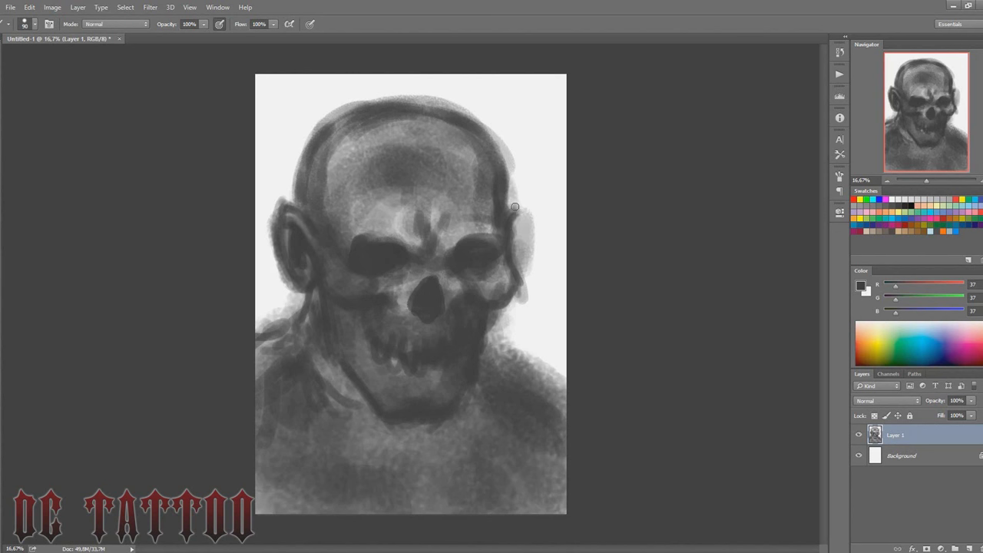
Darken the right ear and jaw, lighten the cheekbones, and dab light grey around nose and teeth.
left_click_drag(514, 205, 488, 329)
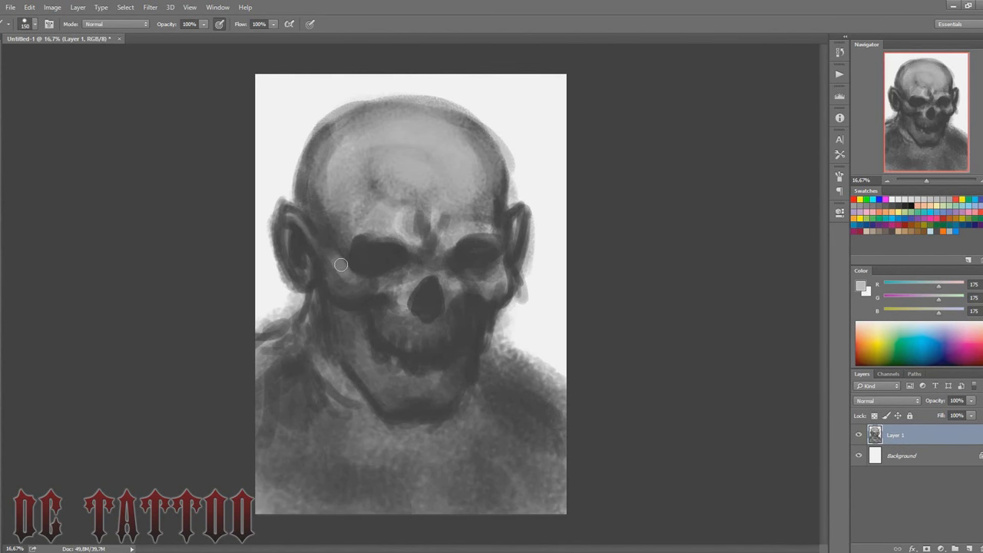
left_click_drag(341, 265, 499, 266)
mouse_move(426, 273)
left_mouse_down()
mouse_move(446, 295)
mouse_move(399, 318)
mouse_move(448, 335)
mouse_move(396, 341)
mouse_move(408, 384)
mouse_move(450, 401)
left_mouse_up()
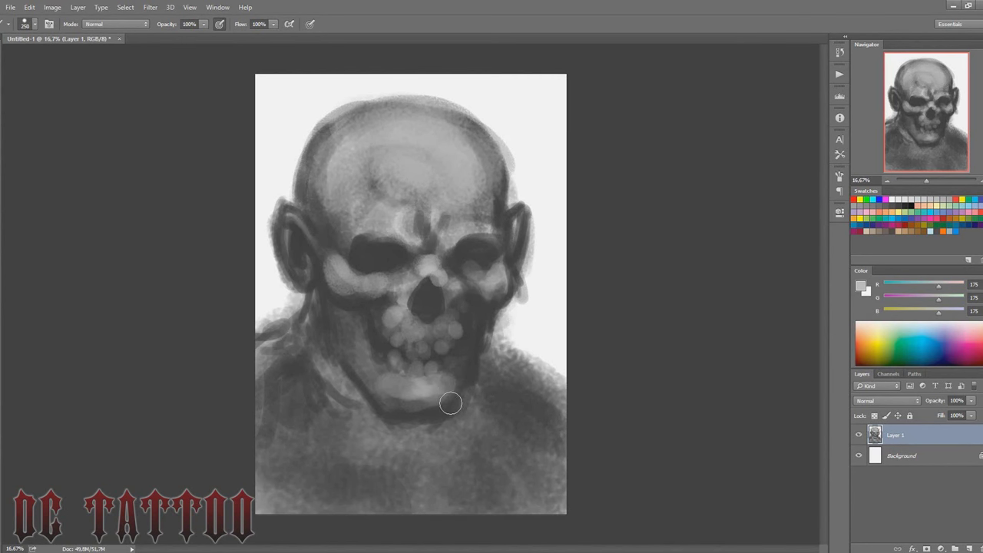
Shade the cheeks, jaw, under-chin and both temples with sampled dark grey.
left_click(377, 294, "alt")
key("bracketleft")
key("bracketleft")
left_click_drag(384, 302, 384, 329)
left_click_drag(453, 321, 457, 344)
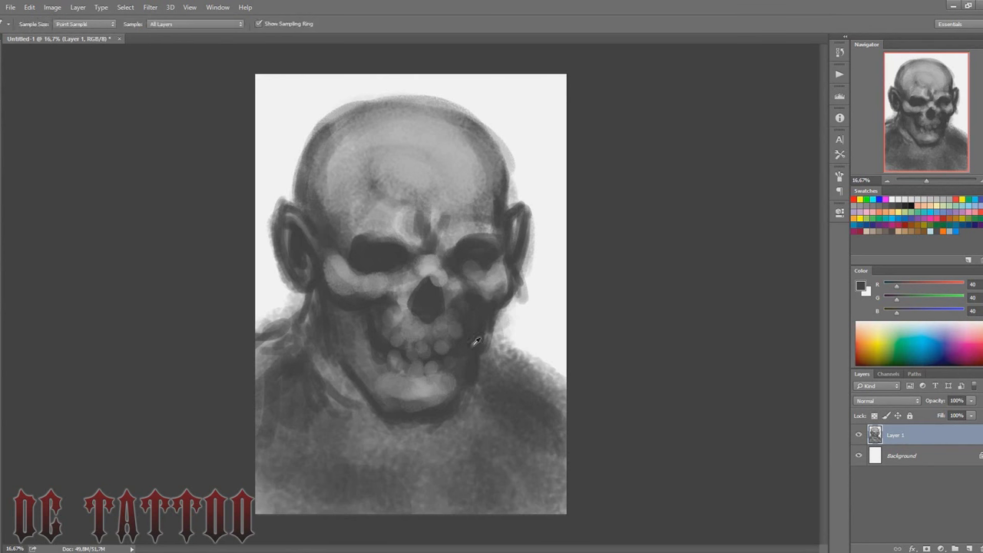
mouse_move(361, 393)
left_mouse_down()
mouse_move(324, 307)
mouse_move(384, 442)
mouse_move(549, 537)
mouse_move(581, 131)
mouse_move(279, 213)
left_mouse_up()
key("bracketright")
key("bracketright")
key("bracketright")
key("bracketleft")
key("bracketleft")
key("bracketleft")
left_click_drag(348, 189, 330, 215)
mouse_move(499, 139)
left_mouse_down()
mouse_move(507, 219)
mouse_move(491, 203)
left_mouse_up()
Paint pale light-grey ovals into both eye sockets.
left_click(465, 330, "alt")
key("bracketleft")
key("bracketleft")
key("bracketleft")
left_click(466, 264, "alt")
left_click_drag(461, 257, 475, 255)
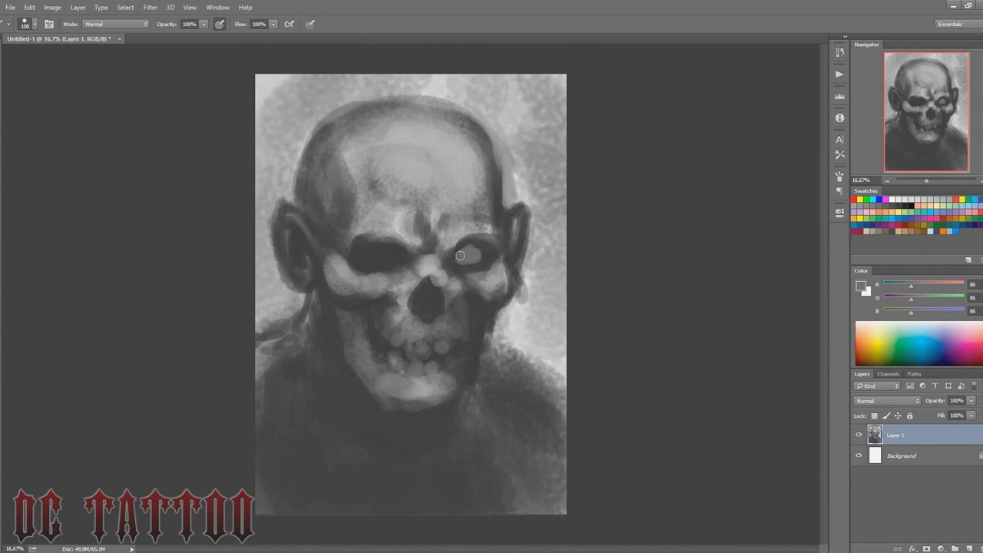
left_click_drag(375, 258, 388, 253)
key("bracketleft")
key("bracketleft")
left_click(470, 251, "alt")
left_click_drag(453, 232, 476, 254)
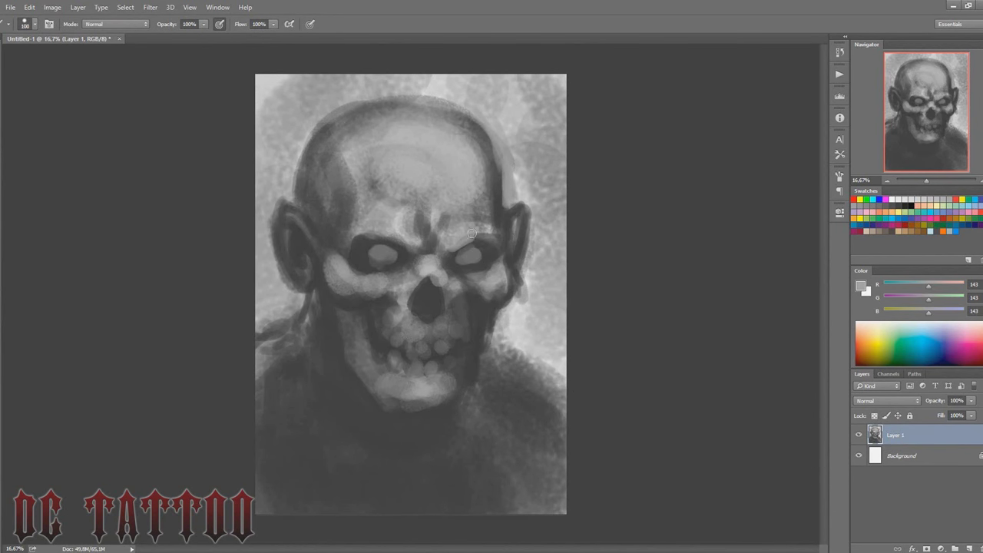
left_click_drag(373, 247, 418, 234)
Lighten the nose-bridge and forehead wrinkles and smooth the brow area.
left_click_drag(426, 200, 438, 250)
left_click_drag(369, 184, 418, 217)
key("bracketright")
key("bracketright")
key("bracketright")
mouse_move(417, 147)
left_mouse_down()
mouse_move(450, 218)
mouse_move(406, 175)
left_mouse_up()
left_click_drag(346, 123, 491, 135)
Add a new empty layer above the painting.
key("bracketleft")
key("bracketleft")
key("bracketleft")
key("bracketleft")
left_click(432, 283, "alt")
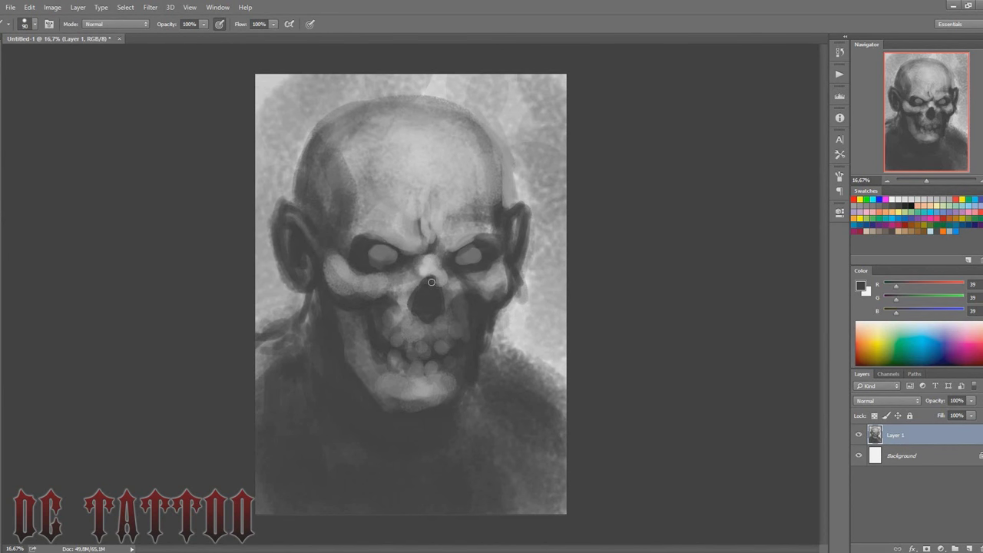
key("ctrl+shift+alt+n")
key("bracketleft")
key("bracketleft")
key("bracketleft")
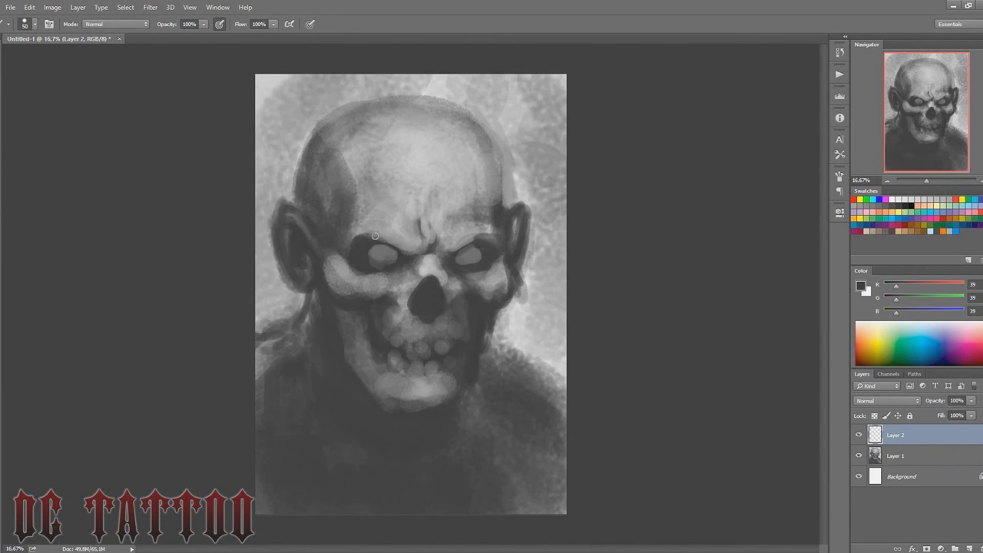
Paint dark frown wrinkles between the brows and up the forehead.
left_click_drag(419, 252, 413, 217)
left_click_drag(437, 252, 449, 200)
left_click_drag(418, 220, 413, 195)
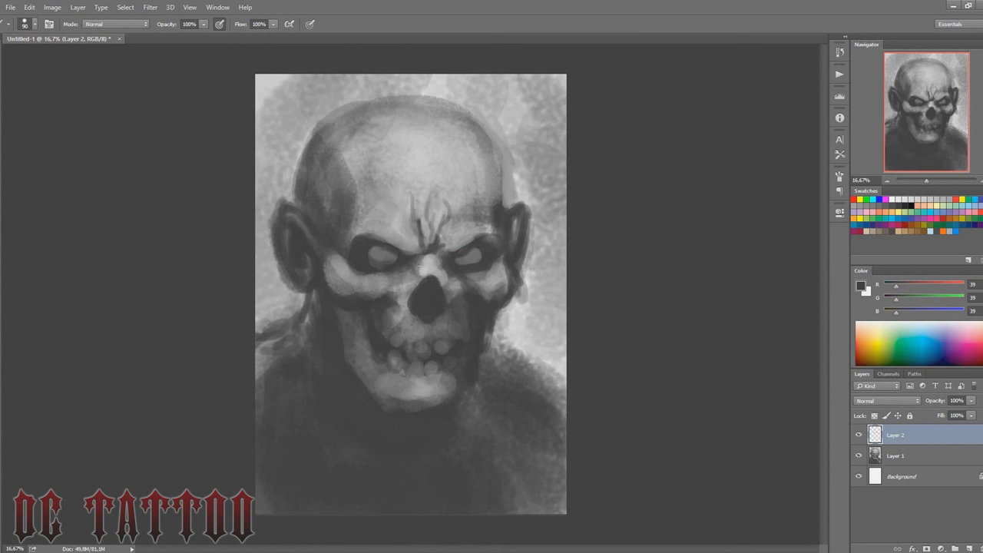
key("bracketright")
key("bracketright")
Lighten the right cheek, jaw and left neck, and darken the right shoulder.
left_click(365, 302, "alt")
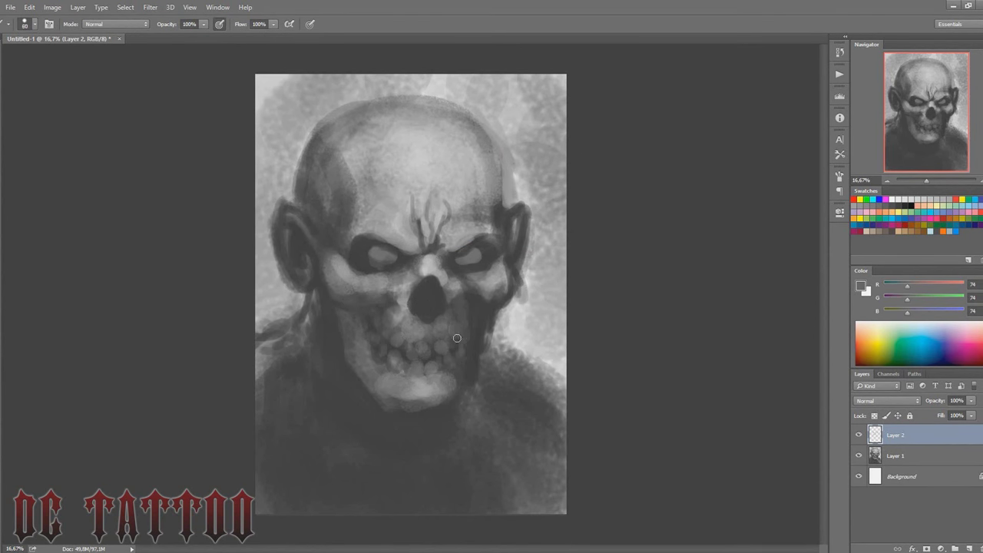
left_click_drag(472, 324, 470, 377)
key("bracketright")
key("bracketright")
key("bracketright")
key("bracketright")
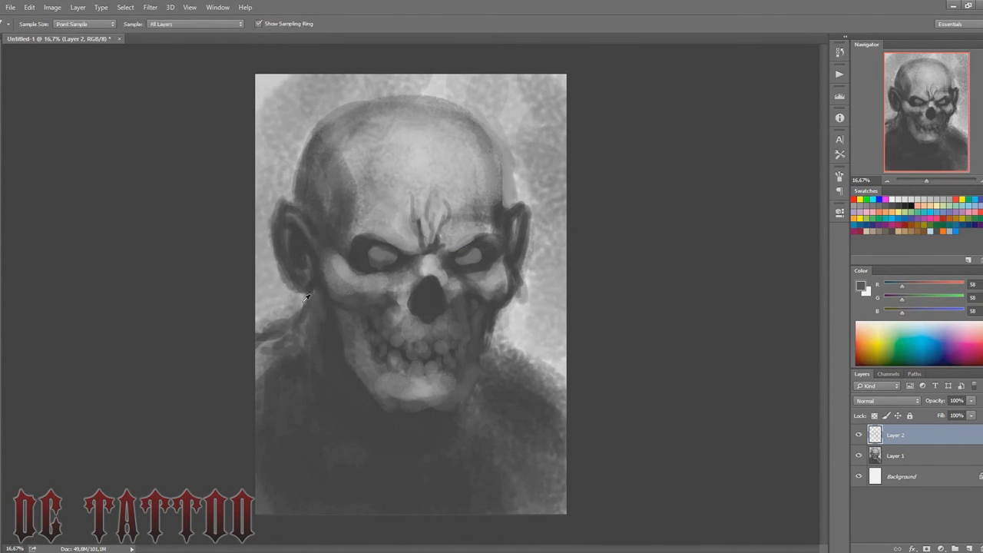
left_click_drag(316, 310, 329, 367)
left_click(330, 361, "alt")
left_click_drag(518, 387, 484, 417)
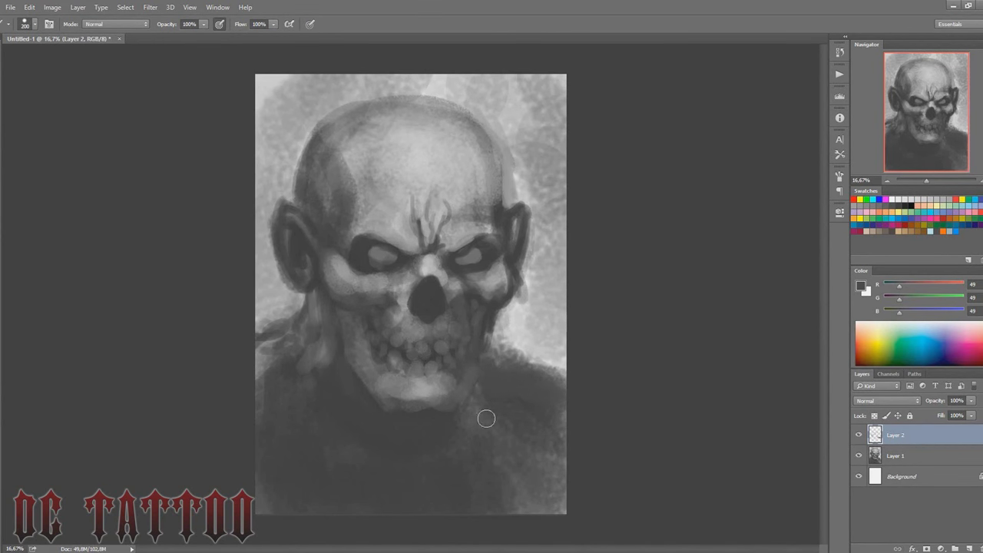
Lighten the forehead, right ear and right temple with light grey strokes.
left_click(413, 230, "alt")
key("bracketright")
key("bracketright")
key("bracketright")
left_click_drag(346, 126, 469, 123)
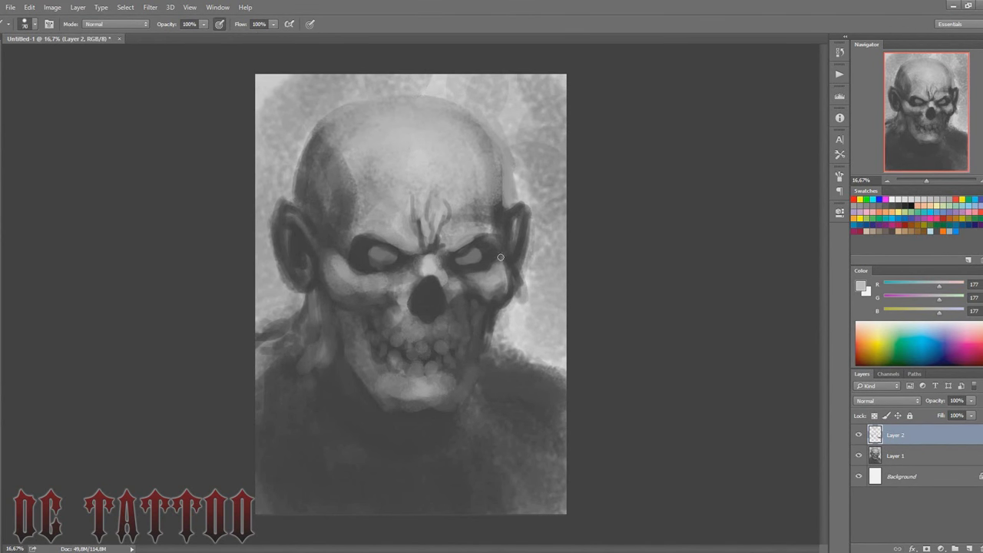
left_click_drag(520, 274, 507, 127)
left_click(530, 253, "alt")
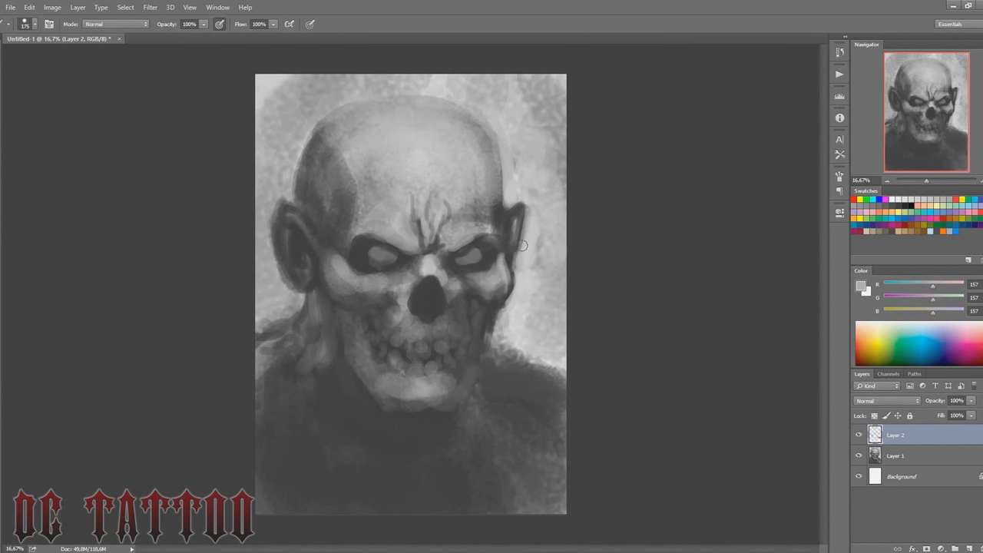
key("bracketleft")
mouse_move(524, 265)
left_mouse_down()
mouse_move(513, 210)
mouse_move(492, 177)
left_mouse_up()
left_click_drag(510, 223, 476, 108)
key("bracketright")
key("bracketright")
key("bracketright")
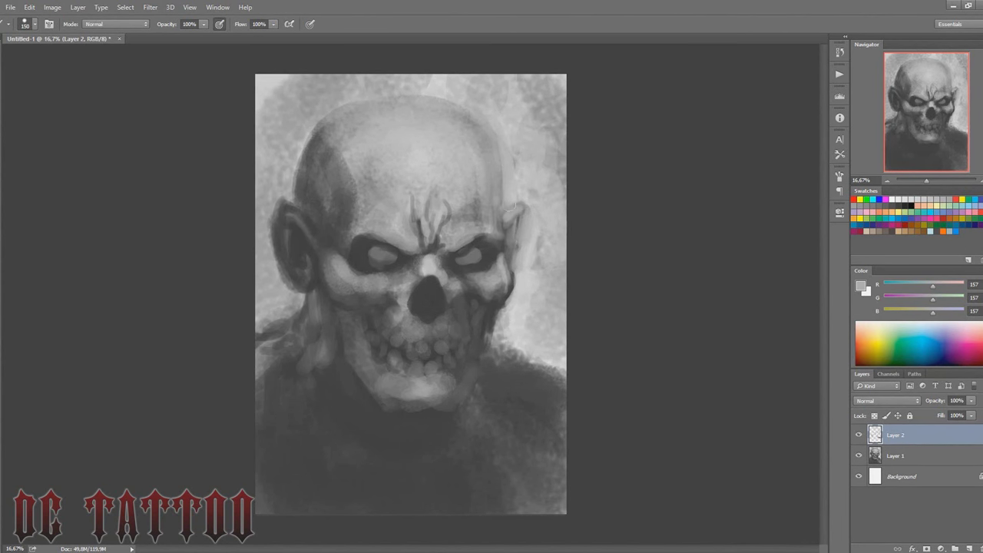
left_click(509, 242, "alt")
Lighten the edge of the left ear.
left_click(310, 211, "alt")
mouse_move(307, 234)
left_mouse_down()
mouse_move(293, 210)
mouse_move(328, 250)
mouse_move(292, 265)
mouse_move(283, 241)
left_mouse_up()
key("bracketright")
key("bracketright")
key("bracketright")
key("bracketright")
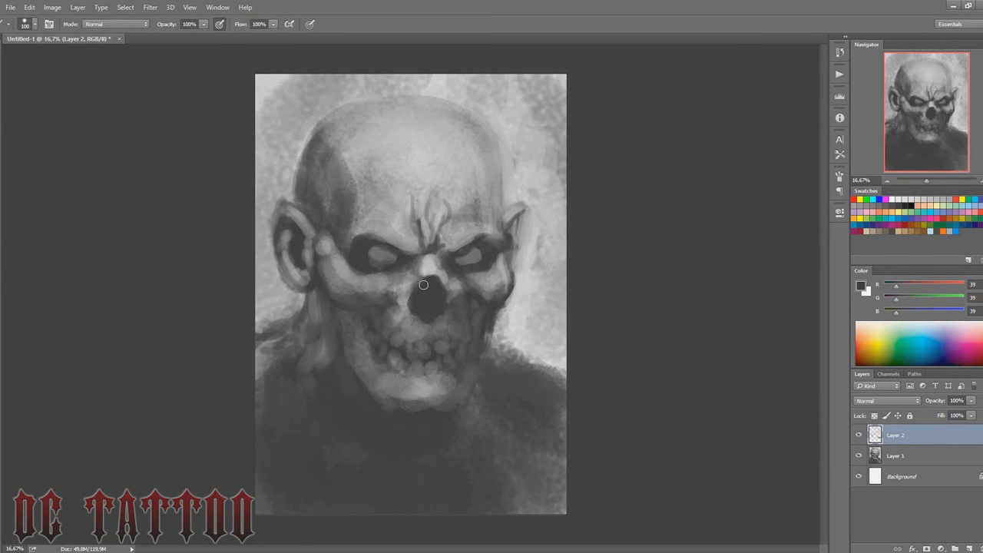
Darken the brow and right edge of the forehead with eye-socket grey.
left_click(420, 278, "alt")
left_click(467, 270, "alt")
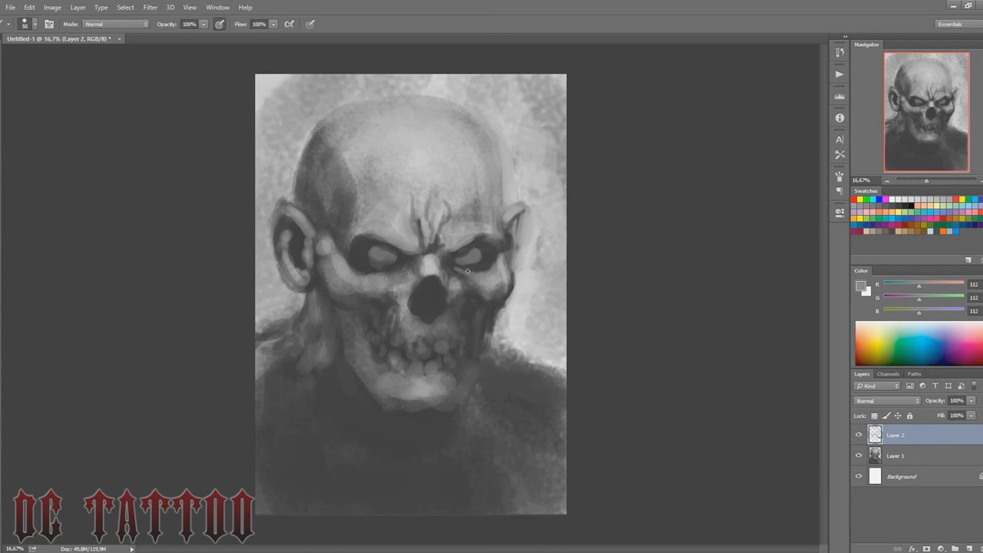
left_click(388, 250, "alt")
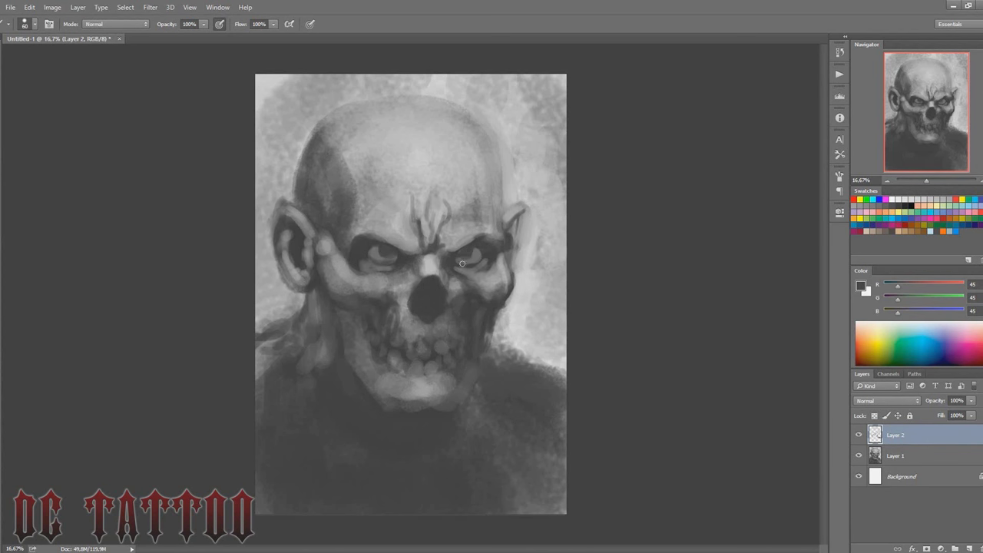
left_click(367, 247, "alt")
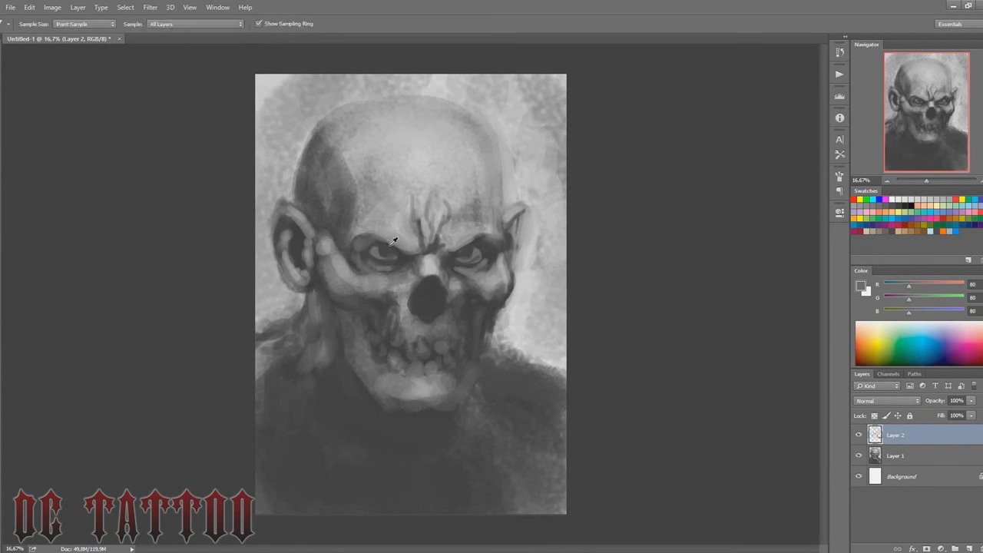
key("bracketright")
key("bracketright")
key("bracketright")
key("bracketleft")
key("bracketleft")
key("bracketleft")
left_click(489, 251, "alt")
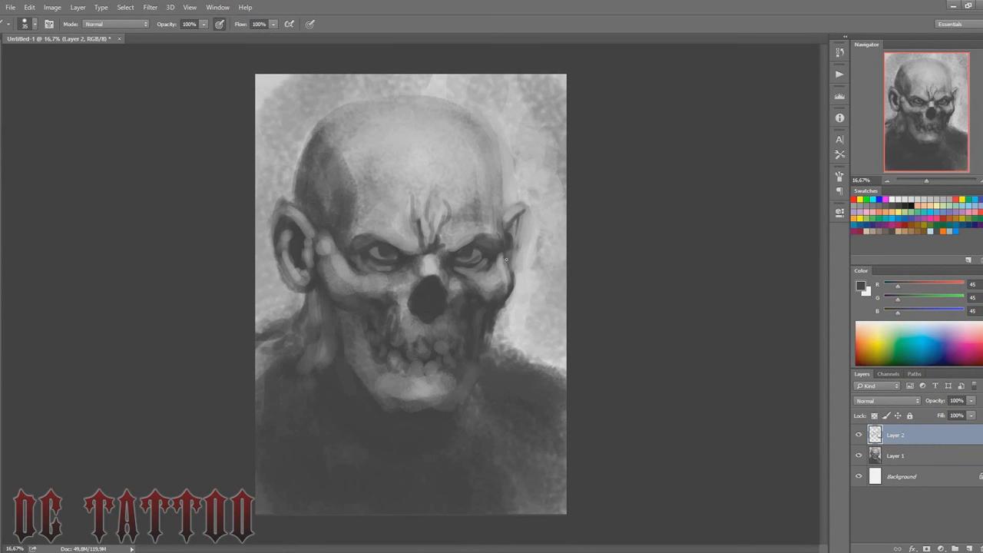
left_click_drag(506, 260, 484, 142)
left_click_drag(501, 209, 479, 129)
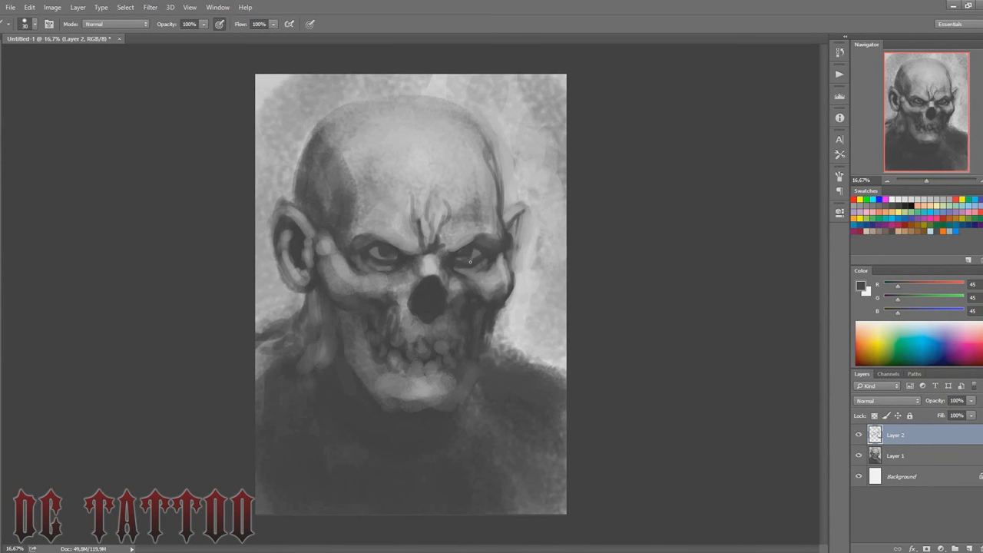
Add a light grey stroke on the forehead.
left_click(470, 261, "alt")
key("bracketright")
left_click(355, 231, "alt")
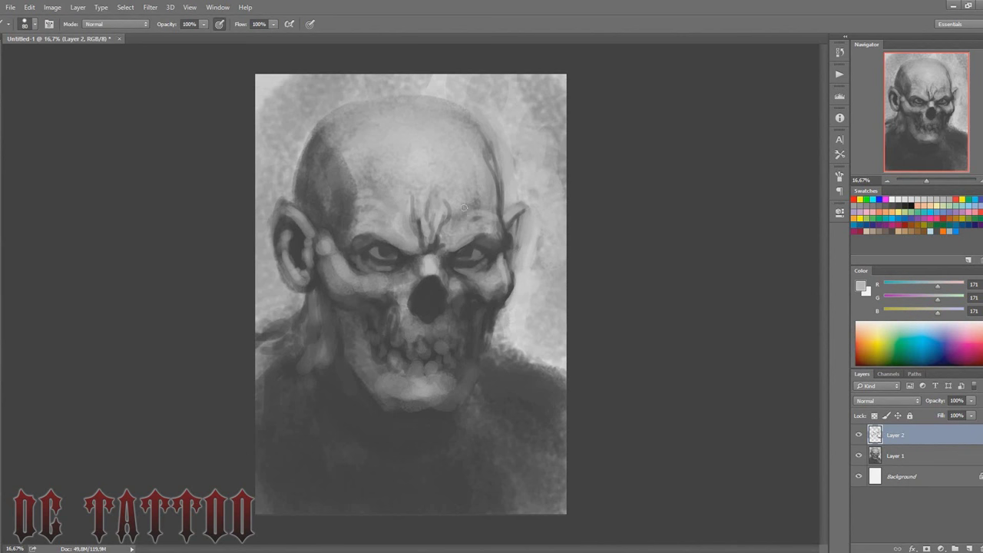
left_click_drag(464, 208, 480, 227)
left_click(431, 298, "alt")
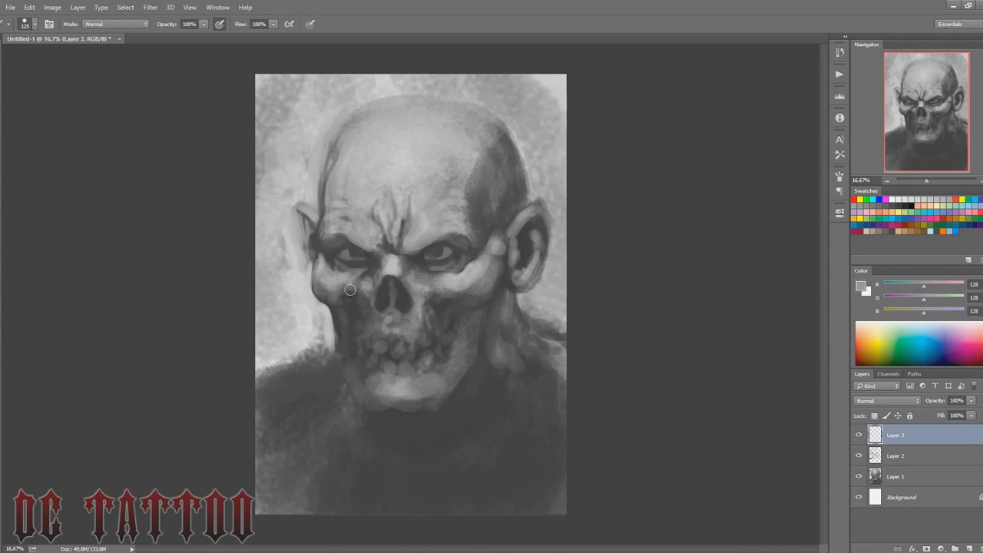
Lighten the area around the nose and dab a dark mark on it.
left_click(364, 347, "alt")
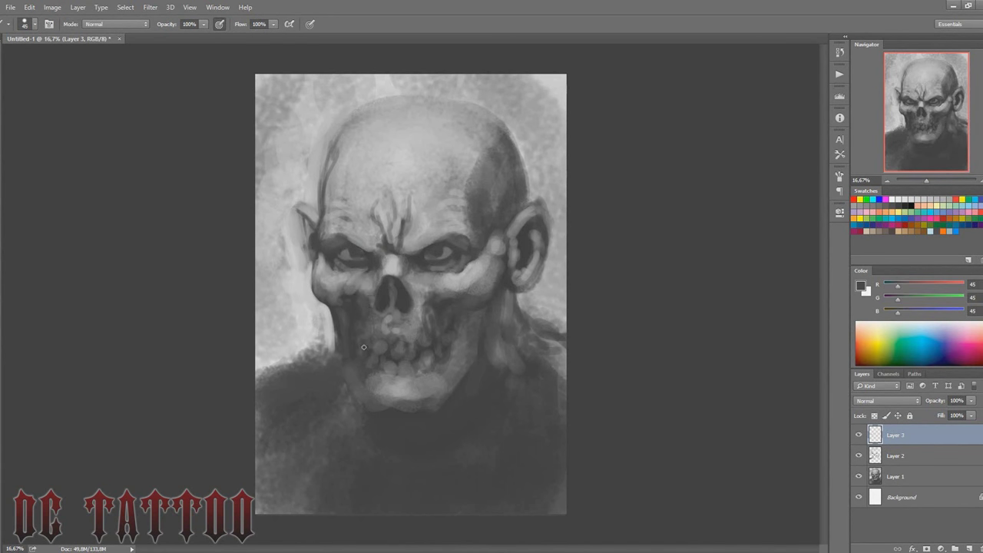
left_click(368, 294, "alt")
left_click_drag(380, 280, 391, 307)
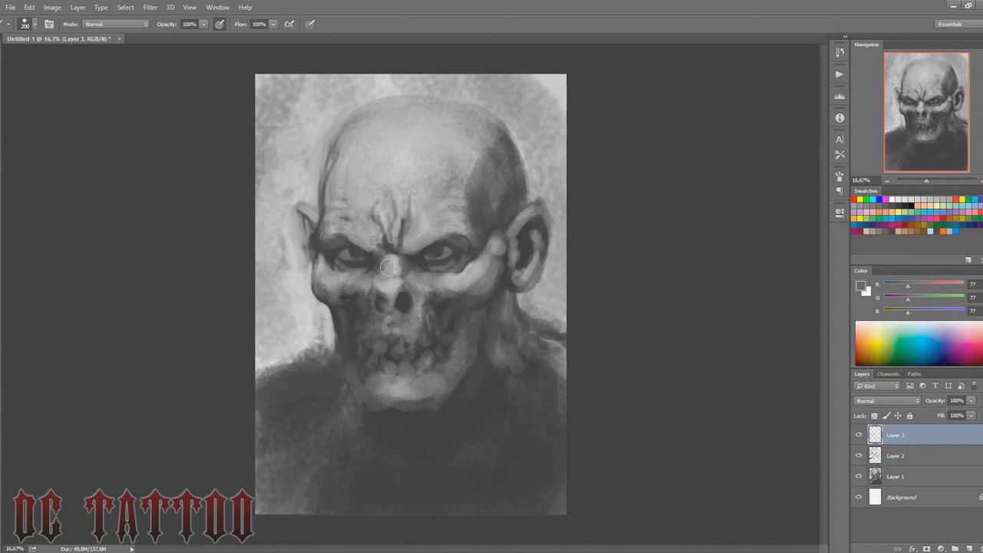
key("bracketleft")
key("bracketleft")
key("bracketleft")
left_click(371, 295, "alt")
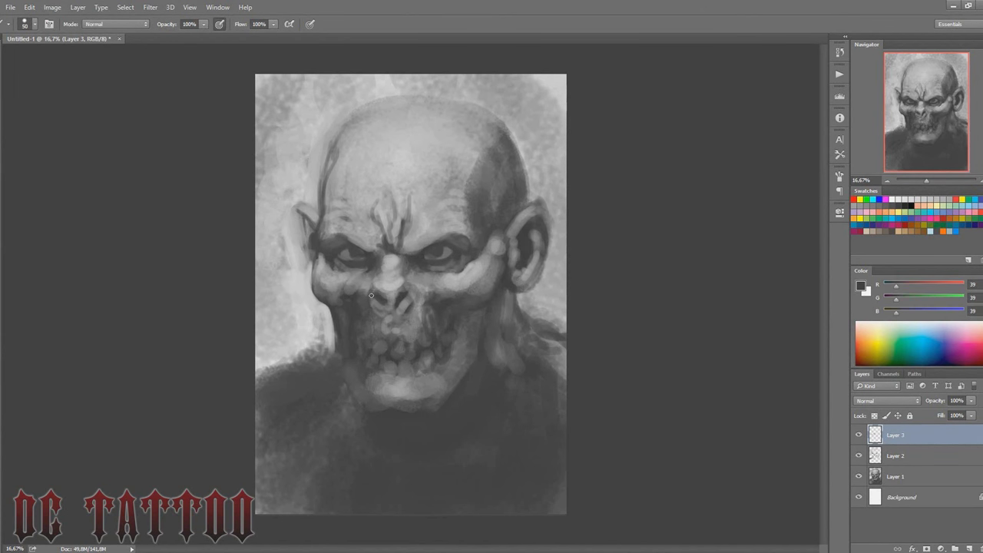
left_click(389, 305)
Lighten the area around the mouth with a larger light grey brush.
left_click(408, 283, "alt")
key("bracketleft")
left_click(365, 351, "alt")
left_click(367, 354, "alt")
key("bracketright")
key("bracketright")
key("bracketright")
mouse_move(384, 350)
left_mouse_down()
mouse_move(403, 336)
mouse_move(373, 330)
mouse_move(368, 355)
mouse_move(431, 352)
mouse_move(461, 388)
left_mouse_up()
Lighten the lower lip and add a small dark stroke between the eyes.
key("bracketleft")
key("bracketleft")
left_click(384, 367, "alt")
key("bracketright")
key("bracketright")
left_click(435, 354, "alt")
left_click_drag(435, 354, 367, 358)
key("bracketleft")
left_click(434, 341, "alt")
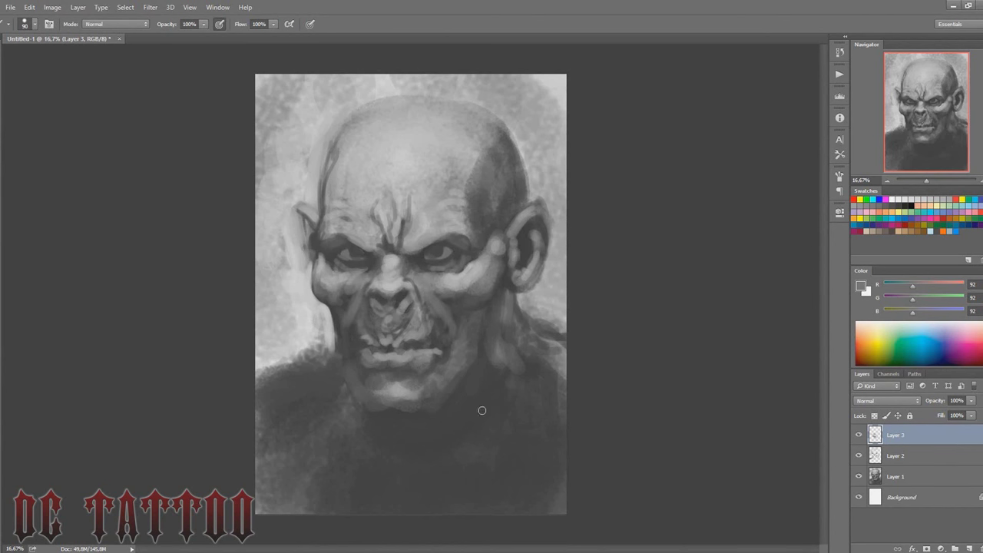
left_click(442, 244, "alt")
left_click_drag(443, 245, 431, 243)
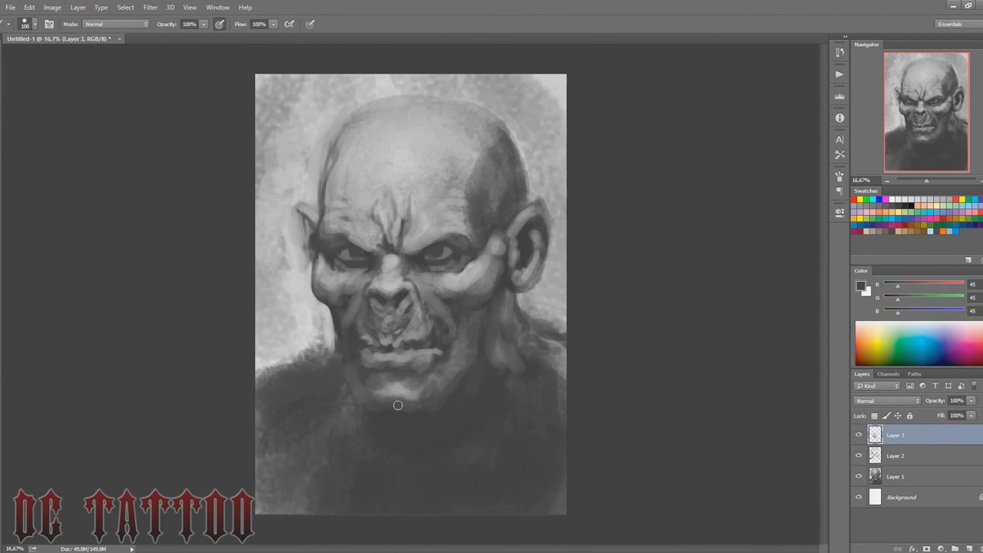
Paint light teeth along the mouth and darken the teeth on its left side.
left_click(384, 384, "alt")
left_click(434, 347, "alt")
key("bracketleft")
key("bracketleft")
key("bracketleft")
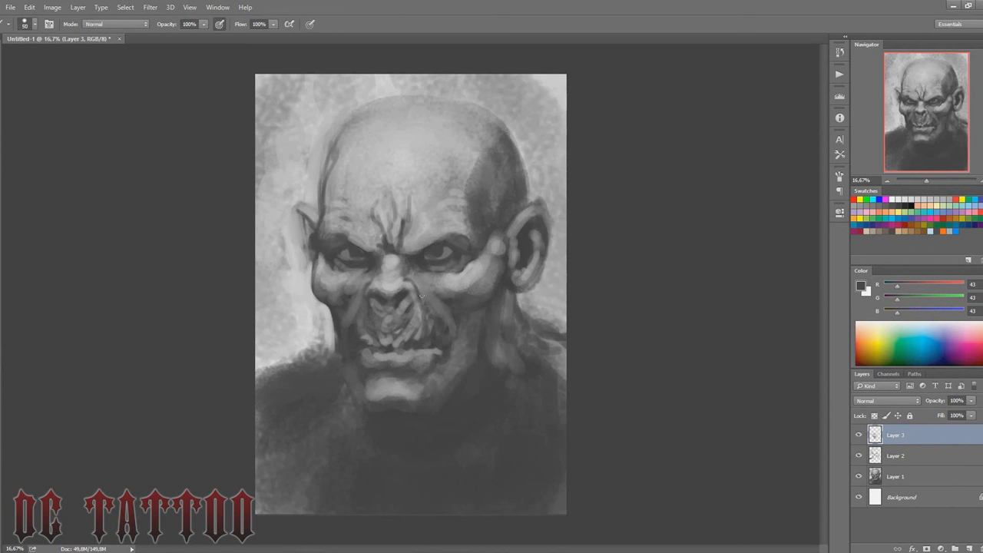
left_click(383, 285, "alt")
key("bracketleft")
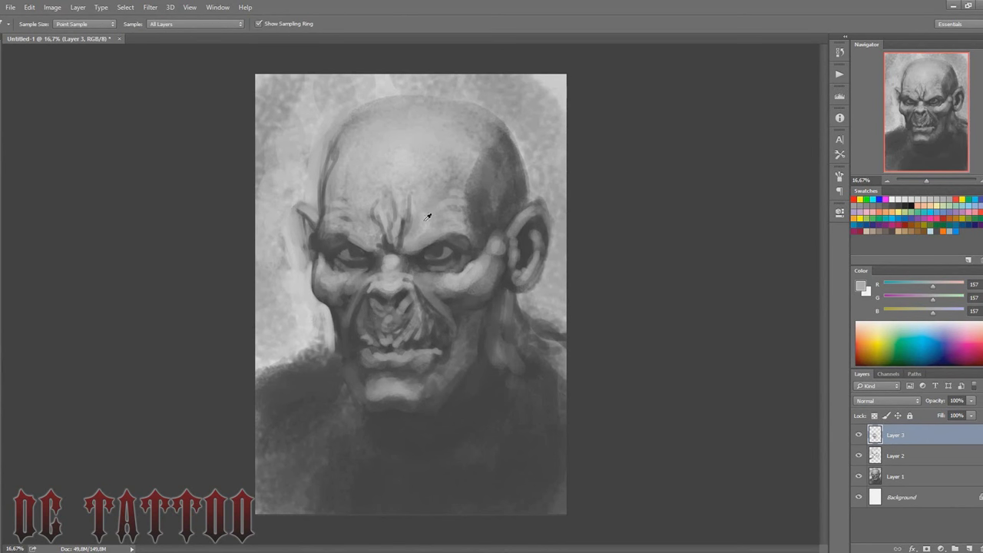
key("bracketleft")
key("bracketleft")
left_click(387, 336, "alt")
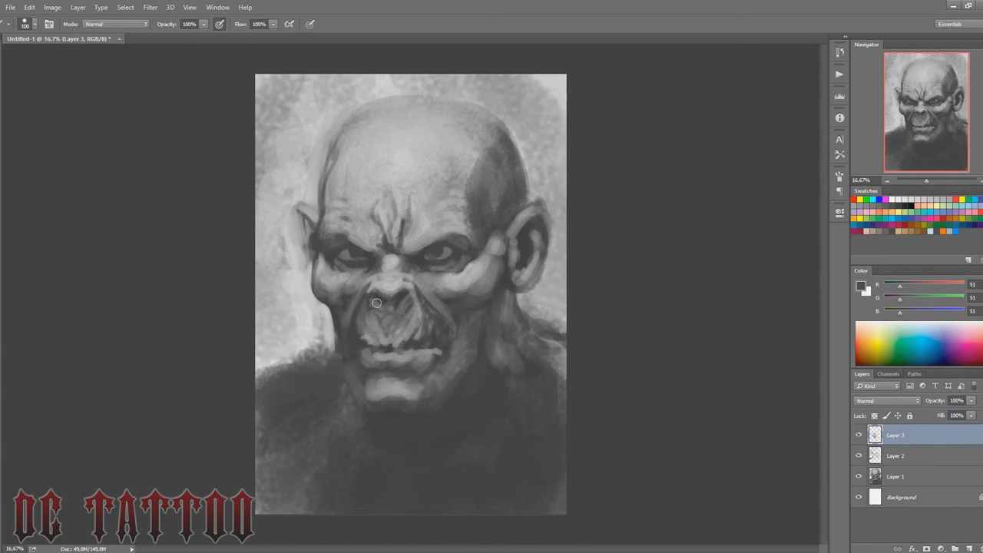
left_click(384, 337, "alt")
mouse_move(413, 346)
left_mouse_down()
mouse_move(375, 331)
mouse_move(431, 323)
mouse_move(444, 334)
left_mouse_up()
key("bracketright")
key("bracketright")
key("bracketright")
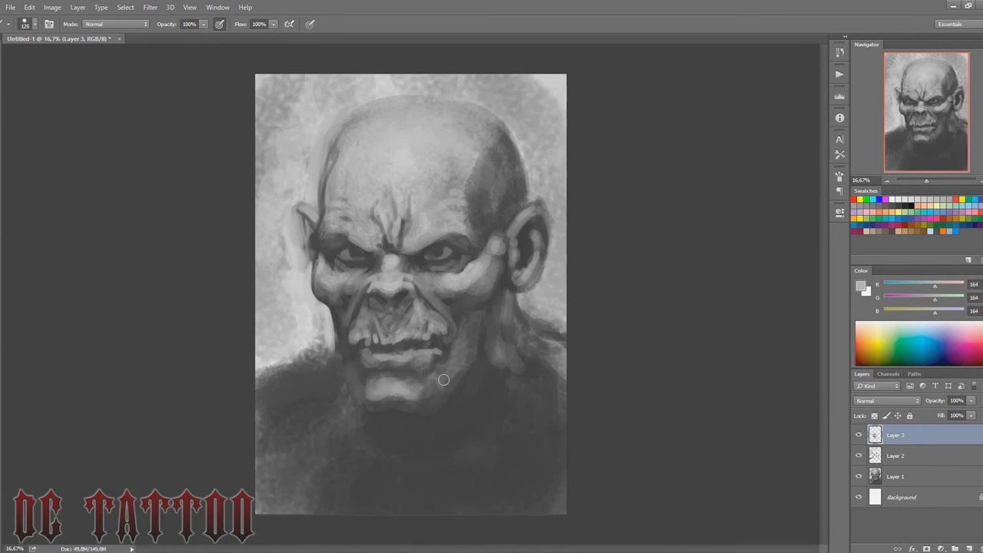
left_click(379, 340, "alt")
left_click_drag(360, 335, 379, 340)
Flip the painting horizontally and sample tones from the eye, forehead and lip.
key("h")
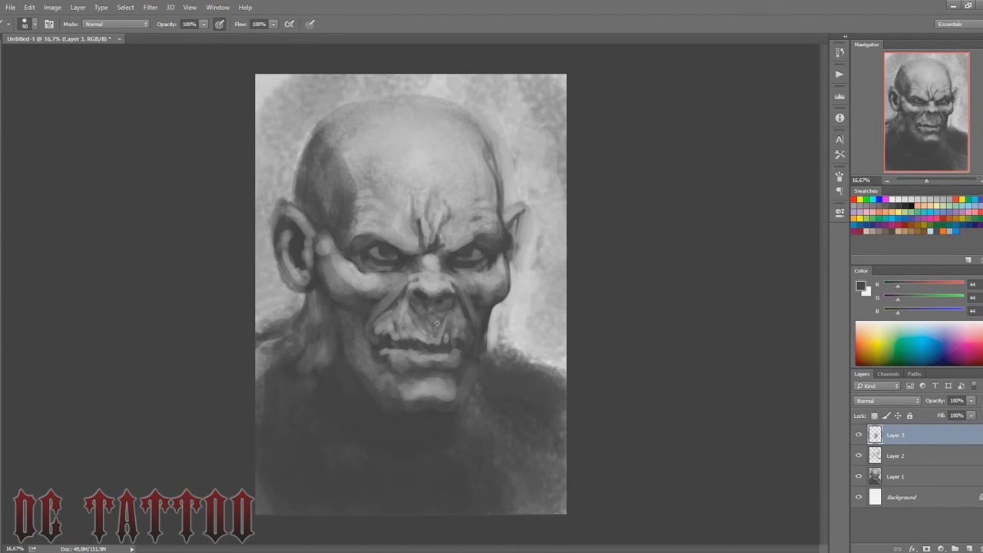
left_click(475, 248, "alt")
left_click(412, 188, "alt")
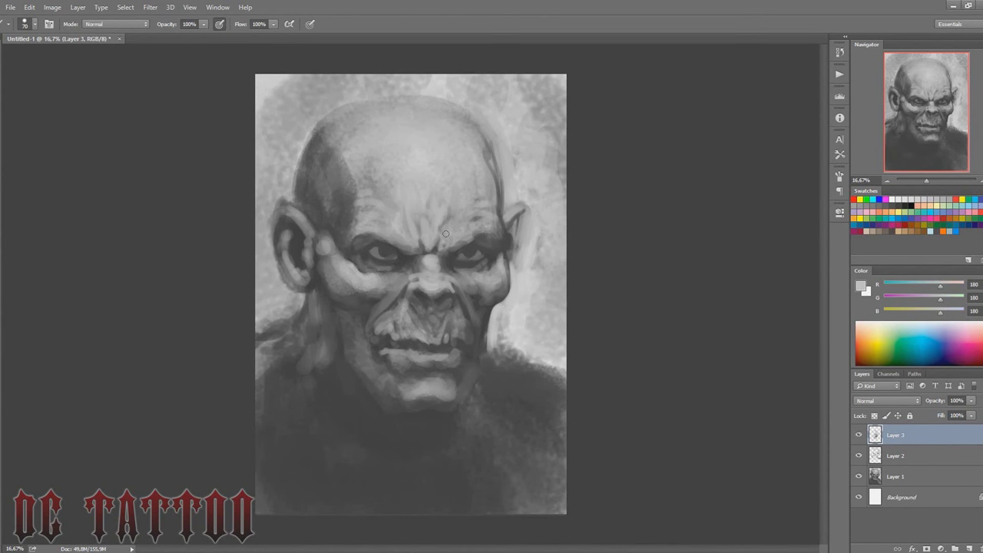
left_click(382, 349, "alt")
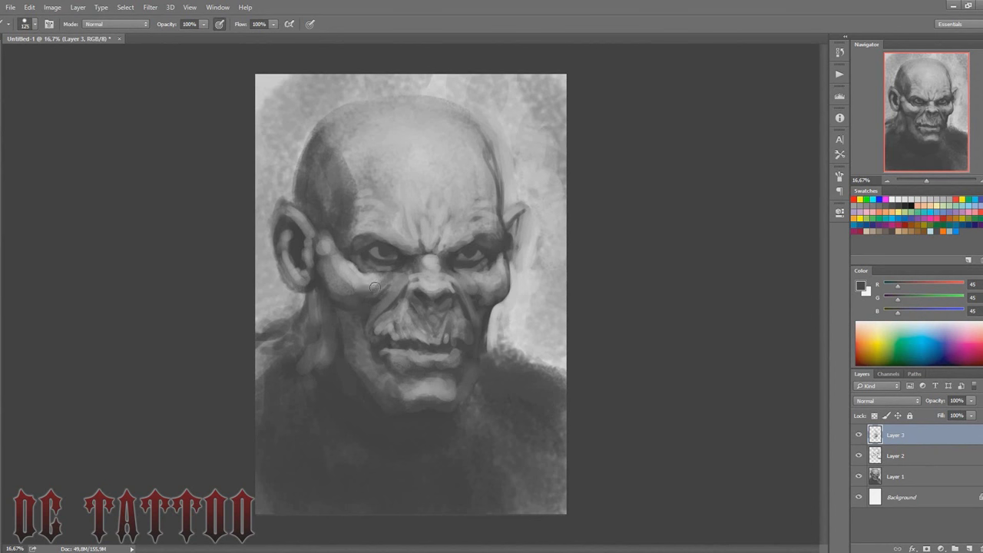
left_click(477, 295, "alt")
Paint dark shading on the left forehead and right temple.
key("bracketright")
key("bracketright")
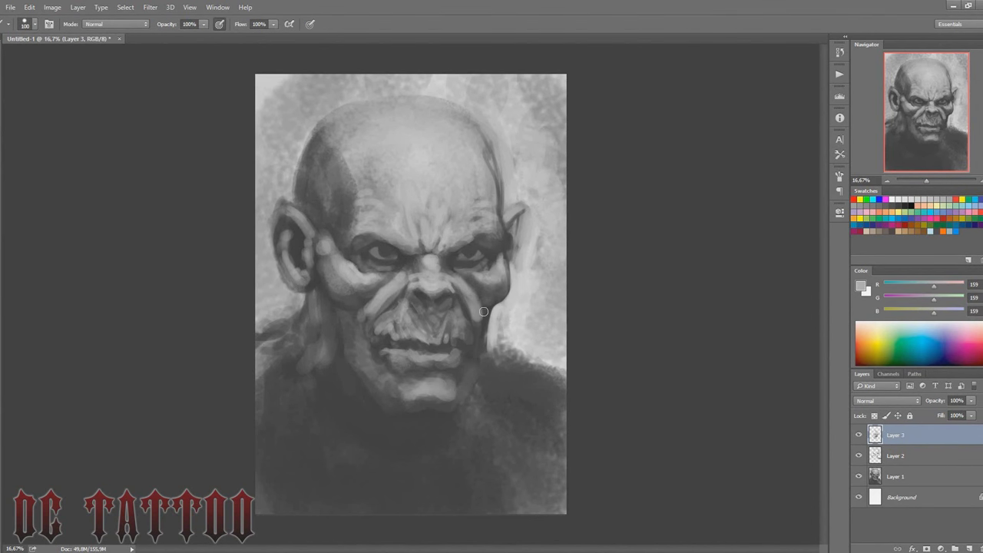
left_click(398, 265, "alt")
key("bracketleft")
key("bracketleft")
key("bracketleft")
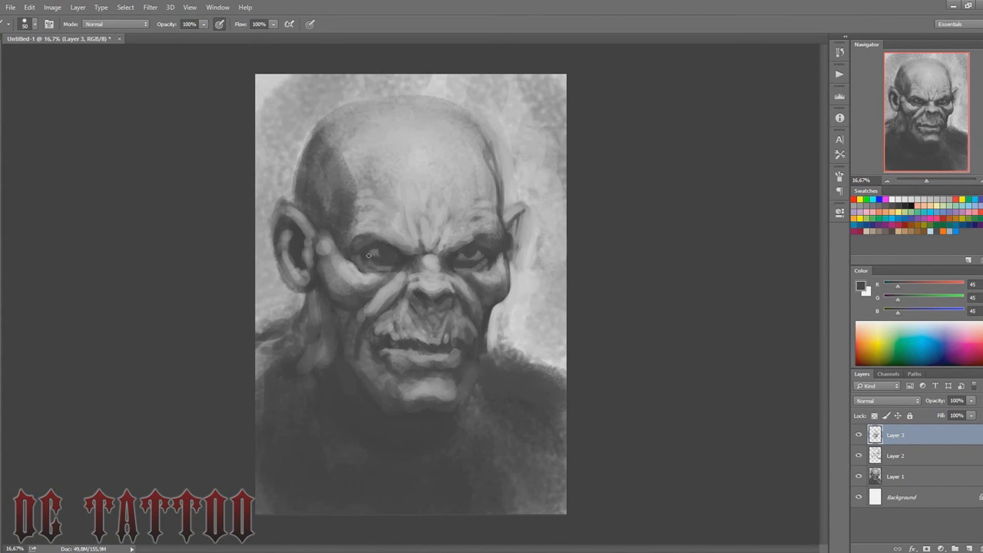
left_click(445, 251, "alt")
key("bracketright")
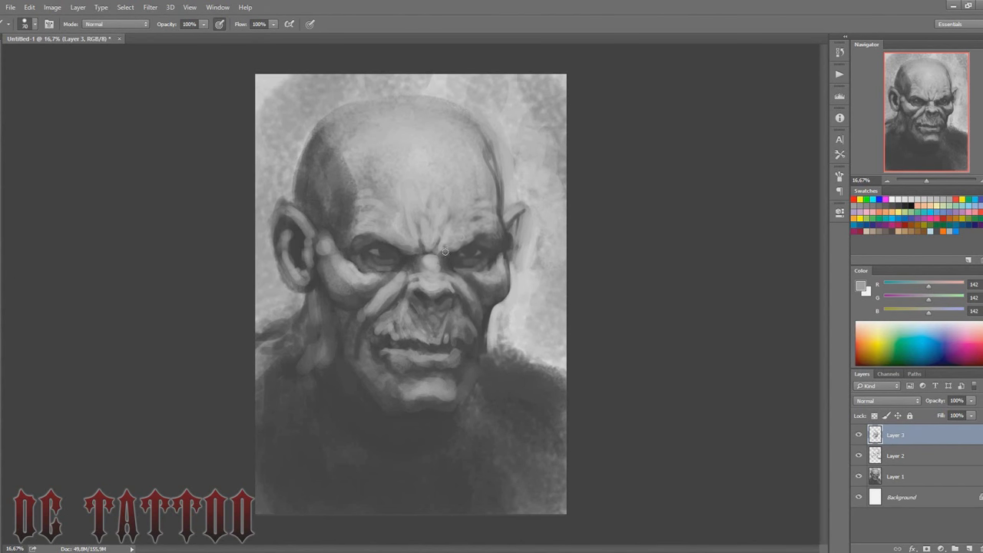
left_click(341, 208, "alt")
key("bracketright")
key("bracketright")
key("bracketright")
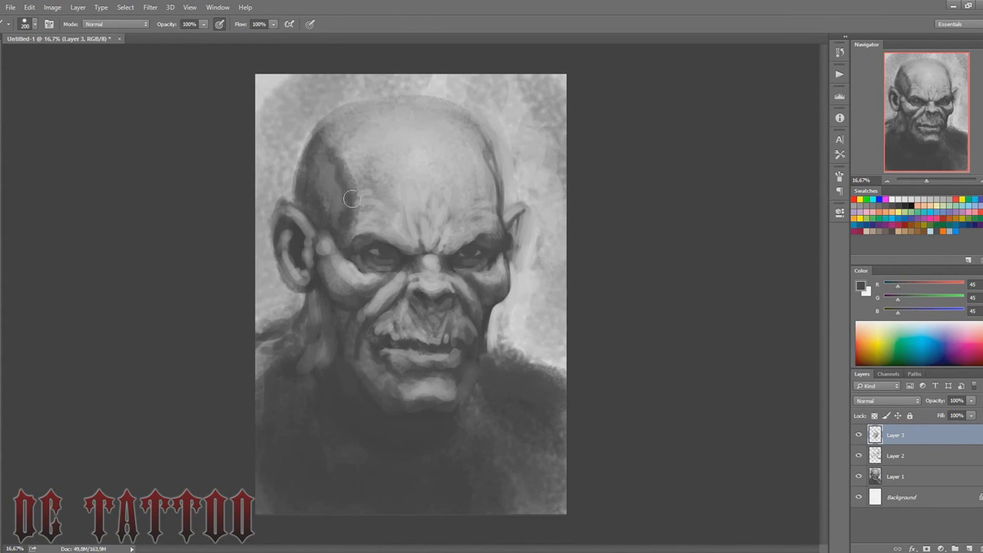
left_click_drag(338, 223, 349, 115)
mouse_move(471, 200)
left_mouse_down()
mouse_move(484, 123)
mouse_move(491, 131)
left_mouse_up()
Brighten the left forehead with large light grey strokes.
left_click(461, 244, "alt")
key("bracketright")
key("bracketright")
key("bracketright")
mouse_move(338, 192)
left_mouse_down()
mouse_move(319, 146)
mouse_move(358, 211)
mouse_move(318, 208)
mouse_move(338, 230)
left_mouse_up()
left_click(498, 244, "alt")
key("bracketleft")
key("bracketleft")
key("bracketleft")
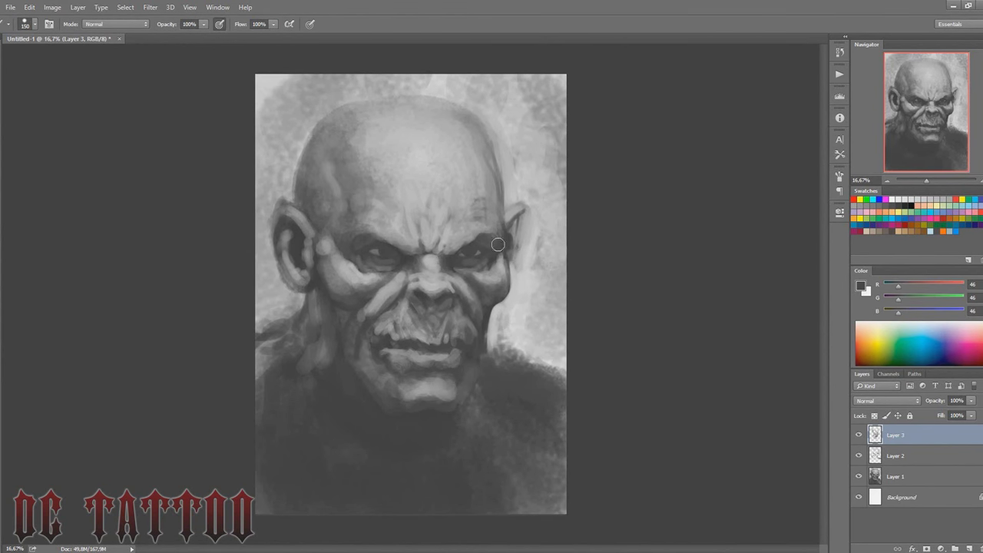
Sample light, mid and dark greys around the nose with a smaller brush.
left_click(427, 282, "alt")
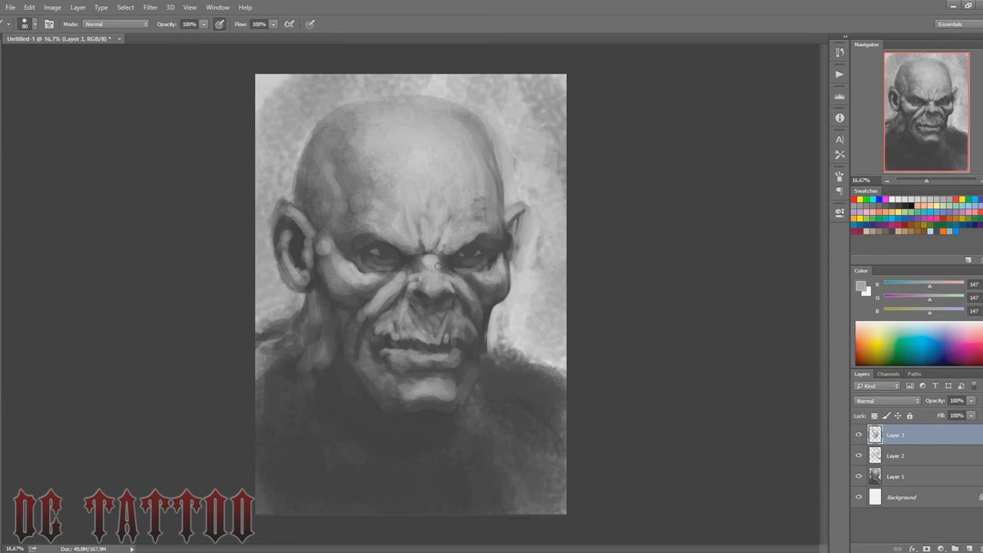
left_click(418, 292, "alt")
key("bracketleft")
key("bracketleft")
key("bracketleft")
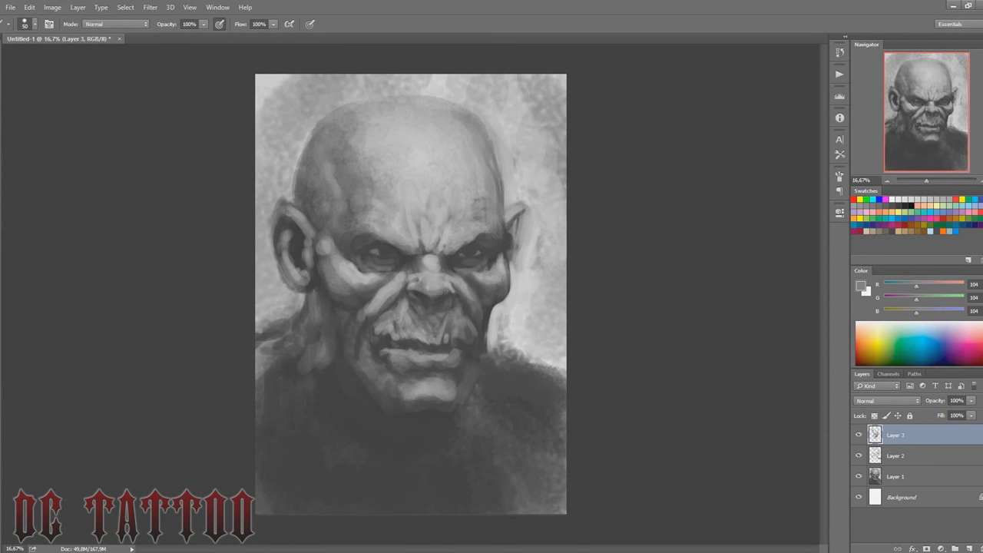
left_click(442, 298, "alt")
left_click(441, 297, "alt")
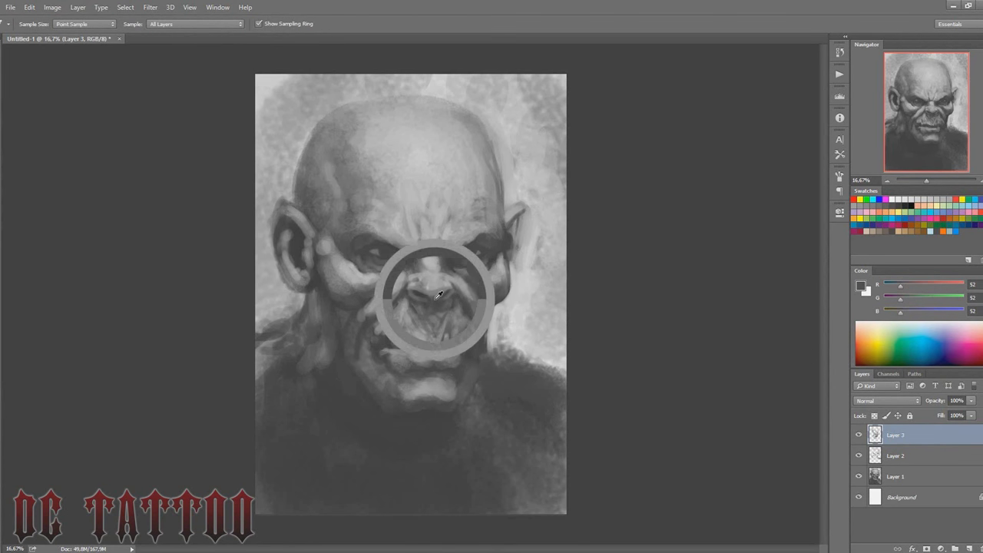
left_click(393, 90, "alt")
key("bracketleft")
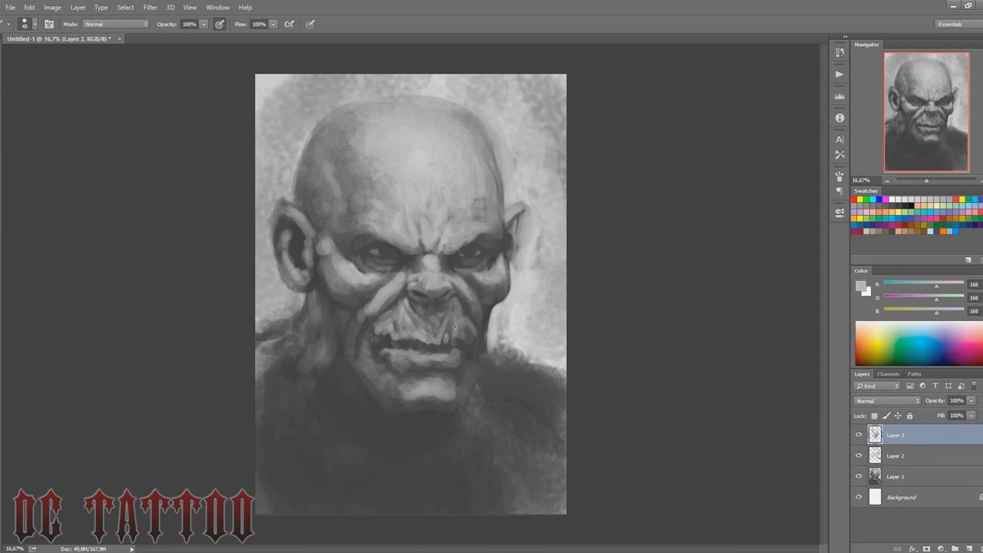
Add a new layer above Layer 3 and paint light grey highlights across the chin.
key("ctrl+shift+alt+n")
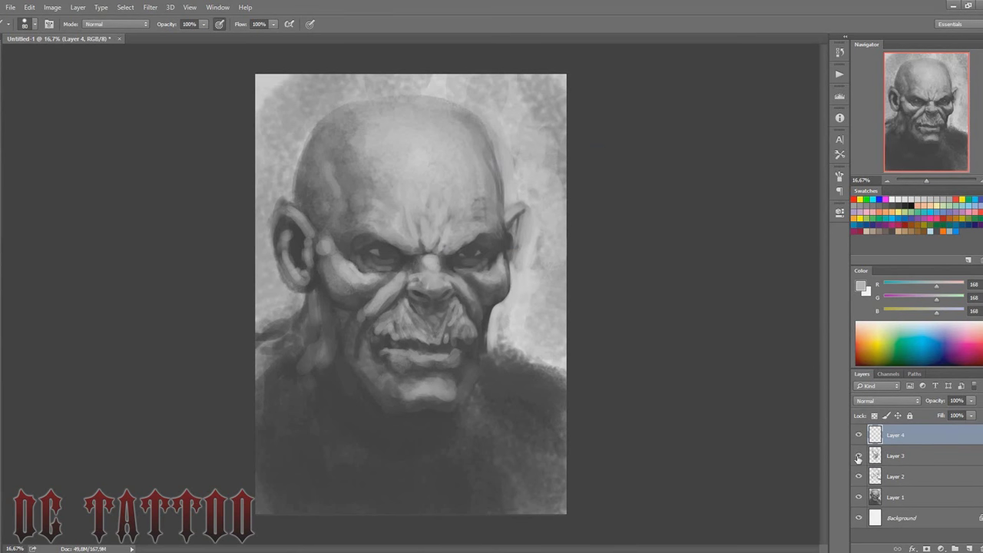
left_click(420, 333, "alt")
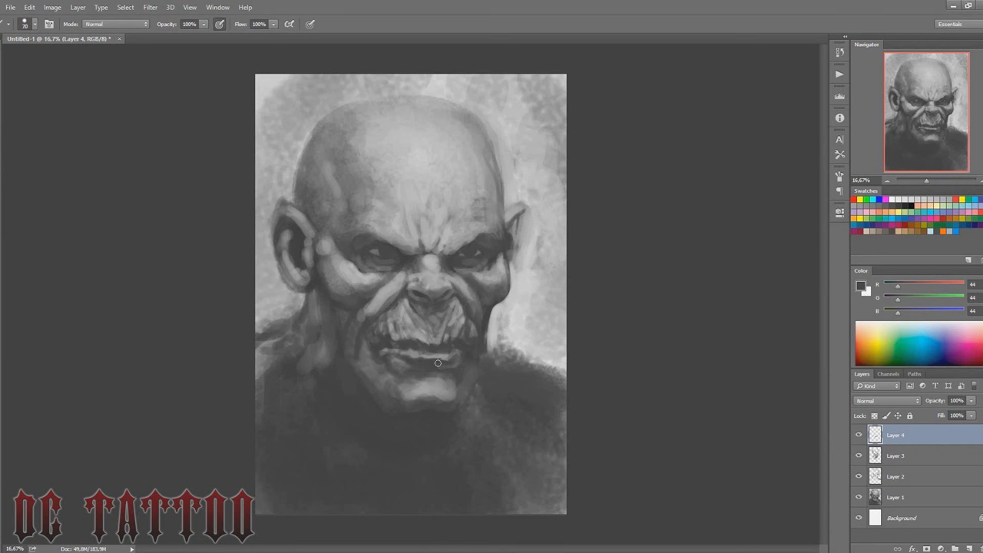
left_click(467, 369, "alt")
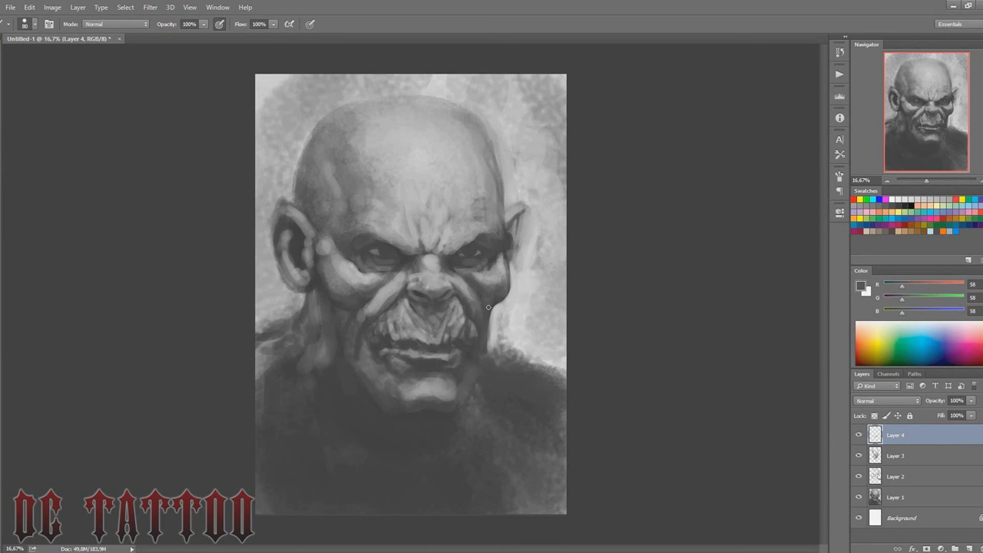
left_click(471, 360, "alt")
key("bracketright")
key("bracketright")
key("bracketright")
key("bracketleft")
key("bracketleft")
key("bracketleft")
left_click(446, 384, "alt")
key("bracketleft")
key("bracketleft")
key("bracketleft")
left_click(466, 346, "alt")
key("bracketright")
key("bracketright")
key("bracketright")
left_click_drag(384, 361, 455, 377)
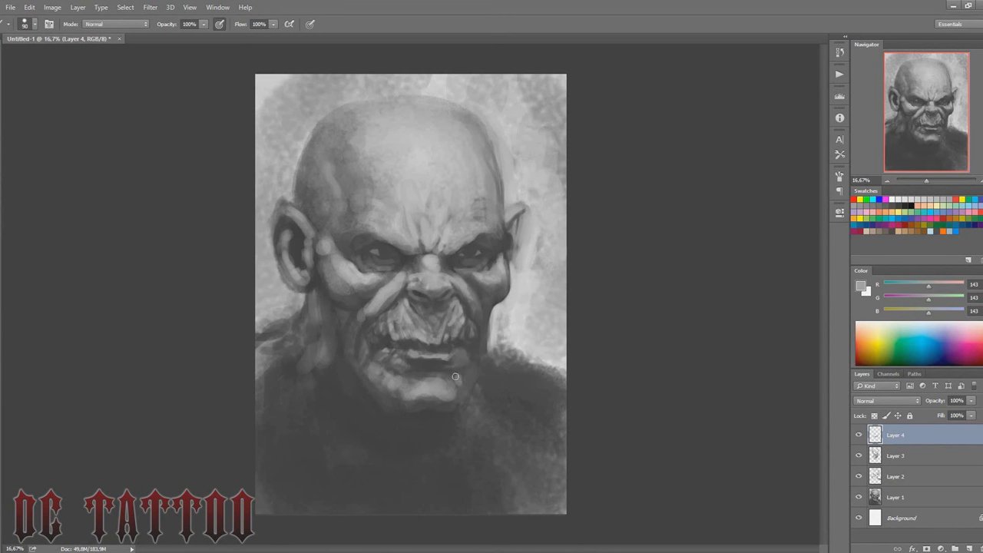
Paint a dark grey wrinkle down the forehead with a small brush.
left_click(386, 286, "alt")
key("bracketleft")
key("bracketleft")
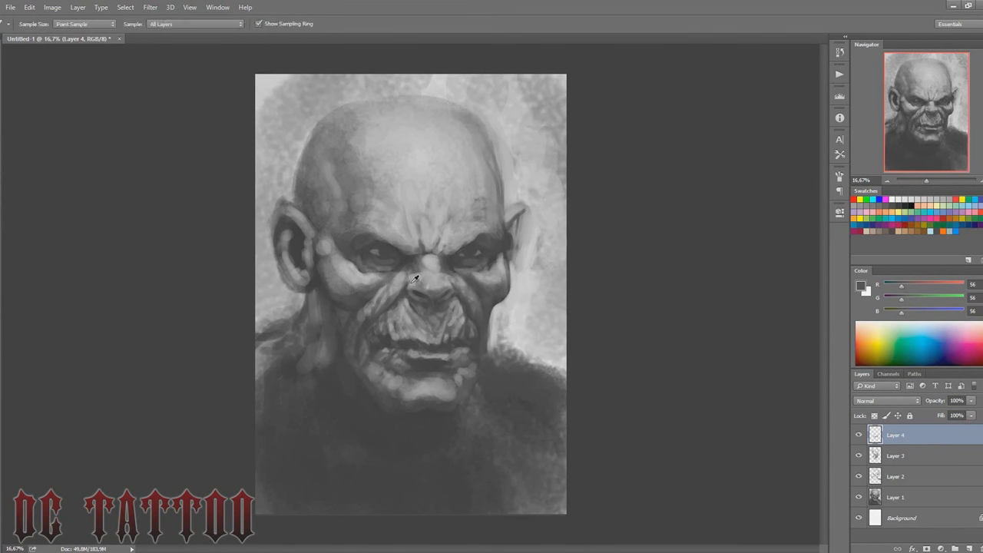
key("bracketleft")
key("bracketleft")
left_click(435, 247, "alt")
key("bracketleft")
key("bracketleft")
key("bracketleft")
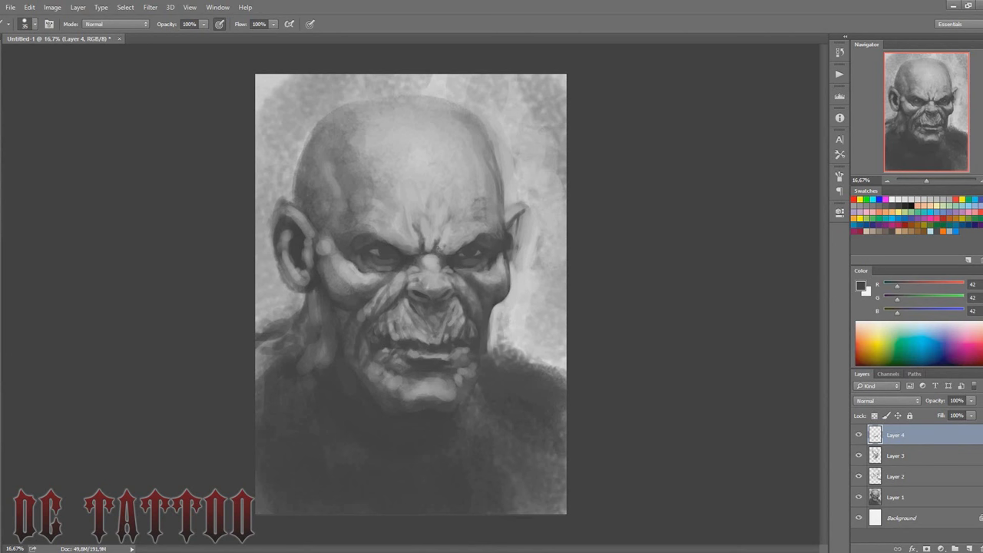
left_click_drag(439, 207, 431, 244)
Refine the forehead tones with sampled light, mid and darker greys.
key("bracketright")
key("bracketright")
key("bracketright")
left_click(434, 226, "alt")
left_click(426, 211, "alt")
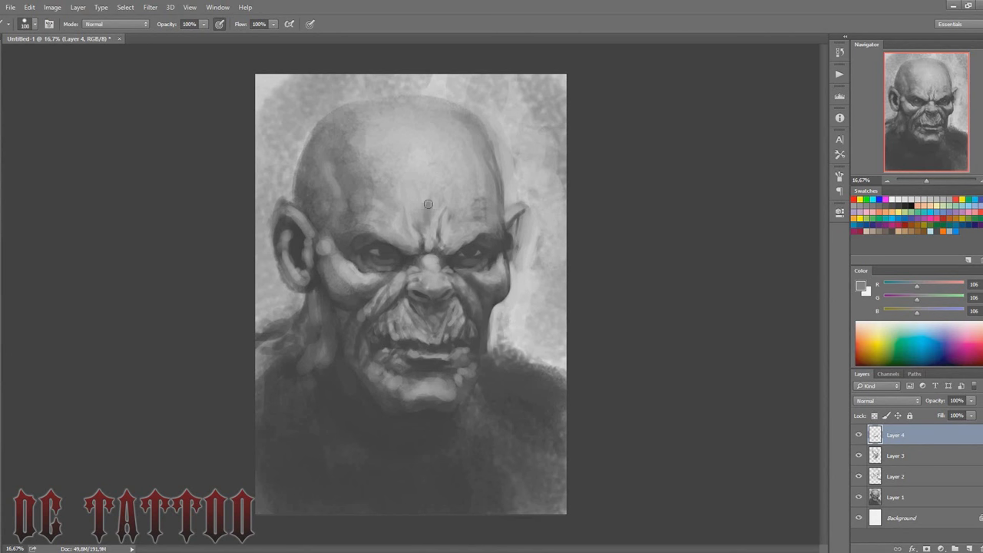
key("bracketleft")
key("bracketleft")
key("bracketleft")
left_click(437, 236, "alt")
left_click(426, 203, "alt")
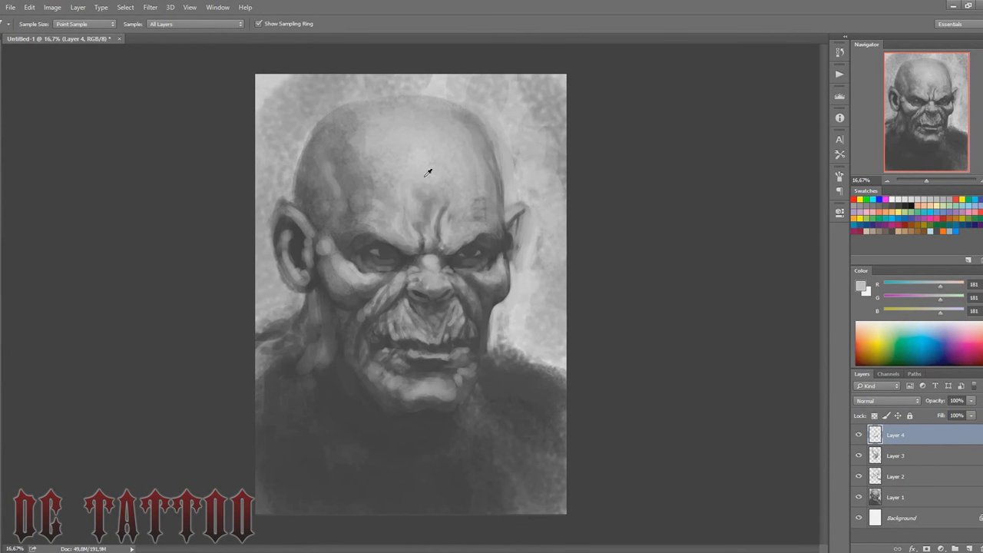
key("bracketright")
key("bracketright")
key("bracketright")
left_click(443, 228, "alt")
key("bracketleft")
key("bracketleft")
key("bracketleft")
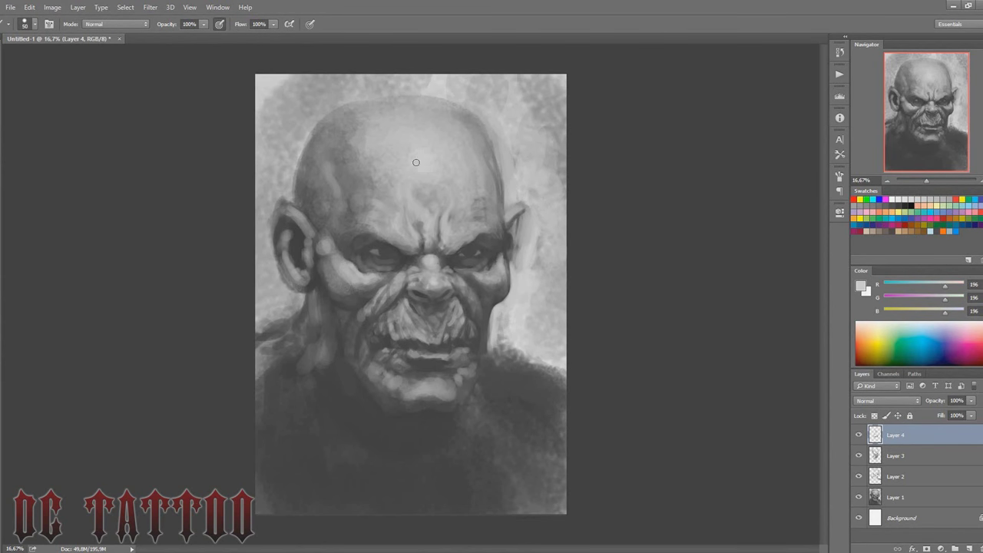
Shade the cheeks and jaw with dark and mid greys using a smaller brush.
left_click_drag(480, 331, 430, 331)
left_click(382, 331, "alt")
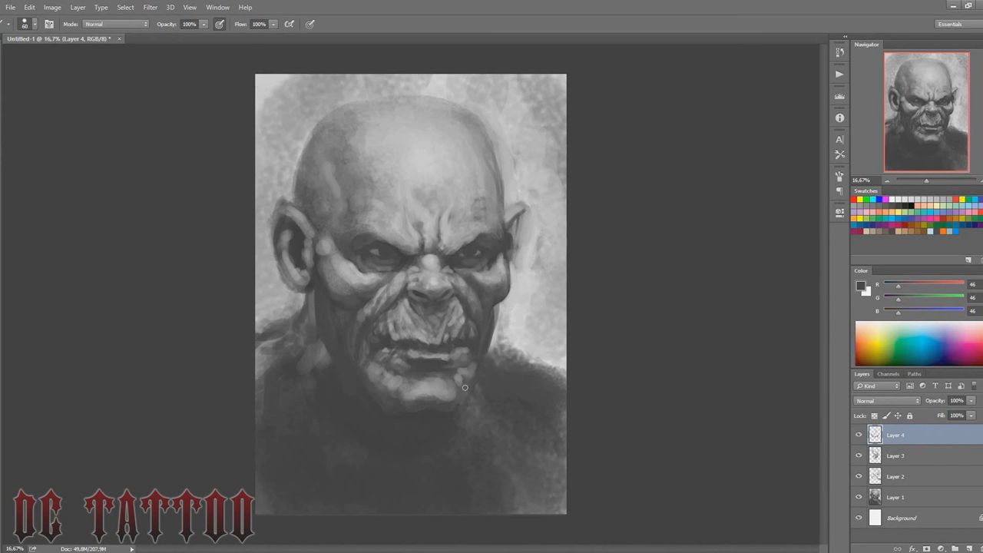
left_click(332, 308, "alt")
key("bracketright")
key("bracketright")
key("bracketright")
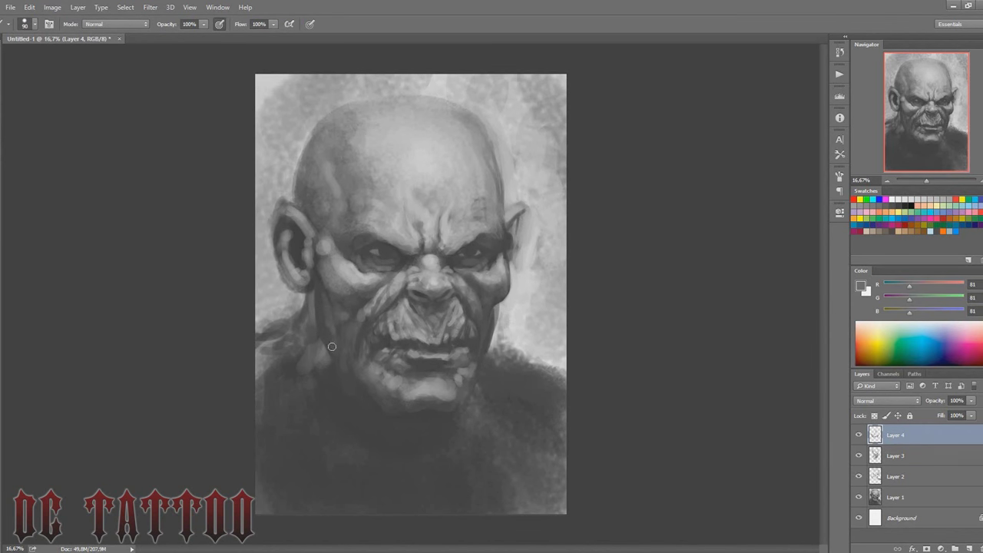
left_click(494, 309, "alt")
key("bracketleft")
key("bracketleft")
left_click(343, 269, "alt")
Add final grey touches to the face and neck, then flip the canvas horizontally.
left_click(323, 261, "alt")
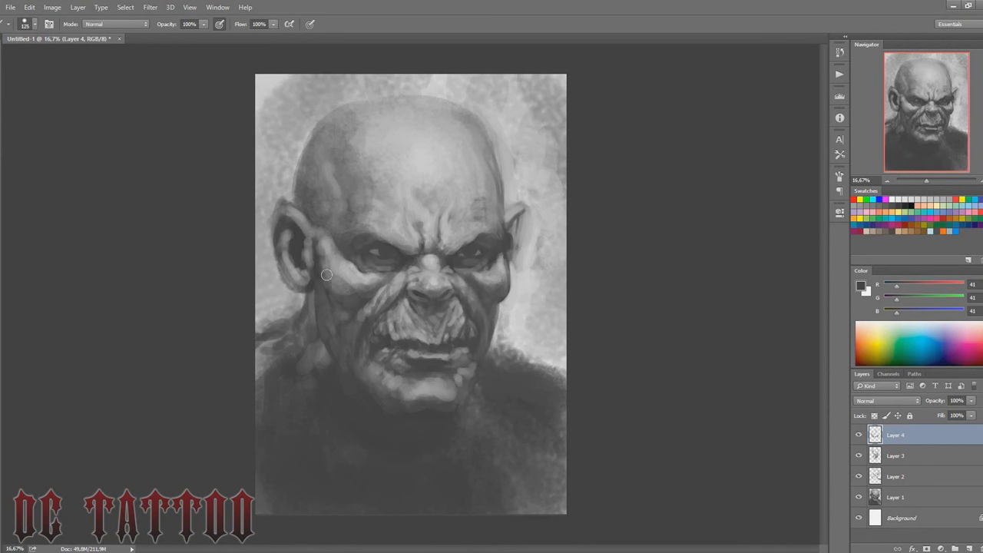
key("[")
key("]")
key("]")
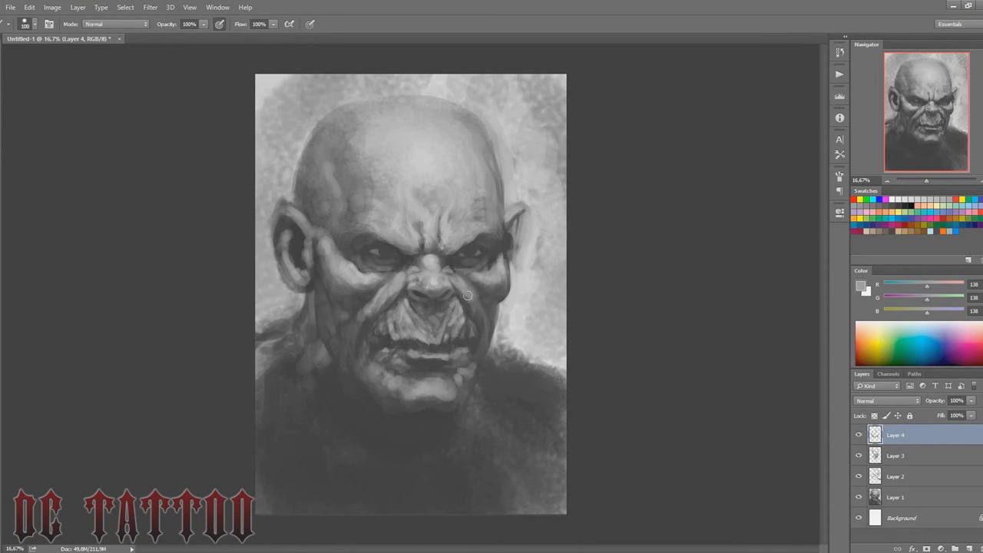
left_click(477, 251, "alt")
key("]")
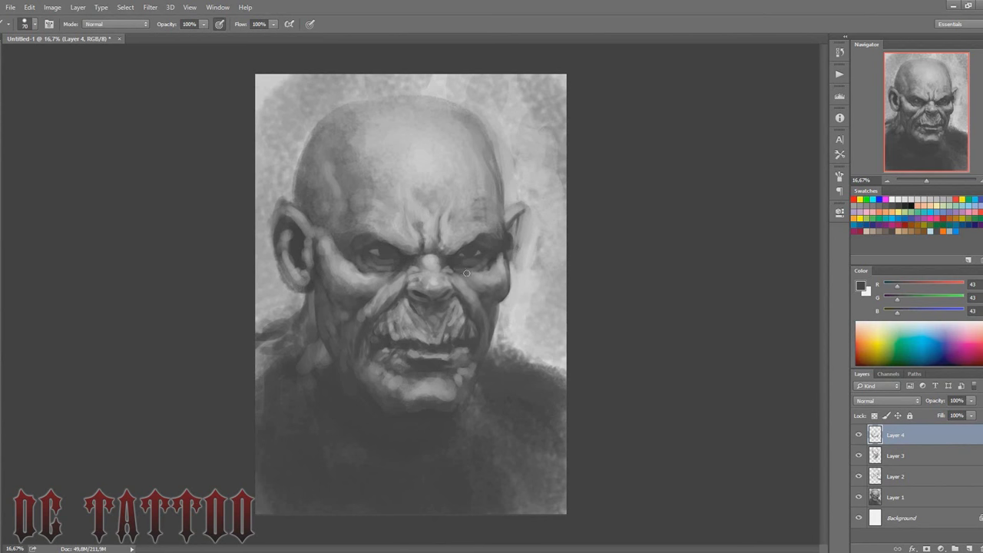
left_click(472, 293, "alt")
key("ctrl+shift+h")
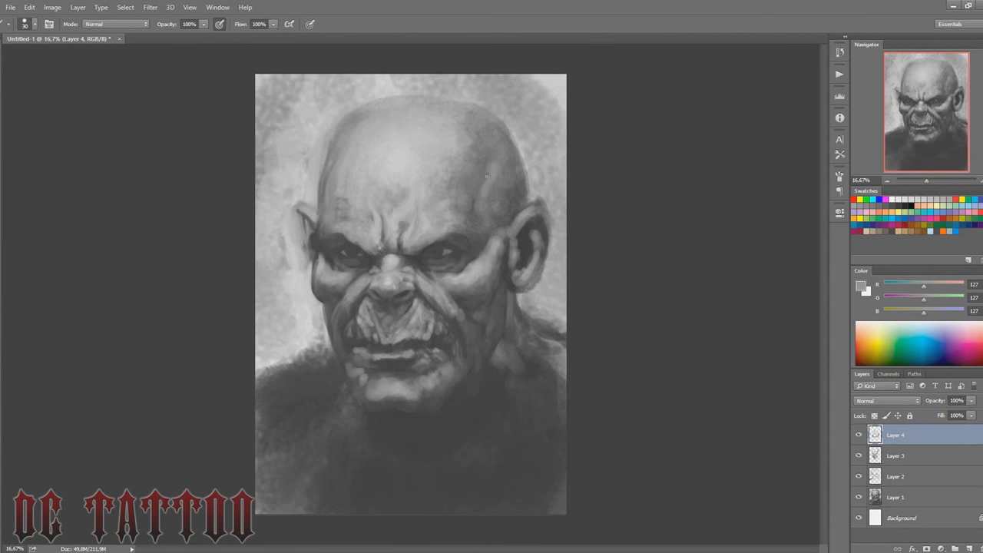
Darken the head outline along its right, left and top edges.
left_click(432, 255, "alt")
key("]")
left_click(530, 224, "alt")
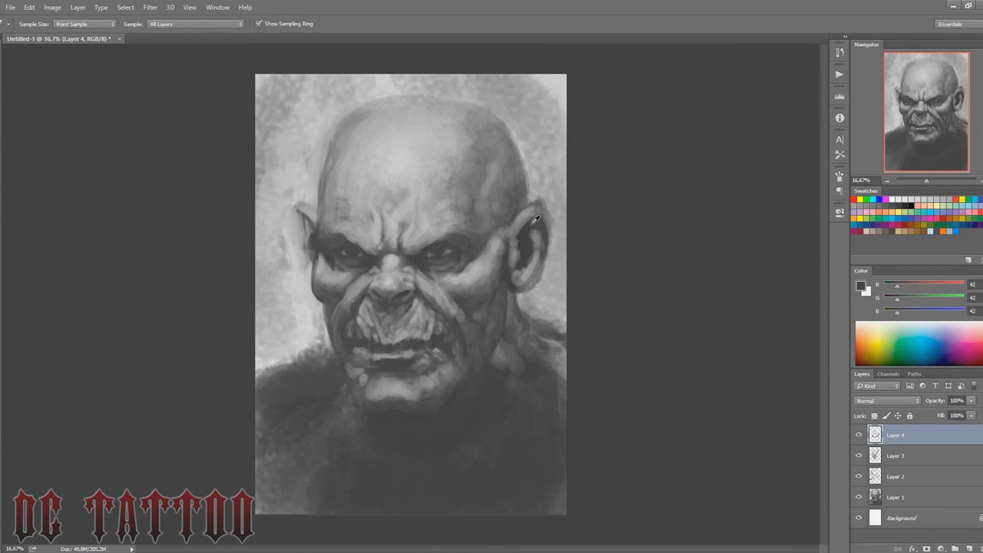
key("]")
mouse_move(527, 191)
left_mouse_down()
mouse_move(470, 99)
mouse_move(457, 100)
left_mouse_up()
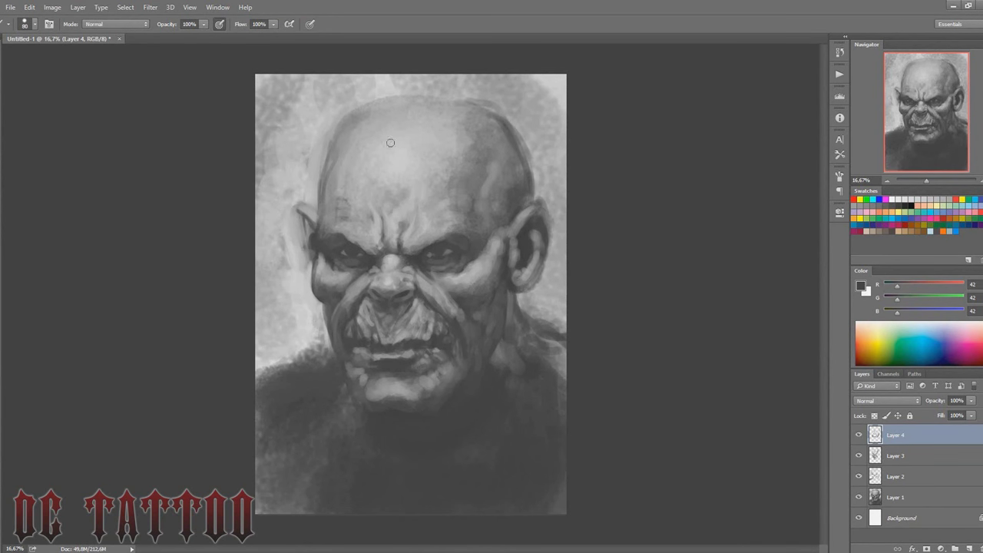
left_click_drag(337, 123, 320, 206)
left_click_drag(323, 154, 407, 94)
mouse_move(499, 91)
left_mouse_down()
mouse_move(363, 112)
mouse_move(476, 100)
left_mouse_up()
Soften the top, left and right head outline with a lighter grey.
left_click(363, 112, "alt")
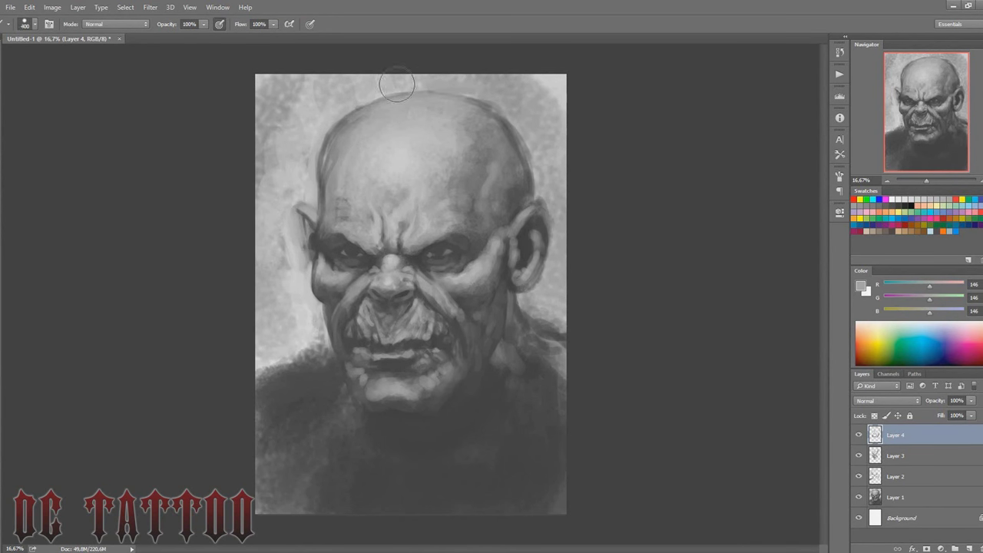
left_click_drag(384, 77, 418, 99)
left_click_drag(504, 123, 528, 163)
mouse_move(322, 183)
left_mouse_down()
mouse_move(320, 154)
mouse_move(407, 93)
left_mouse_up()
left_click_drag(338, 154, 377, 104)
Darken the lower-left torso and lighten the right shoulder and chest.
left_click(496, 359, "alt")
key("]")
key("]")
key("]")
key("bracketleft")
key("bracketleft")
key("bracketleft")
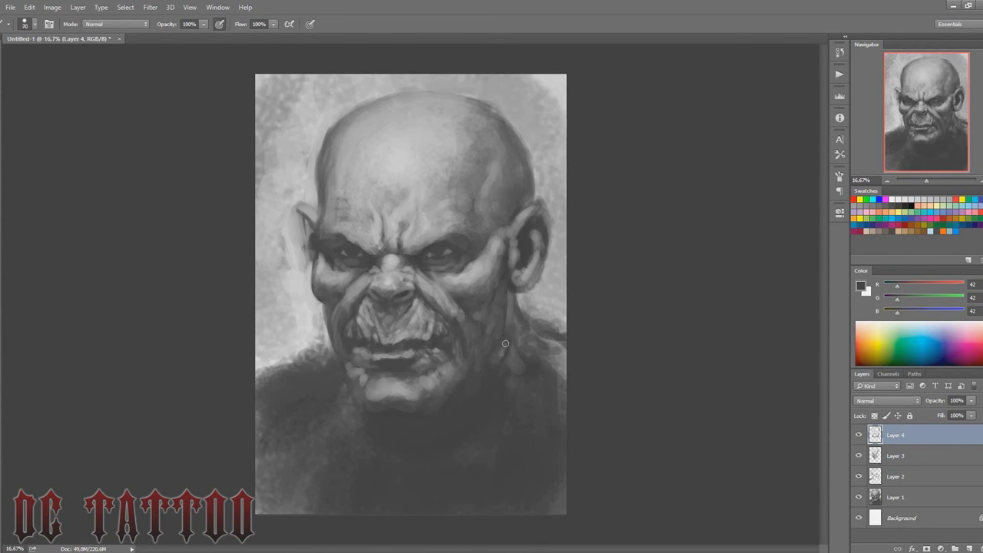
mouse_move(350, 403)
left_mouse_down()
mouse_move(318, 453)
mouse_move(265, 500)
left_mouse_up()
left_click(530, 338, "alt")
mouse_move(529, 338)
left_mouse_down()
mouse_move(542, 346)
mouse_move(567, 424)
left_mouse_up()
left_click_drag(307, 373, 330, 389)
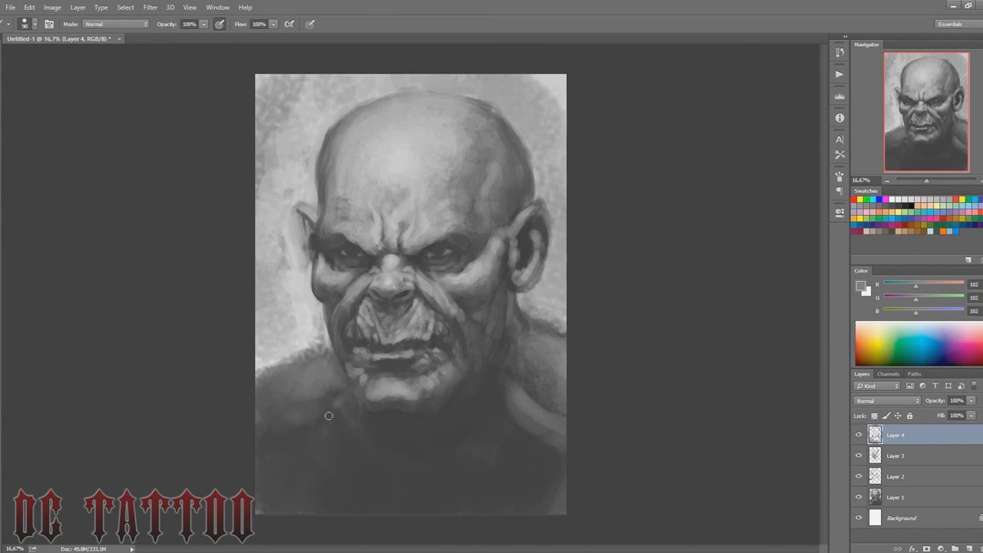
left_click_drag(411, 451, 468, 407)
Lighten the right-edge background and smooth the upper-left background.
key("bracketright")
key("bracketright")
left_click(285, 311, "alt")
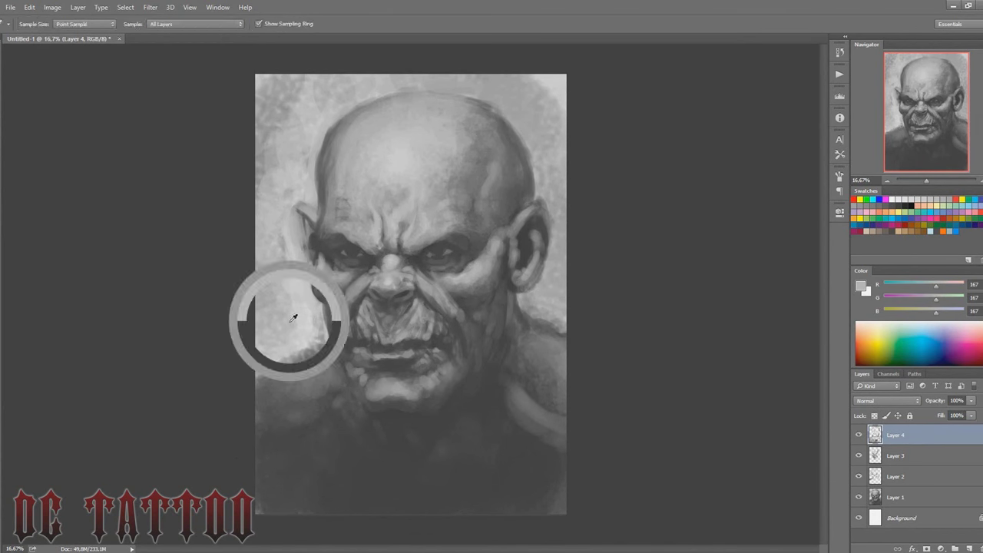
left_click_drag(529, 309, 555, 173)
left_click(530, 96, "alt")
key("bracketright")
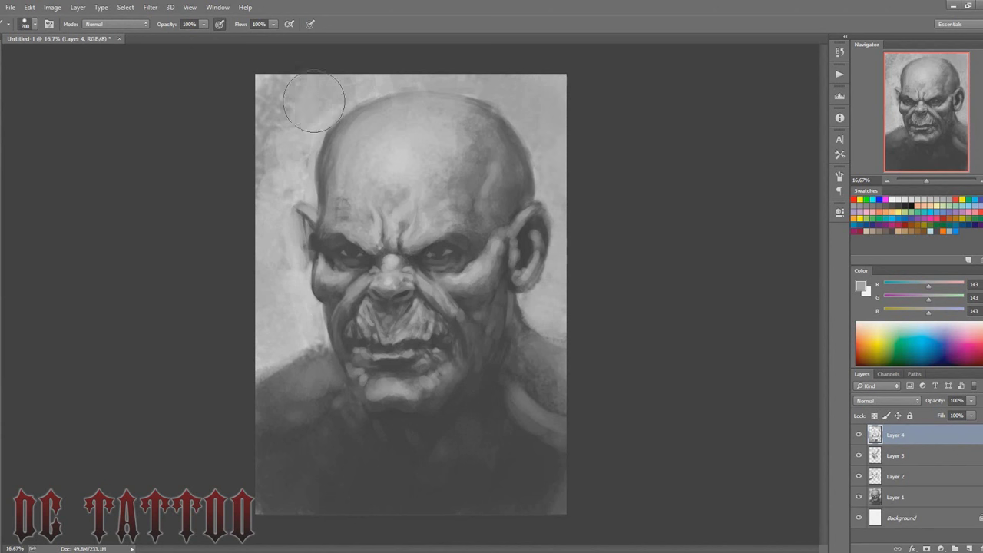
left_click_drag(338, 85, 292, 188)
Add a small dark stroke beside the ear with a fine brush.
key("bracketleft")
key("bracketleft")
key("bracketleft")
left_click(303, 220, "alt")
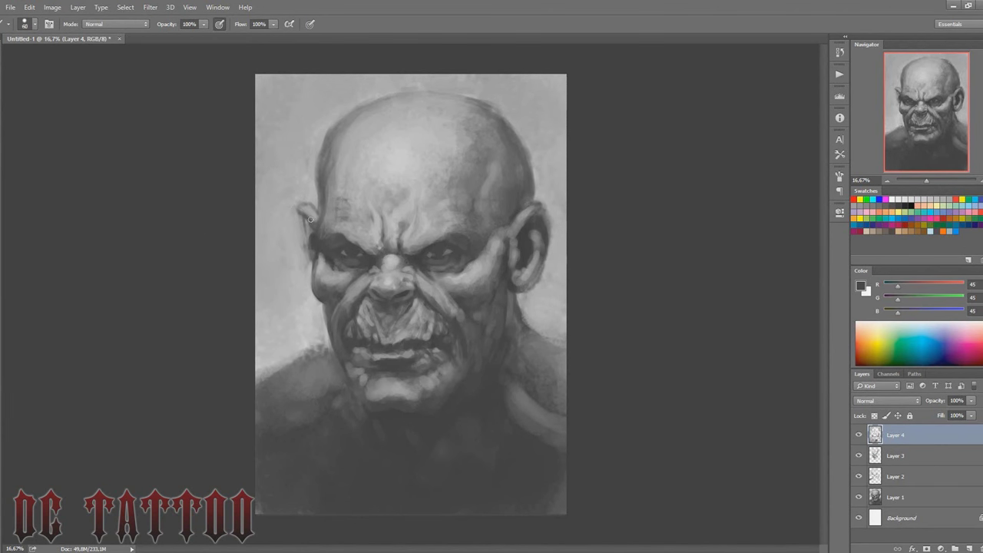
key("bracketleft")
left_click_drag(533, 235, 534, 247)
left_click(530, 232, "alt")
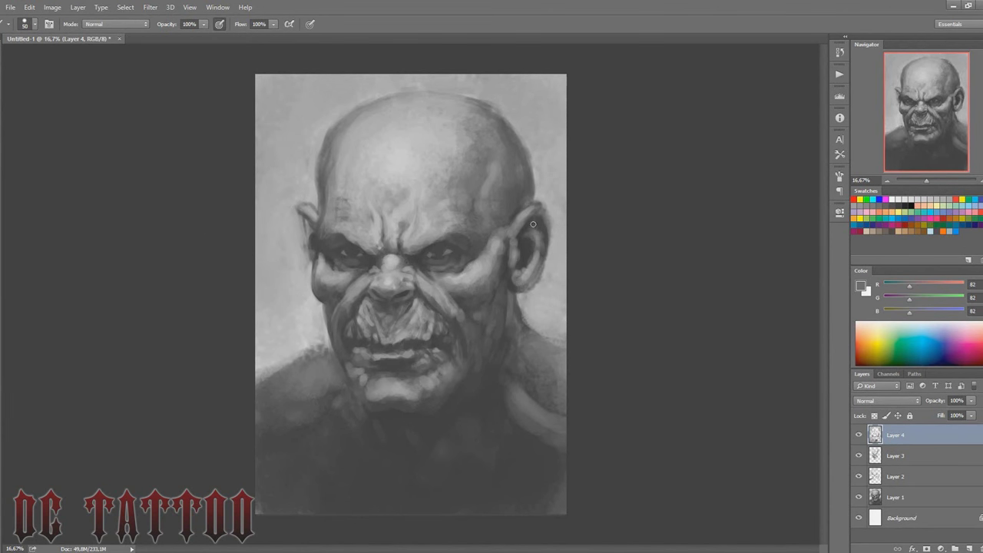
key("bracketright")
key("bracketright")
Sample mid and dark greys around the face, mouth and chin.
left_click(524, 267, "alt")
key("bracketright")
key("bracketright")
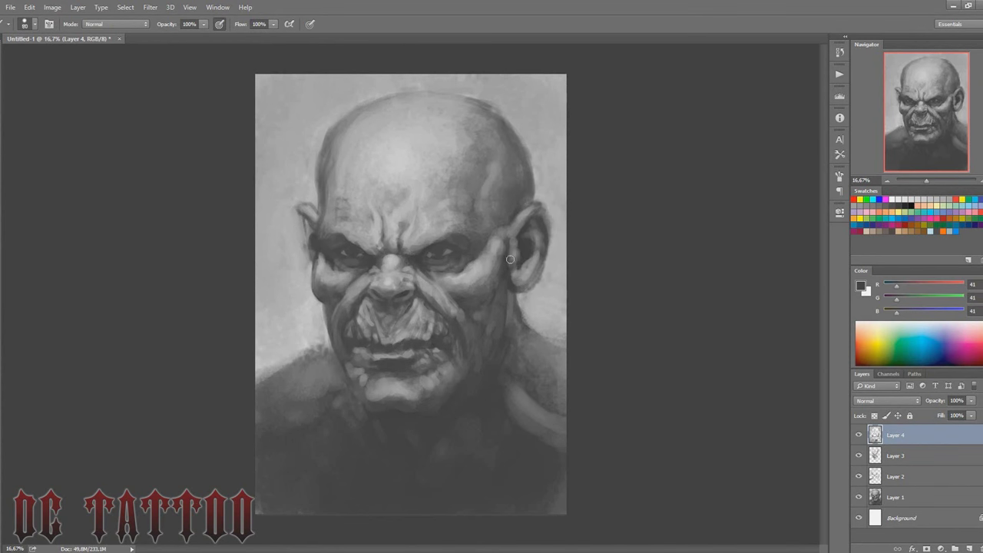
left_click(507, 289, "alt")
left_click(488, 208, "alt")
key("bracketright")
key("bracketright")
key("bracketright")
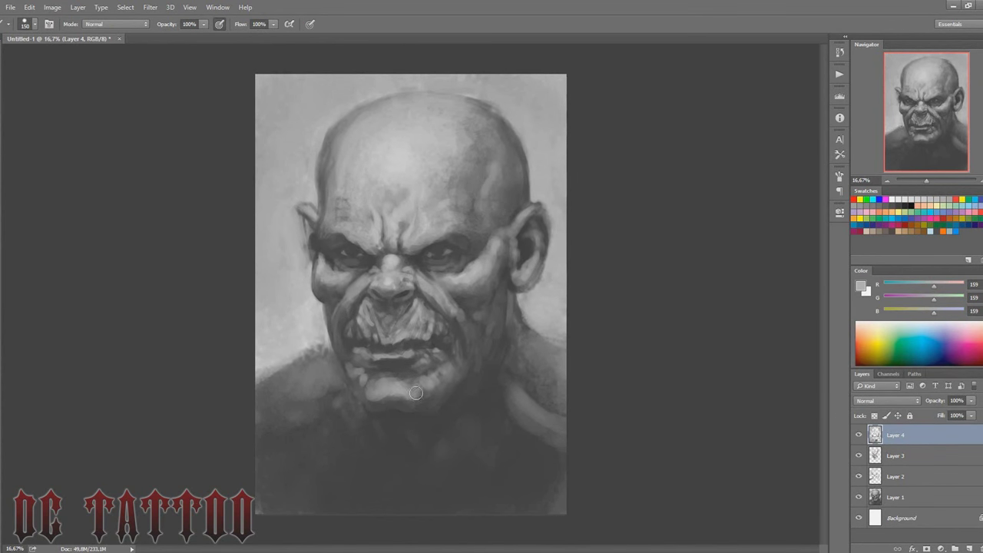
key("bracketleft")
key("bracketleft")
key("bracketleft")
left_click(367, 377, "alt")
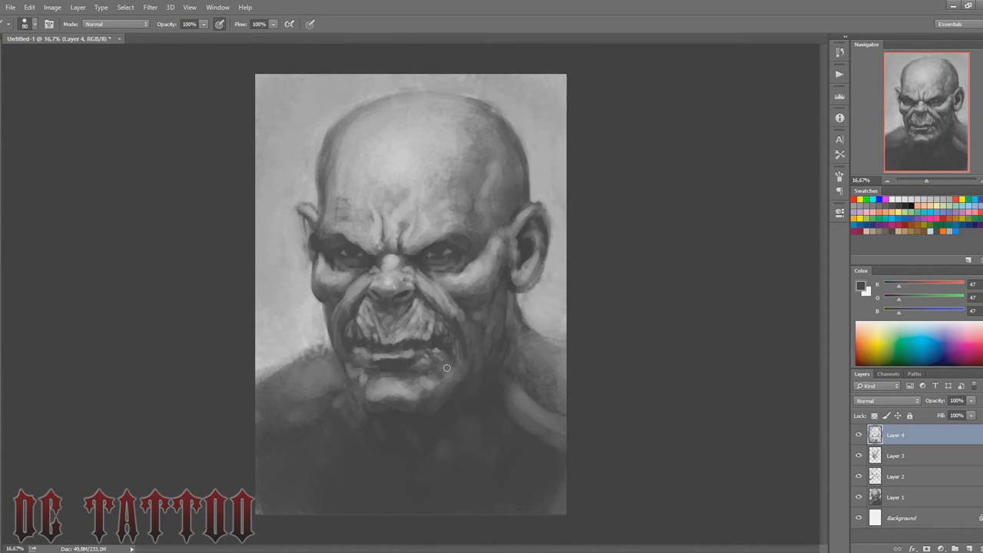
left_click(382, 384, "alt")
Lighten the left side of the face and the forehead.
left_click(466, 249, "alt")
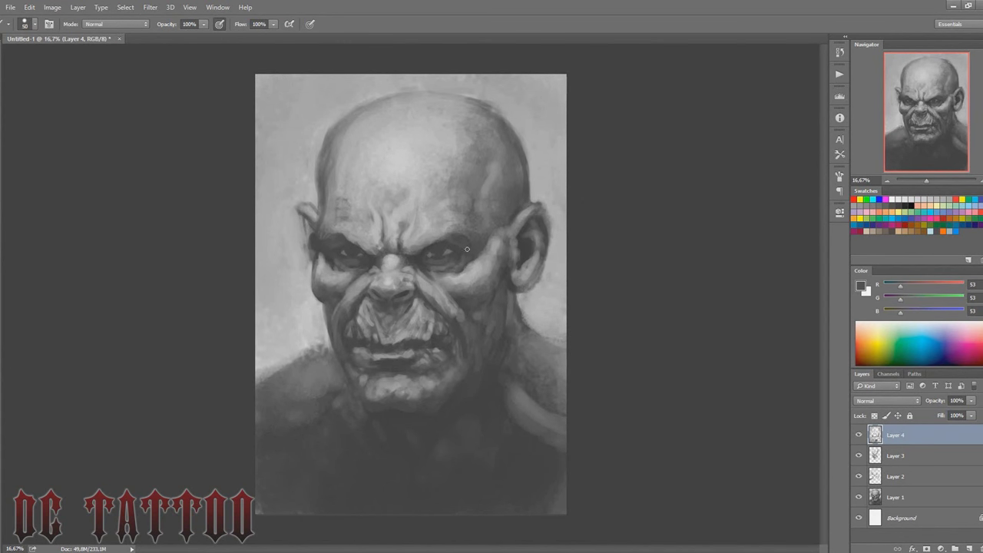
left_click(325, 251, "alt")
left_click_drag(322, 254, 322, 199)
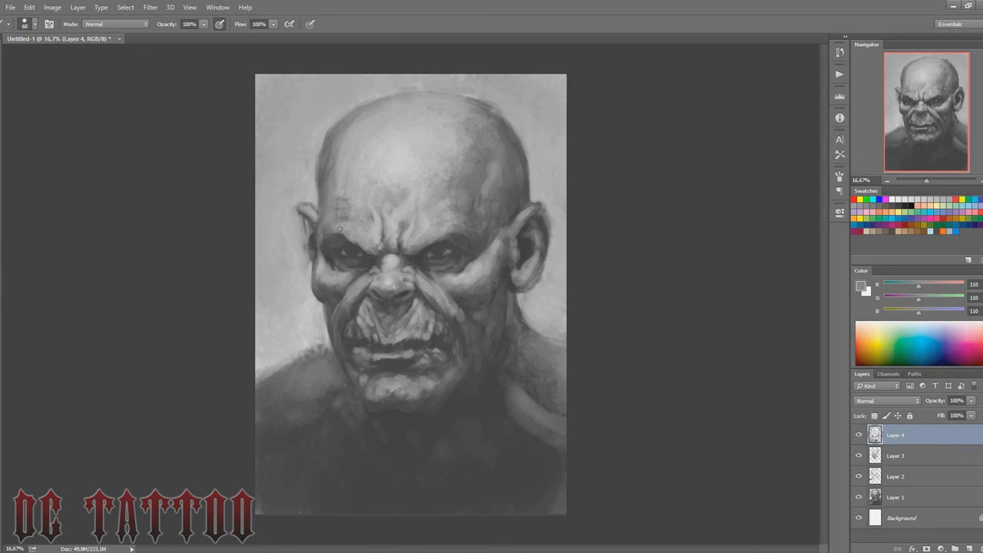
key("bracketright")
key("bracketright")
key("bracketright")
left_click_drag(472, 238, 453, 209)
left_click(478, 240, "alt")
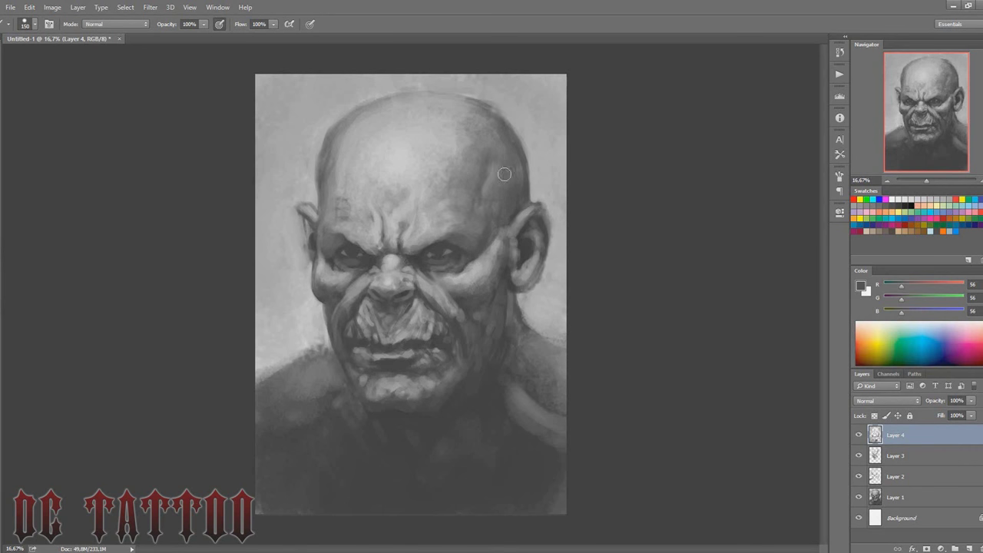
key("bracketleft")
Add a new layer above Layer 4 and brighten the background right of the jaw and neck.
key("ctrl+shift+alt+n")
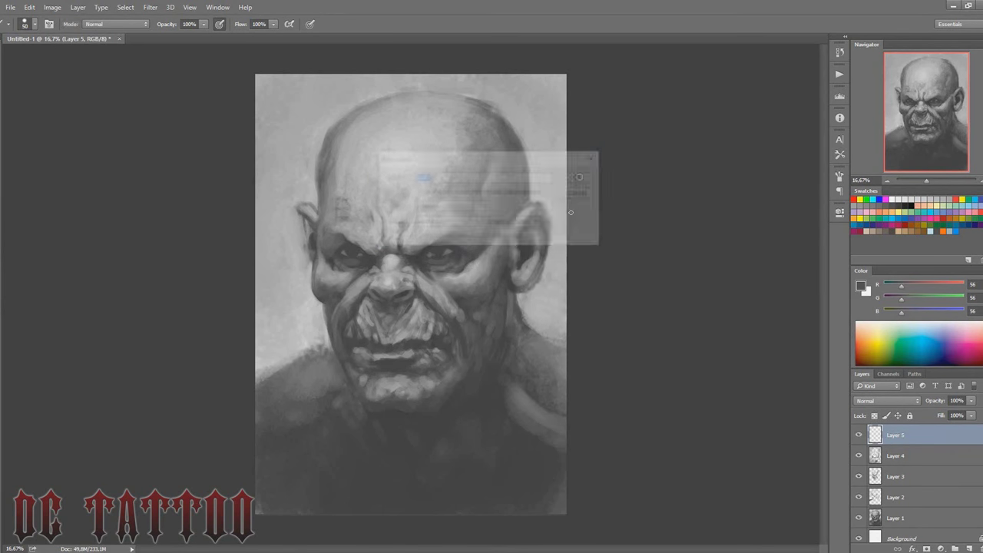
left_click(355, 341, "alt")
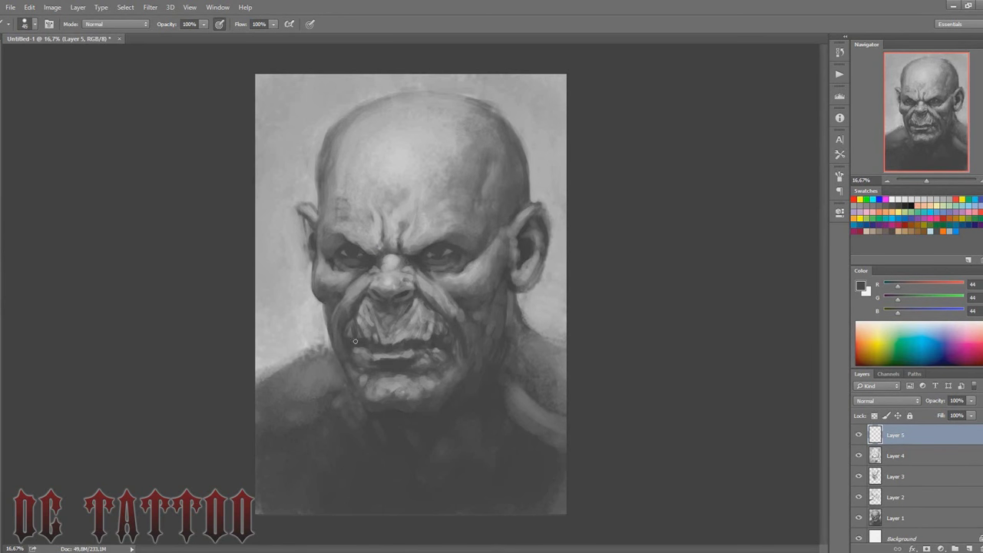
left_click(439, 327, "alt")
key("bracketright")
key("bracketright")
key("bracketright")
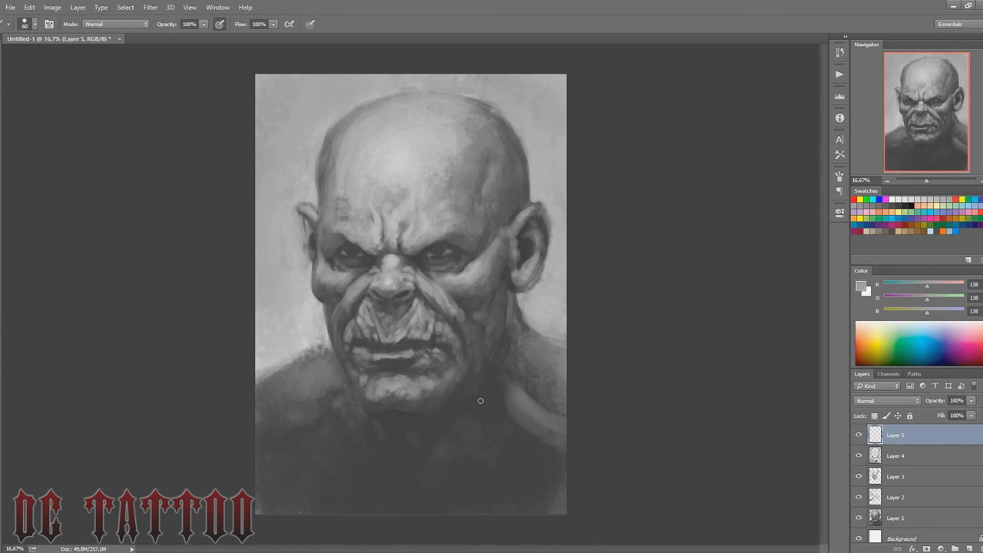
key("bracketright")
key("bracketright")
key("bracketright")
left_click(304, 317, "alt")
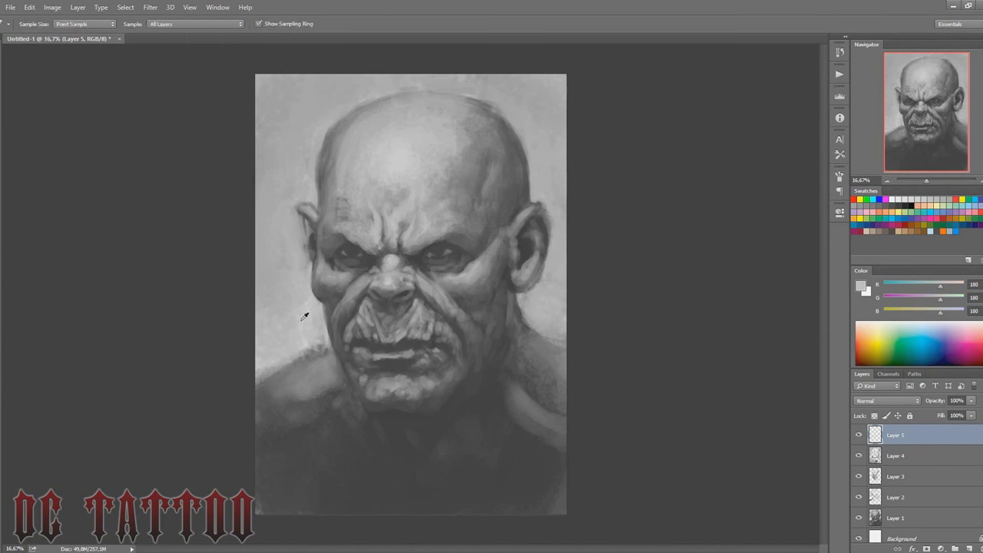
left_click_drag(525, 296, 553, 346)
Flip the canvas horizontally and smooth the head's right edge with light grey.
key("h")
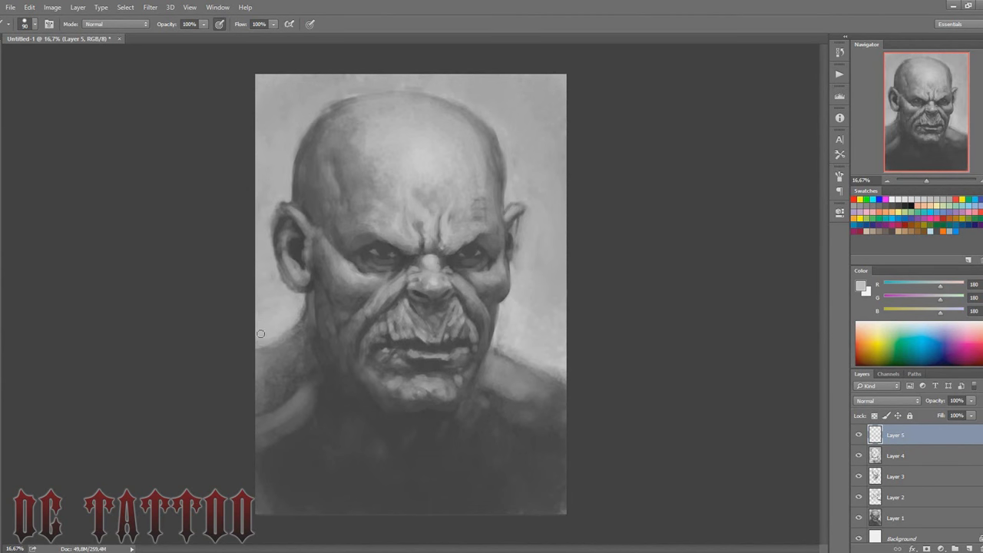
key("bracketright")
key("bracketright")
left_click(516, 220, "alt")
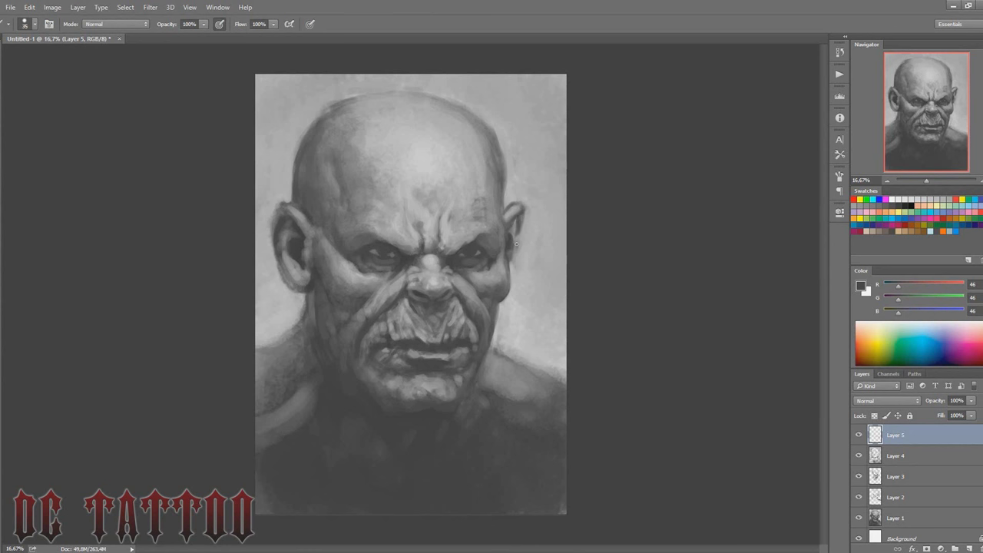
left_click(519, 218, "alt")
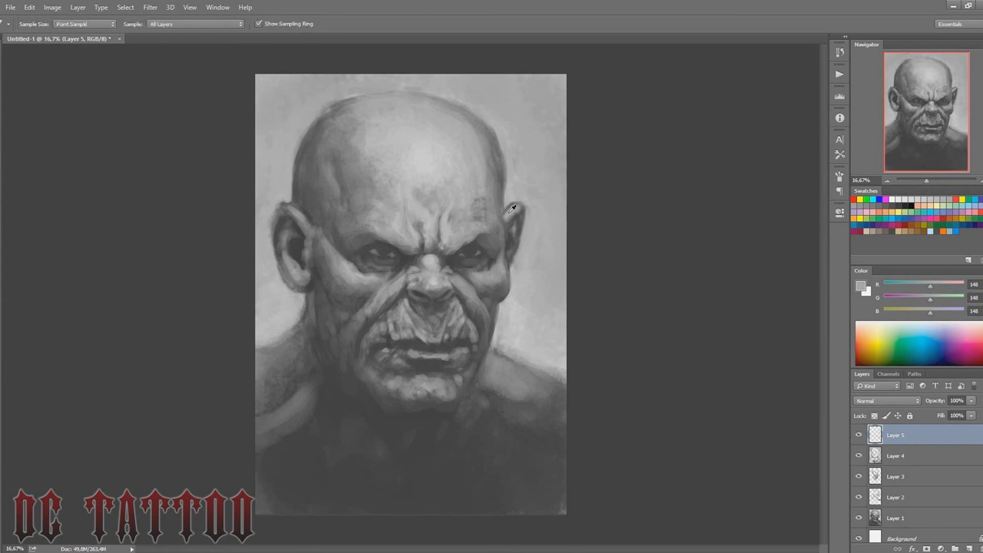
key("bracketright")
key("bracketright")
key("bracketright")
left_click_drag(509, 179, 500, 255)
Pick dark and light face greys at a fine brush size for wrinkle detail.
left_click(382, 246, "alt")
key("bracketleft")
key("bracketleft")
key("bracketleft")
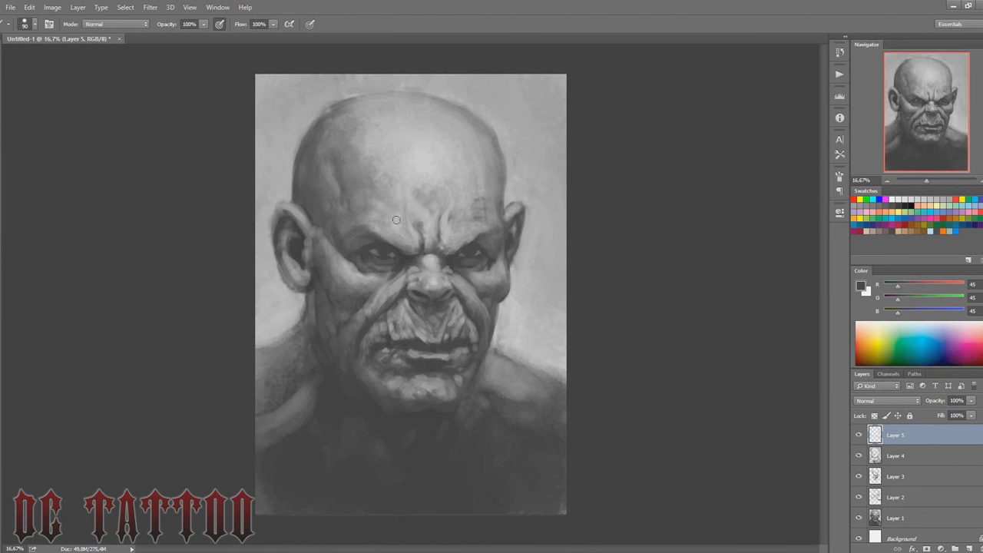
key("bracketright")
key("bracketright")
key("bracketright")
key("bracketleft")
key("bracketleft")
key("bracketleft")
left_click(414, 292, "alt")
key("bracketright")
left_click(419, 284, "alt")
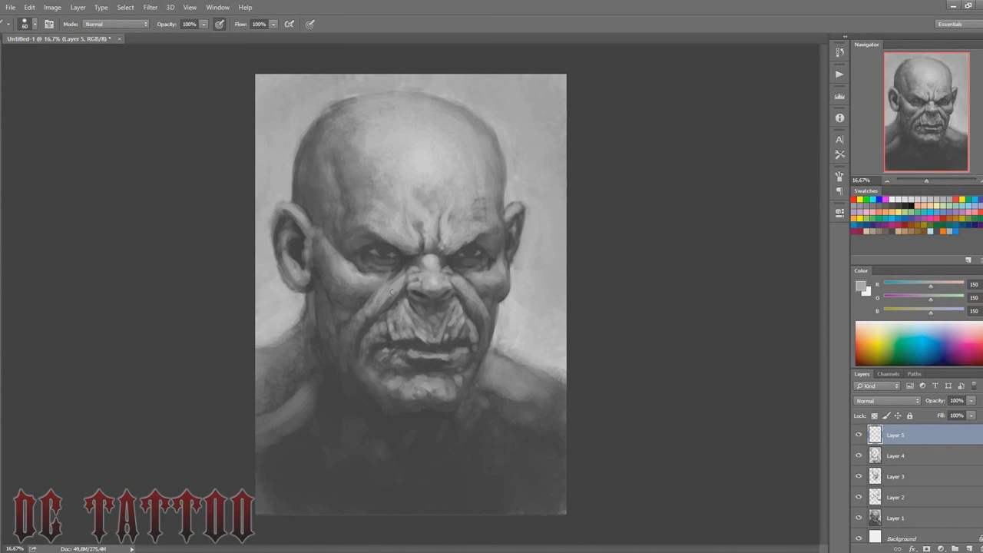
key("bracketleft")
key("bracketleft")
Paint dark wrinkle lines across the forehead and brow toward the right eye.
left_click(450, 353, "alt")
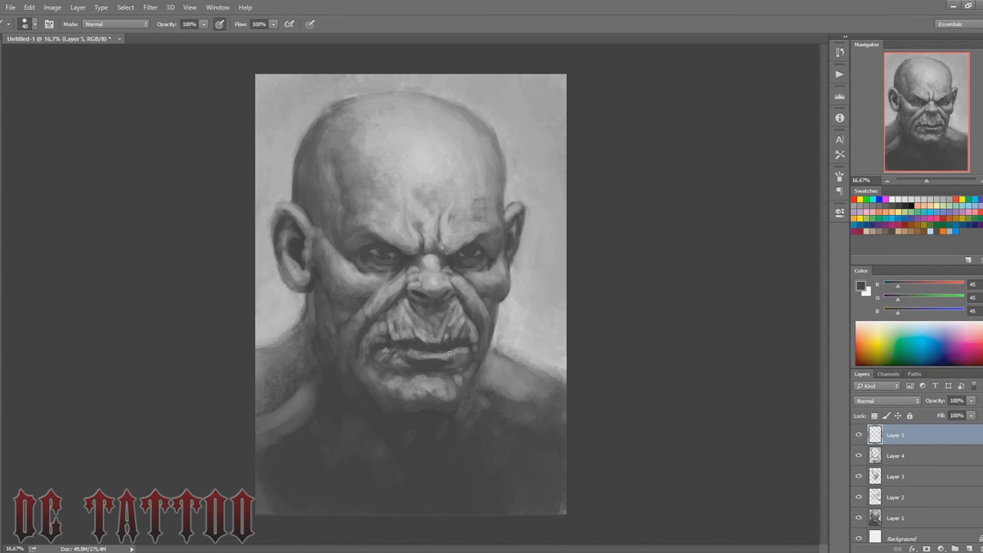
key("bracketleft")
left_click(377, 251, "alt")
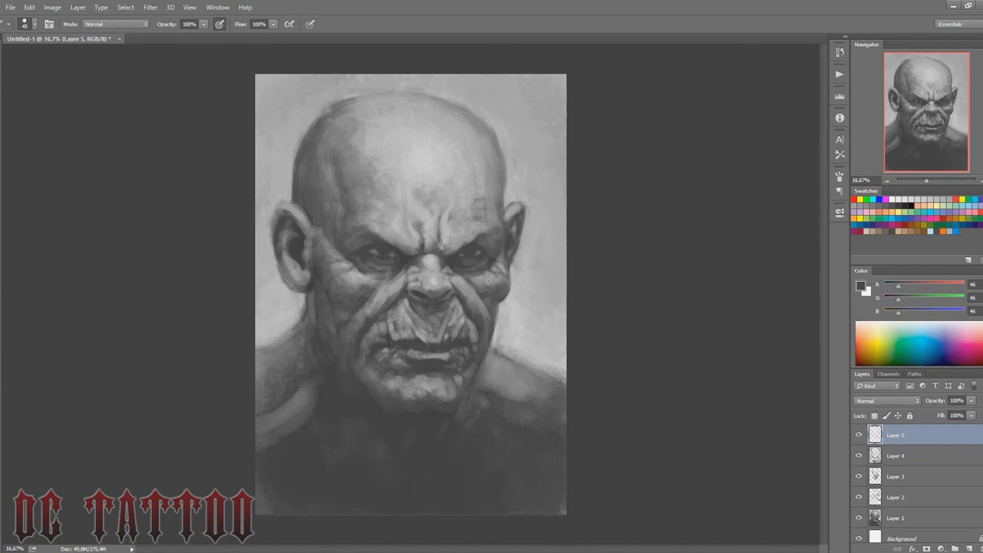
key("bracketright")
key("bracketright")
left_click_drag(431, 227, 481, 202)
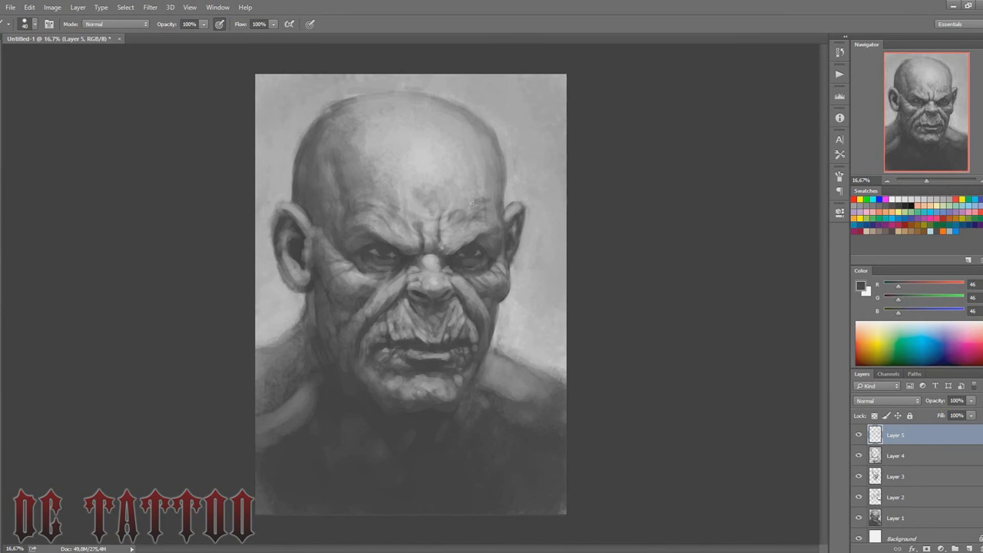
left_click_drag(384, 201, 485, 183)
mouse_move(381, 177)
left_mouse_down()
mouse_move(480, 167)
mouse_move(449, 173)
left_mouse_up()
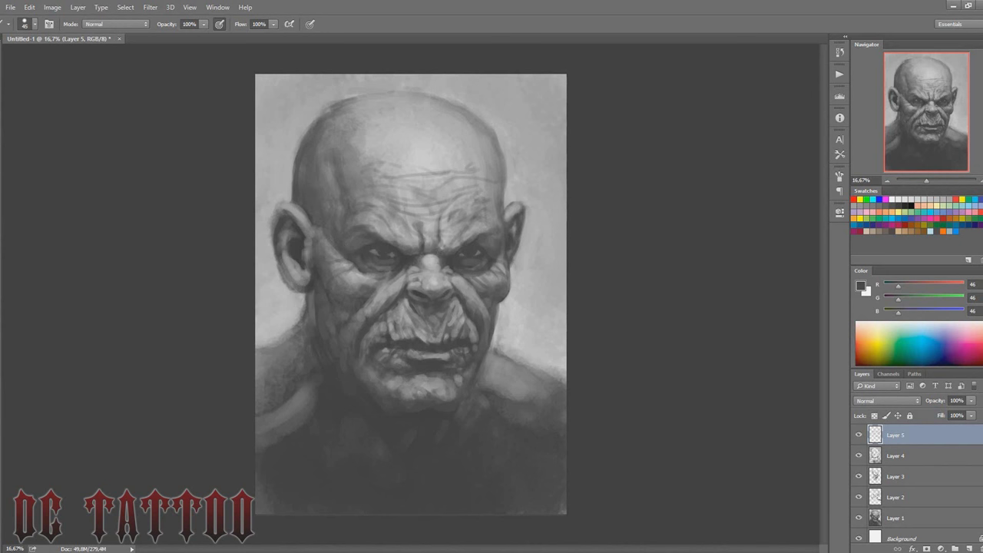
Soften the forehead wrinkles with light grey strokes.
left_click(451, 238, "alt")
key("bracketright")
key("bracketright")
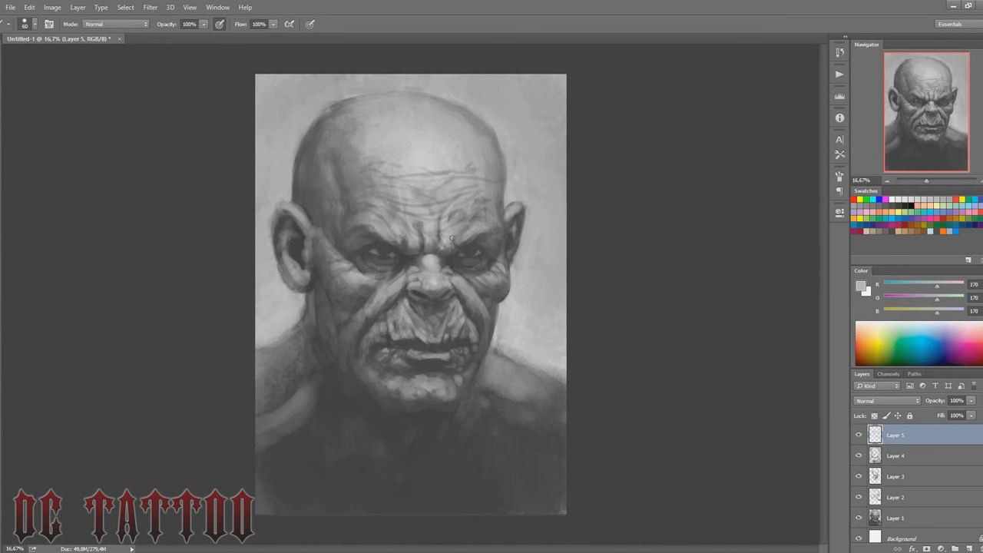
key("bracketright")
left_click_drag(424, 198, 446, 183)
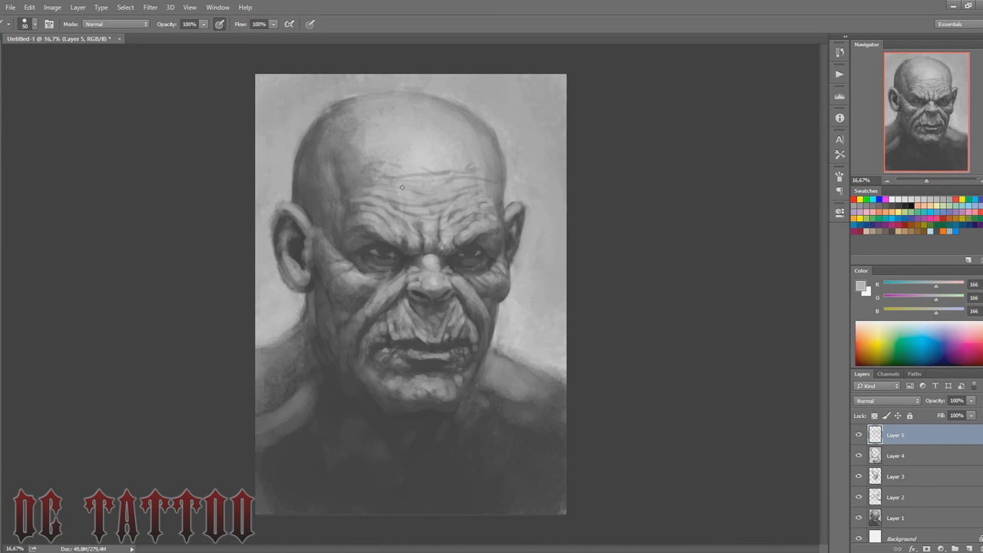
left_click(376, 254, "alt")
On a new layer, paint a dark grey mohawk on top of the head.
key("ctrl+shift+alt+n")
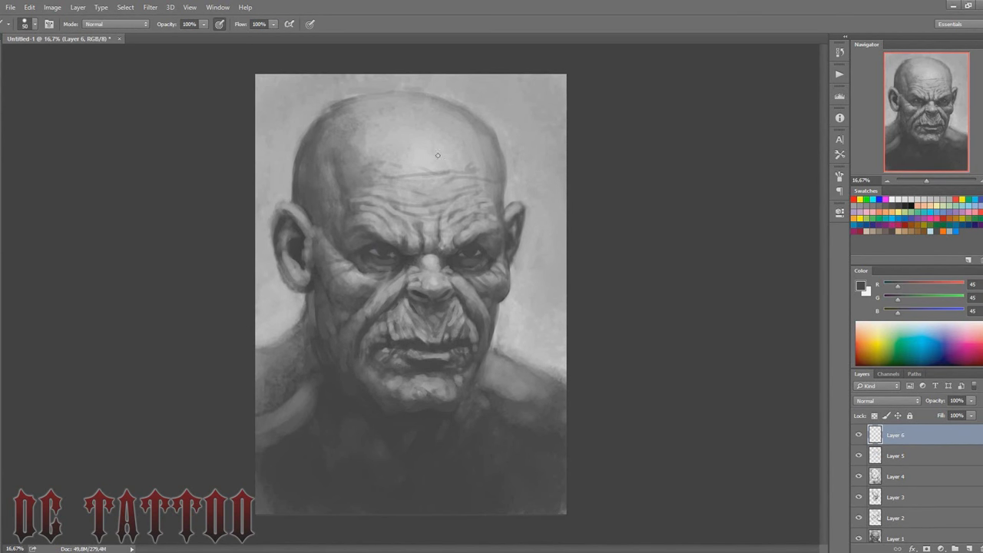
key("bracketright")
key("bracketright")
key("bracketright")
mouse_move(438, 150)
left_mouse_down()
mouse_move(418, 100)
mouse_move(345, 84)
mouse_move(468, 138)
mouse_move(399, 81)
mouse_move(331, 88)
mouse_move(346, 96)
mouse_move(376, 76)
mouse_move(414, 115)
left_mouse_up()
left_click(330, 83, "alt")
left_click(422, 130, "alt")
key("bracketright")
left_click_drag(369, 92, 384, 86)
Thin the mohawk and add lighter and darker grey hair strands.
left_click(384, 87, "alt")
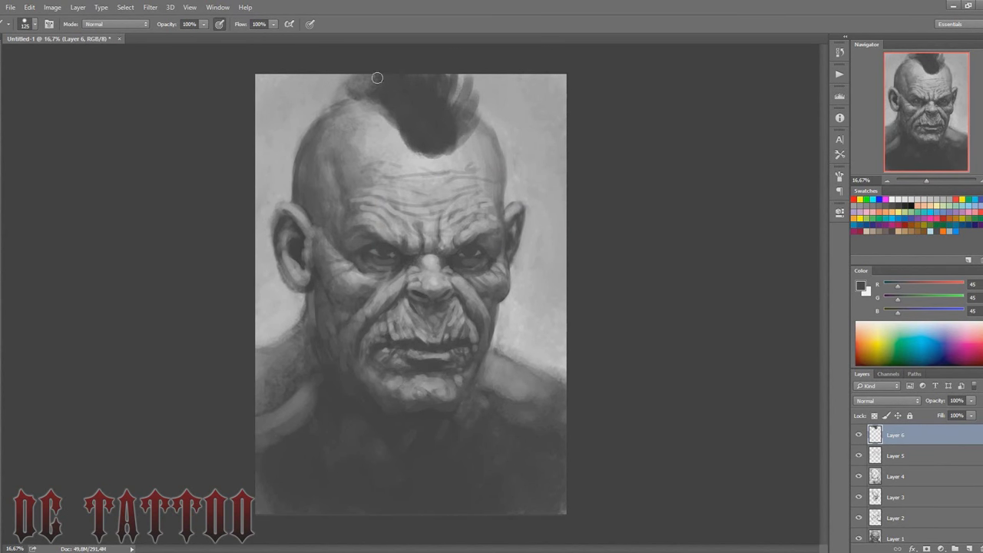
key("bracketleft")
key("bracketleft")
key("bracketleft")
left_click(457, 81, "alt")
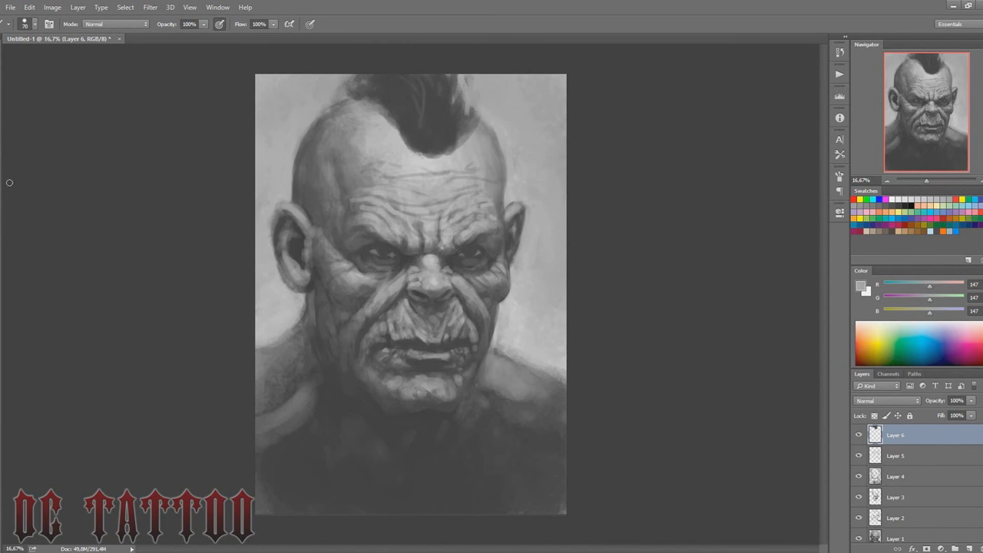
left_click_drag(470, 83, 453, 127)
mouse_move(453, 65)
left_mouse_down()
mouse_move(376, 69)
mouse_move(433, 123)
left_mouse_up()
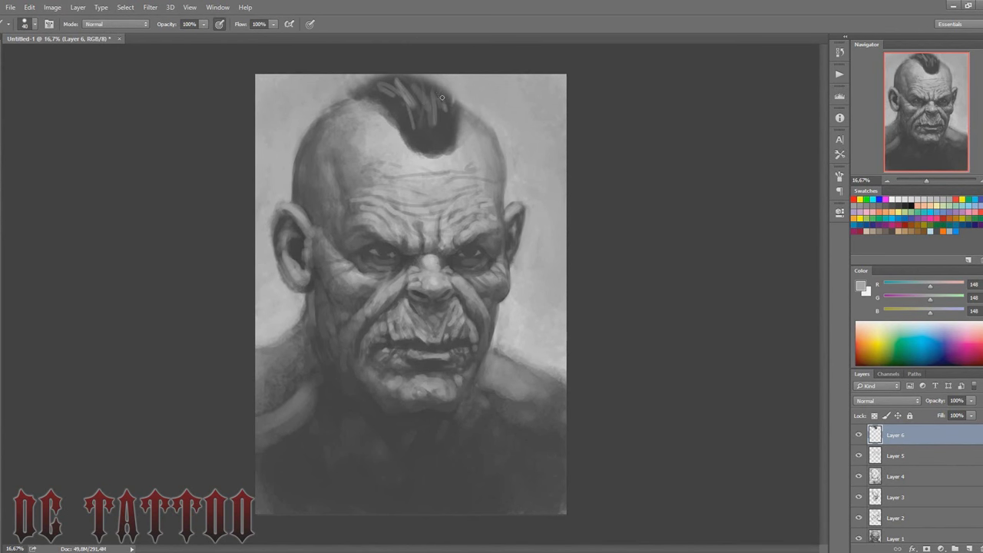
left_click(399, 115, "alt")
left_click_drag(361, 85, 395, 115)
mouse_move(453, 76)
left_mouse_down()
mouse_move(400, 104)
mouse_move(422, 126)
left_mouse_up()
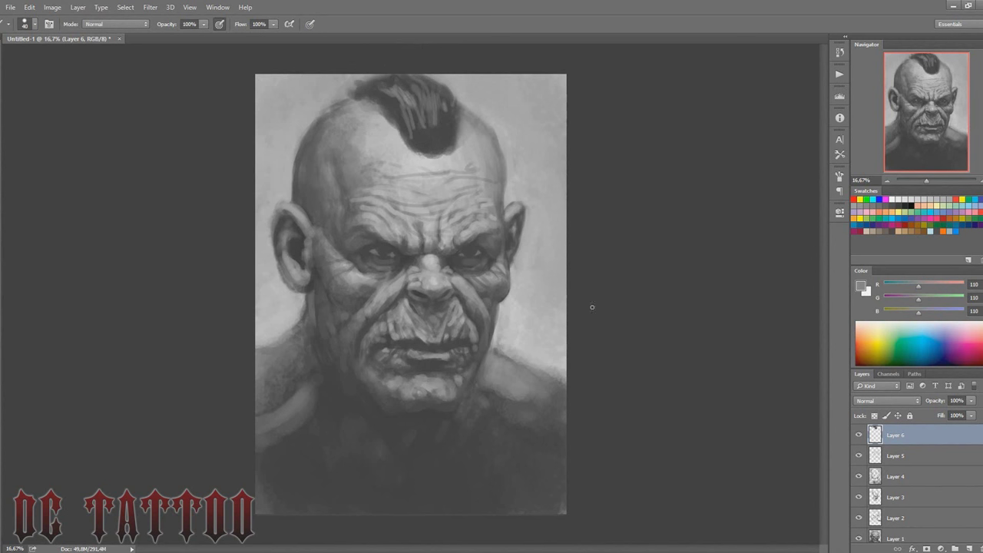
Paint out the mohawk for a bald scalp, then shade the neck and right shoulder.
left_click(338, 108, "alt")
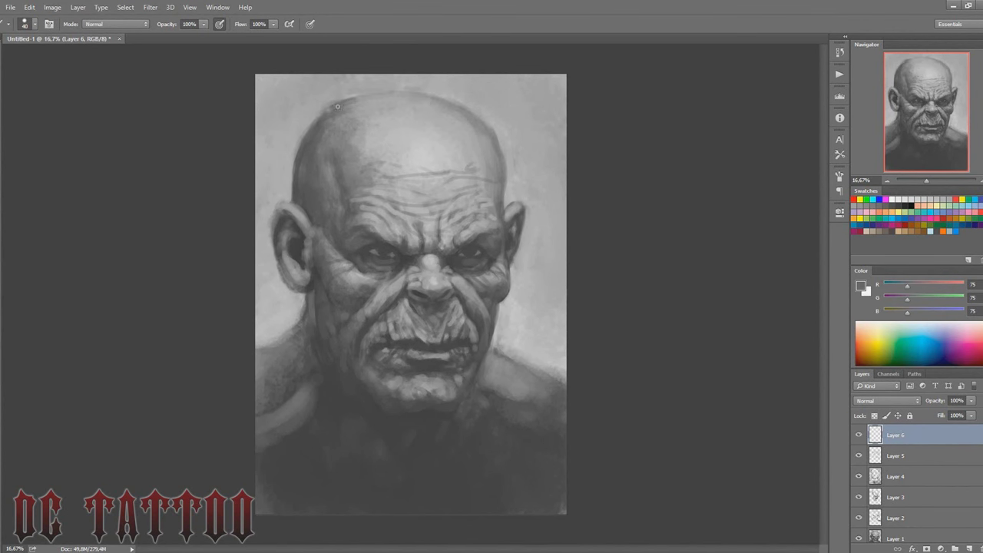
left_click_drag(333, 107, 463, 100)
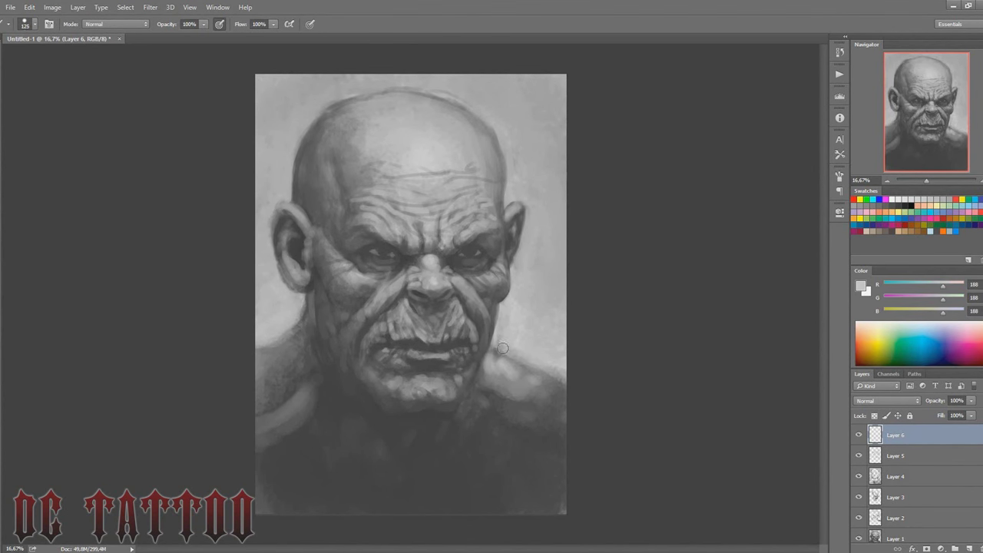
left_click(280, 360, "alt")
left_click_drag(268, 387, 292, 353)
left_click(292, 470, "alt")
left_click_drag(499, 361, 530, 438)
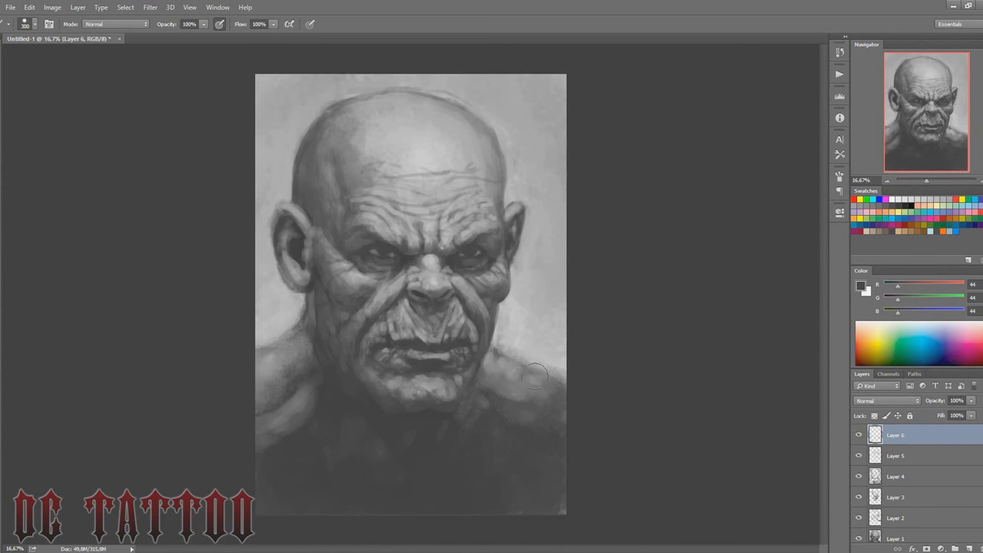
key("bracketright")
key("bracketright")
left_click_drag(299, 361, 262, 433)
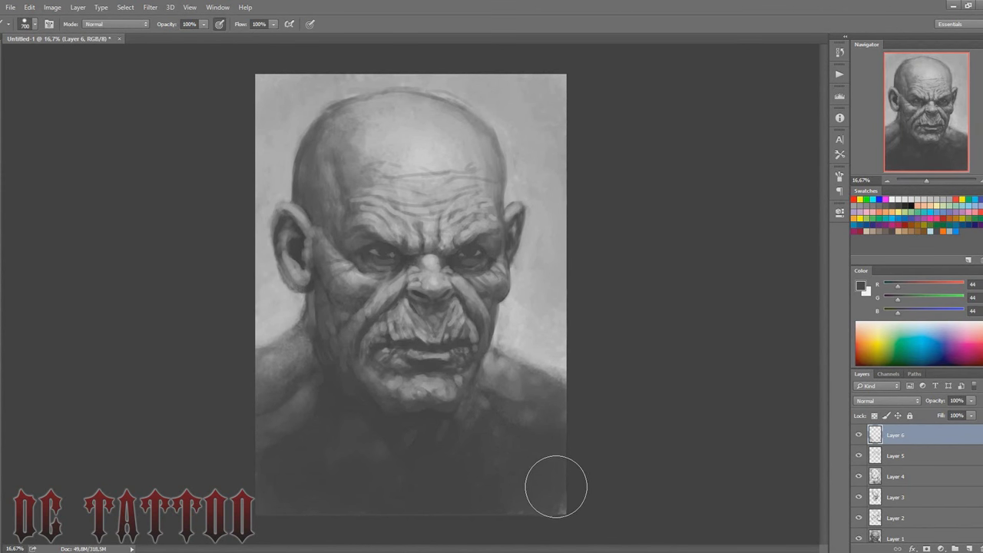
Add Layer 7 above Layer 6.
key("ctrl+shift+n")
key("Return")
key("bracketleft")
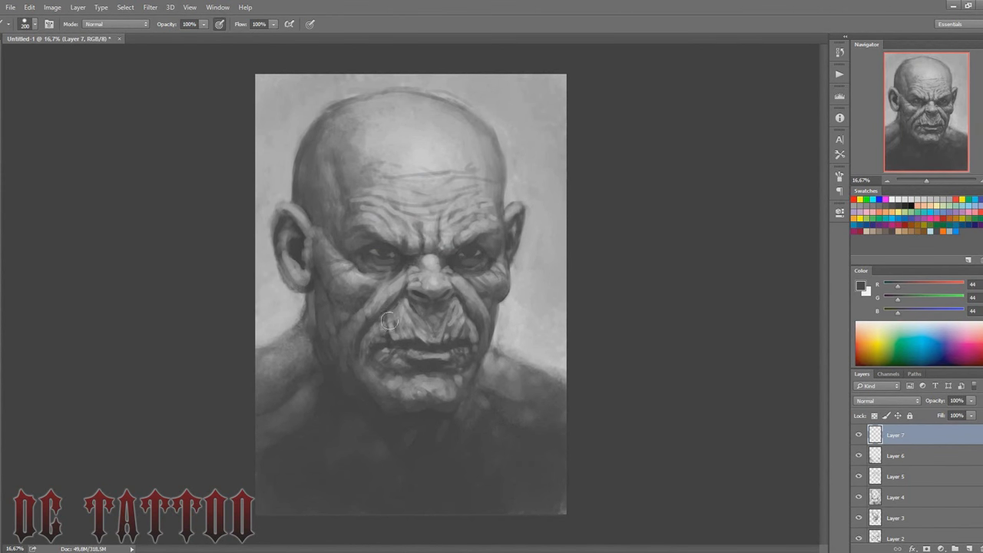
Darken the forehead, top of the head and ear area, with soft marks around the jaw.
left_click_drag(358, 278, 497, 392)
left_click_drag(361, 146, 476, 154)
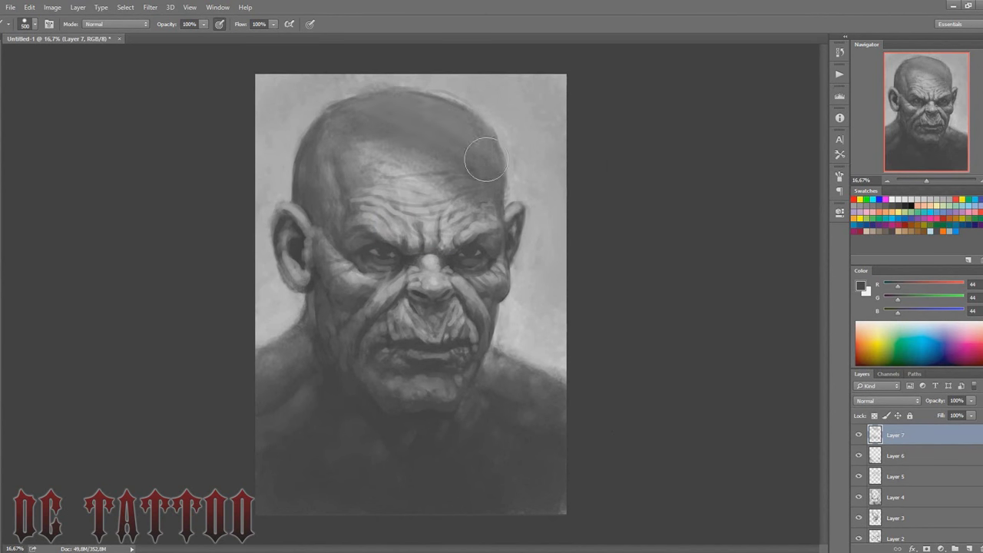
key("bracketleft")
key("bracketleft")
key("bracketleft")
left_click_drag(302, 270, 285, 223)
key("bracketright")
key("bracketright")
key("bracketright")
left_click_drag(388, 169, 415, 115)
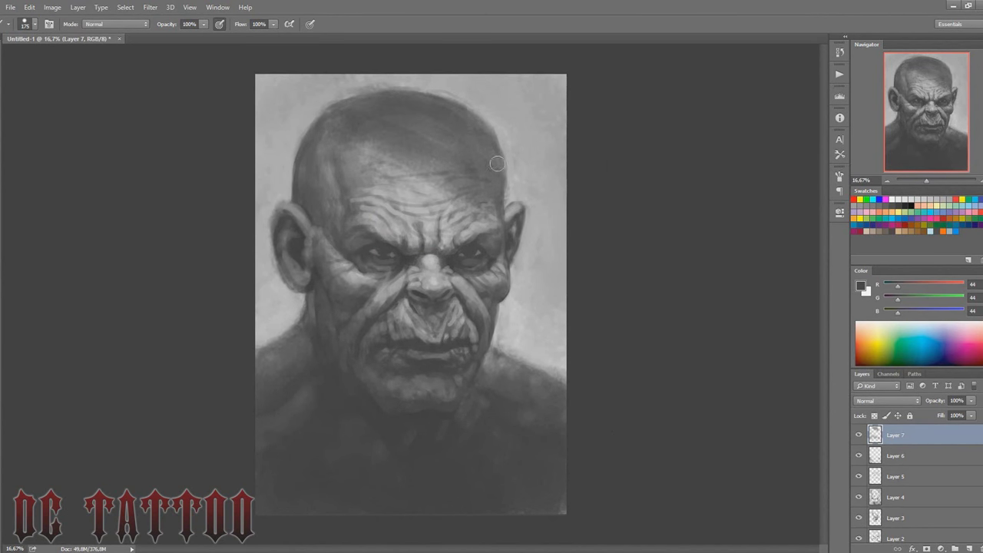
key("bracketleft")
Try Overlay blending on Layer 7, then revert it to Normal.
left_click(887, 400)
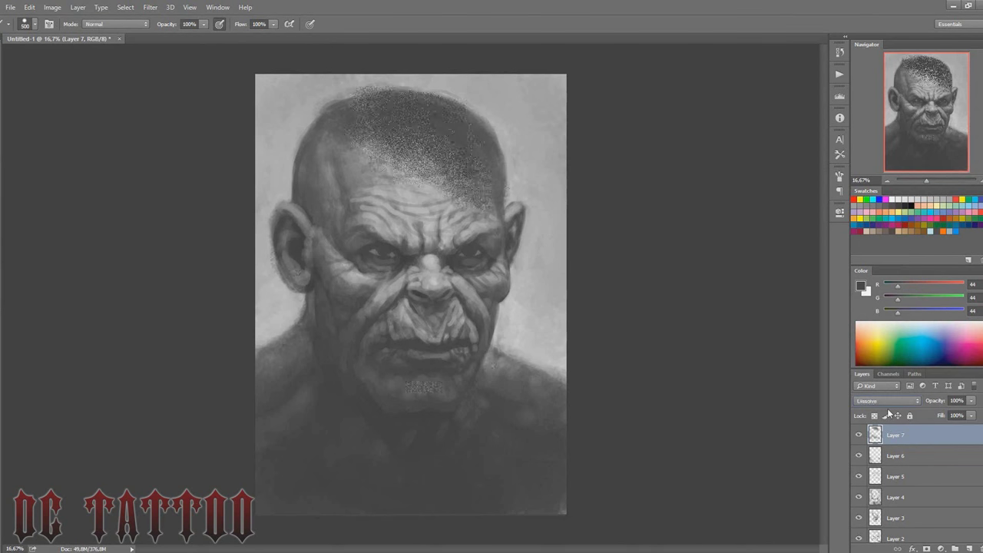
scroll(887, 407, "down", 6)
scroll(887, 408, "down", 5)
scroll(887, 408, "up", 12)
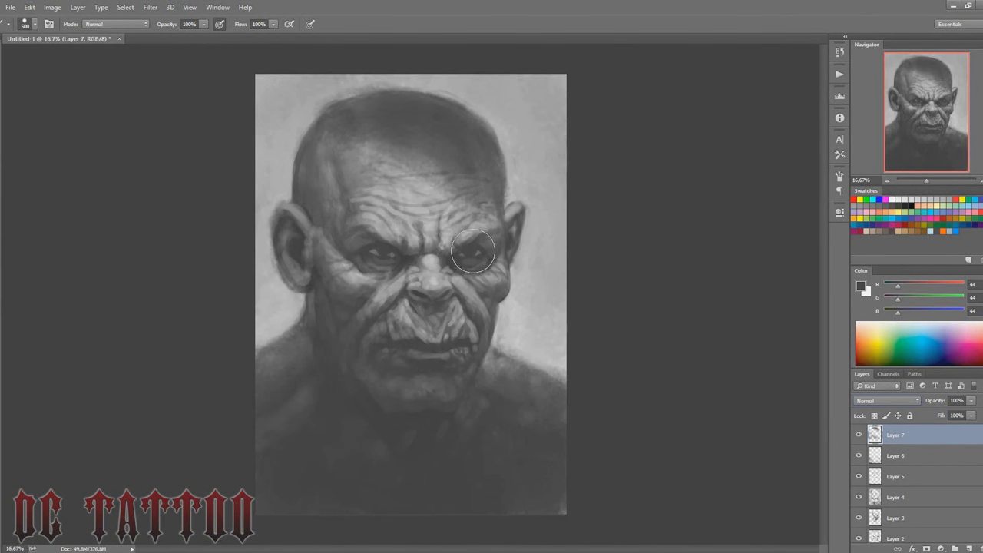
Sample mid and dark greys from the mouth, shoulder and nose at varying brush sizes.
key("bracketright")
left_click(384, 349, "alt")
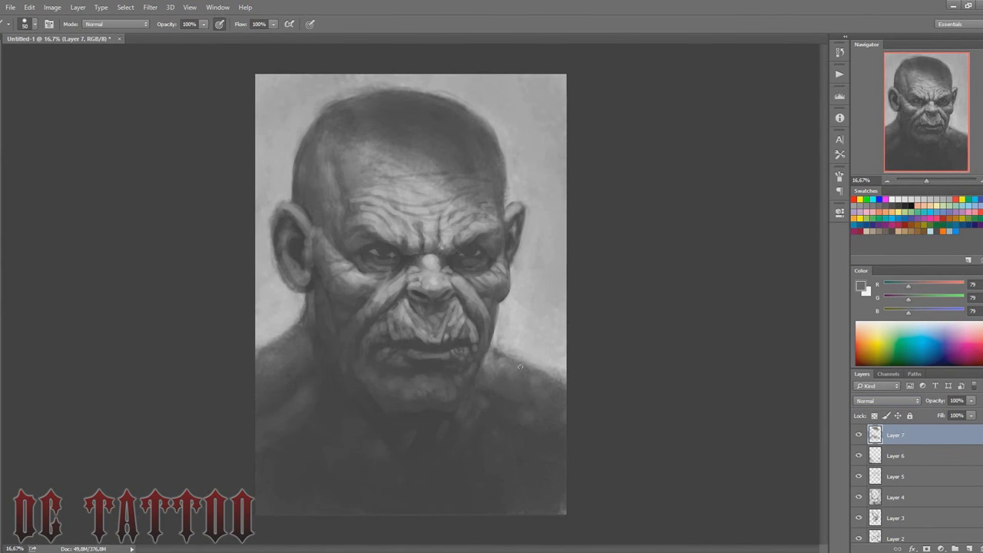
key("bracketright")
key("bracketright")
key("bracketright")
left_click(526, 408, "alt")
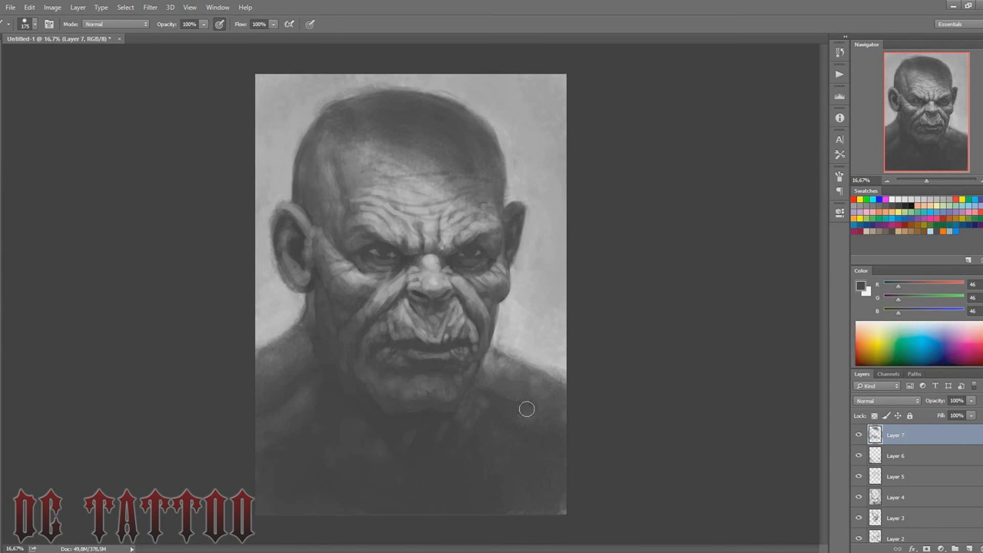
key("bracketright")
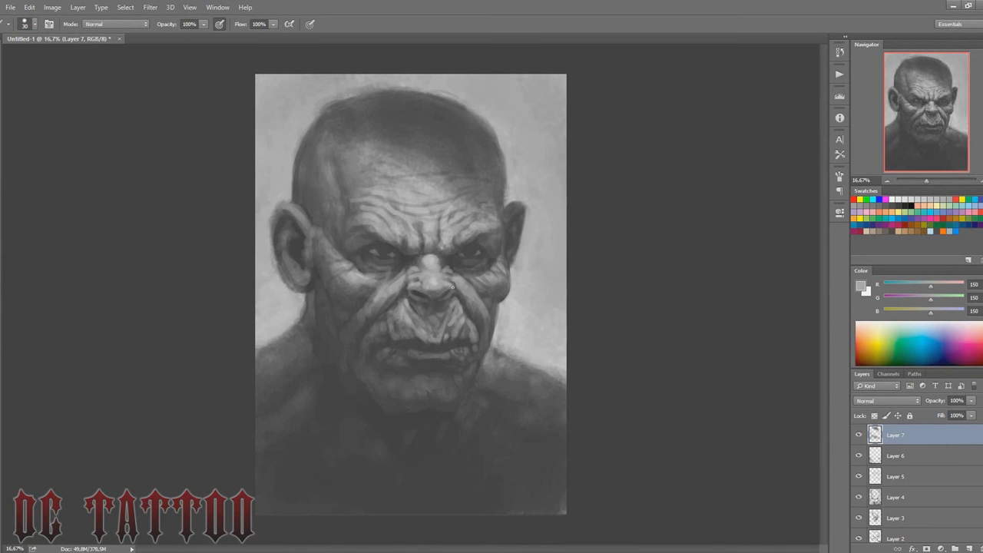
left_click(455, 294, "alt")
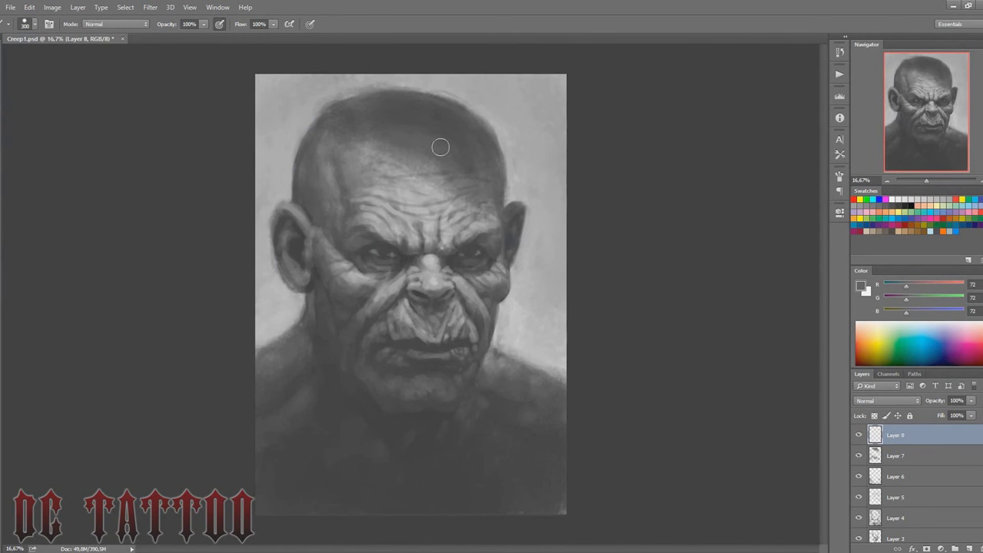
key("bracketleft")
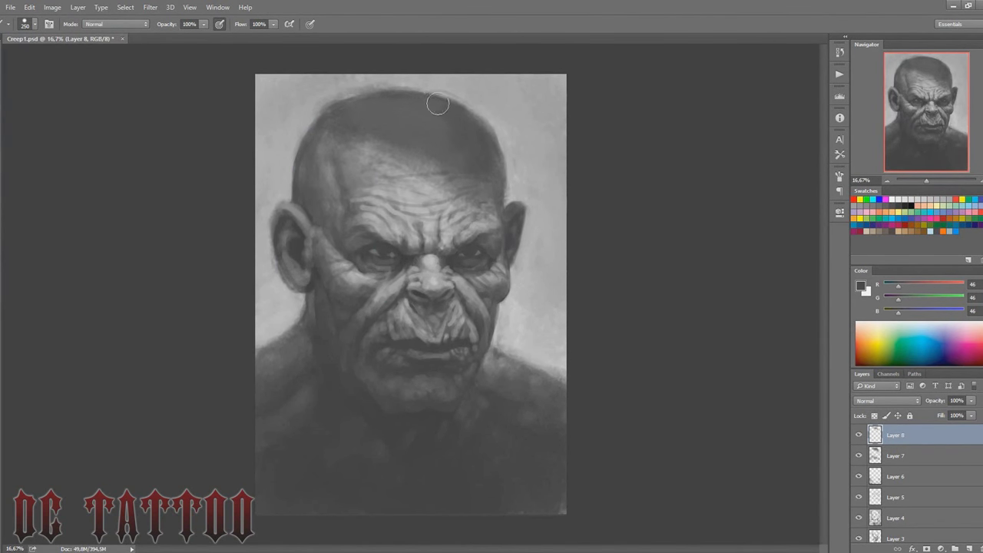
Deepen a forehead wrinkle with a dark grey stroke, then sample a lighter face grey.
left_click(570, 266, "alt")
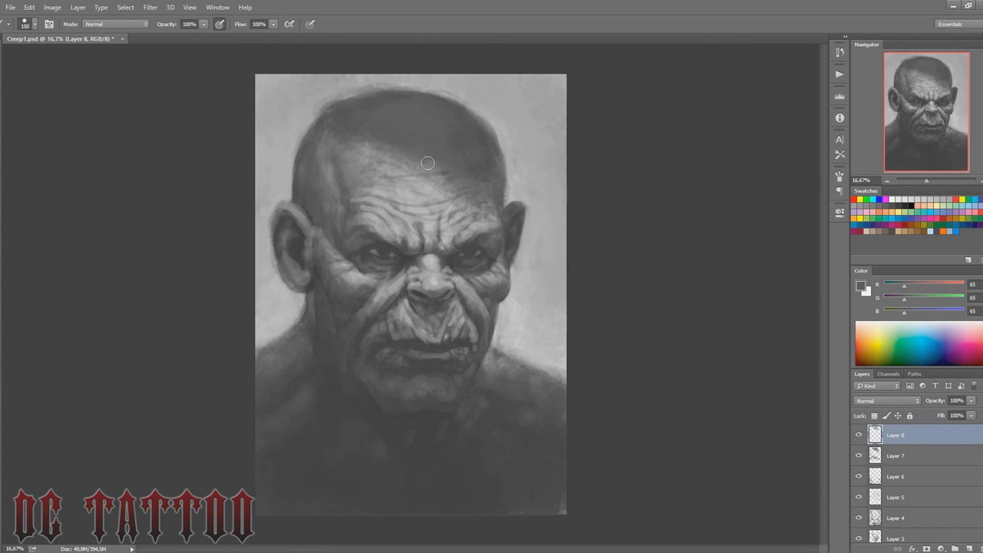
key("bracketleft")
key("bracketleft")
key("bracketleft")
left_click(454, 199, "alt")
left_click_drag(458, 189, 395, 193)
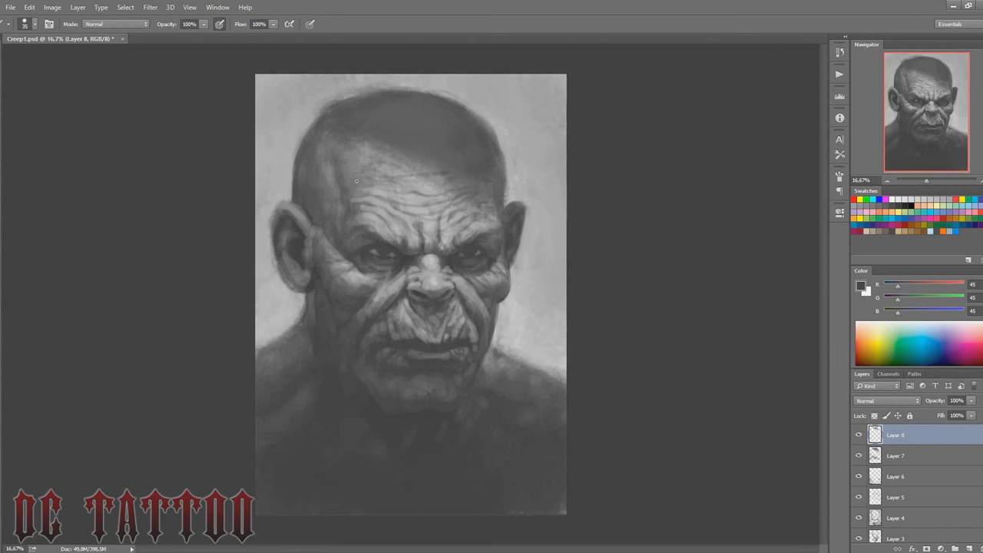
key("bracketright")
left_click(451, 327, "alt")
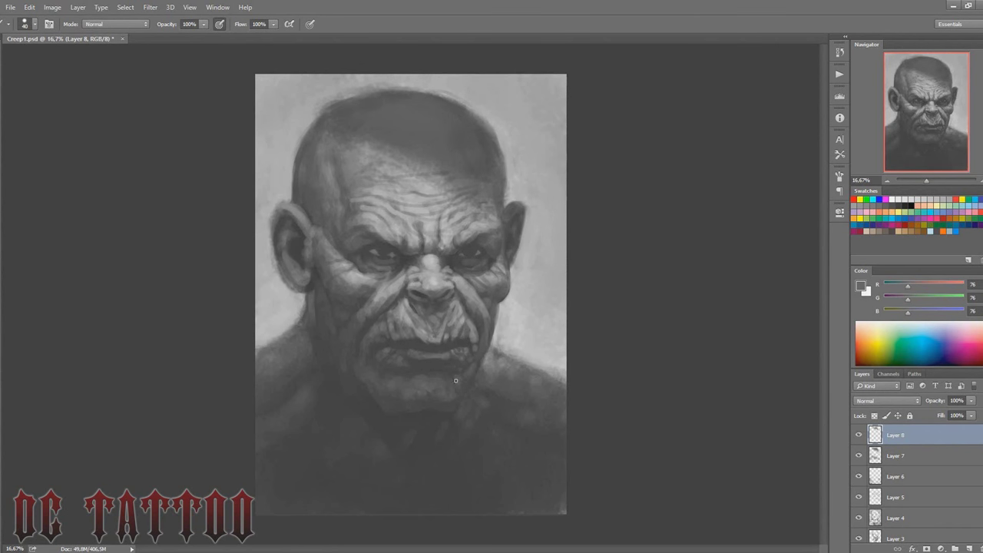
Add a new layer for face details and check the brush presets.
key("ctrl+shift+n")
key("Return")
right_click(517, 217)
key("Escape")
Zoom in on the face and paint light grey strokes across the nose bridge and cheek.
left_click_drag(927, 181, 931, 181)
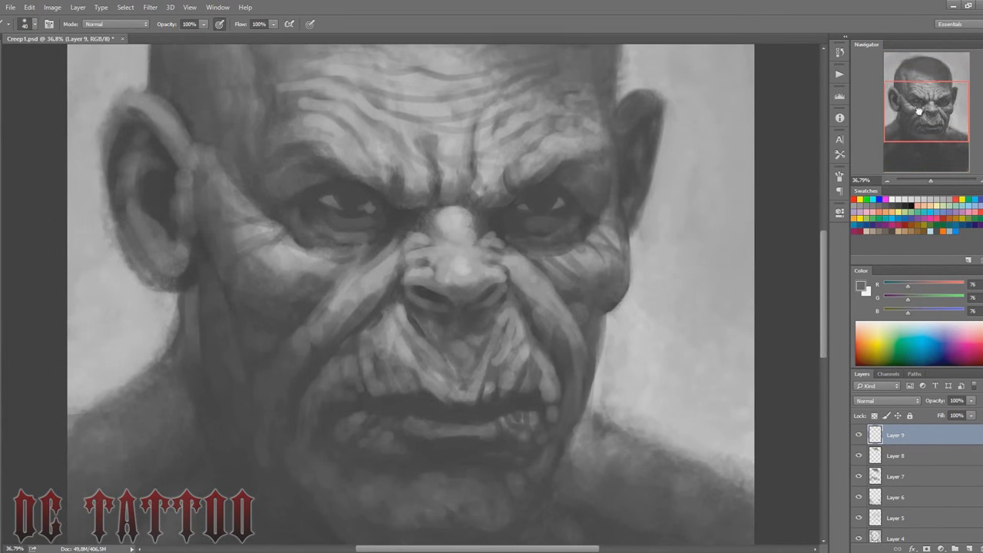
left_click_drag(920, 112, 918, 113)
left_click(426, 392, "alt")
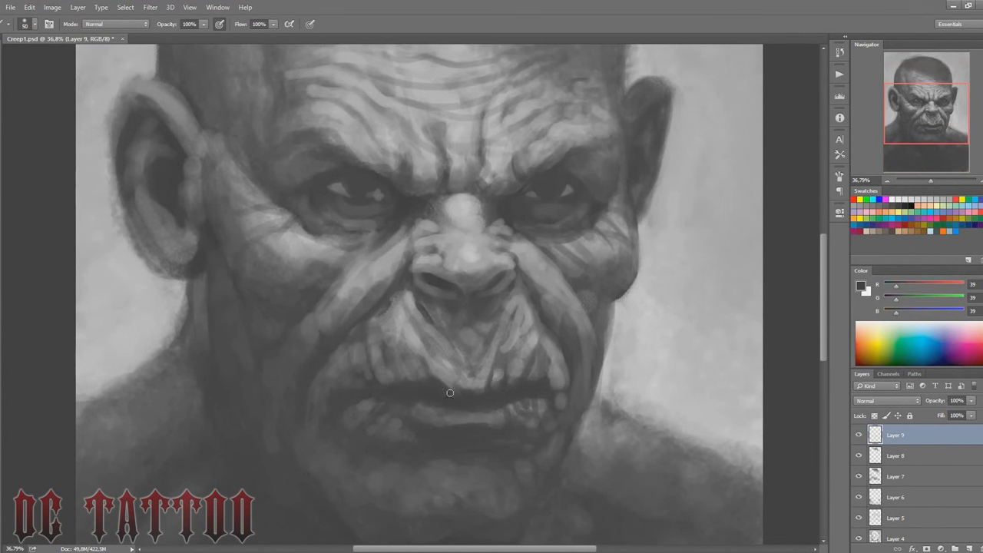
key("bracketright")
left_click(457, 260, "alt")
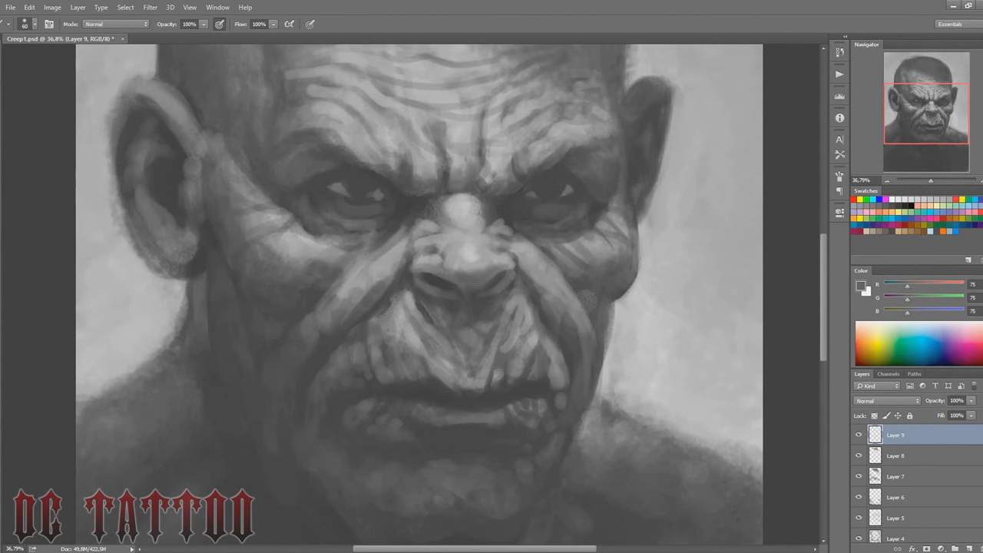
key("bracketleft")
left_click(449, 254, "alt")
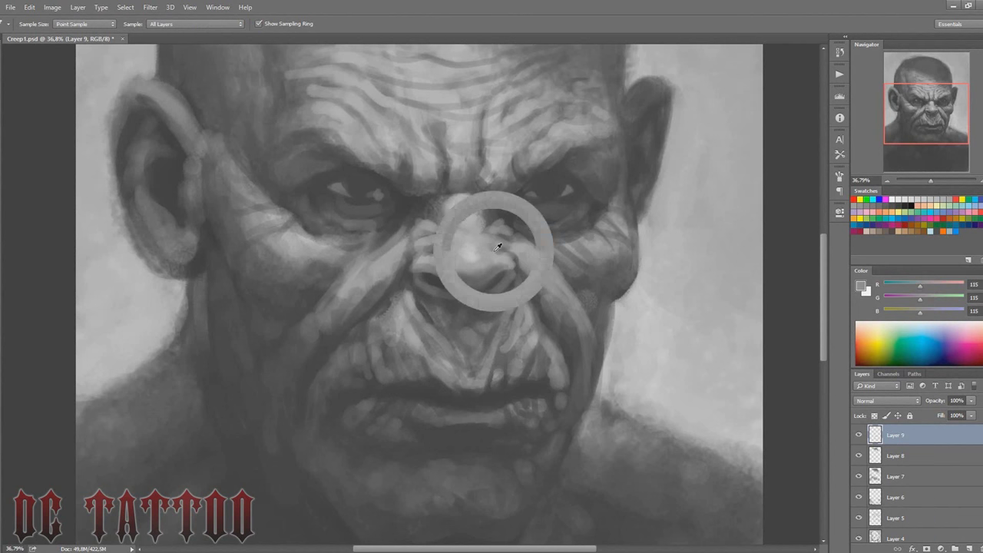
left_click(427, 231, "alt")
mouse_move(411, 226)
left_mouse_down()
mouse_move(438, 193)
mouse_move(523, 242)
mouse_move(619, 203)
left_mouse_up()
left_click(523, 242, "alt")
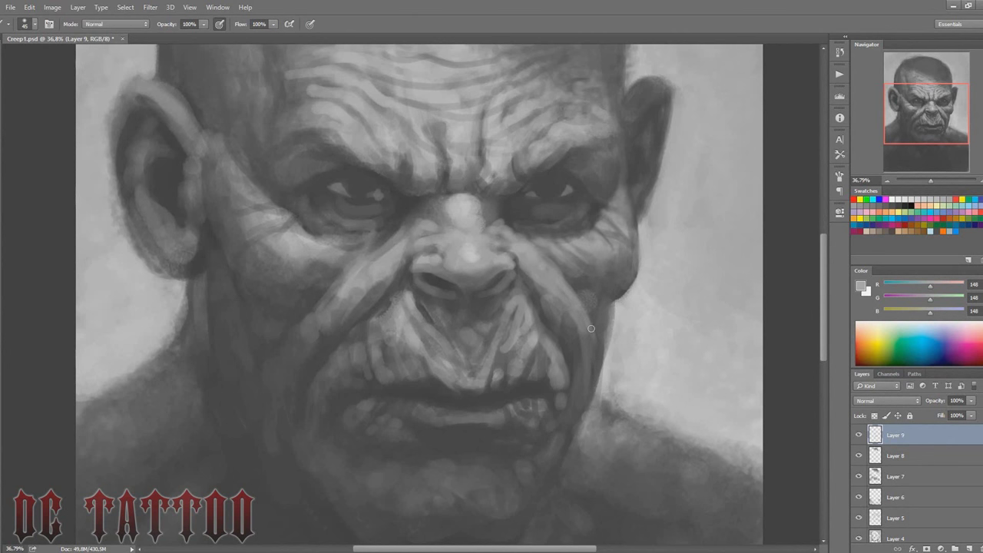
Work dark and mid grey tones into the right cheek, beside the nose and near the ear.
left_click(581, 305, "alt")
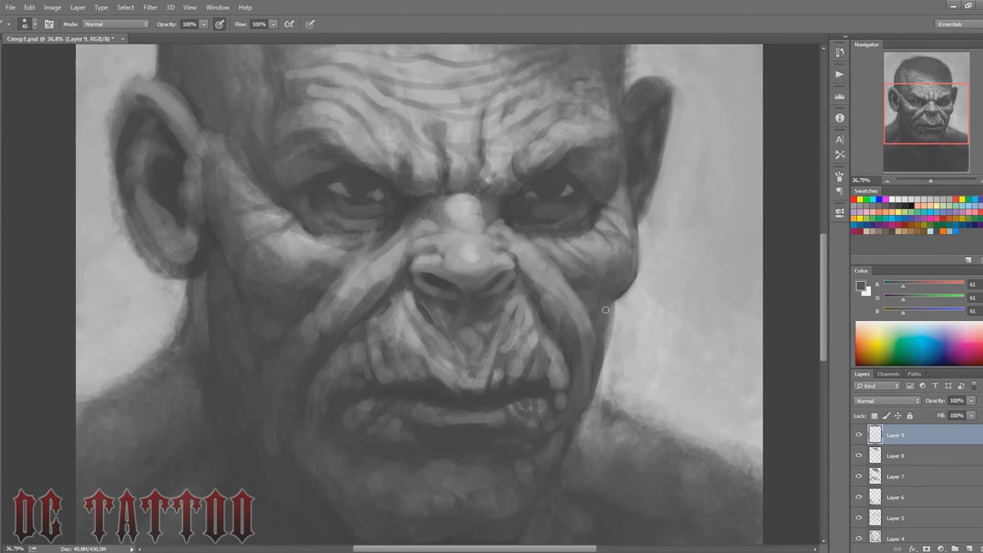
key("bracketright")
key("bracketright")
key("bracketright")
left_click(318, 311, "alt")
left_click(535, 295, "alt")
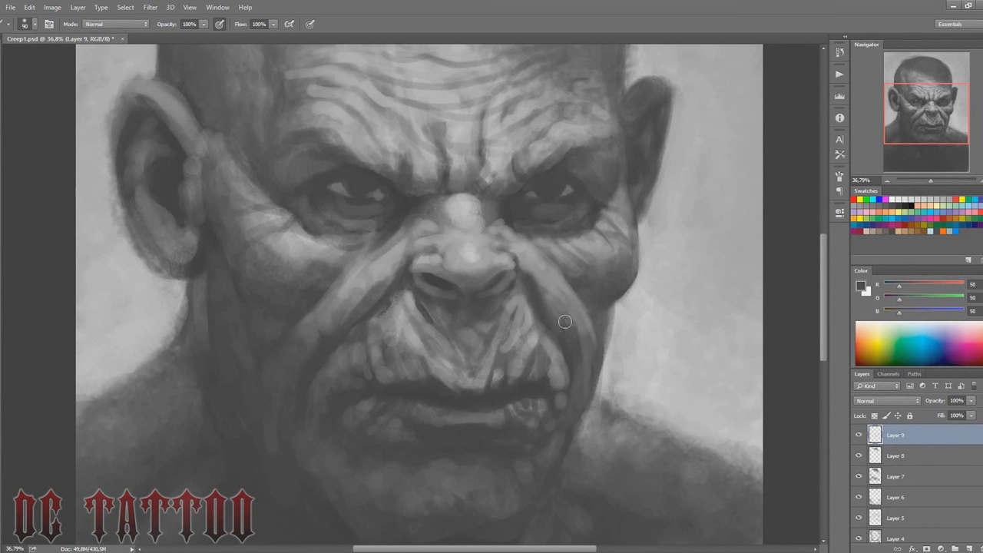
key("bracketleft")
key("bracketleft")
key("bracketleft")
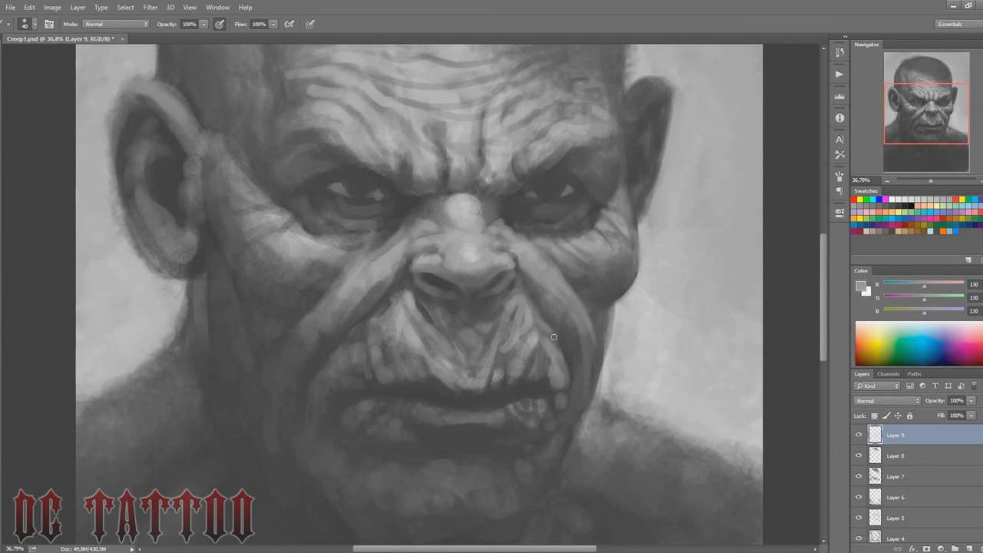
left_click(361, 332, "alt")
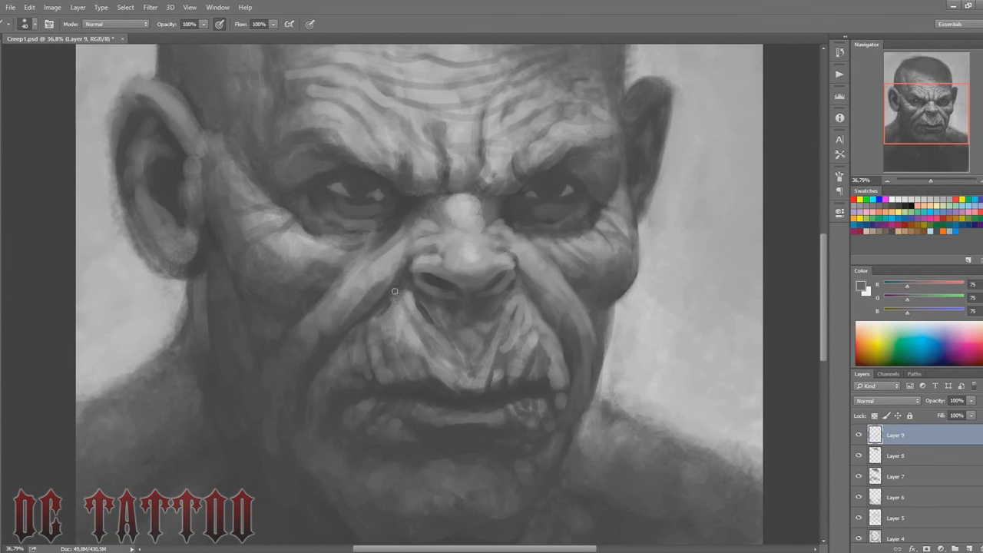
key("bracketright")
key("bracketright")
key("bracketright")
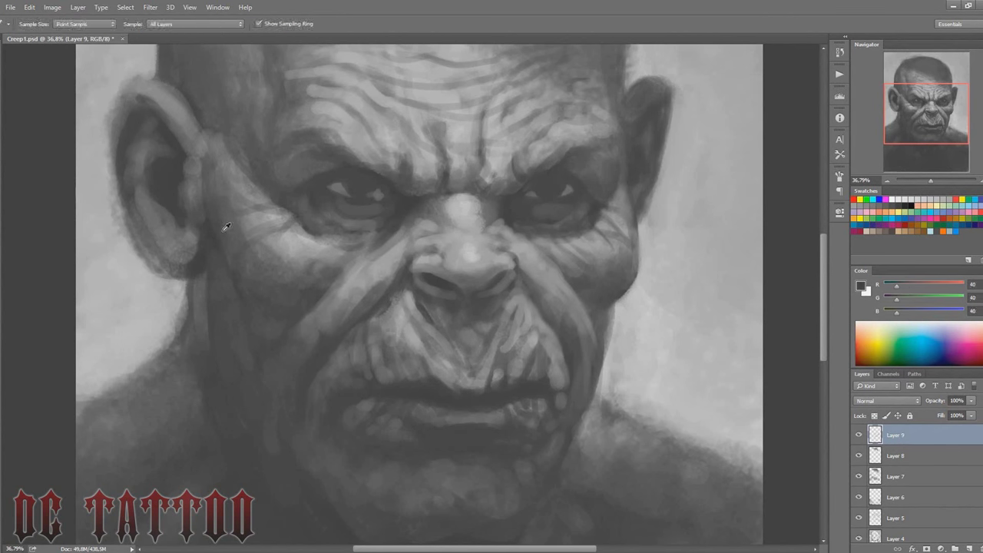
left_click(191, 250, "alt")
key("bracketright")
key("bracketright")
left_click(168, 234, "alt")
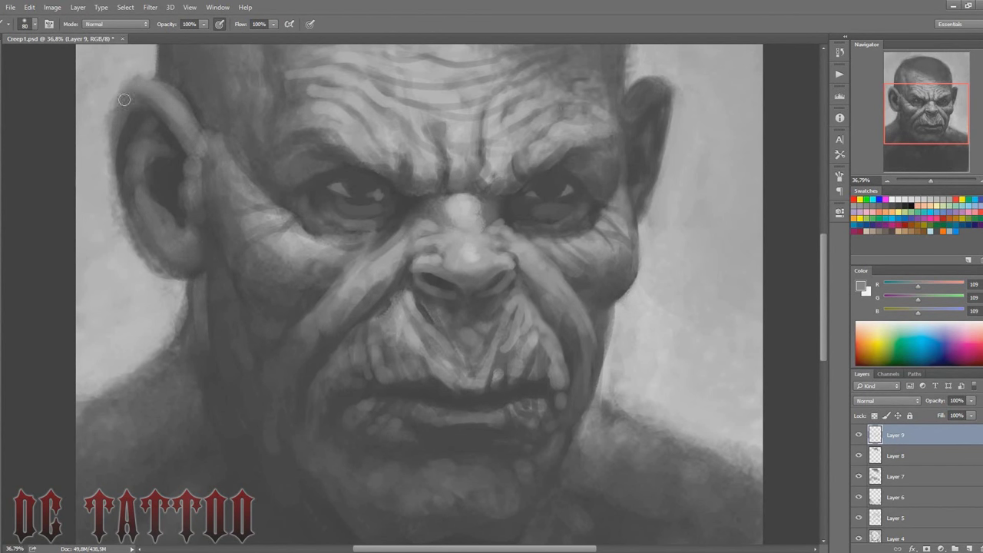
Soften the inner right ear and repaint the edge of the left ear.
left_click(637, 98, "alt")
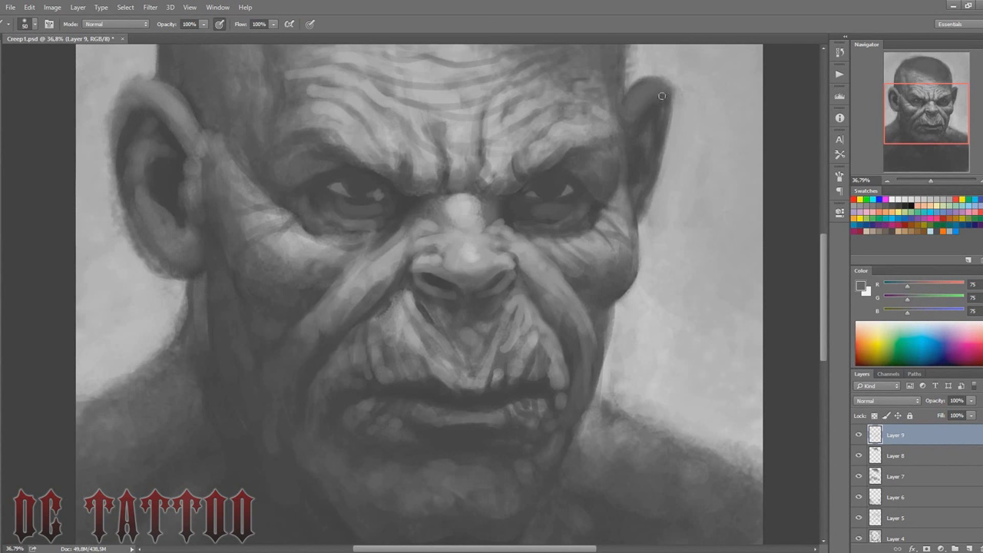
left_click_drag(661, 96, 636, 189)
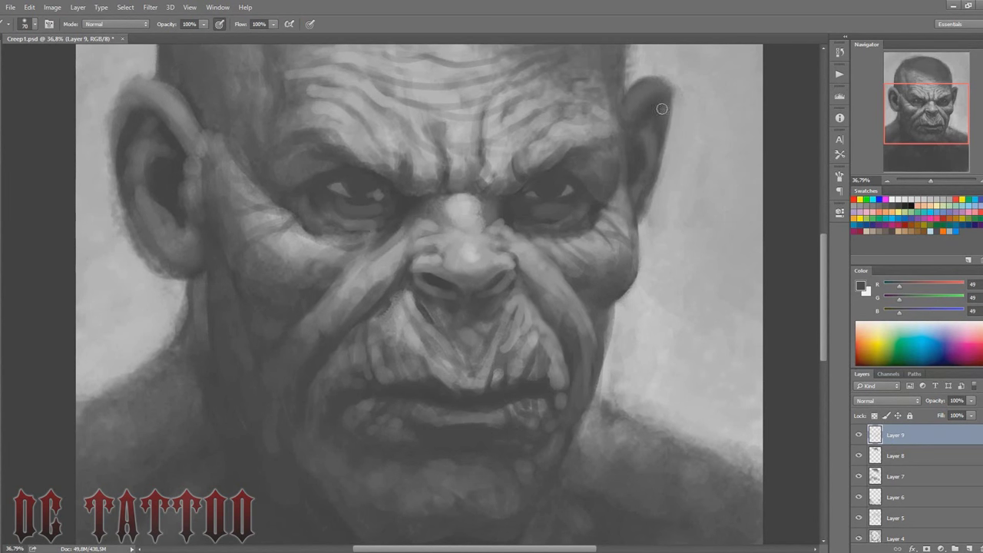
left_click(147, 100, "alt")
key("bracketright")
key("bracketright")
key("bracketright")
left_click(195, 134, "alt")
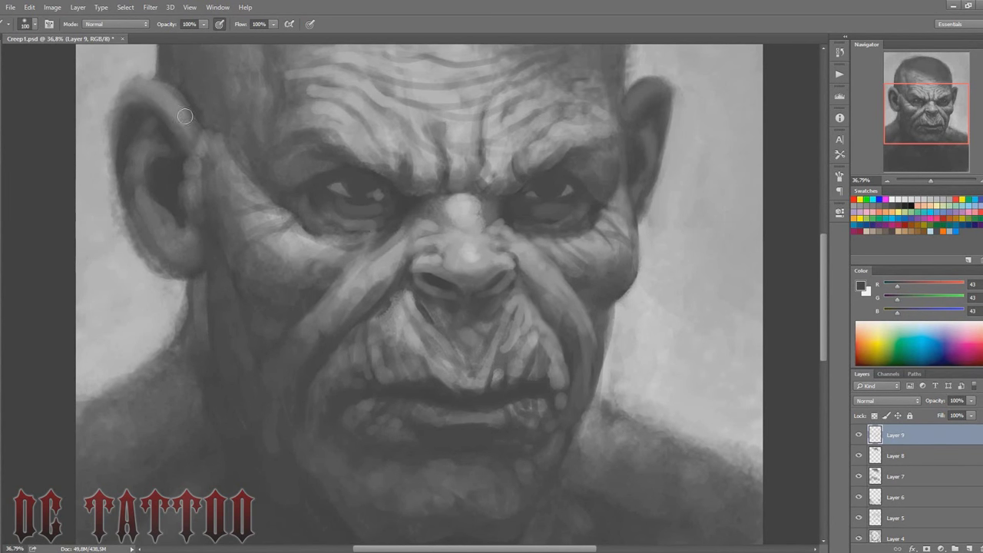
left_click_drag(195, 134, 186, 149)
left_click(201, 132, "alt")
left_click(204, 132, "alt")
key("bracketleft")
key("bracketleft")
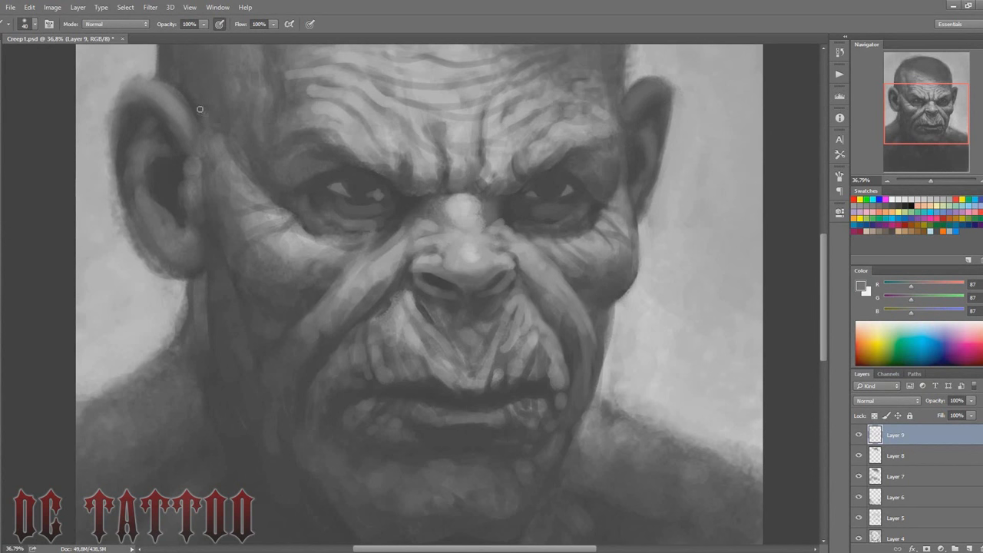
key("bracketright")
Add dark shadow to the inside of the left ear and along the cheek.
left_click(194, 107, "alt")
left_click(178, 189, "alt")
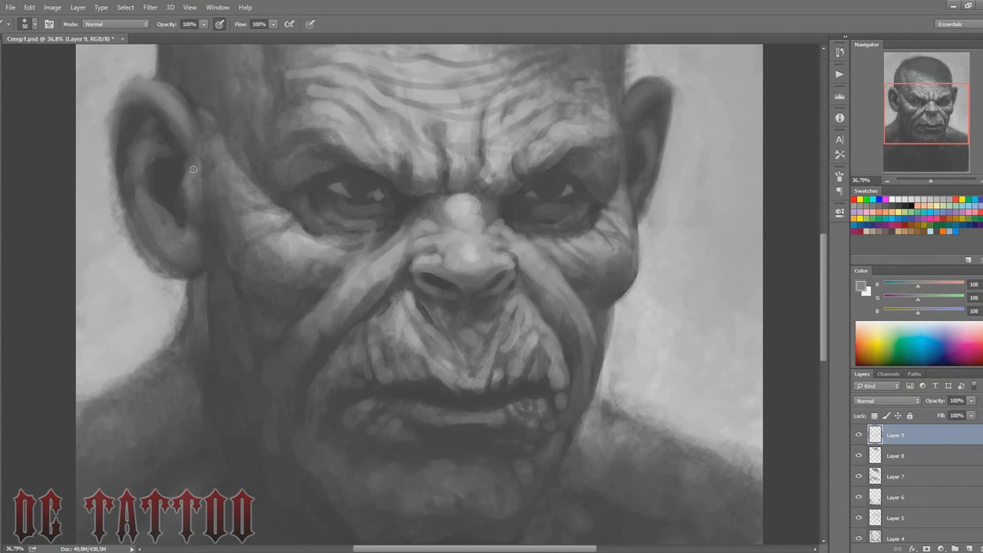
key("bracketright")
key("bracketright")
left_click(202, 198, "alt")
left_click_drag(187, 208, 180, 222)
key("bracketright")
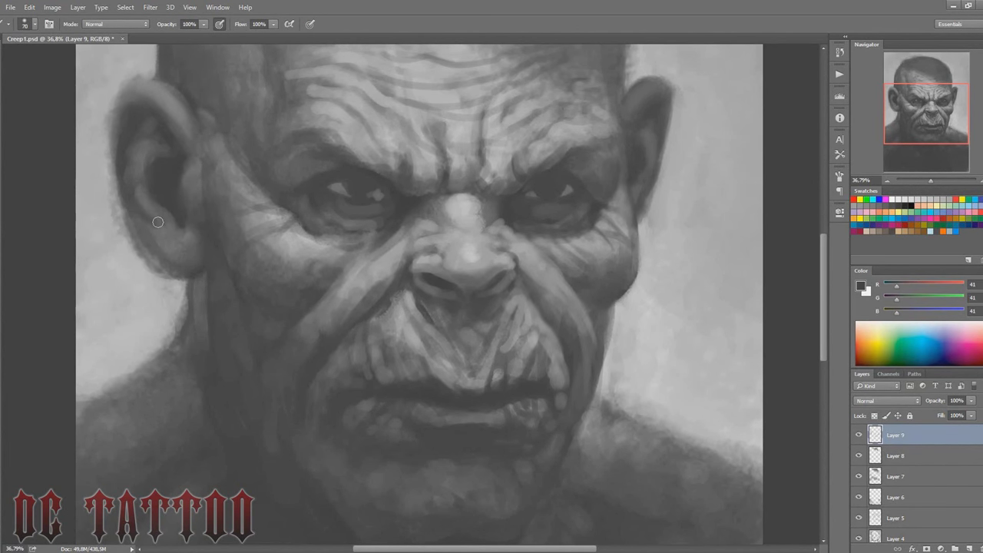
left_click(157, 207, "alt")
left_click(219, 206, "alt")
key("bracketleft")
key("bracketleft")
key("bracketleft")
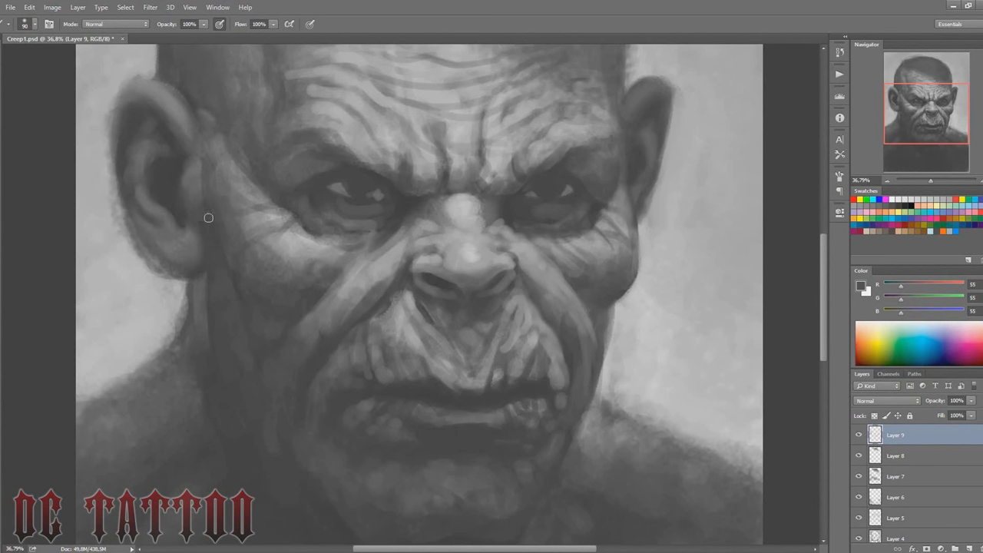
left_click(189, 324, "alt")
key("bracketright")
key("bracketright")
key("bracketright")
key("bracketleft")
key("bracketleft")
key("bracketleft")
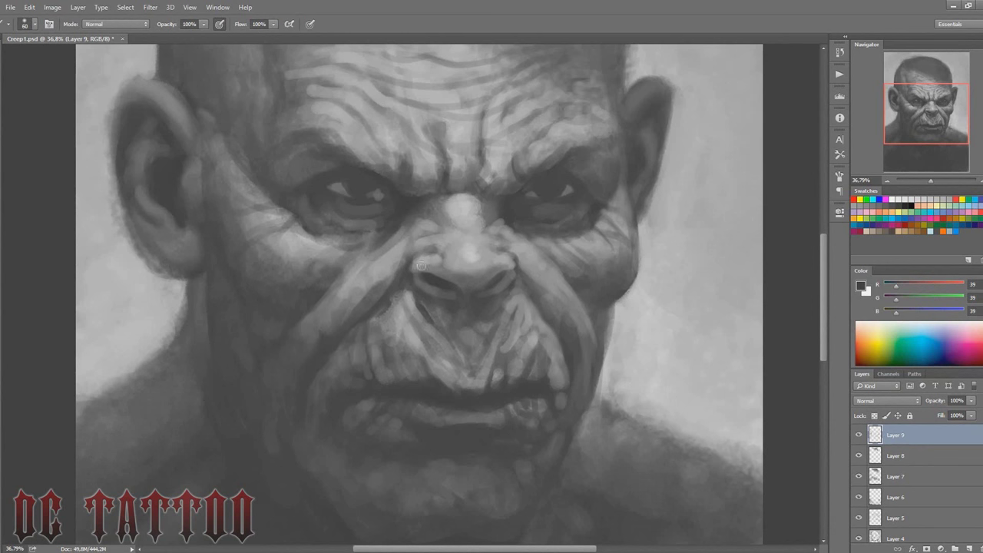
Paint light highlight strokes across the nose bridge and deepen shadow between the brows.
left_click(440, 252, "alt")
left_click(488, 223, "alt")
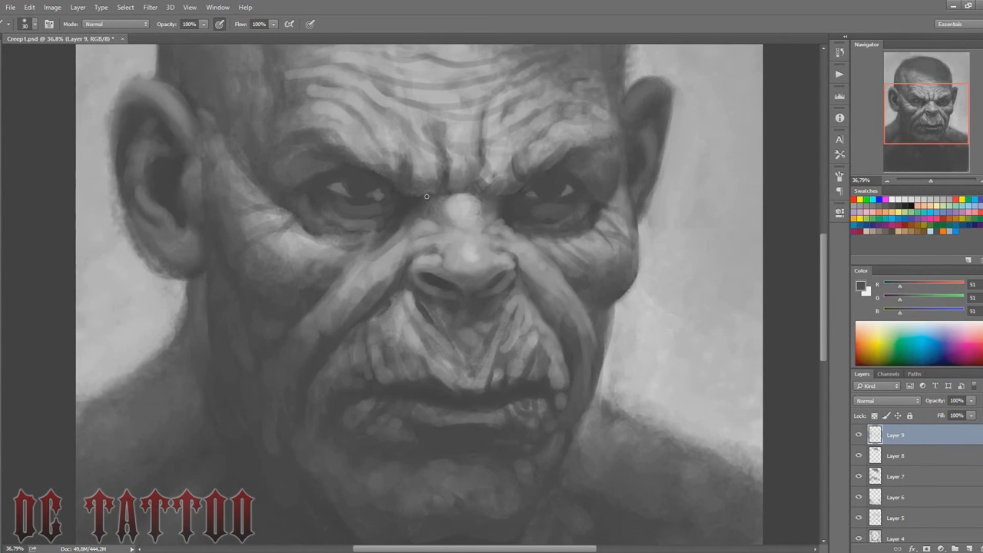
key("bracketleft")
key("bracketleft")
key("bracketleft")
left_click_drag(430, 205, 490, 201)
key("bracketright")
key("bracketright")
key("bracketright")
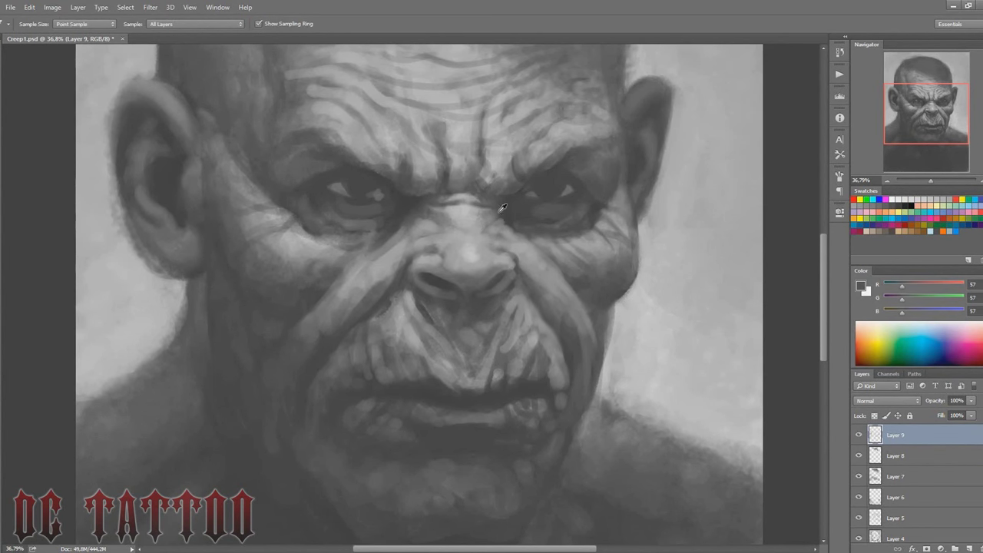
left_click(444, 217, "alt")
key("bracketleft")
key("bracketleft")
key("bracketleft")
left_click(429, 200, "alt")
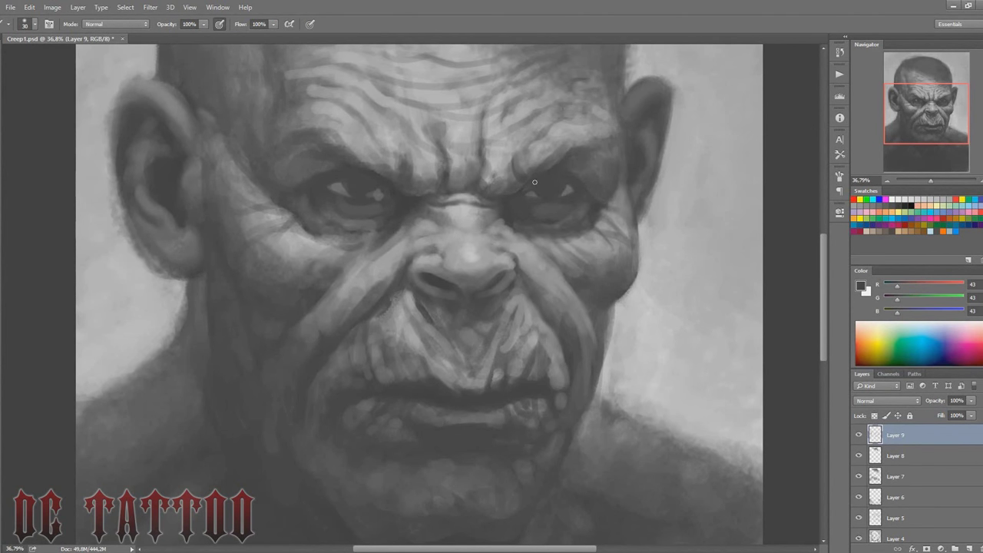
key("bracketright")
key("bracketright")
key("bracketright")
left_click(510, 212, "alt")
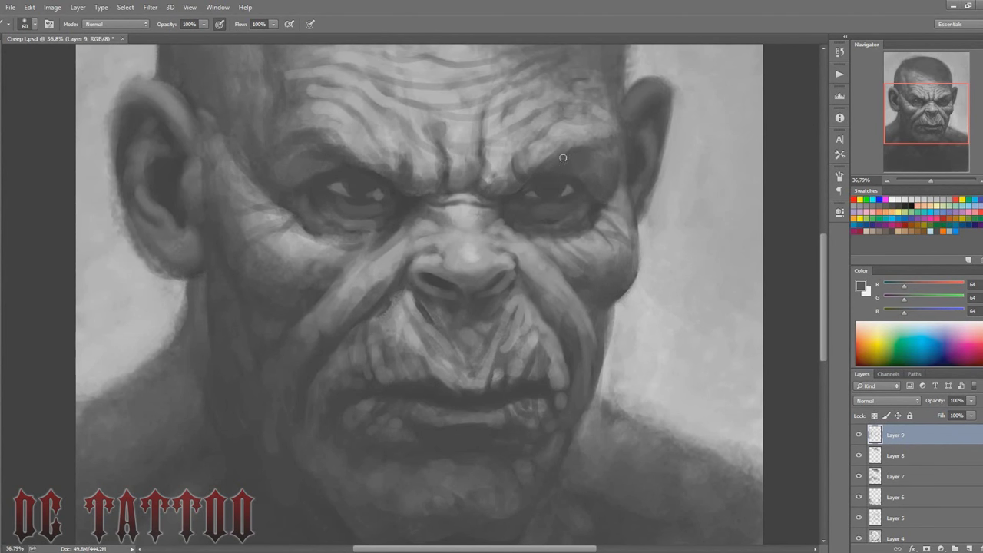
Shade the brow and forehead, then paint dark strokes along the mouth's right side.
left_click(346, 162, "alt")
left_click(533, 159, "alt")
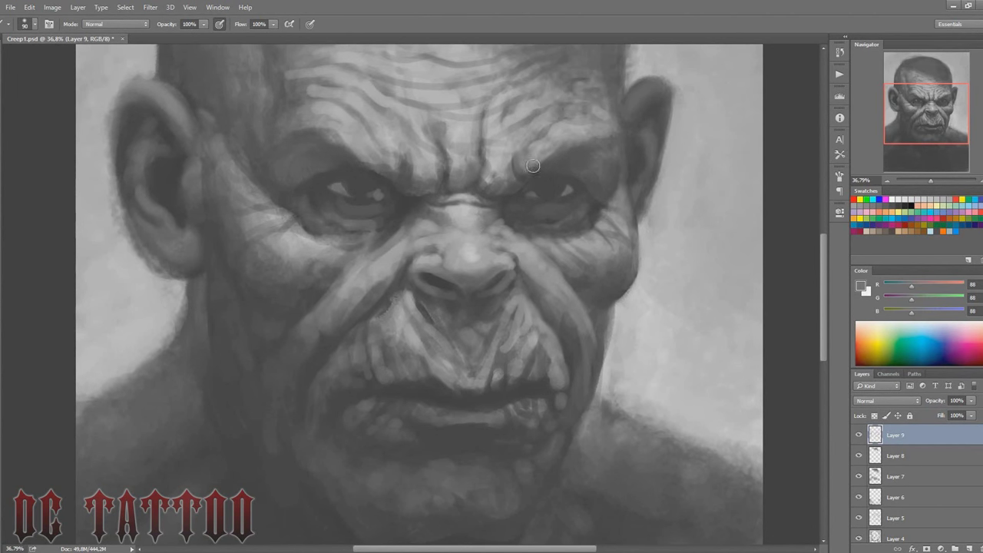
key("bracketright")
key("bracketright")
key("bracketright")
left_click(430, 160, "alt")
key("bracketleft")
key("bracketleft")
key("bracketleft")
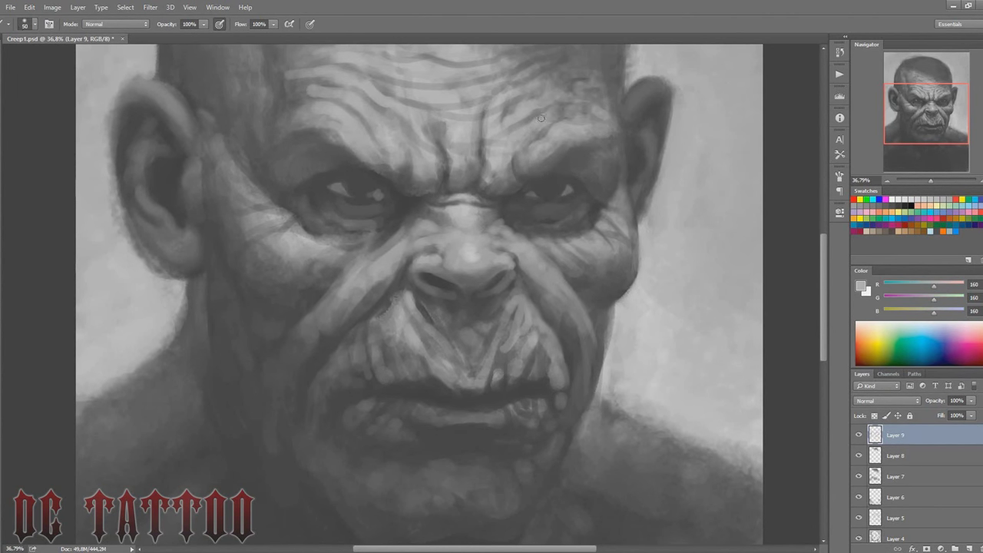
left_click(619, 104, "alt")
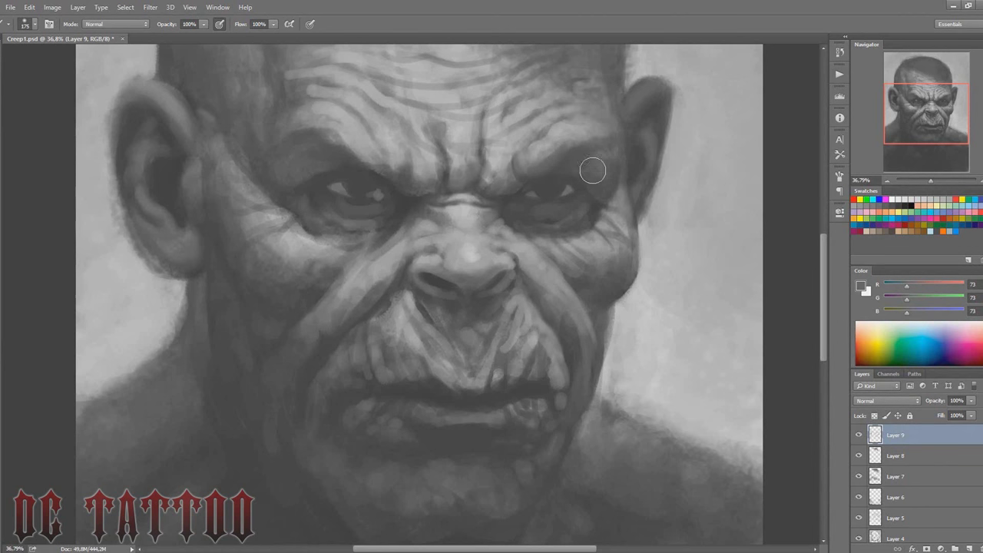
left_click(571, 234, "alt")
key("bracketleft")
key("bracketleft")
key("bracketleft")
left_click_drag(538, 315, 520, 378)
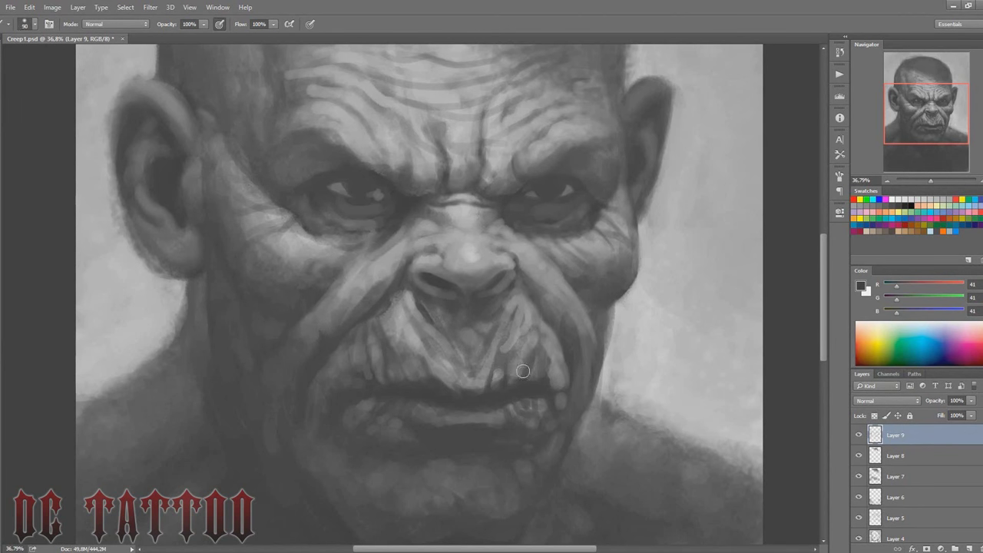
left_click_drag(559, 338, 561, 391)
mouse_move(543, 316)
left_mouse_down()
mouse_move(520, 374)
mouse_move(506, 341)
left_mouse_up()
Add small dark strokes in the folds around the mouth.
left_click(448, 378, "alt")
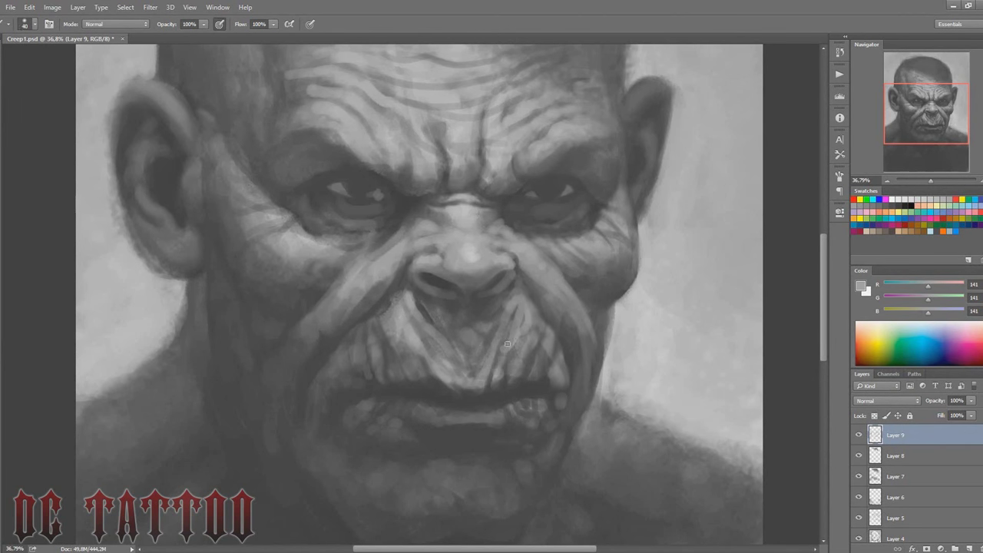
left_click(410, 377, "alt")
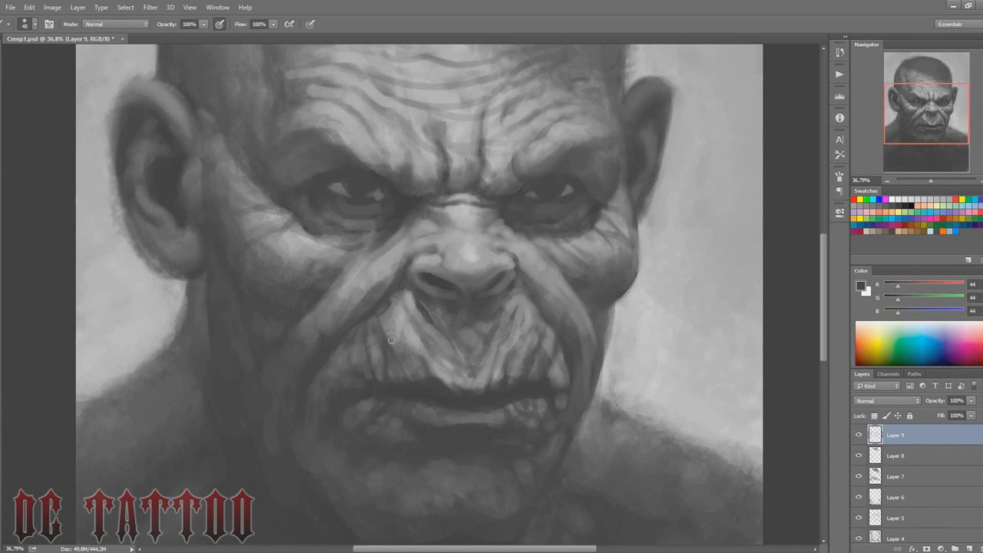
left_click_drag(391, 341, 384, 318)
left_click_drag(534, 311, 511, 355)
key("bracketright")
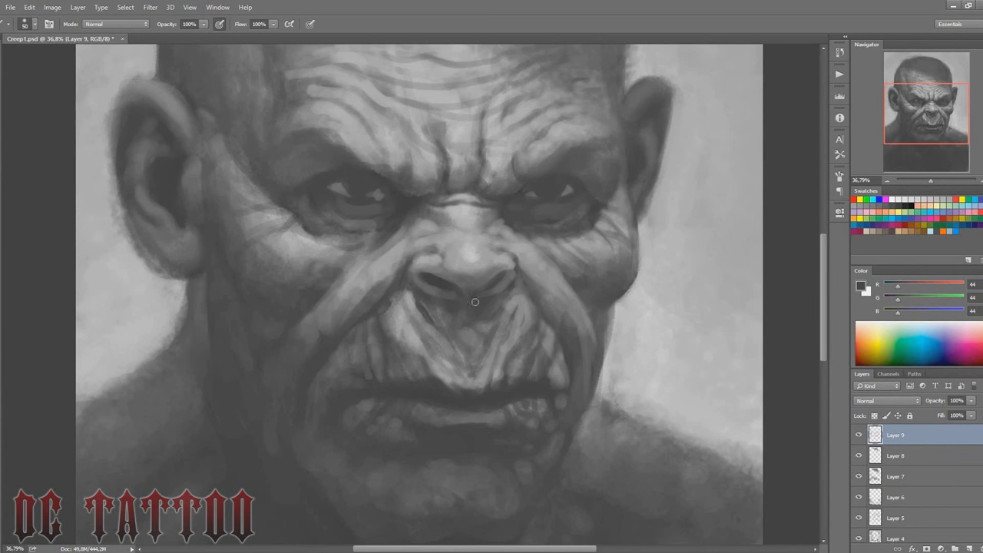
key("bracketleft")
key("bracketleft")
Rework the nose bridge with light and mid greys using a finer brush.
left_click(441, 295, "alt")
key("bracketright")
key("bracketright")
key("bracketright")
left_click(497, 253, "alt")
key("bracketleft")
key("bracketleft")
key("bracketleft")
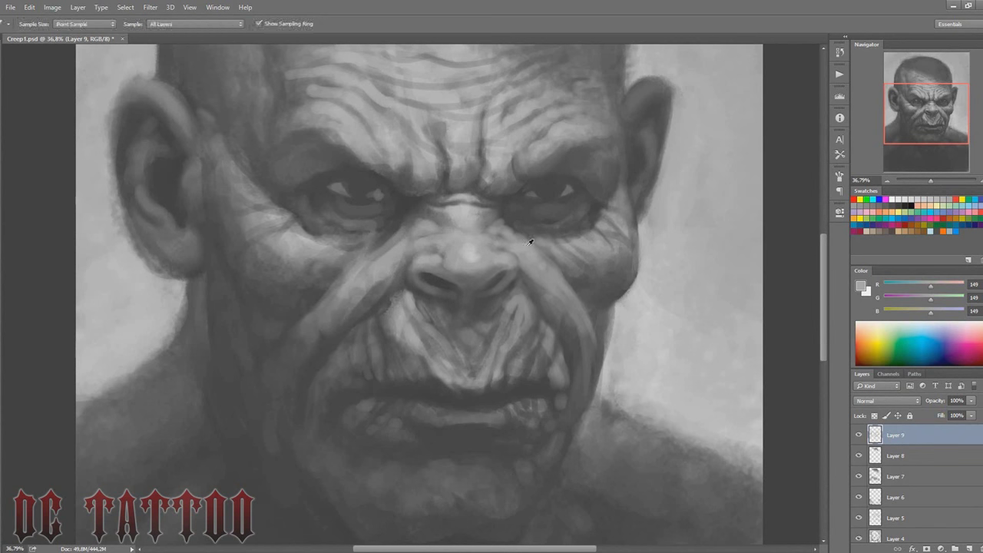
left_click(506, 254, "alt")
key("bracketleft")
key("bracketleft")
Darken the nostrils and refine the surrounding nose highlights.
left_click(487, 284, "alt")
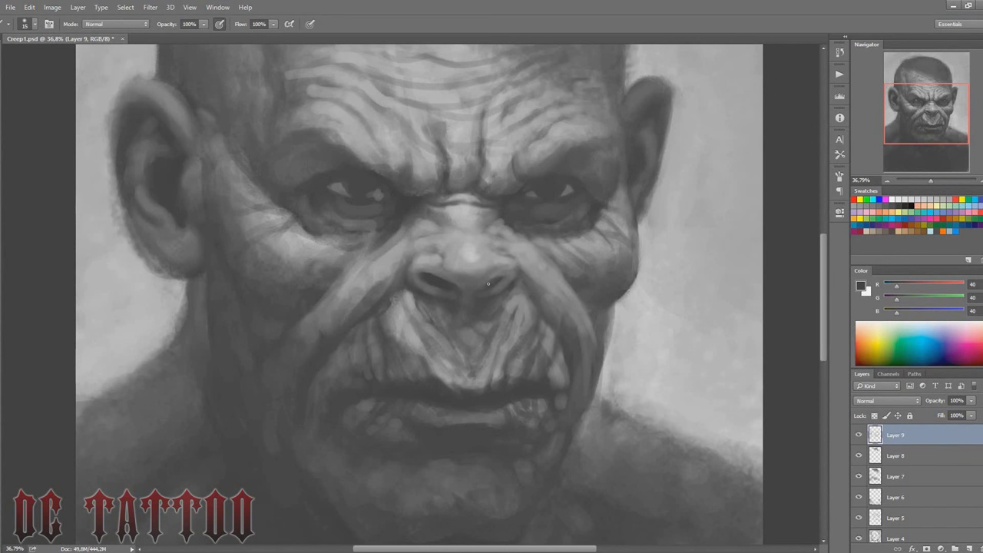
key("bracketleft")
left_click(508, 272, "alt")
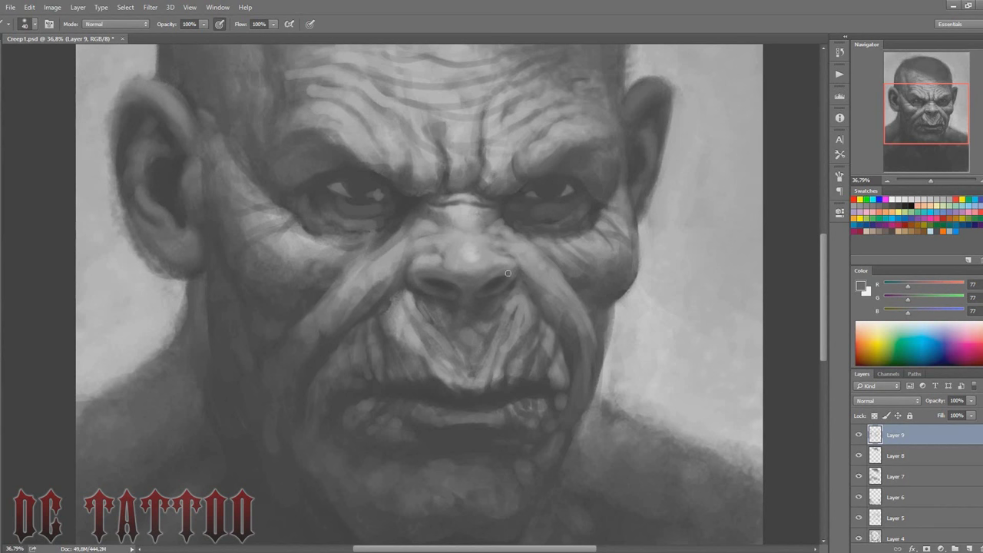
left_click(457, 295, "alt")
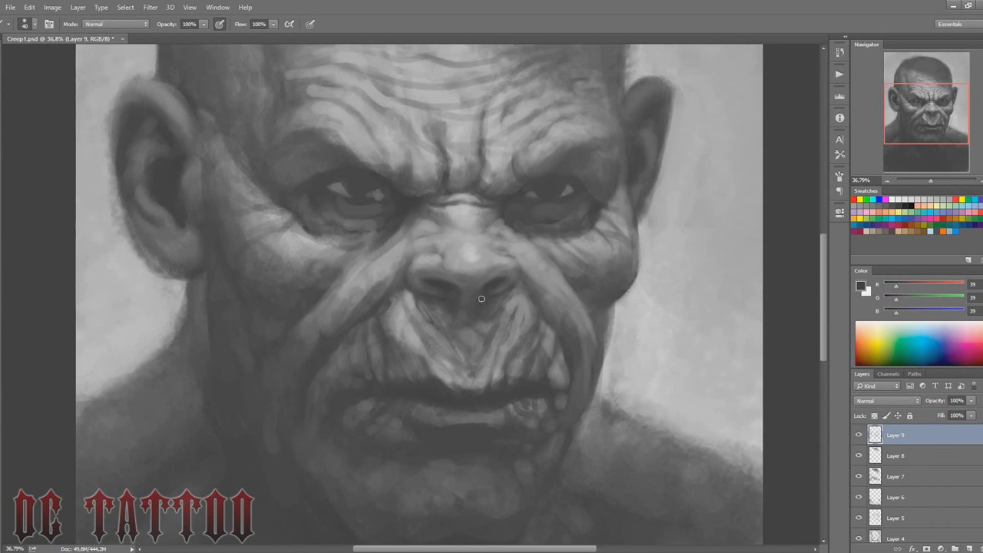
left_click(481, 298, "alt")
key("bracketright")
left_click(501, 261, "alt")
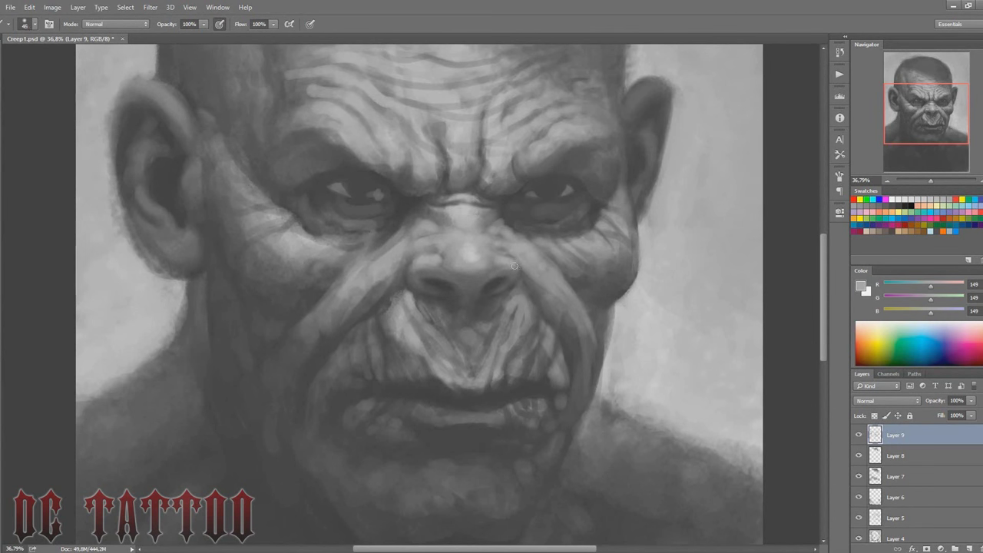
Mirror the canvas horizontally to check the face, then paint light strokes near the mouth.
key("h")
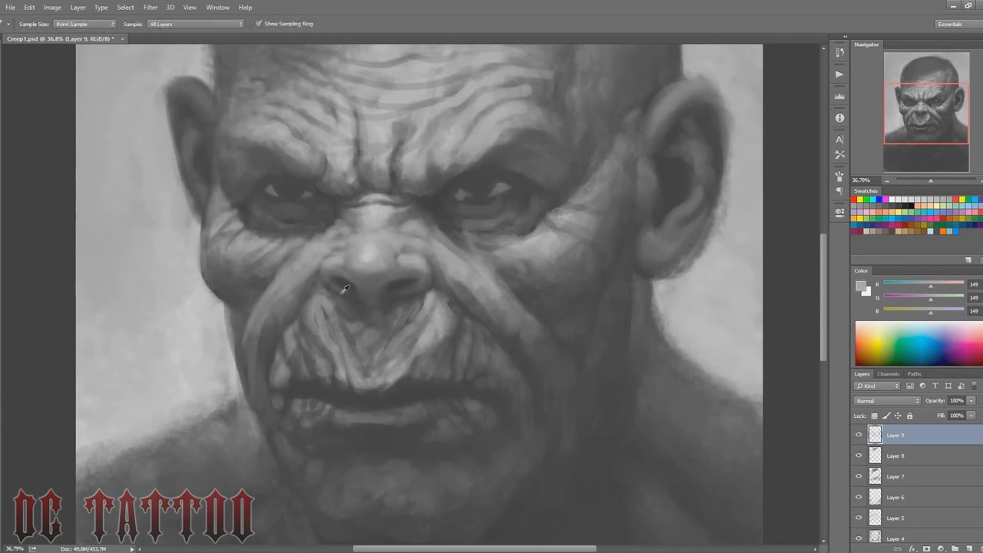
left_click(327, 291, "alt")
key("bracketleft")
key("bracketleft")
key("bracketleft")
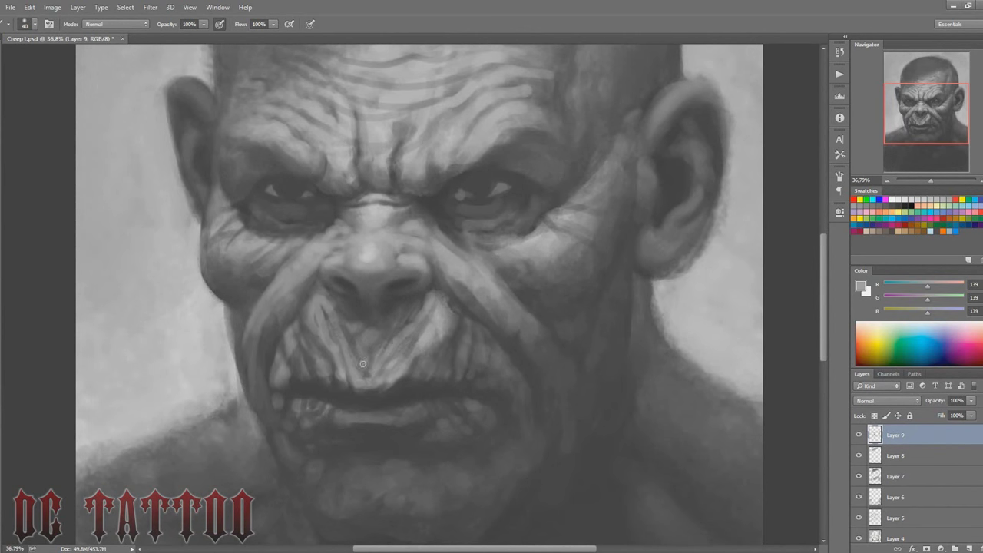
left_click(351, 331, "alt")
left_click(370, 234, "alt")
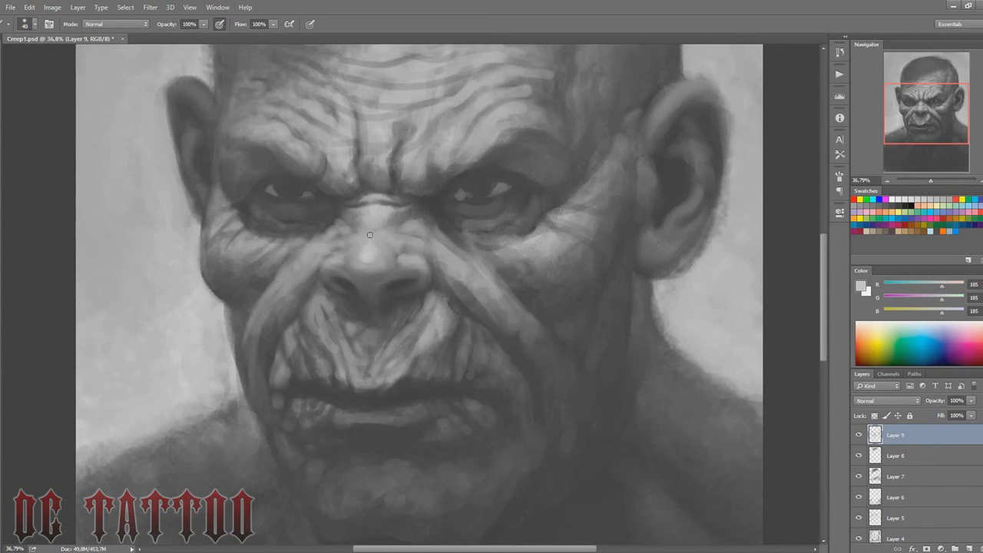
left_click_drag(419, 368, 446, 322)
Paint dark creases right of the mouth and highlight the folds beside them.
key("bracketright")
key("bracketright")
key("bracketright")
left_click(359, 354, "alt")
key("bracketright")
left_click_drag(430, 357, 453, 322)
left_click(449, 346, "alt")
left_click(442, 350, "alt")
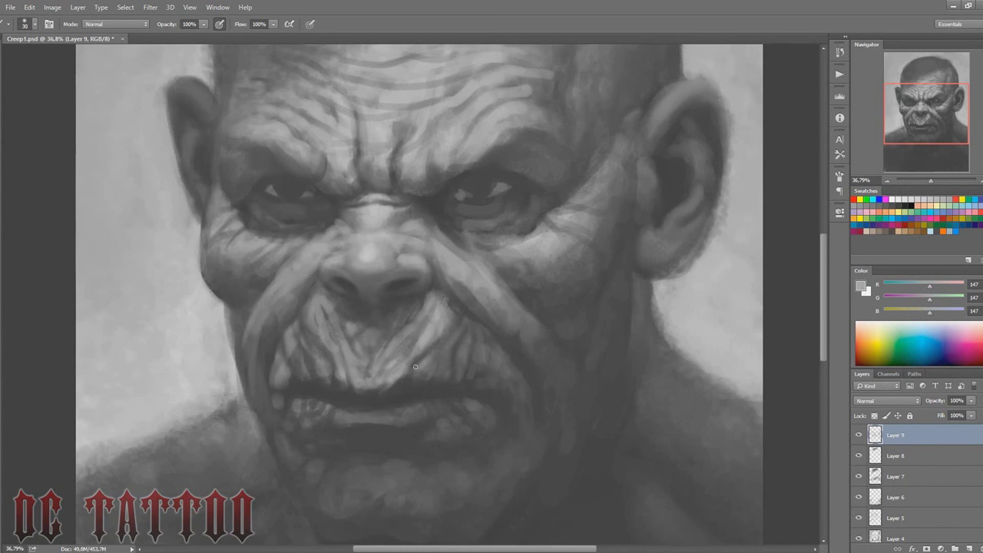
left_click_drag(419, 369, 453, 334)
Darken both cheeks with mid and dark grey shading.
left_click(465, 298, "alt")
key("bracketright")
key("bracketright")
key("bracketright")
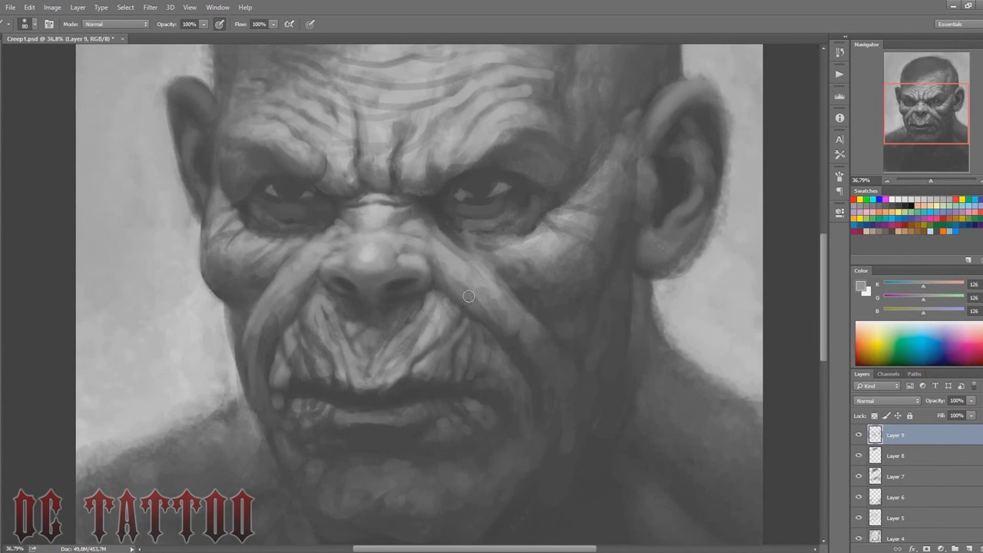
key("bracketright")
left_click(478, 285, "alt")
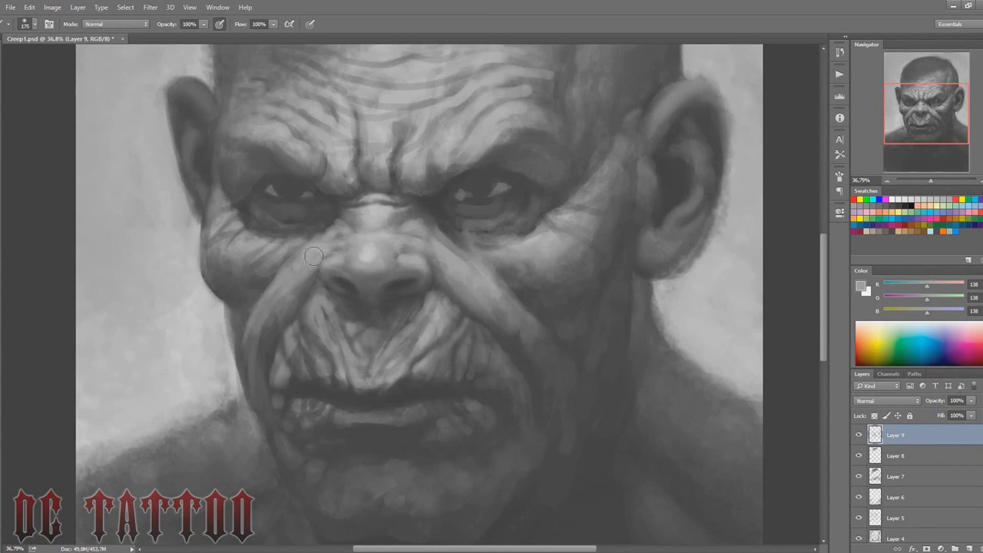
key("bracketleft")
key("bracketleft")
key("bracketleft")
left_click(551, 263, "alt")
left_click(467, 235, "alt")
left_click_drag(553, 214, 492, 240)
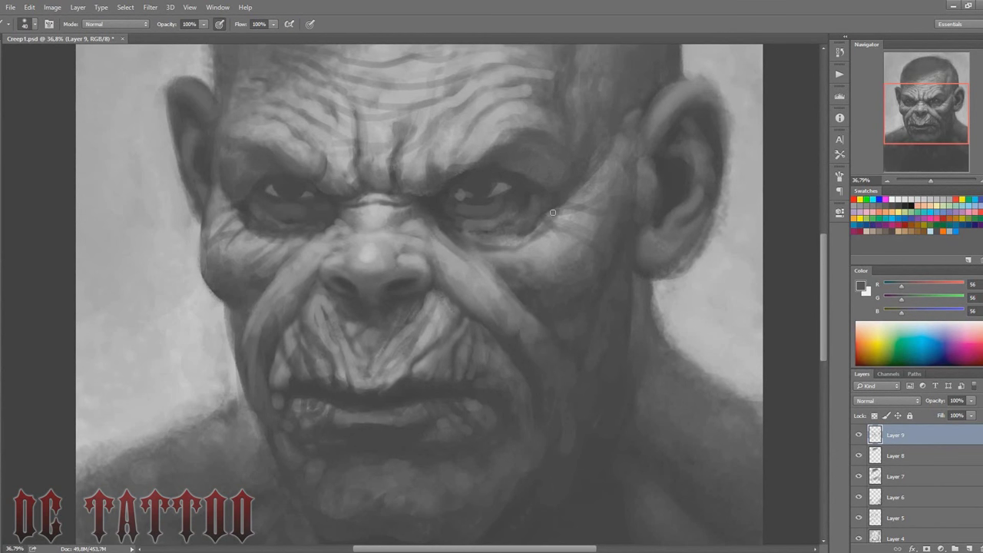
left_click_drag(302, 232, 251, 243)
Lighten the area under the right eye and deepen the shadows around it.
left_click(439, 222, "alt")
left_click_drag(449, 244, 525, 245)
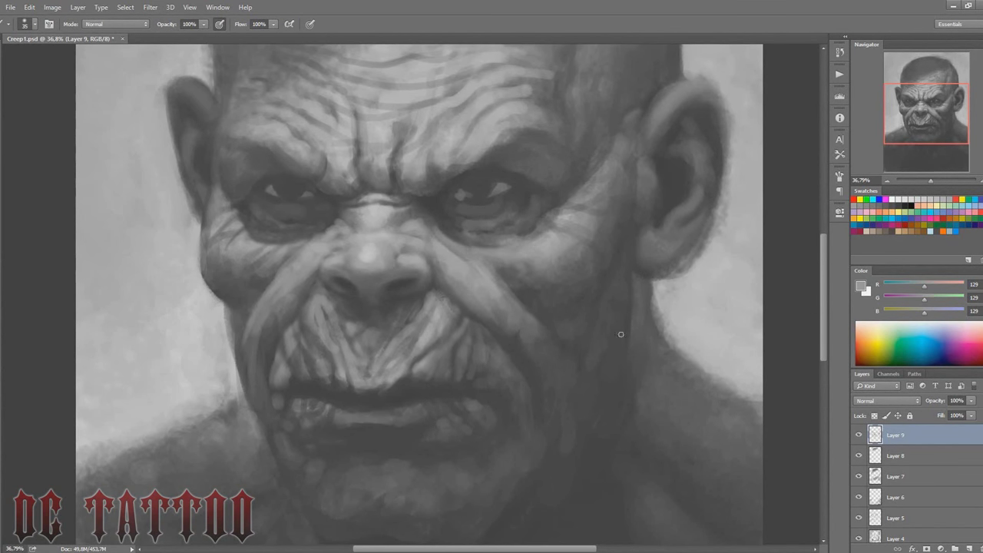
left_click(481, 183, "alt")
left_click_drag(507, 188, 455, 198)
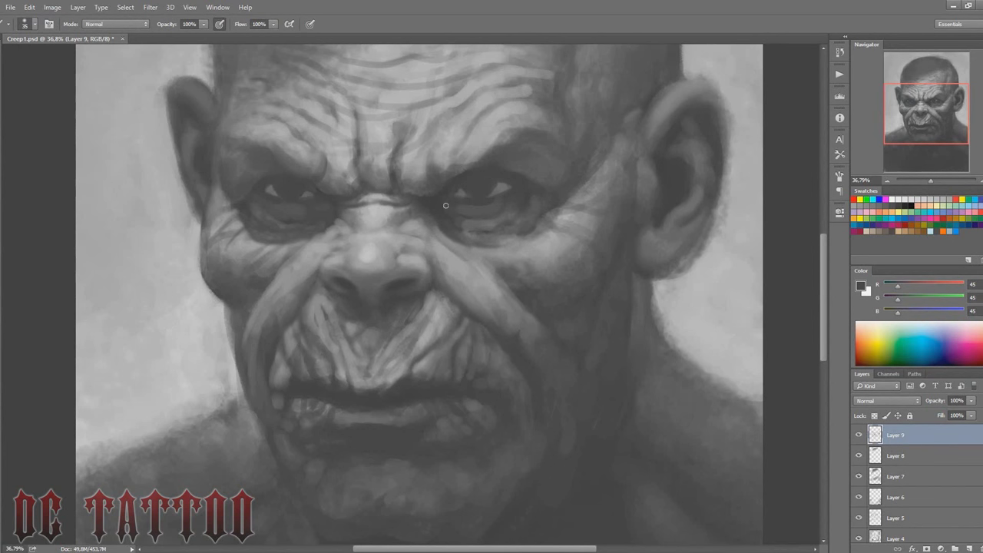
left_click(282, 185, "alt")
key("bracketright")
key("bracketright")
key("bracketright")
left_click(269, 167, "alt")
key("bracketleft")
key("bracketleft")
key("bracketleft")
left_click(540, 238, "alt")
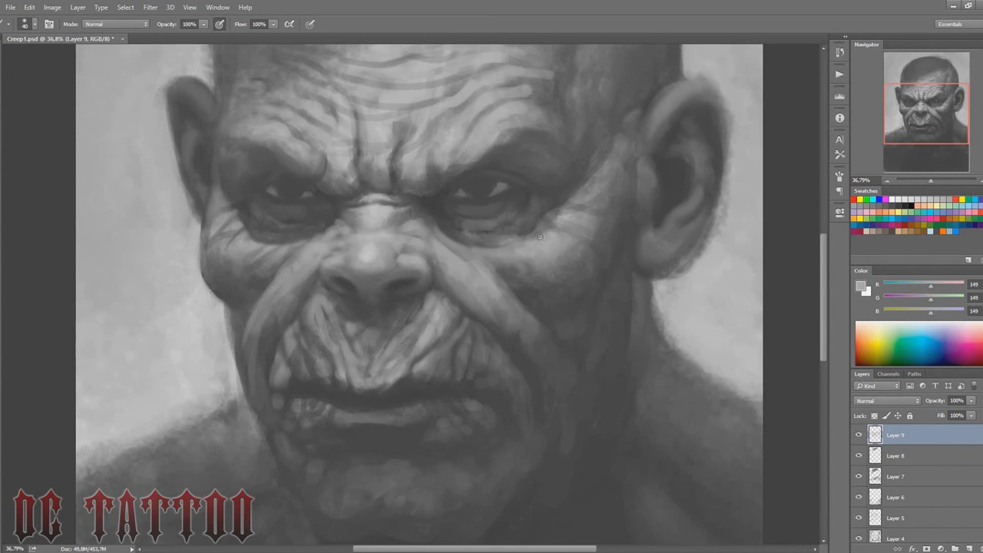
Zoom out, add Layer 10, and paint a dark shadow stroke across the mouth.
scroll(540, 216, "down", 2)
scroll(461, 192, "down", 1)
left_click(354, 161, "alt")
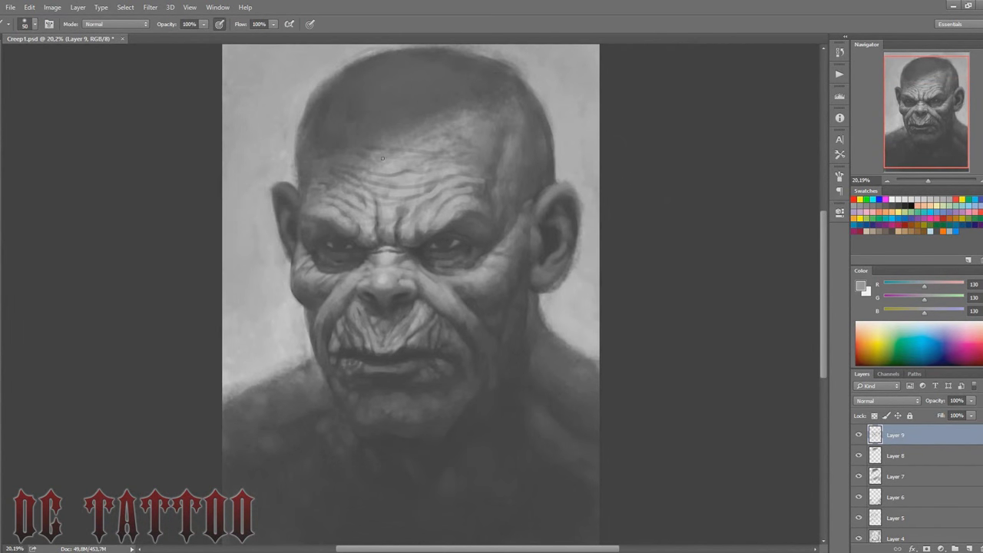
key("bracketright")
key("bracketright")
key("bracketright")
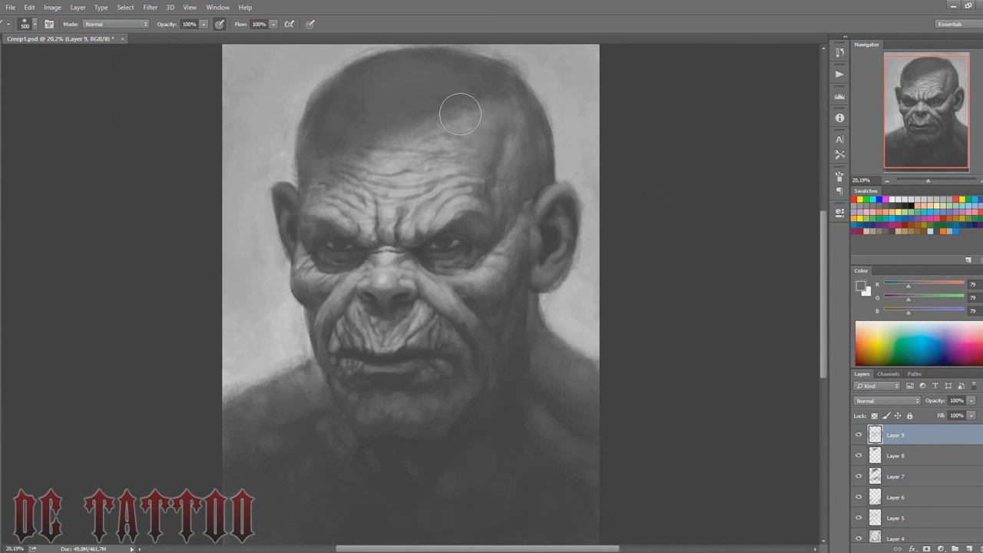
key("bracketright")
left_click(533, 166, "alt")
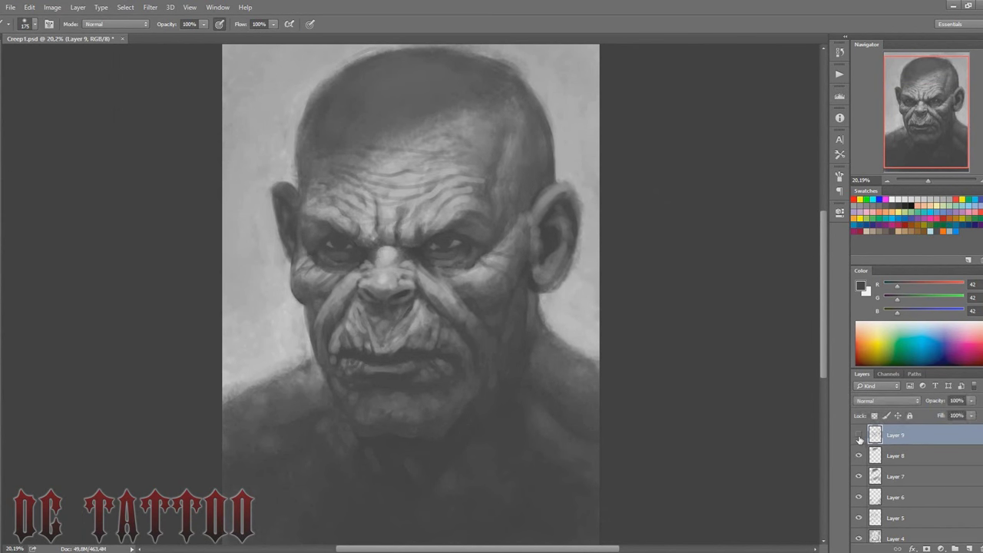
key("ctrl+shift+alt+n")
key("bracketleft")
key("bracketleft")
key("bracketleft")
left_click(463, 391, "alt")
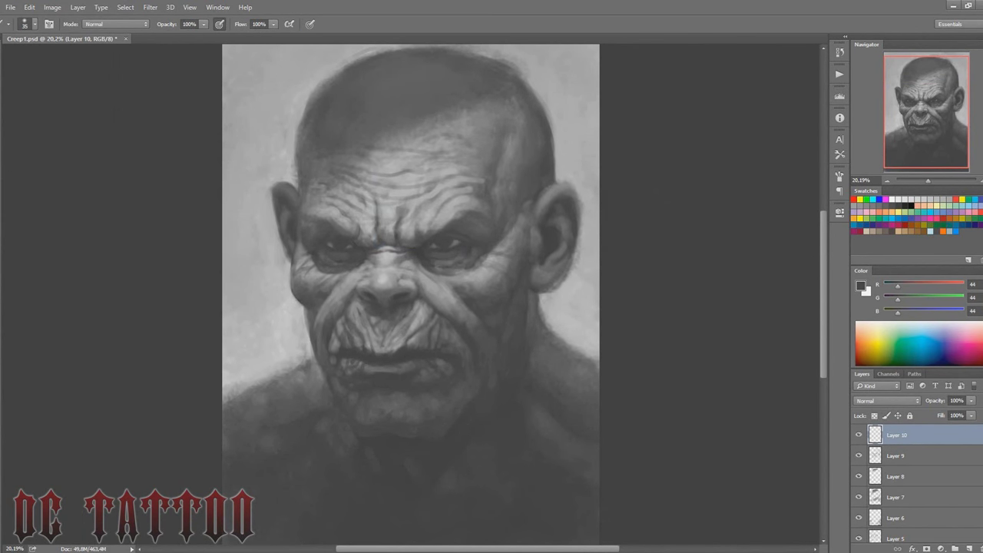
key("bracketright")
left_click_drag(404, 338, 371, 338)
Sample shadow greys around the mouth and chin, adjusting the brush size.
left_click(374, 383, "alt")
key("bracketleft")
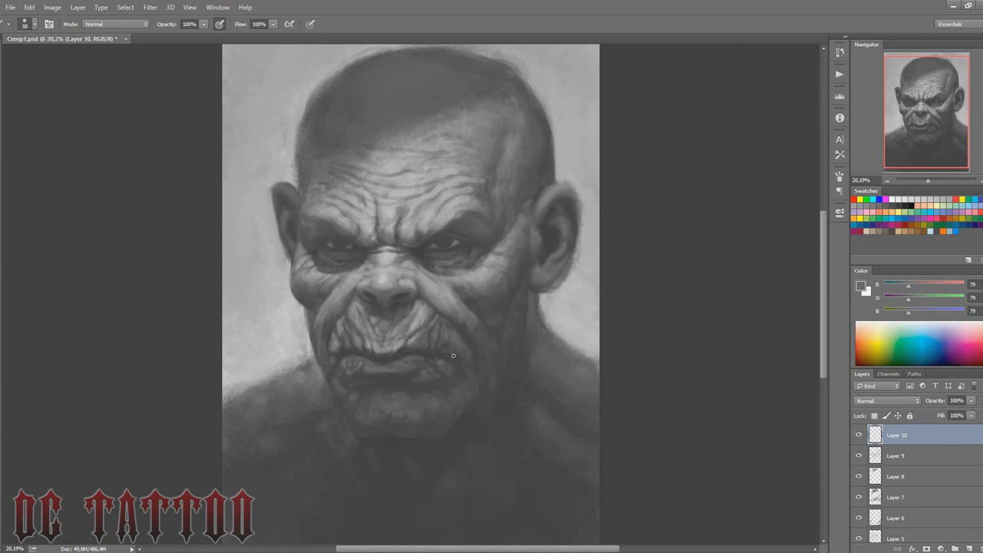
left_click(343, 355, "alt")
left_click(367, 364, "alt")
key("bracketright")
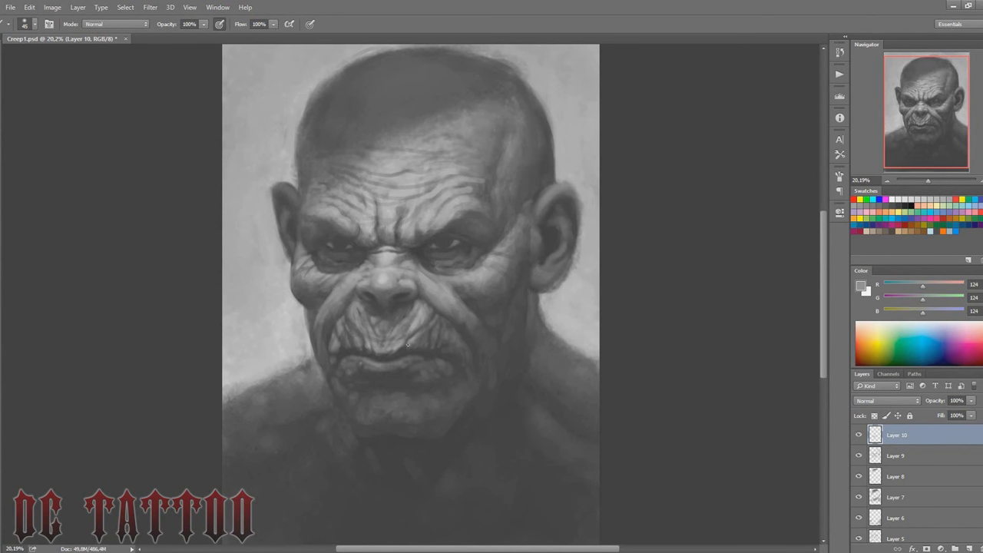
left_click(361, 369, "alt")
key("bracketleft")
key("bracketleft")
key("bracketleft")
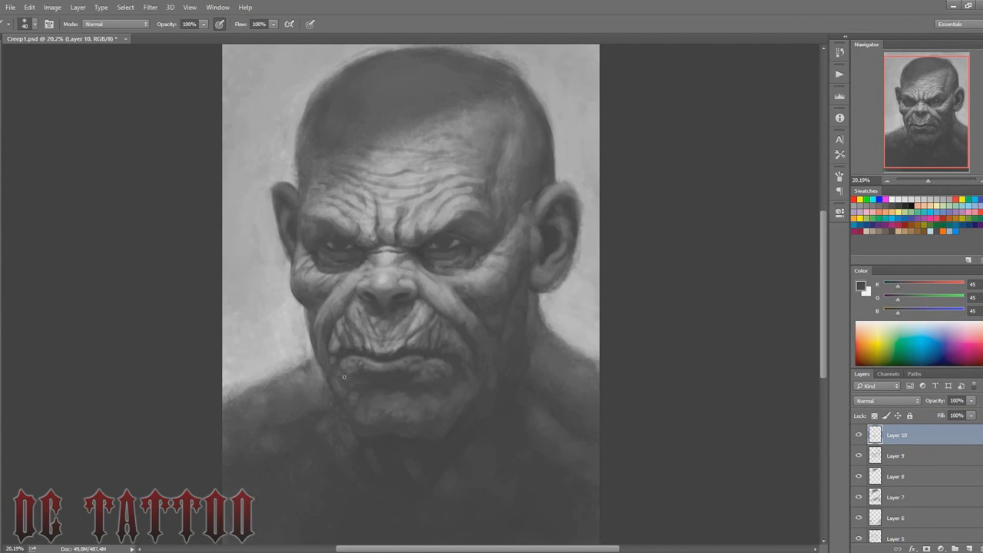
left_click(405, 356, "alt")
key("bracketright")
left_click(547, 239, "alt")
Smooth the forehead with broad, lighter mid-grey strokes from a very large brush.
key("bracketright")
key("bracketright")
key("bracketright")
left_click(388, 400, "alt")
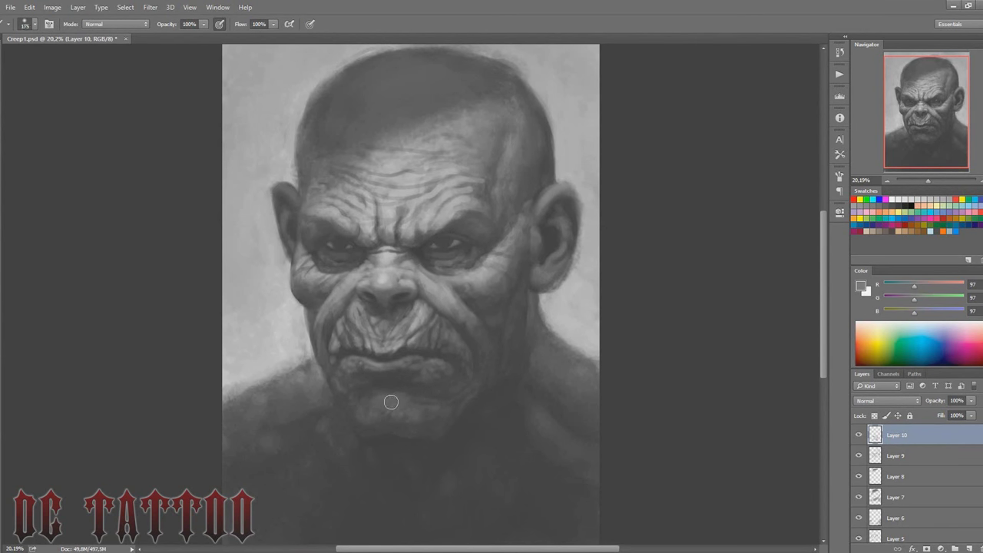
left_click(432, 435, "alt")
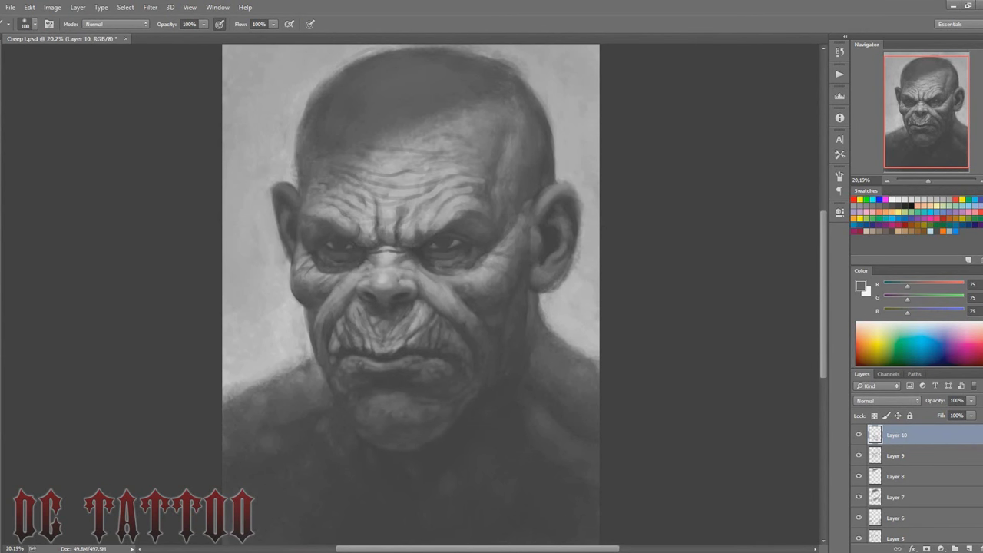
key("bracketright")
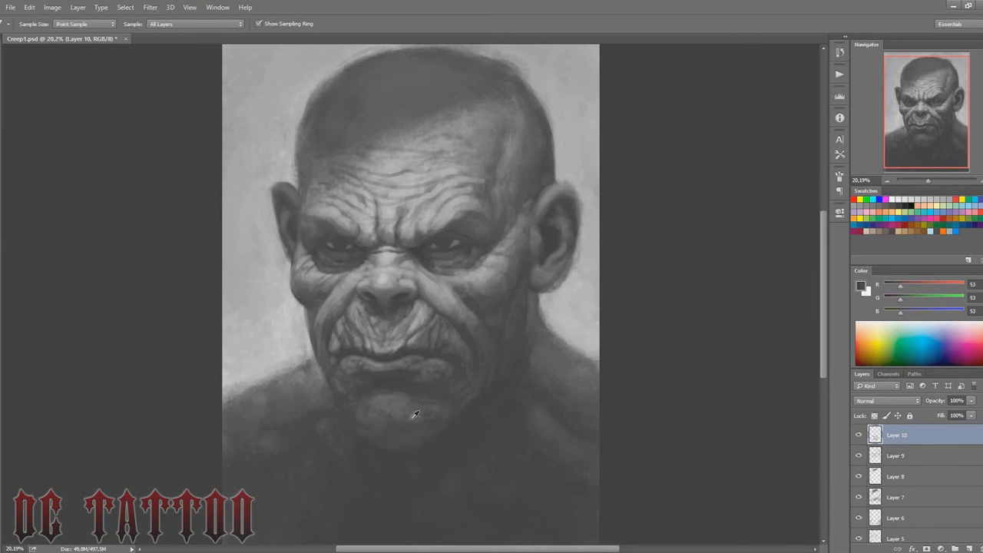
left_click(416, 415, "alt")
key("bracketright")
key("bracketright")
key("bracketright")
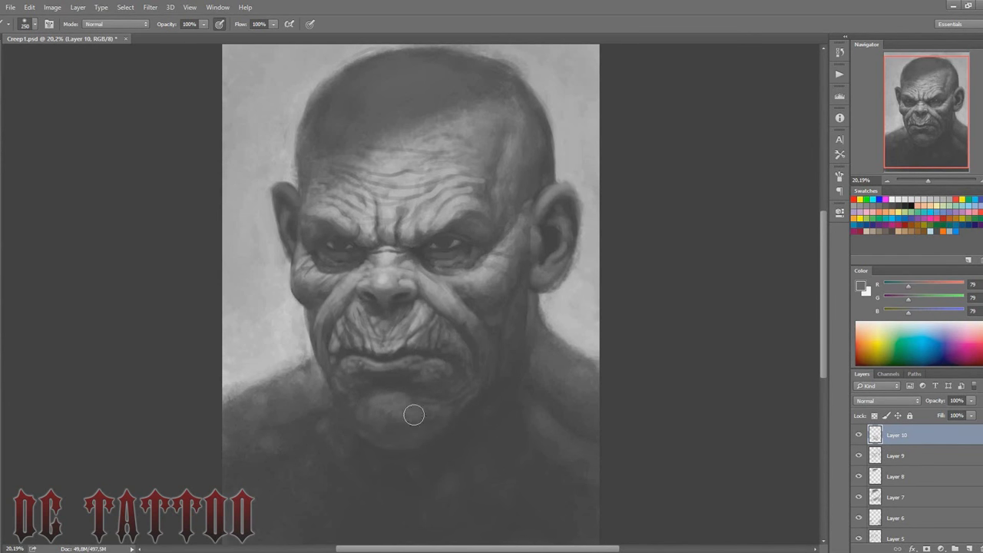
key("bracketleft")
key("bracketleft")
key("bracketleft")
left_click(386, 394, "alt")
key("bracketright")
key("bracketright")
key("bracketright")
left_click_drag(417, 80, 393, 109)
mouse_move(330, 139)
left_mouse_down()
mouse_move(397, 105)
mouse_move(368, 158)
left_mouse_up()
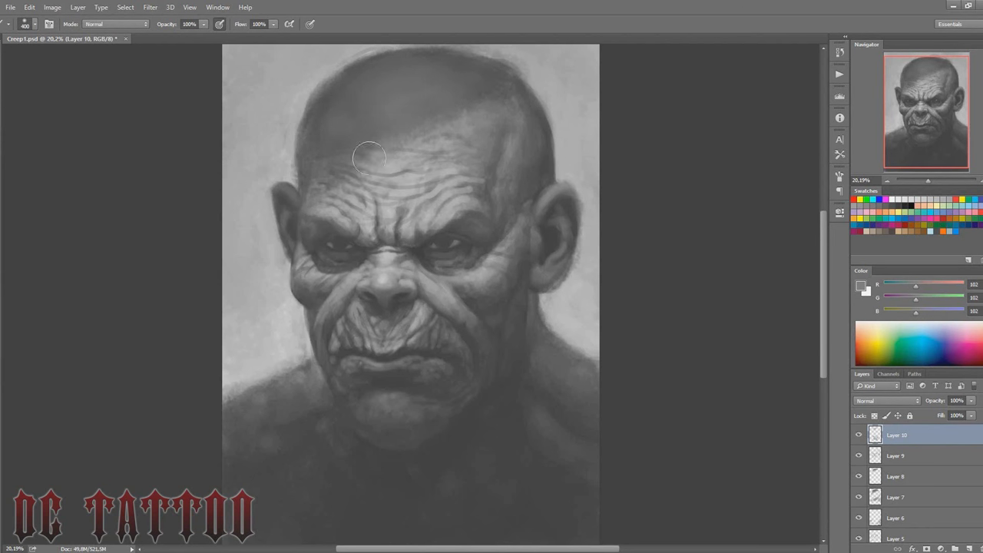
Pick up mid, dark and light greys from the face with a smaller brush.
key("bracketleft")
key("bracketleft")
key("bracketleft")
left_click(480, 333, "alt")
key("bracketleft")
key("bracketleft")
key("bracketleft")
left_click(324, 373, "alt")
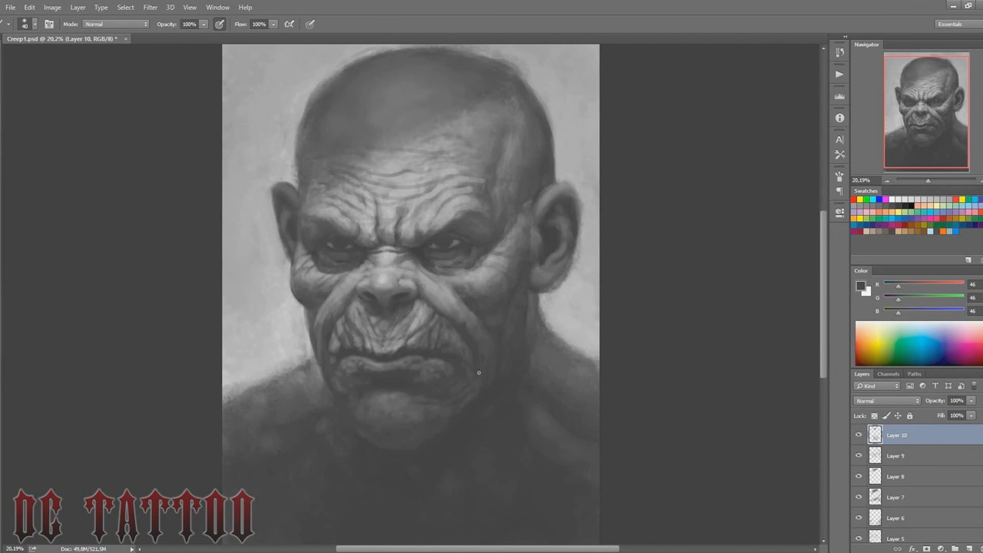
key("bracketright")
left_click(506, 330, "alt")
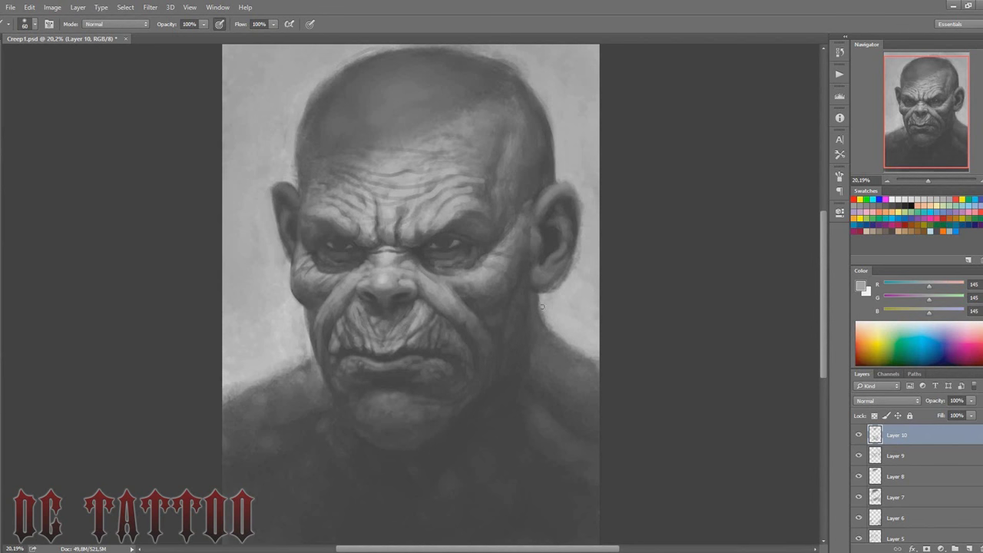
left_click(384, 399, "alt")
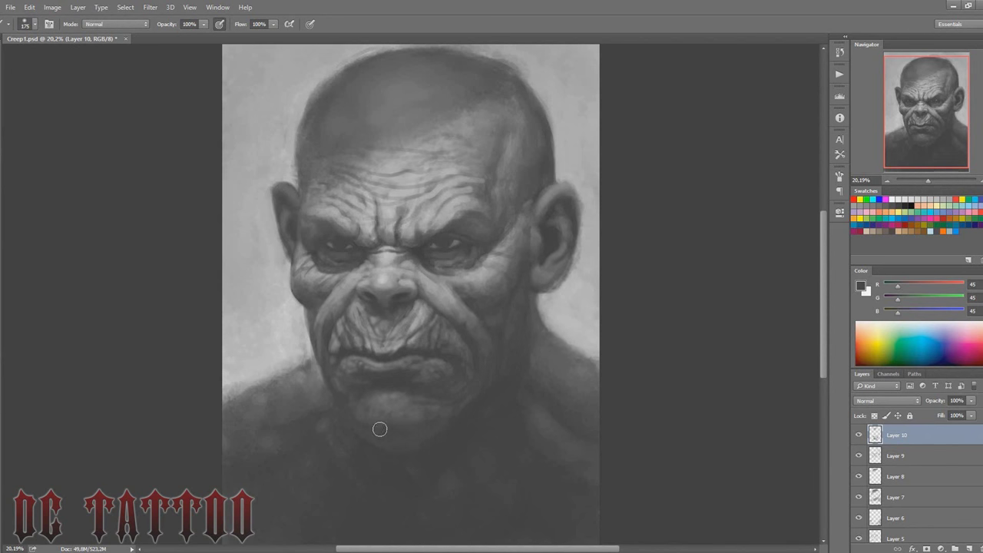
Flip the canvas horizontally and add a new empty Layer 11.
key("h")
left_click(476, 395, "alt")
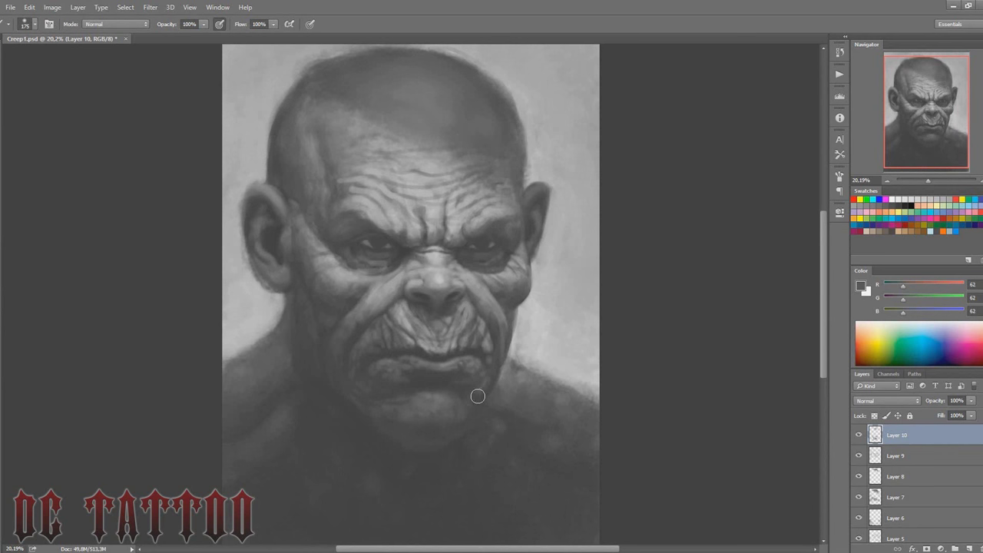
key("ctrl+shift+alt+n")
Paint light grey tooth strokes across the mouth, upper and lower rows.
left_click(474, 451, "alt")
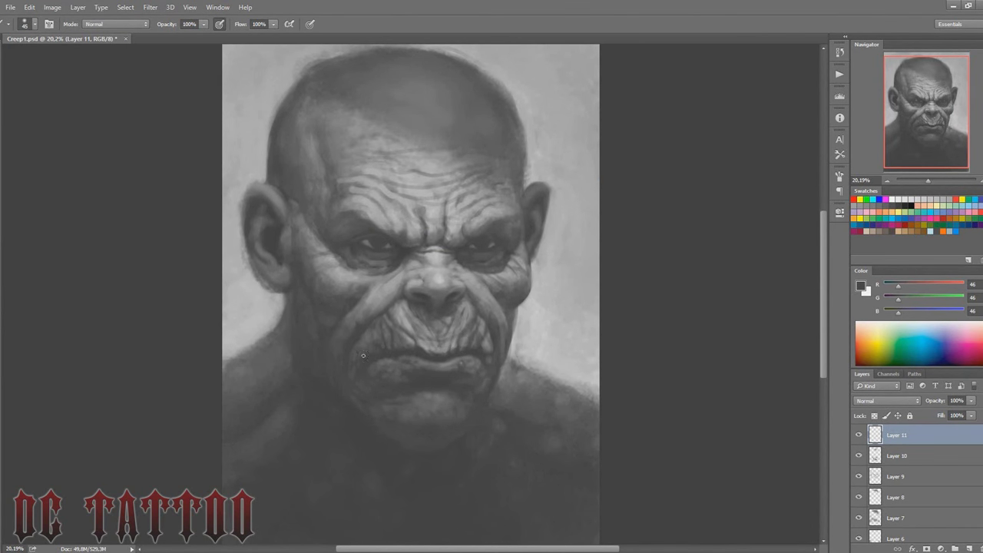
key("bracketright")
key("bracketright")
key("bracketright")
left_click(424, 356, "alt")
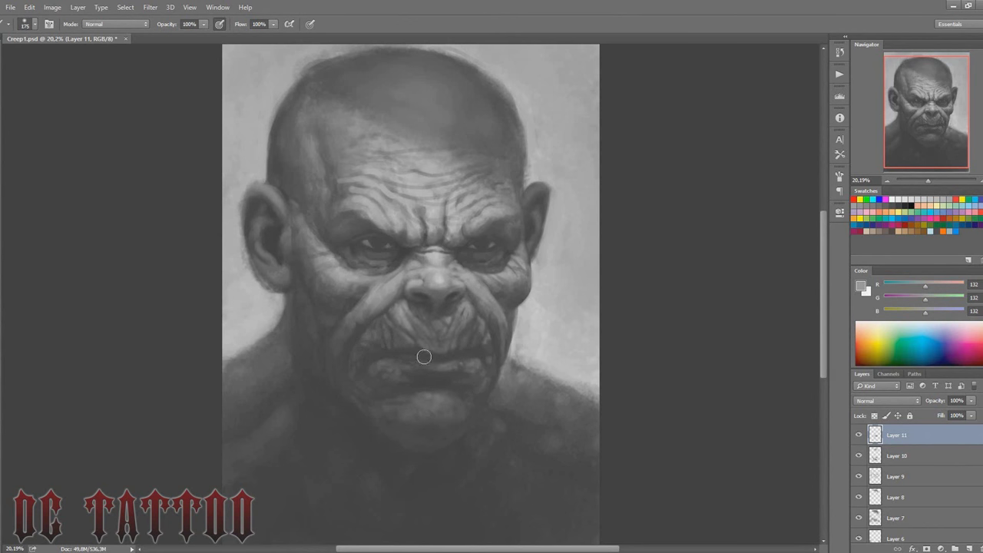
right_click(432, 346)
mouse_move(428, 344)
left_mouse_down()
mouse_move(432, 366)
mouse_move(458, 353)
mouse_move(415, 372)
left_mouse_up()
left_click_drag(401, 335, 402, 370)
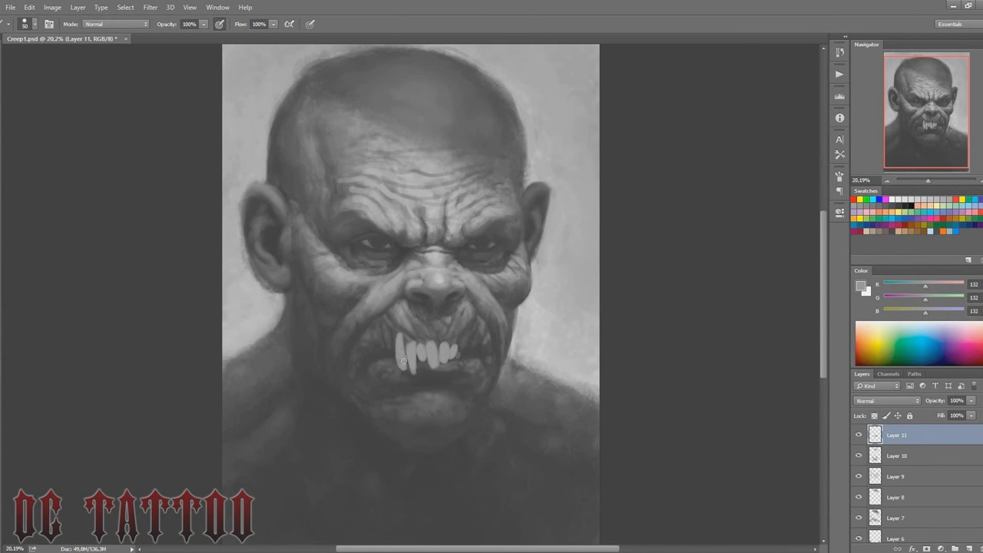
mouse_move(461, 345)
left_mouse_down()
mouse_move(463, 365)
mouse_move(470, 351)
left_mouse_up()
left_click_drag(404, 380, 404, 363)
mouse_move(421, 374)
left_mouse_down()
mouse_move(421, 361)
mouse_move(440, 364)
left_mouse_up()
left_click_drag(449, 380, 450, 364)
Add long fangs on both sides and small teeth along the upper lip.
key("]")
mouse_move(390, 350)
left_mouse_down()
mouse_move(392, 384)
mouse_move(387, 369)
left_mouse_up()
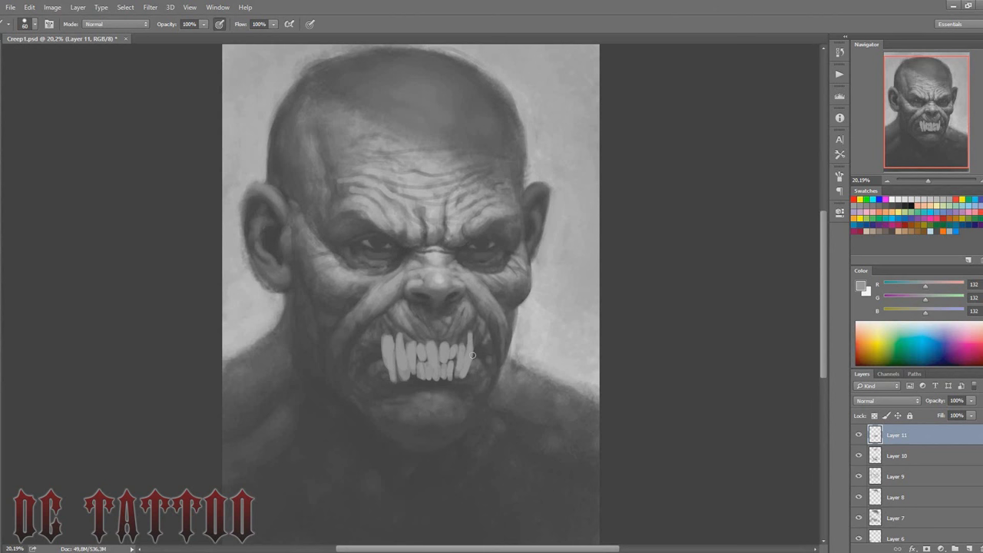
left_click_drag(473, 351, 475, 391)
left_click_drag(391, 350, 391, 388)
mouse_move(432, 338)
left_mouse_down()
mouse_move(433, 367)
mouse_move(449, 367)
mouse_move(453, 380)
mouse_move(432, 379)
left_mouse_up()
key("[")
mouse_move(444, 347)
left_mouse_down()
mouse_move(444, 367)
mouse_move(416, 361)
left_mouse_up()
key("]")
mouse_move(398, 338)
left_mouse_down()
mouse_move(398, 350)
mouse_move(386, 346)
left_mouse_up()
left_click(374, 340)
mouse_move(466, 340)
left_mouse_down()
mouse_move(467, 374)
mouse_move(486, 369)
left_mouse_up()
Fill in the lower teeth and add teeth at both mouth corners.
key("]")
mouse_move(420, 359)
left_mouse_down()
mouse_move(419, 384)
mouse_move(449, 384)
mouse_move(436, 383)
left_mouse_up()
left_click_drag(411, 361, 410, 381)
left_click_drag(394, 344, 395, 381)
mouse_move(400, 336)
left_mouse_down()
mouse_move(400, 373)
mouse_move(385, 362)
mouse_move(381, 383)
left_mouse_up()
left_click_drag(366, 335, 369, 378)
left_click_drag(462, 358, 464, 380)
left_click_drag(481, 358, 481, 376)
Paint dark gaps between the middle teeth and around the upper-left teeth.
left_click(411, 355, "alt")
left_click_drag(409, 349, 415, 384)
mouse_move(428, 339)
left_mouse_down()
mouse_move(428, 386)
mouse_move(438, 380)
left_mouse_up()
left_click(366, 343, "alt")
key("]")
key("]")
key("]")
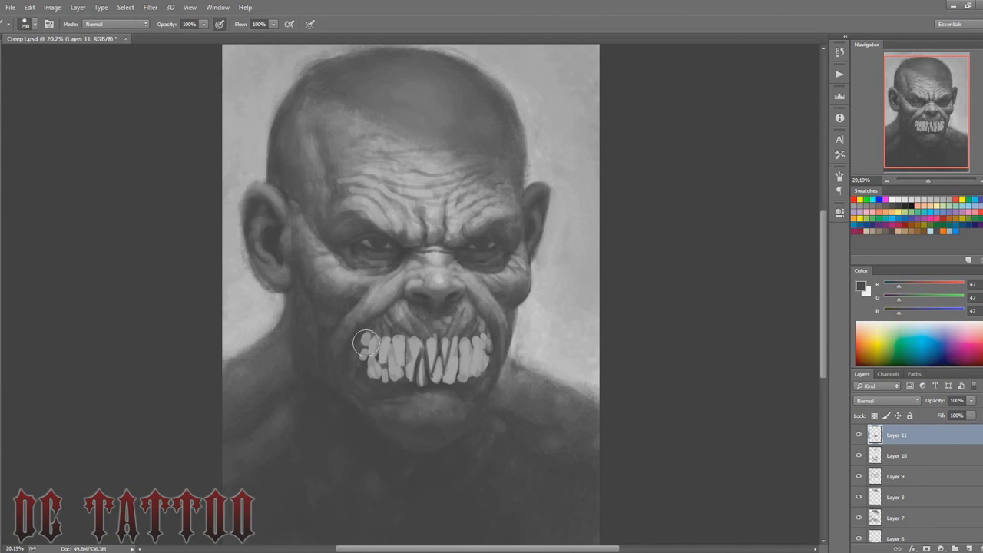
left_click_drag(366, 343, 415, 380)
left_click_drag(476, 338, 484, 361)
key("[")
key("[")
key("[")
left_click(422, 369, "alt")
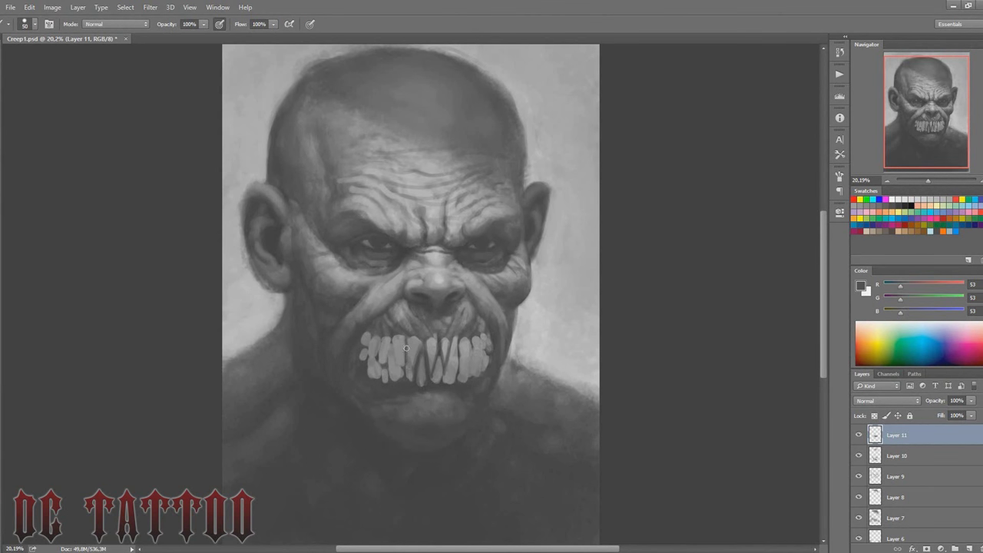
left_click_drag(407, 348, 398, 377)
left_click(401, 345, "alt")
mouse_move(381, 305)
left_mouse_down()
mouse_move(406, 329)
mouse_move(353, 343)
left_mouse_up()
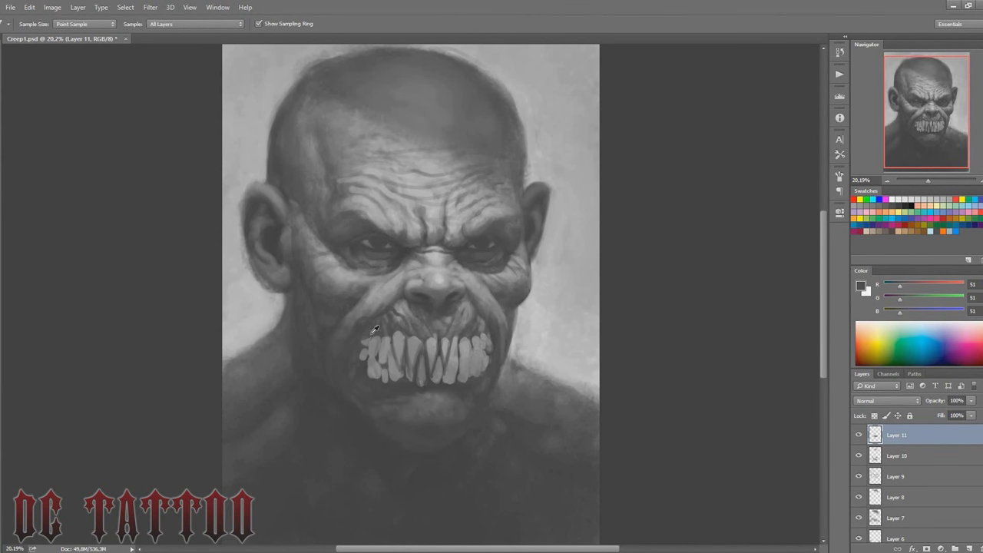
Darken the right mouth edge and the gaps between the left and right teeth.
left_click(374, 329, "alt")
key("bracketleft")
left_click(372, 387, "alt")
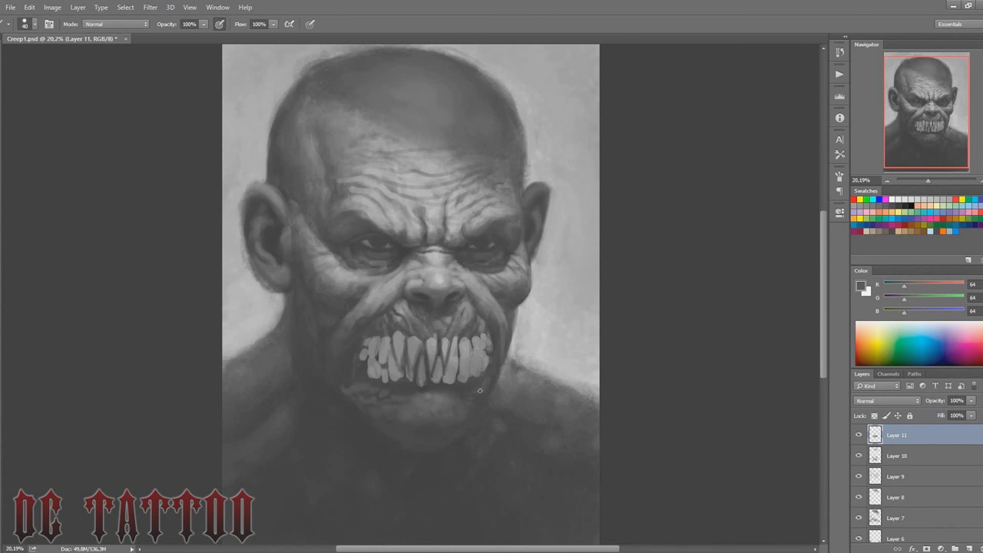
key("bracketleft")
left_click(479, 391, "alt")
left_click_drag(499, 387, 501, 323)
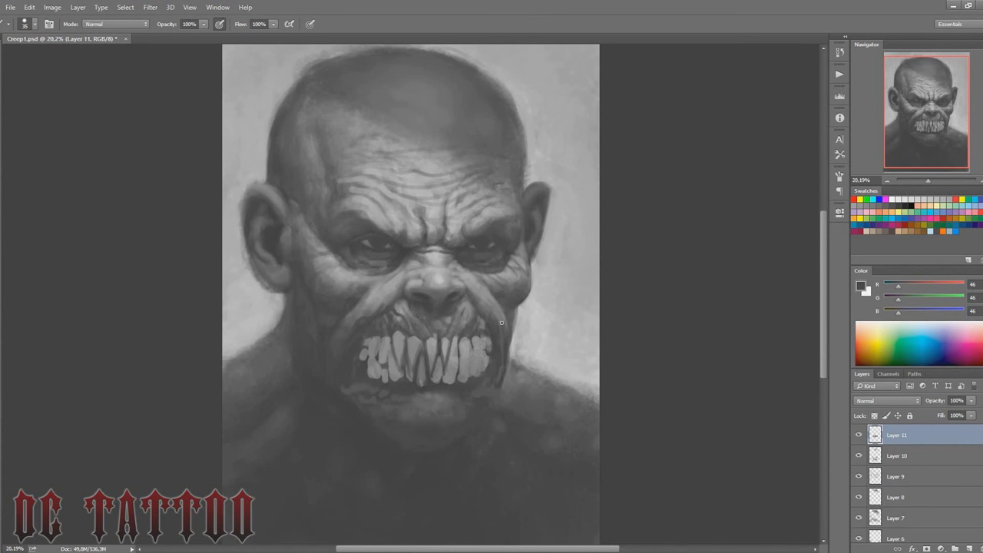
left_click(506, 361, "alt")
key("bracketleft")
key("bracketleft")
key("bracketleft")
left_click(417, 348, "alt")
left_click_drag(377, 323, 391, 380)
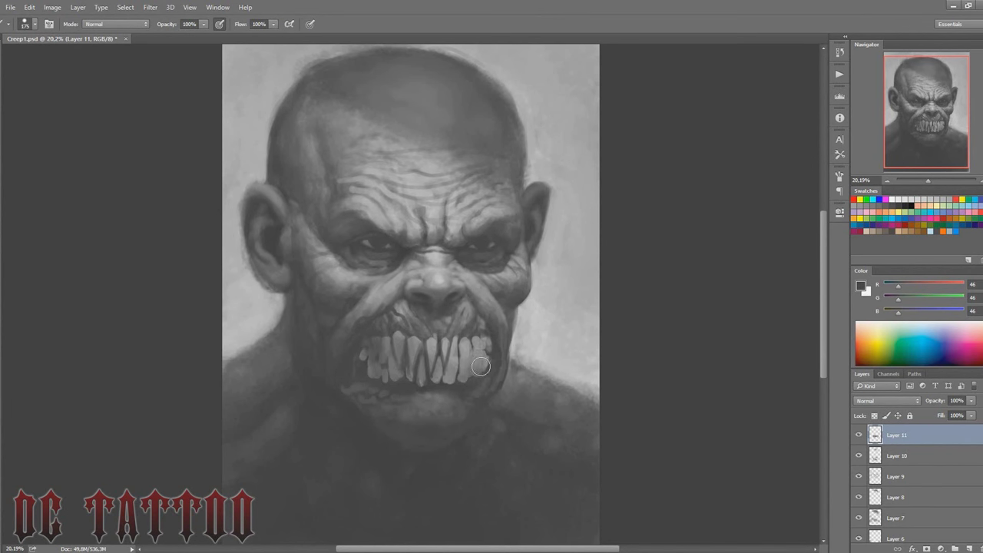
left_click_drag(476, 346, 470, 377)
Add small dark strokes on the teeth and shade under the lower lip.
key("alt")
left_click(438, 357, "alt")
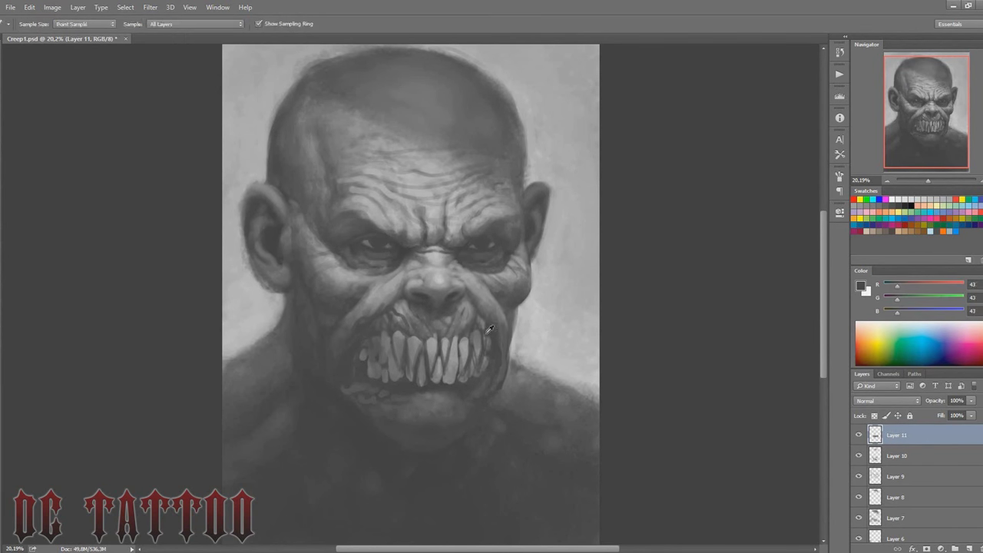
left_click_drag(437, 350, 443, 359)
left_click(443, 359, "alt")
key("bracketright")
key("bracketright")
key("bracketright")
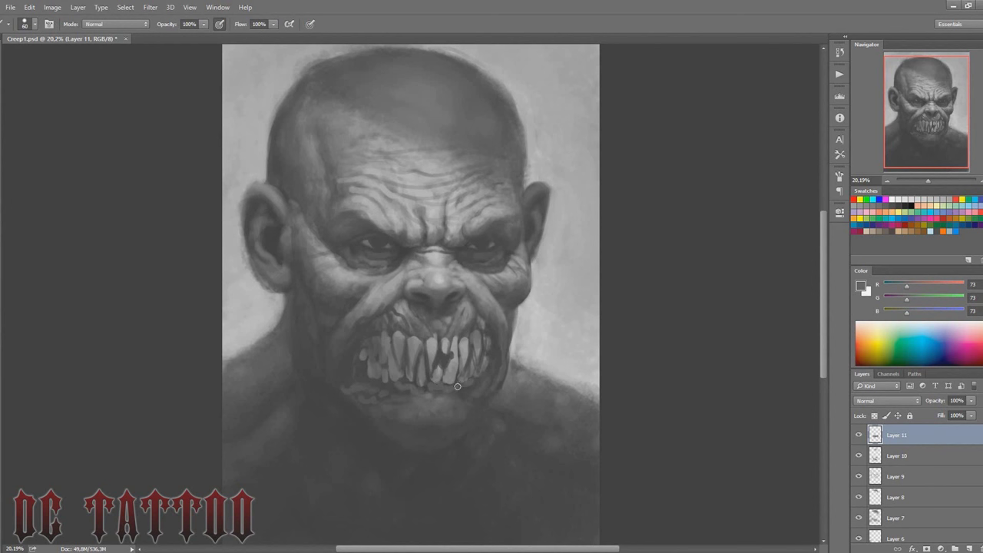
mouse_move(419, 394)
left_mouse_down()
mouse_move(453, 399)
mouse_move(412, 405)
mouse_move(460, 401)
mouse_move(381, 387)
left_mouse_up()
left_click(412, 405, "alt")
key("bracketleft")
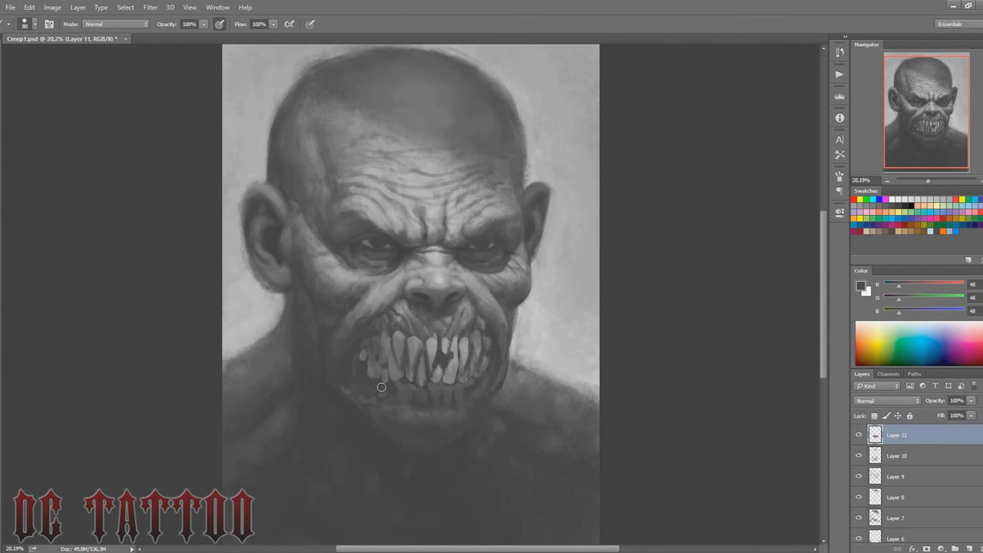
left_click(471, 387, "alt")
key("bracketright")
key("bracketright")
Paint a dark gap between the teeth and fill the mouth interior solid dark grey.
left_click(436, 346, "alt")
mouse_move(442, 352)
left_mouse_down()
mouse_move(461, 347)
mouse_move(369, 357)
mouse_move(476, 354)
left_mouse_up()
left_click(417, 351, "alt")
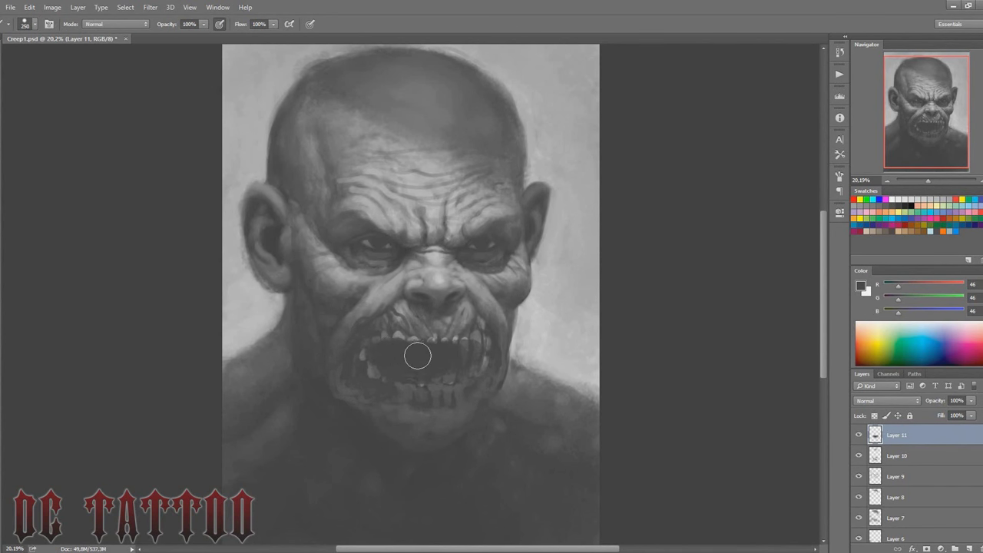
left_click(413, 357, "alt")
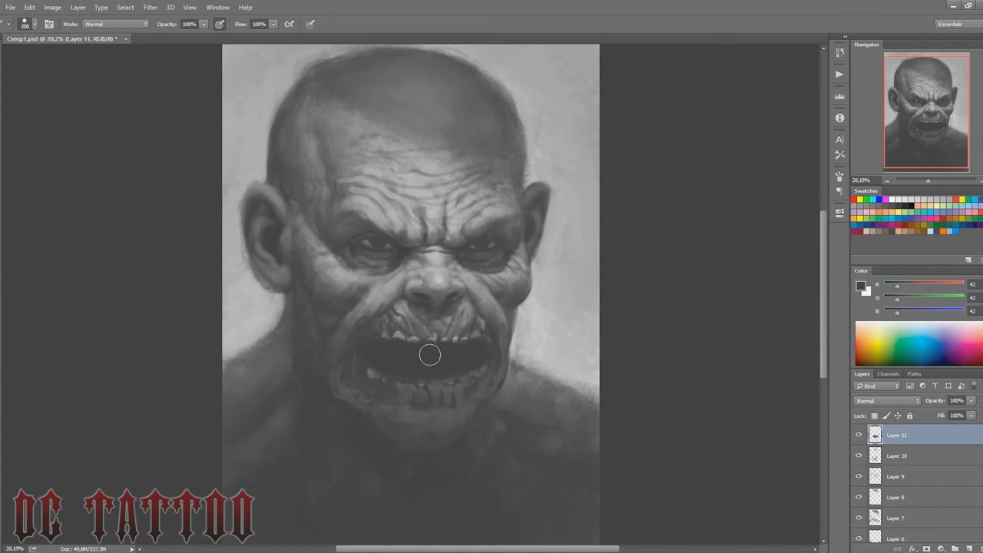
key("bracketleft")
key("bracketleft")
key("bracketleft")
left_click(384, 316, "alt")
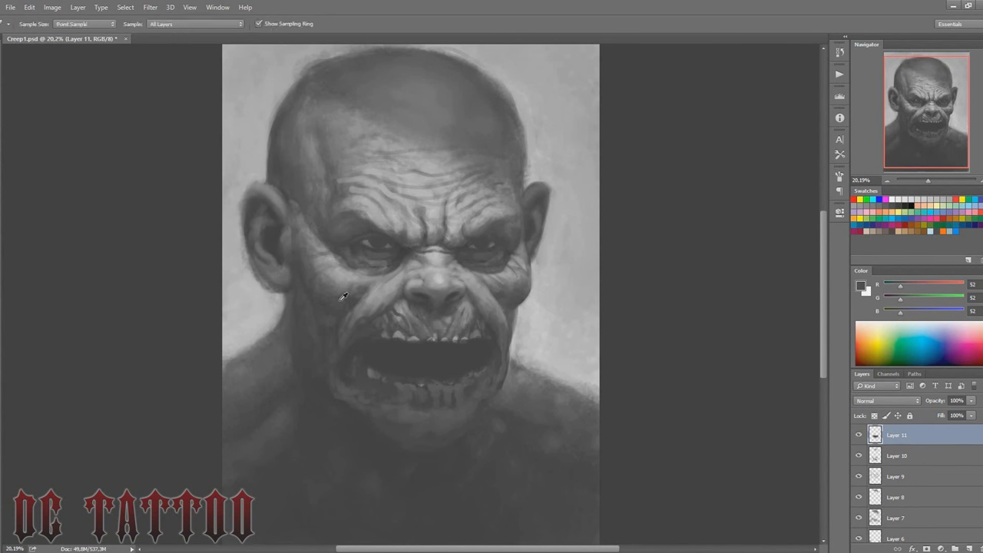
key("bracketright")
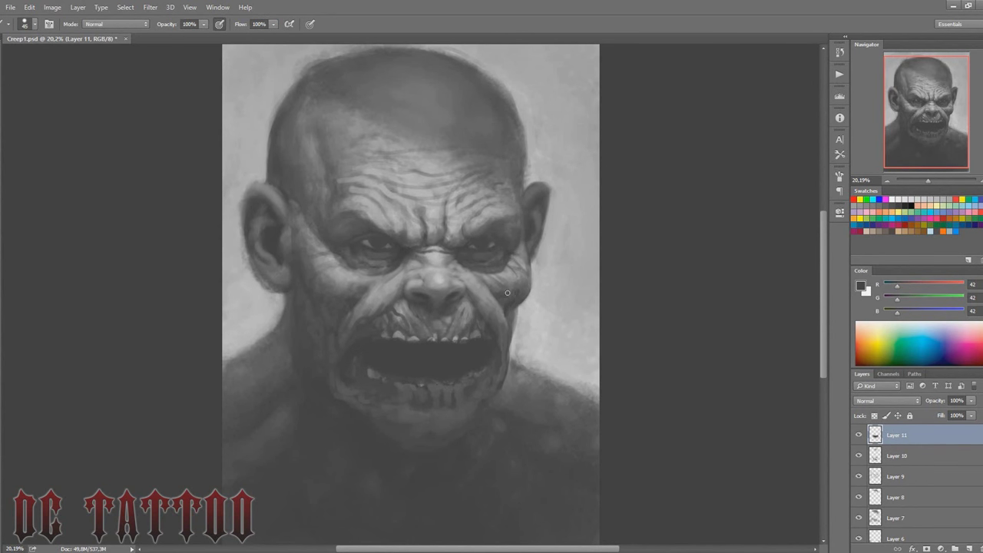
left_click(475, 306, "alt")
key("bracketright")
key("bracketright")
key("bracketright")
left_click(388, 320, "alt")
With a small brush, paint pale grey upper fangs and lower teeth in the center of the mouth.
key("bracketleft")
key("bracketleft")
key("bracketleft")
left_click(437, 282, "alt")
mouse_move(431, 335)
left_mouse_down()
mouse_move(432, 354)
mouse_move(453, 347)
left_mouse_up()
left_click_drag(462, 334, 462, 363)
left_click_drag(421, 333, 420, 353)
key("bracketright")
mouse_move(409, 334)
left_mouse_down()
mouse_move(409, 359)
mouse_move(442, 384)
mouse_move(424, 384)
left_mouse_up()
left_click_drag(450, 365, 459, 384)
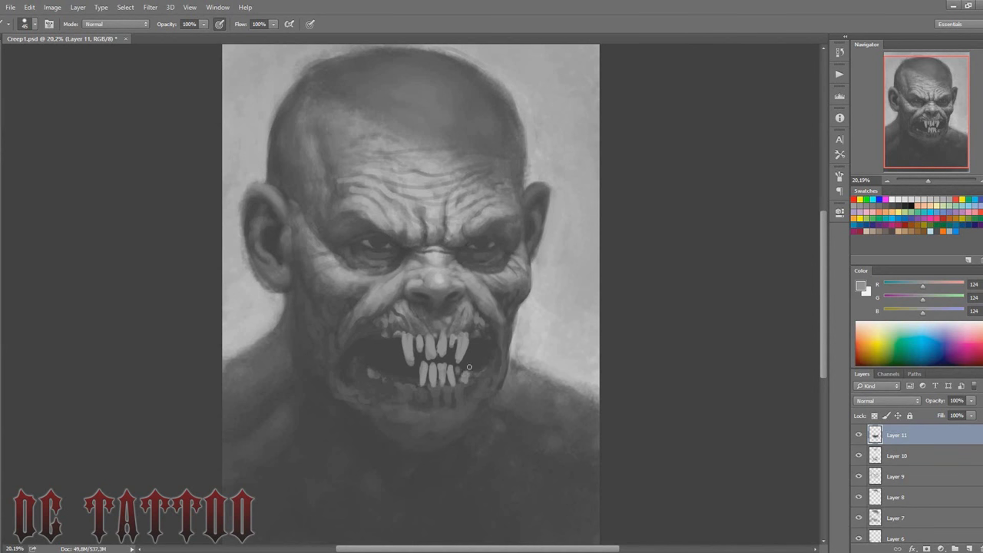
mouse_move(470, 344)
left_mouse_down()
mouse_move(471, 385)
mouse_move(461, 369)
left_mouse_up()
Add more pale fangs and small teeth along the left and right sides of the mouth.
key("bracketright")
key("bracketright")
key("bracketright")
left_click_drag(403, 348, 409, 381)
key("bracketleft")
key("bracketleft")
left_click_drag(390, 328, 390, 364)
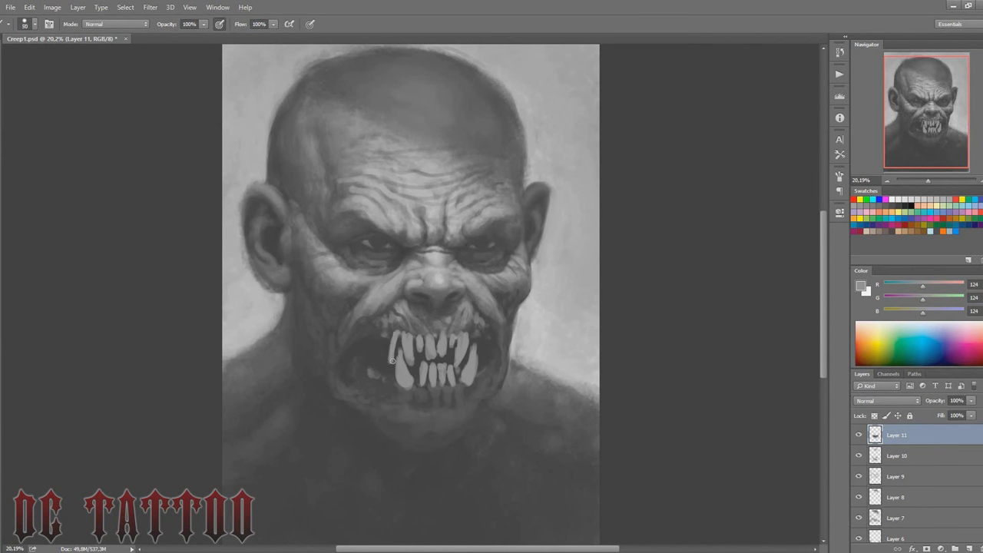
left_click_drag(477, 332, 477, 370)
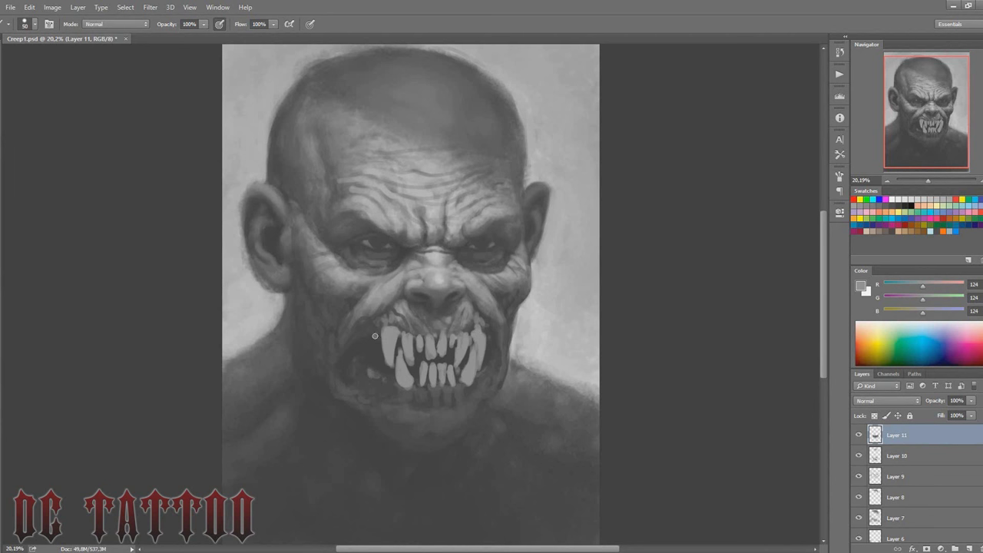
key("bracketright")
left_click_drag(365, 326, 382, 376)
left_click_drag(491, 346, 490, 370)
left_click_drag(361, 359, 373, 375)
Shade the teeth tops and the gaps between teeth with the dark mouth grey.
left_click(430, 431, "alt")
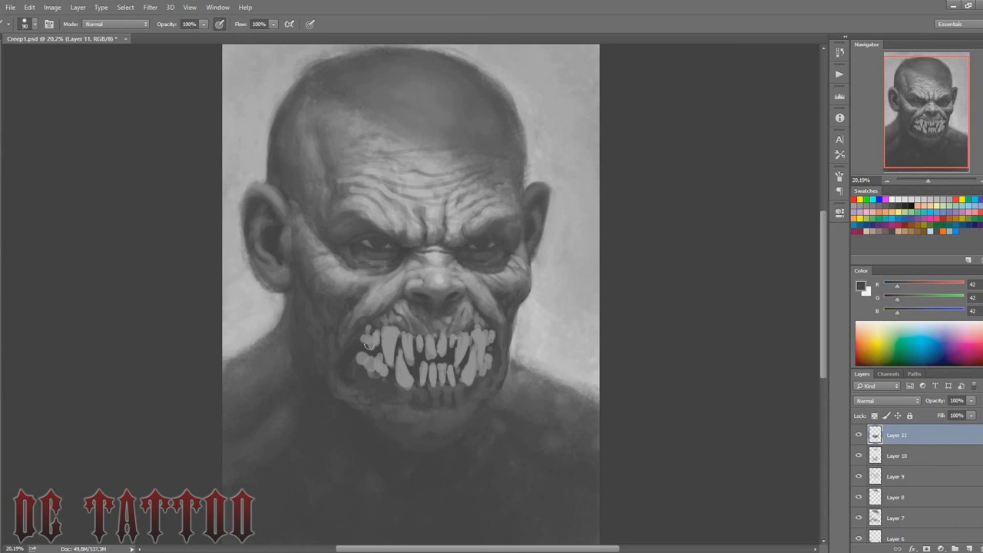
key("bracketright")
key("bracketright")
key("bracketright")
left_click_drag(361, 338, 469, 338)
key("bracketleft")
key("bracketleft")
key("bracketleft")
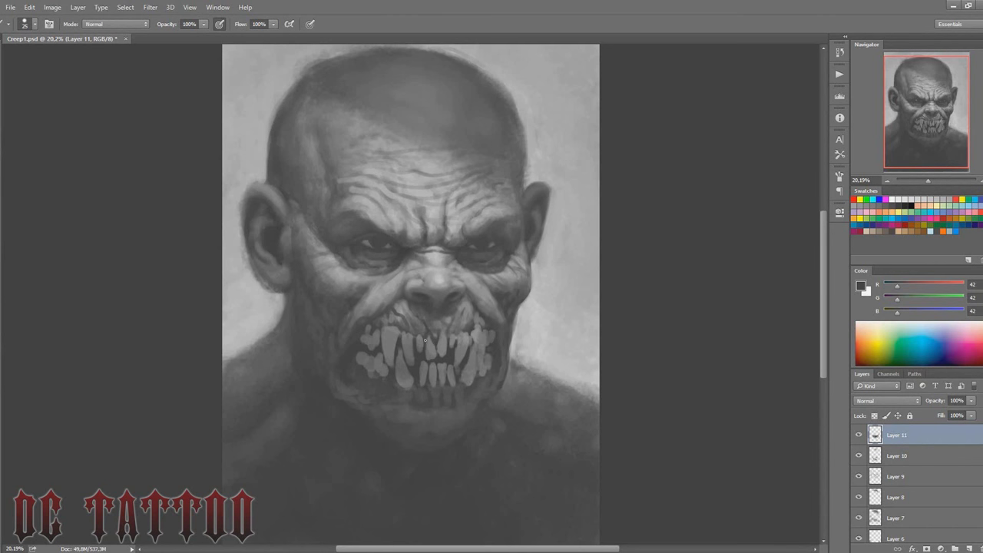
left_click_drag(437, 370, 468, 380)
key("bracketright")
left_click_drag(457, 345, 459, 371)
Refine the teeth with small dark dabs, resampling light, mid and dark greys.
left_click(455, 341, "alt")
left_click(410, 343, "alt")
key("bracketleft")
key("bracketleft")
left_click_drag(411, 342, 409, 366)
left_click(460, 330, "alt")
key("bracketleft")
key("bracketleft")
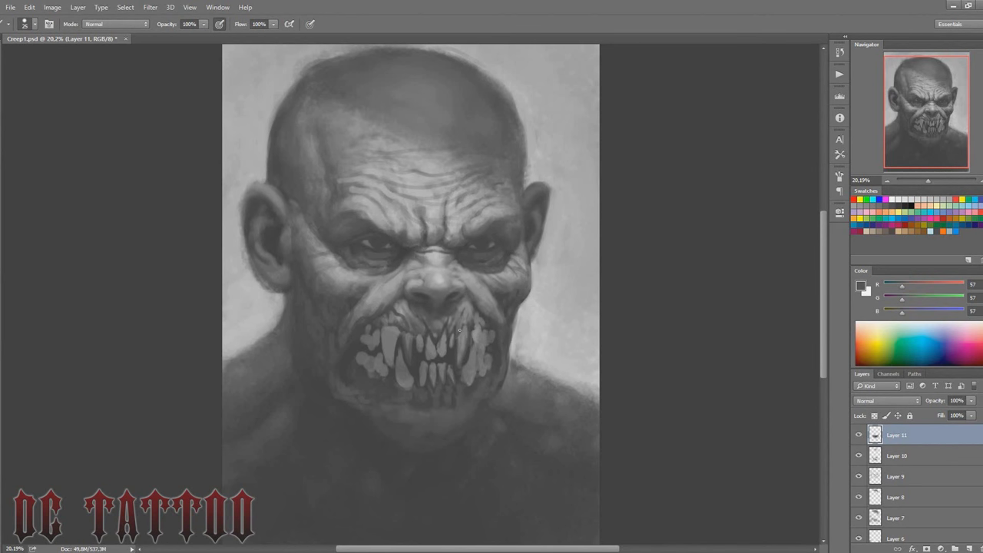
left_click(413, 332, "alt")
key("bracketright")
key("bracketright")
key("bracketright")
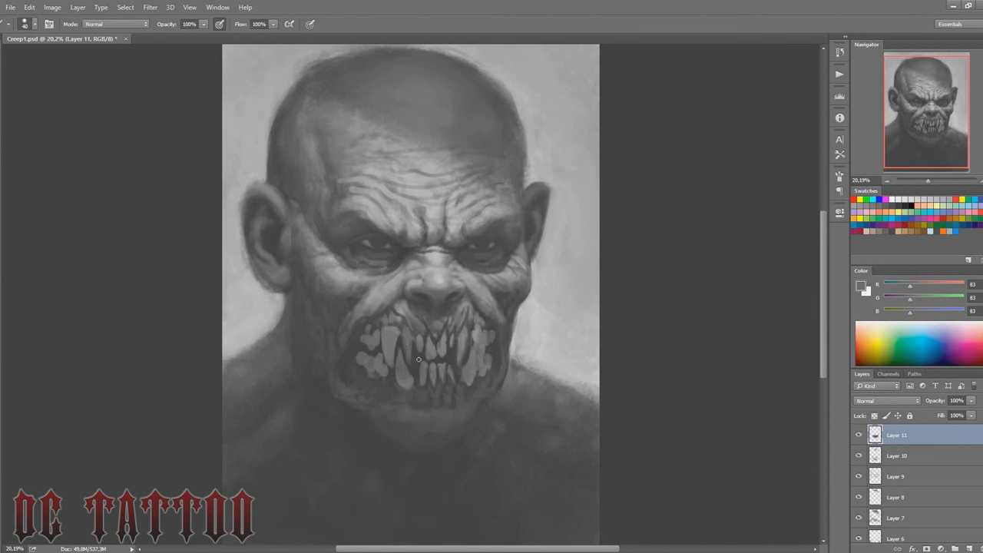
left_click(402, 362, "alt")
left_click(459, 367, "alt")
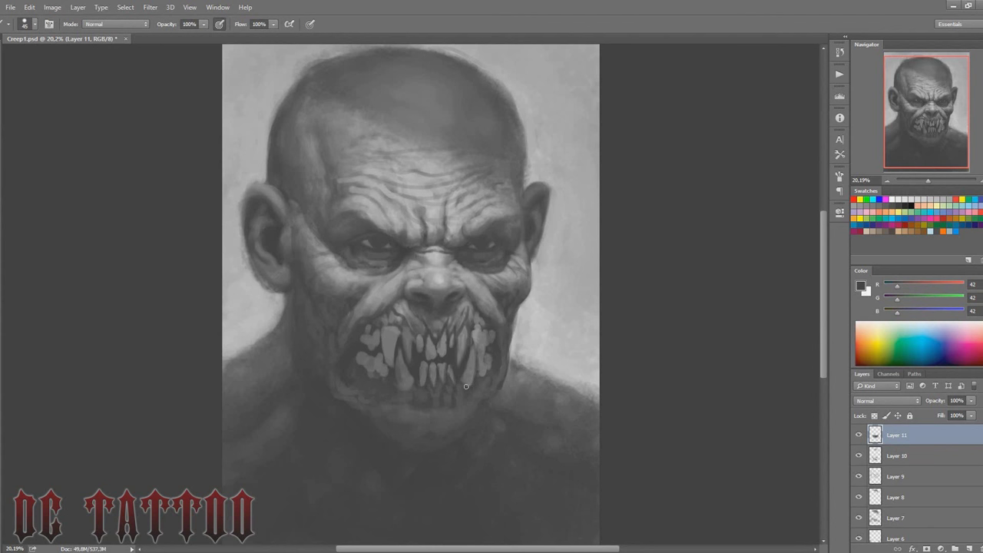
key("bracketleft")
key("bracketleft")
key("bracketleft")
left_click(494, 376, "alt")
key("bracketright")
left_click(483, 309, "alt")
key("bracketright")
Mirror the canvas horizontally and darken the teeth on the right side.
key("h")
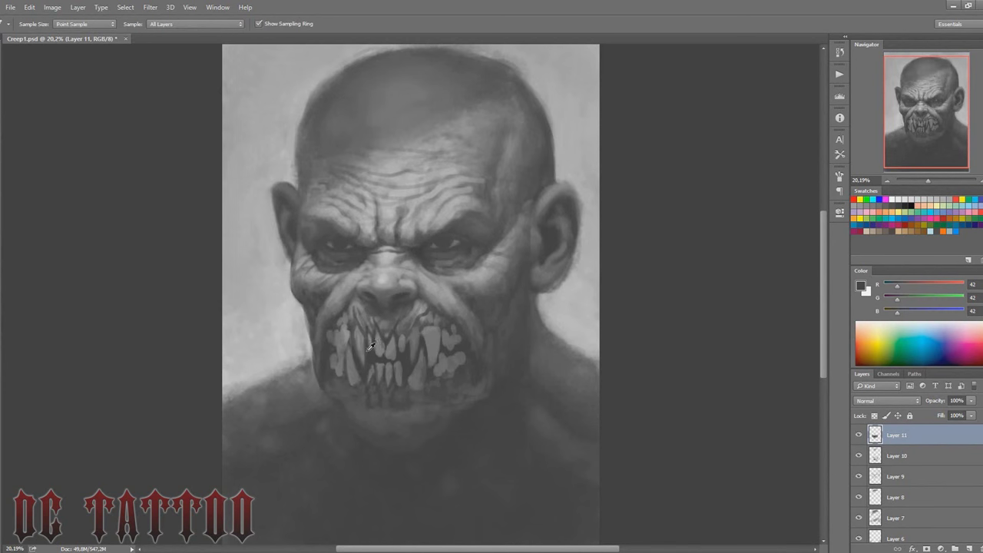
left_click(347, 374, "alt")
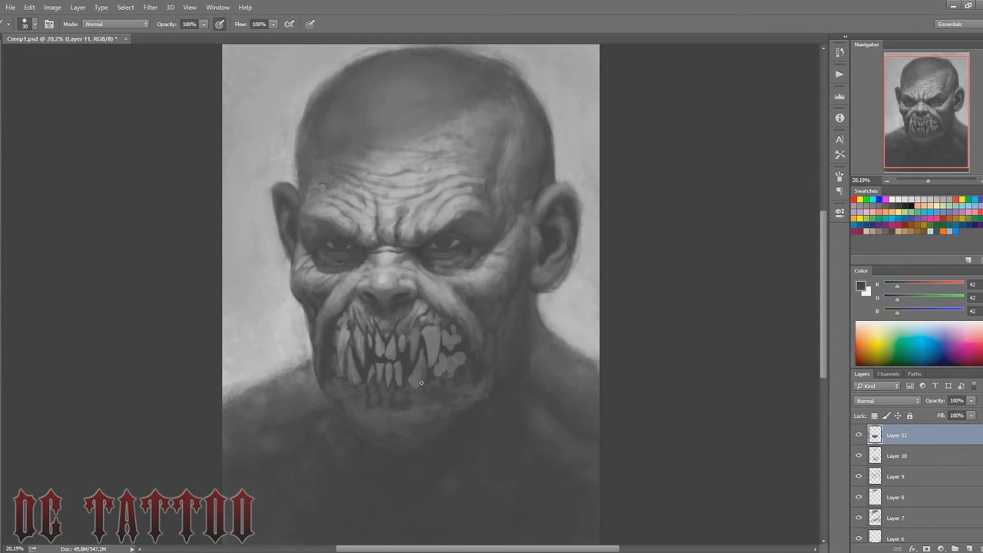
left_click(346, 359, "alt")
key("bracketright")
key("bracketright")
key("bracketright")
left_click(345, 332, "alt")
key("bracketright")
key("bracketright")
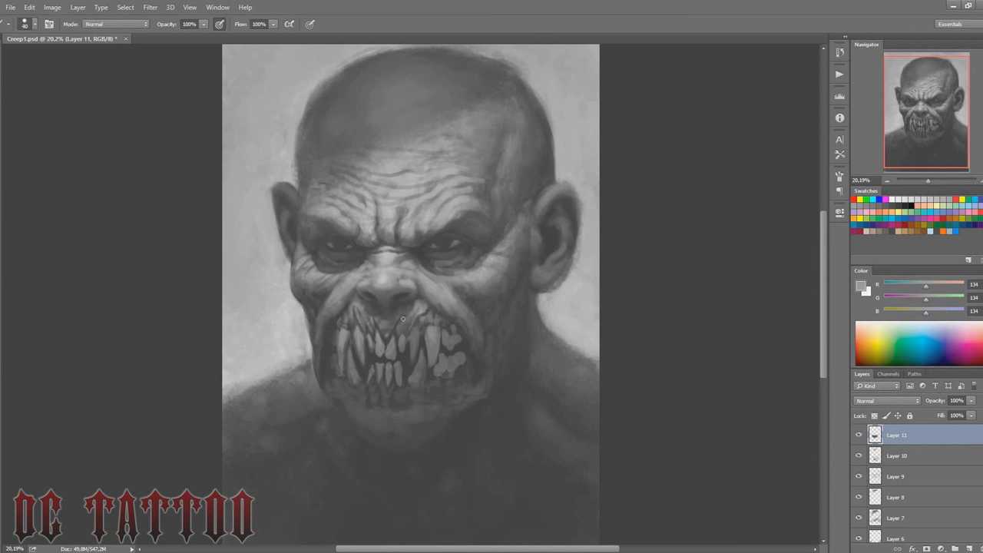
left_click_drag(438, 350, 449, 345)
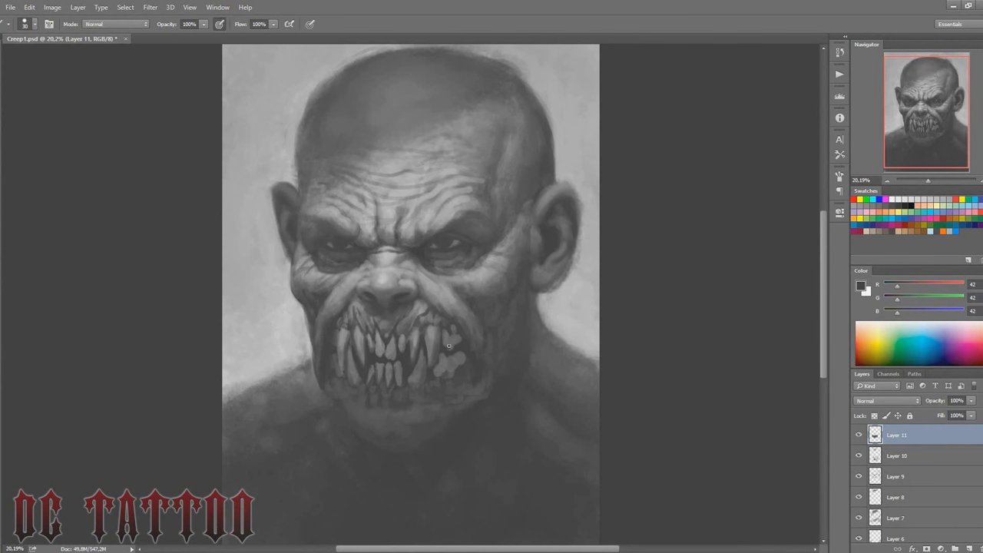
Sample light, mid and dark greys from the teeth and face, adjusting brush size.
left_click(457, 331, "alt")
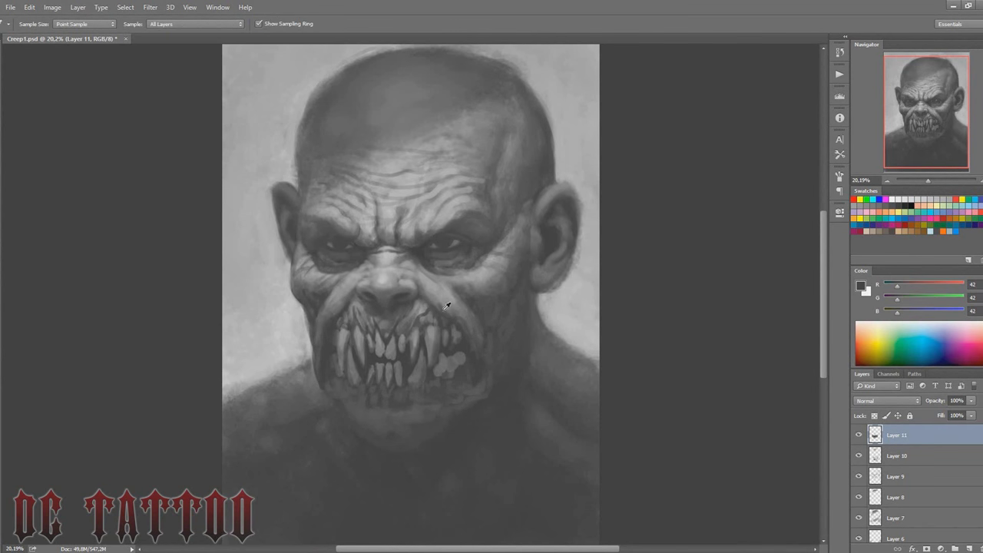
key("bracketright")
key("bracketright")
key("bracketright")
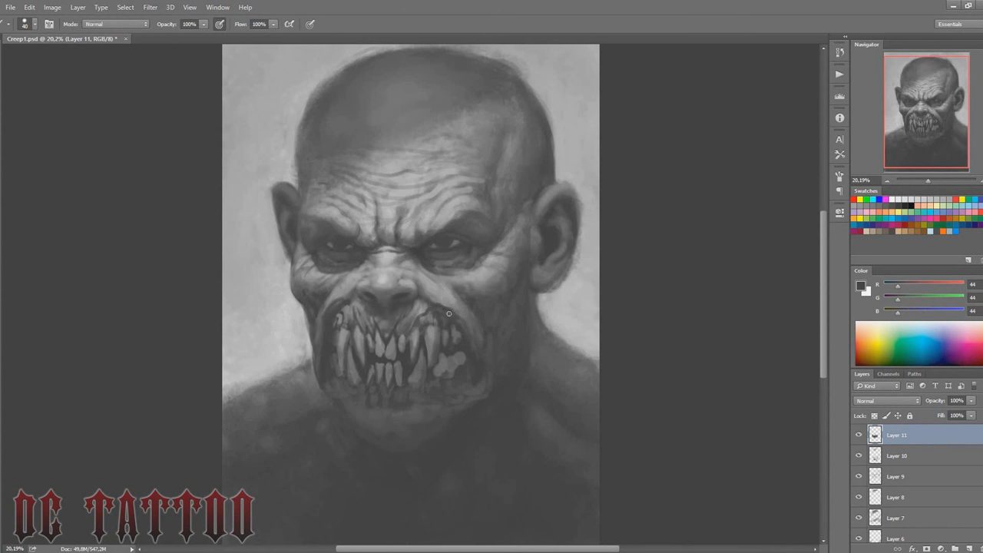
left_click(442, 312, "alt")
key("bracketleft")
key("bracketleft")
left_click(443, 358, "alt")
key("bracketleft")
key("bracketleft")
left_click(453, 352, "alt")
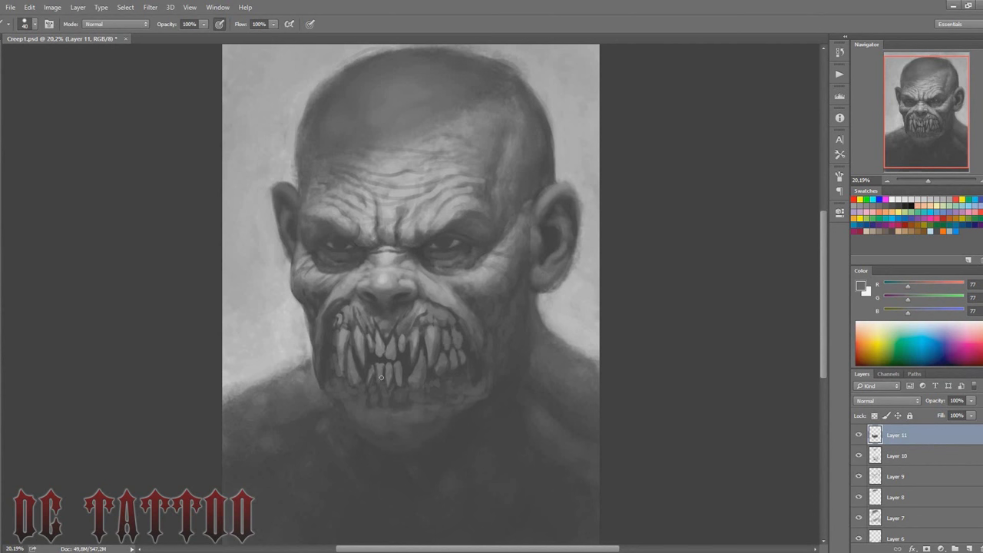
left_click(359, 296, "alt")
key("bracketright")
key("bracketright")
left_click(453, 308, "alt")
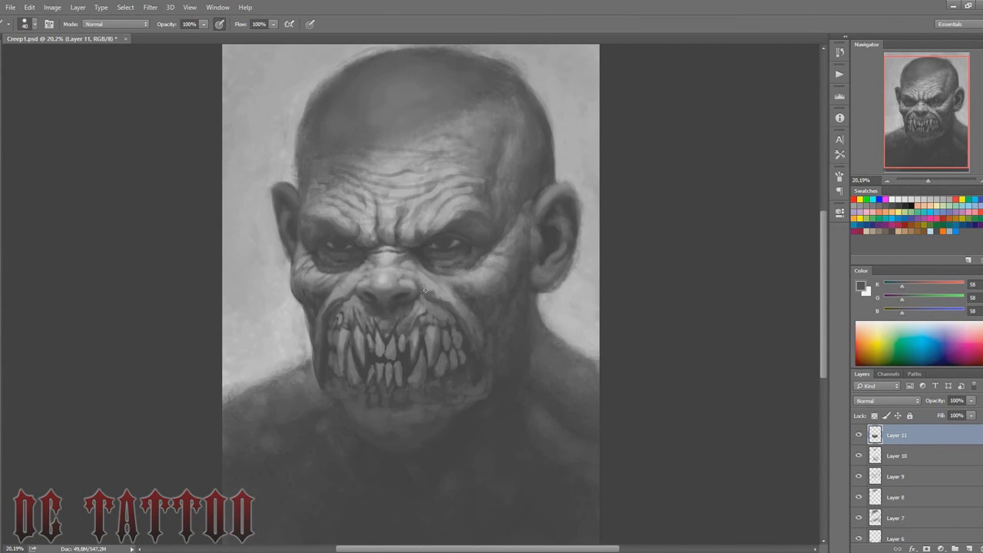
left_click(396, 321, "alt")
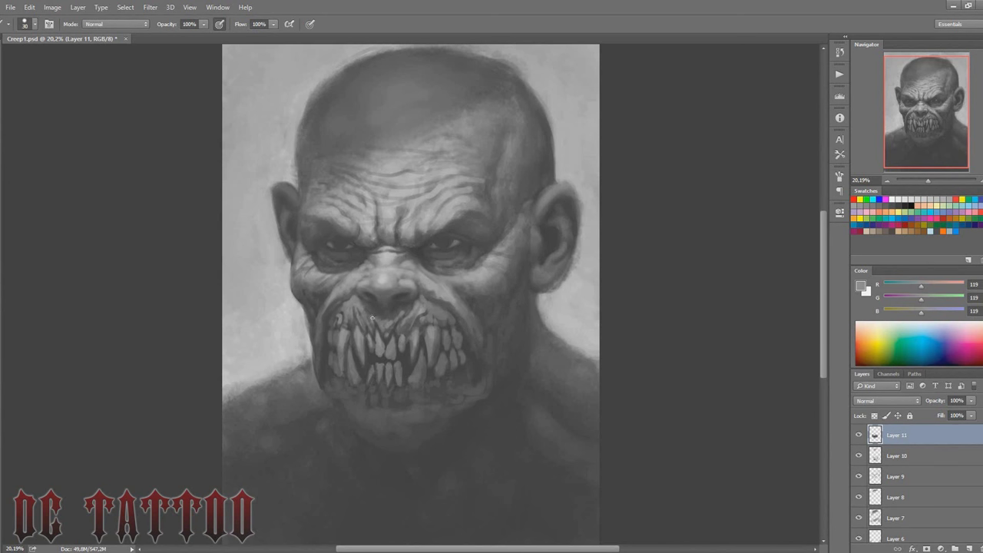
left_click(353, 314, "alt")
key("bracketright")
left_click(417, 327, "alt")
Keep sampling darker and lighter skin greys around the mouth and face.
key("bracketleft")
key("bracketleft")
left_click(457, 322, "alt")
key("bracketright")
key("bracketright")
key("bracketright")
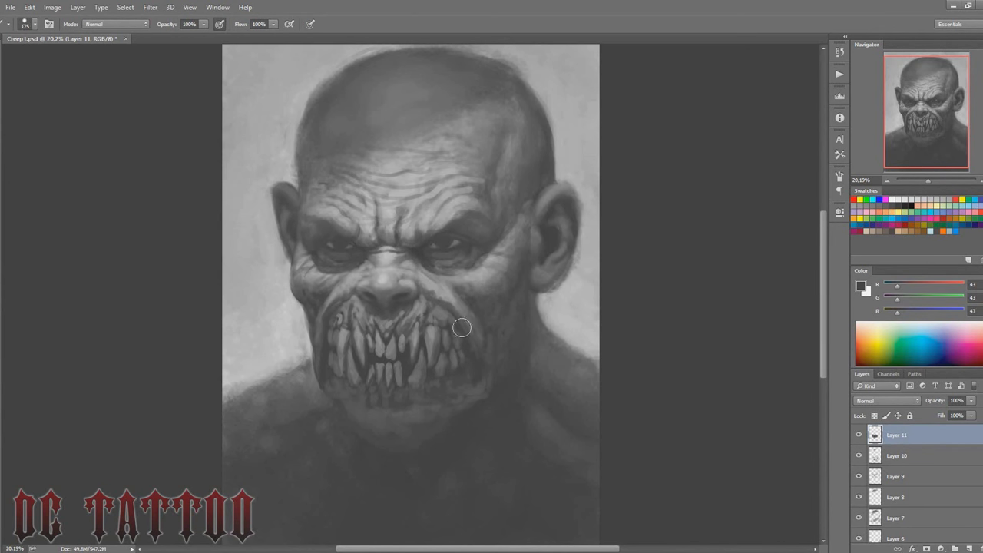
left_click(314, 372, "alt")
key("bracketleft")
key("bracketleft")
key("bracketleft")
key("bracketright")
key("bracketright")
key("bracketright")
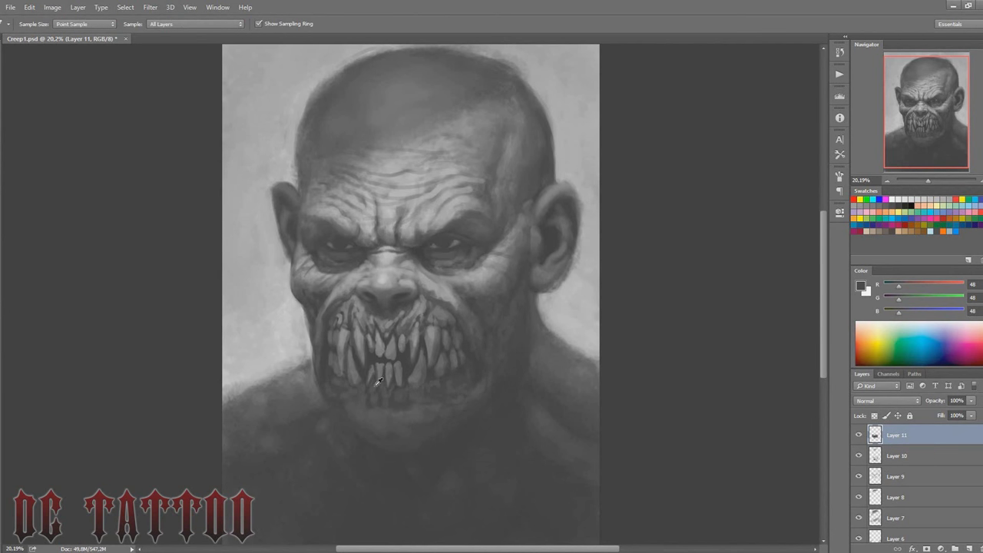
left_click(402, 371, "alt")
key("bracketleft")
key("bracketleft")
key("bracketleft")
left_click(339, 335, "alt")
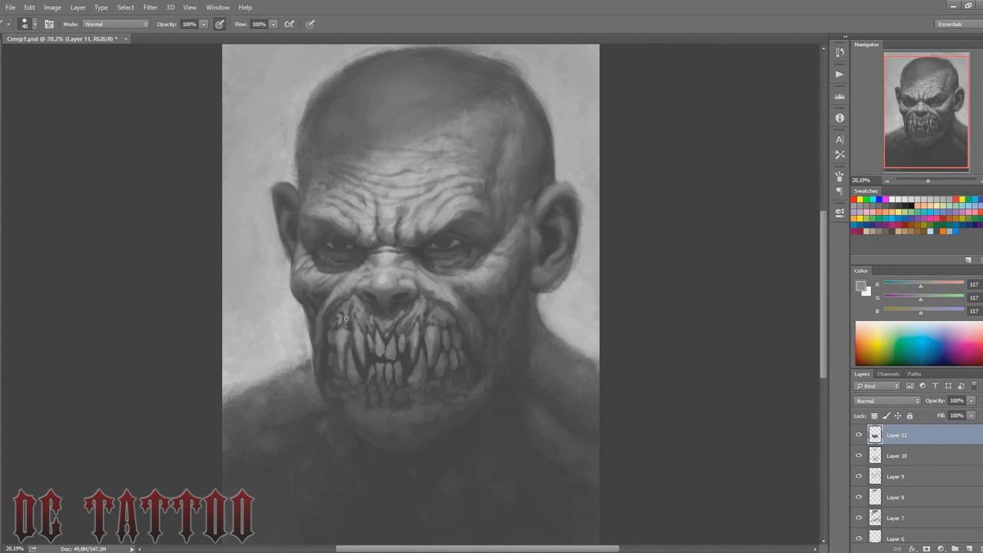
key("bracketright")
left_click(342, 307, "alt")
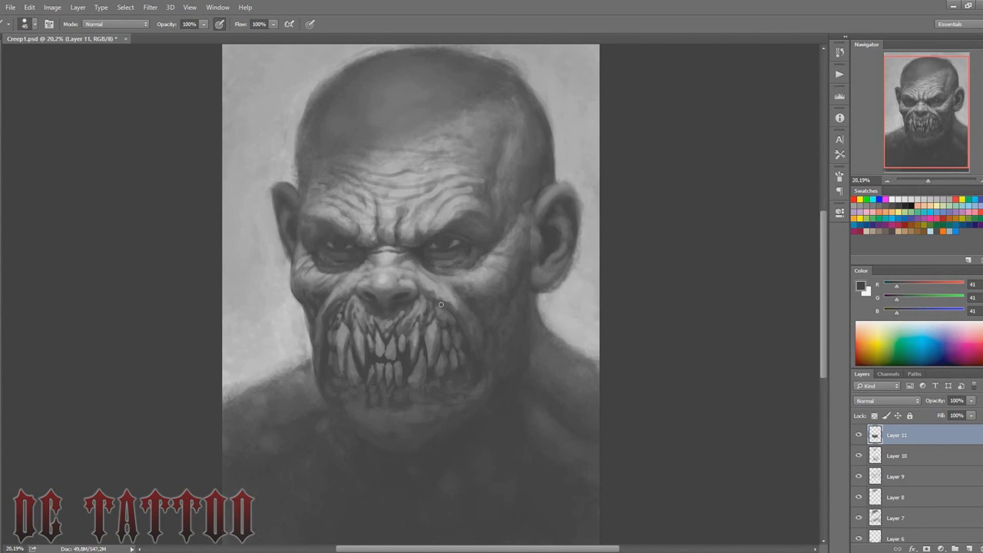
left_click(334, 300, "alt")
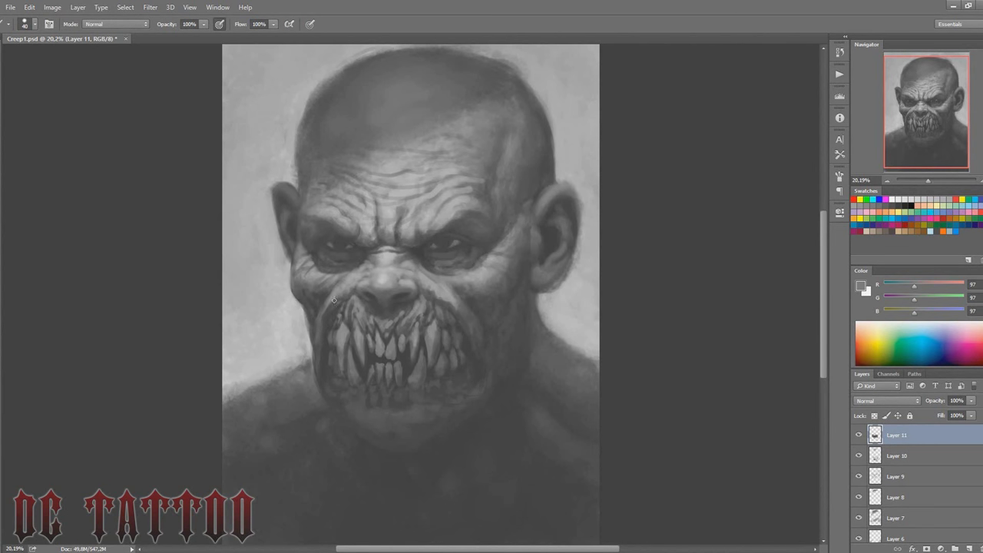
left_click(356, 302, "alt")
key("bracketleft")
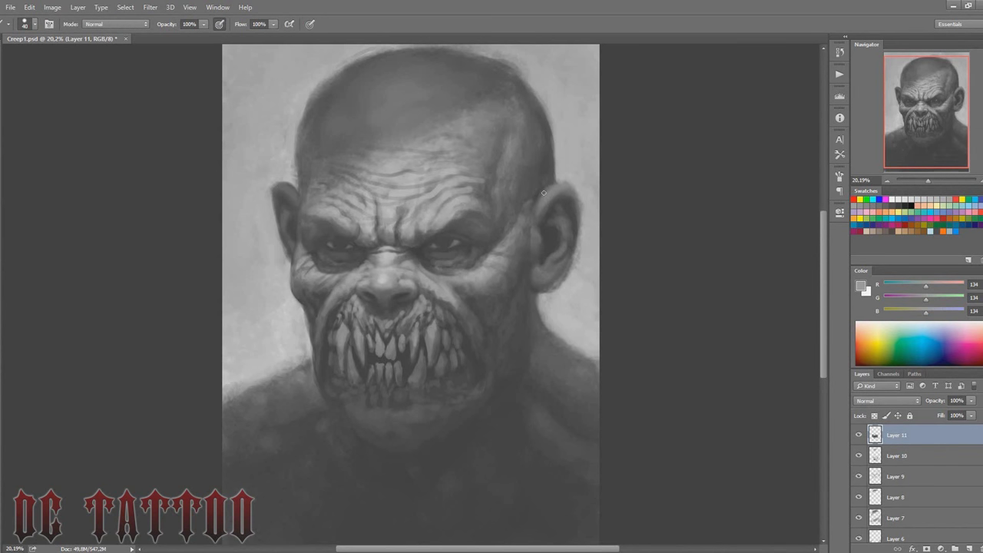
Paint light strokes on the right ear and dark strokes and dabs along its edge.
left_click(556, 277, "alt")
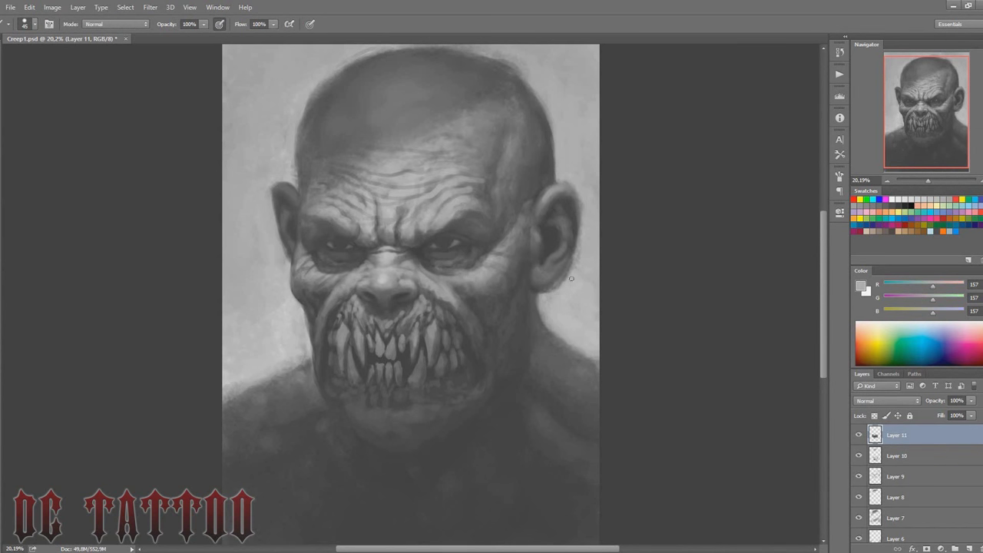
left_click_drag(556, 284, 565, 231)
left_click(529, 293, "alt")
key("bracketright")
key("bracketright")
key("bracketright")
key("bracketleft")
key("bracketleft")
key("bracketleft")
left_click(539, 293, "alt")
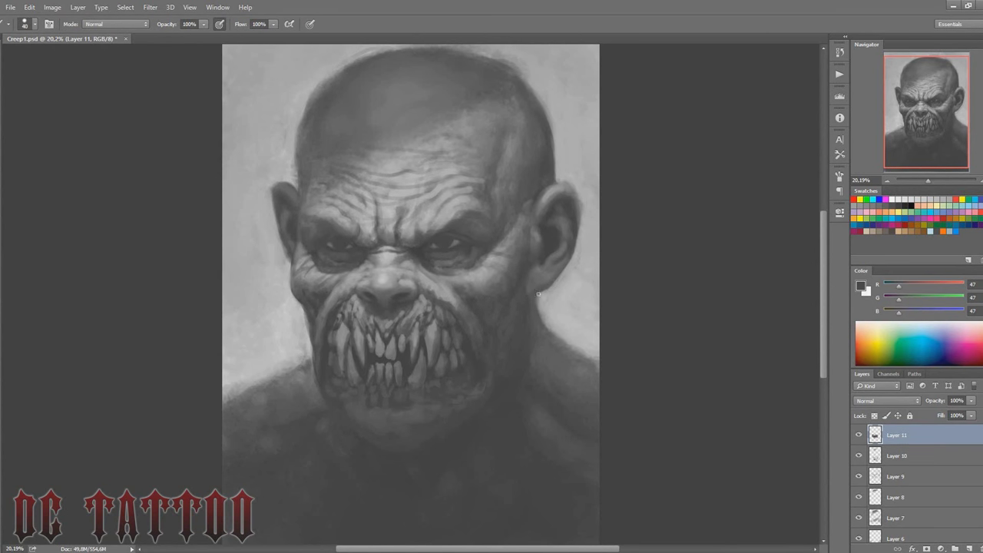
mouse_move(578, 219)
left_mouse_down()
mouse_move(573, 188)
mouse_move(548, 203)
left_mouse_up()
left_click(561, 184, "alt")
left_click(576, 219)
left_click(547, 192, "alt")
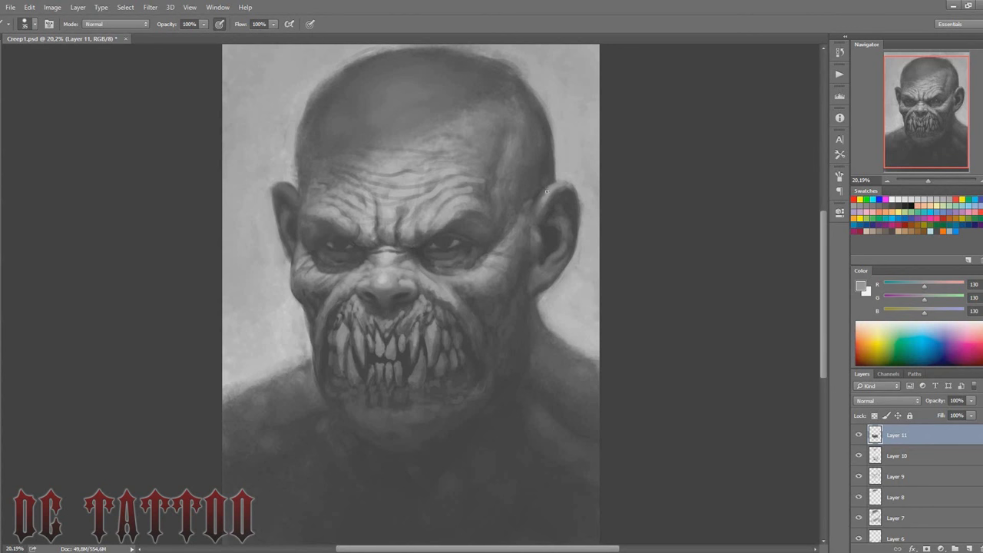
Toggle the fangs layer to compare, then dab dark paint below the mouth.
left_click(287, 202, "alt")
left_click_drag(289, 201, 277, 187)
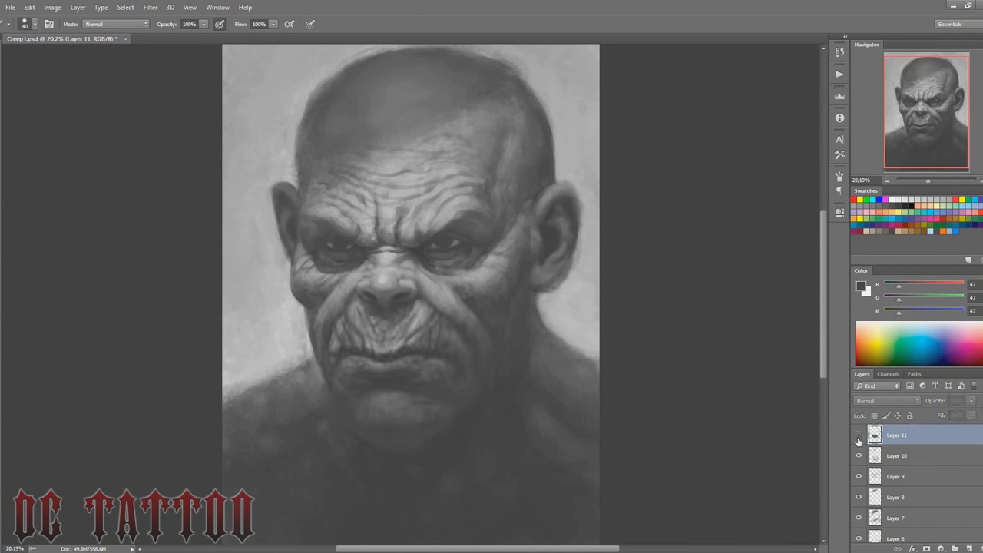
left_click(515, 286, "alt")
left_click(399, 415, "alt")
key("bracketleft")
left_click(402, 401)
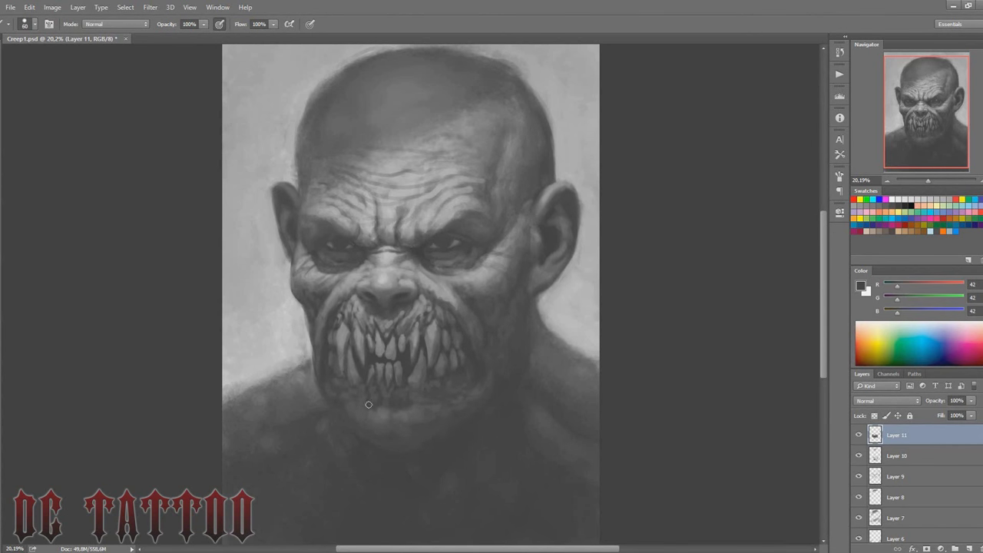
key("bracketright")
key("bracketright")
Sample final tooth greys, save Creep1.psd, and add a new layer above Layer 11.
left_click(434, 327, "alt")
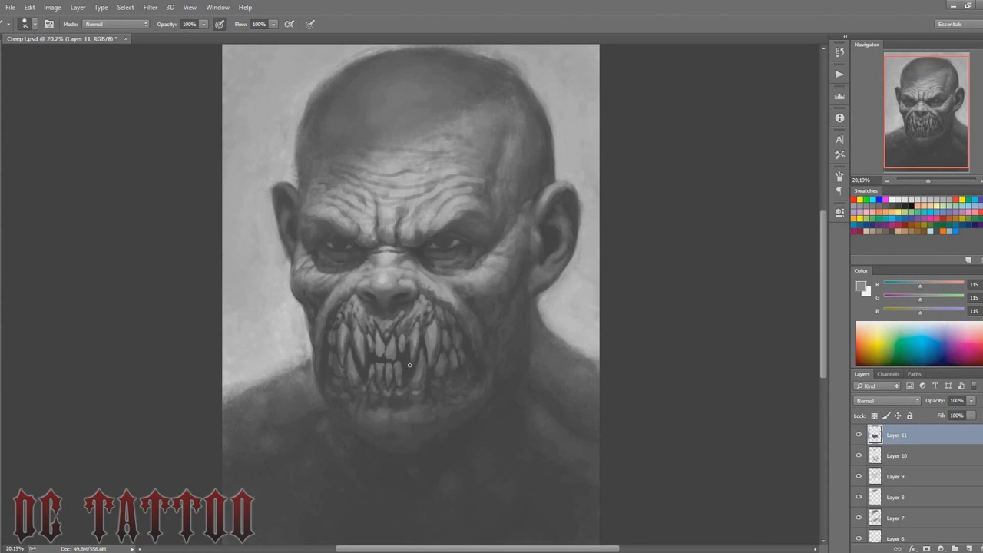
key("bracketleft")
left_click(433, 396, "alt")
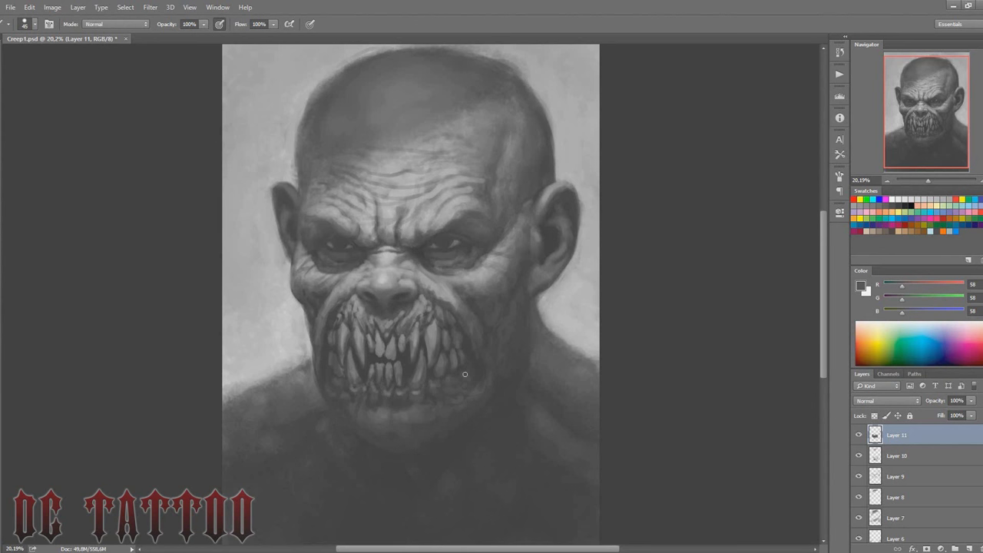
left_click(328, 361, "alt")
key("bracketright")
key("bracketright")
key("bracketright")
left_click(462, 333, "alt")
key("bracketright")
key("bracketright")
key("bracketright")
key("bracketleft")
key("bracketleft")
left_click(342, 315, "alt")
key("ctrl+shift+alt+n")
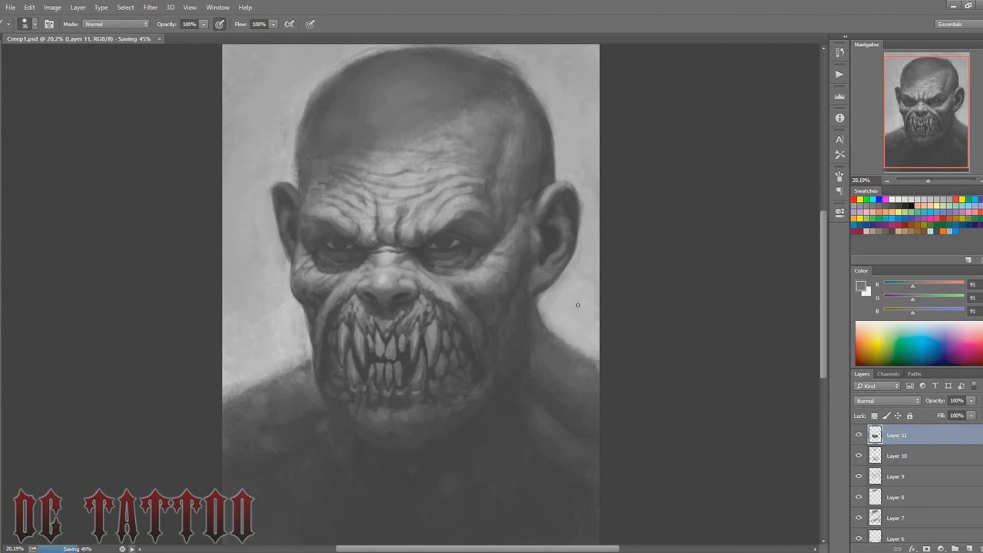
left_click(887, 401)
Set Layer 12 to Soft Light and wash light blue (125,167,217) over the head, face and body.
left_click(867, 296)
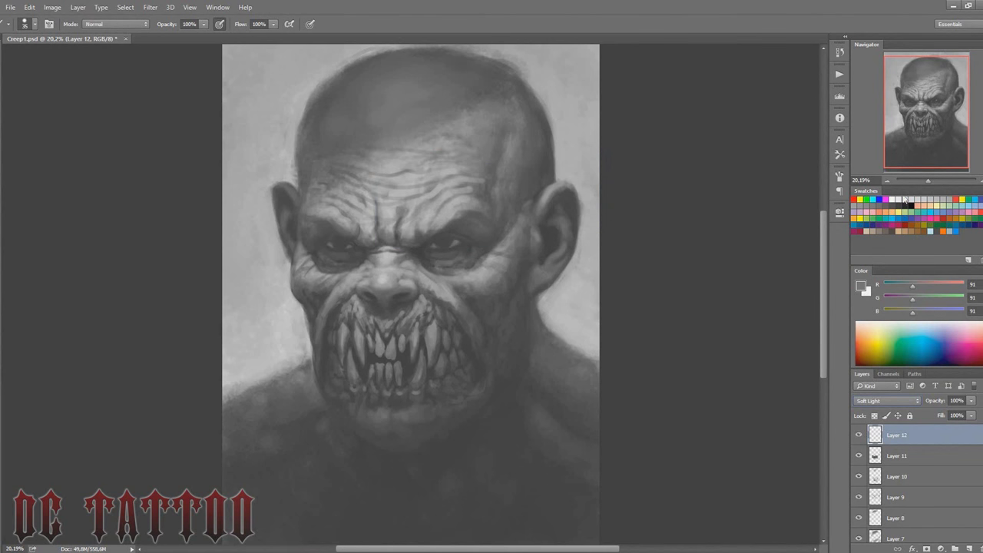
left_click(979, 204)
mouse_move(427, 180)
left_mouse_down()
mouse_move(467, 146)
mouse_move(333, 207)
left_mouse_up()
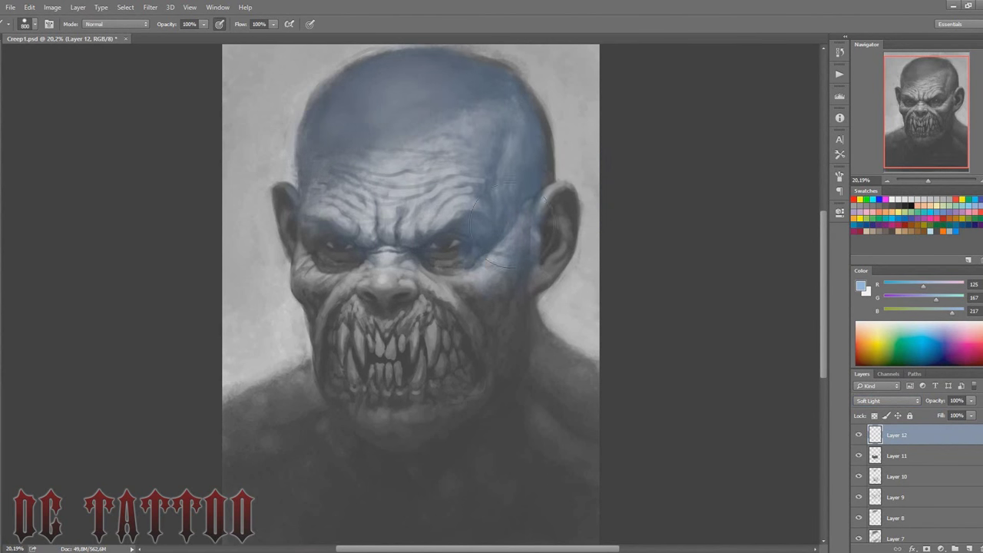
mouse_move(525, 238)
left_mouse_down()
mouse_move(308, 227)
mouse_move(430, 376)
mouse_move(527, 290)
left_mouse_up()
key("bracketright")
key("bracketright")
key("bracketright")
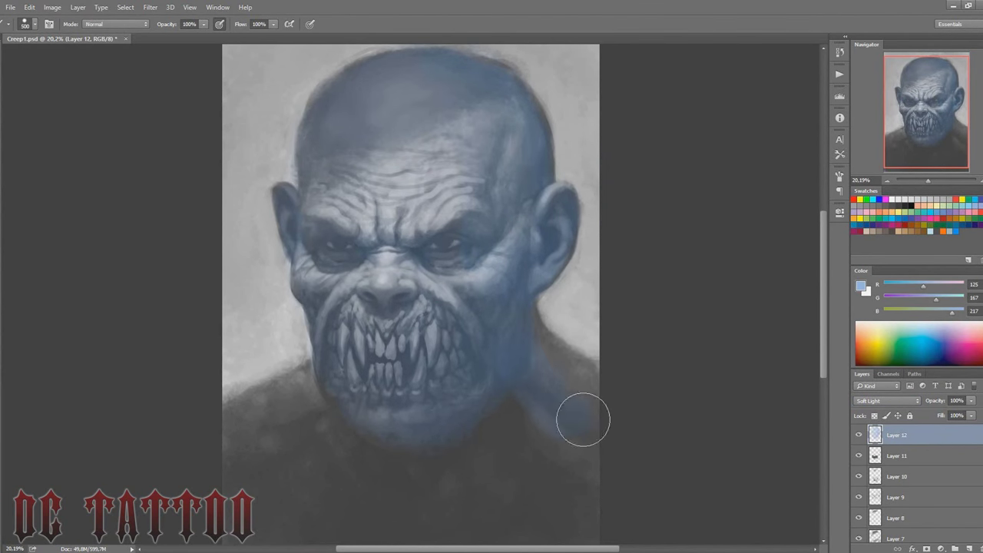
mouse_move(581, 417)
left_mouse_down()
mouse_move(306, 530)
mouse_move(246, 415)
left_mouse_up()
key("bracketleft")
key("bracketleft")
key("bracketleft")
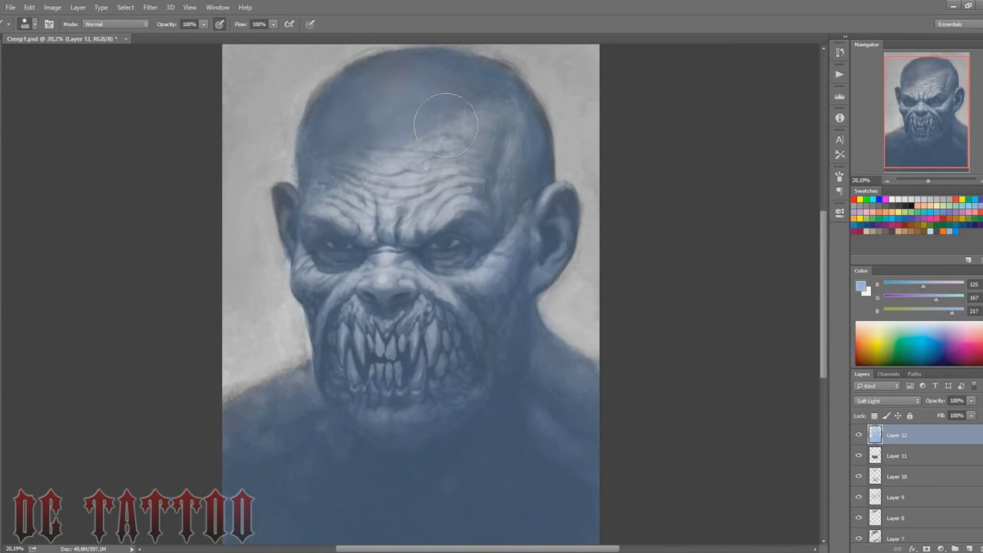
left_click_drag(350, 95, 478, 84)
left_click_drag(540, 382, 530, 381)
key("bracketright")
key("bracketright")
key("bracketright")
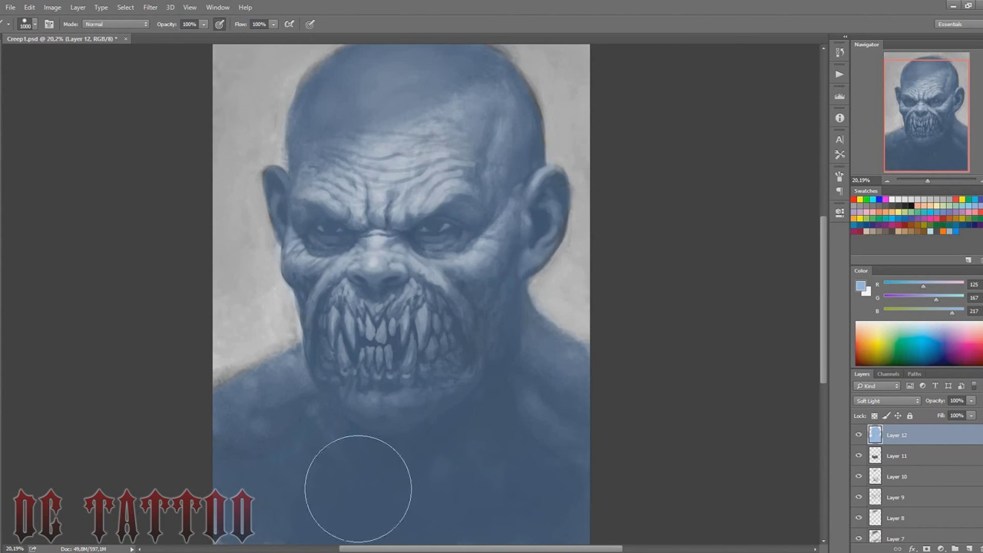
Add a Photo Filter adjustment layer, browsing filters and keeping Warming Filter (85).
left_click(926, 549)
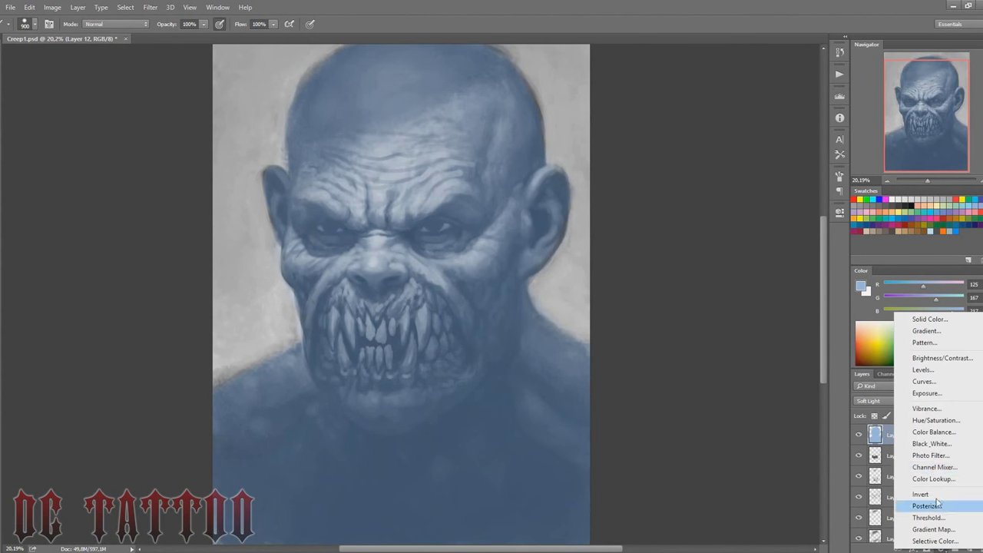
left_click(884, 446)
scroll(725, 238, "down", 11)
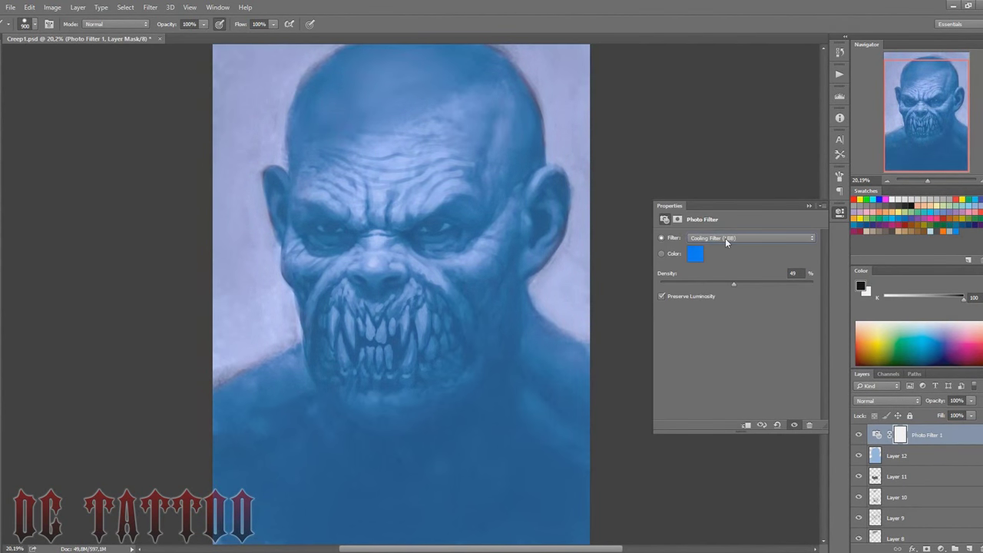
scroll(725, 238, "up", 3)
scroll(725, 238, "down", 3)
scroll(724, 238, "down", 2)
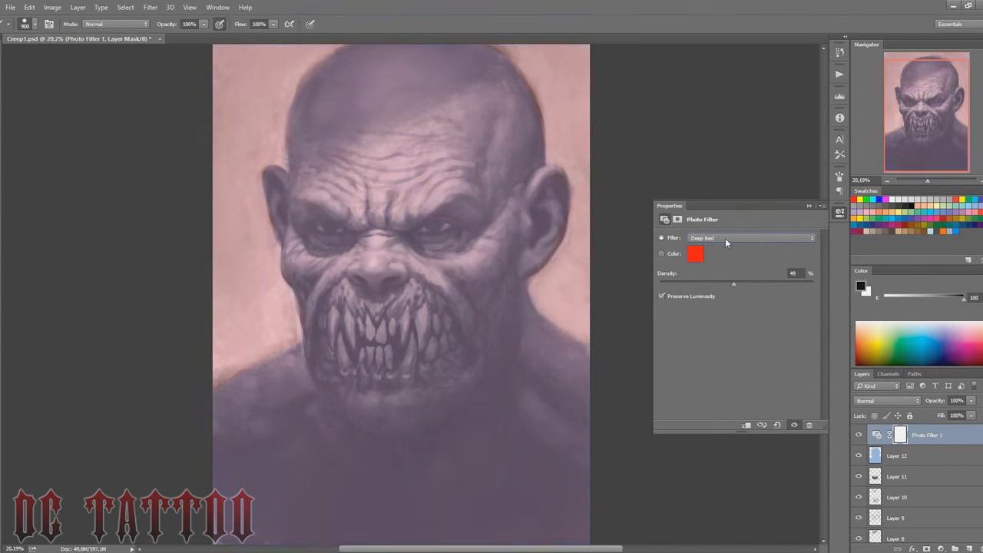
scroll(725, 238, "up", 3)
scroll(725, 238, "up", 2)
scroll(725, 238, "up", 8)
Blend the Photo Filter as Overlay at 43% opacity.
left_click(840, 212)
scroll(877, 399, "down", 2)
scroll(878, 400, "down", 6)
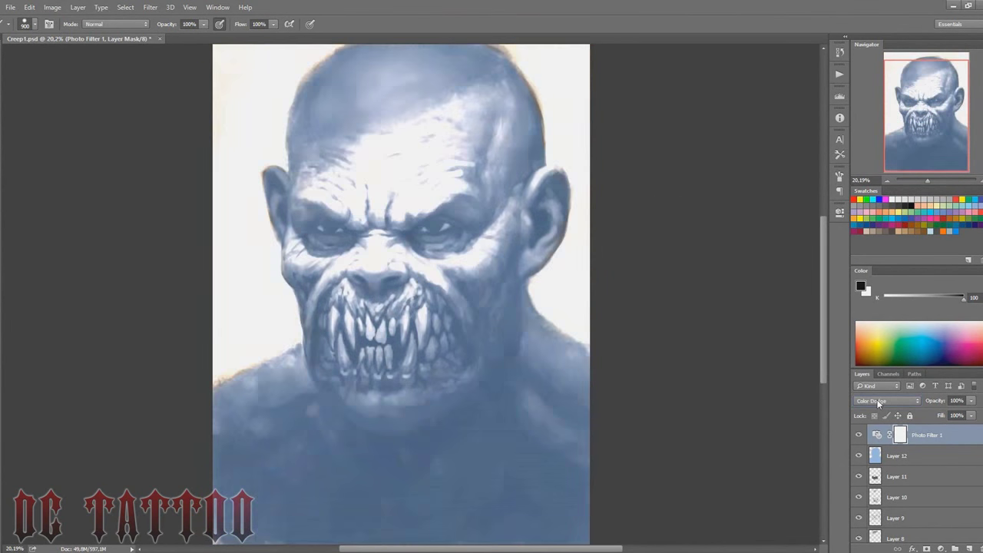
scroll(877, 399, "down", 4)
key("4")
key("3")
key("ctrl+shift+alt+n")
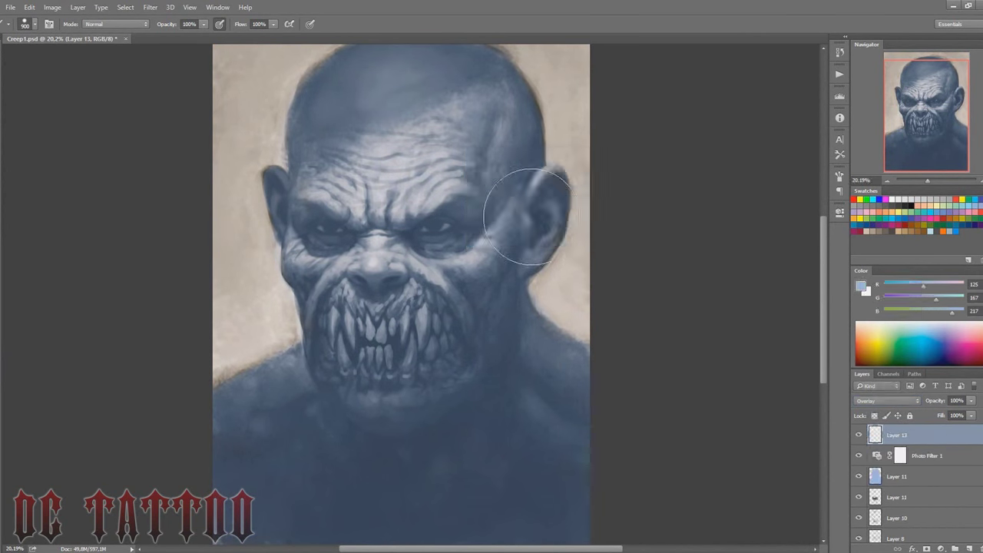
Set Layer 13 to Color and paint the mouth and teeth orange-red, then pick tan and purple-blue.
left_click(887, 400)
mouse_move(347, 304)
left_mouse_down()
mouse_move(355, 315)
mouse_move(425, 299)
left_mouse_up()
left_click(867, 386)
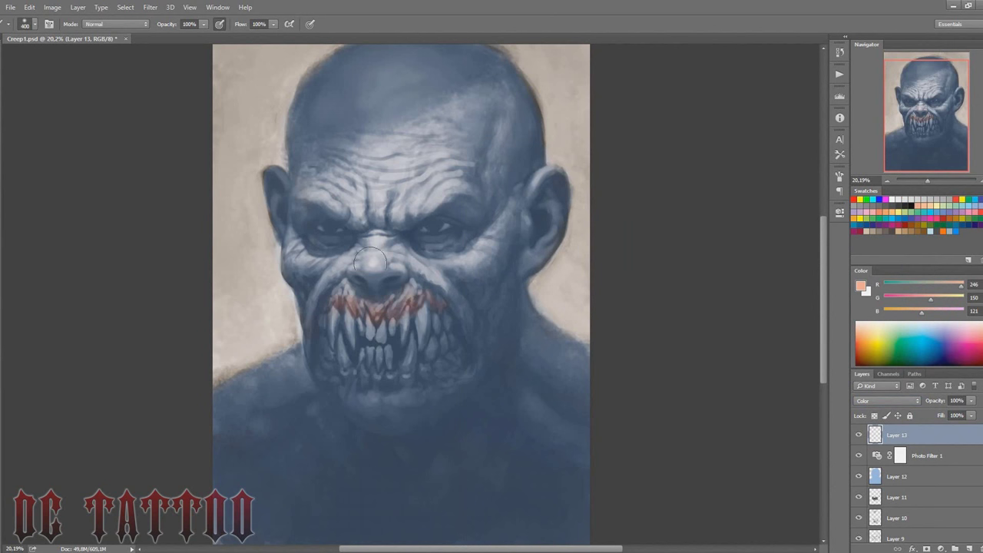
key("bracketleft")
left_click_drag(334, 350, 328, 361)
key("bracketright")
key("bracketright")
mouse_move(432, 378)
left_mouse_down()
mouse_move(337, 299)
mouse_move(378, 371)
mouse_move(339, 338)
left_mouse_up()
left_click(906, 227)
key("bracketleft")
key("bracketleft")
key("bracketleft")
left_click(915, 221)
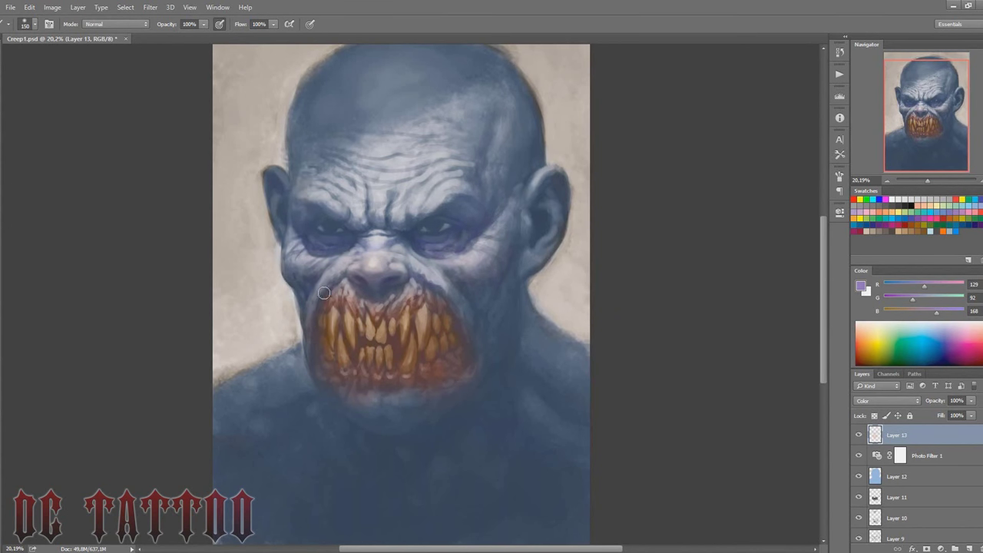
Brush teal and warm peach colour washes over the monster, working the peach around the eye.
left_click(521, 272, "alt")
key("bracketright")
key("bracketright")
key("bracketright")
key("bracketleft")
key("bracketleft")
key("bracketleft")
left_click(910, 203)
key("bracketright")
key("bracketright")
key("bracketright")
key("bracketleft")
key("bracketleft")
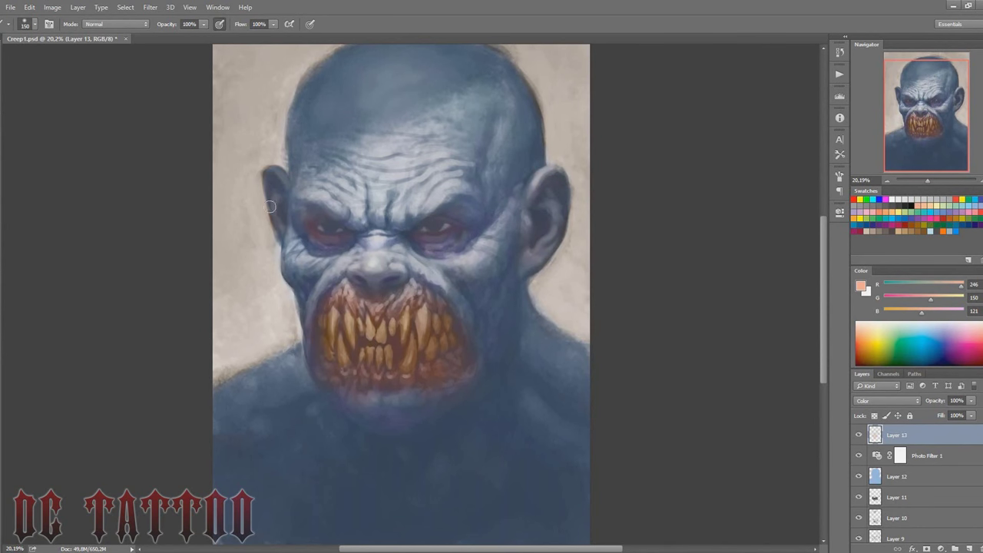
key("bracketright")
key("bracketright")
key("bracketright")
key("bracketright")
scroll(347, 423, "down", 2)
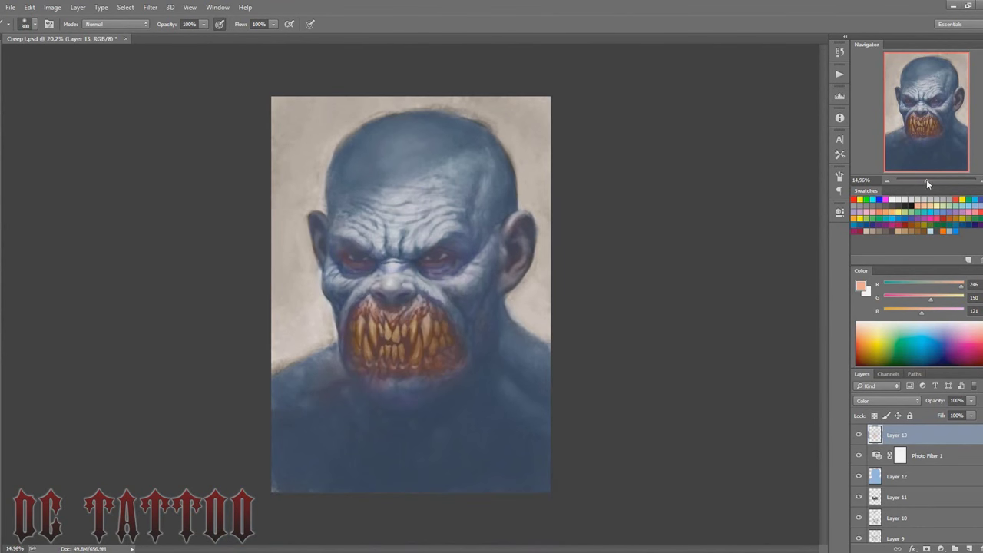
Add purple-blue and brown tints to the mouth and chest, save, and select all layers.
left_click(922, 199)
key("bracketleft")
key("bracketleft")
key("bracketleft")
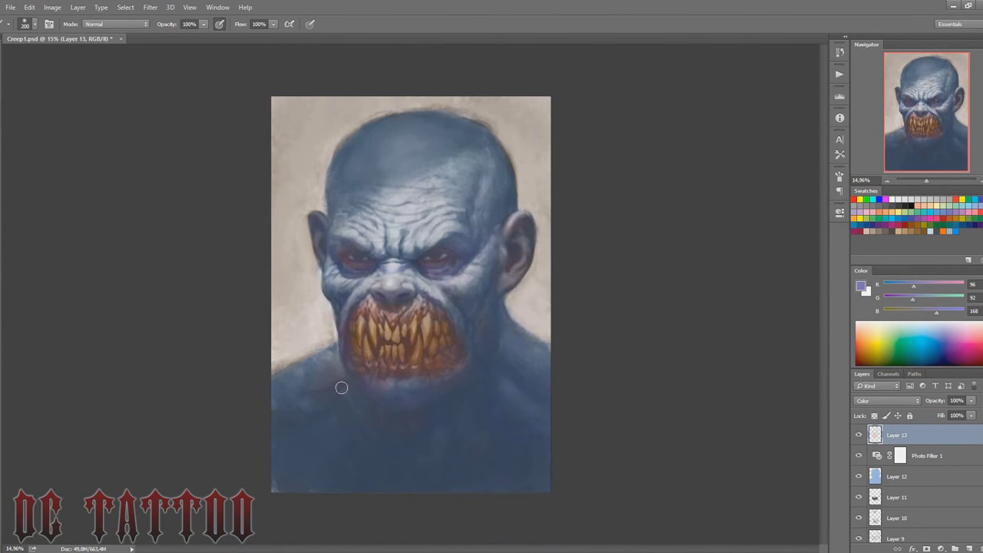
key("bracketleft")
key("bracketleft")
key("bracketleft")
key("bracketleft")
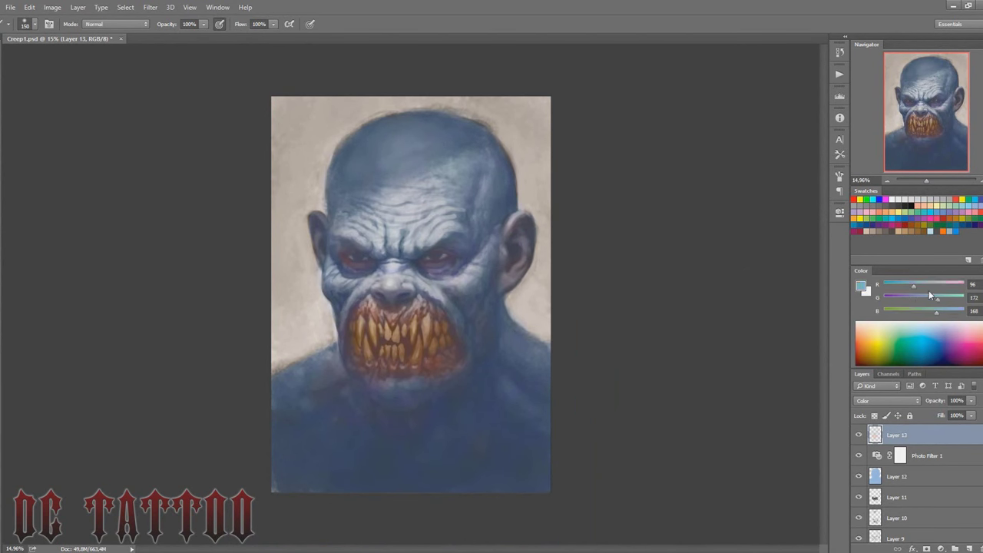
left_click(426, 182, "alt")
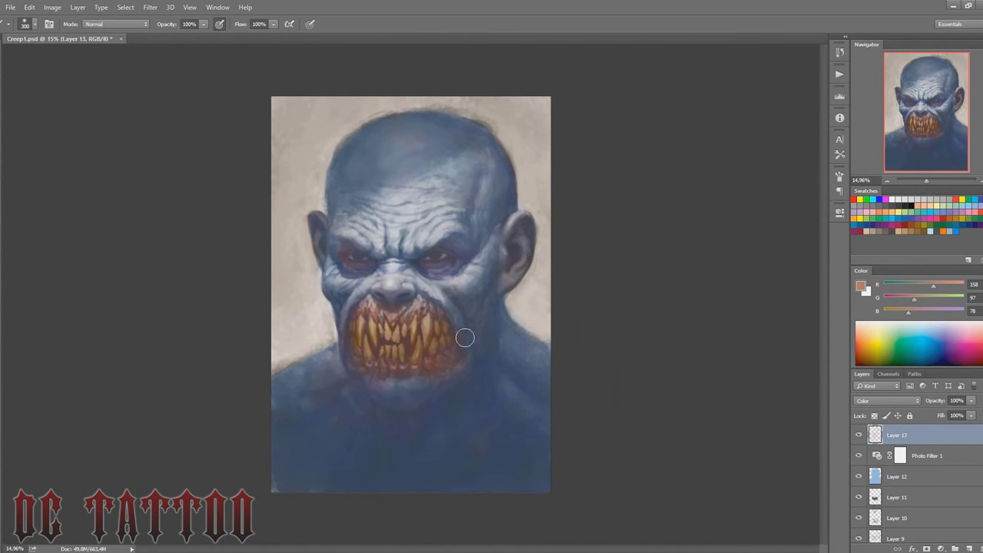
key("bracketright")
key("bracketleft")
key("bracketleft")
key("ctrl+s")
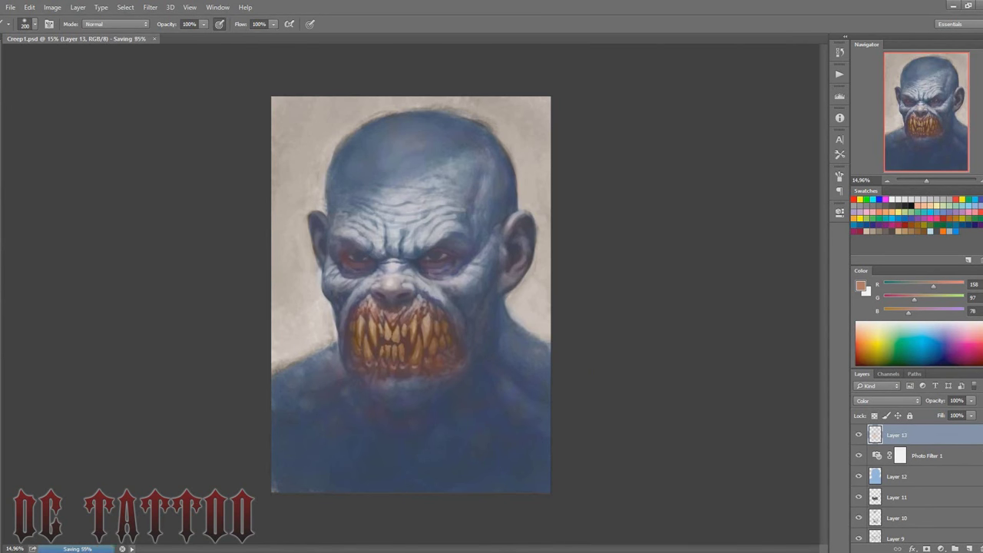
key("ctrl+alt+a")
Scale the whole image to about 114%, paint the background warm beige, and compare by toggling Layer 13.
key("ctrl+t")
mouse_move(272, 492)
left_mouse_down()
mouse_move(241, 521)
mouse_move(261, 495)
left_mouse_up()
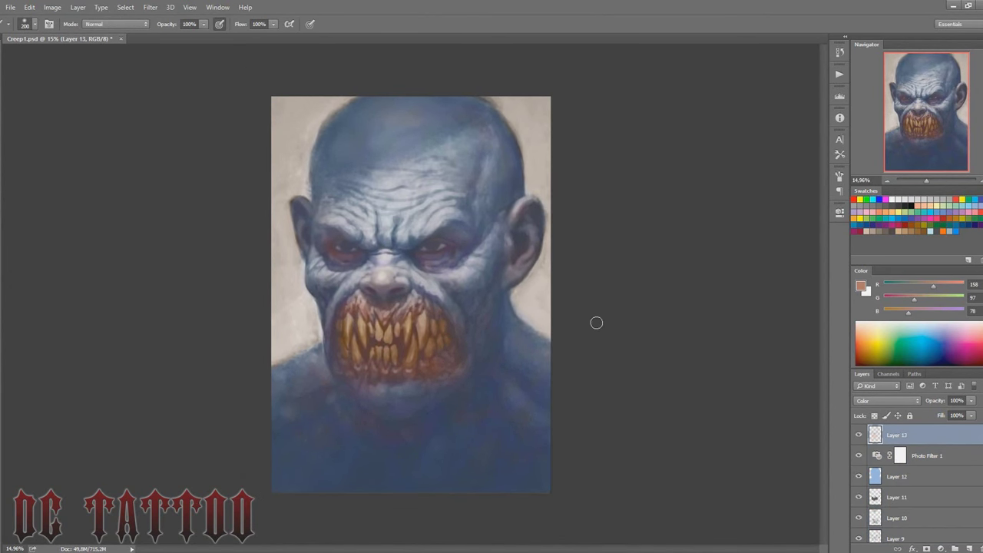
left_click_drag(549, 320, 501, 100)
left_click_drag(285, 241, 282, 352)
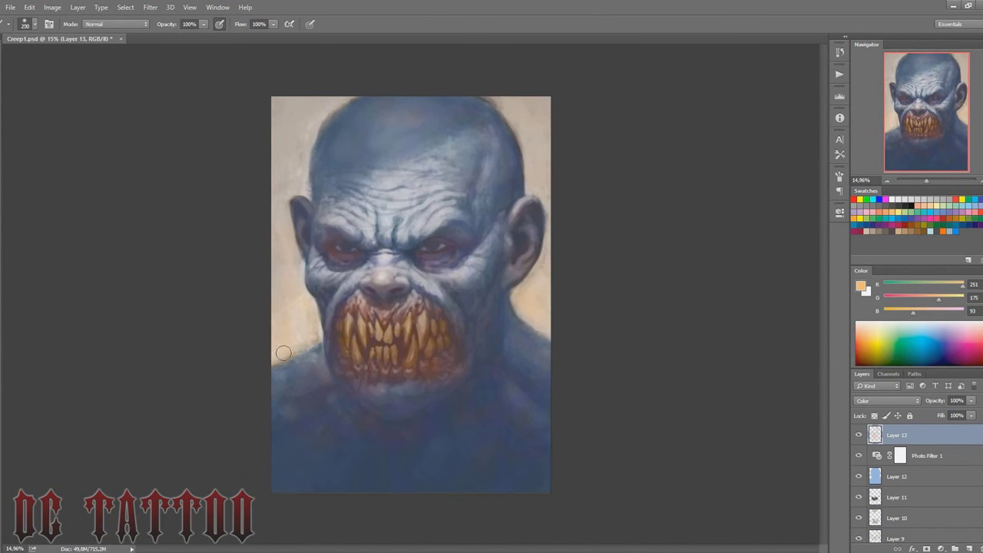
key("bracketleft")
key("bracketleft")
key("bracketleft")
left_click(859, 435)
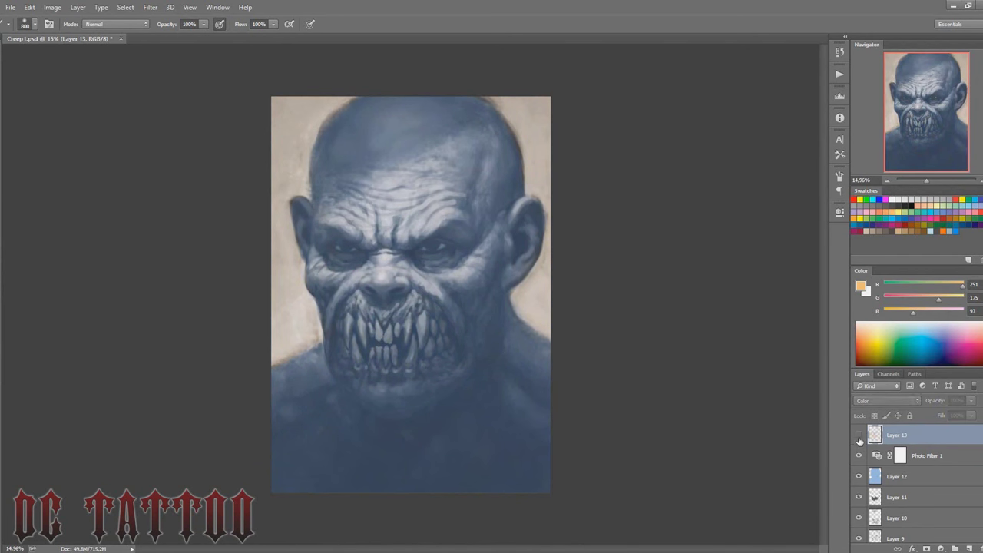
left_click(858, 435)
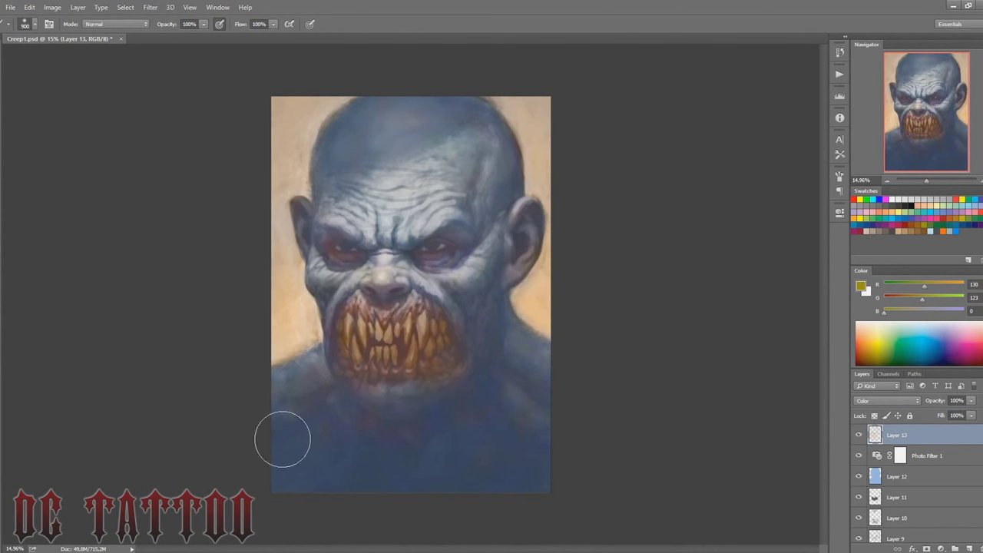
Paint green and yellow-green irises using sampled mouth colours, then add a new layer.
key("bracketleft")
key("bracketleft")
key("bracketleft")
left_click(398, 328, "alt")
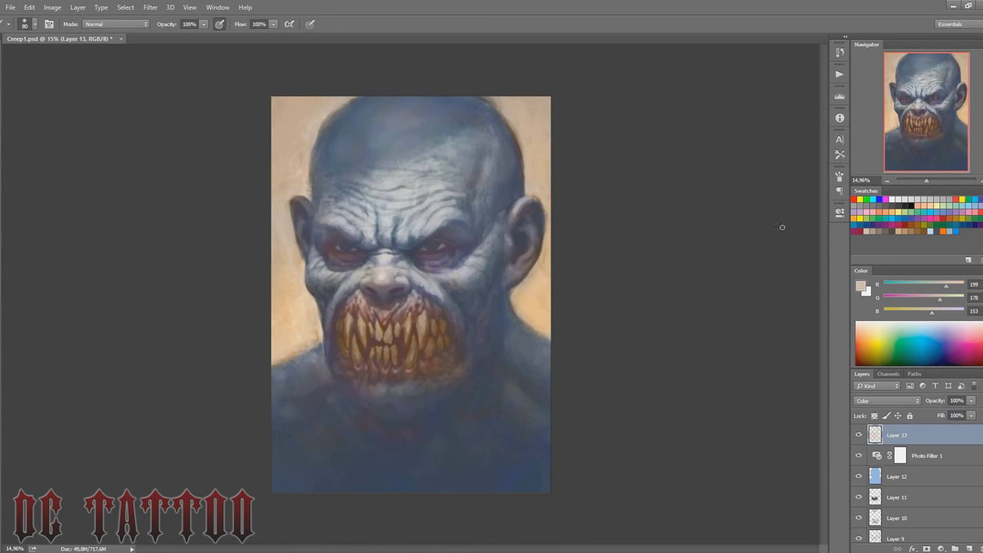
left_click(915, 206)
key("bracketleft")
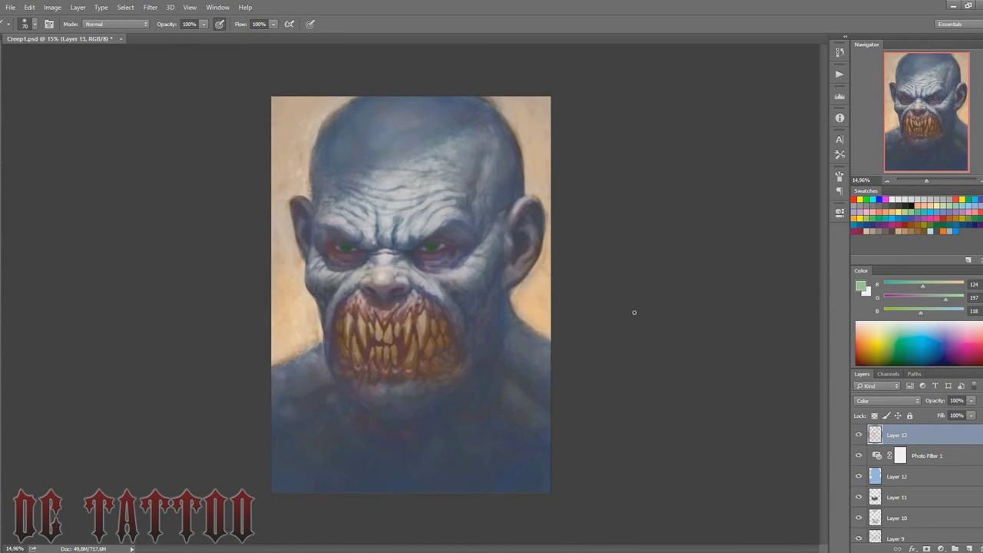
left_click(871, 206)
left_click(400, 340, "alt")
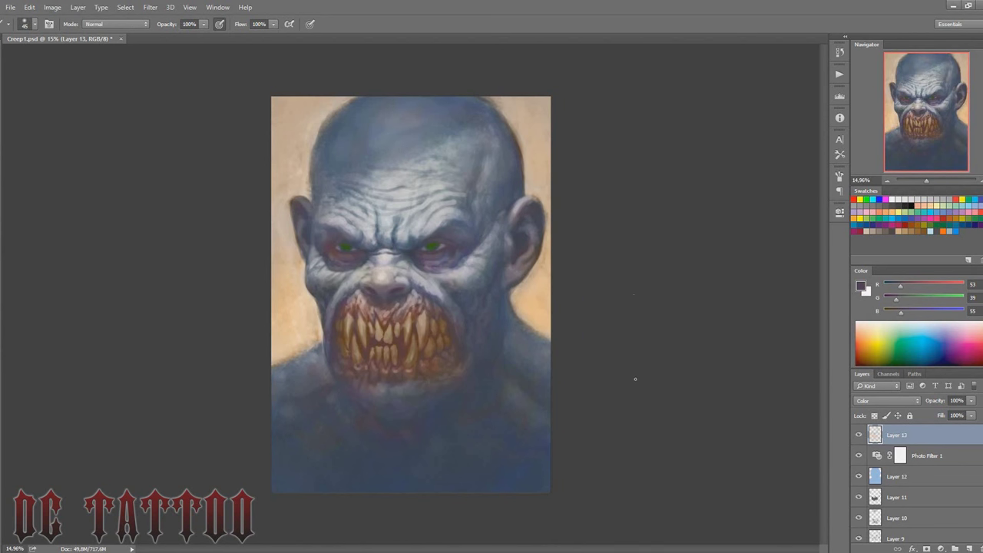
key("ctrl+shift+n")
key("Return")
Set Layer 14 to Overlay and darken the lower body and chest with neutral grey.
left_click(887, 400)
left_click(884, 305)
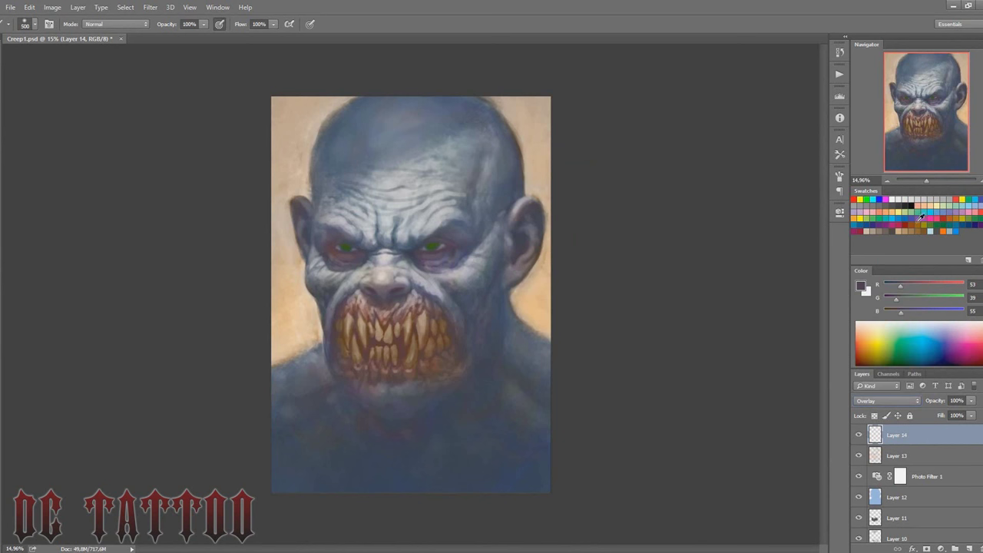
left_click(368, 339, "alt")
left_click_drag(450, 380, 446, 450)
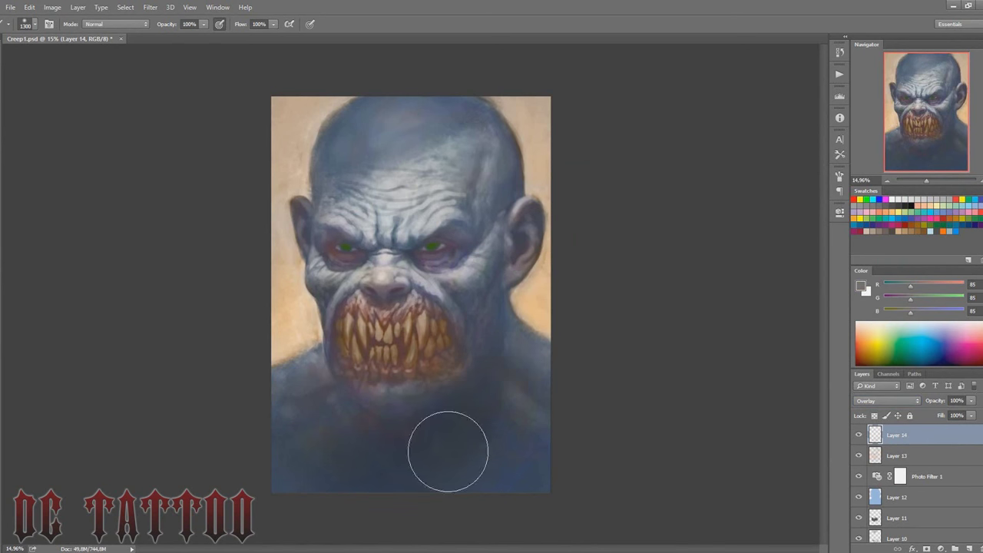
key("bracketleft")
key("bracketleft")
key("bracketleft")
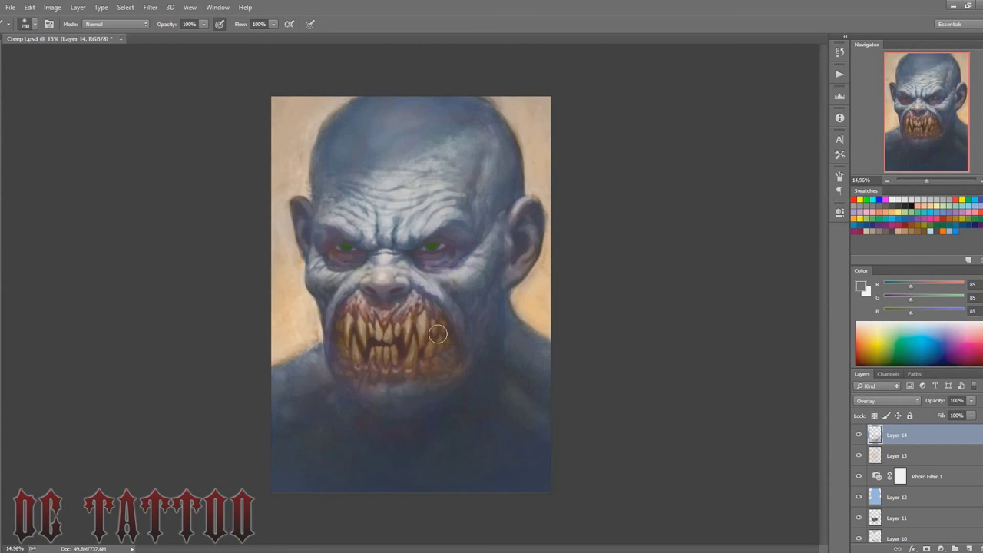
key("bracketright")
key("bracketright")
key("bracketright")
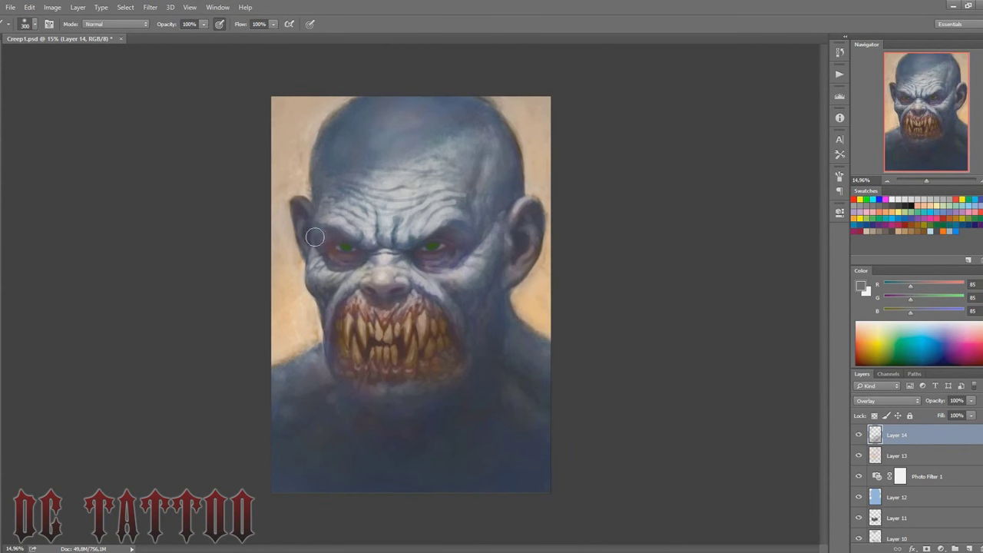
key("bracketleft")
key("bracketleft")
key("bracketleft")
Mirror the canvas to check the drawing, save, zoom in on the face, and start a new layer.
key("ctrl+shift+h")
key("ctrl+s")
left_click_drag(926, 181, 927, 181)
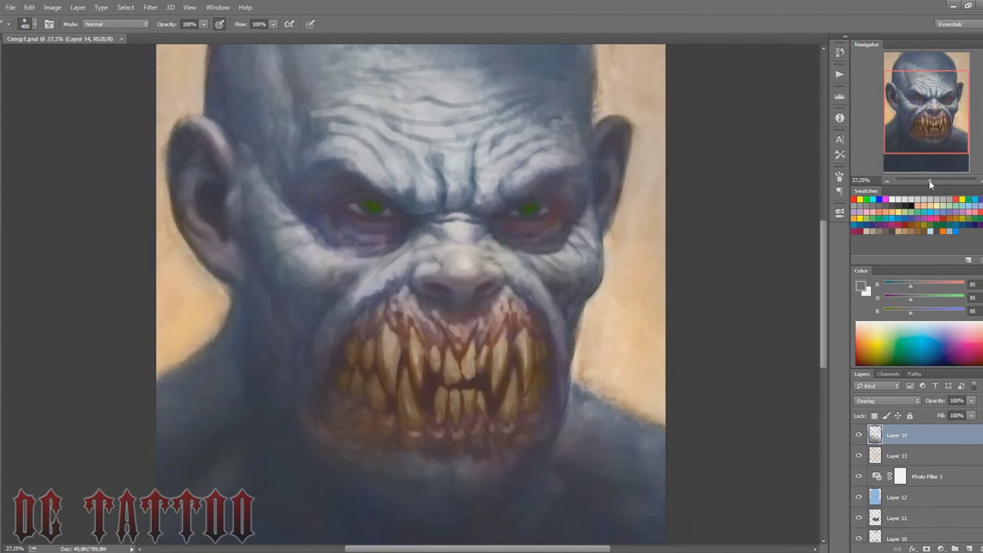
key("ctrl+shift+n")
Create Layer 15 and shade the neck with sampled dark and light blue-greys.
key("Return")
left_click(562, 417, "alt")
key("bracketleft")
key("bracketleft")
key("bracketleft")
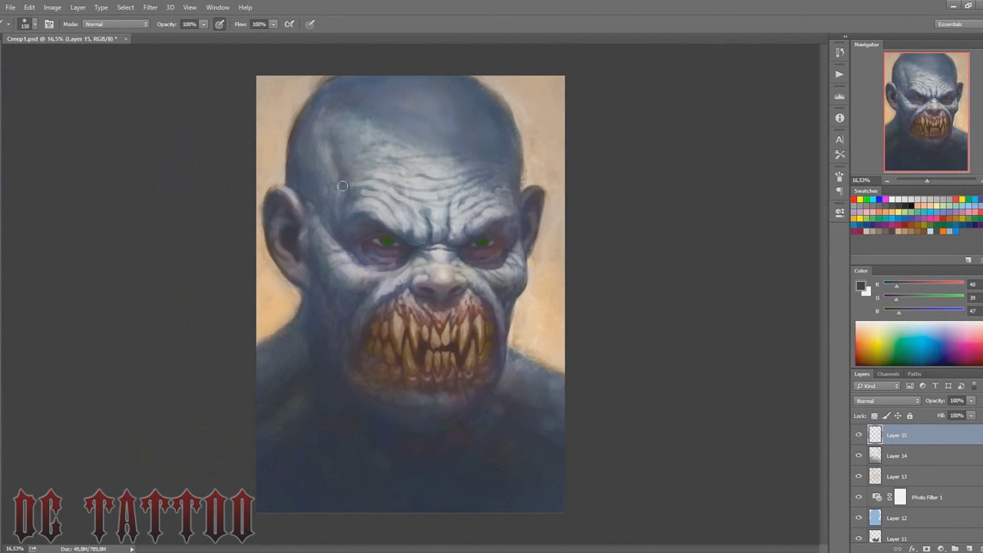
key("bracketleft")
key("bracketleft")
key("bracketleft")
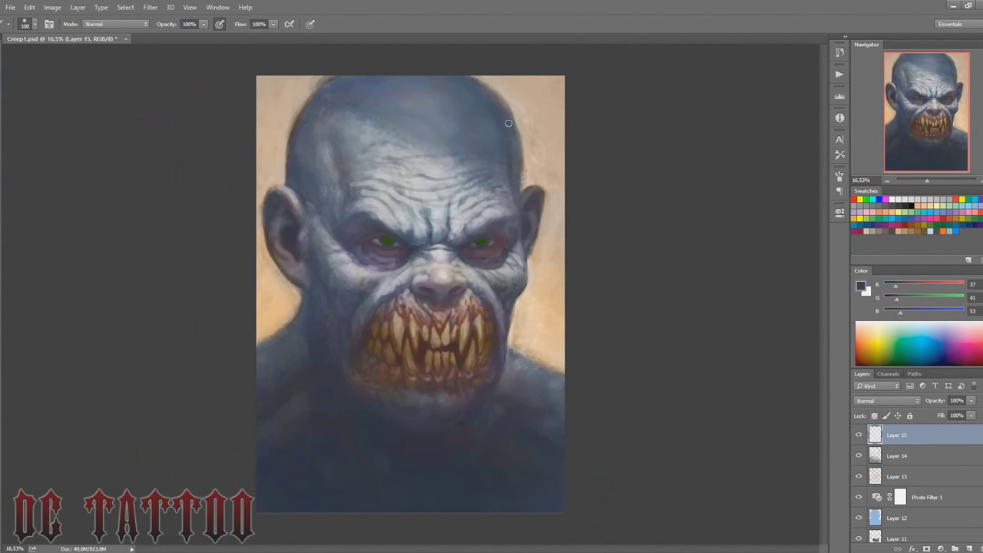
left_click(470, 266, "alt")
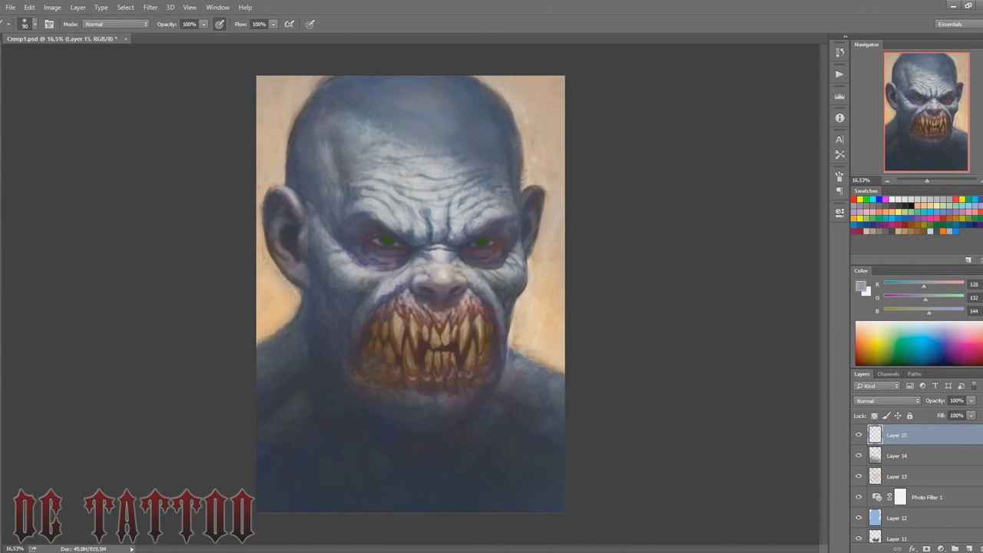
left_click(529, 438, "alt")
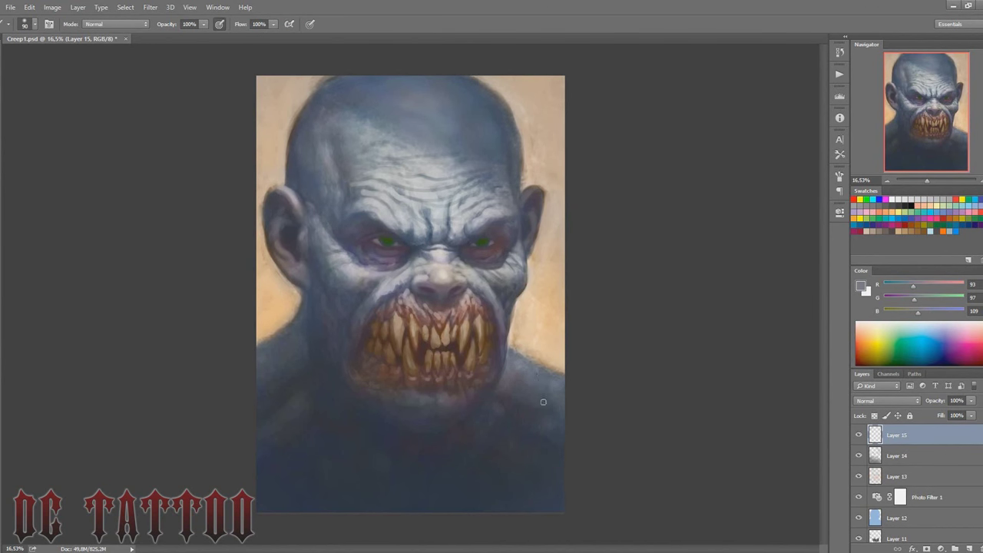
left_click(309, 360, "alt")
key("bracketright")
key("bracketright")
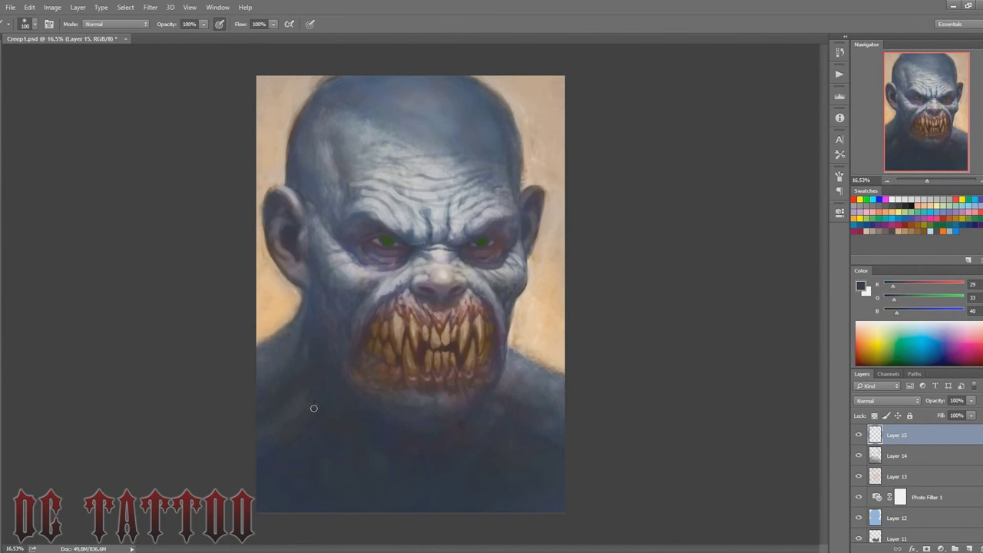
Deepen the shadows along the jaw and shoulders with darker sampled blue-greys.
left_click(283, 384, "alt")
left_click(524, 360, "alt")
key("bracketright")
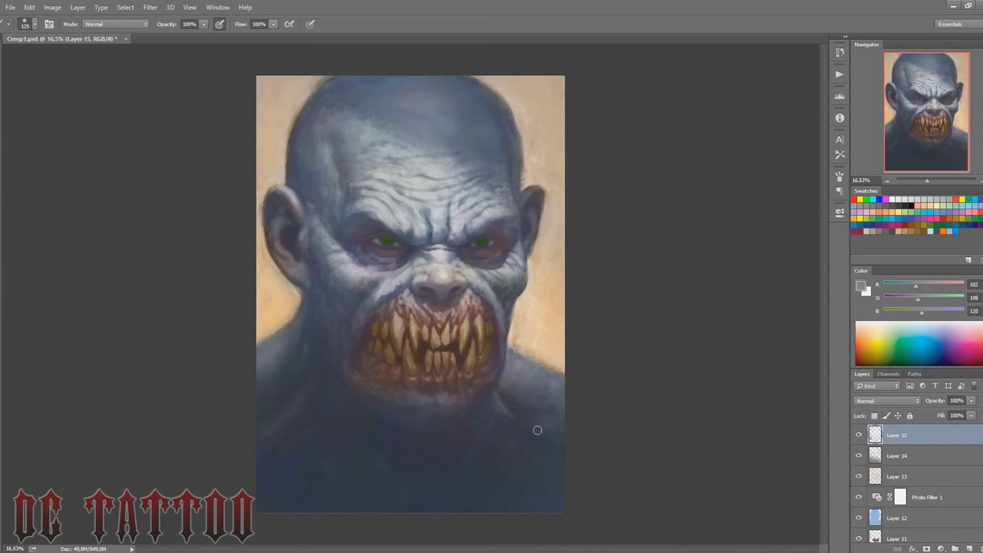
key("bracketright")
left_click(516, 384, "alt")
left_click(498, 416, "alt")
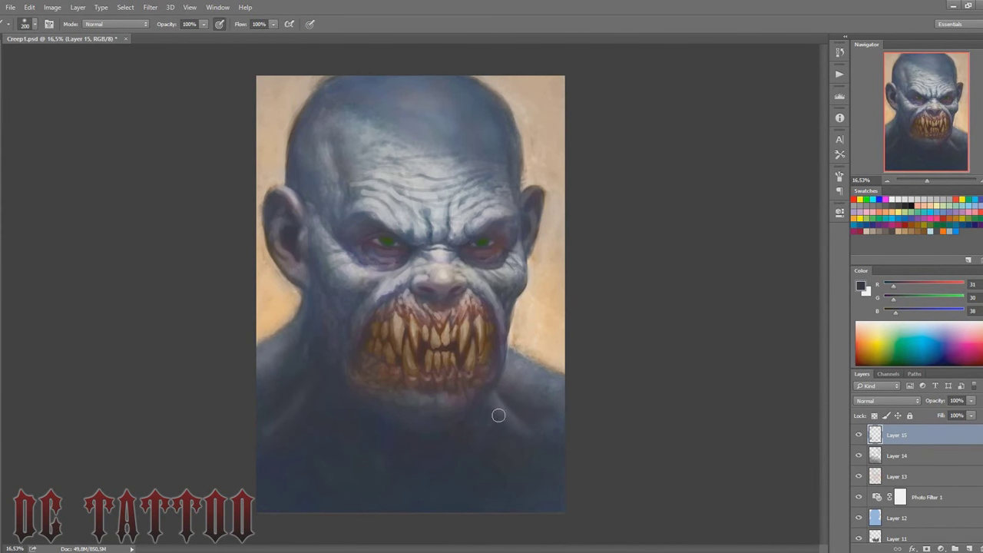
key("bracketright")
key("bracketright")
key("bracketright")
key("bracketleft")
key("bracketleft")
Touch up edges with sampled peach background and grey, then add Layer 16.
left_click(543, 316, "alt")
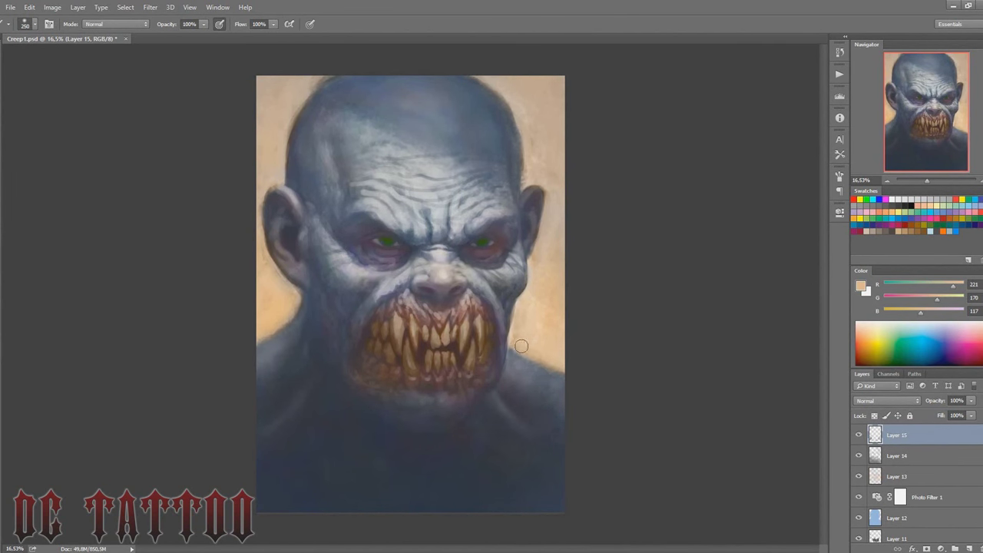
left_click(540, 188, "alt")
key("bracketleft")
key("bracketleft")
key("bracketleft")
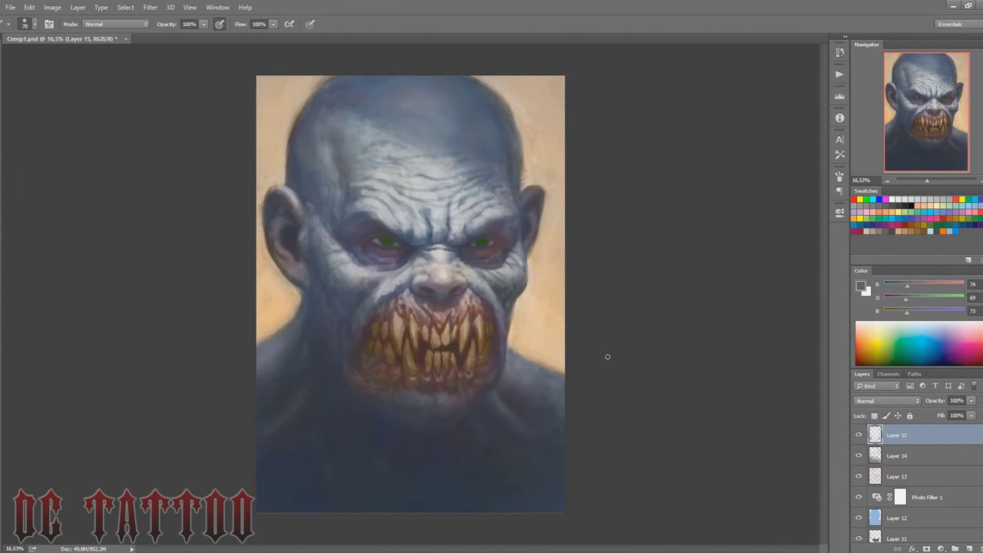
key("ctrl+shift+n")
key("Return")
Zoom in on the monster's mouth and reduce the brush size for detail work.
left_click_drag(936, 182, 945, 182)
scroll(768, 223, "down", 3)
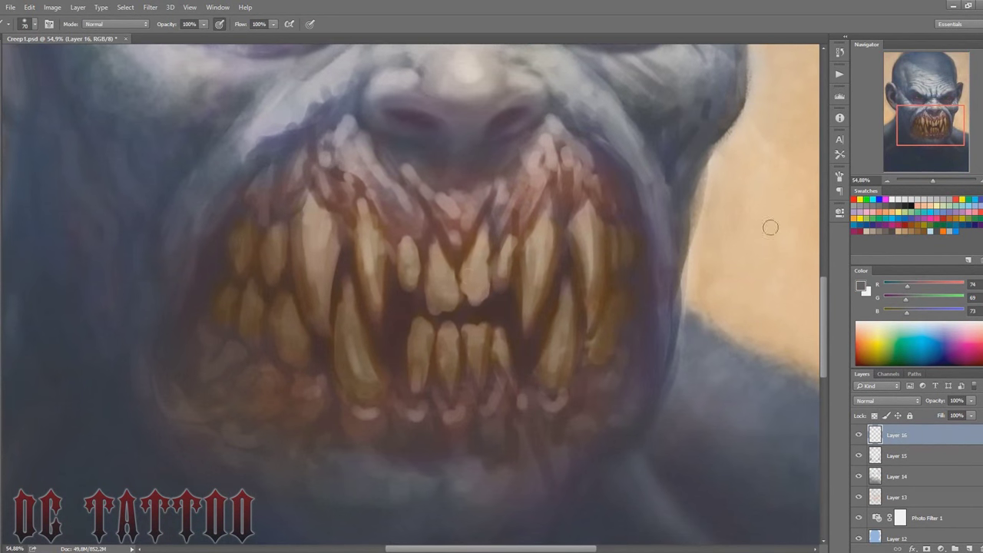
right_click(475, 140)
key("Return")
key("bracketleft")
key("bracketleft")
Sample tan and dark brown tooth colours, dabbing them onto the fangs with a smaller brush.
left_click(428, 269, "alt")
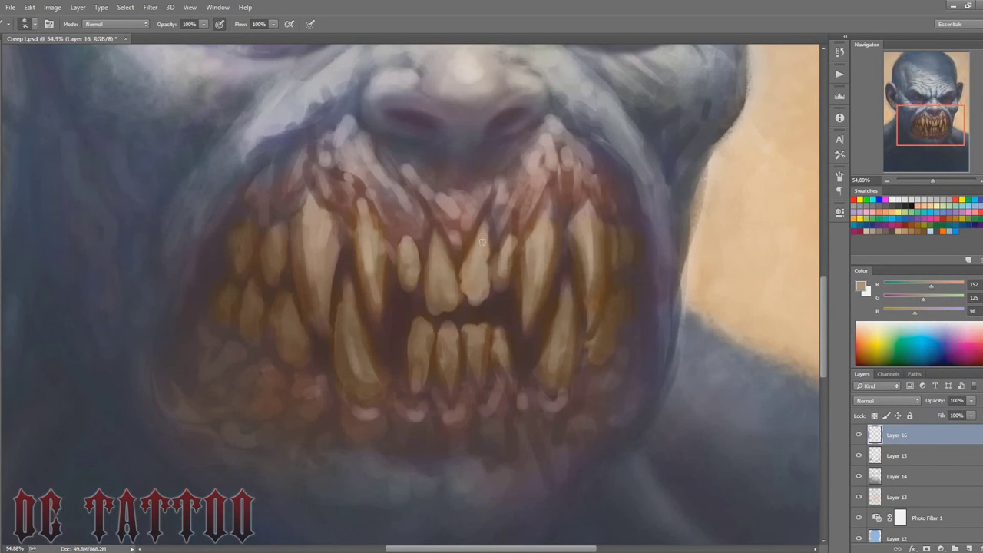
key("bracketleft")
left_click(463, 288, "alt")
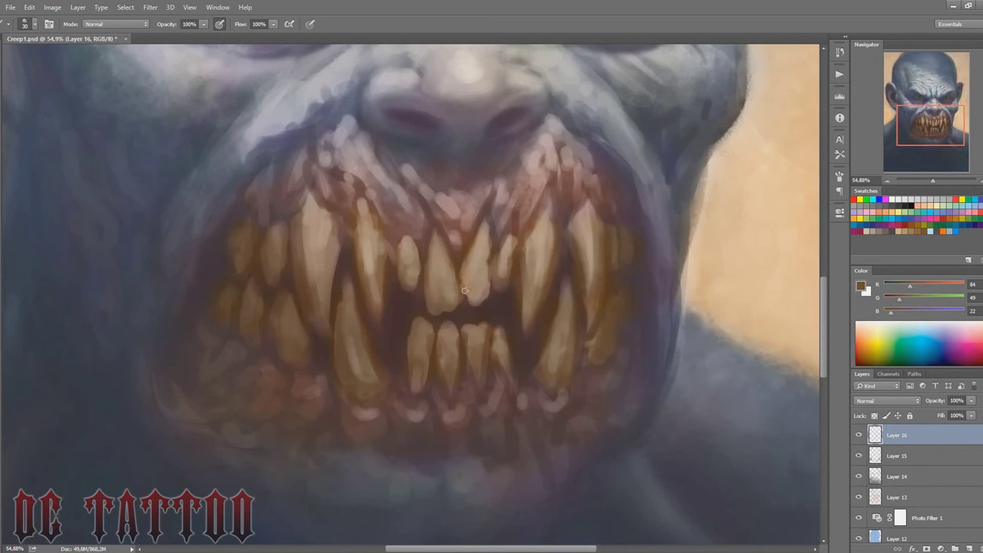
left_click(484, 286, "alt")
key("bracketright")
key("bracketright")
left_click(486, 244, "alt")
key("bracketleft")
key("bracketleft")
Alternate light tan and dark brown touches across the right-hand teeth and their gaps.
key("alt")
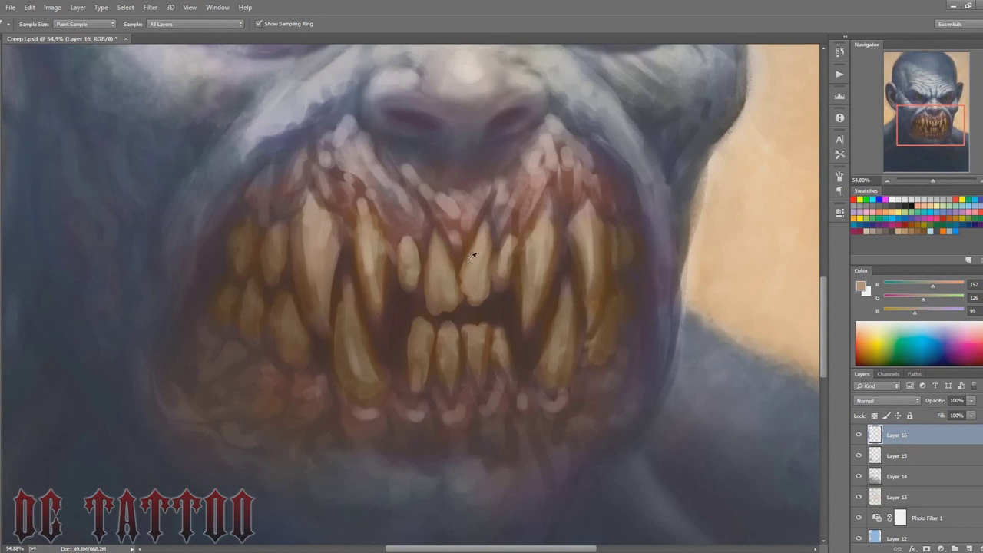
left_click(470, 275, "alt")
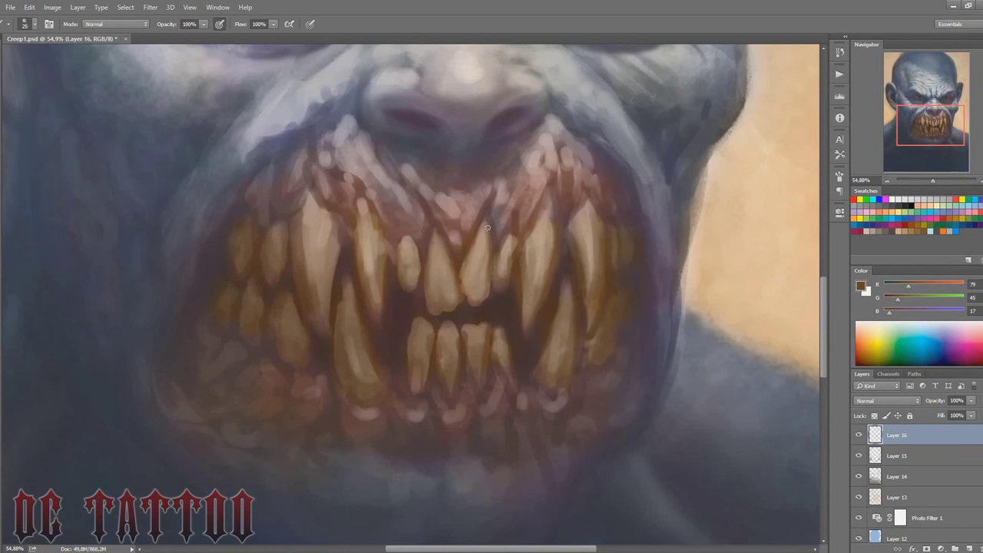
left_click(511, 236, "alt")
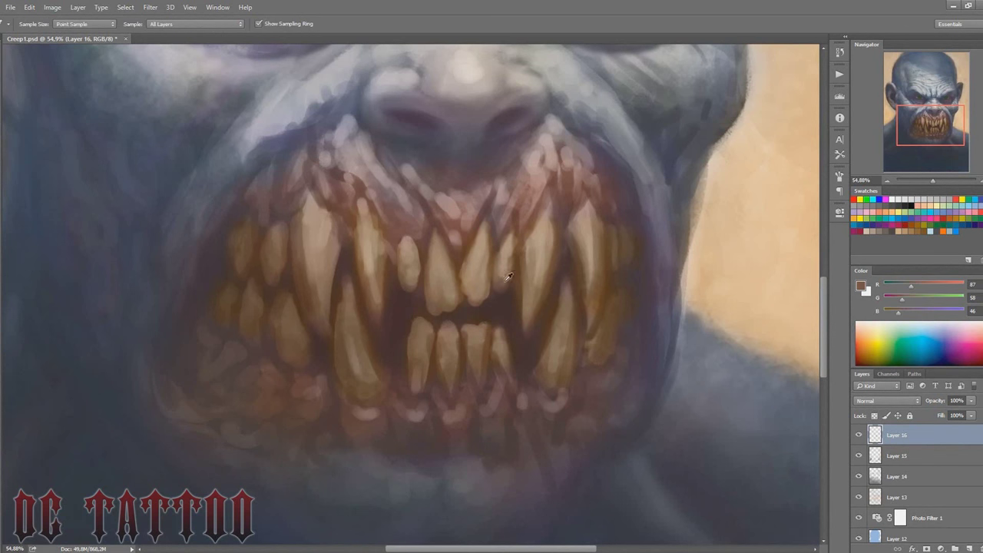
left_click(497, 274, "alt")
left_click(500, 270, "alt")
left_click(514, 226, "alt")
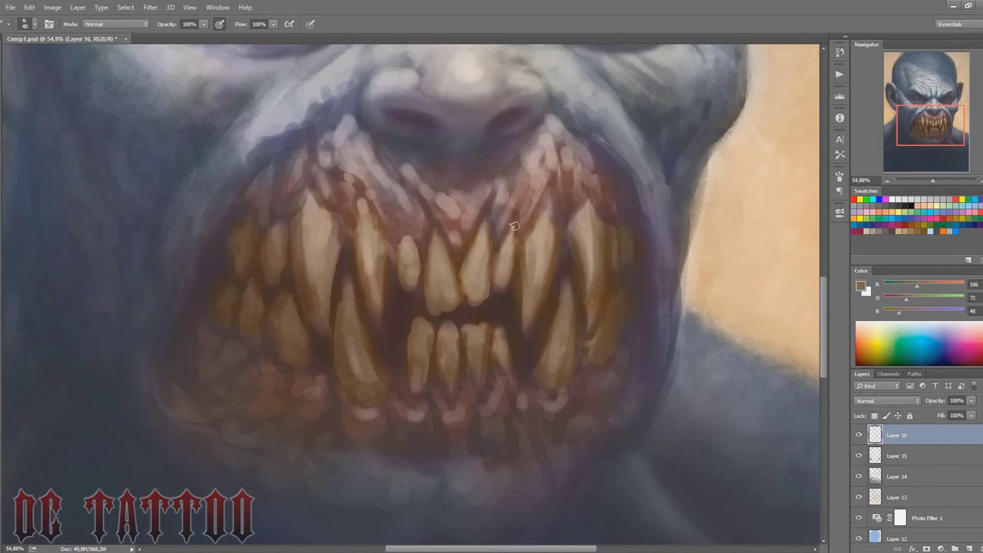
left_click(522, 261, "alt")
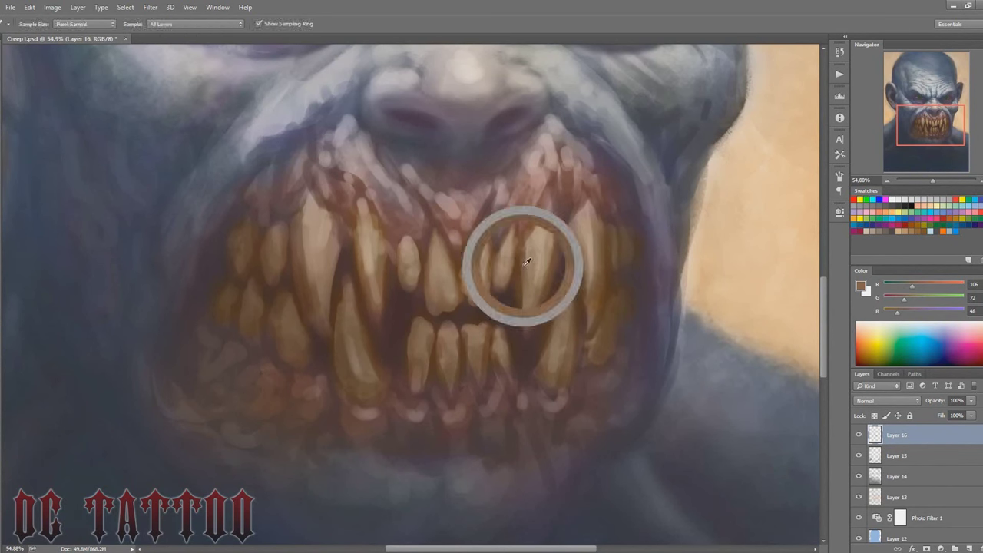
left_click(553, 237, "alt")
left_click(552, 235, "alt")
left_click(540, 224, "alt")
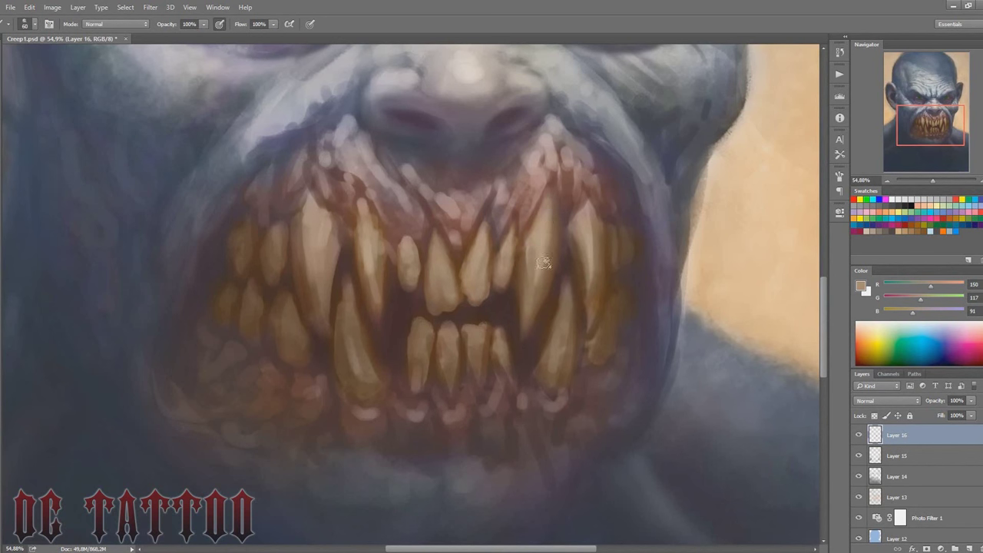
left_click(527, 280, "alt")
Touch up the fangs and tooth gaps with tan and darker brown at varying brush sizes.
key("bracketright")
key("bracketright")
key("bracketleft")
key("bracketleft")
key("bracketleft")
left_click(541, 208, "alt")
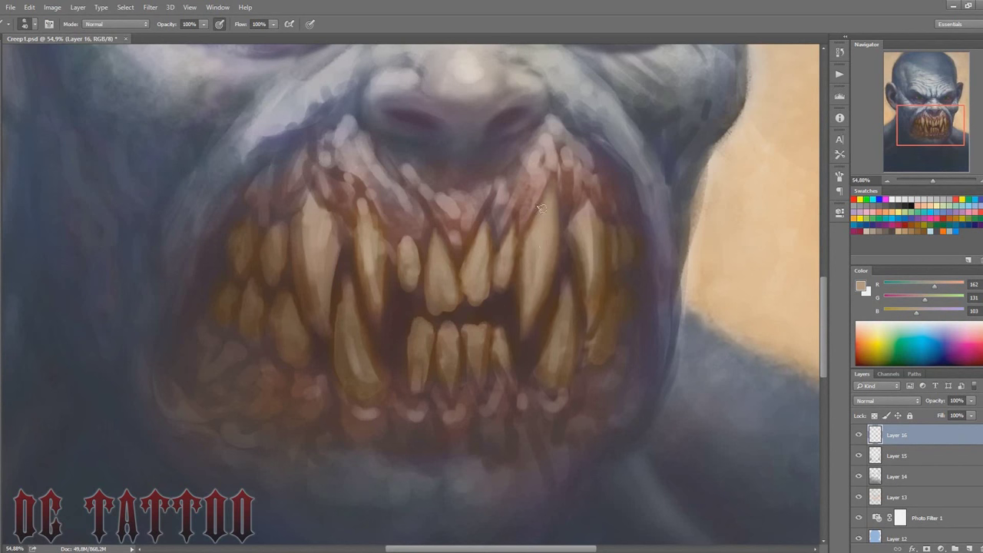
left_click(510, 297, "alt")
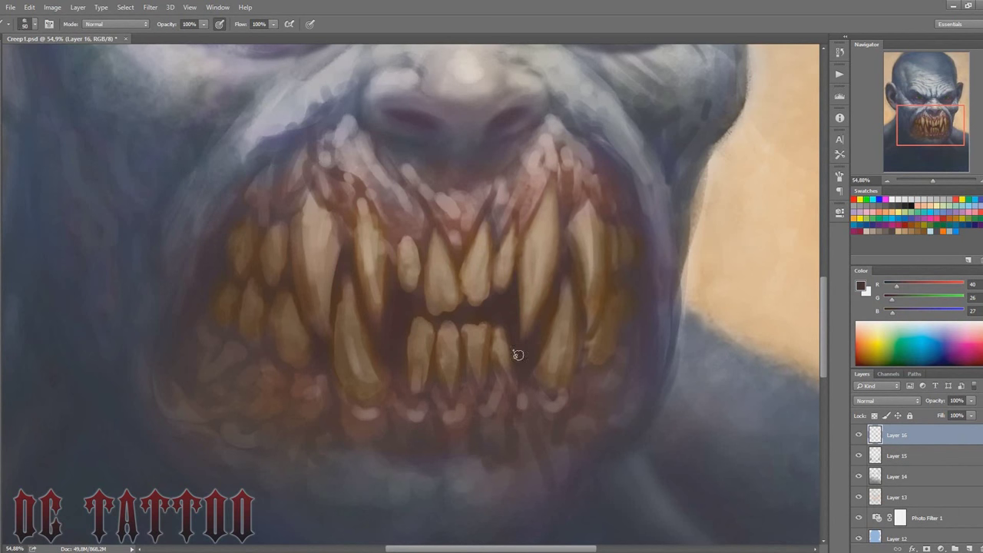
left_click(569, 270, "alt")
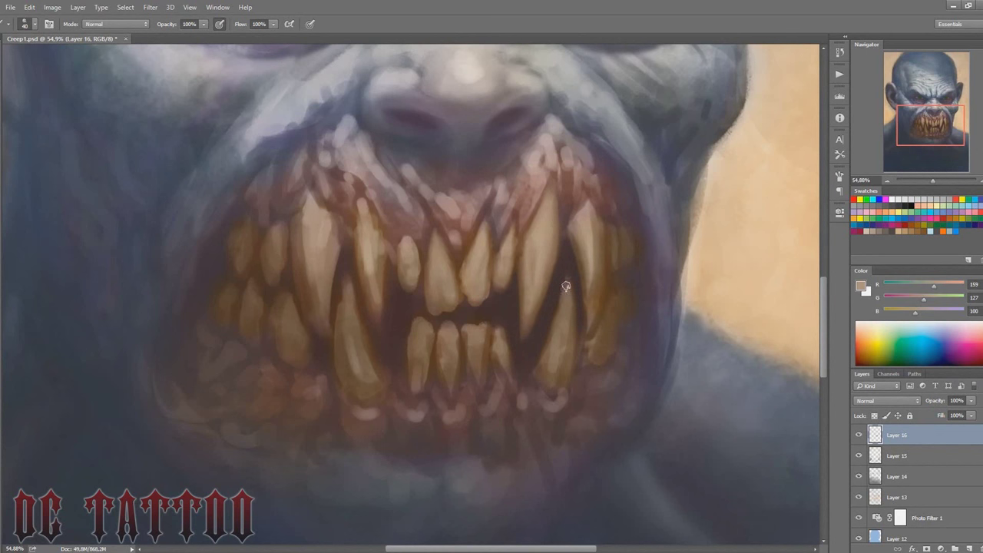
left_click(567, 307, "alt")
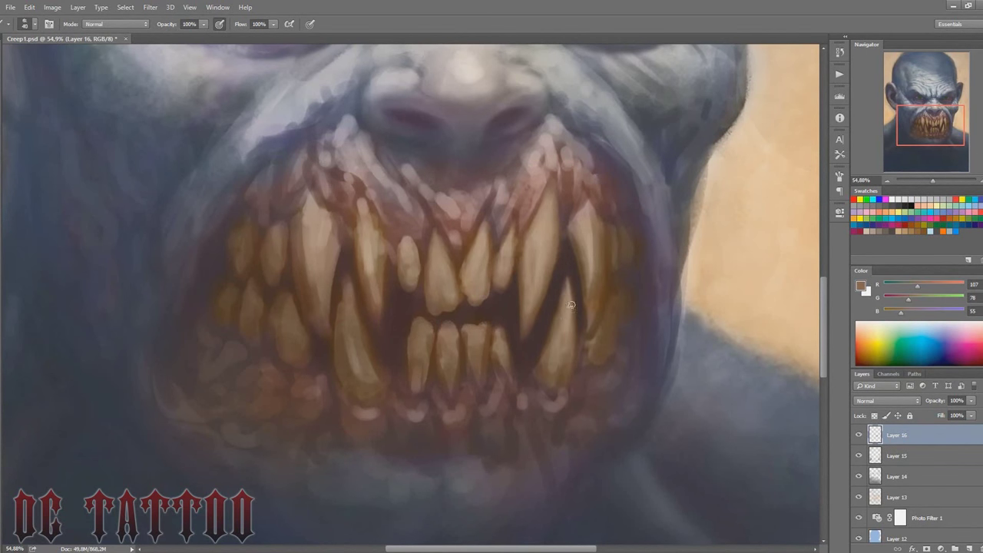
key("bracketright")
key("bracketright")
key("bracketright")
left_click(502, 351, "alt")
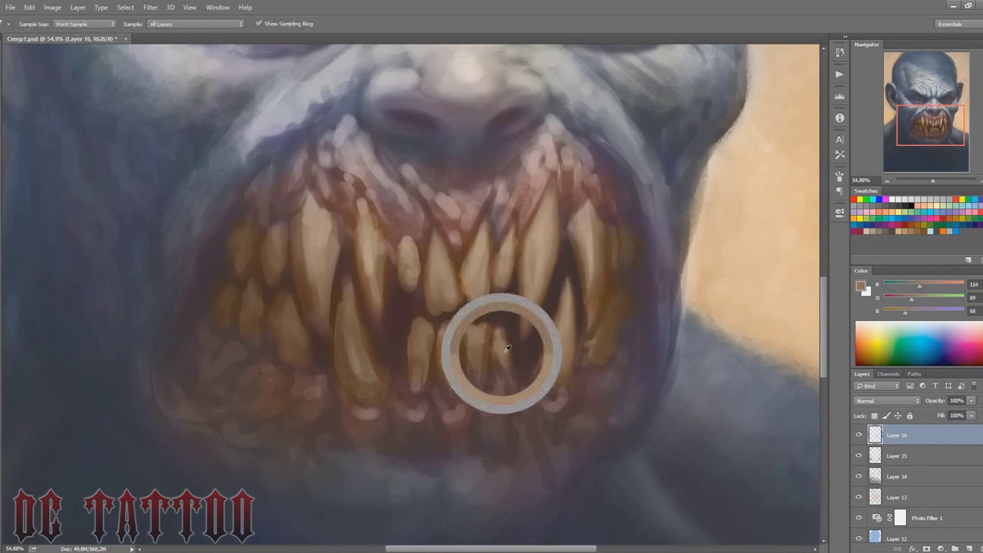
key("bracketleft")
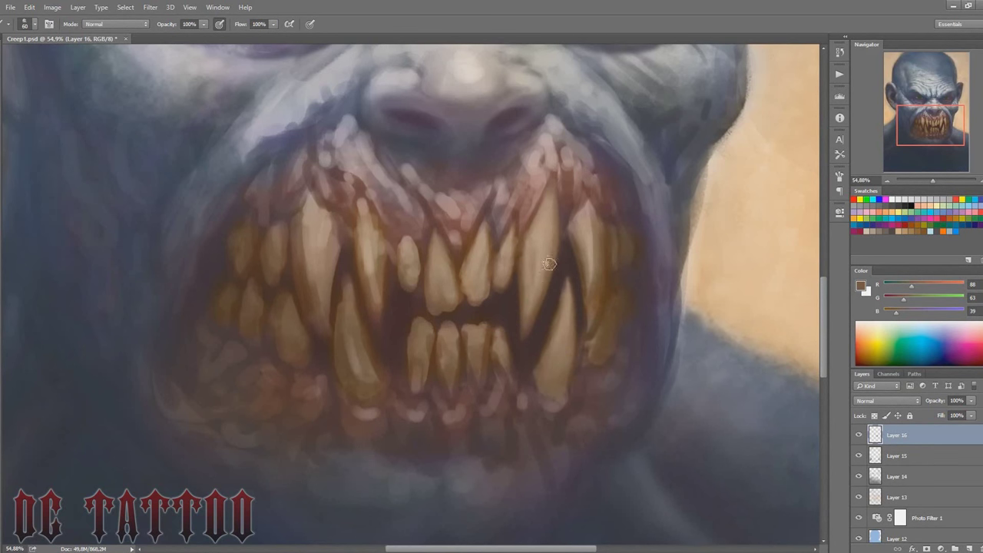
left_click(538, 276, "alt")
key("bracketright")
key("bracketright")
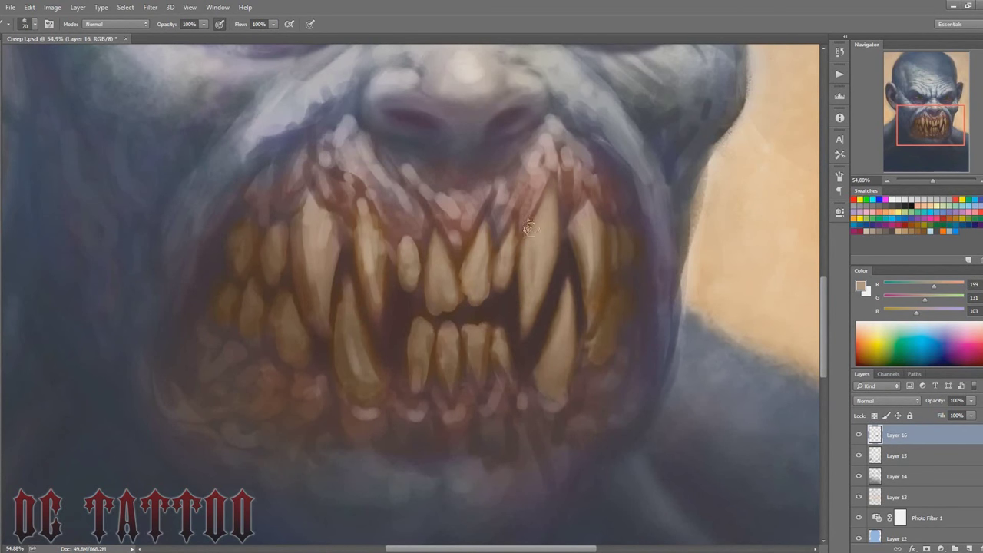
Darken the gaps between the mid-left teeth with progressively darker browns.
left_click(409, 274, "alt")
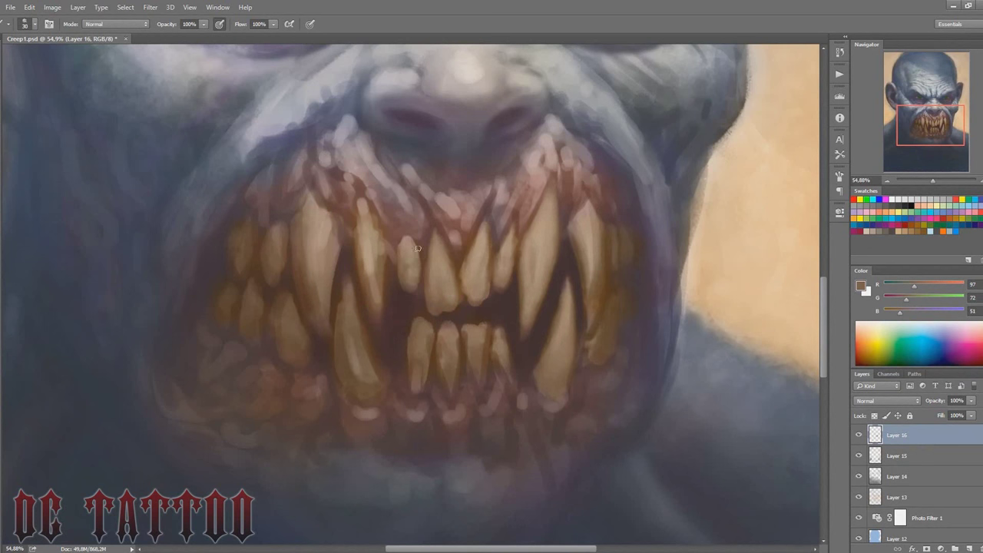
left_click(403, 292, "alt")
left_click(405, 247, "alt")
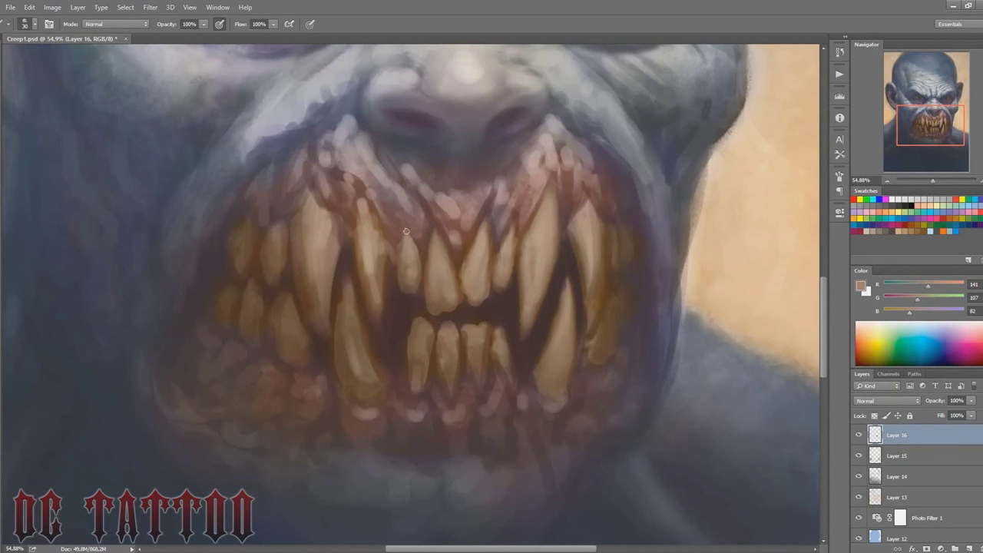
left_click(414, 284, "alt")
left_click(404, 244, "alt")
left_click(457, 305, "alt")
left_click(463, 283, "alt")
left_click(460, 285, "alt")
left_click(467, 306, "alt")
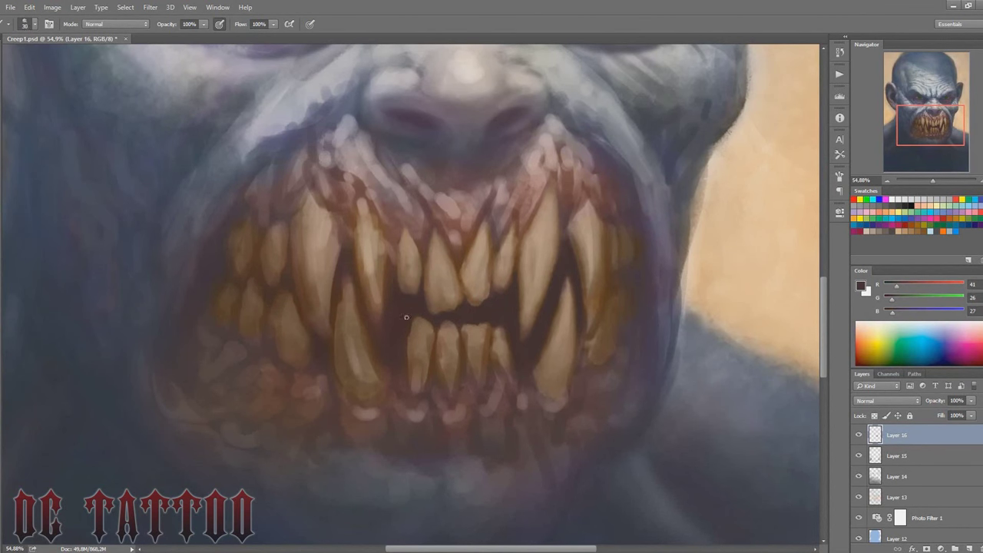
Paint lighter tan highlight strokes down the central upper teeth.
left_click(383, 247, "alt")
left_click_drag(372, 235, 384, 311)
left_click(379, 264, "alt")
left_click(377, 237, "alt")
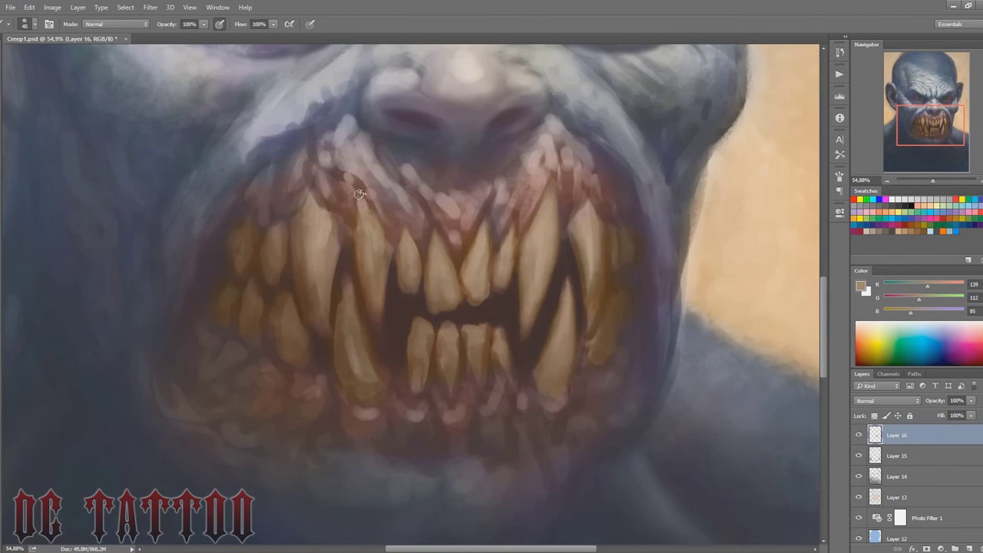
left_click_drag(379, 233, 373, 286)
left_click_drag(363, 198, 367, 269)
Darken the left fang's edge and deepen the dark gap between the fangs.
left_click(351, 253, "alt")
left_click_drag(357, 206, 369, 256)
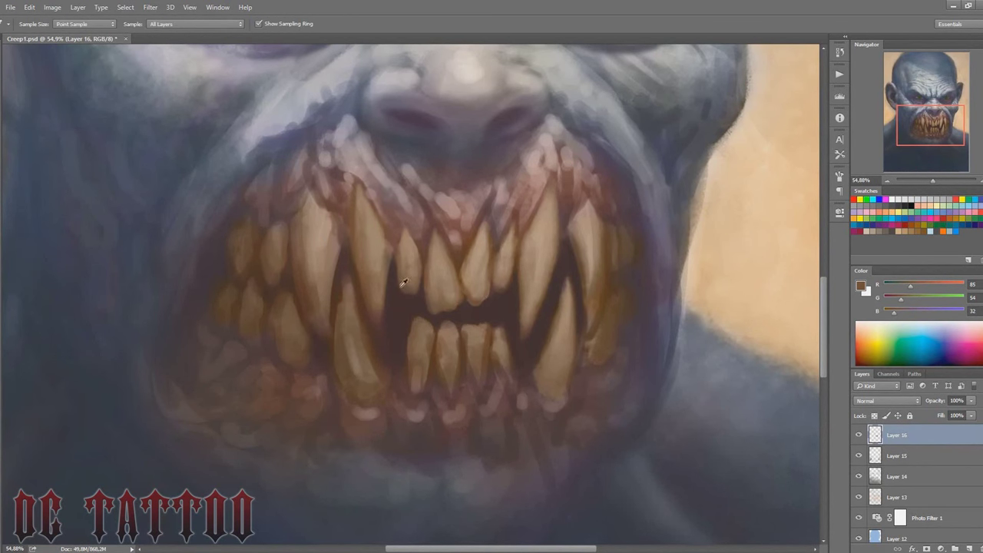
left_click(375, 275, "alt")
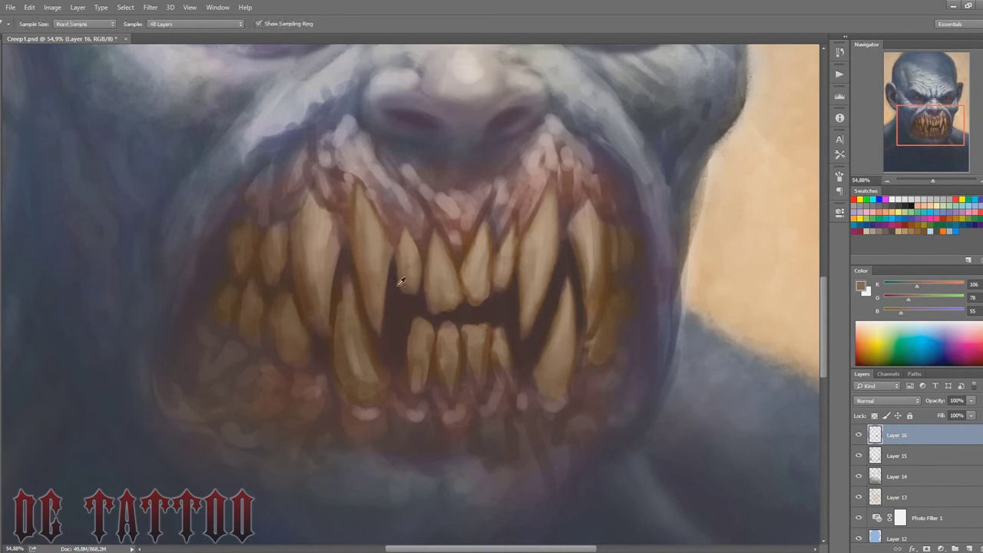
left_click(384, 312, "alt")
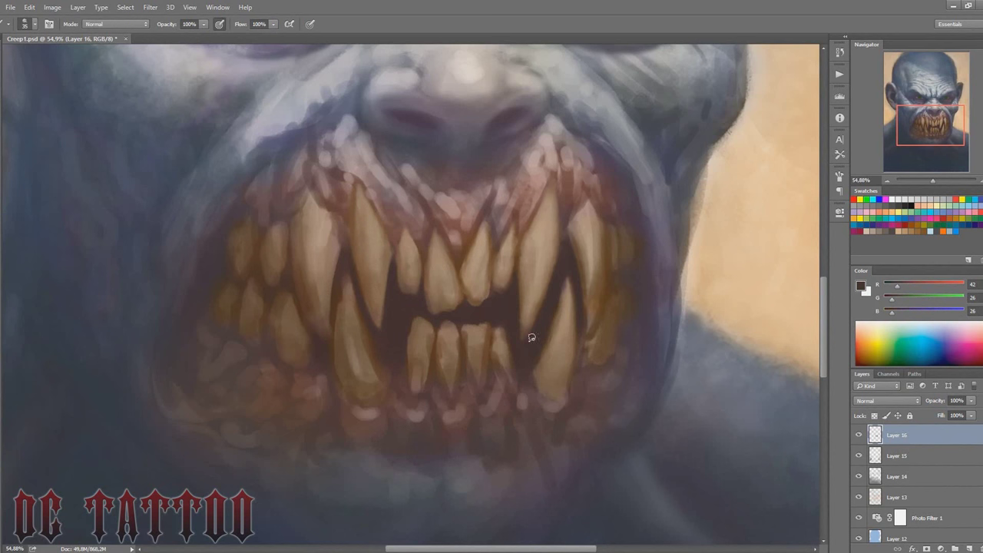
left_click(379, 278, "alt")
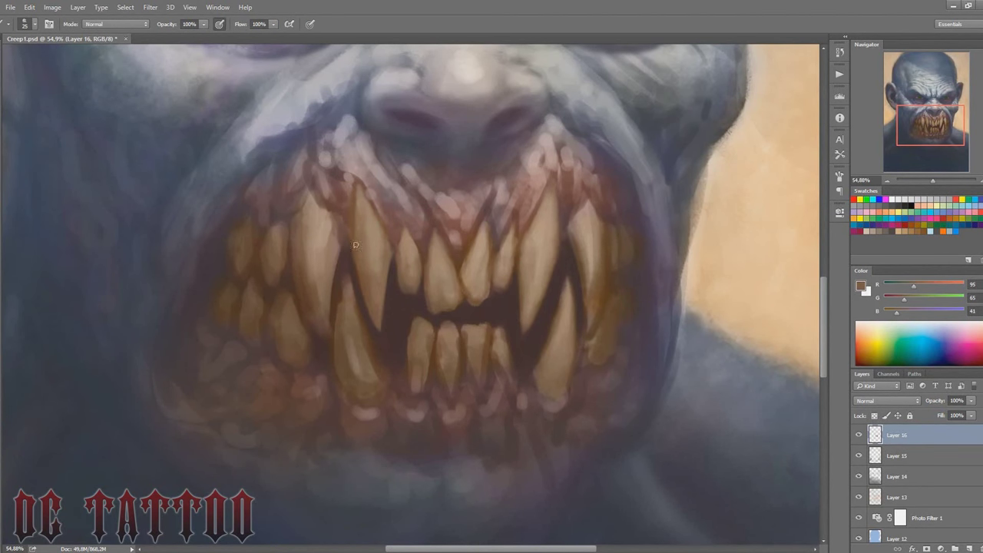
left_click(371, 298, "alt")
key("bracketright")
key("bracketright")
key("bracketright")
left_click(366, 314, "alt")
key("bracketleft")
key("bracketleft")
key("bracketleft")
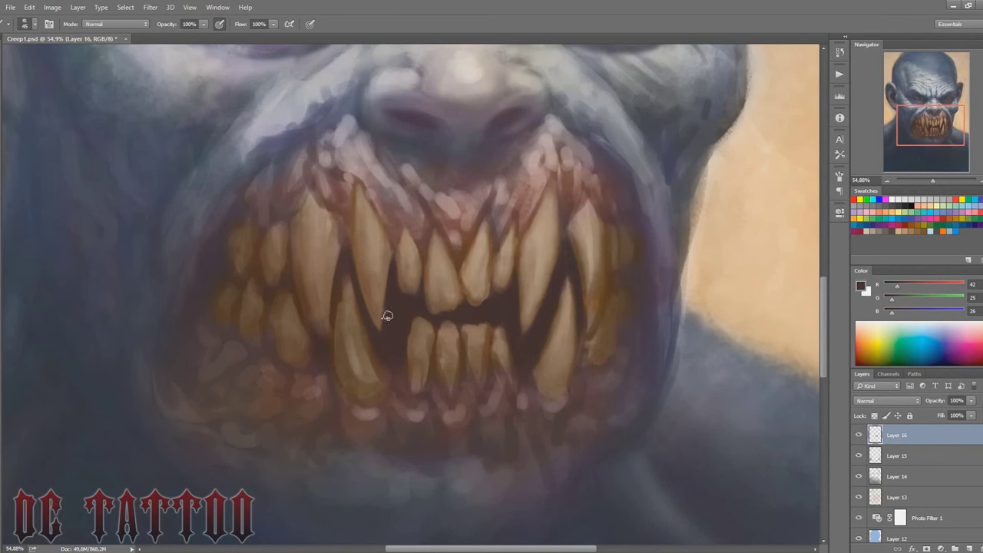
key("bracketright")
left_click_drag(336, 261, 333, 339)
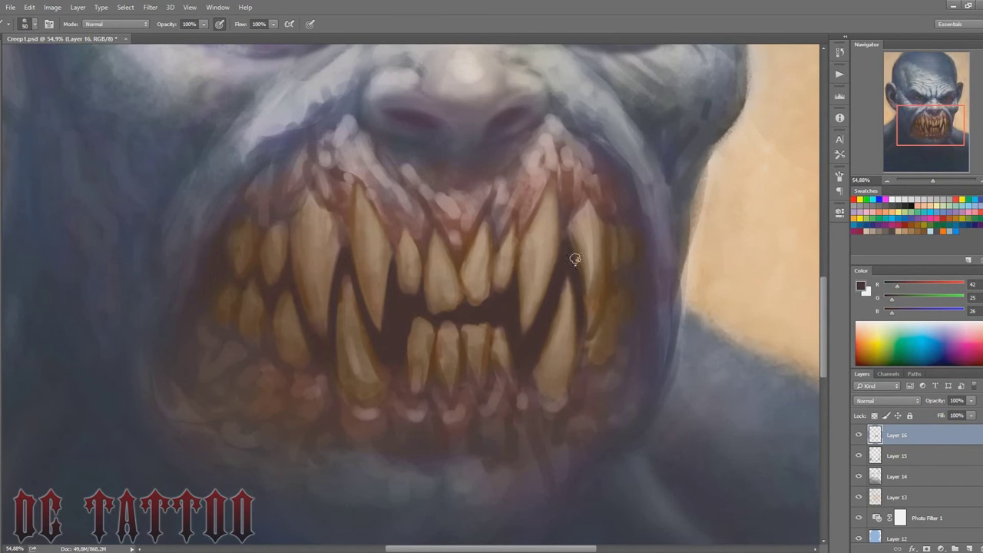
Resample tan and mouth-shadow colours and darken the gap between the left teeth.
key("alt")
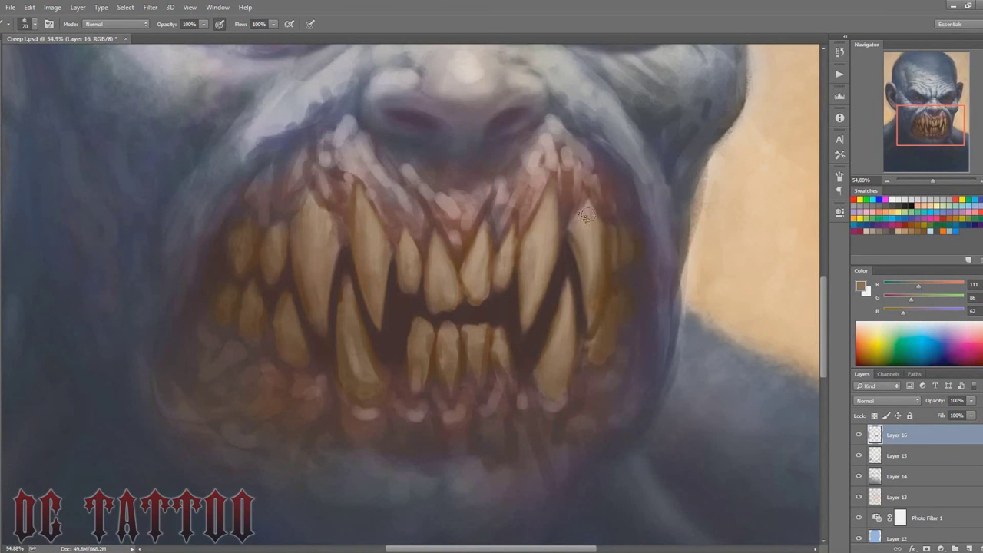
left_click(596, 280, "alt")
left_click(593, 230, "alt")
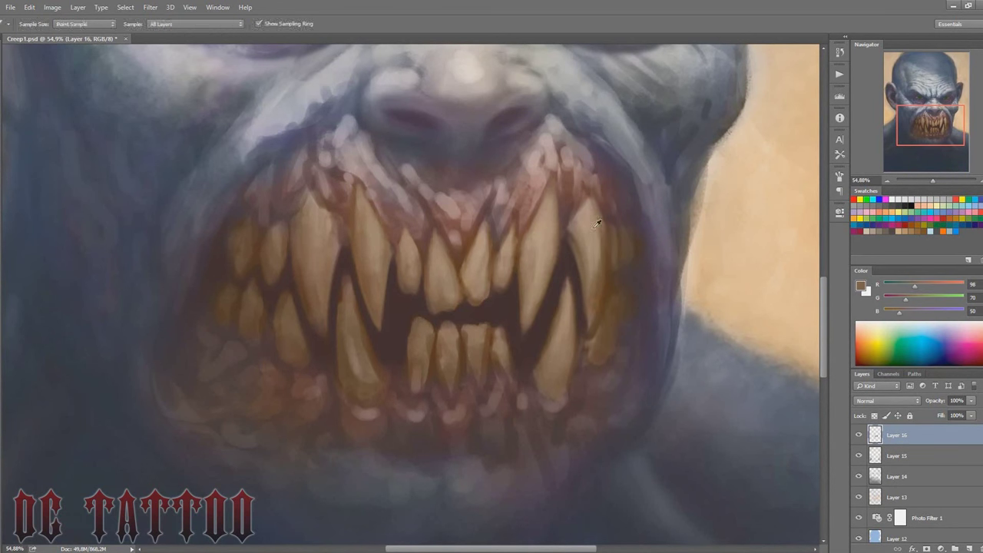
key("bracketleft")
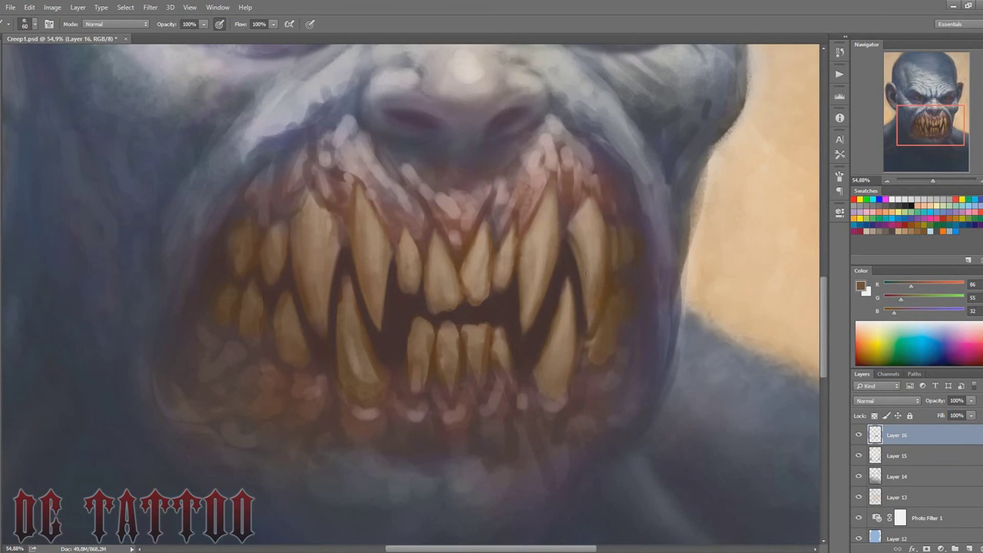
left_click(596, 278, "alt")
key("bracketright")
key("bracketright")
key("bracketright")
left_click(568, 261, "alt")
key("bracketleft")
key("bracketleft")
key("bracketleft")
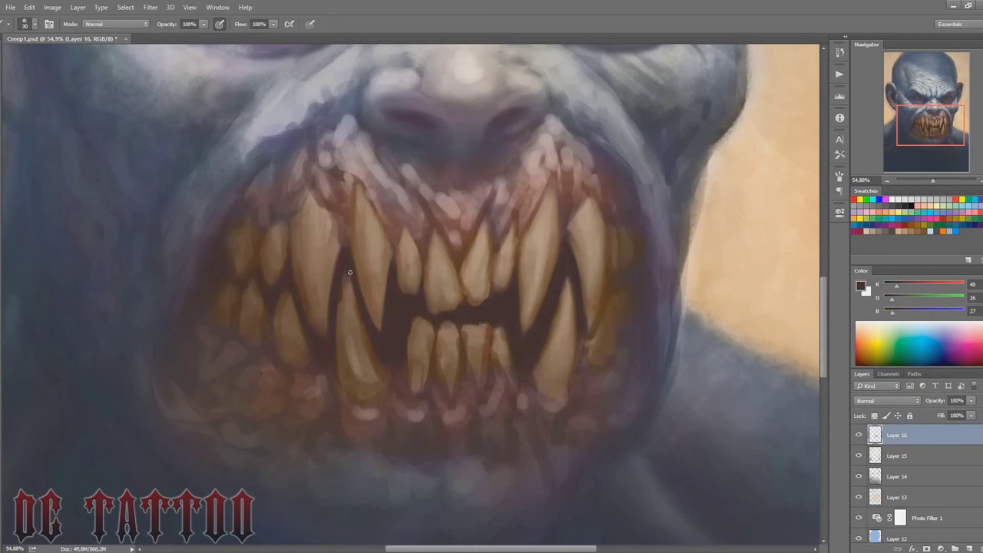
left_click_drag(352, 282, 372, 341)
Dab mid and lighter browns onto the lower teeth while gradually enlarging the brush.
left_click(343, 309, "alt")
key("bracketright")
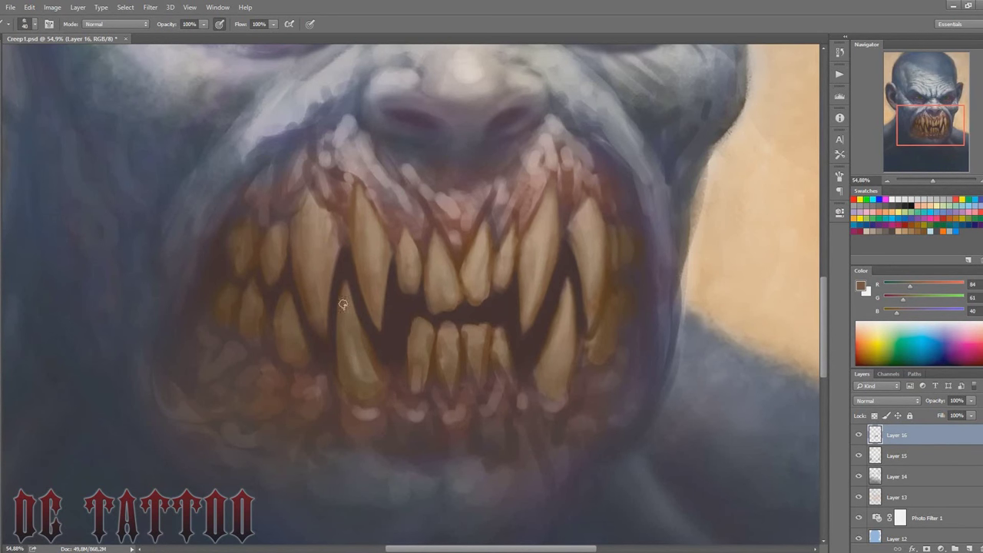
left_click(359, 359, "alt")
left_click(348, 310, "alt")
left_click(561, 380, "alt")
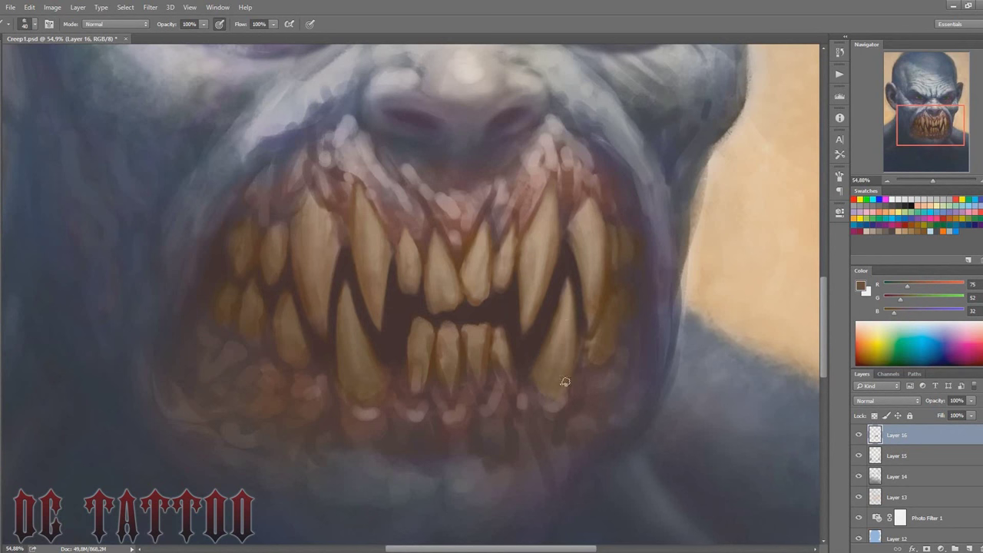
key("bracketright")
left_click(503, 338, "alt")
key("bracketright")
key("bracketright")
key("bracketright")
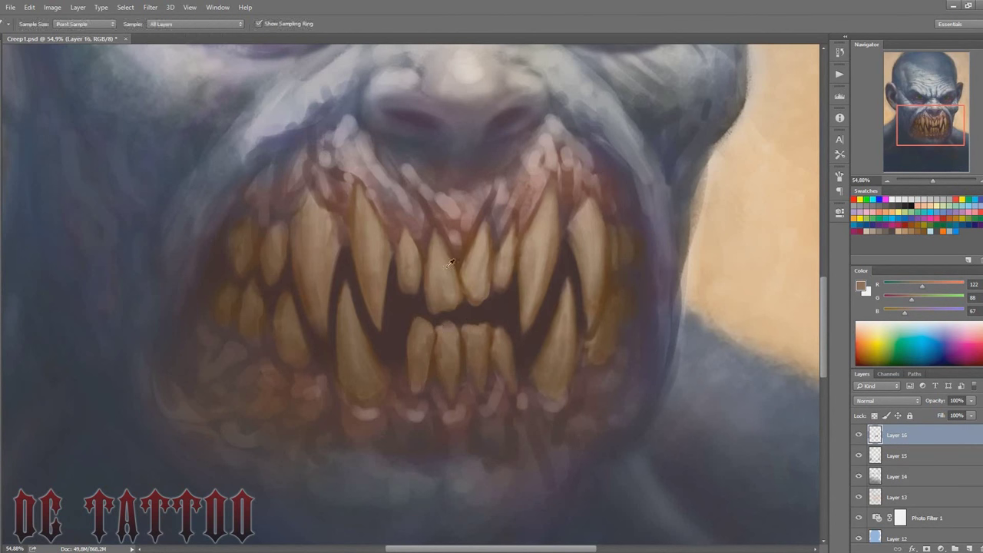
key("bracketright")
key("bracketright")
key("bracketright")
left_click(427, 332, "alt")
Shade the lower teeth with darker browns using a smaller brush.
left_click(424, 335, "alt")
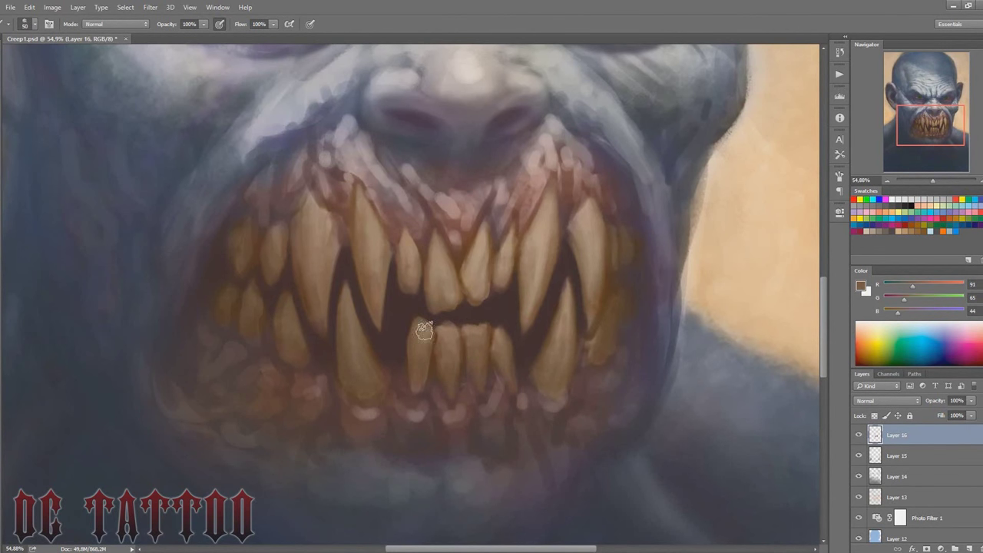
key("bracketleft")
key("bracketleft")
key("bracketleft")
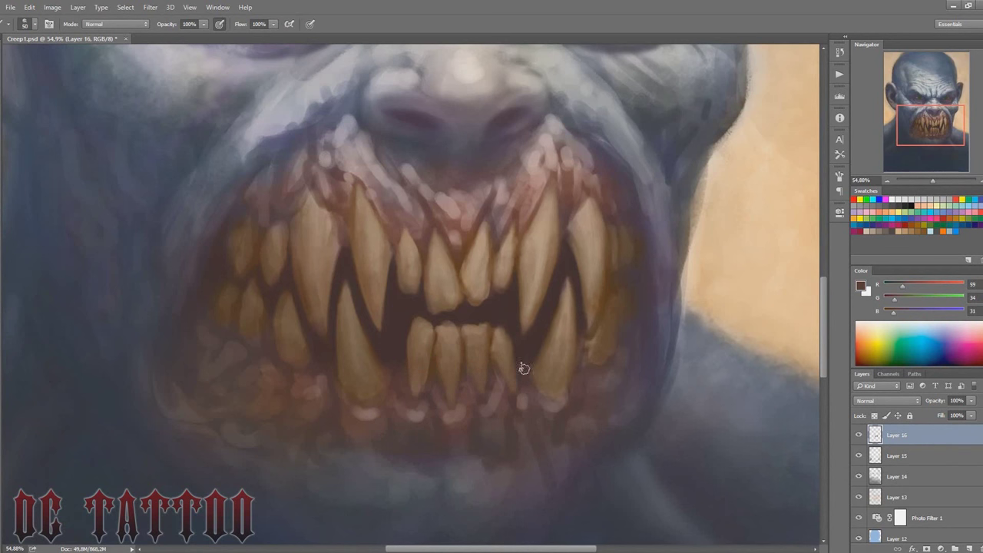
key("bracketleft")
key("bracketleft")
key("bracketleft")
left_click(427, 351, "alt")
left_click(501, 344, "alt")
key("bracketright")
key("bracketright")
key("bracketright")
left_click(575, 240, "alt")
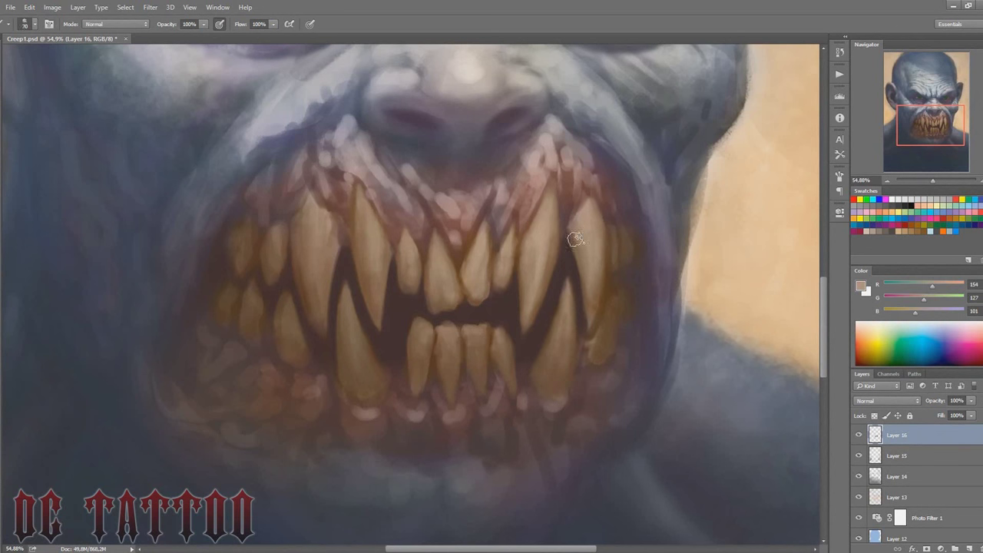
left_click(566, 229, "alt")
key("bracketleft")
key("bracketleft")
key("bracketleft")
Shade between the right fangs with pinkish tan and near-black brown.
left_click(511, 142, "alt")
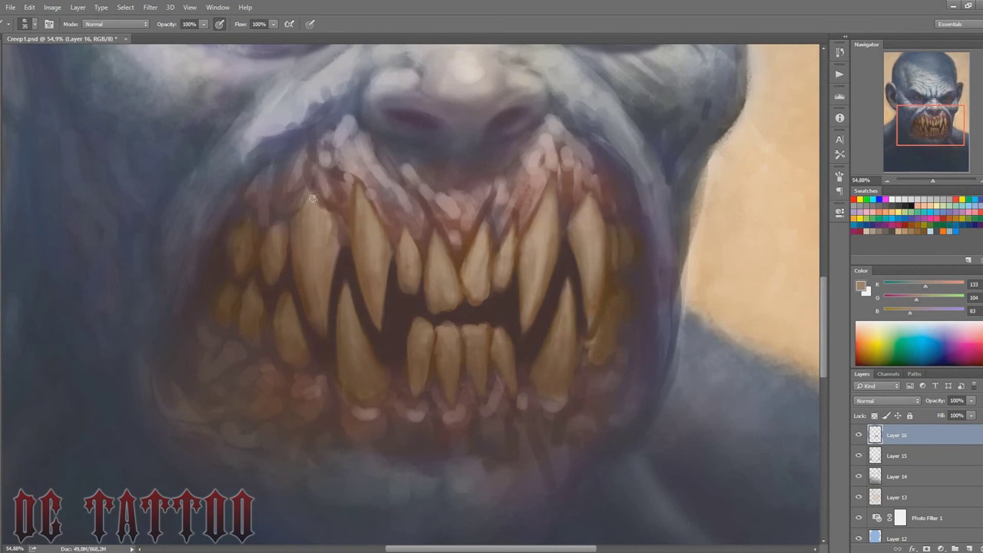
left_click(301, 219, "alt")
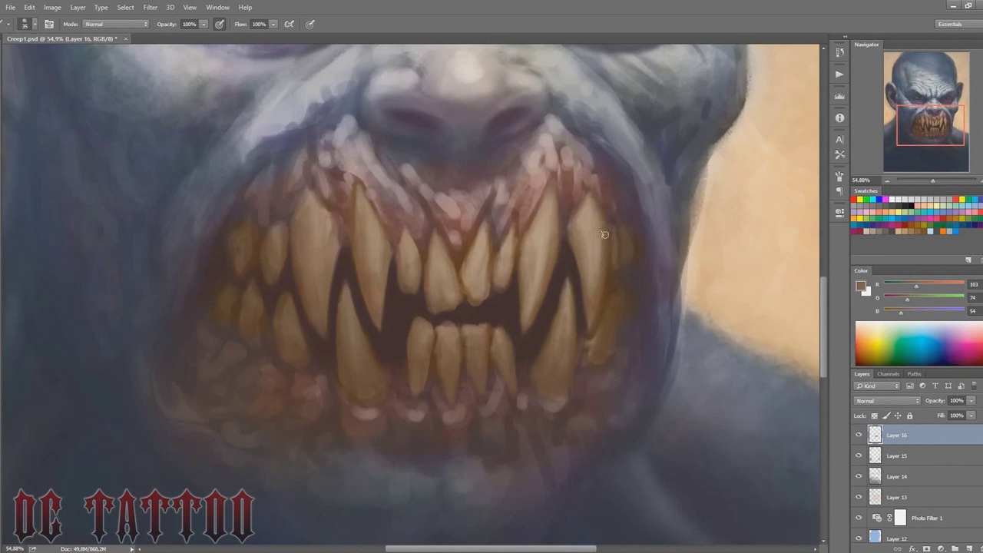
left_click(599, 295, "alt")
key("bracketright")
key("bracketright")
key("bracketright")
key("bracketleft")
key("bracketleft")
key("bracketleft")
key("bracketleft")
key("bracketleft")
key("bracketleft")
left_click(592, 327, "alt")
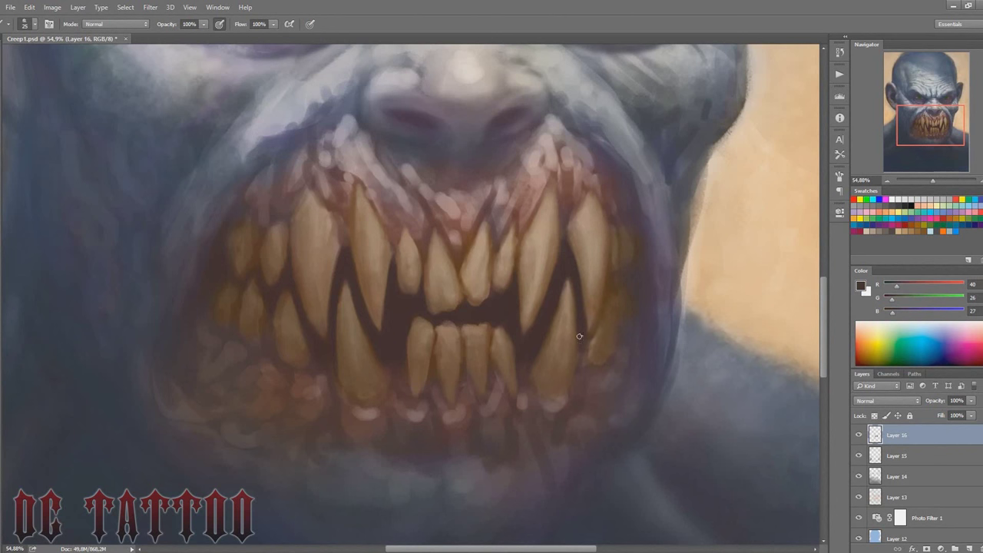
left_click(591, 344, "alt")
key("bracketright")
key("bracketright")
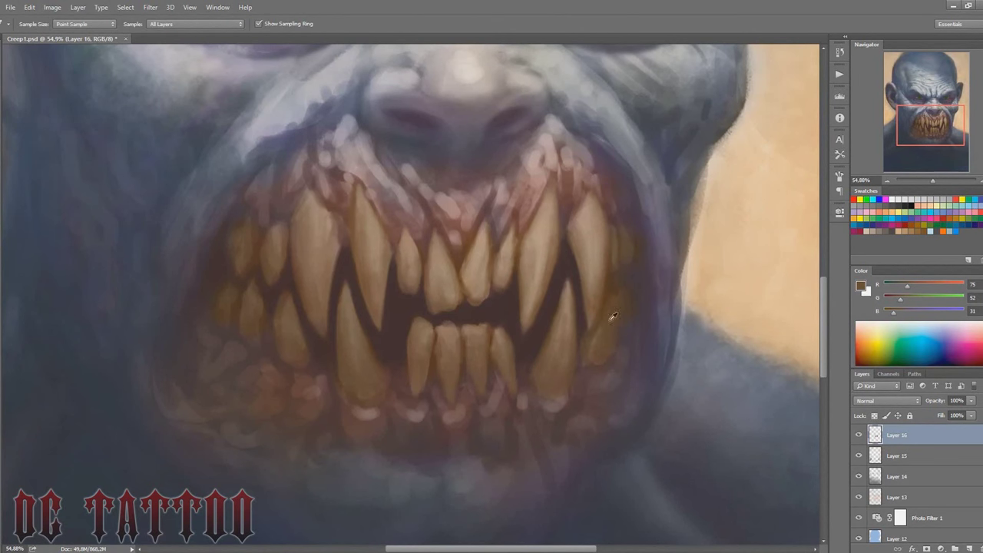
left_click(607, 316, "alt")
key("bracketright")
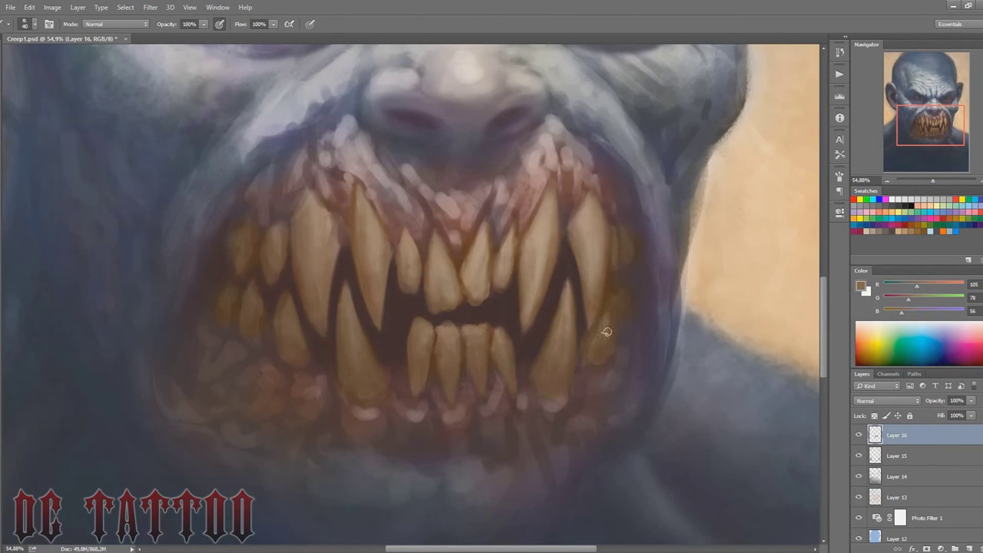
Fill the tooth gaps with the darkest brown and reddish gum tones using a fine brush.
key("bracketleft")
key("bracketleft")
key("bracketleft")
left_click(447, 242, "alt")
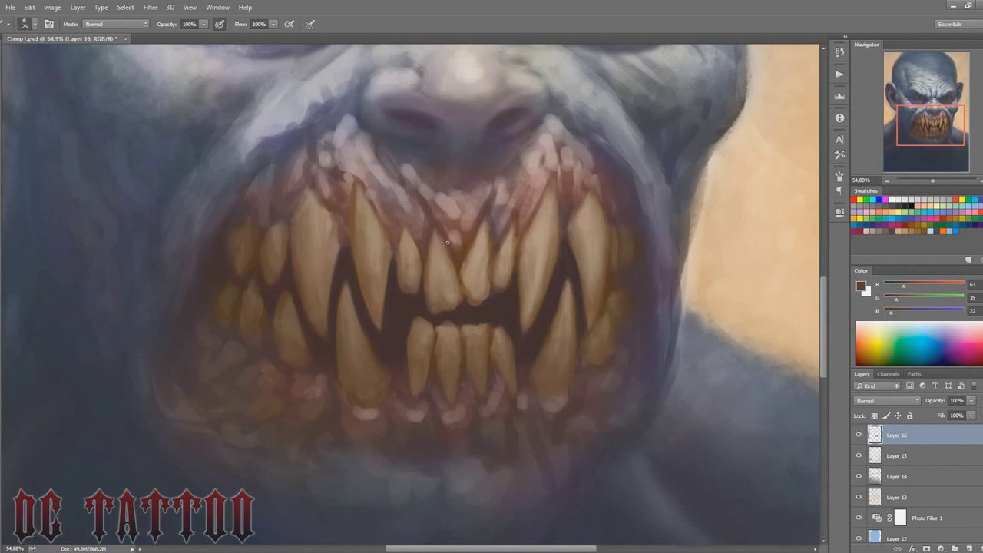
key("bracketleft")
left_click(456, 252, "alt")
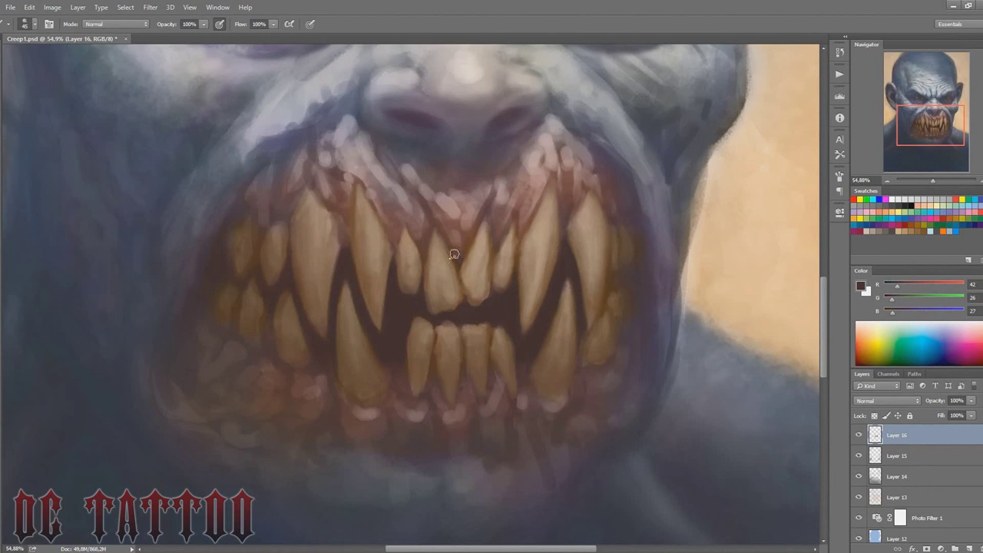
left_click(454, 253, "alt")
key("bracketleft")
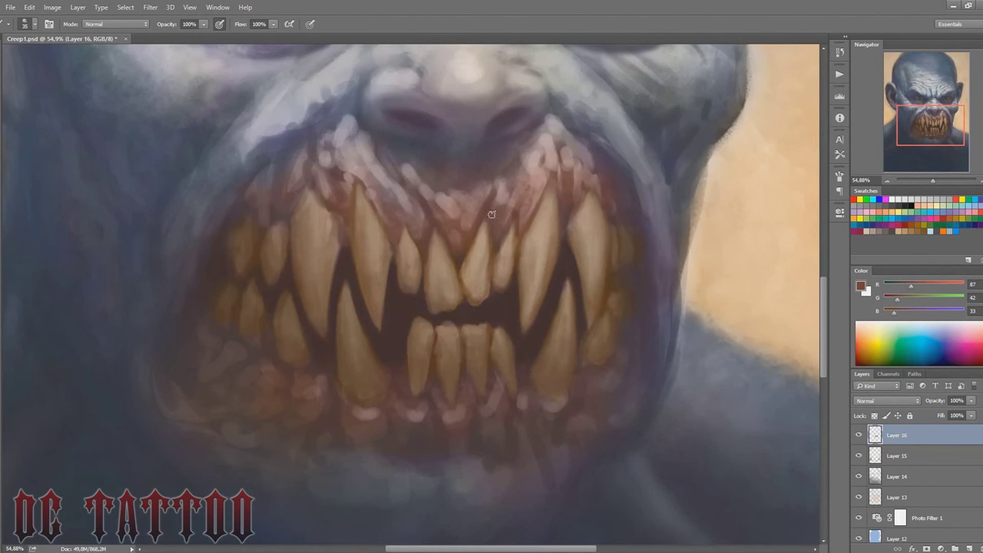
key("bracketright")
key("bracketright")
key("bracketright")
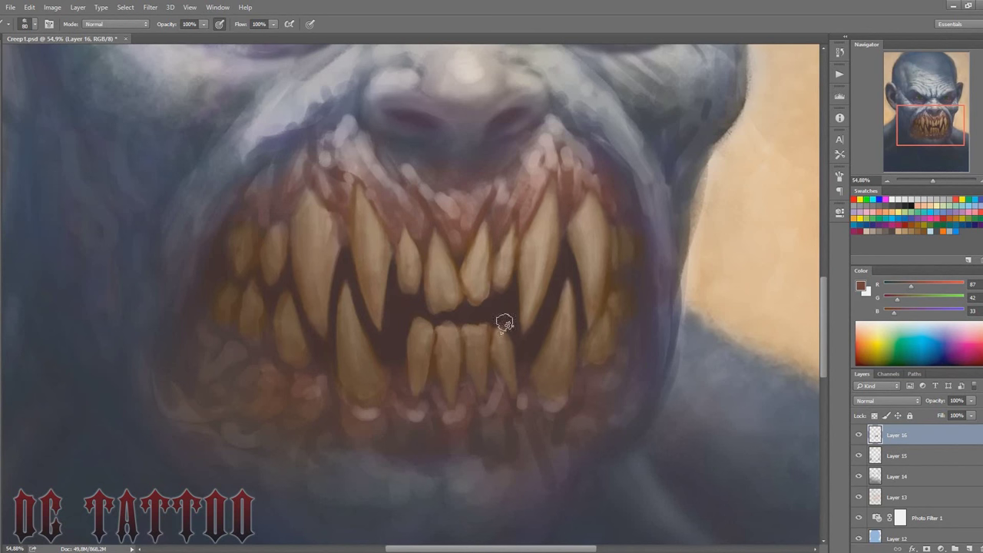
Add red-brown gum shading and a small dark mark on the upper-left canine.
left_click(461, 243, "alt")
left_click(393, 244, "alt")
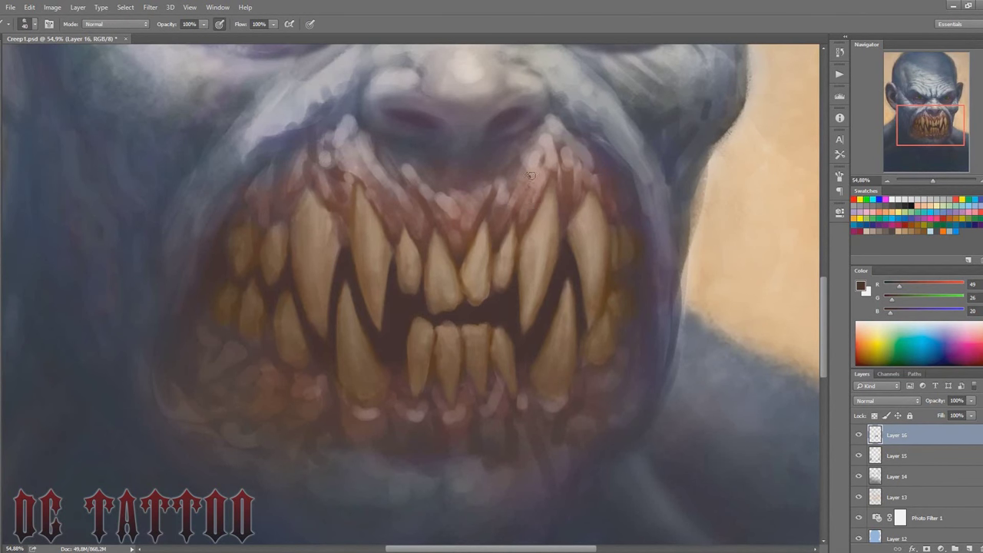
left_click(536, 204, "alt")
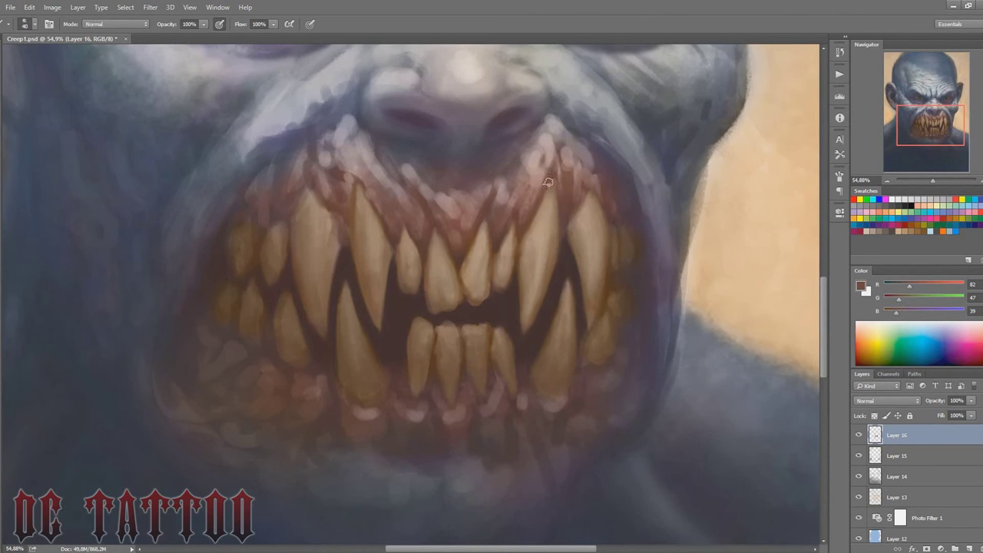
left_click_drag(368, 183, 369, 200)
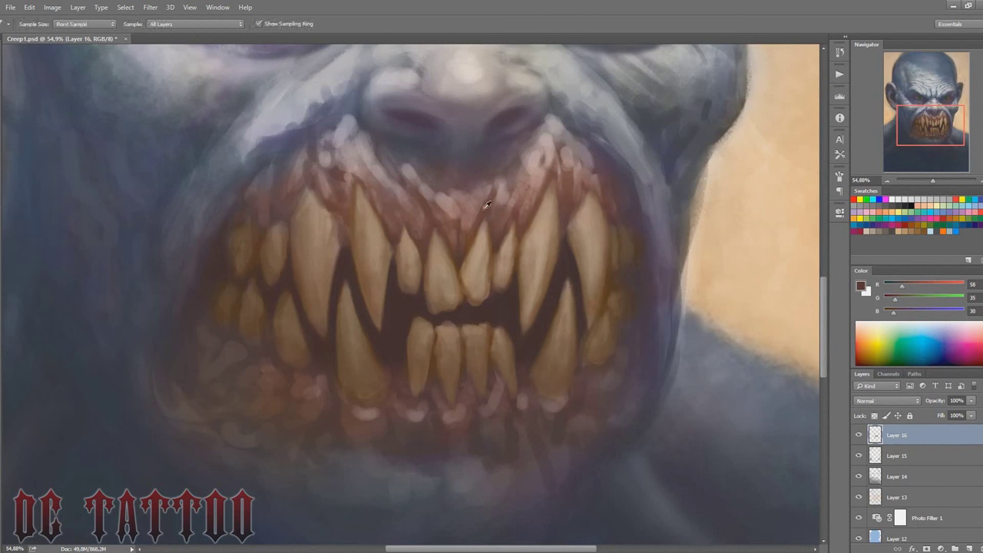
Sample pinkish, lighter gum and dark brown shadow tones, then enlarge the brush.
left_click(459, 227, "alt")
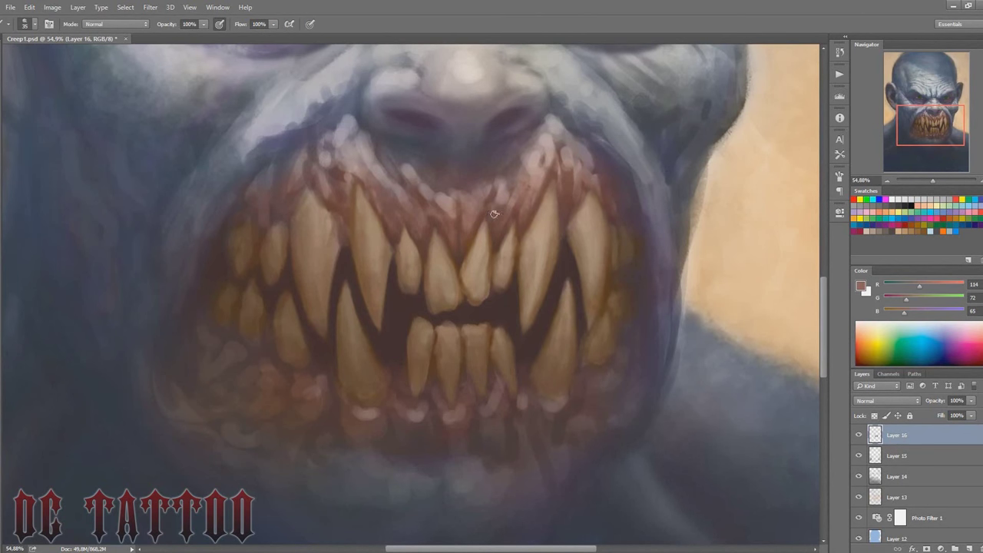
left_click(473, 216, "alt")
left_click(552, 158, "alt")
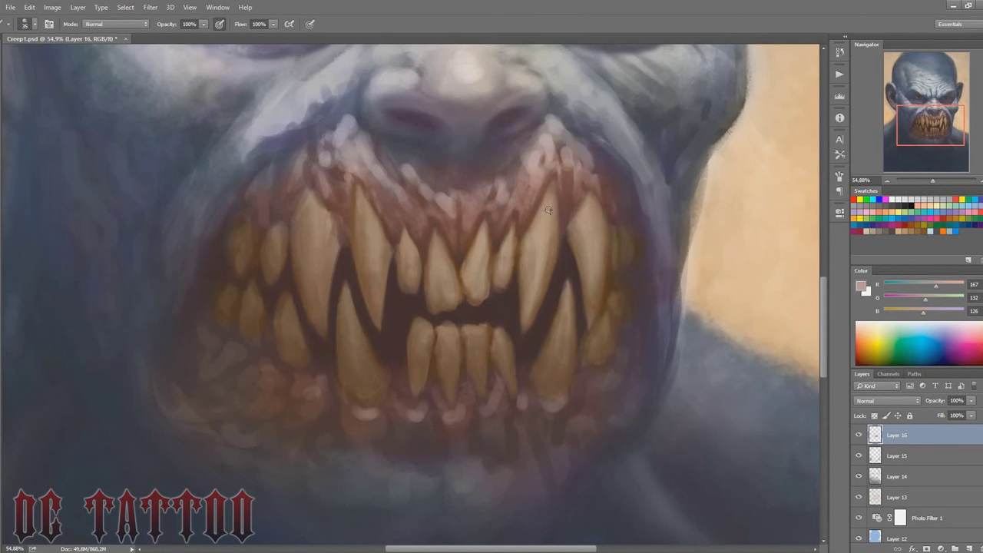
key("bracketright")
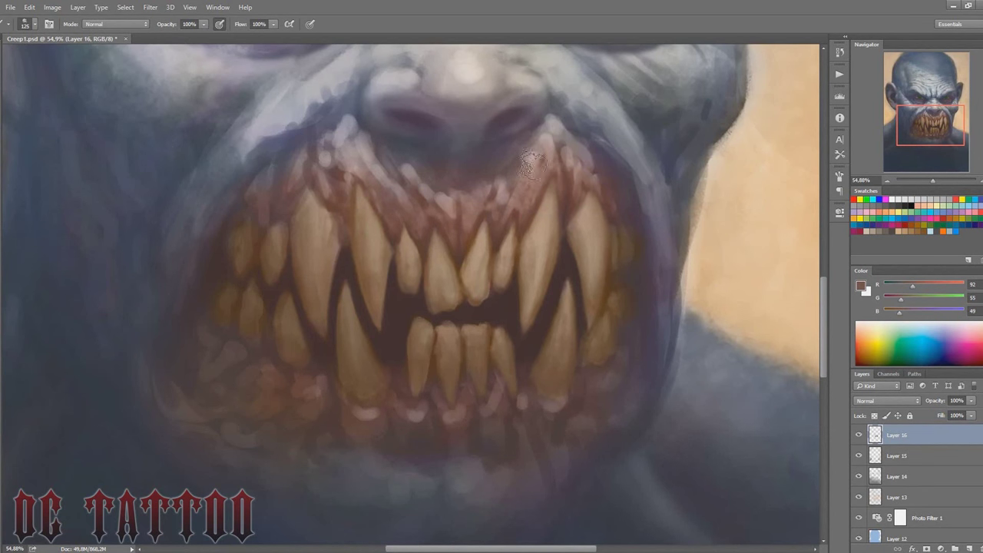
left_click(507, 232, "alt")
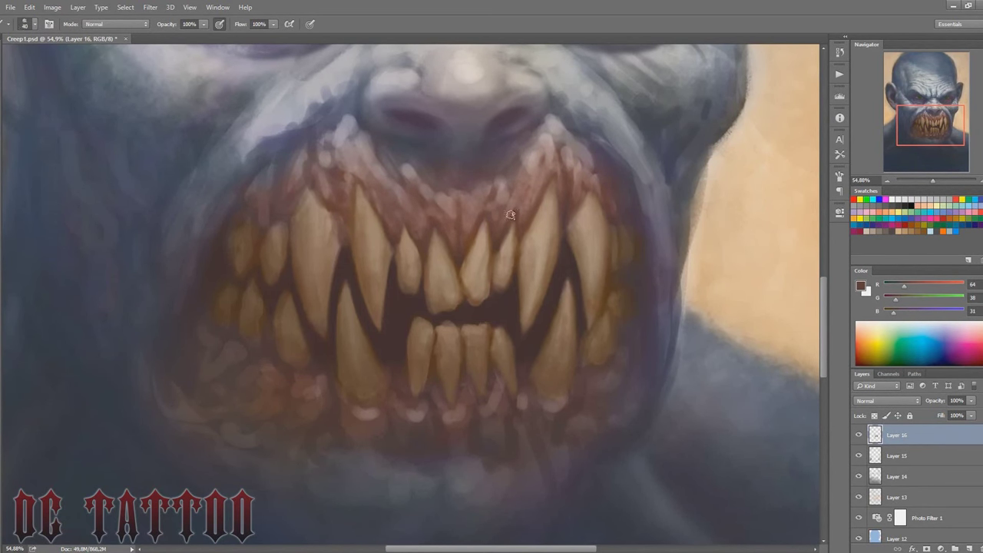
left_click(530, 200, "alt")
key("bracketright")
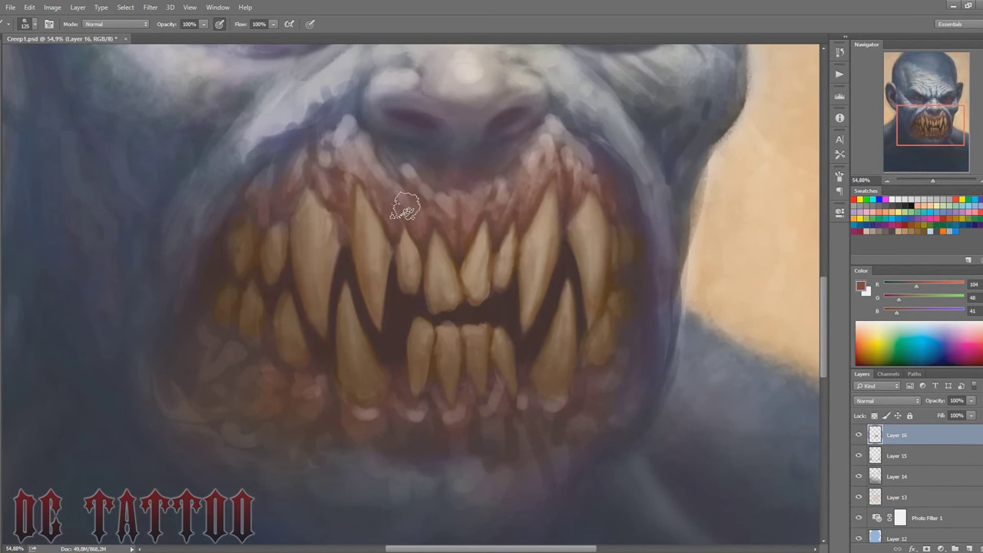
Flip the canvas to check it, then paint dark red-brown strokes between the upper teeth.
key("h")
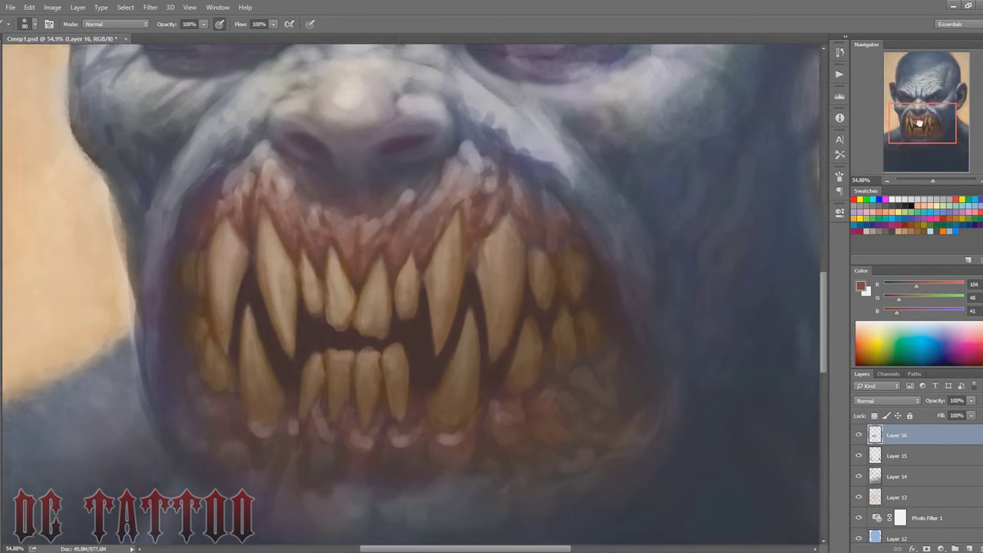
left_click(397, 240, "alt")
key("bracketleft")
key("bracketleft")
key("bracketleft")
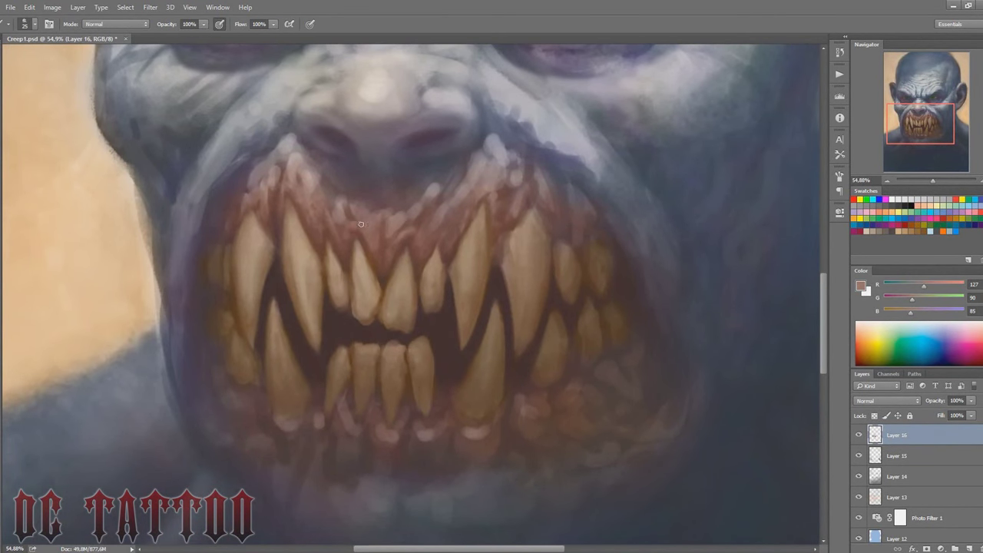
key("bracketright")
left_click(352, 216, "alt")
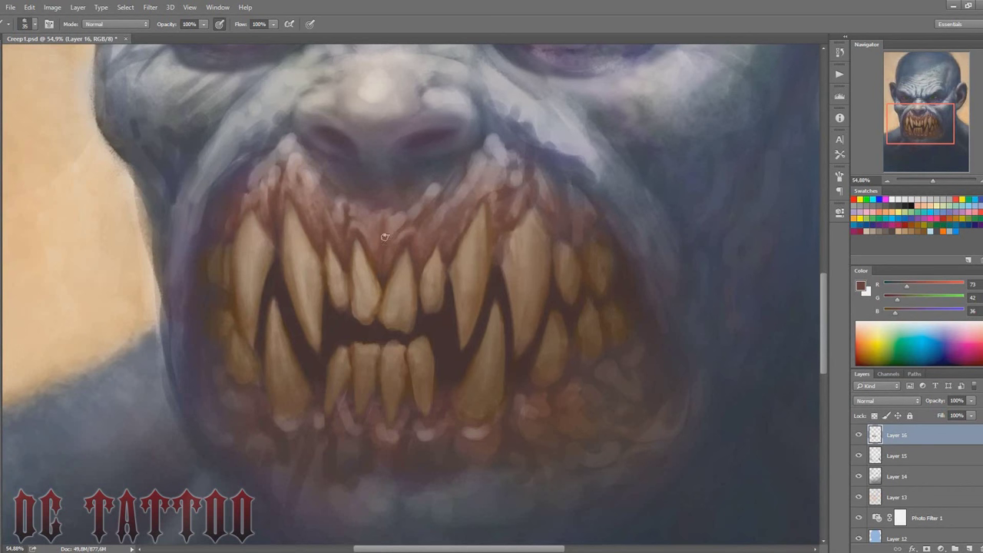
left_click_drag(386, 233, 398, 216)
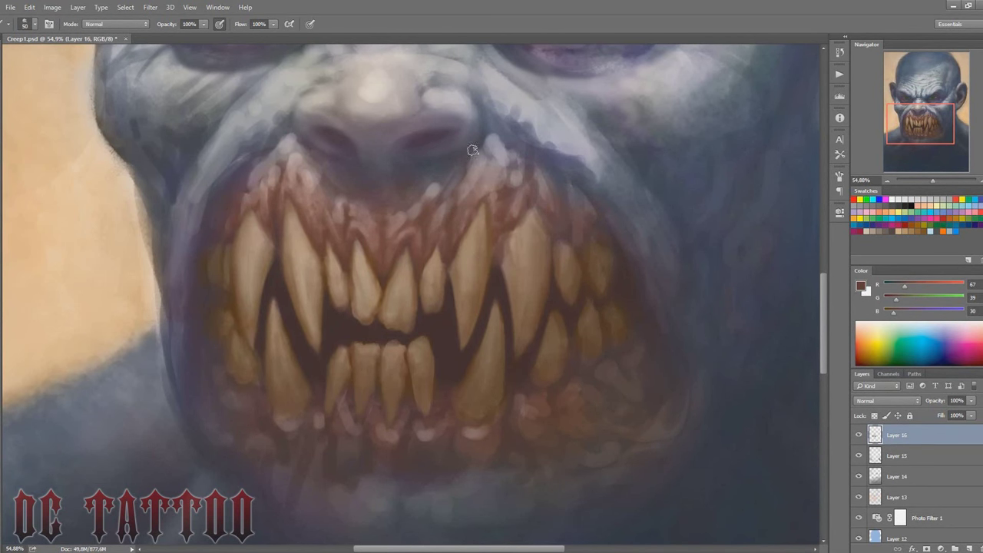
Brush a faint muted red-brown stroke over the upper gums, then sample tooth and gap colours.
key("bracketright")
left_click(500, 226, "alt")
key("bracketright")
key("bracketright")
key("bracketright")
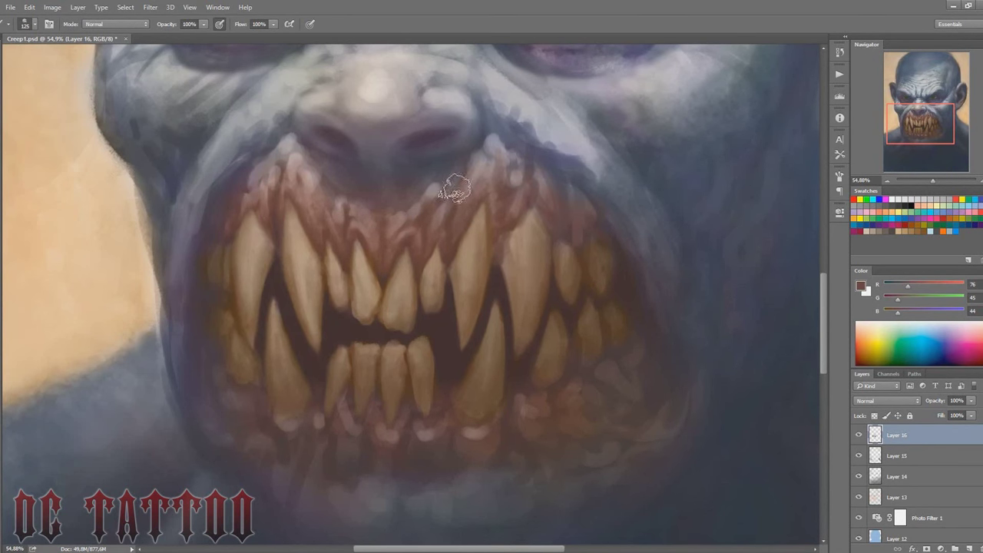
left_click_drag(284, 173, 314, 188)
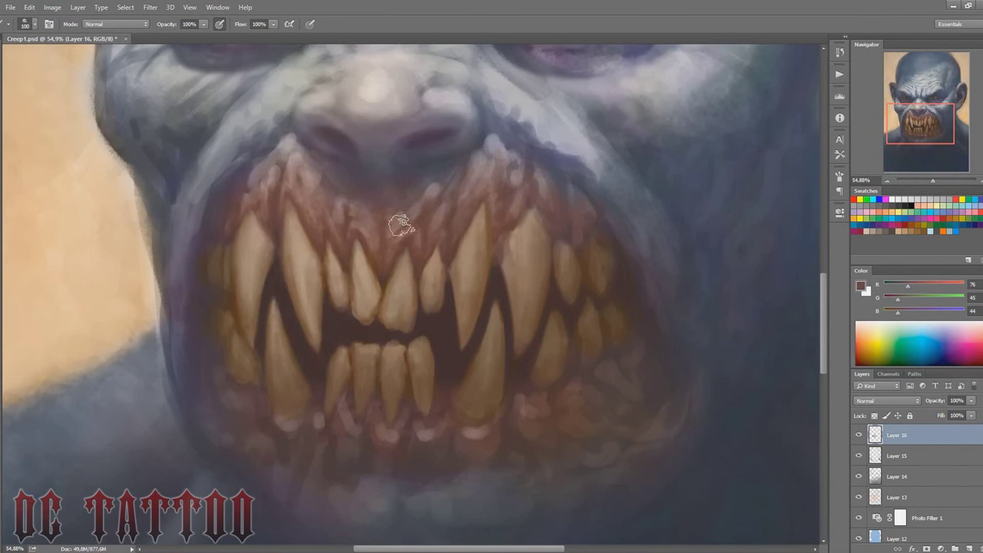
key("bracketleft")
key("bracketleft")
key("bracketleft")
left_click(369, 257, "alt")
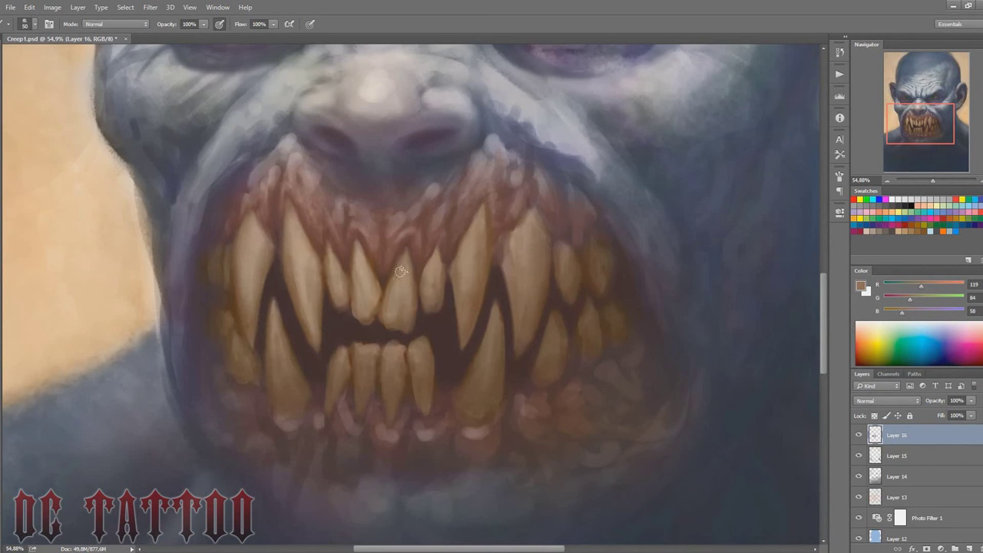
key("bracketleft")
key("bracketleft")
key("bracketleft")
left_click(459, 347, "alt")
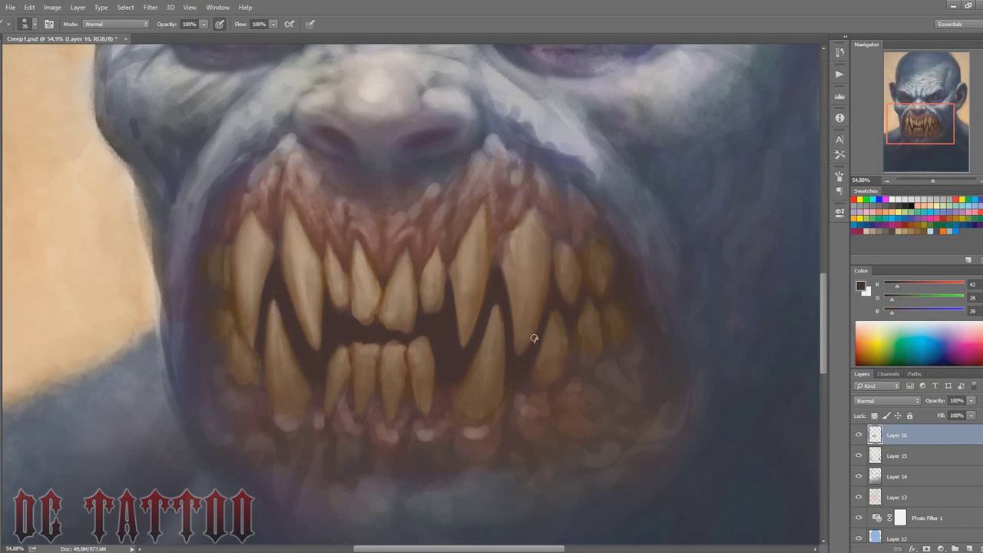
Sample mid brown, grey-brown shadow, tooth brown and dark gap colours while resizing the brush.
key("bracketright")
left_click(562, 291, "alt")
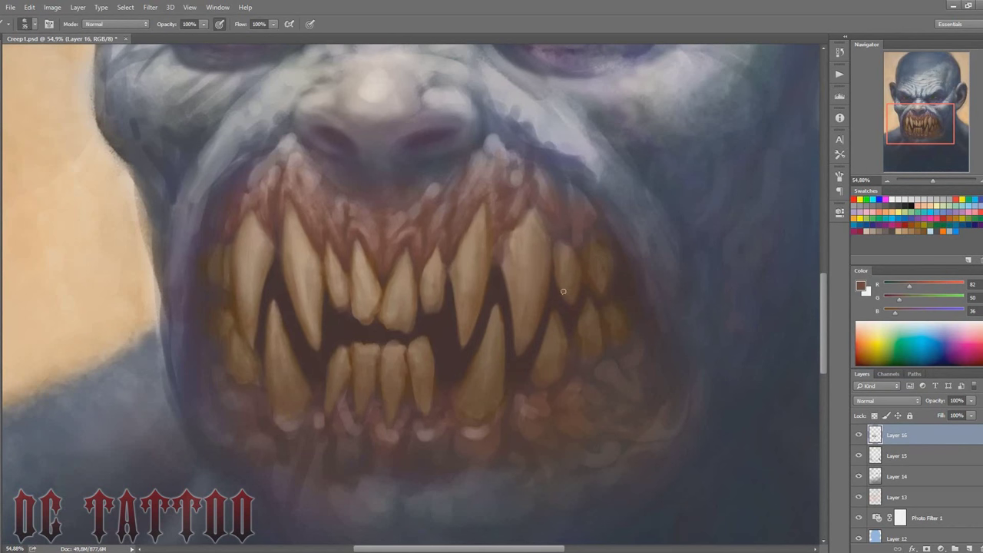
key("alt")
left_click(571, 253, "alt")
key("bracketleft")
key("bracketleft")
left_click(490, 238, "alt")
key("bracketright")
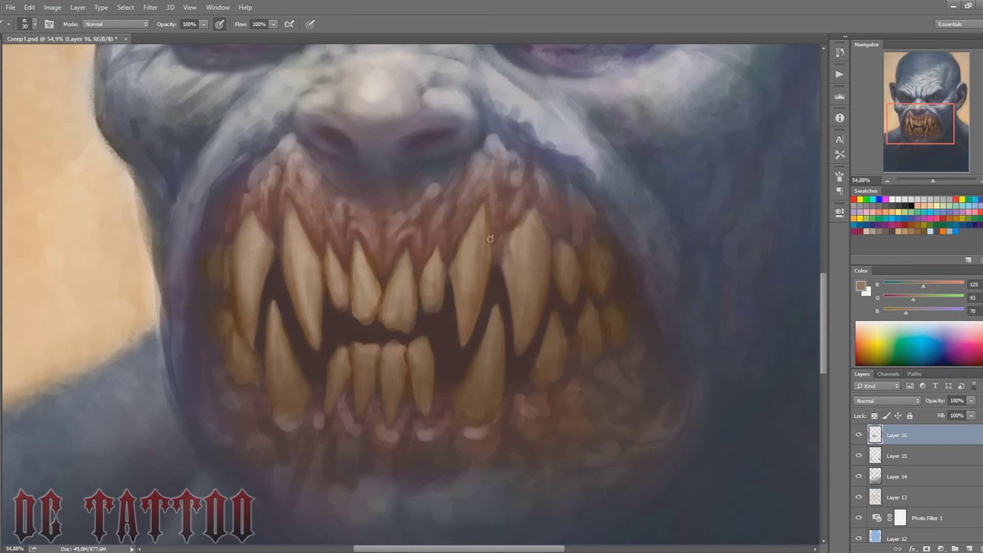
left_click(465, 316, "alt")
key("bracketleft")
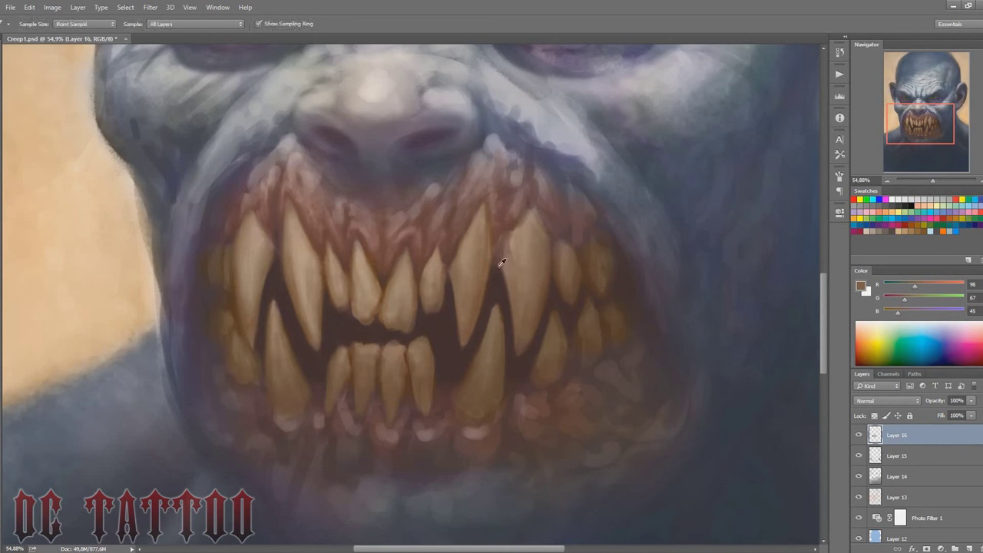
Pick reddish gum, dark shadow, grey-purple skin and pinkish gum highlight colours.
left_click(520, 200, "alt")
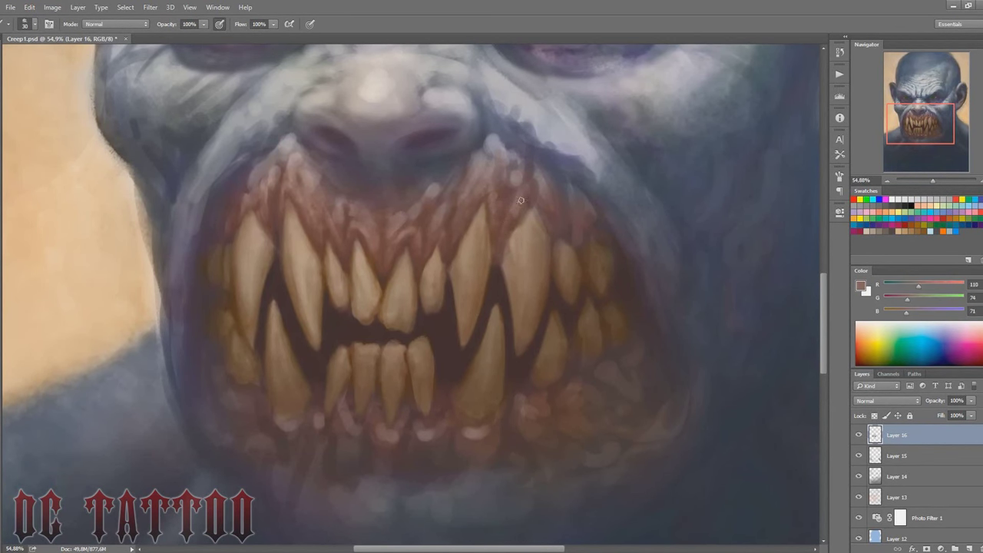
left_click(423, 219, "alt")
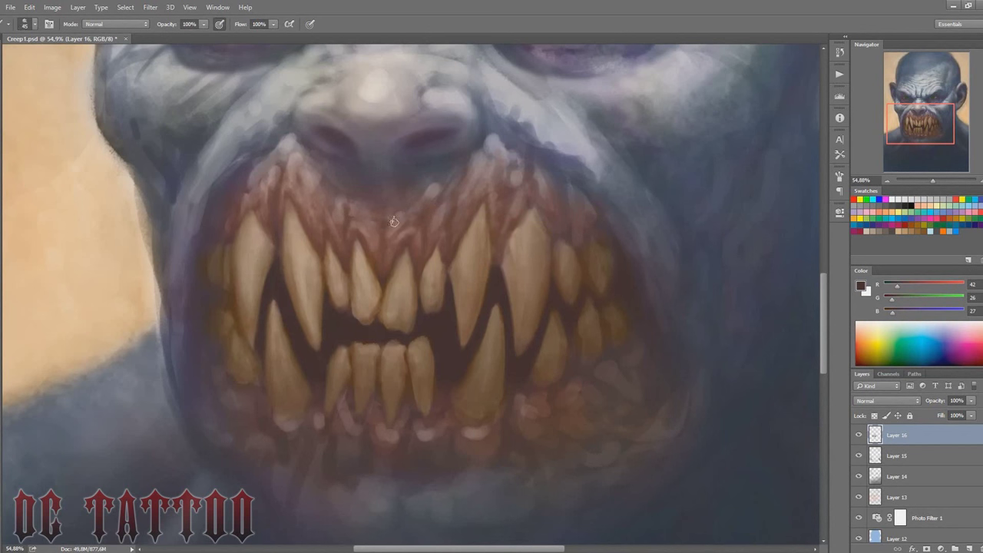
left_click(394, 222, "alt")
left_click(443, 188, "alt")
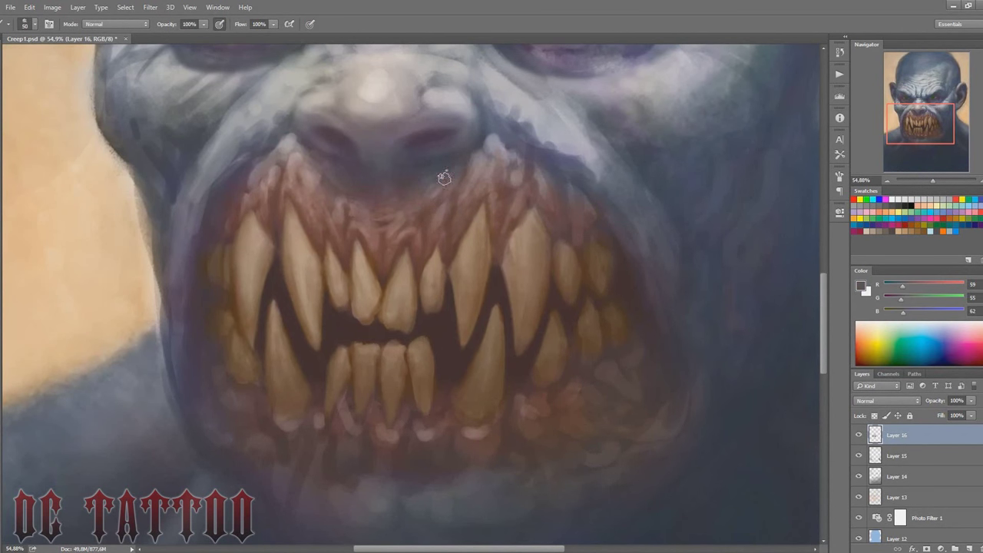
key("i")
left_click(367, 229)
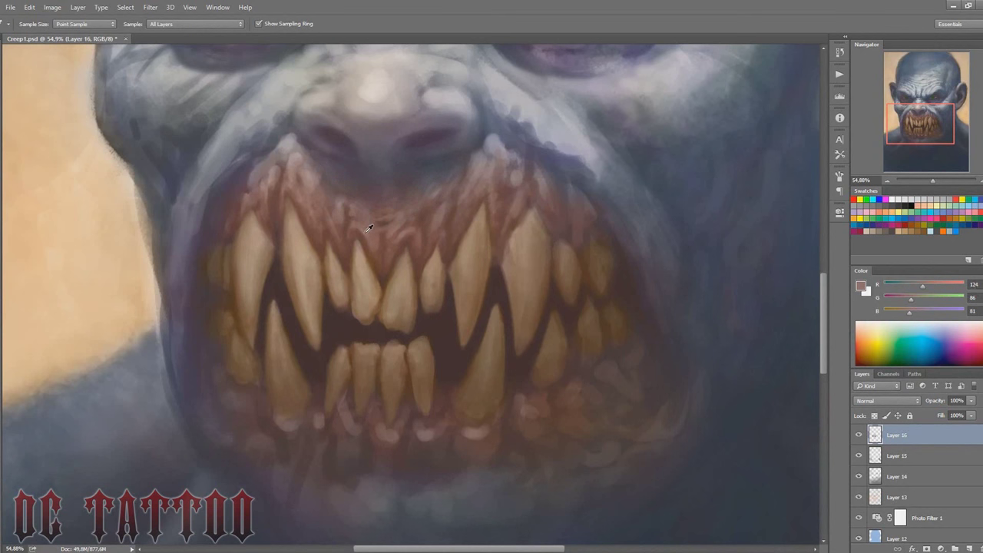
left_click(381, 229)
key("b")
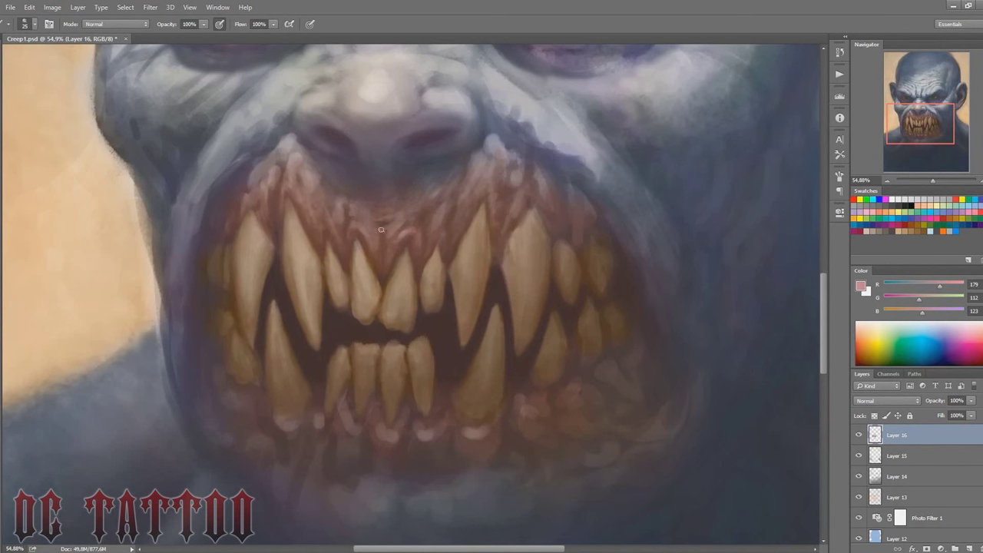
Sample a dark gum red and darker browns from between the teeth with a smaller brush.
key("i")
left_click(444, 212)
key("b")
key("bracketleft")
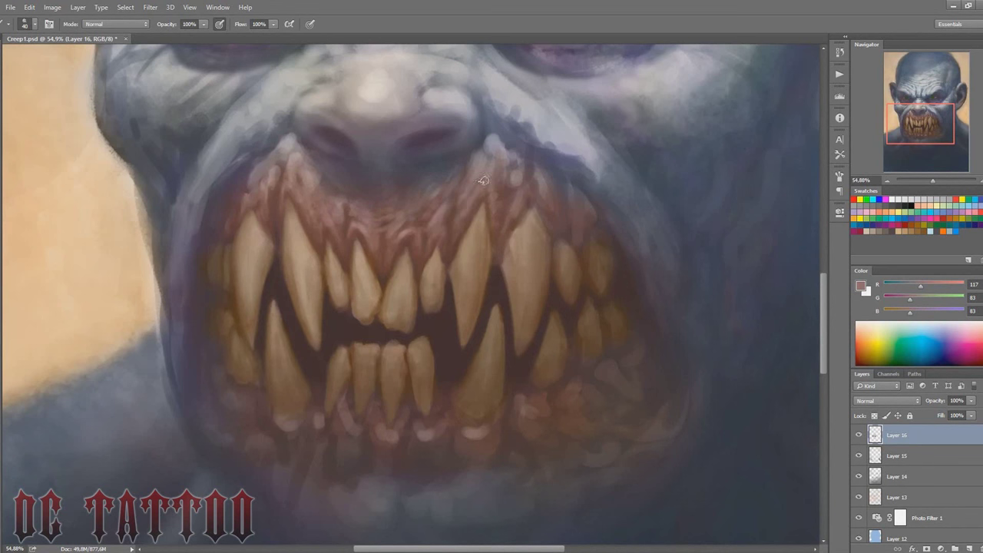
key("i")
left_click(443, 258)
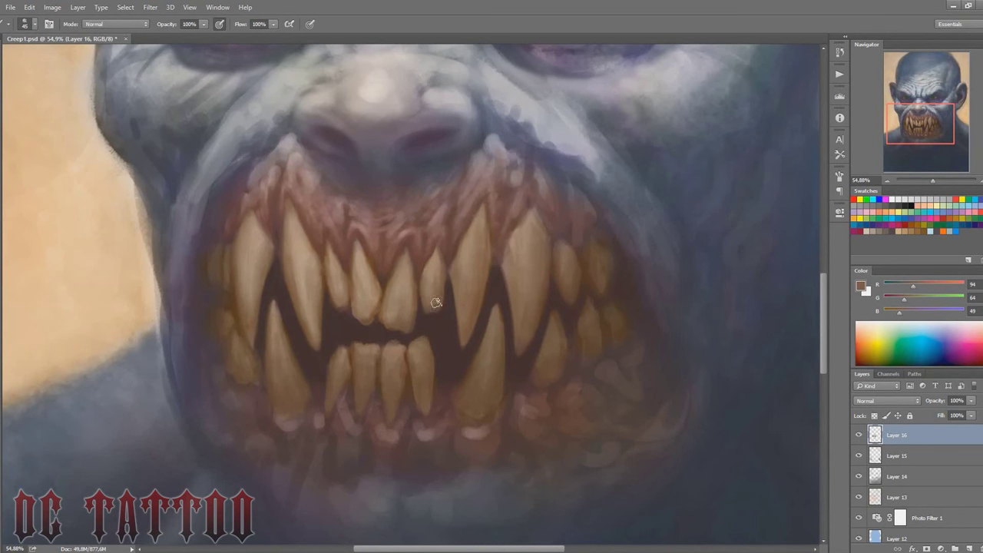
key("i")
left_click(522, 316)
key("b")
Dab warm dark-red gum detail above the upper teeth with a small brush.
left_click(525, 239, "alt")
left_click(530, 231, "alt")
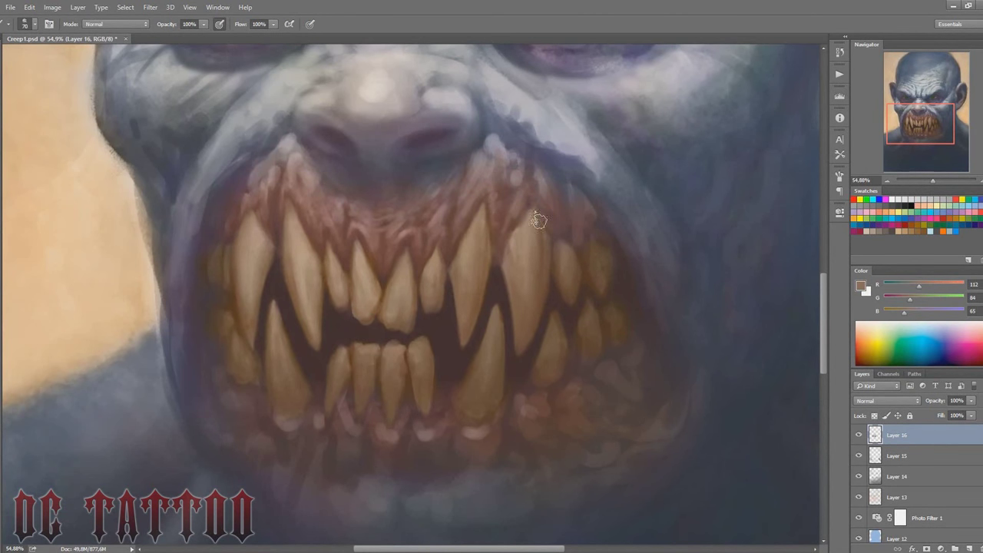
key("bracketleft")
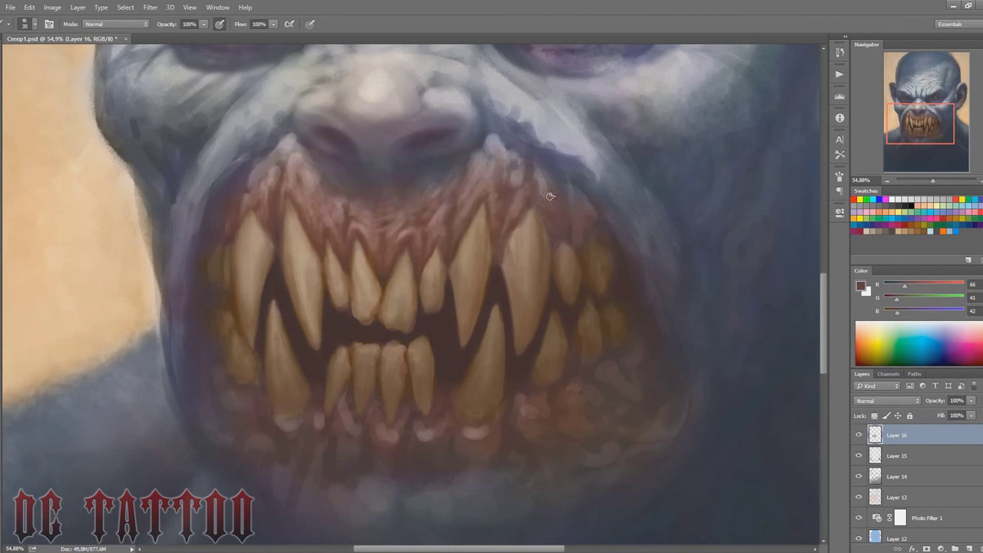
left_click(544, 200, "alt")
key("bracketleft")
left_click(517, 187, "alt")
key("bracketright")
key("bracketright")
key("bracketright")
Pick very dark red-brown and tooth-shadow brown colours, adjusting the brush size.
left_click(610, 289, "alt")
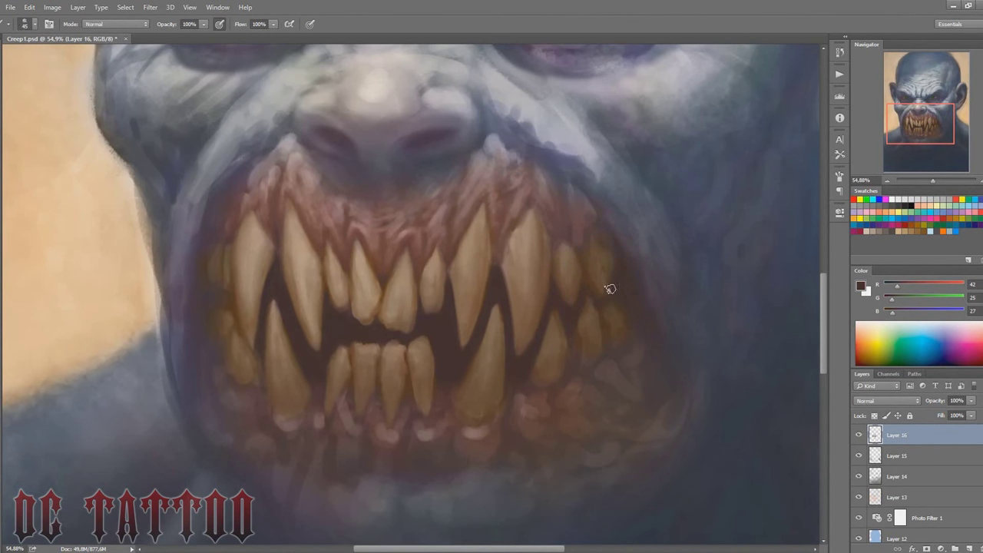
key("bracketright")
key("bracketright")
key("bracketright")
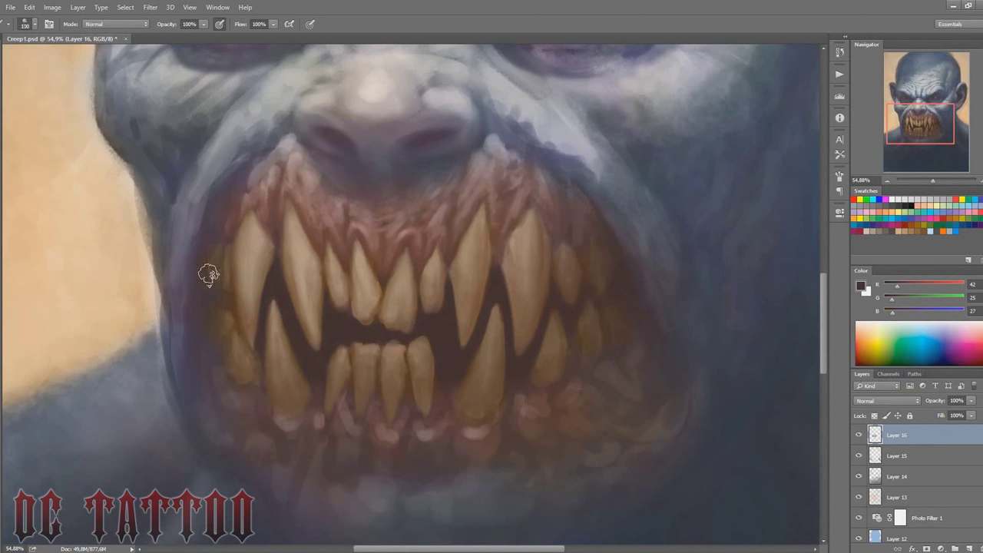
key("bracketleft")
key("bracketleft")
key("bracketleft")
key("bracketright")
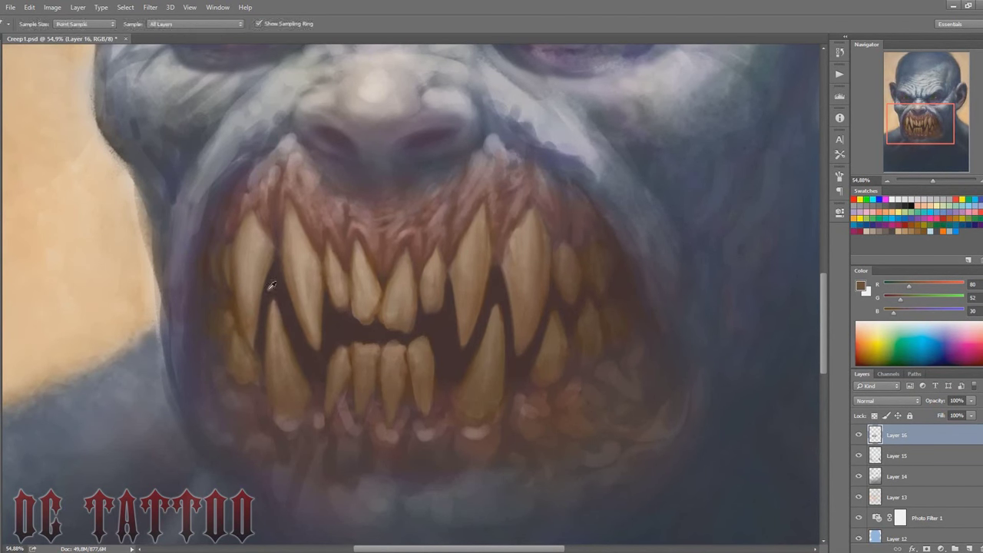
left_click(232, 313, "alt")
key("bracketright")
Sample dark, warm and light tooth colours to shade the shadows between the fangs.
key("i")
left_click(393, 434)
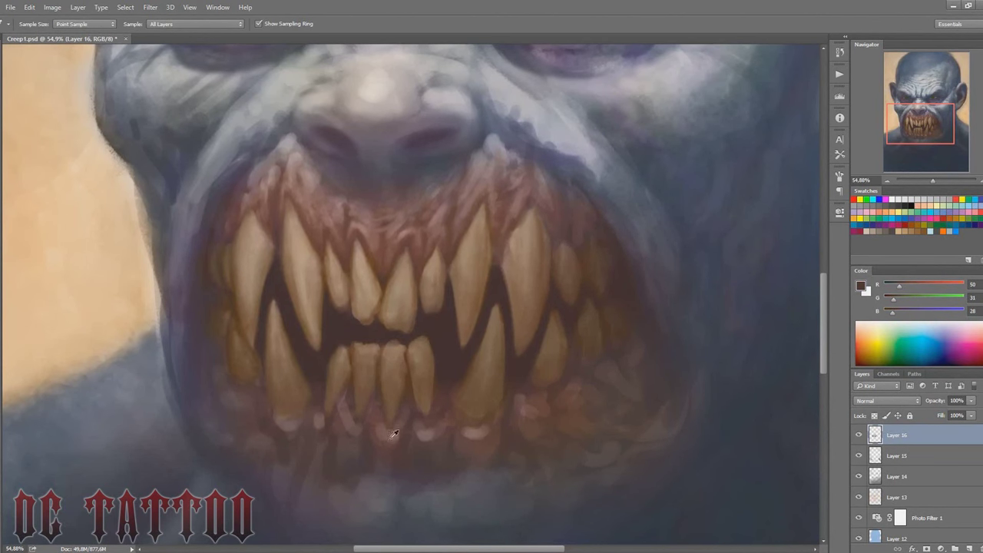
key("b")
left_click(256, 329, "alt")
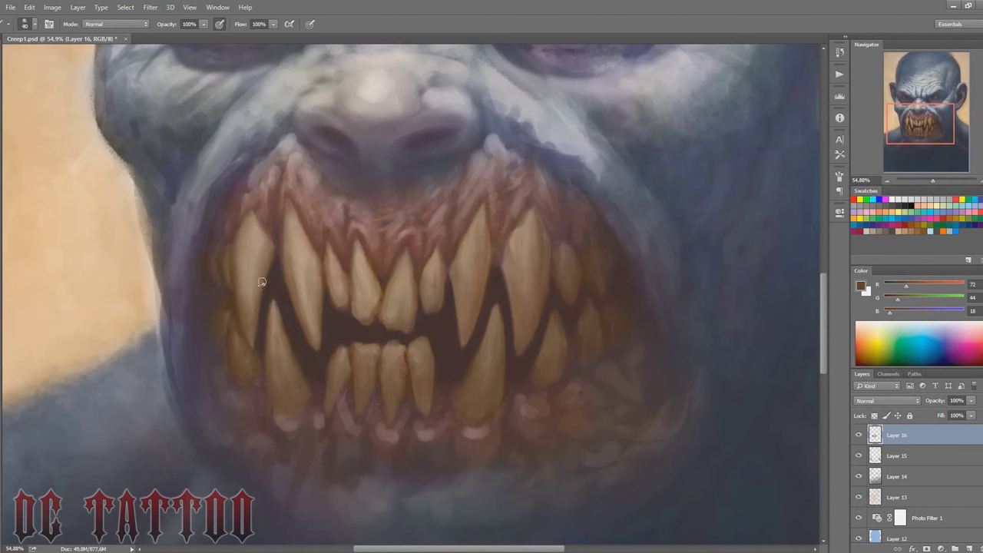
left_click(257, 229, "alt")
left_click(302, 210, "alt")
key("bracketright")
left_click(411, 307, "alt")
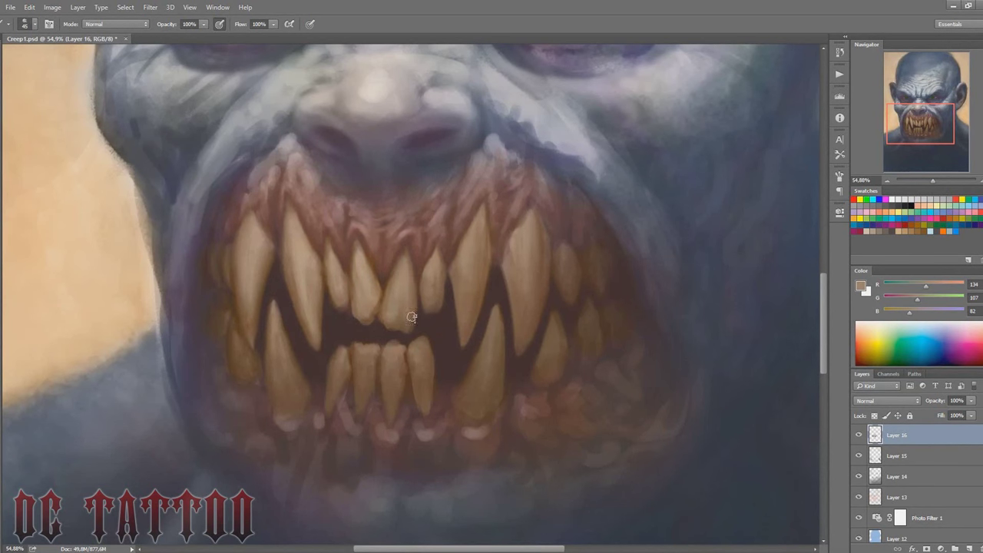
Pick progressively darker browns and reddish-brown gum colours for the final gum shading.
key("bracketleft")
key("bracketleft")
key("bracketleft")
left_click(424, 278, "alt")
key("bracketleft")
left_click(467, 221, "alt")
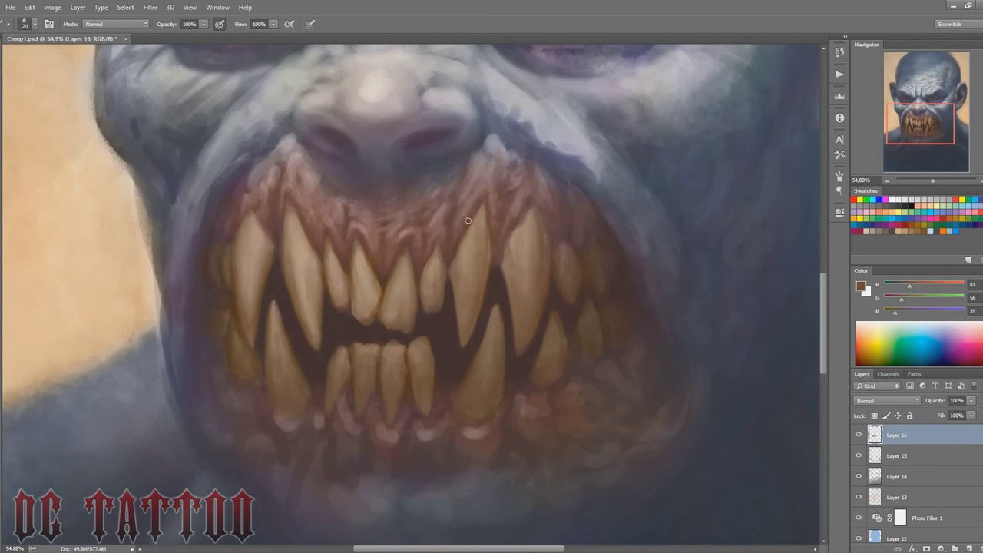
key("bracketright")
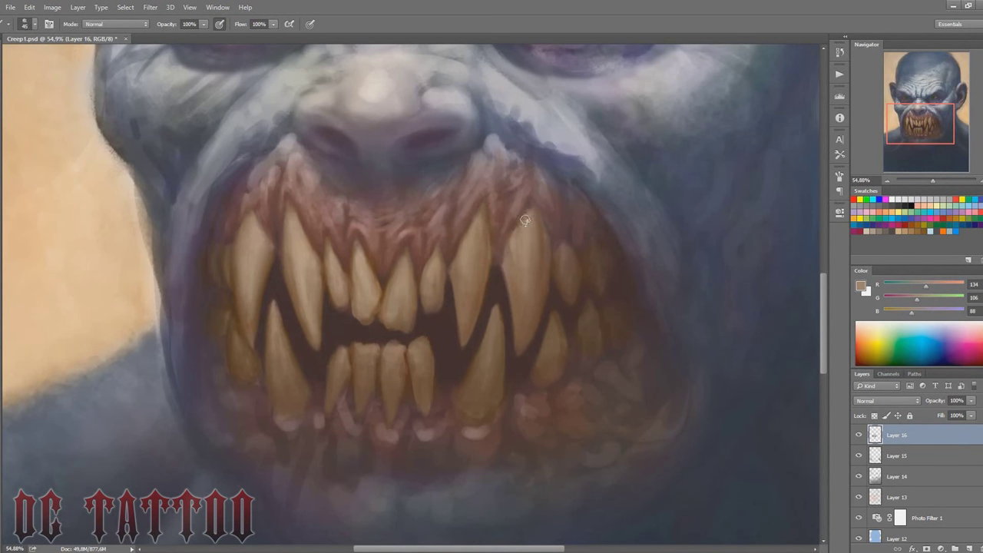
left_click(528, 206, "alt")
key("bracketleft")
key("bracketleft")
key("bracketleft")
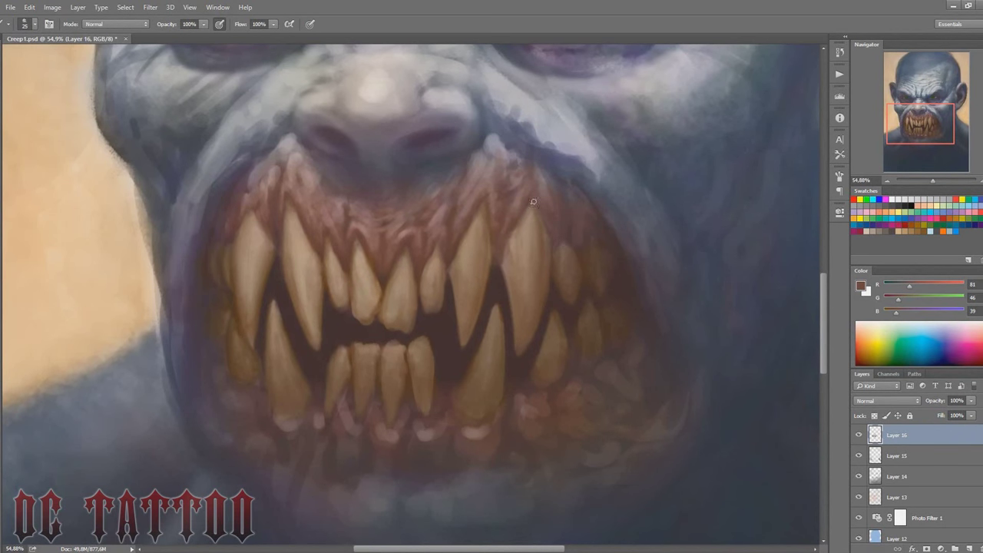
key("bracketright")
key("bracketright")
key("bracketright")
left_click(462, 219, "alt")
left_click(496, 222, "alt")
Sample reddish-brown and lighter pinkish gum colours below the nose.
key("bracketright")
key("bracketright")
key("bracketright")
key("bracketleft")
key("bracketleft")
key("bracketleft")
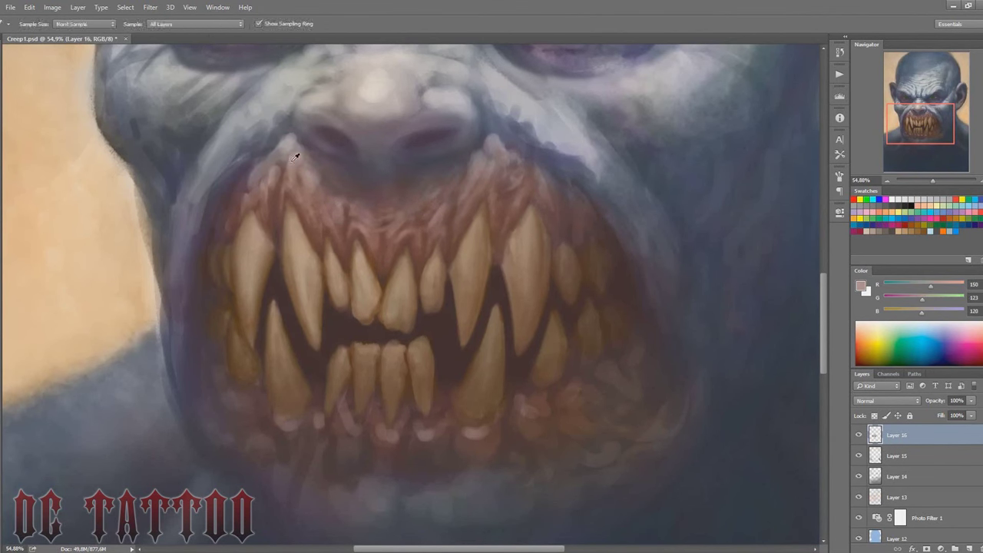
left_click(278, 172, "alt")
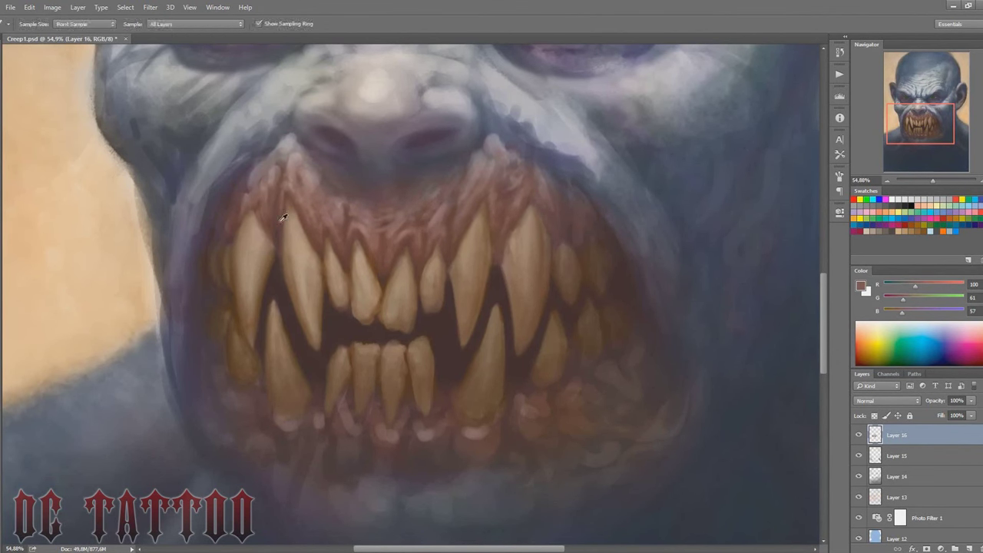
left_click(250, 191, "alt")
left_click(280, 170, "alt")
key("bracketright")
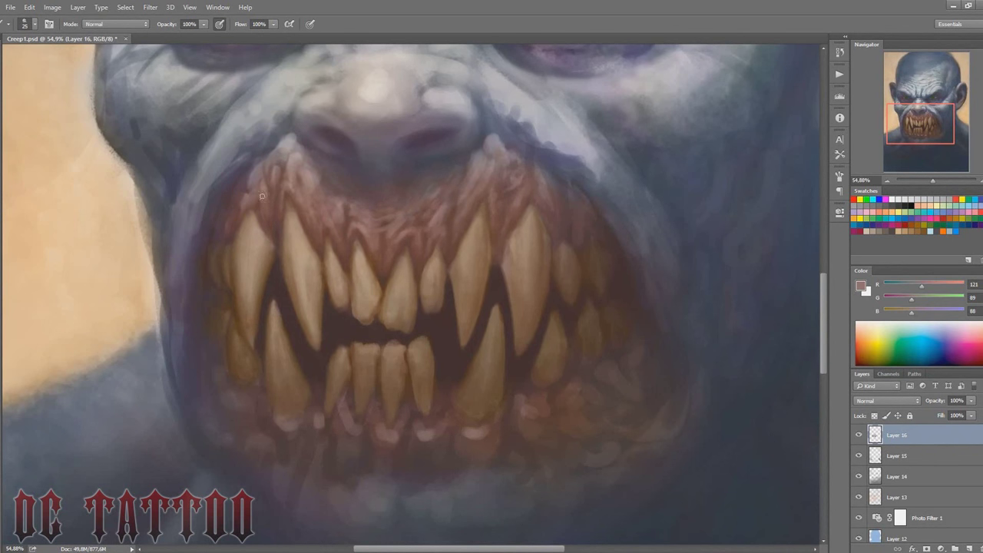
left_click(277, 185, "alt")
key("bracketleft")
Pick near-black shadow colours and darken the left edge of the jaw with two strokes.
left_click(251, 189, "alt")
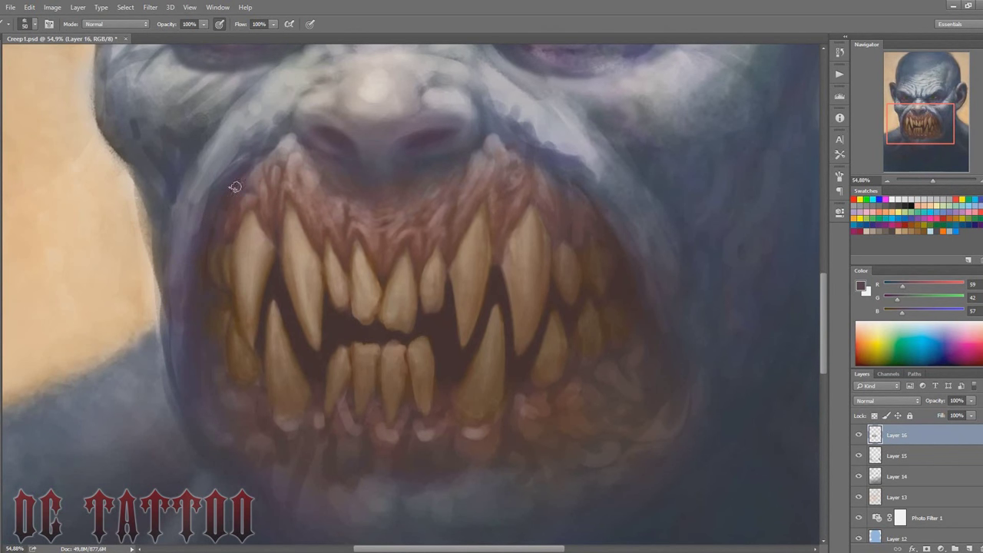
key("bracketleft")
key("bracketleft")
left_click(228, 205, "alt")
key("bracketleft")
left_click(214, 217, "alt")
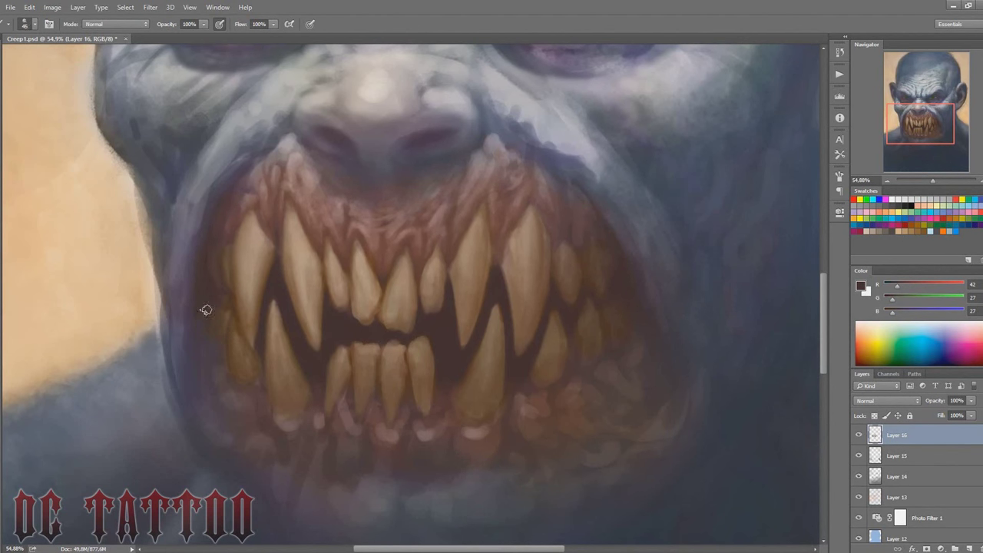
key("bracketright")
key("bracketright")
left_click(228, 319, "alt")
left_click(226, 308, "alt")
left_click_drag(167, 393, 160, 293)
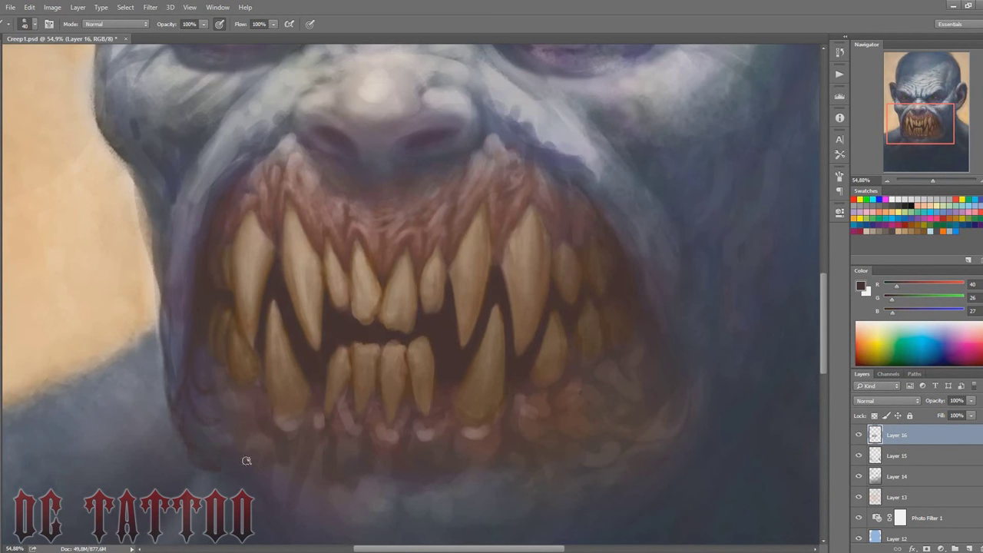
left_click_drag(171, 414, 161, 277)
Sample dark red-brown and mauve shadow colours around the mouth with a larger brush.
left_click(497, 291, "alt")
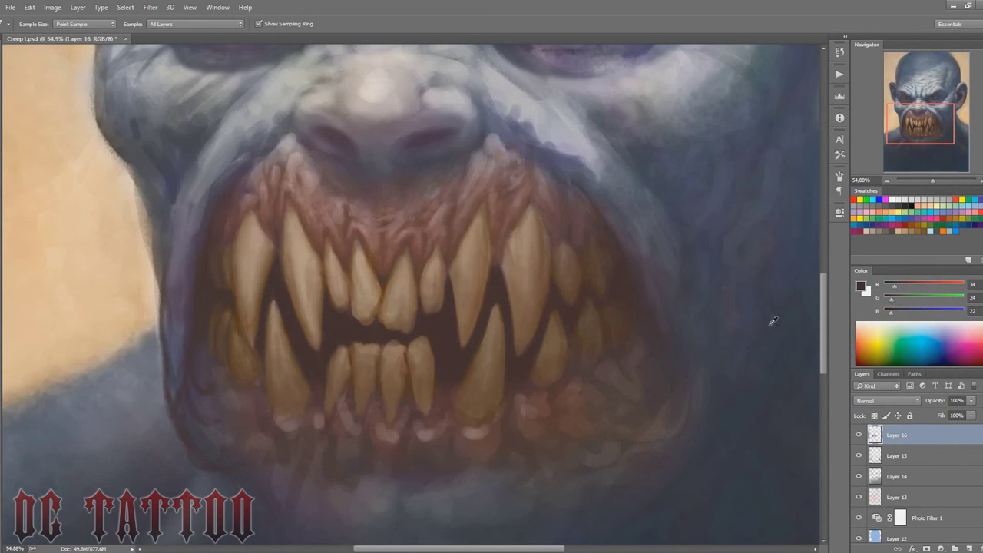
key("bracketright")
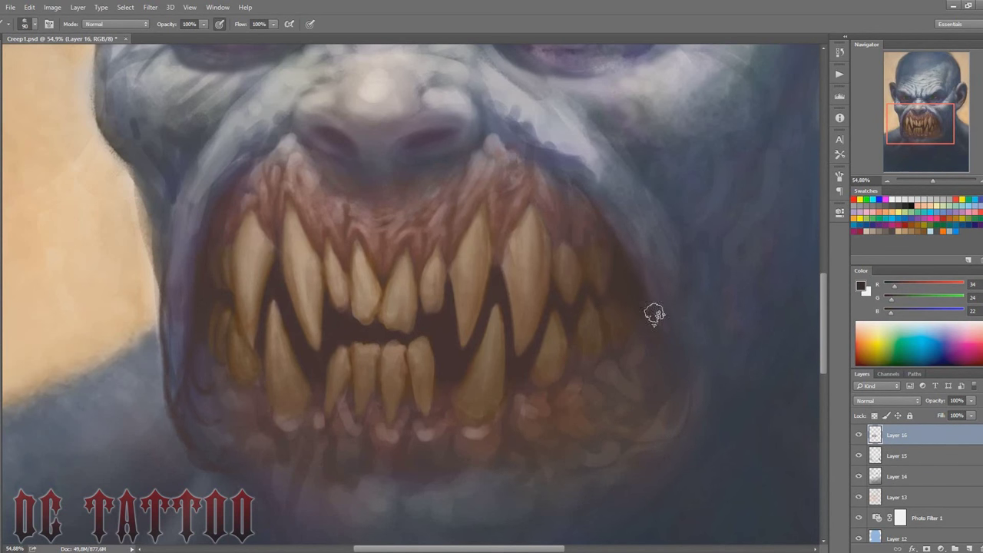
key("bracketright")
key("bracketright")
key("bracketright")
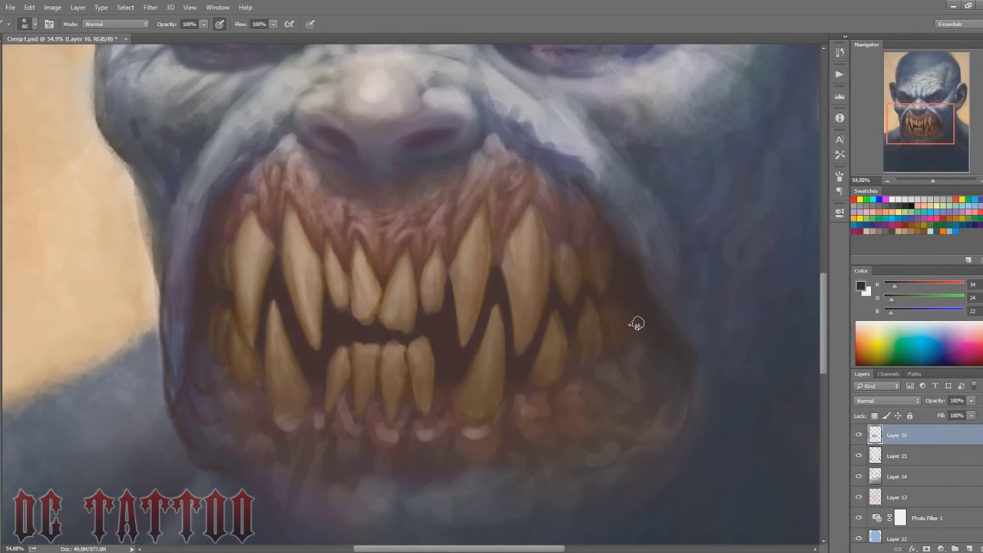
left_click(585, 242, "alt")
left_click(560, 221, "alt")
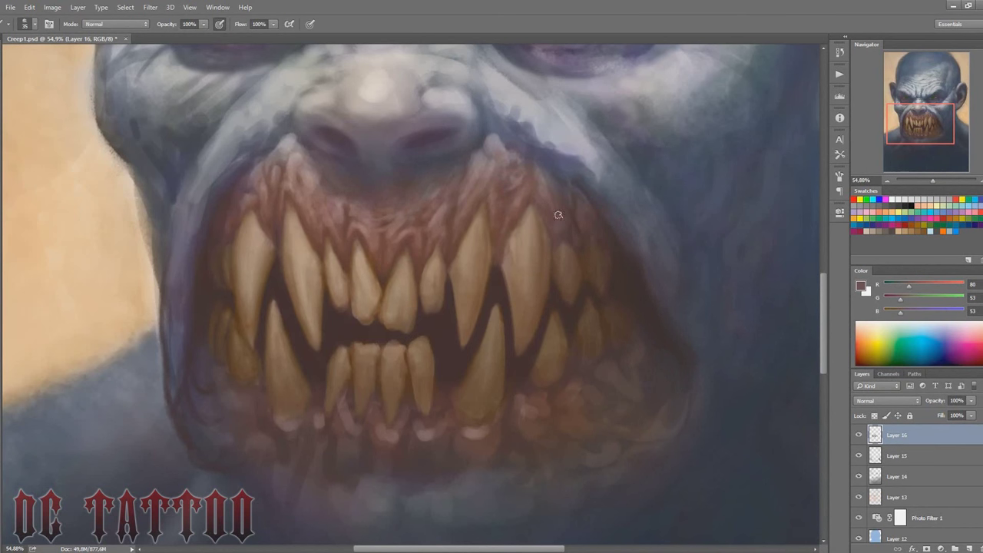
left_click(571, 185, "alt")
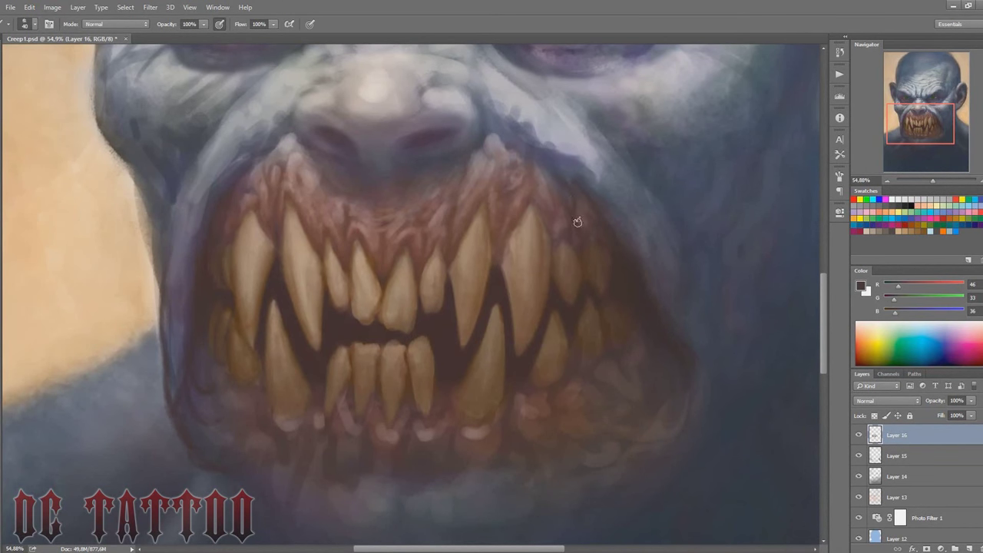
left_click(565, 240, "alt")
key("bracketleft")
key("bracketleft")
key("bracketright")
key("bracketright")
key("bracketright")
key("bracketleft")
key("bracketleft")
key("bracketleft")
key("bracketright")
key("bracketright")
key("bracketright")
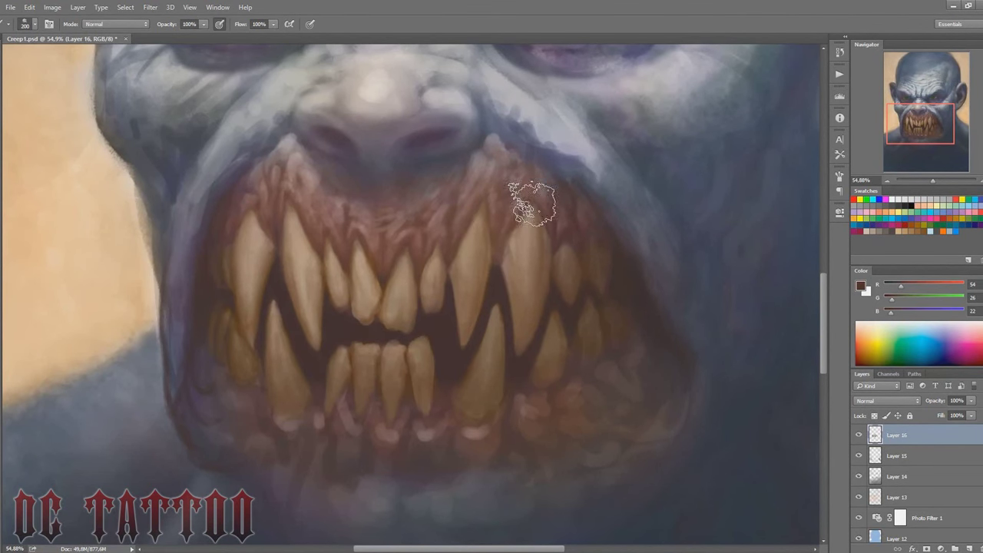
Bring the lower jaw into view and sample darker browns from between the teeth.
left_click_drag(562, 288, 597, 246)
key("bracketleft")
key("bracketleft")
key("bracketleft")
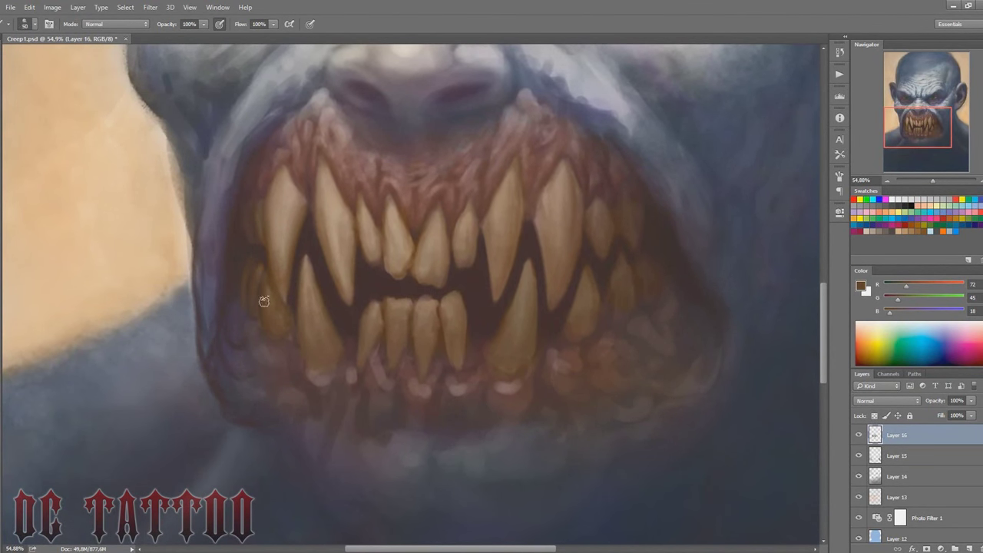
left_click(618, 269, "alt")
key("bracketleft")
key("i")
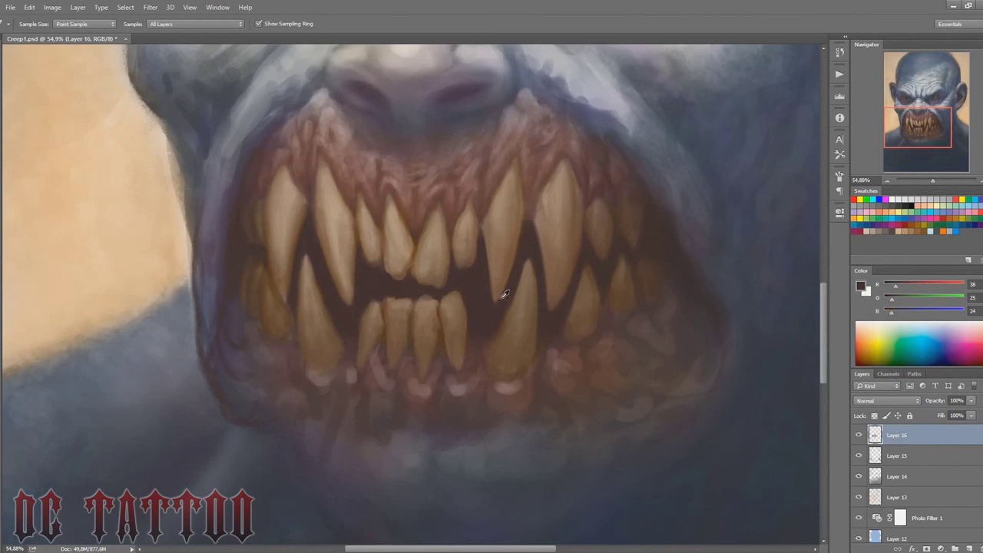
left_click(475, 350)
key("b")
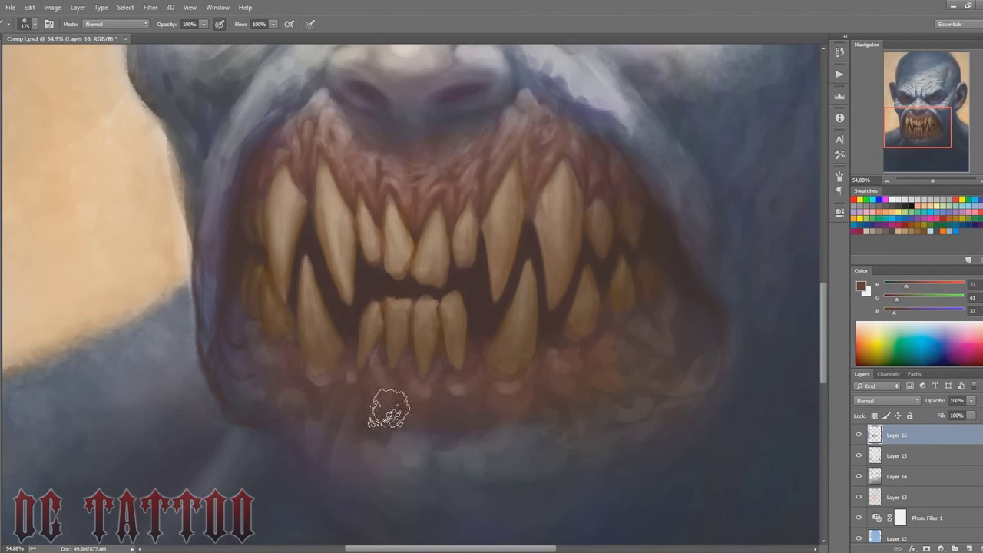
Switch to a large textured brush and sample red-brown gum tones around the upper gums.
key("period")
key("bracketleft")
key("bracketleft")
key("bracketleft")
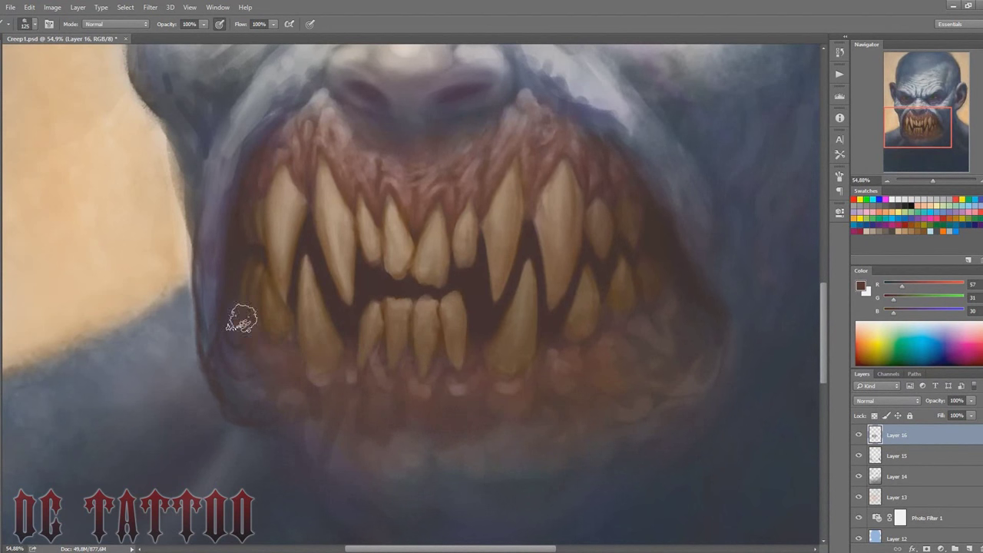
left_click(688, 310, "alt")
left_click_drag(922, 127, 922, 123)
key("bracketleft")
key("bracketleft")
key("bracketleft")
left_click(388, 238, "alt")
key("bracketleft")
key("bracketleft")
key("bracketleft")
left_click(380, 213, "alt")
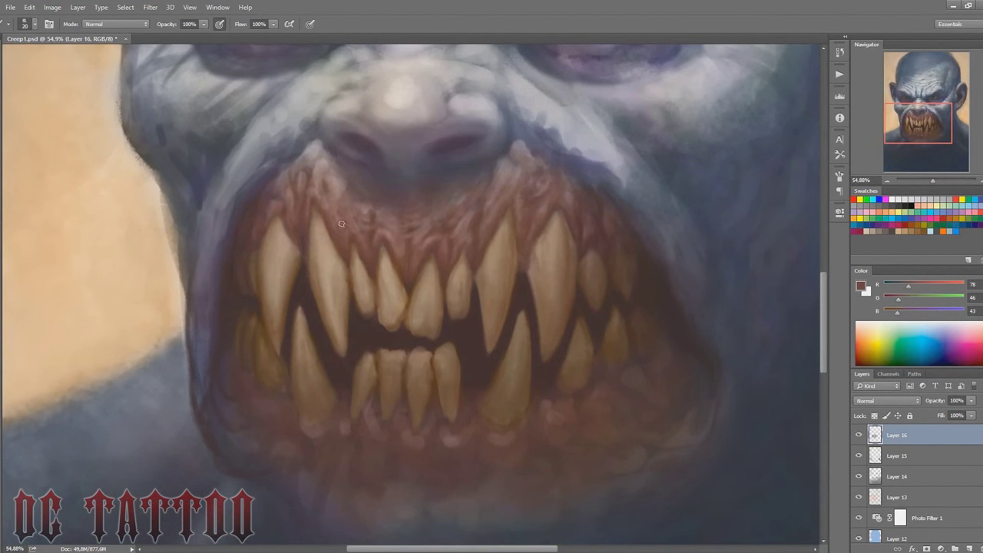
Paint a dark brown shading stroke down one of the fangs.
left_click(345, 211, "alt")
key("bracketright")
key("bracketright")
key("bracketright")
left_click(538, 263, "alt")
key("bracketleft")
key("bracketleft")
key("bracketleft")
left_click_drag(338, 309, 336, 345)
key("bracketright")
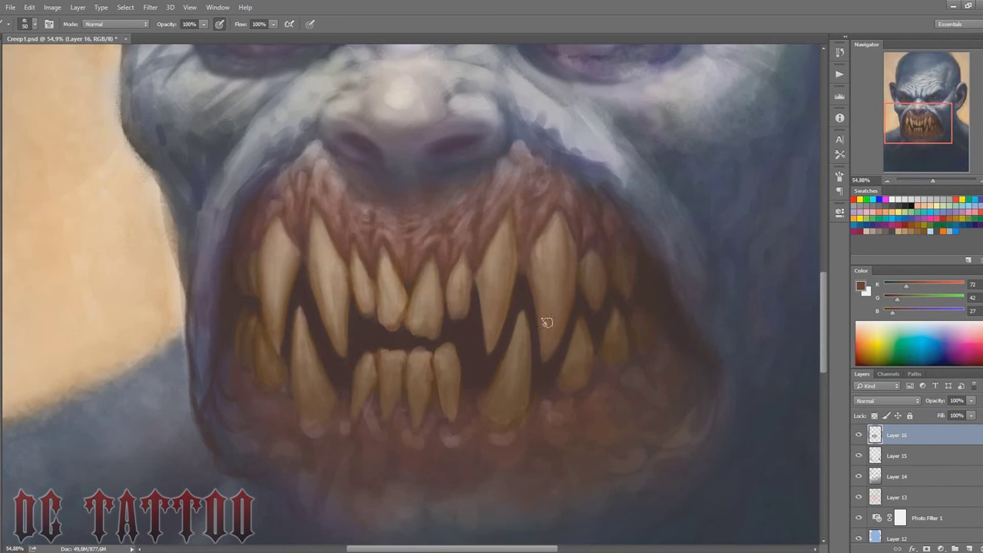
Fill the gaps between the lower teeth with very dark shadow.
left_click(477, 279, "alt")
key("bracketright")
key("bracketright")
key("bracketright")
left_click(548, 305, "alt")
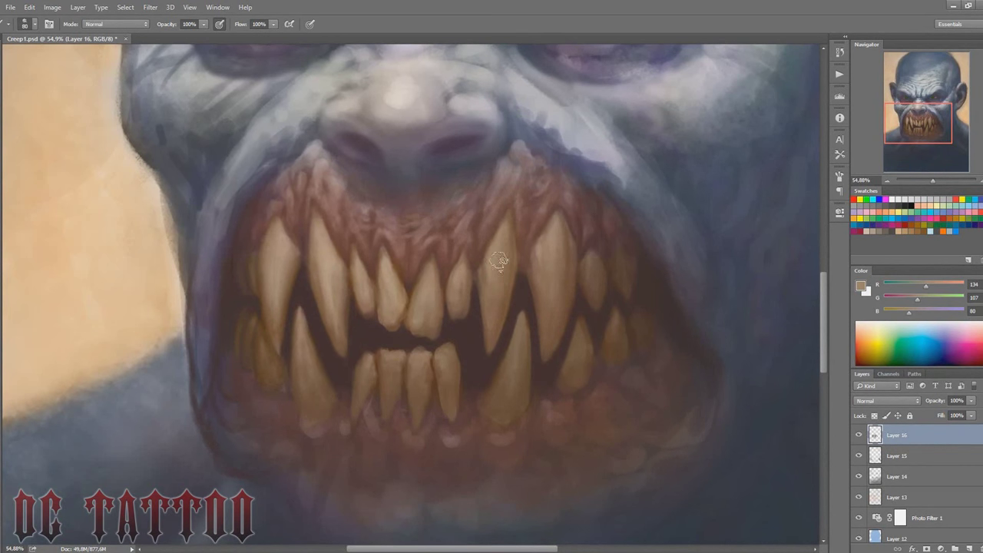
key("bracketleft")
key("bracketleft")
key("bracketleft")
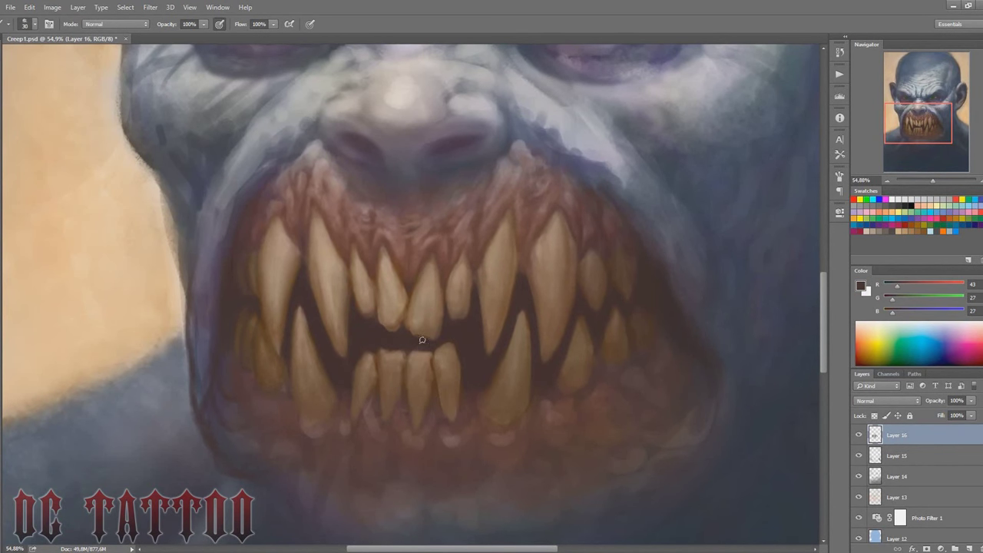
left_click(422, 340, "alt")
left_click(442, 355, "alt")
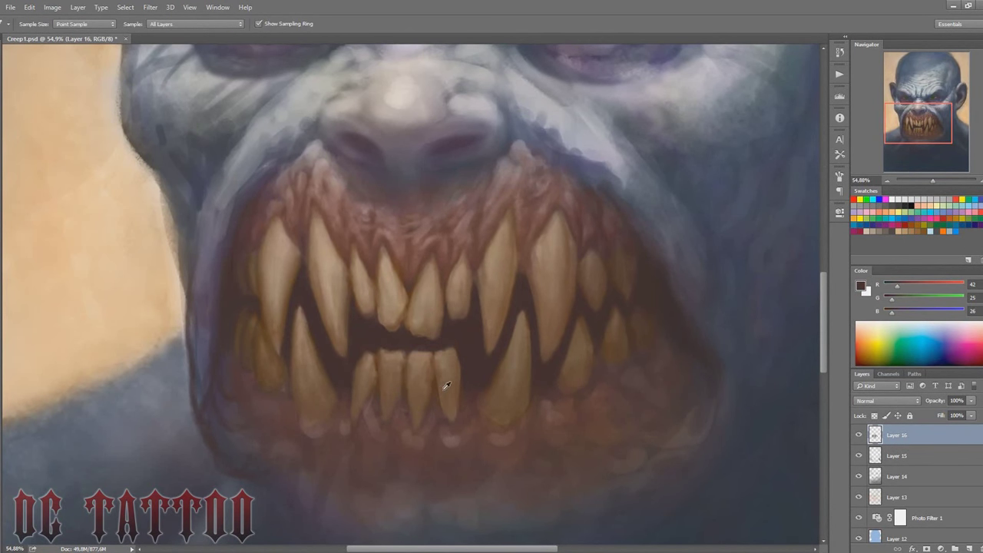
key("bracketleft")
Lay mottled red-brown gum tones beneath the lower fangs.
left_click(377, 409, "alt")
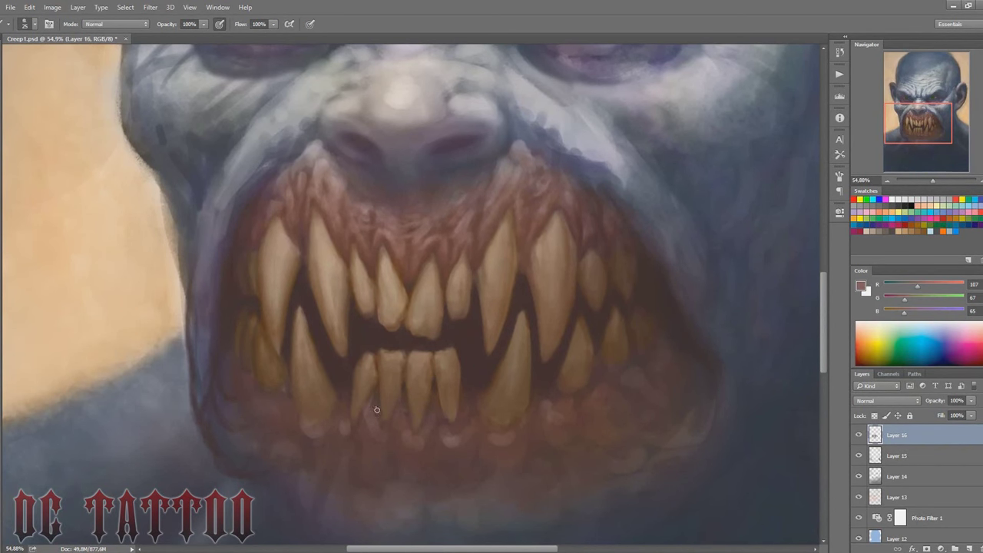
key("bracketleft")
left_click(392, 433, "alt")
key("bracketright")
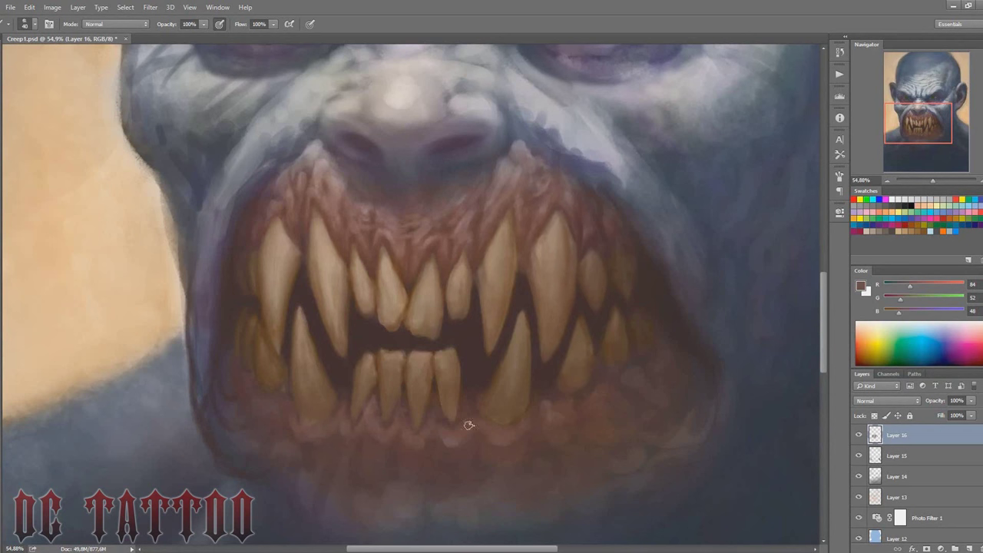
left_click(461, 339, "alt")
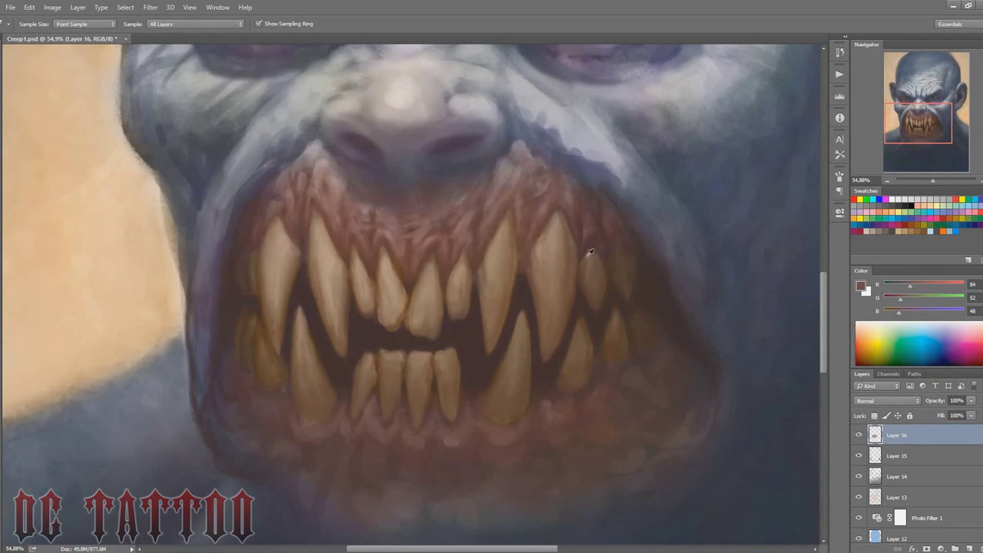
left_click(373, 436, "alt")
key("bracketright")
key("bracketright")
key("bracketright")
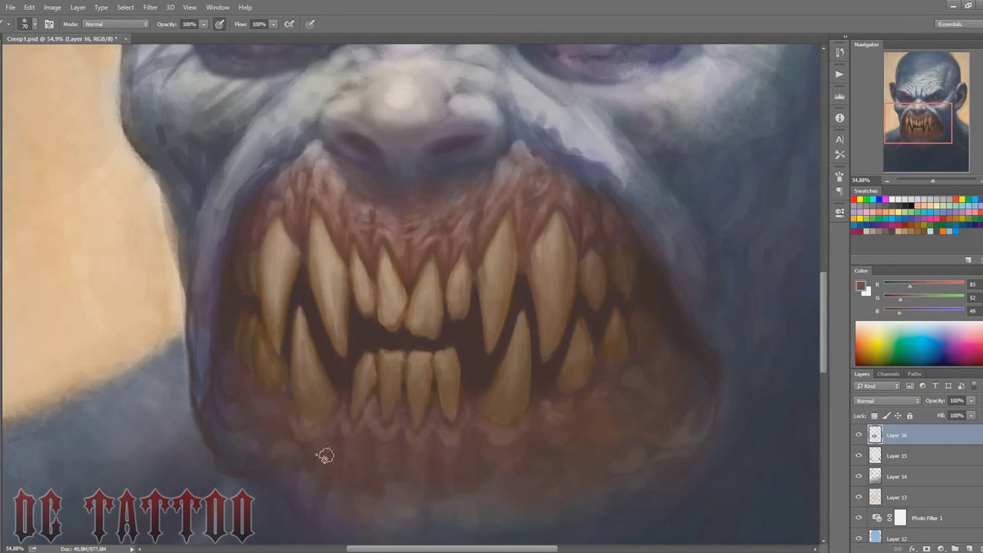
scroll(739, 288, "down", 2)
left_click(482, 336, "alt")
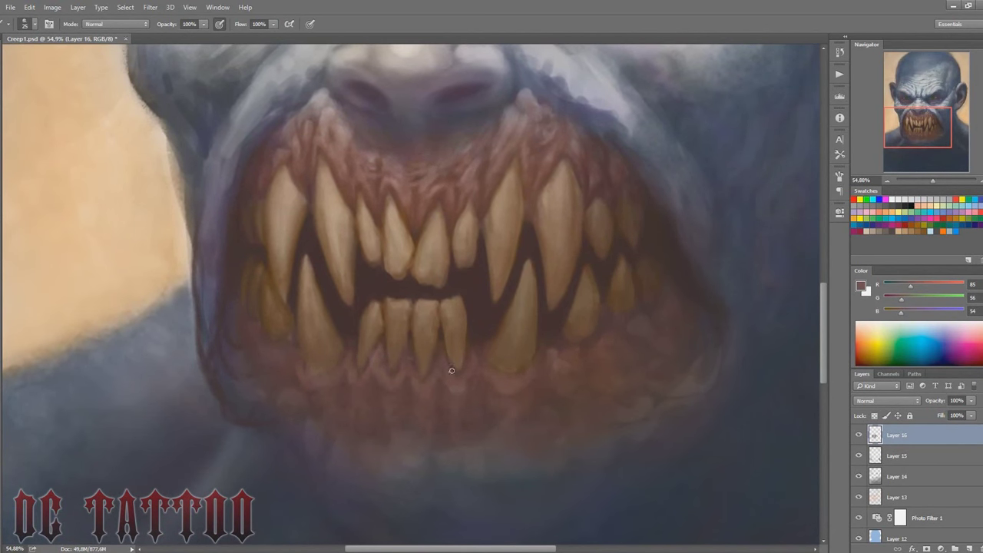
Paint along the base of the lower teeth with sampled gum reds and shadows.
key("bracketleft")
key("bracketleft")
key("bracketleft")
left_click(461, 343, "alt")
left_click(428, 379, "alt")
left_click(450, 349, "alt")
key("bracketleft")
key("bracketleft")
key("bracketleft")
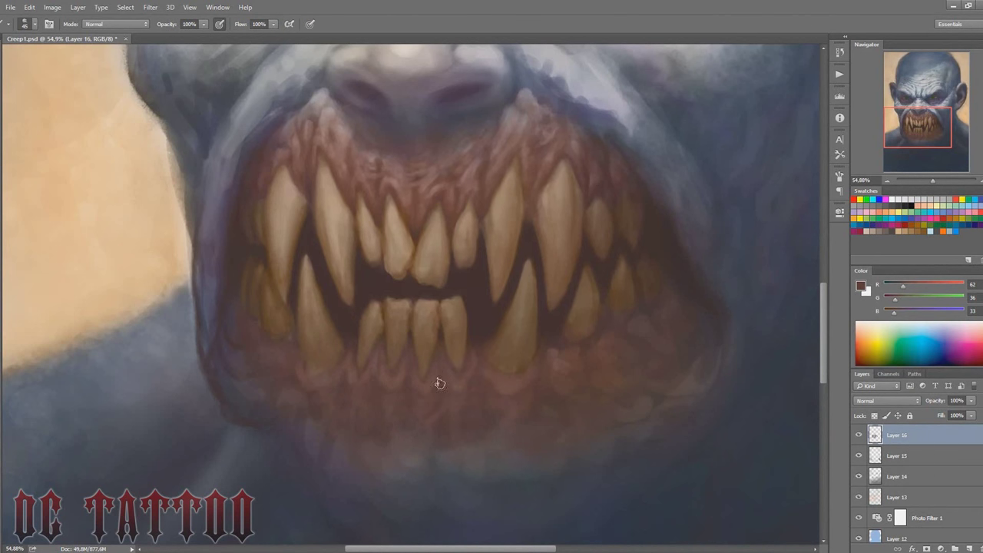
left_click(437, 388, "alt")
key("bracketright")
key("bracketright")
left_click(379, 341, "alt")
key("bracketright")
key("bracketright")
left_click(376, 386, "alt")
Texture the gums below the teeth with pink, red-brown and darker gum tones, then zoom out.
key("period")
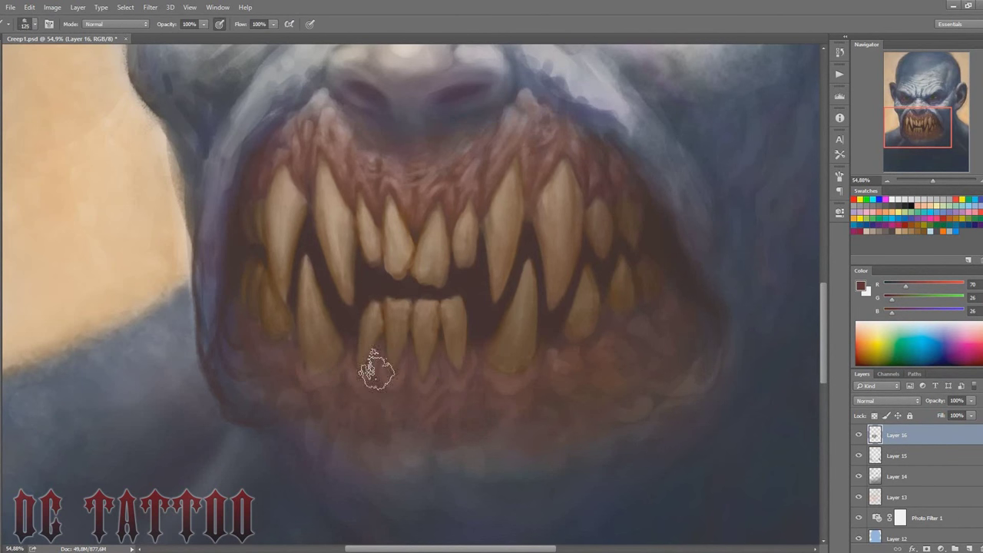
key("comma")
left_click(460, 379, "alt")
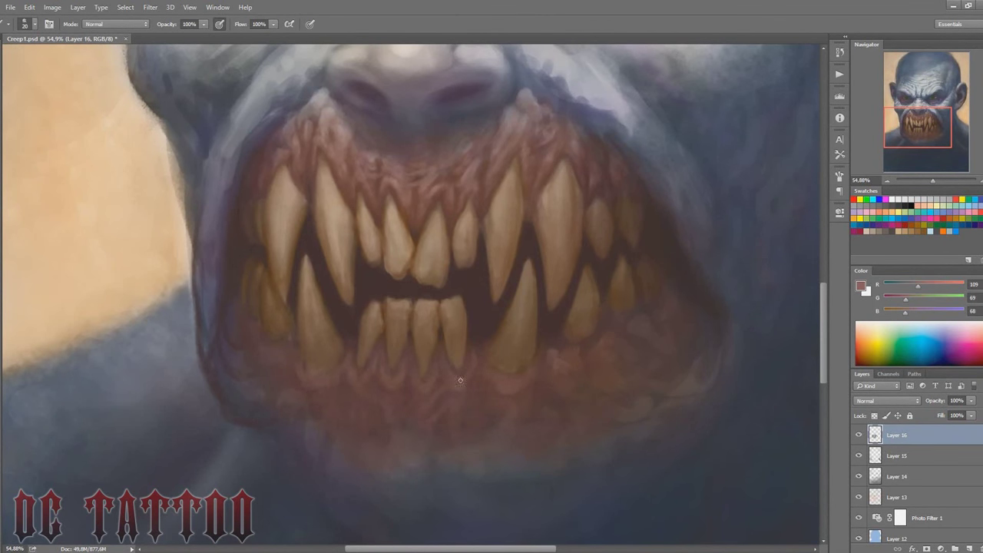
left_click(473, 359, "alt")
key("bracketright")
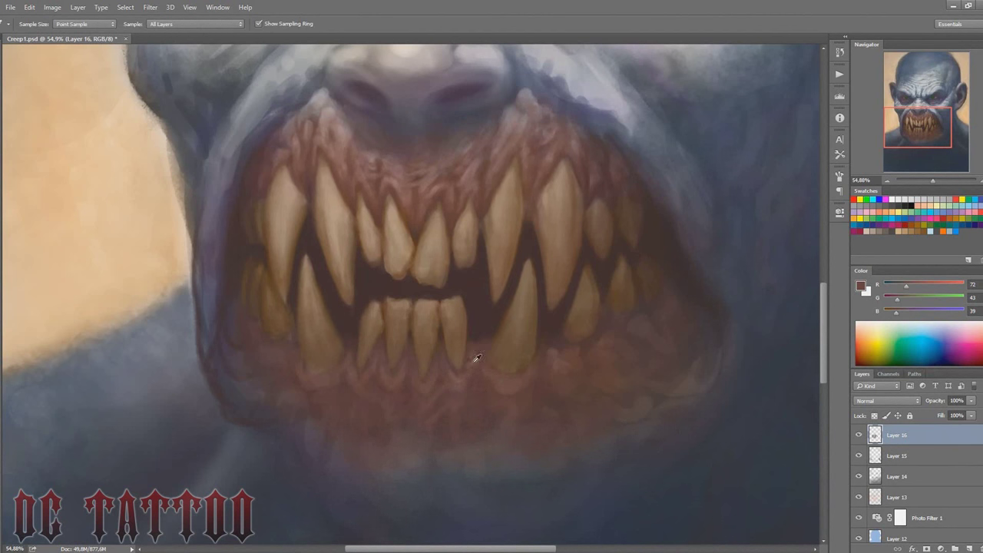
left_click(479, 351, "alt")
left_click(521, 366, "alt")
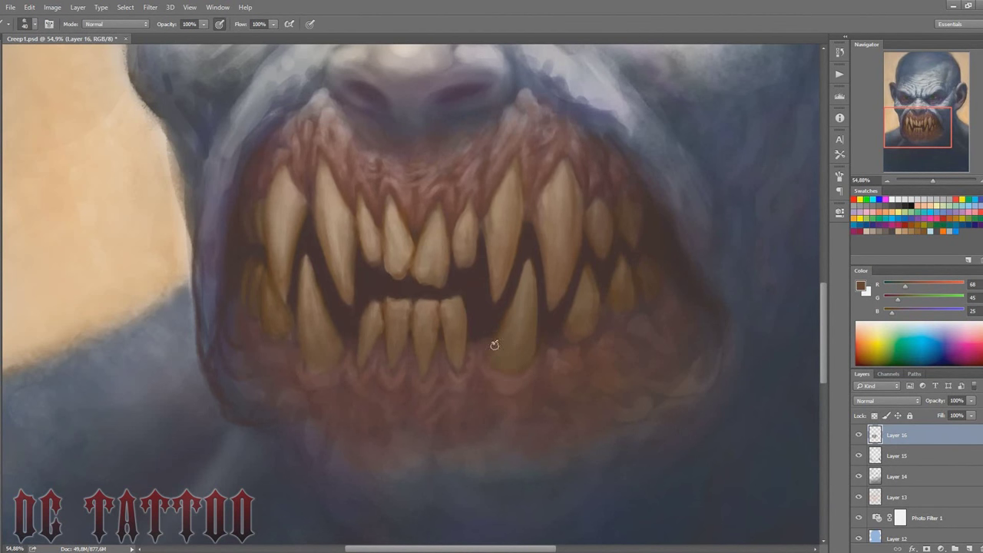
left_click(298, 365, "alt")
left_click(312, 339, "alt")
left_click_drag(930, 183, 918, 183)
Shade the jaw with near-black and blue-grey skin tones from the cheek.
left_click(428, 446, "alt")
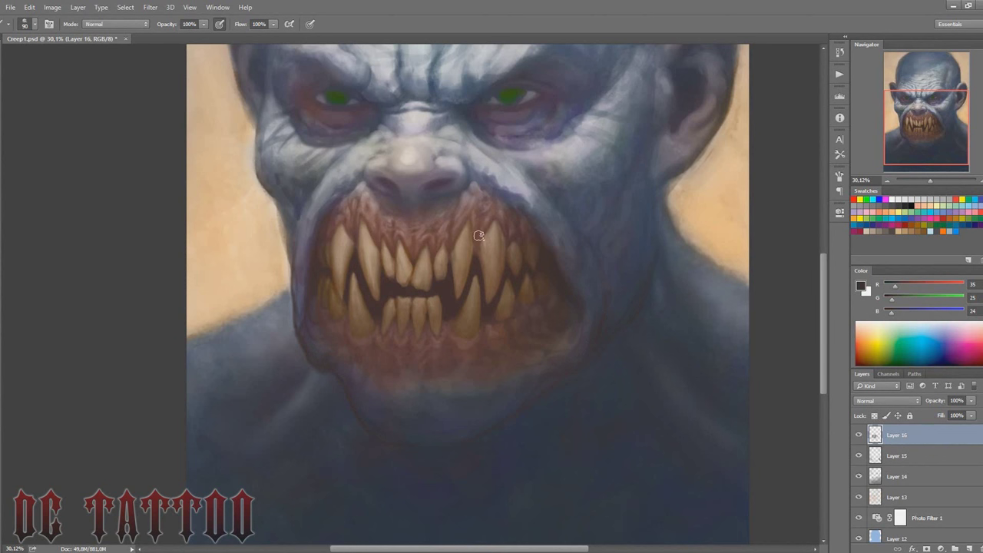
key("bracketleft")
key("bracketleft")
key("bracketleft")
key("bracketleft")
key("bracketright")
key("bracketright")
key("bracketright")
key("bracketright")
key("bracketright")
key("bracketright")
key("bracketright")
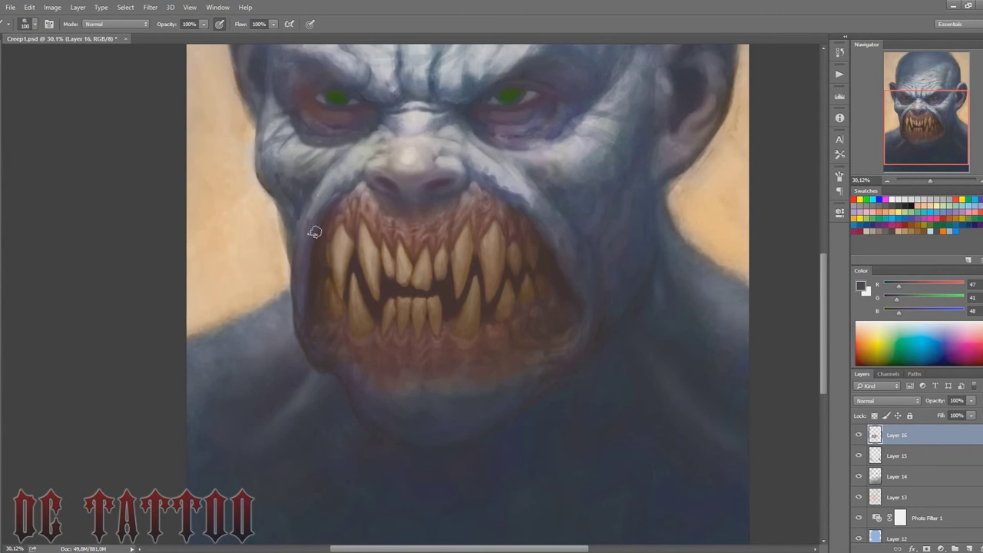
left_click(328, 178, "alt")
key("bracketleft")
left_click(559, 238, "alt")
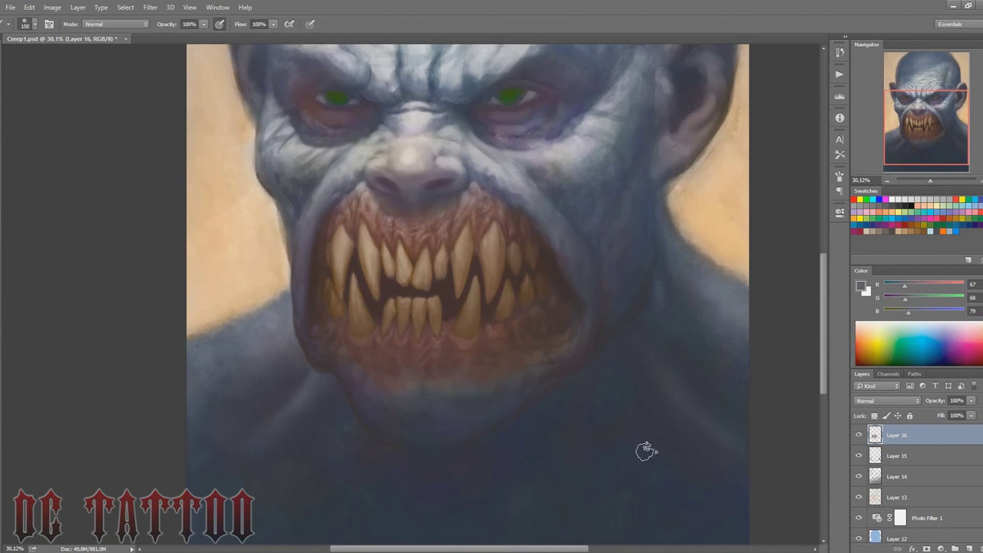
key("bracketleft")
key("bracketleft")
key("bracketleft")
Paint the lip edge with muted reds and dark shadows using a smaller brush.
left_click(564, 346, "alt")
key("bracketleft")
key("bracketleft")
key("bracketleft")
left_click(548, 334, "alt")
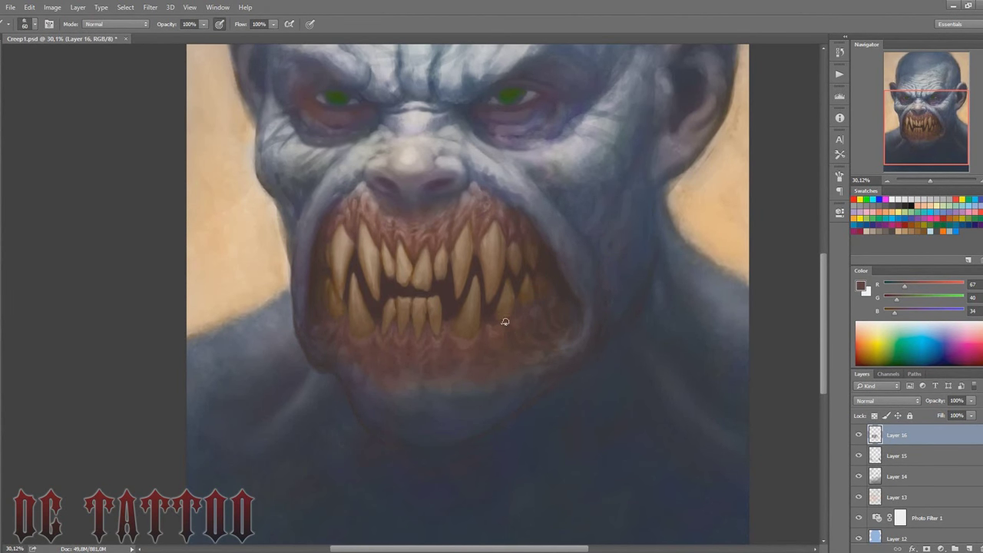
left_click(389, 303, "alt")
key("bracketleft")
key("bracketleft")
left_click(366, 334, "alt")
key("bracketleft")
left_click(353, 333, "alt")
key("bracketleft")
Touch up the teeth with light brown, warm tan and dark brown tones.
left_click(452, 252, "alt")
key("bracketright")
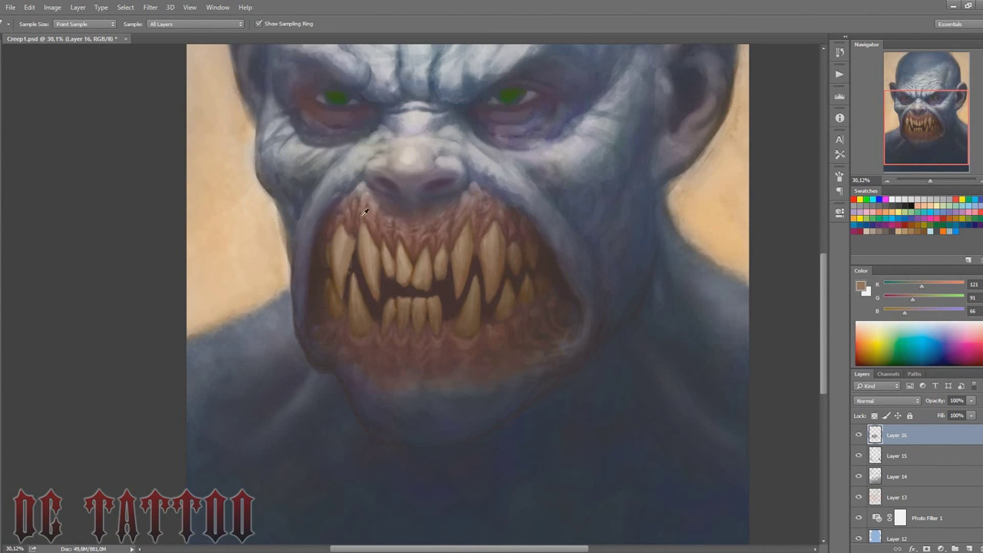
left_click(364, 223, "alt")
key("bracketright")
key("bracketright")
key("bracketright")
left_click(342, 258, "alt")
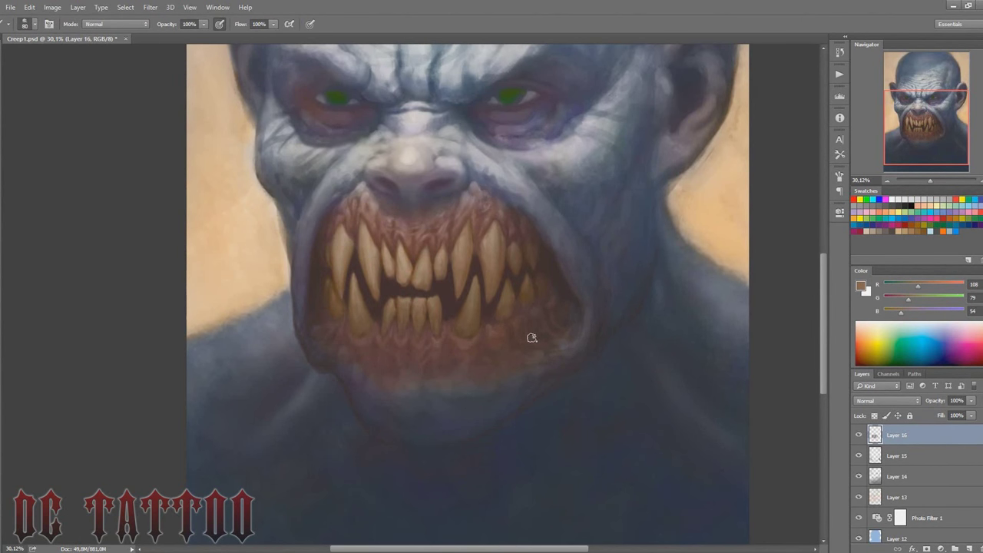
key("bracketleft")
key("bracketleft")
key("bracketleft")
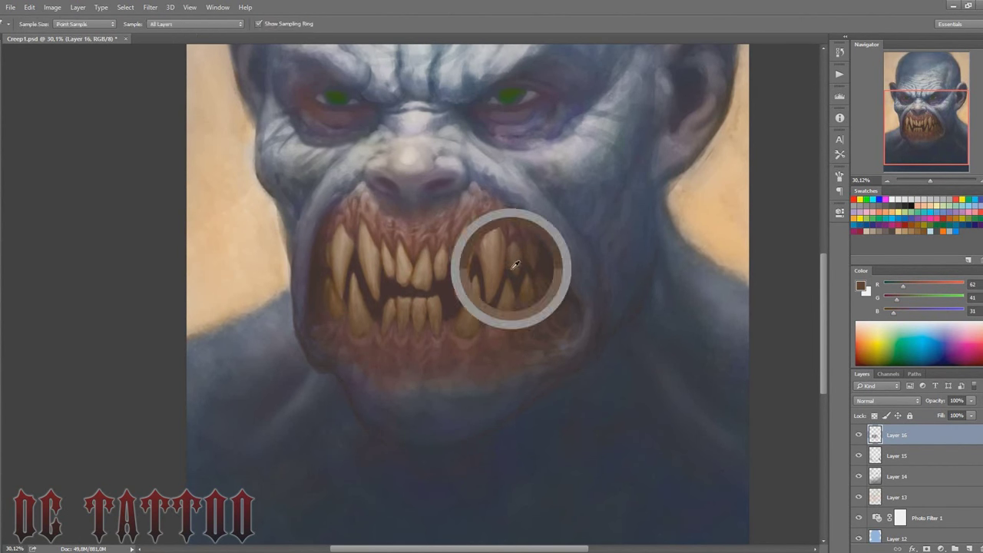
left_click(512, 269, "alt")
key("bracketright")
key("bracketright")
key("bracketright")
Rework the lower mouth with red-brown gum tones and near-black shadows between teeth.
left_click(511, 230, "alt")
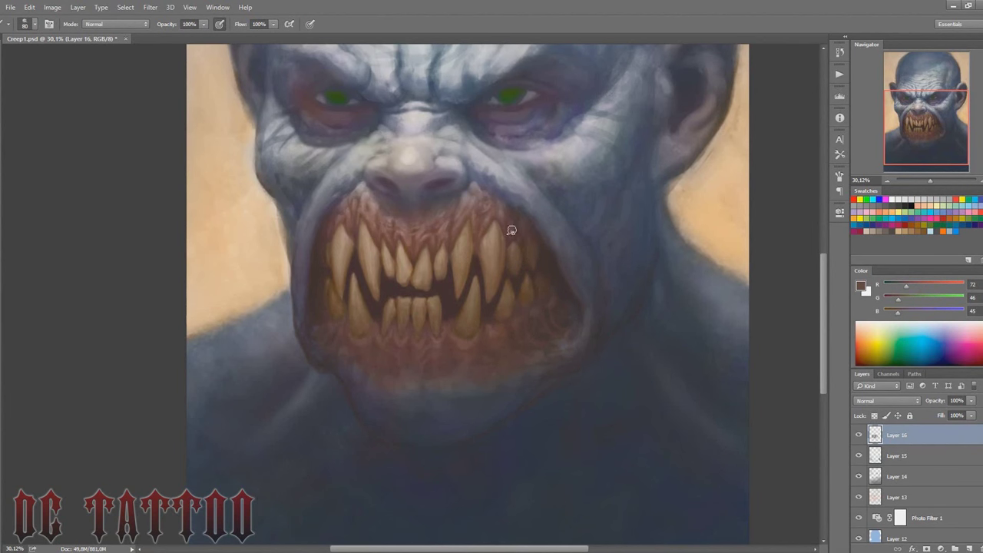
key("bracketleft")
key("bracketleft")
key("bracketleft")
left_click(429, 348, "alt")
key("bracketright")
key("bracketright")
key("bracketright")
left_click(494, 336, "alt")
key("bracketright")
key("bracketright")
left_click(360, 324, "alt")
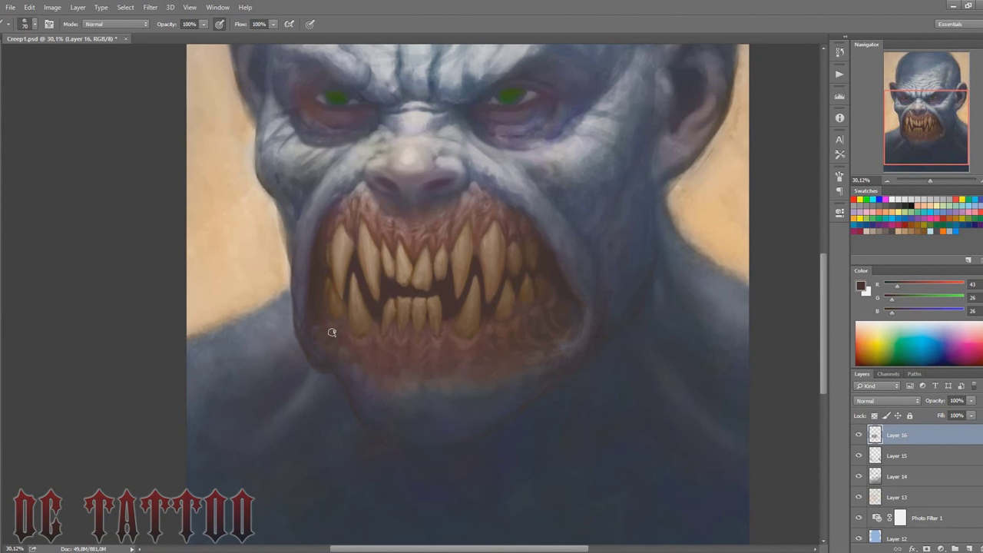
key("bracketleft")
key("bracketleft")
key("bracketleft")
Blend the mouth edge into the chin with brown, dark purple and shadow tones.
left_click(324, 316, "alt")
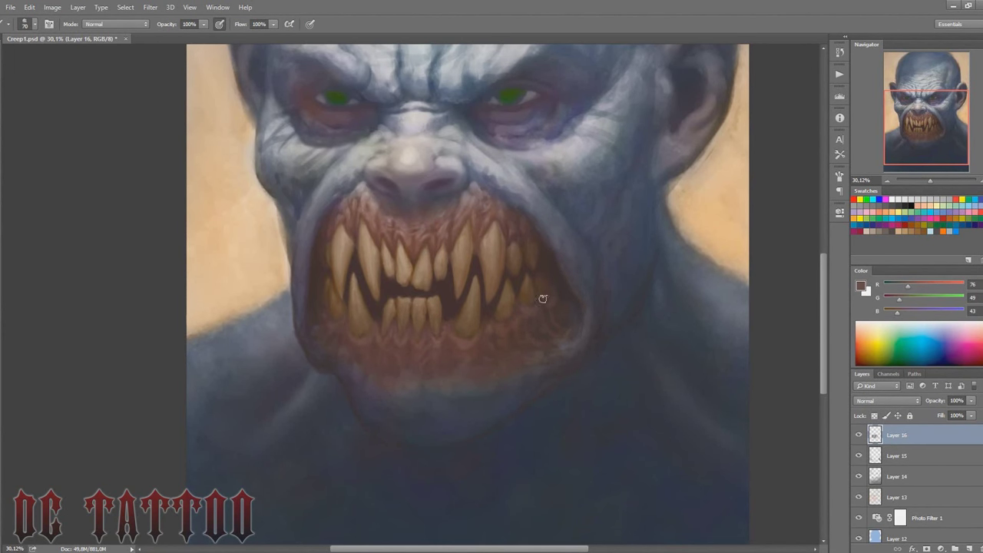
left_click(312, 321, "alt")
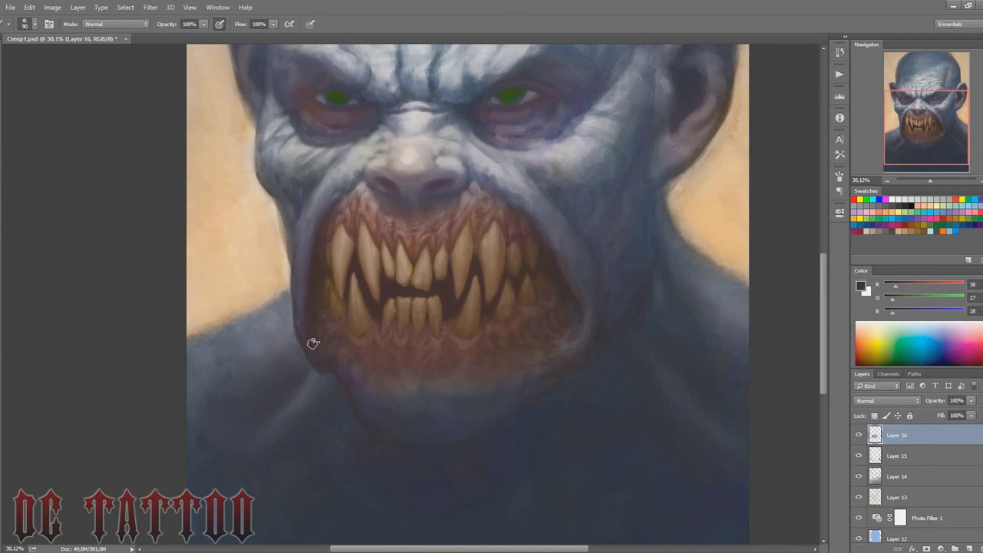
key("bracketleft")
key("bracketleft")
key("bracketleft")
left_click(351, 332, "alt")
left_click(352, 366, "alt")
left_click(363, 419, "alt")
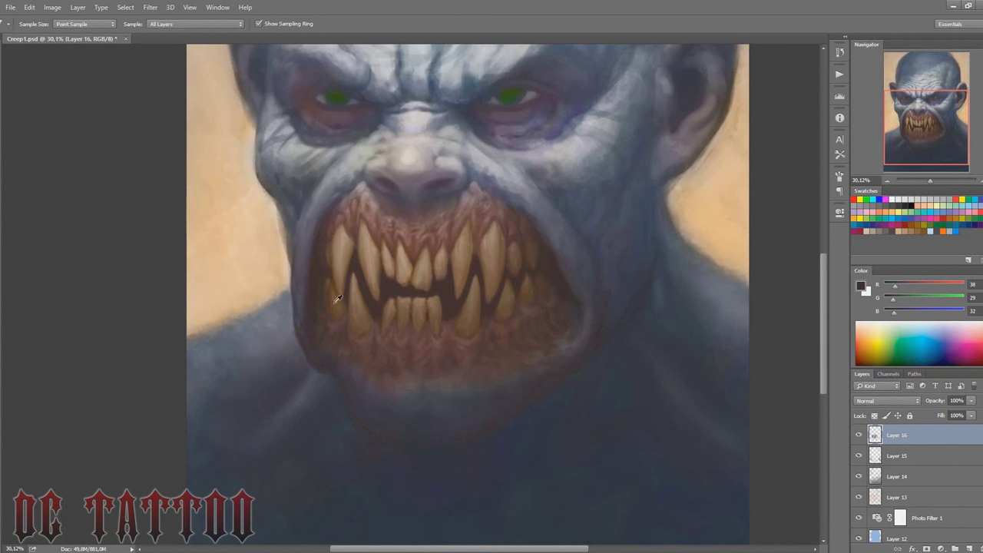
Paint a dark blue-grey shadow stroke along the left jaw edge.
left_click(347, 381, "alt")
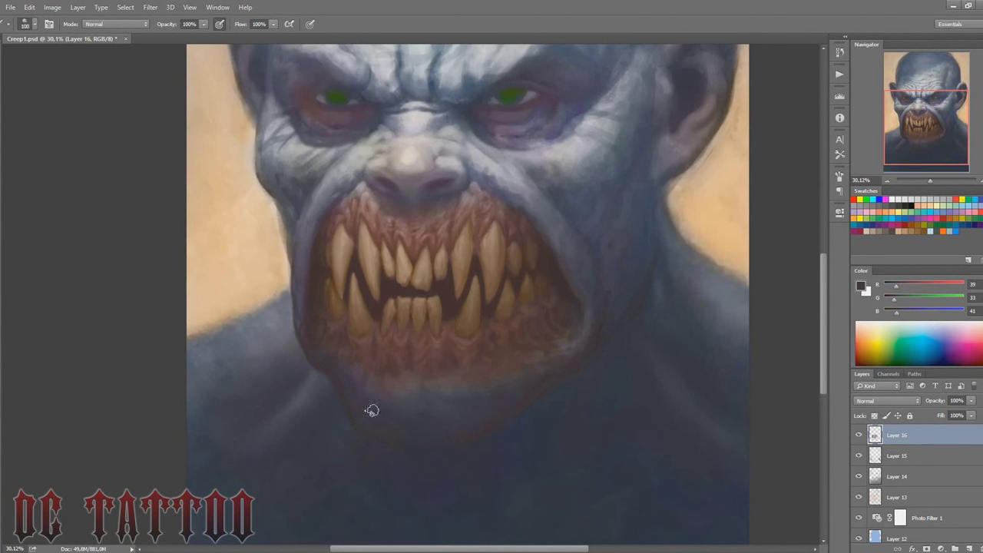
left_click(573, 346, "alt")
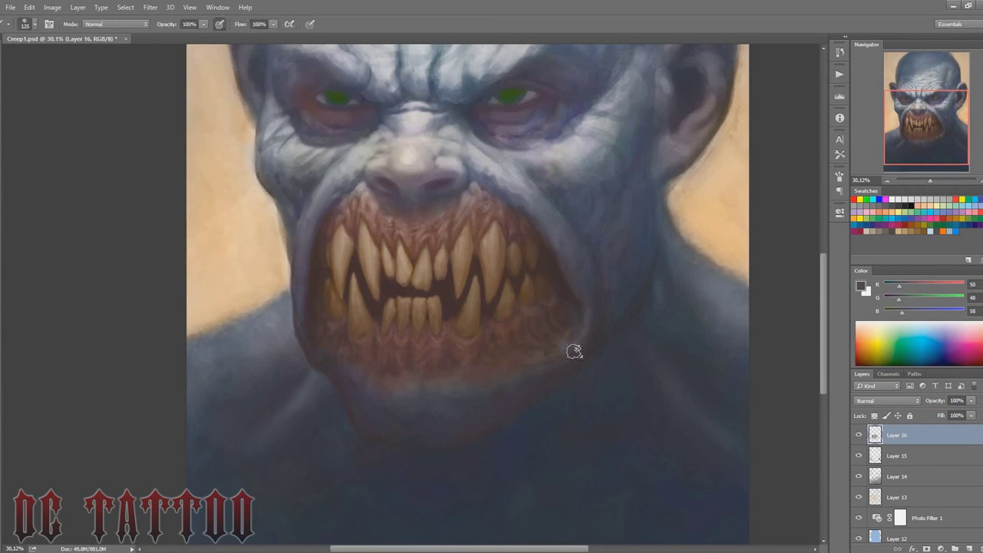
key("bracketleft")
key("bracketleft")
left_click(298, 258, "alt")
left_click_drag(296, 265, 304, 355)
left_click(300, 307, "alt")
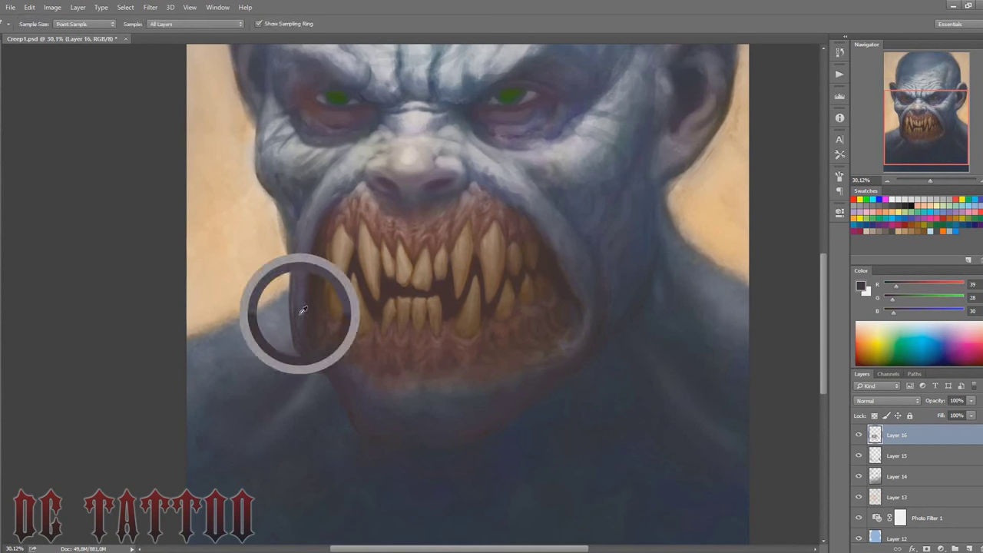
key("bracketright")
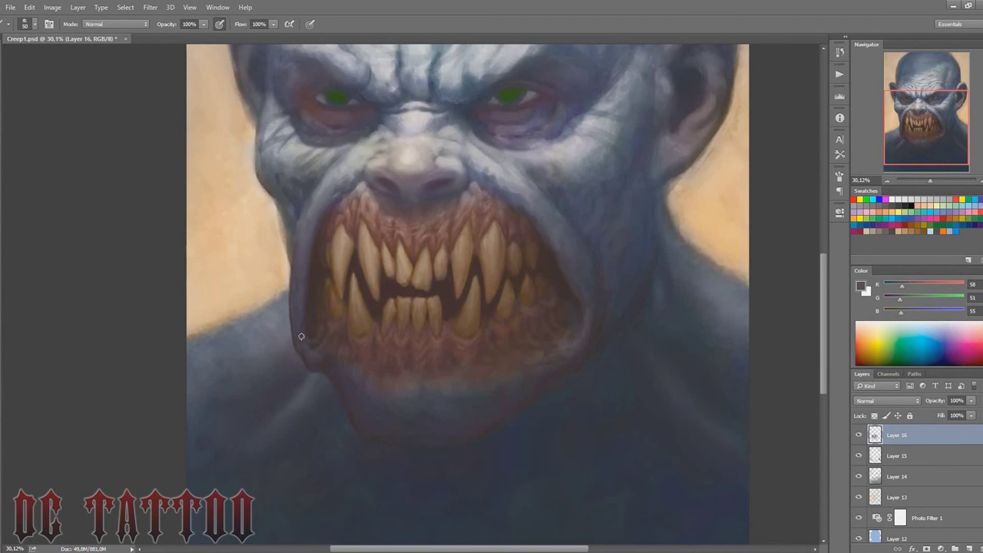
Shade the right mouth edge with dark blue-grey and brown.
left_click(560, 366, "alt")
key("bracketleft")
key("bracketleft")
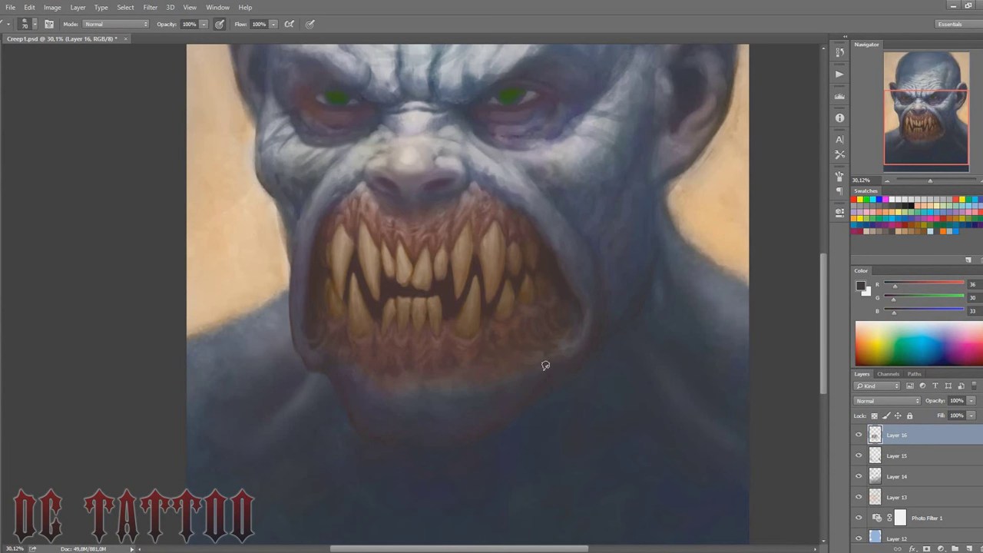
left_click(585, 293, "alt")
key("bracketright")
left_click(597, 321, "alt")
key("bracketleft")
key("bracketleft")
key("bracketleft")
key("bracketright")
key("bracketright")
key("bracketright")
Restore warm beige background along the cheek edge and sample dark mouth browns.
left_click(290, 245, "alt")
left_click(278, 199, "alt")
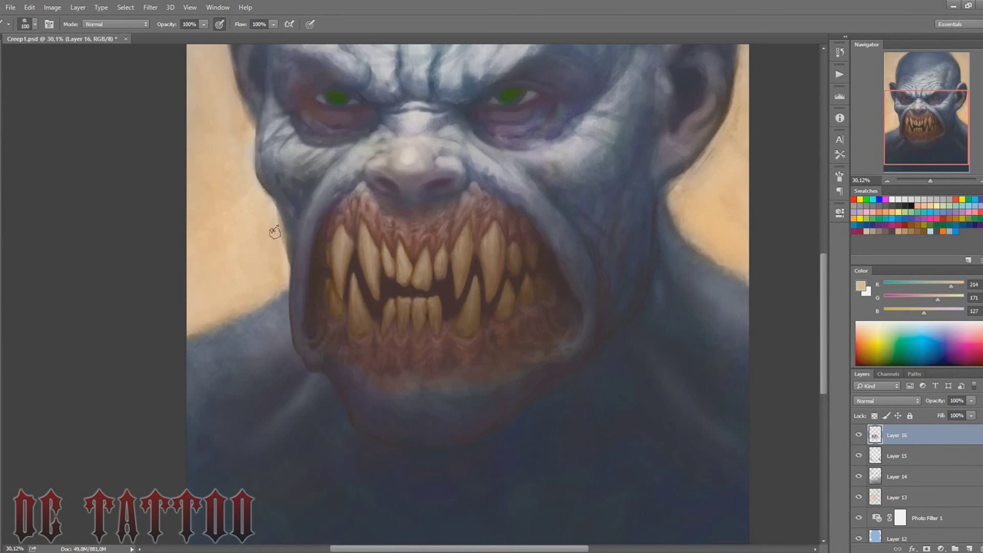
key("bracketleft")
left_click(412, 257, "alt")
key("bracketleft")
key("bracketleft")
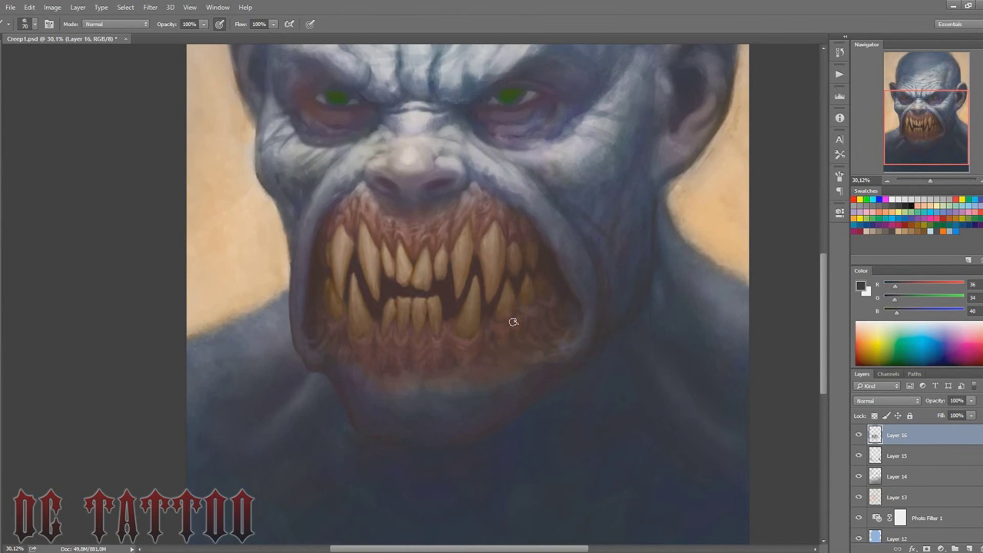
left_click(518, 254, "alt")
key("bracketright")
Paint dark brown shadow into the mouth corner.
left_click(322, 283, "alt")
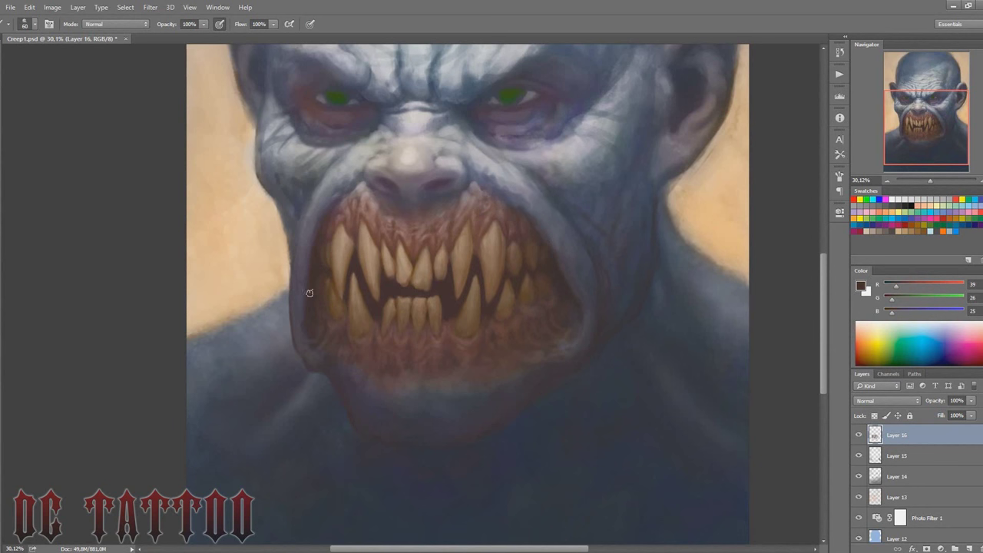
left_click(553, 256, "alt")
key("bracketleft")
key("bracketleft")
key("bracketleft")
key("bracketright")
key("bracketright")
key("bracketright")
key("bracketleft")
key("bracketleft")
left_click(349, 178, "alt")
key("bracketleft")
key("bracketleft")
key("bracketleft")
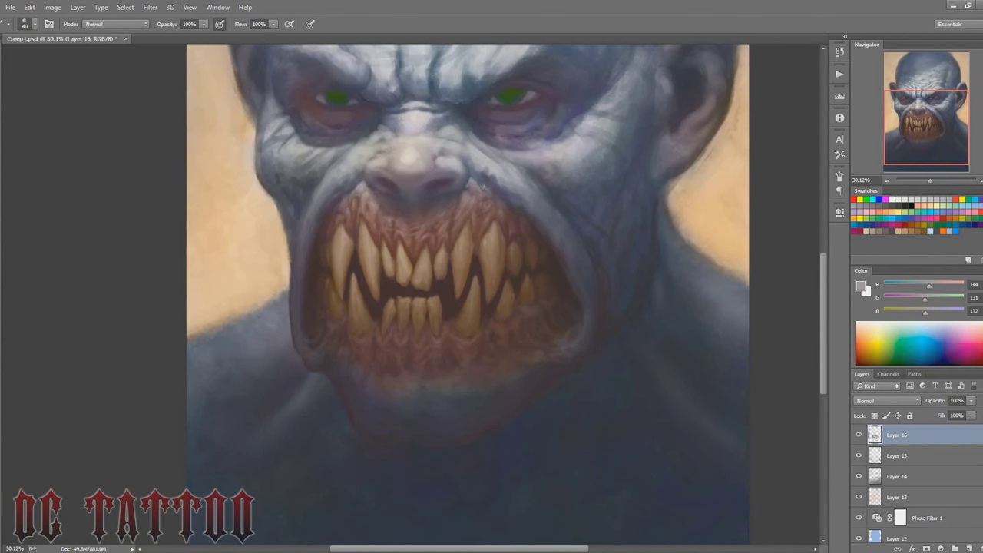
Darken the nostril area under the nose and along the upper lip.
left_click(357, 181, "alt")
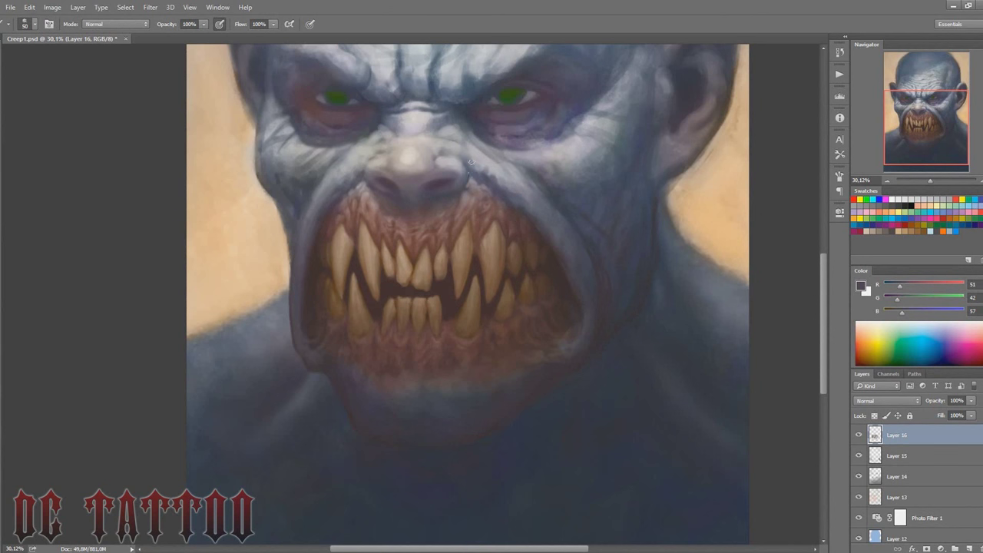
left_click(421, 180, "alt")
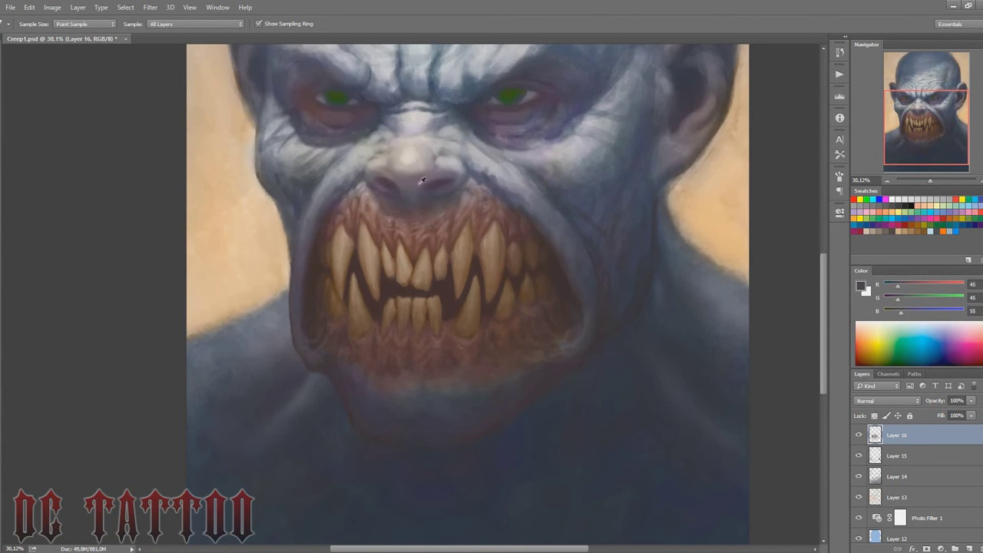
left_click(381, 183, "alt")
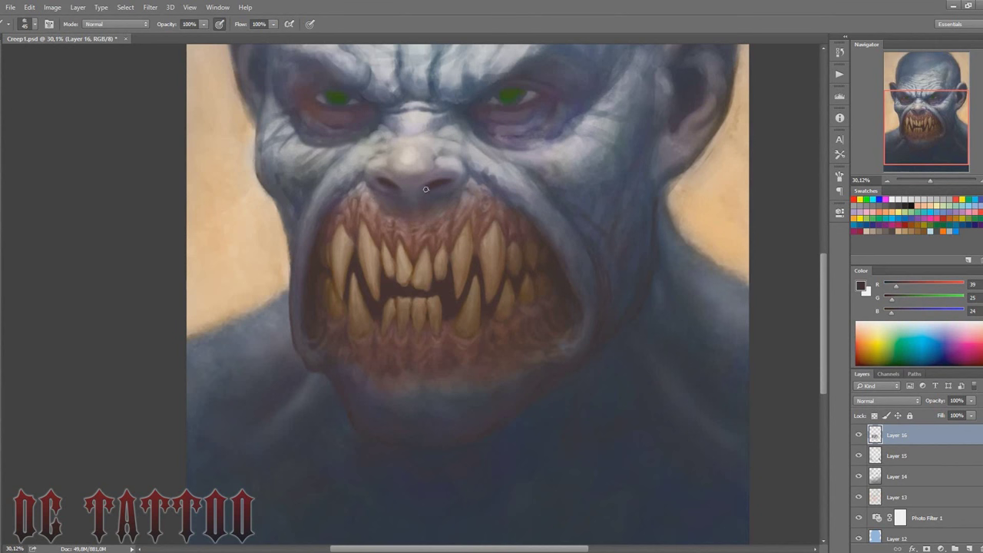
left_click(397, 188, "alt")
left_click(401, 190, "alt")
key("bracketright")
key("bracketright")
left_click(405, 202, "alt")
left_click(403, 199, "alt")
key("bracketleft")
Zoom in and sample gum browns and blue-grey chin tones for the lower mouth.
scroll(610, 230, "up", 5)
left_click(615, 240, "alt")
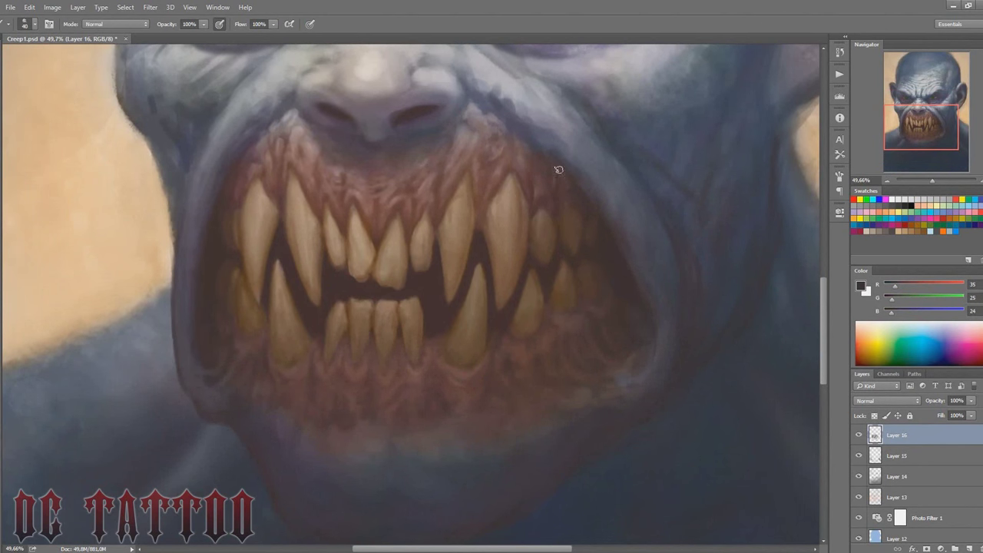
left_click(555, 188, "alt")
key("bracketright")
left_click(569, 180, "alt")
key("bracketright")
key("bracketright")
left_click(367, 437, "alt")
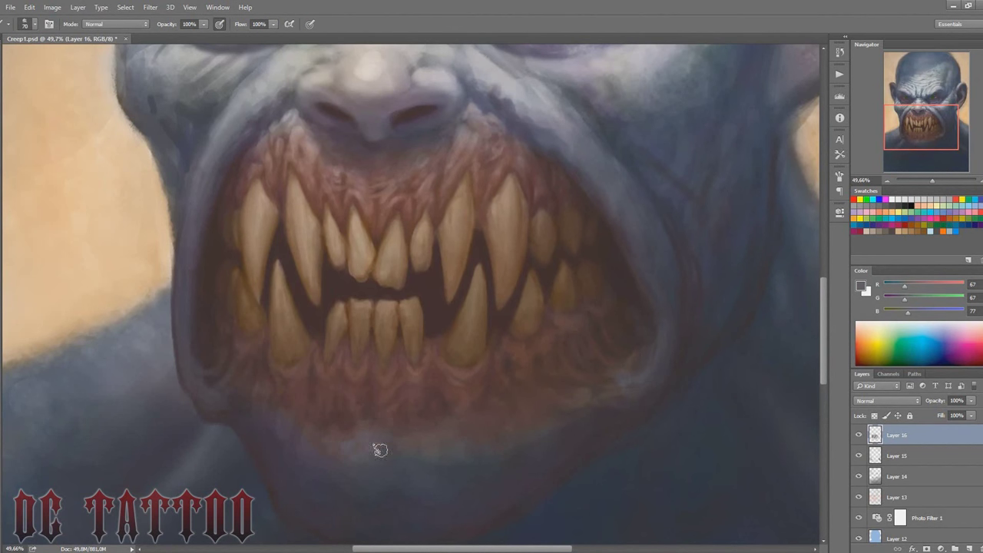
key("bracketleft")
left_click(394, 468, "alt")
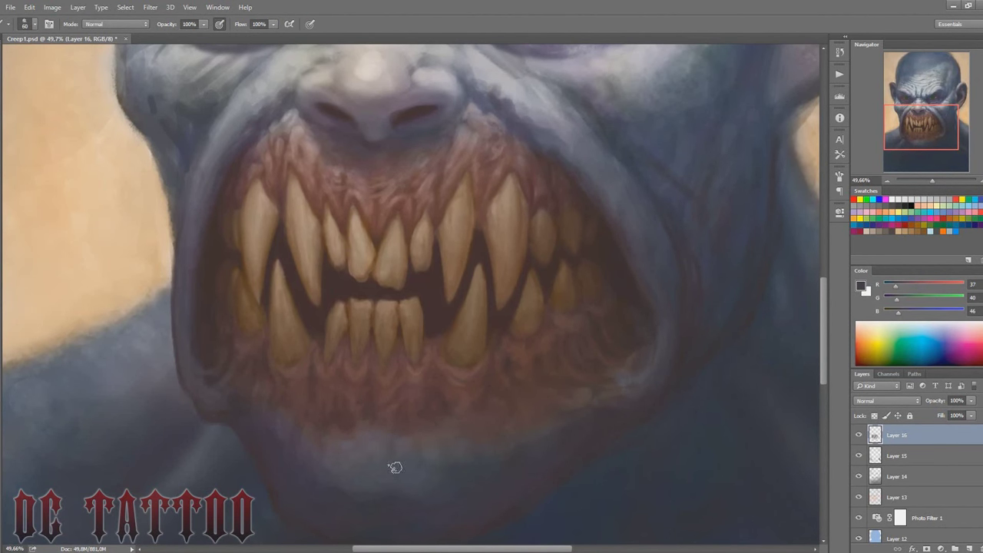
Paint warm red gum tone and darker shadow into the lower gums below the teeth.
left_click(439, 289, "alt")
key("bracketright")
key("bracketright")
key("bracketright")
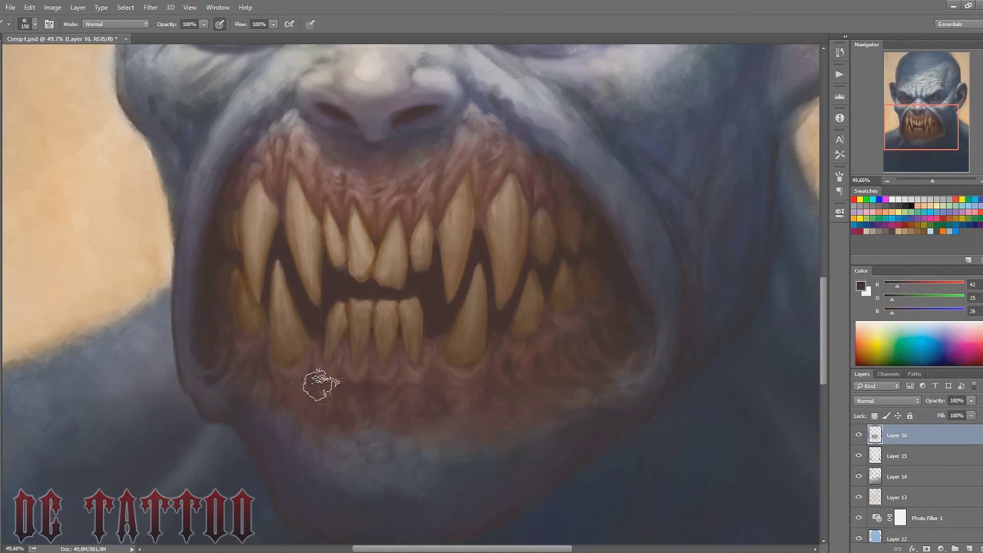
key("bracketleft")
key("bracketleft")
key("bracketleft")
left_click(340, 378, "alt")
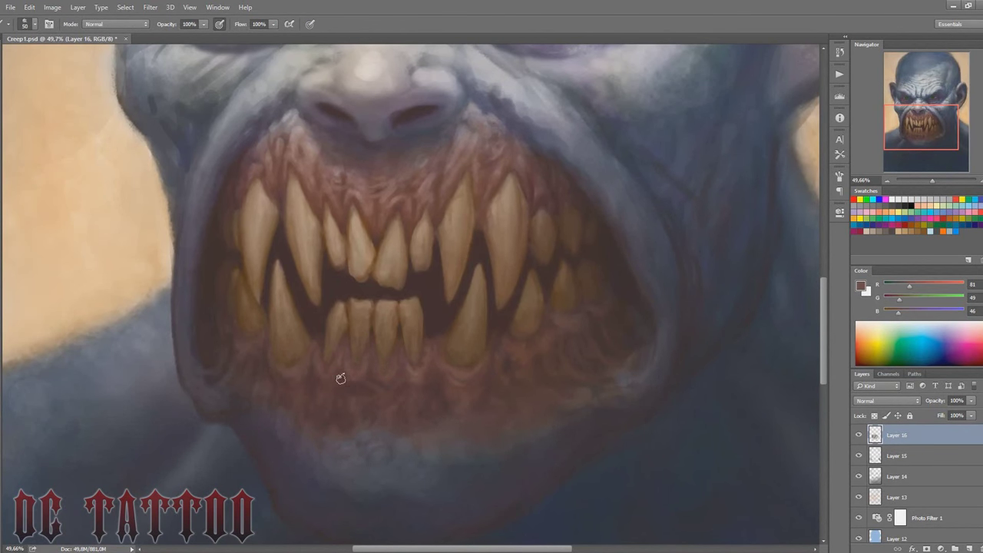
left_click(420, 381, "alt")
key("bracketleft")
key("bracketleft")
key("bracketleft")
key("bracketleft")
key("bracketleft")
key("bracketleft")
left_click(440, 388, "alt")
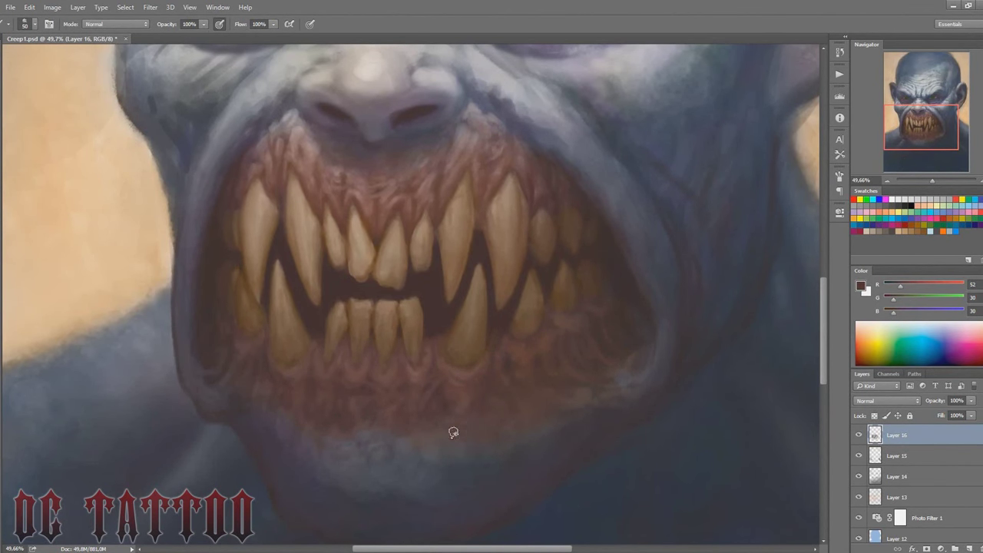
left_click(277, 380, "alt")
key("bracketright")
key("bracketright")
Paint dark blue-grey jaw tones and shadow beneath the lower lip on the chin.
scroll(538, 361, "down", 2)
left_click(386, 436, "alt")
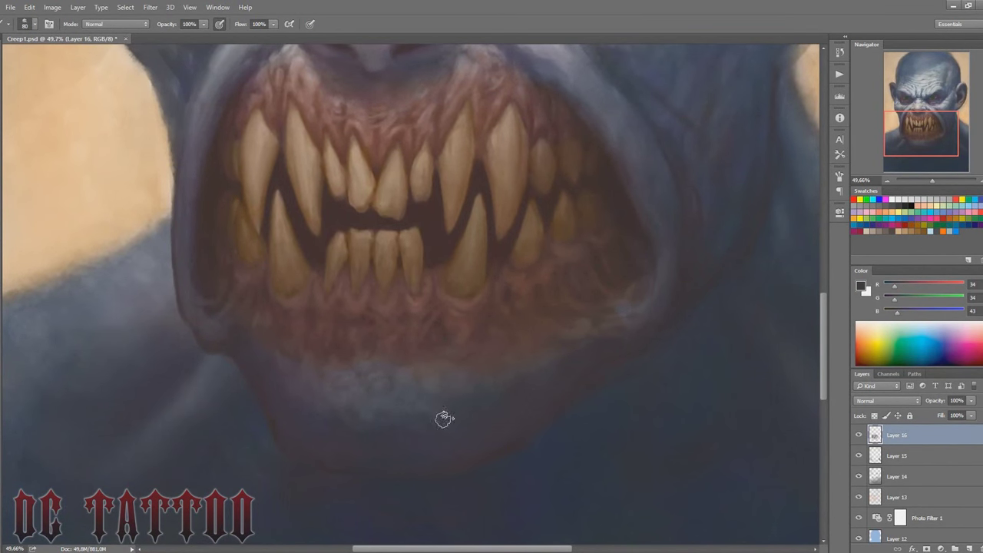
key("bracketright")
key("bracketright")
key("bracketright")
left_click(278, 384, "alt")
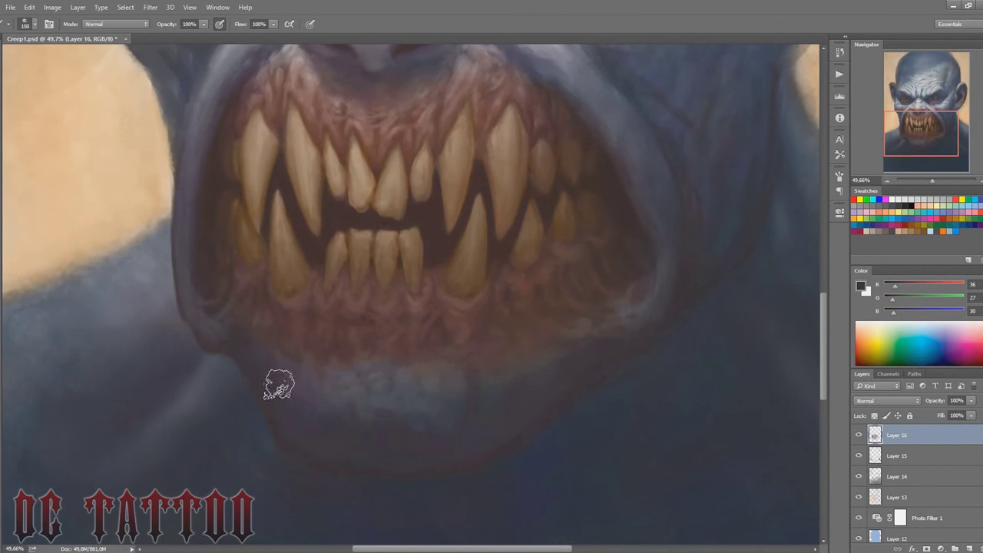
key("bracketleft")
key("bracketleft")
key("bracketleft")
left_click(340, 349, "alt")
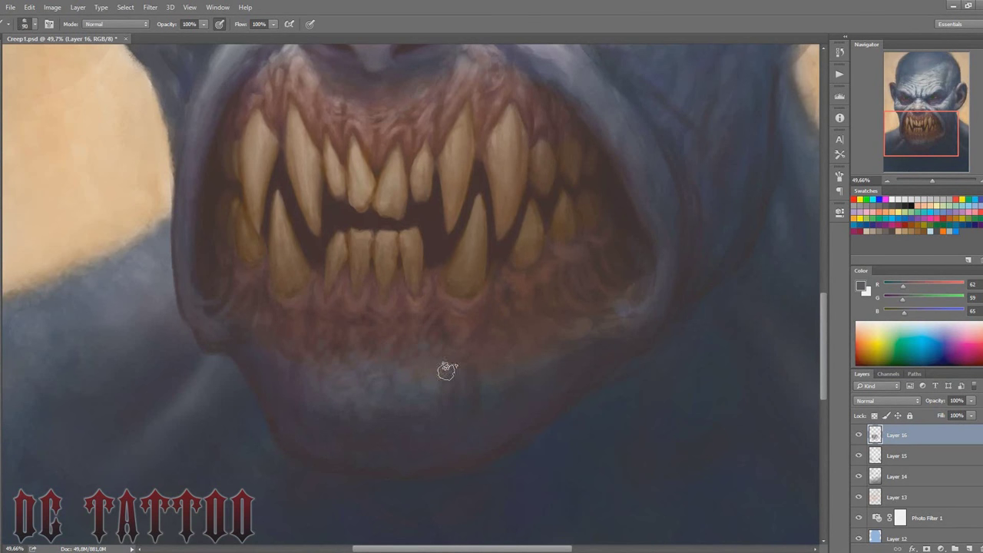
Shade under the chin and brush soft pale light across the lower lip.
key("bracketright")
key("bracketright")
key("bracketright")
left_click(386, 422, "alt")
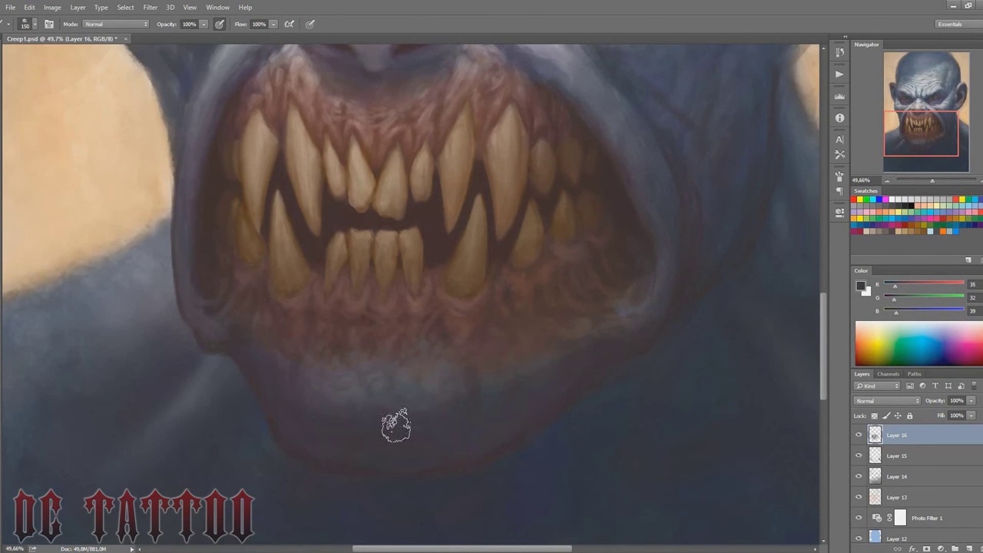
key("bracketleft")
key("bracketleft")
key("bracketleft")
left_click(281, 373, "alt")
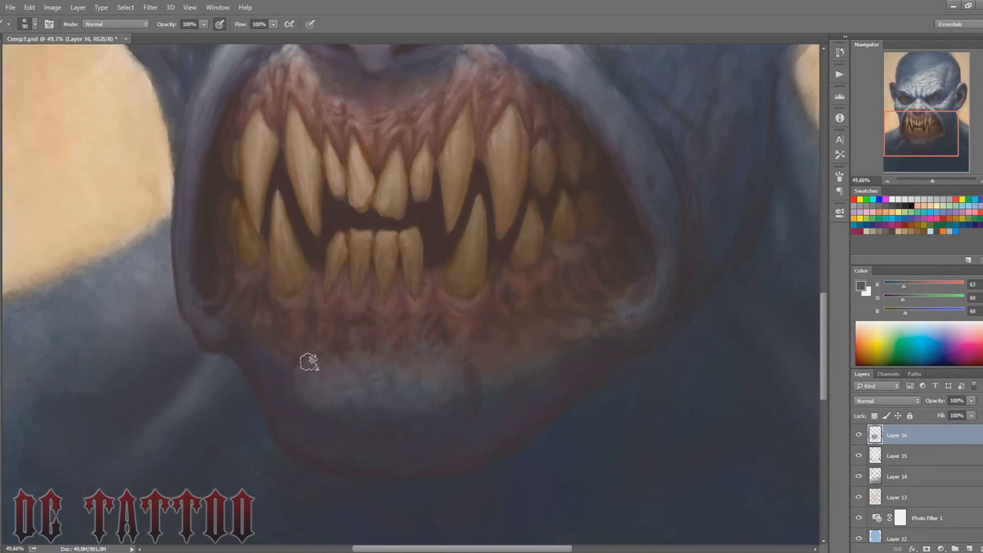
key("bracketright")
key("bracketright")
key("bracketright")
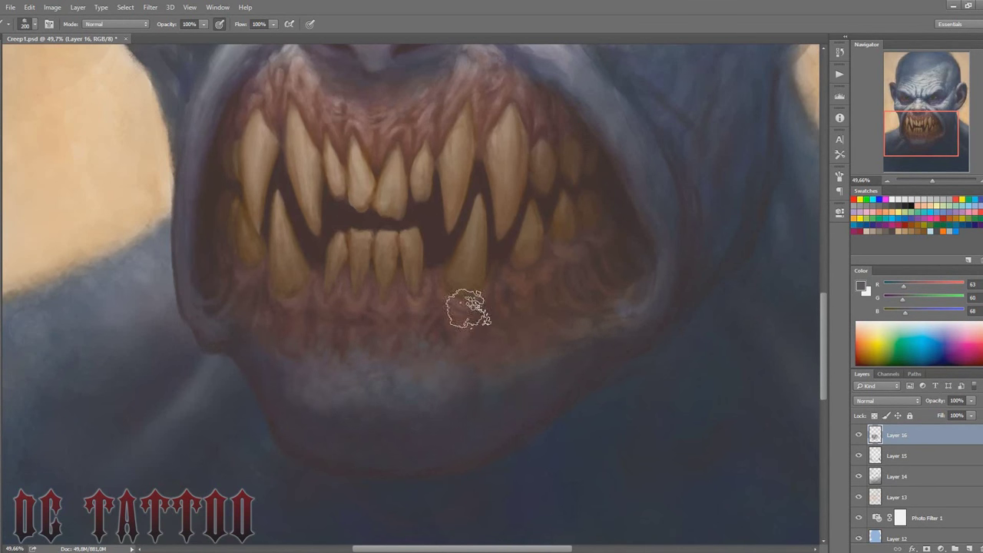
key("bracketleft")
key("bracketleft")
key("bracketleft")
left_click(274, 366, "alt")
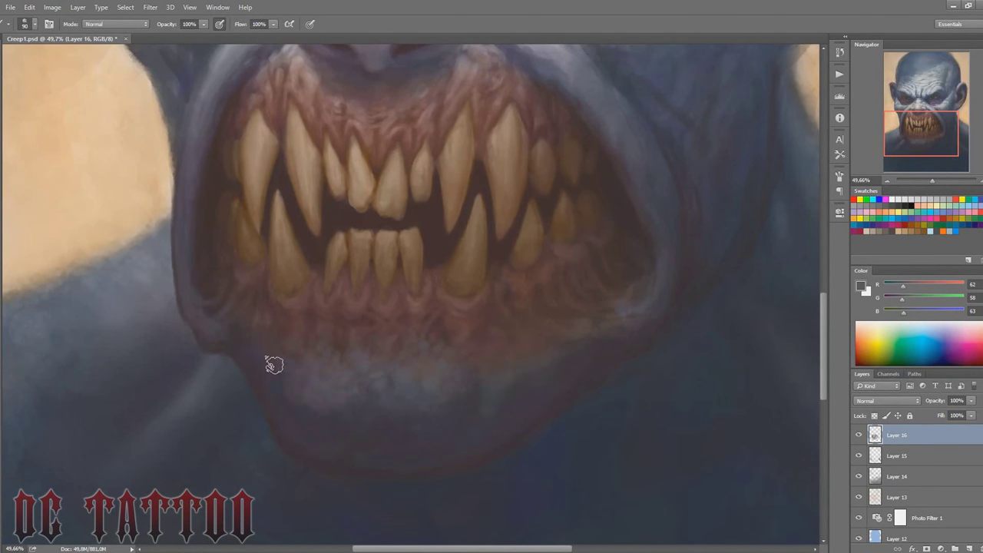
Deepen the shadows below the lip, its lower edge and along the jaw.
key("bracketright")
left_click(547, 395, "alt")
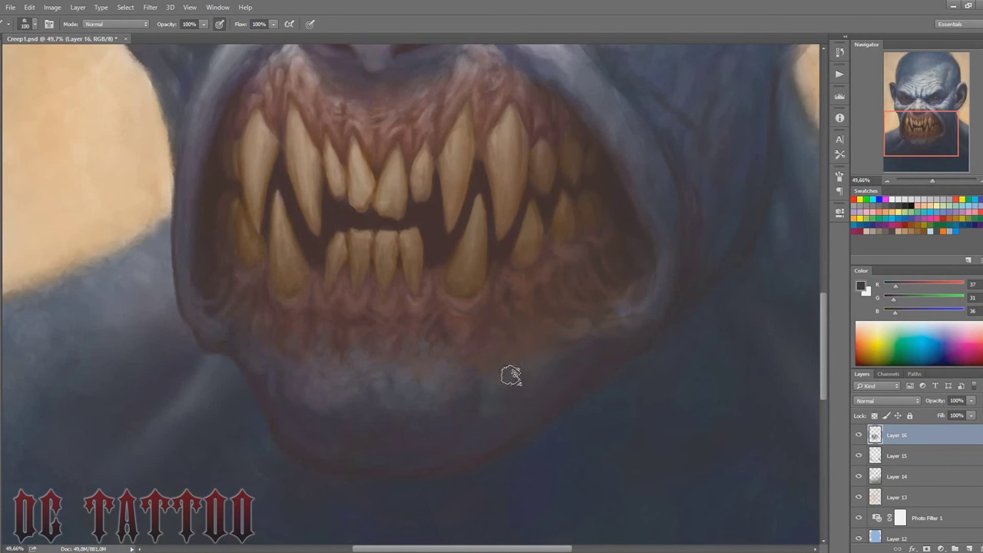
key("bracketleft")
key("bracketleft")
key("bracketright")
key("bracketright")
left_click(293, 384, "alt")
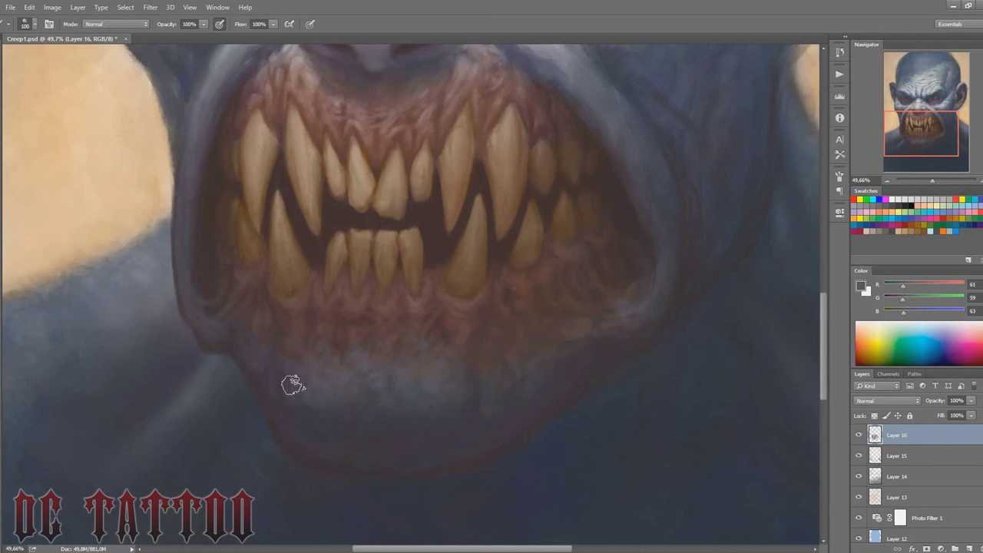
left_click(490, 450, "alt")
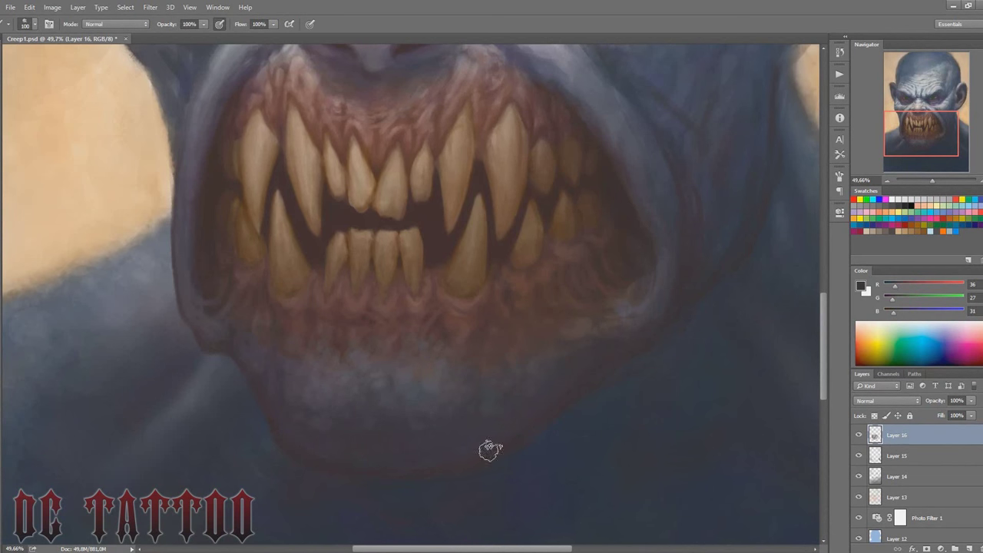
key("bracketleft")
key("bracketleft")
key("bracketleft")
key("bracketright")
key("bracketright")
key("bracketright")
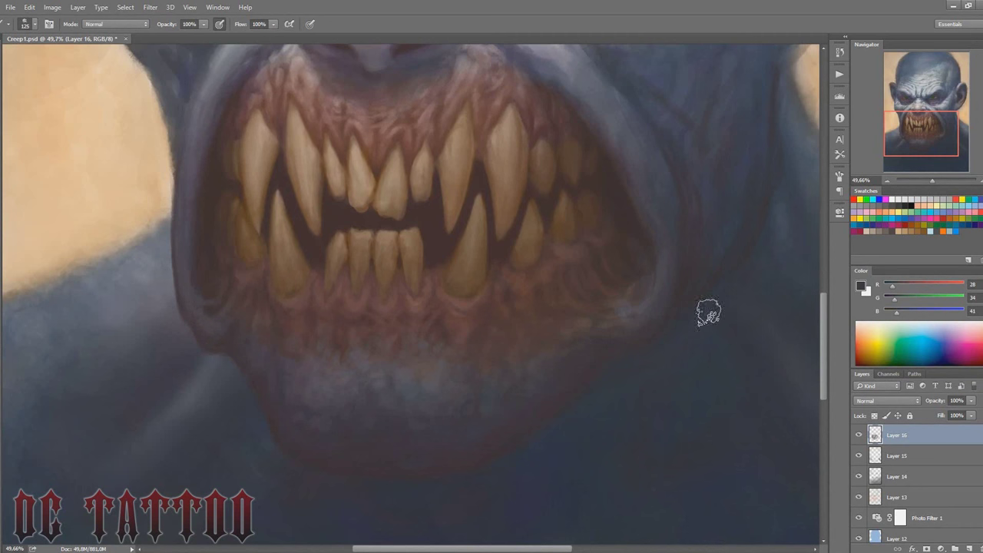
left_click(459, 440, "alt")
Darken the mouth corners with dark brown and blend blue-grey and lighter grey along the jaw edge.
key("bracketleft")
key("bracketleft")
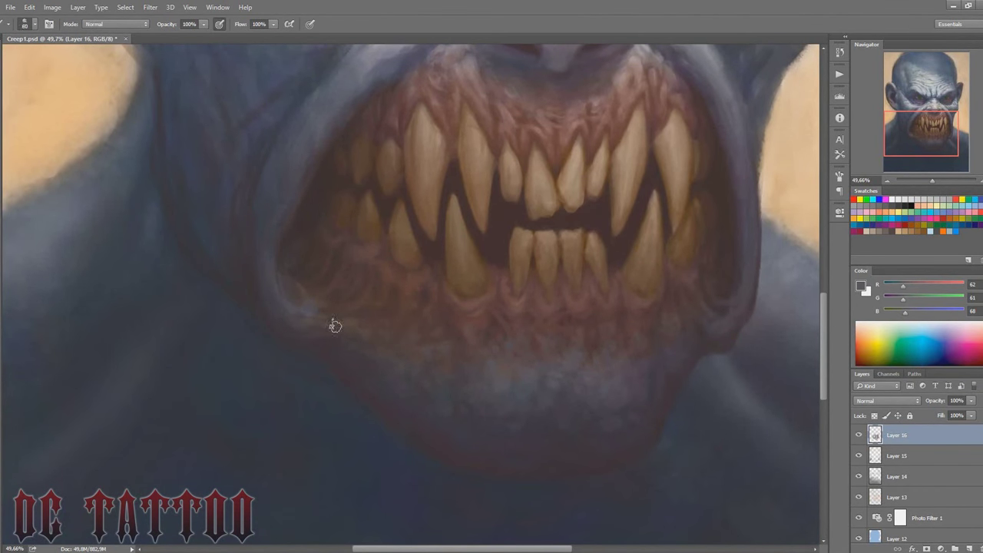
key("bracketright")
key("bracketright")
key("bracketright")
left_click(293, 295, "alt")
key("bracketright")
key("bracketright")
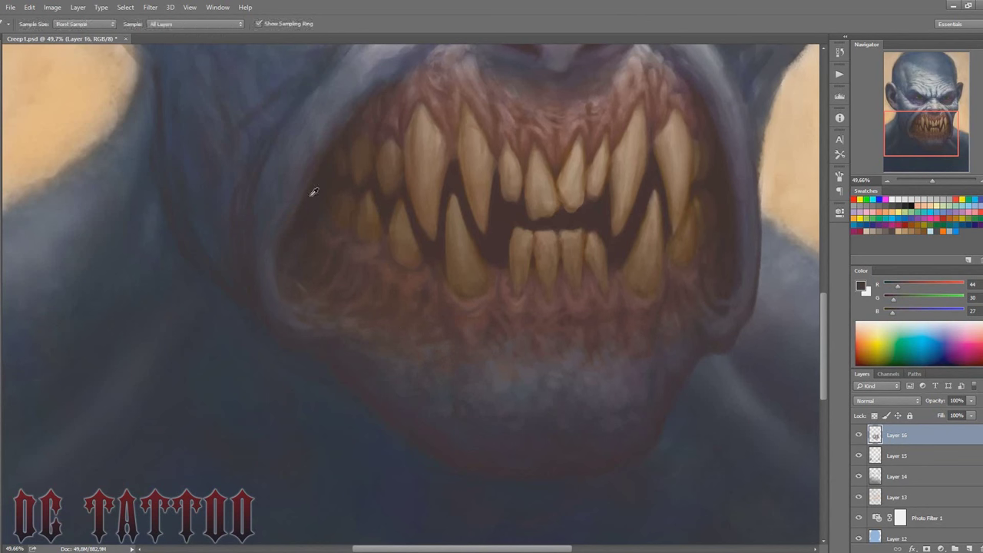
left_click(703, 252, "alt")
left_click(709, 355, "alt")
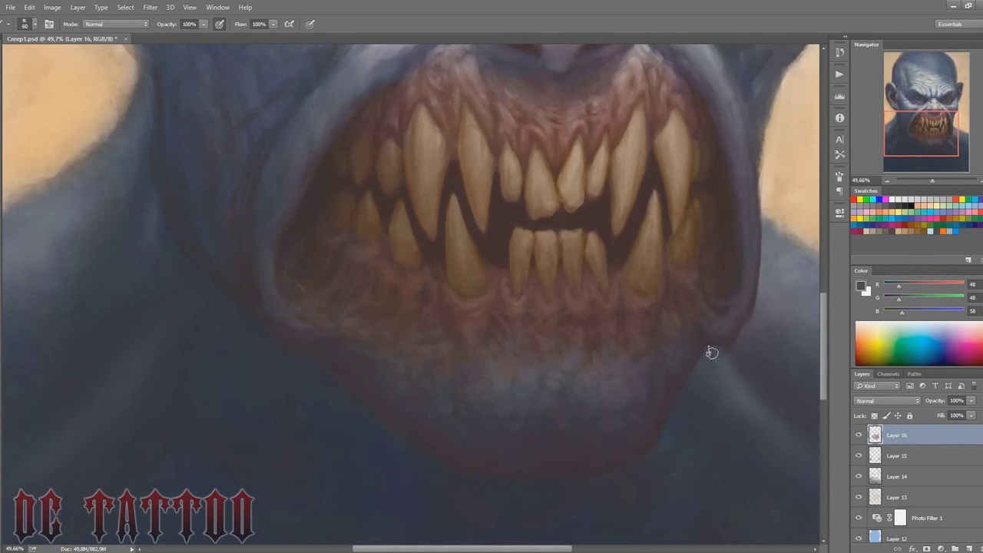
key("bracketleft")
left_click(735, 338, "alt")
key("bracketleft")
Touch up the upper gums with pinkish, darker and mid red tones.
left_click(569, 130, "alt")
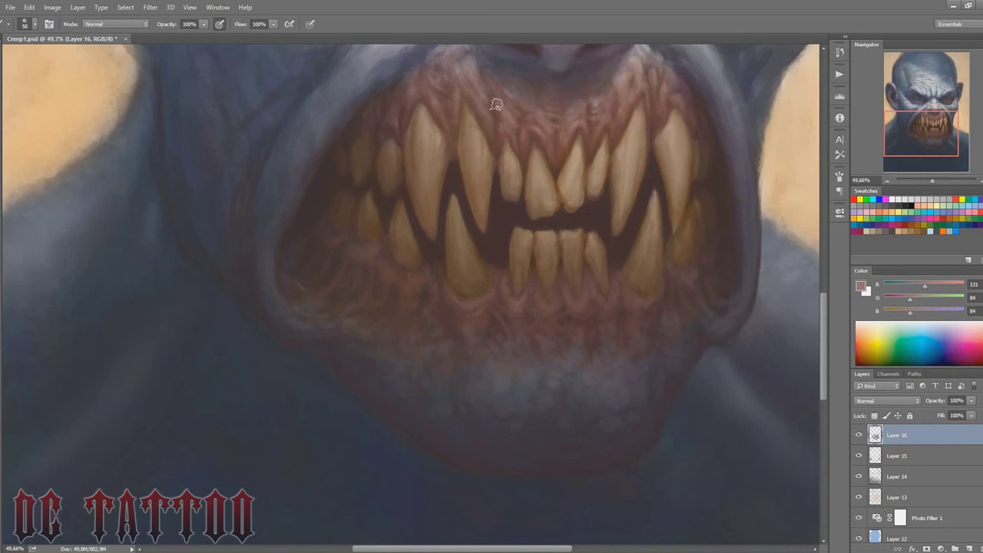
left_click(495, 107, "alt")
left_click(590, 129, "alt")
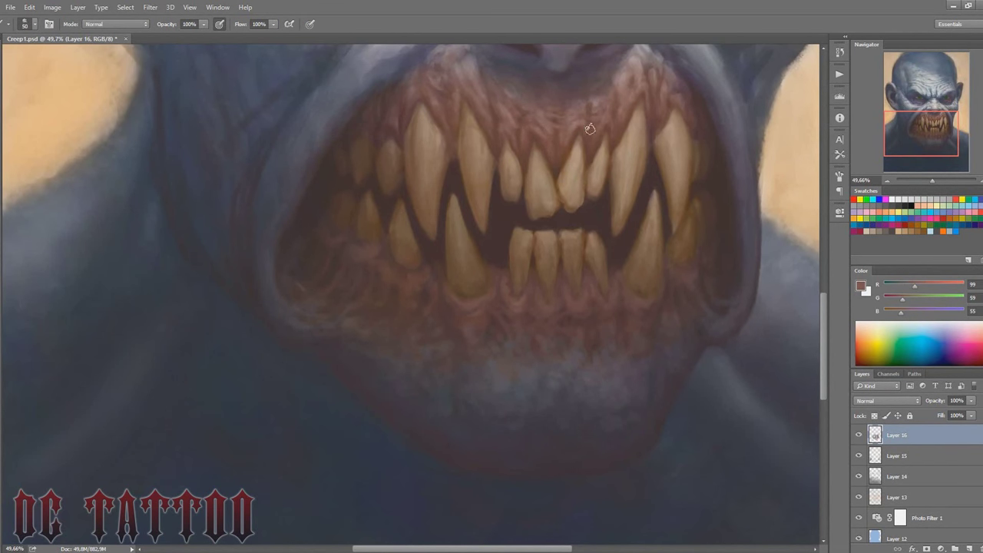
left_click_drag(925, 110, 928, 98)
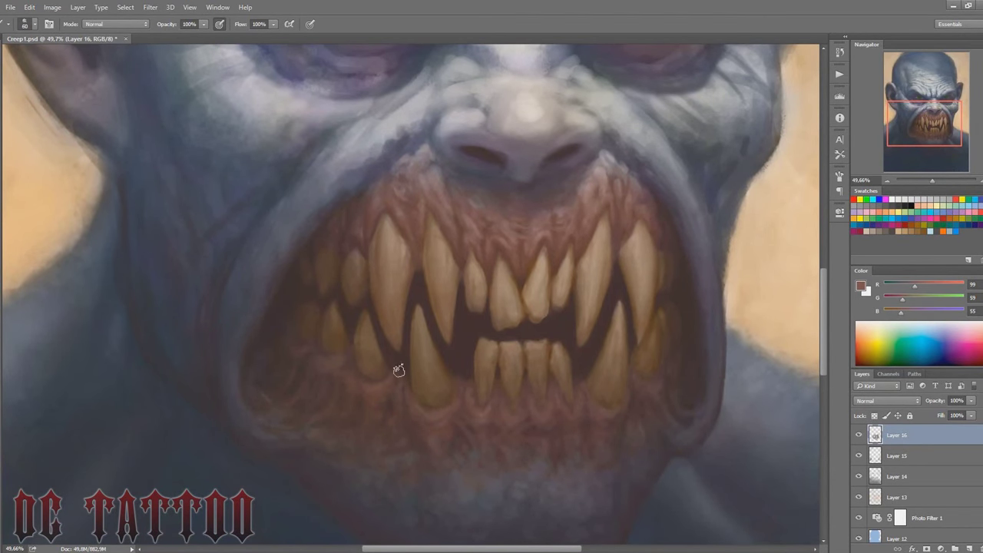
Shade around the mouth with sampled deep red-brown and near-black tones, resizing the brush.
key("bracketright")
key("bracketright")
key("bracketright")
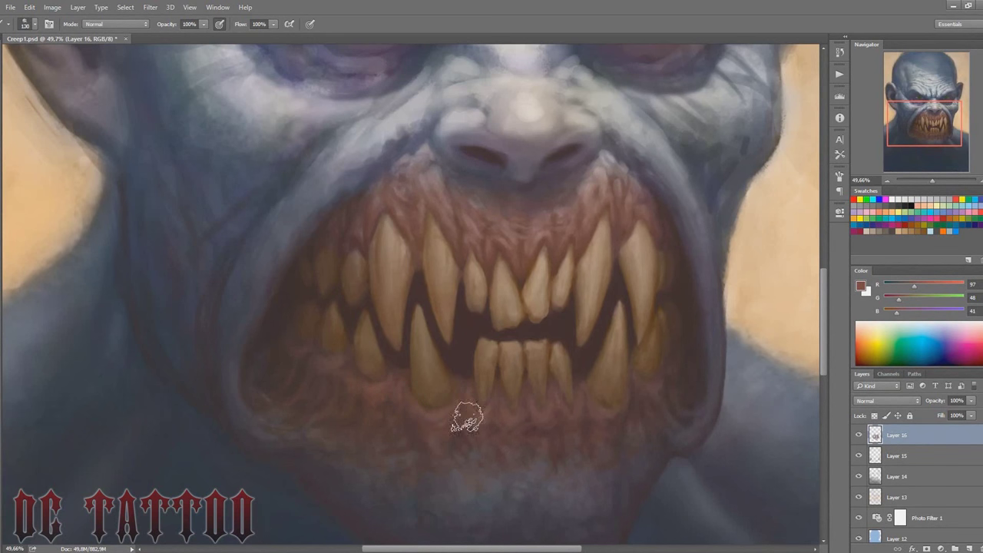
key("bracketleft")
key("bracketleft")
key("bracketleft")
left_click(708, 345, "alt")
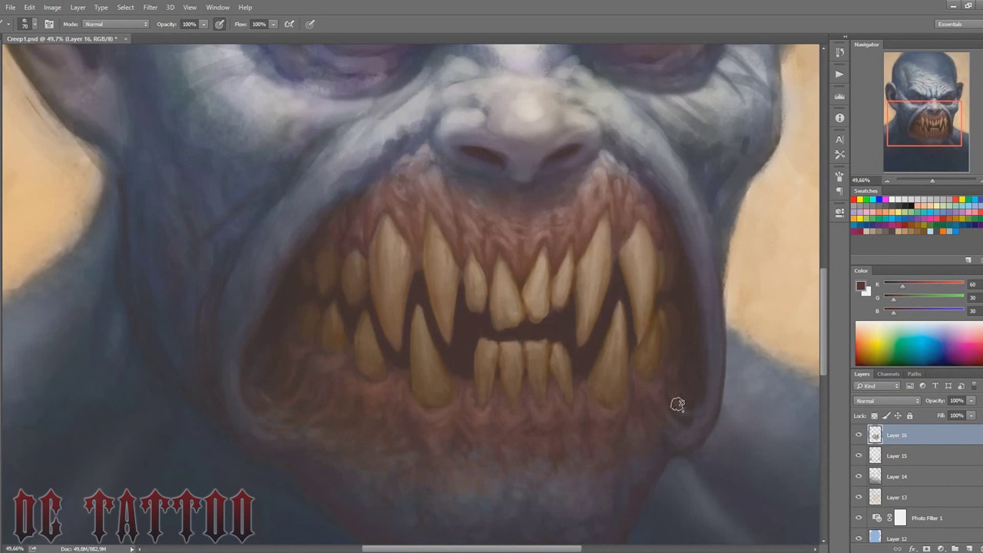
key("bracketright")
key("bracketright")
key("bracketright")
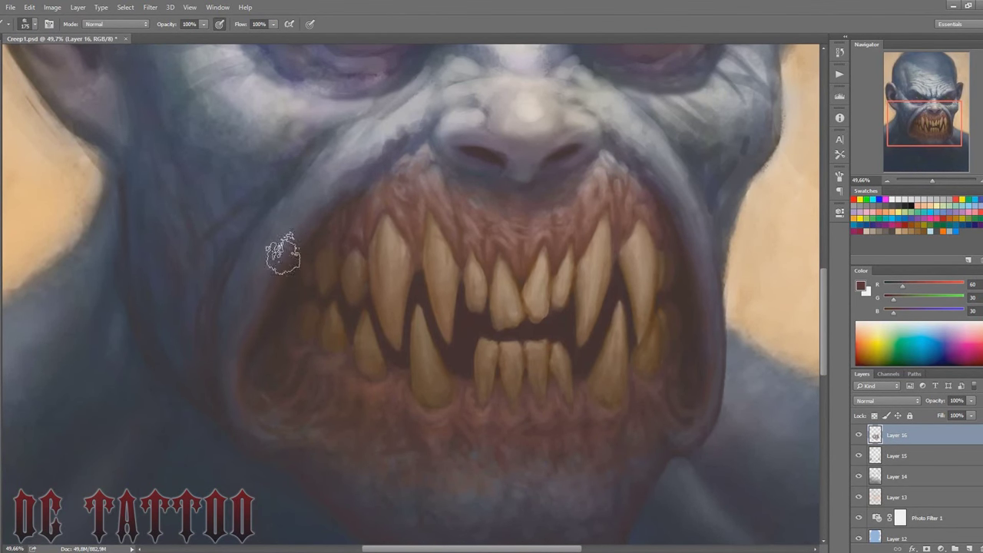
key("bracketright")
key("bracketright")
key("bracketright")
left_click(656, 326, "alt")
key("bracketleft")
key("bracketleft")
key("bracketleft")
Bring the lower jaw into view and shade it with dark blue-grey and new shadow tones.
scroll(621, 460, "down", 2)
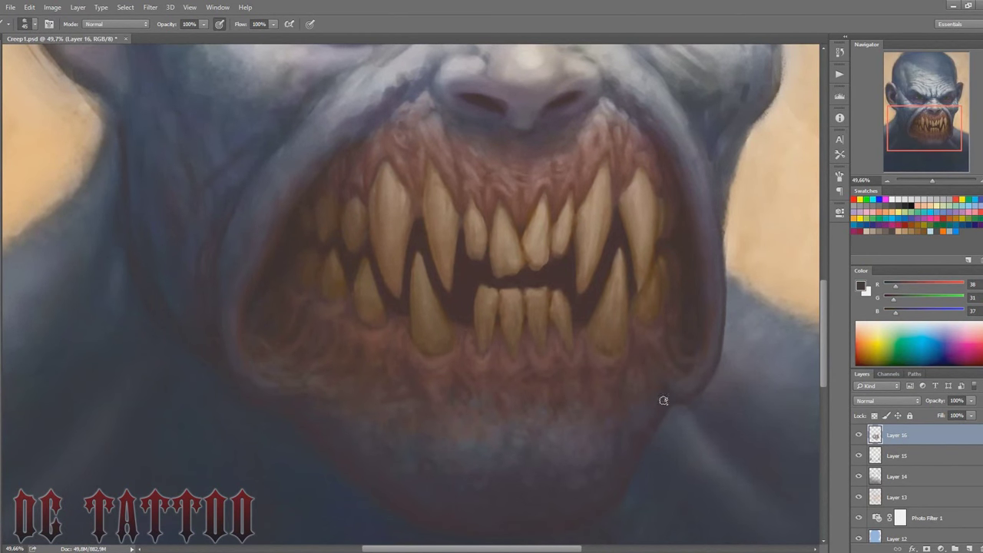
left_click_drag(931, 151, 933, 159)
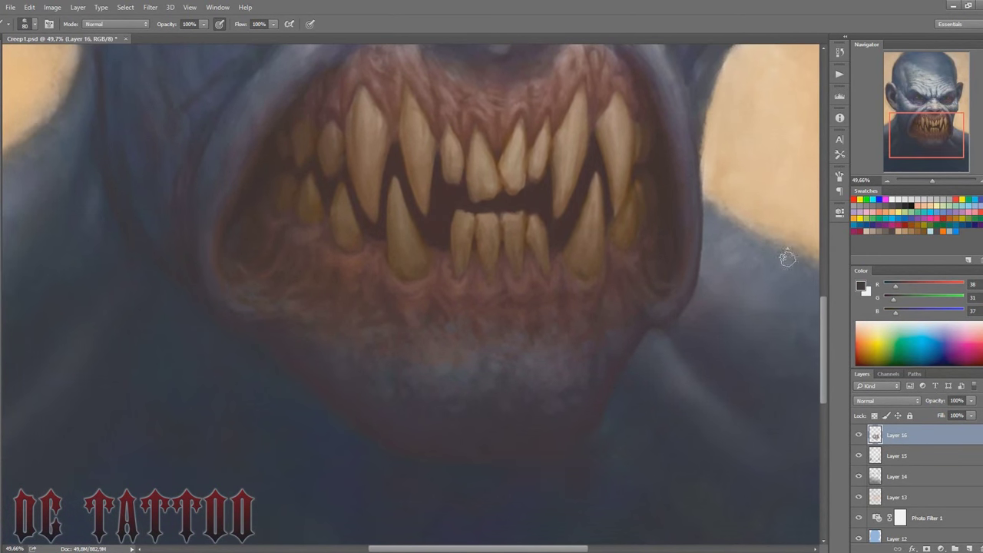
left_click(932, 115)
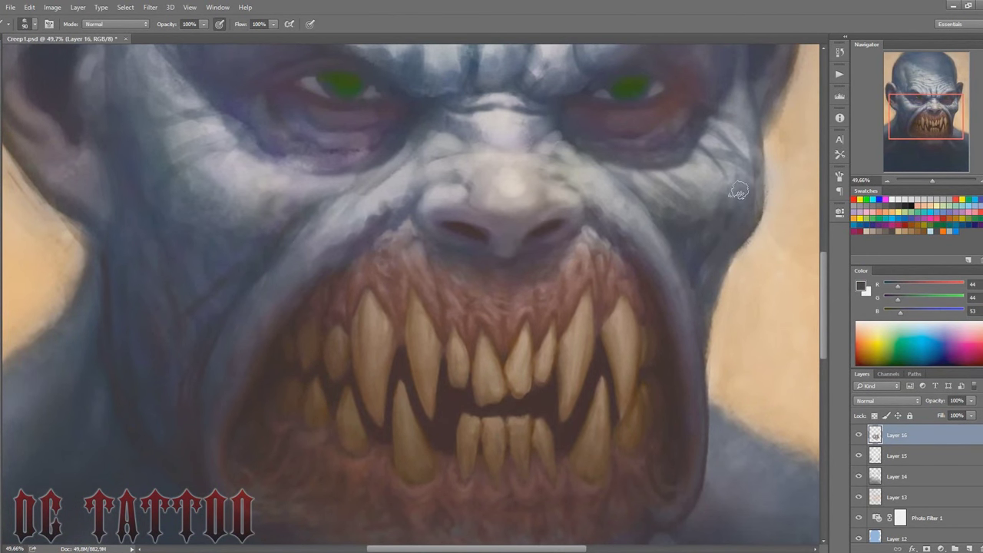
left_click(204, 213, "alt")
key("bracketright")
key("bracketright")
key("bracketright")
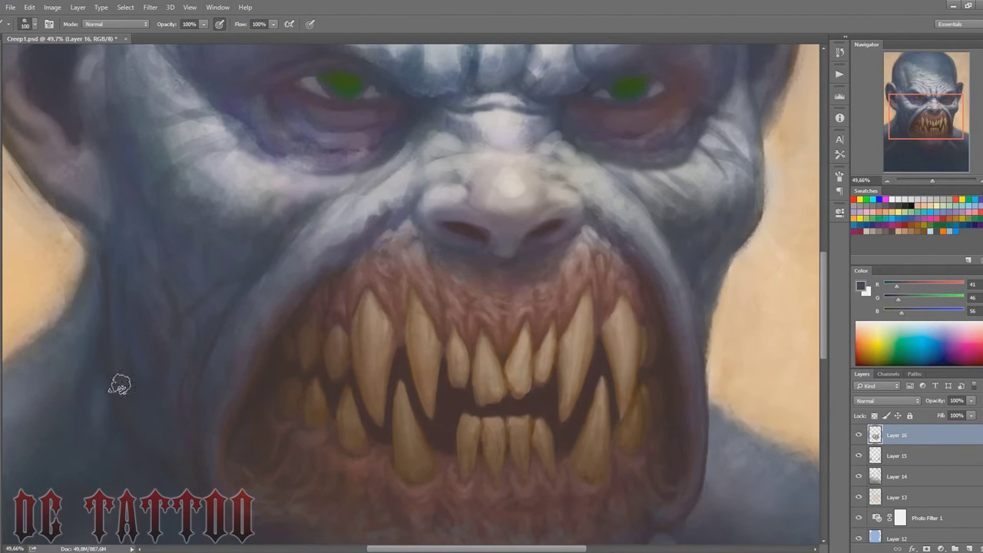
key("bracketleft")
key("bracketleft")
left_click_drag(930, 111, 930, 123)
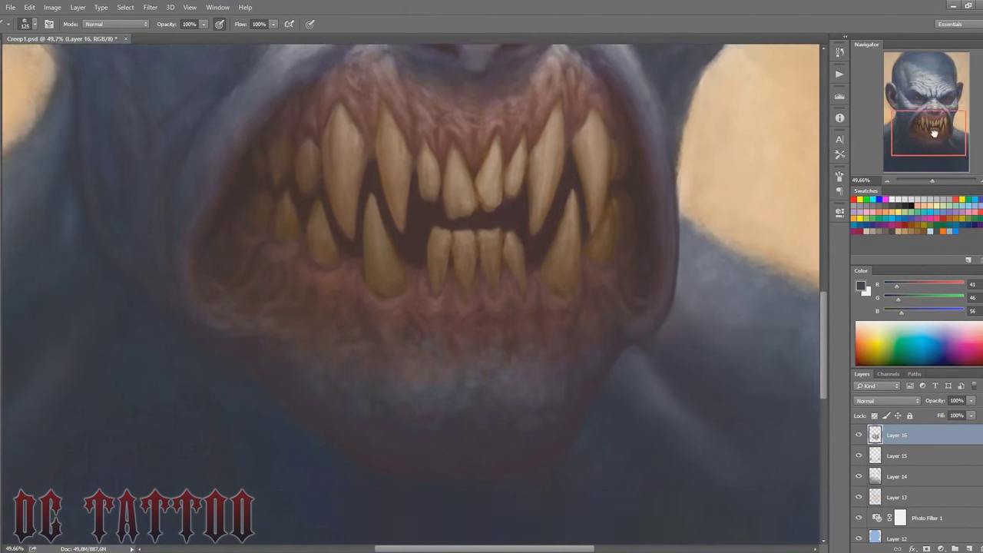
key("bracketleft")
key("bracketleft")
key("bracketleft")
left_click(646, 386, "alt")
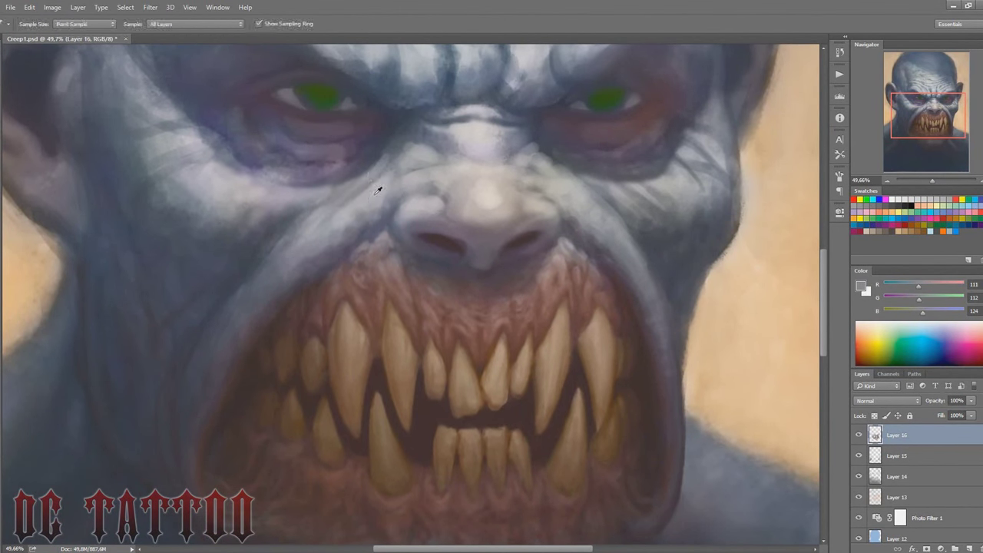
Darken the nostrils with sampled dark nostril tones after picking light greys from the nose.
left_click(466, 209, "alt")
left_click(421, 212, "alt")
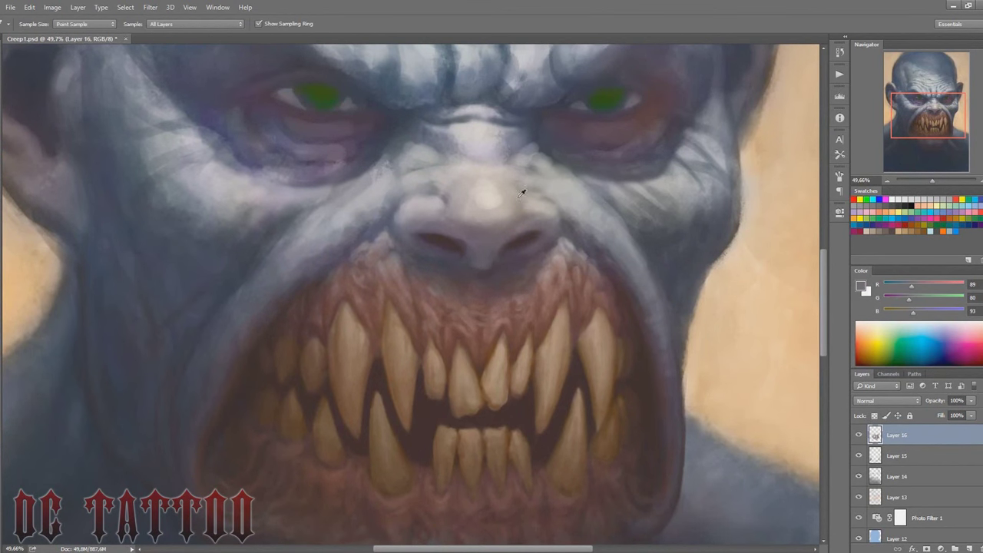
left_click(431, 230, "alt")
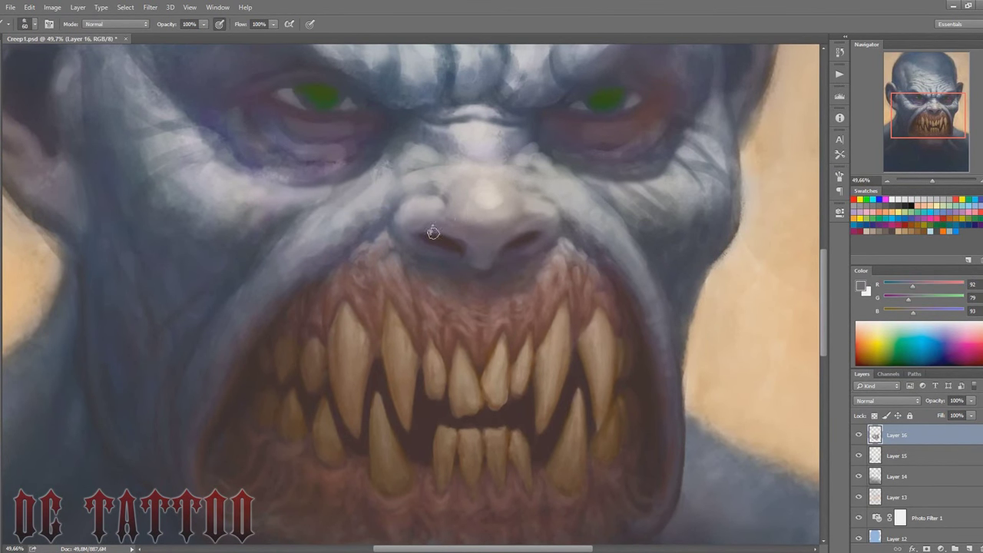
key("bracketright")
left_click(533, 236, "alt")
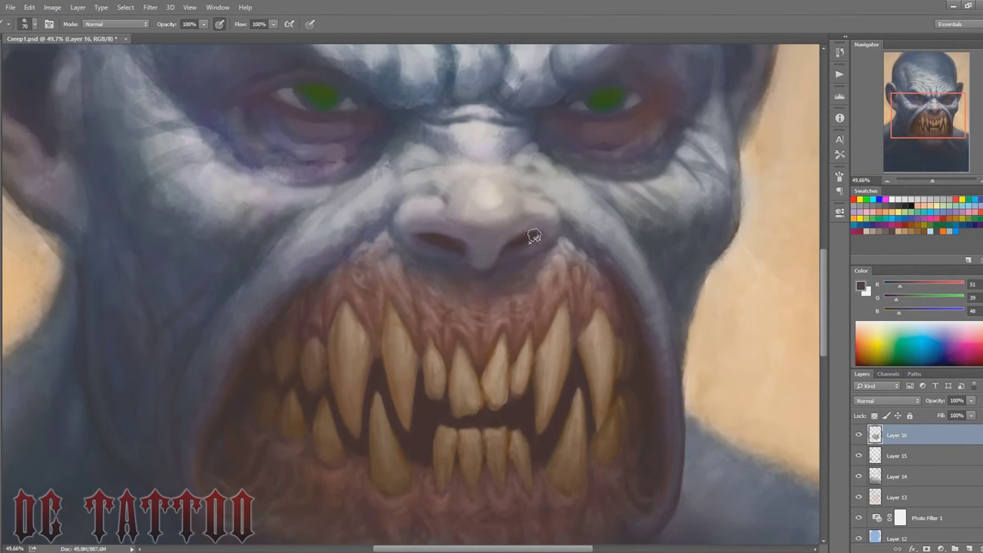
key("bracketleft")
key("bracketleft")
left_click(411, 238, "alt")
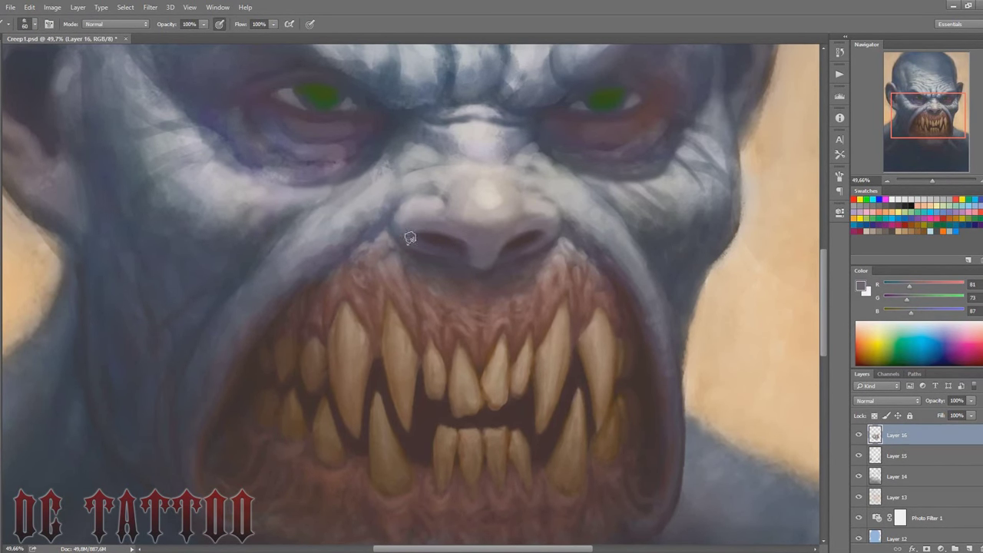
left_click(430, 235, "alt")
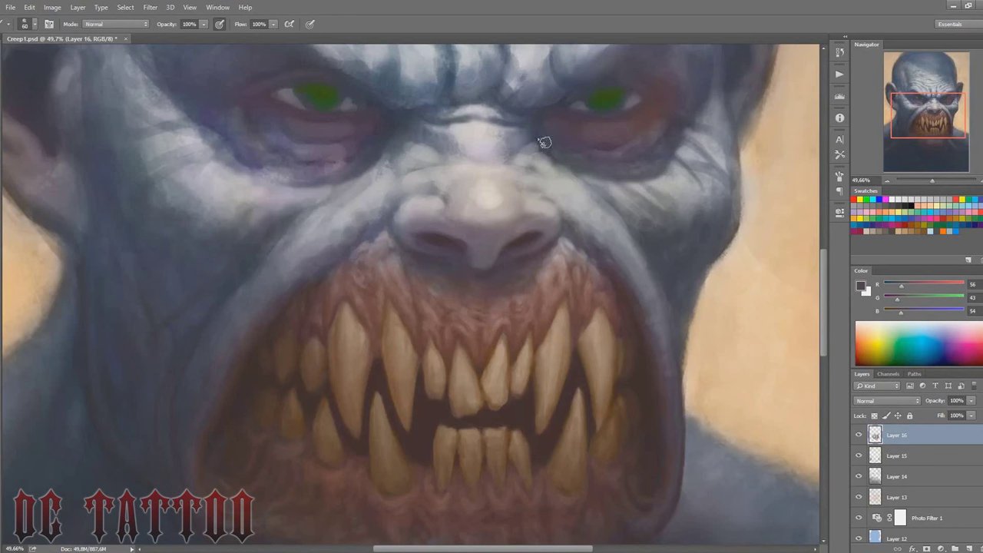
left_click(404, 227, "alt")
Add bright pale-grey highlights on the nose bridge, with darker blue shadows beside it.
key("bracketright")
key("bracketright")
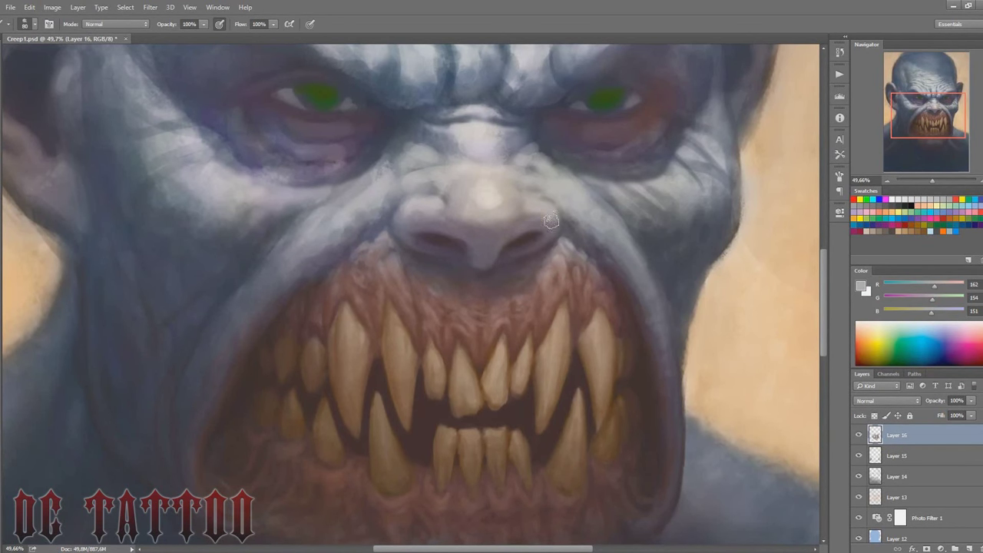
left_click(477, 212, "alt")
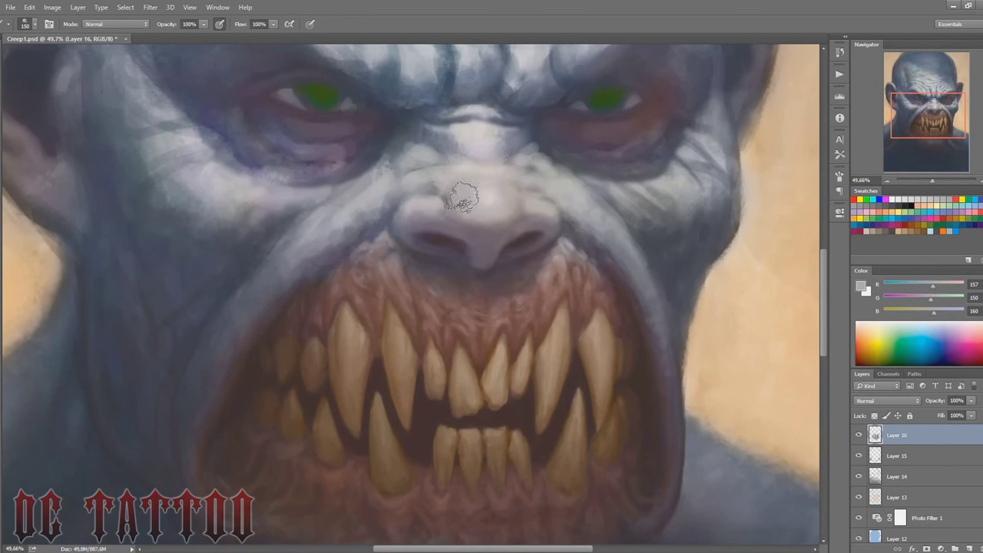
key("bracketleft")
key("bracketleft")
key("bracketleft")
left_click(483, 206, "alt")
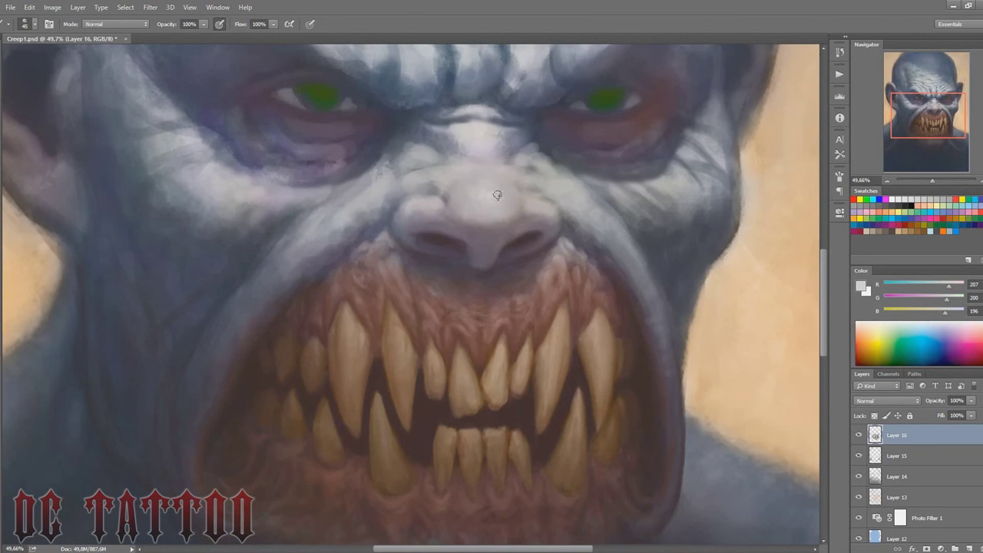
key("bracketright")
key("bracketright")
key("bracketright")
left_click(478, 223, "alt")
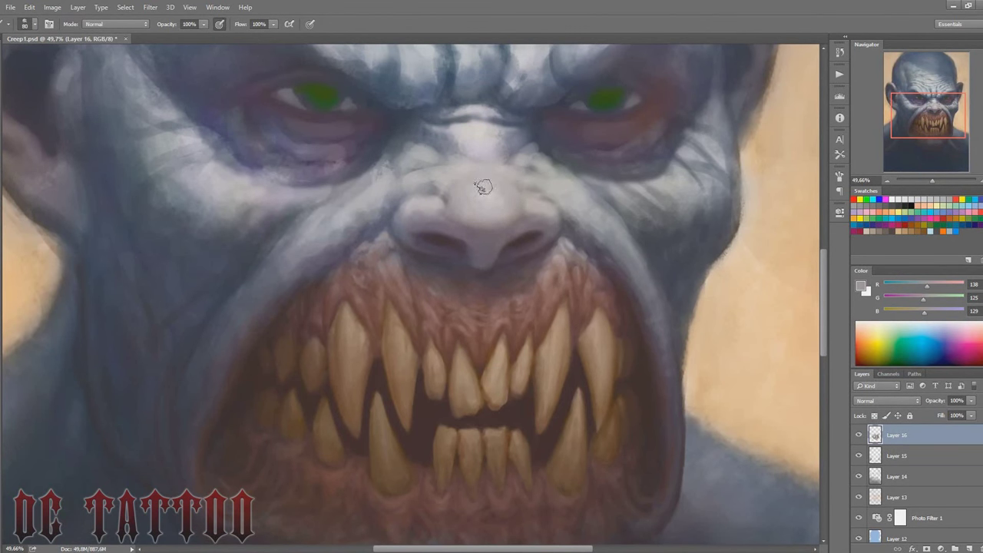
left_click(561, 246, "alt")
key("bracketleft")
key("bracketleft")
key("bracketleft")
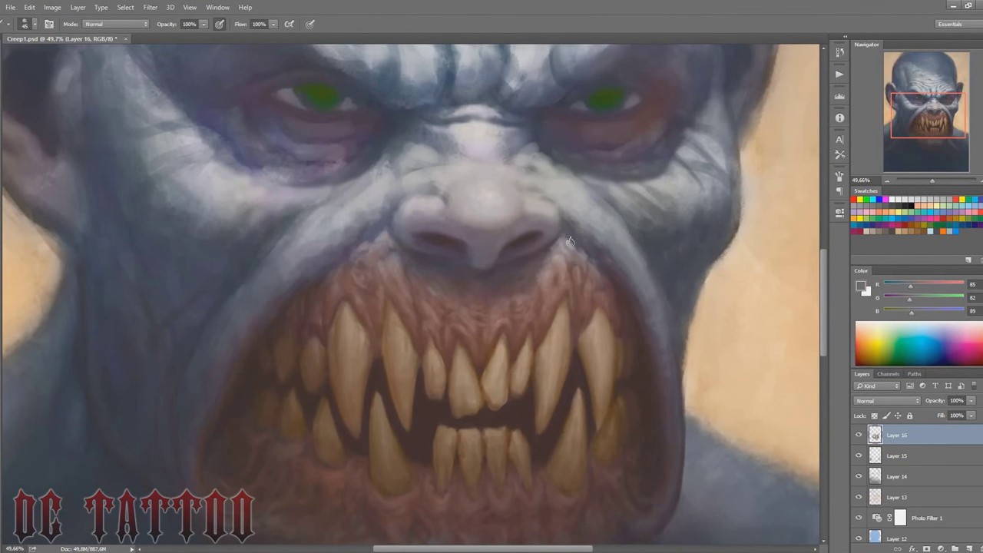
key("bracketright")
left_click(393, 235, "alt")
left_click(730, 165, "alt")
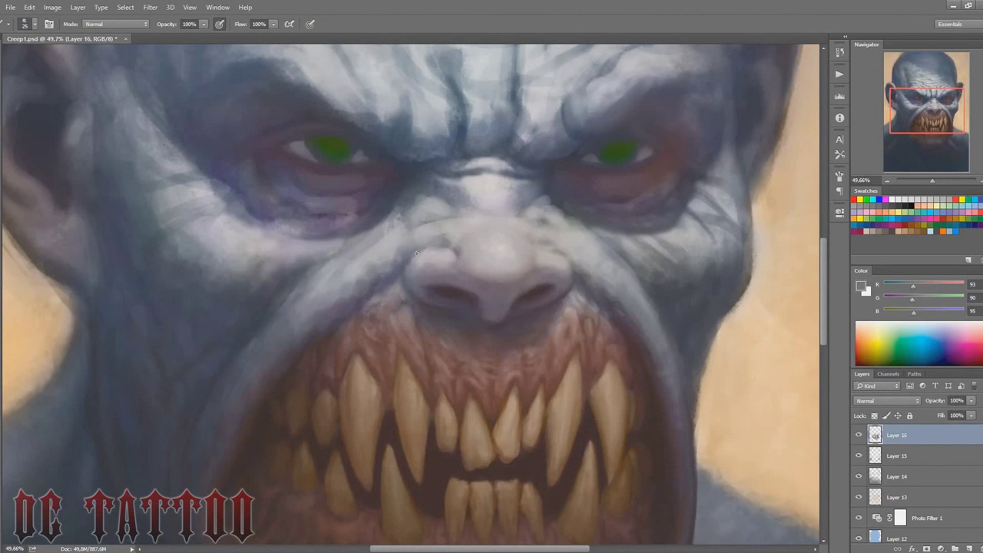
Sample light grey, dark blue-grey and pale lilac tones around the nose on a larger brush.
left_click(427, 248, "alt")
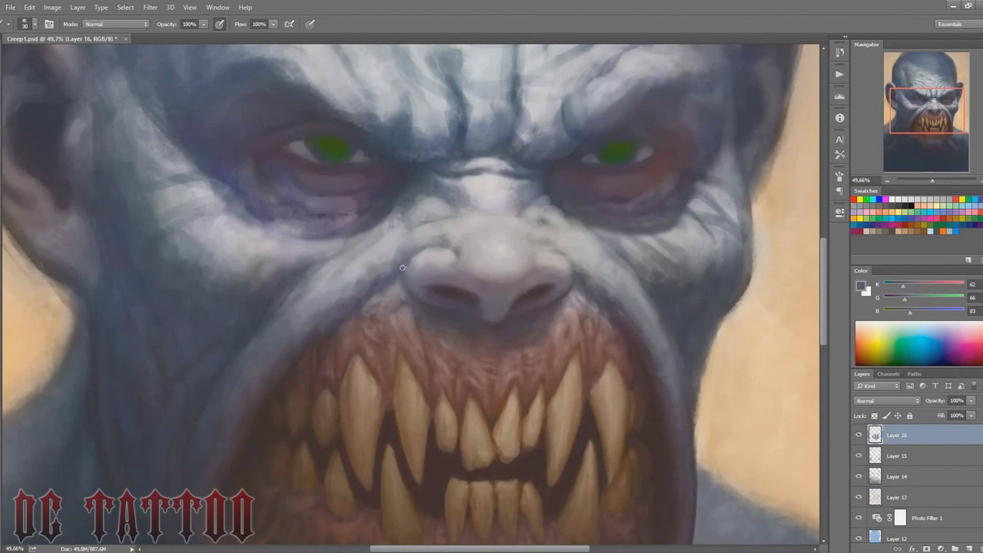
key("bracketright")
key("bracketright")
key("bracketright")
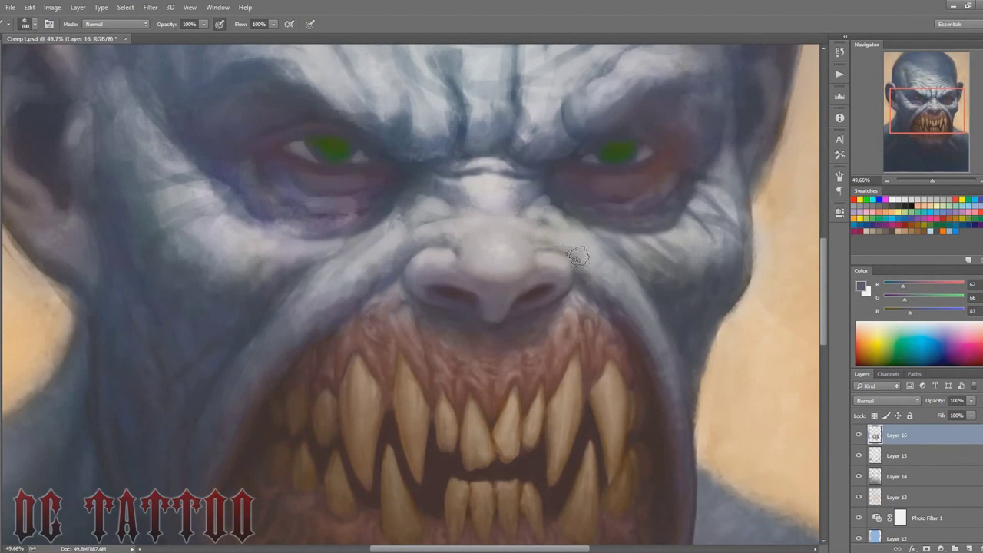
key("bracketright")
key("bracketright")
key("bracketright")
left_click(361, 277, "alt")
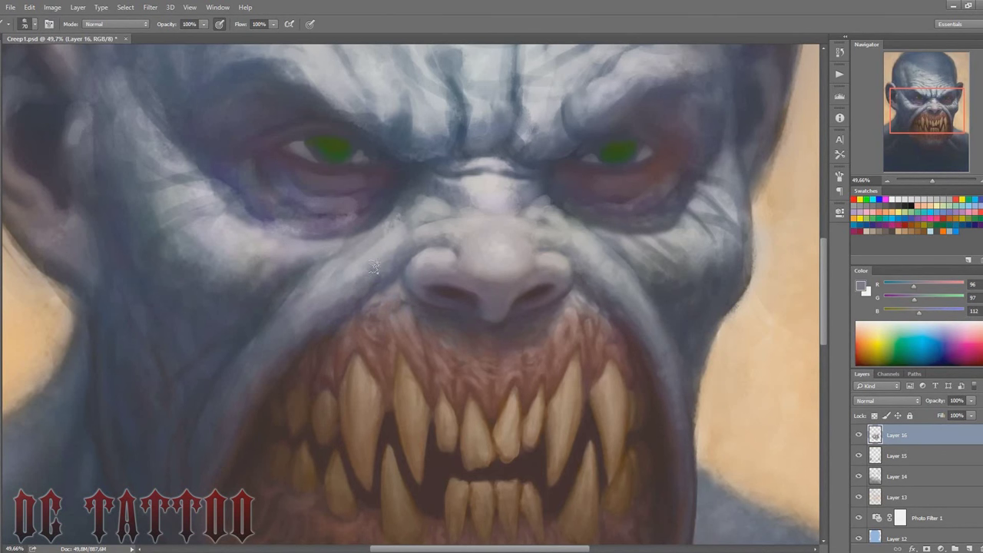
left_click(336, 298, "alt")
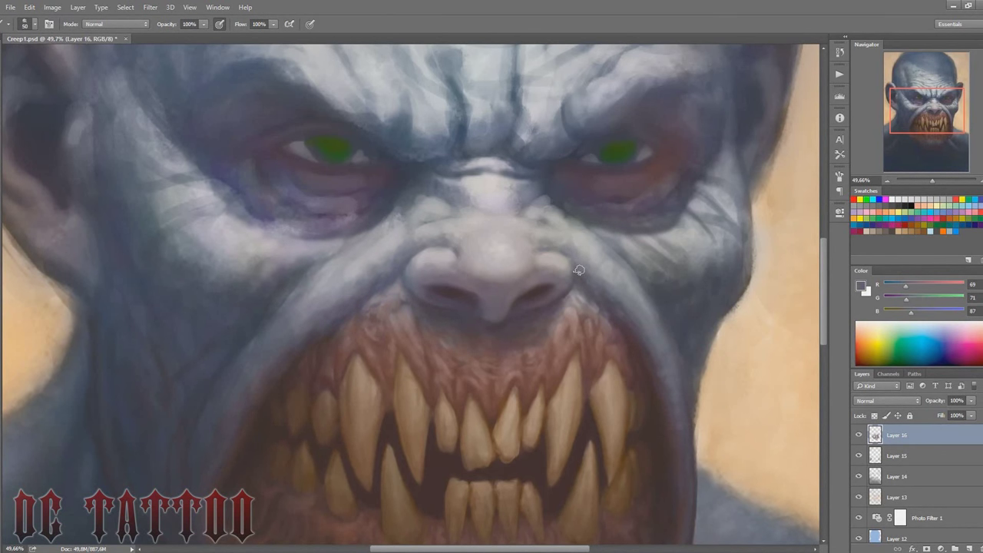
left_click(444, 228, "alt")
key("bracketright")
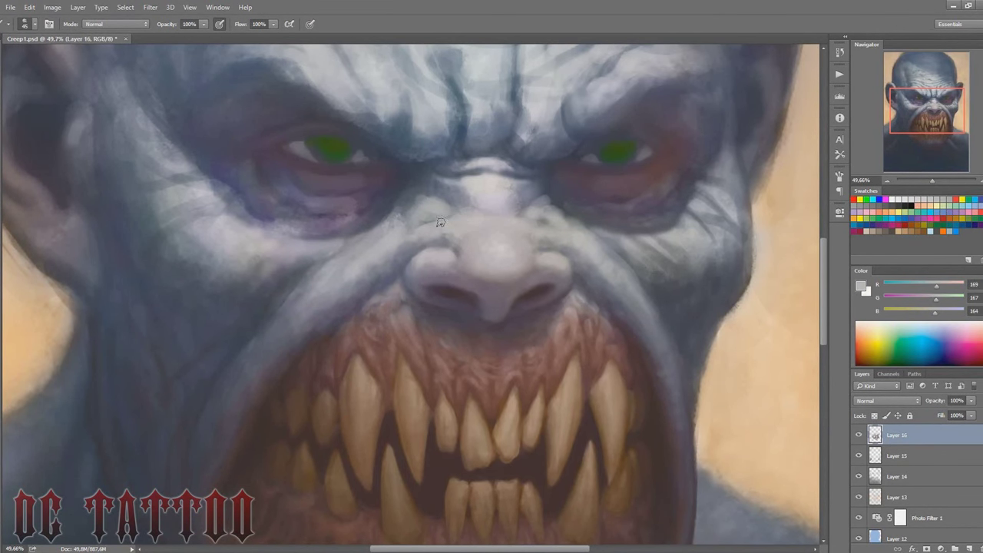
left_click(504, 206, "alt")
key("bracketleft")
Pick mid and dark greys beside the nose and a lighter grey-blue for the bridge.
left_click(607, 284, "alt")
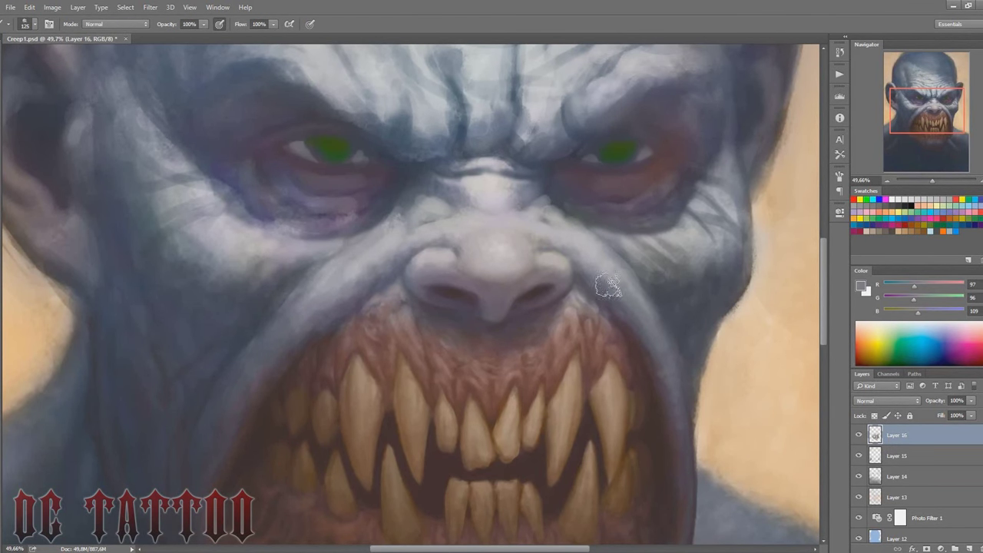
key("bracketright")
key("bracketright")
key("bracketright")
left_click(527, 279, "alt")
key("bracketleft")
key("bracketleft")
key("bracketleft")
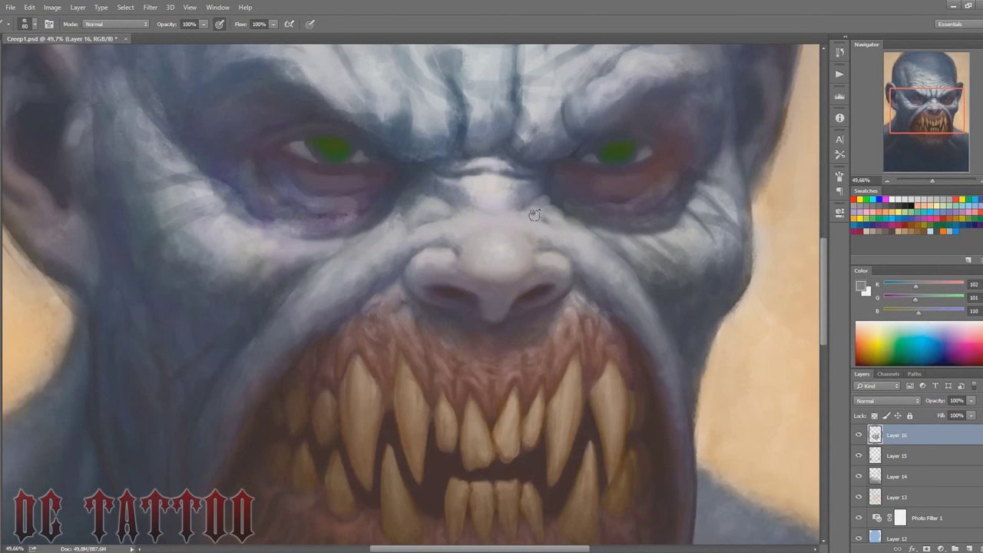
left_click(524, 206, "alt")
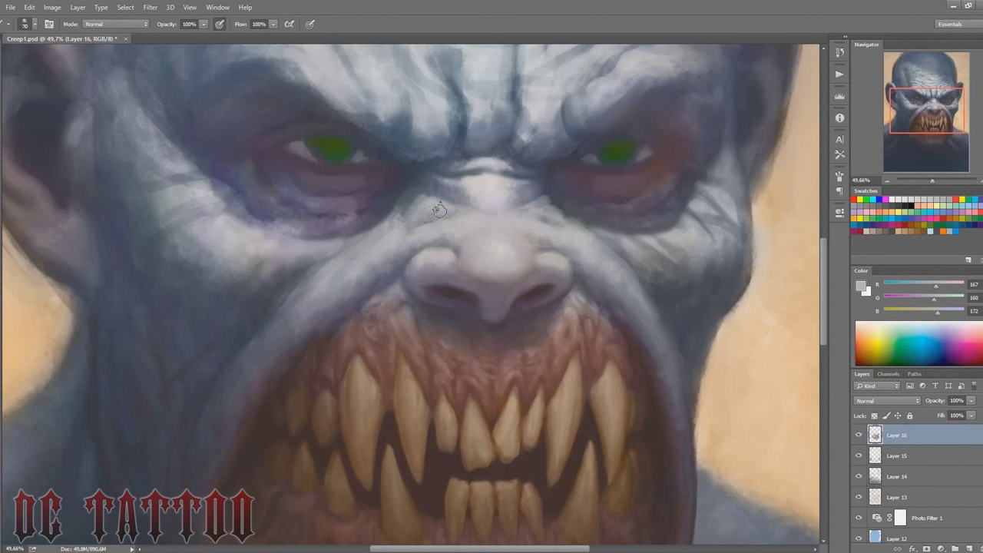
left_click(560, 219, "alt")
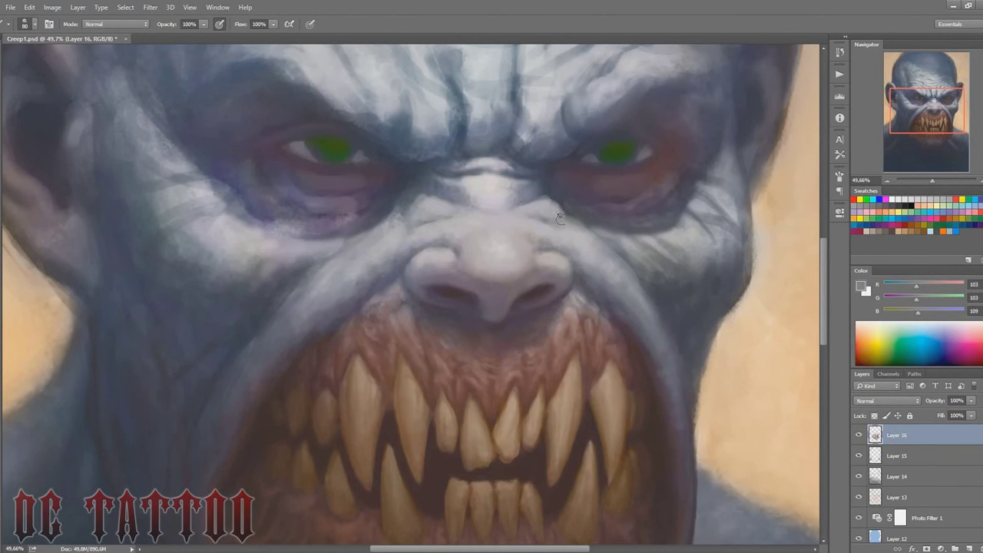
left_click(439, 198, "alt")
key("bracketright")
key("bracketright")
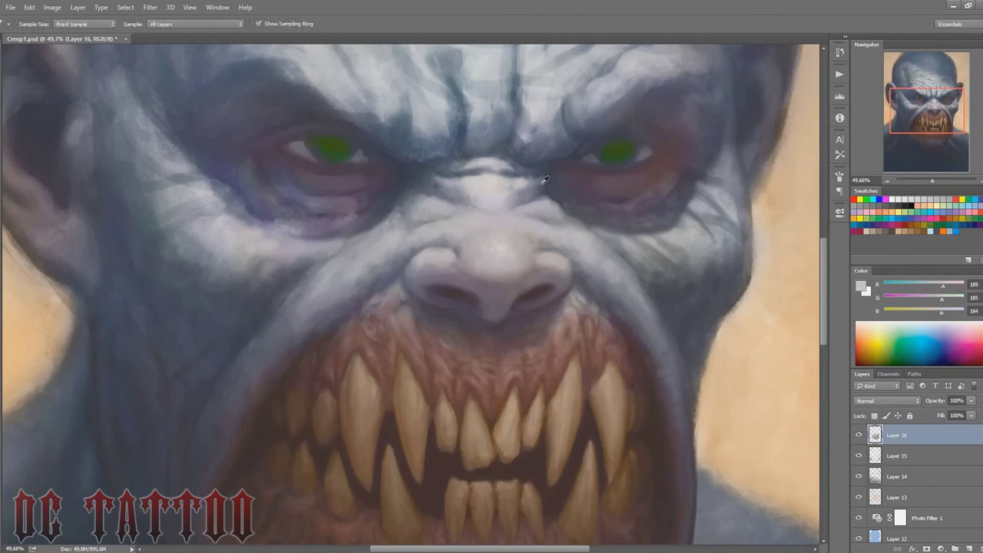
left_click(552, 172, "alt")
left_click(541, 178, "alt")
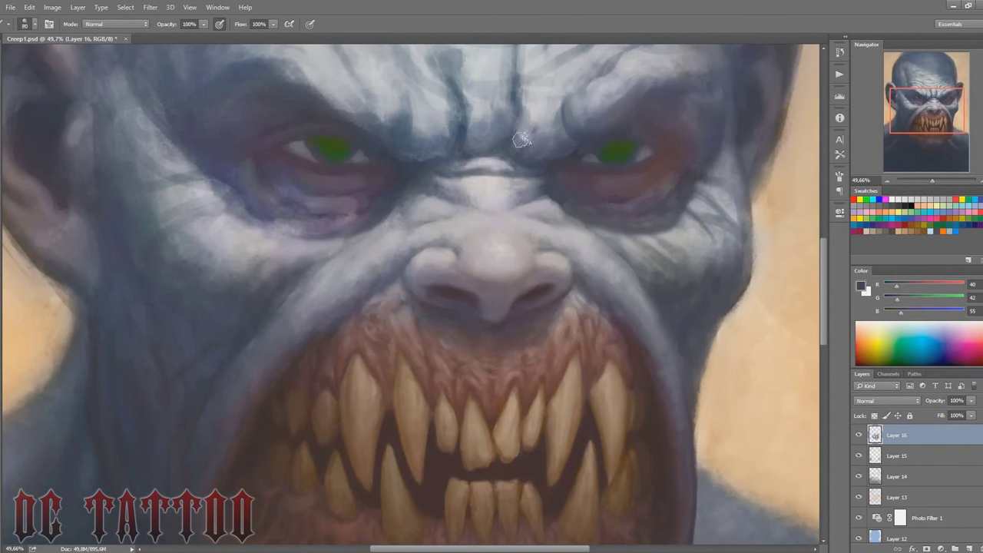
Paint light grey-blue strokes along the nose bridge.
left_click_drag(499, 146, 430, 223)
left_click(509, 184, "alt")
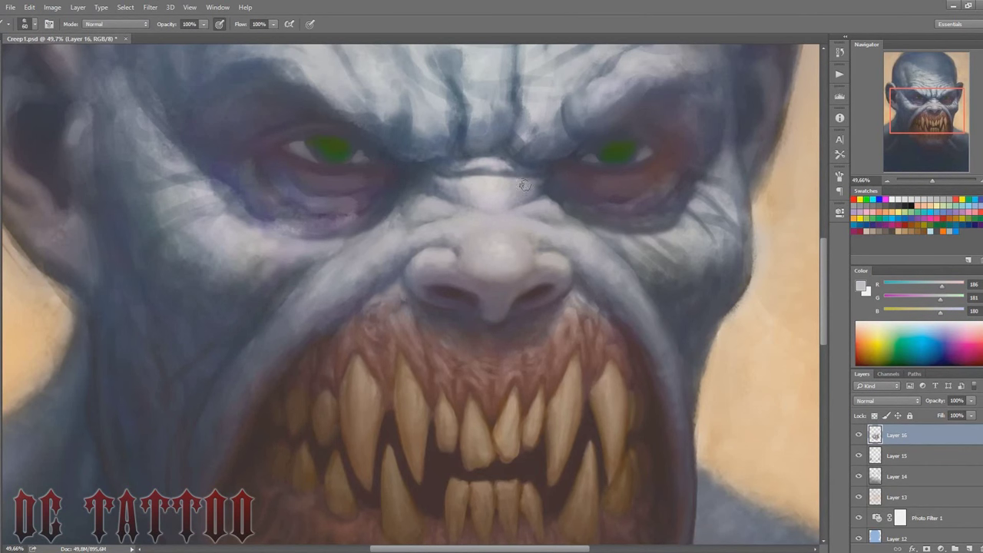
left_click_drag(468, 192, 538, 185)
left_click(454, 191, "alt")
left_click(453, 194, "alt")
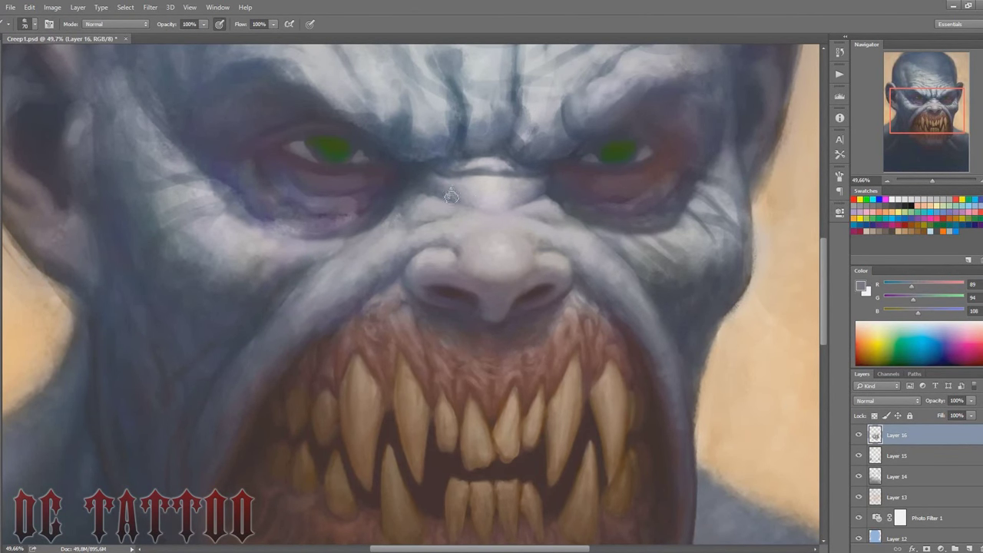
Paint a dark blue-grey stroke along the brow crease with a smaller brush.
key("bracketleft")
key("bracketleft")
key("bracketleft")
left_click(512, 165, "alt")
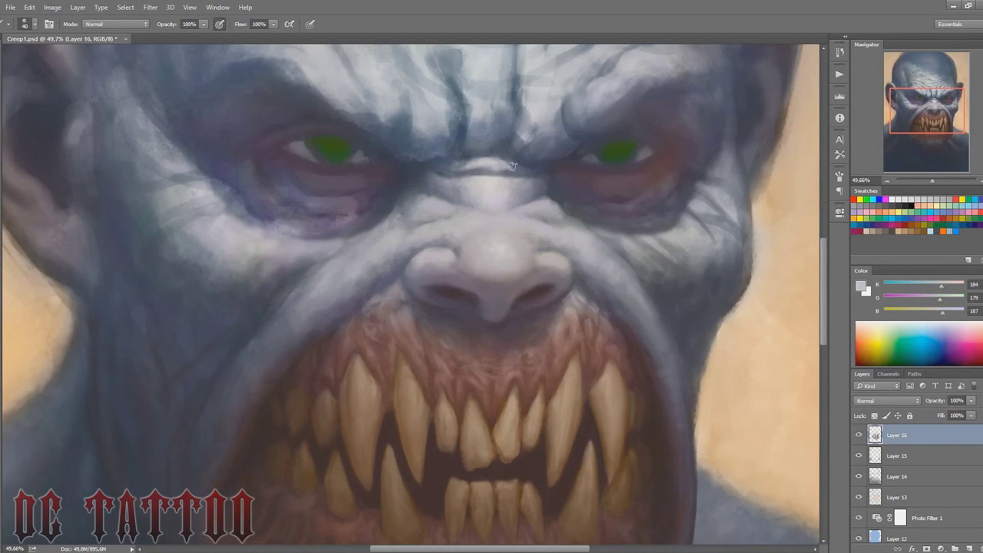
left_click(470, 161, "alt")
left_click_drag(464, 164, 529, 166)
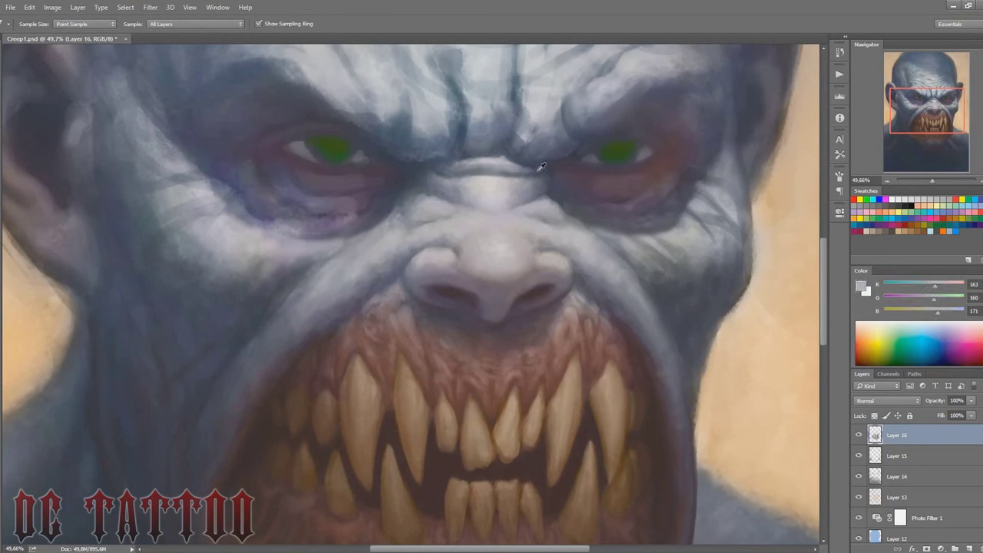
key("bracketright")
key("bracketright")
key("bracketleft")
key("bracketleft")
Sample dark shades from the brow and shrink the brush.
left_click(445, 159, "alt")
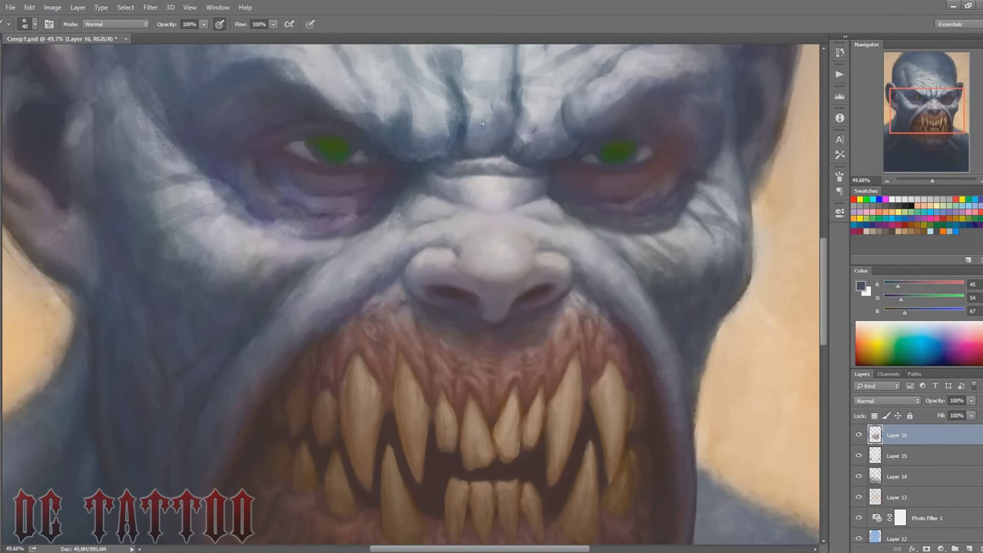
left_click(461, 144, "alt")
left_click(445, 166, "alt")
left_click(415, 174, "alt")
key("bracketleft")
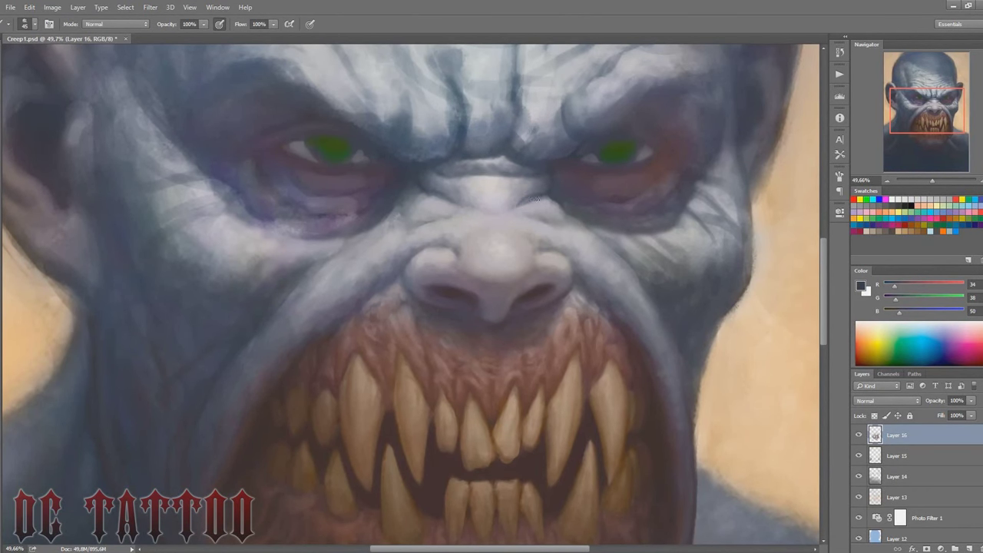
key("bracketleft")
Sample light and mid greys across the nose bridge, adjusting brush size.
left_click(520, 203, "alt")
left_click(472, 205, "alt")
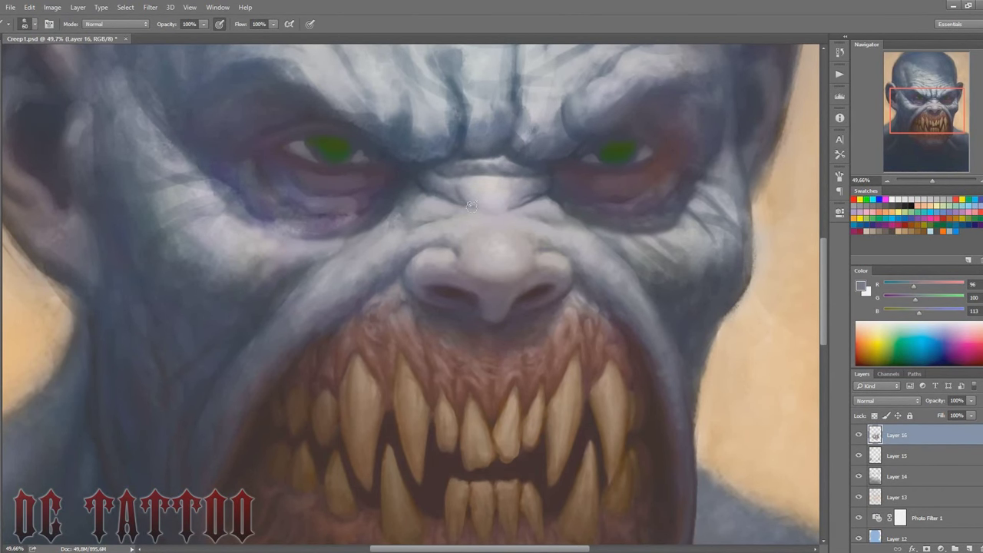
left_click(478, 191, "alt")
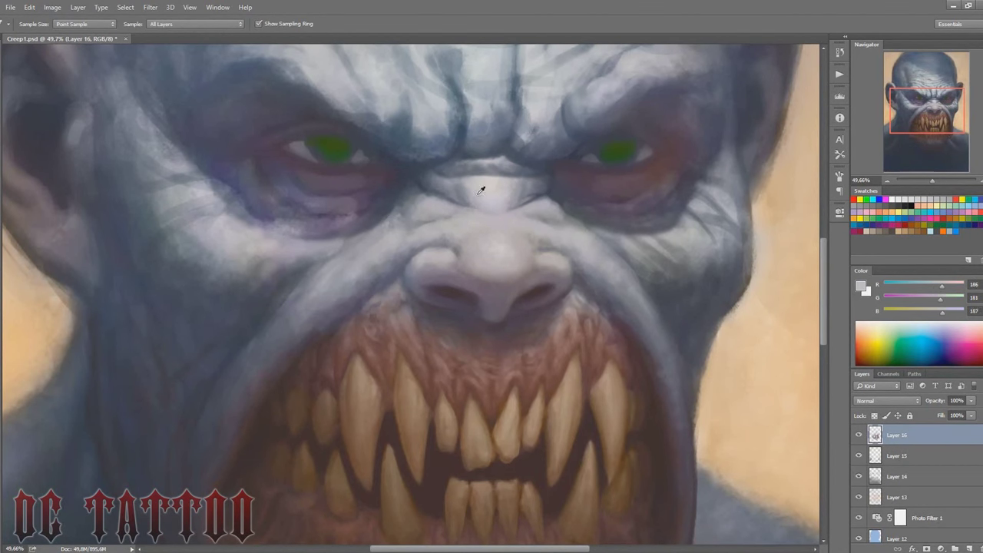
left_click(461, 180, "alt")
key("bracketright")
key("bracketright")
key("bracketright")
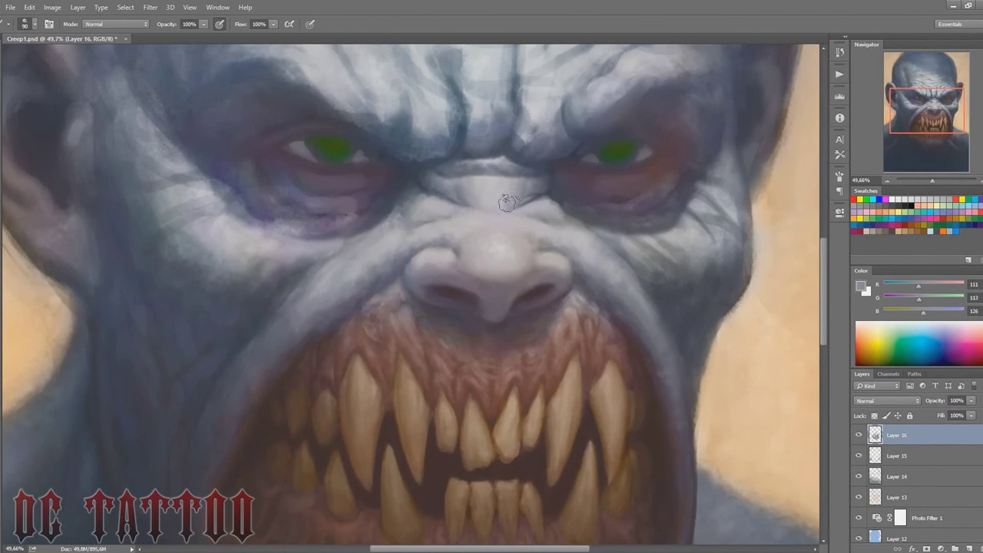
left_click(516, 192, "alt")
key("bracketleft")
key("bracketleft")
key("bracketleft")
left_click(479, 217, "alt")
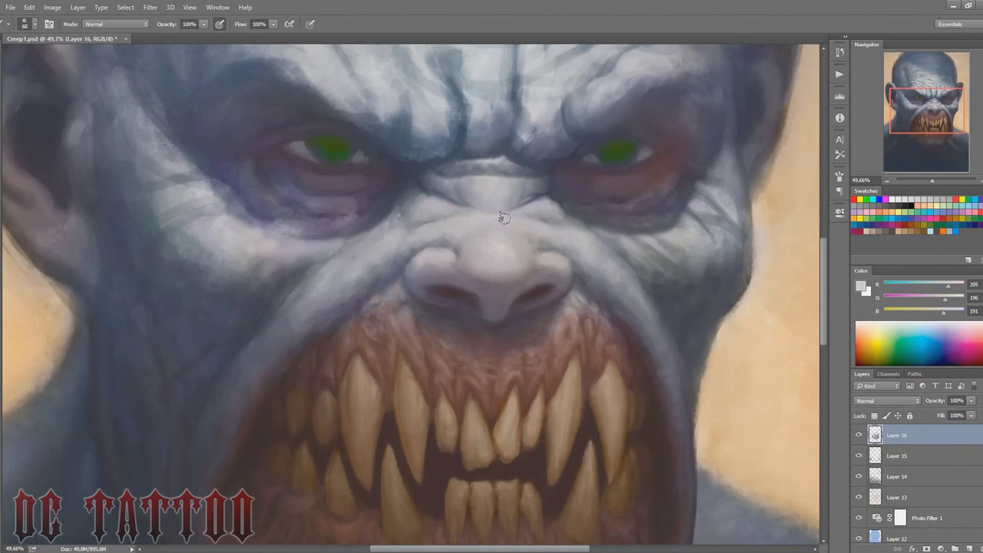
key("bracketright")
left_click(445, 236, "alt")
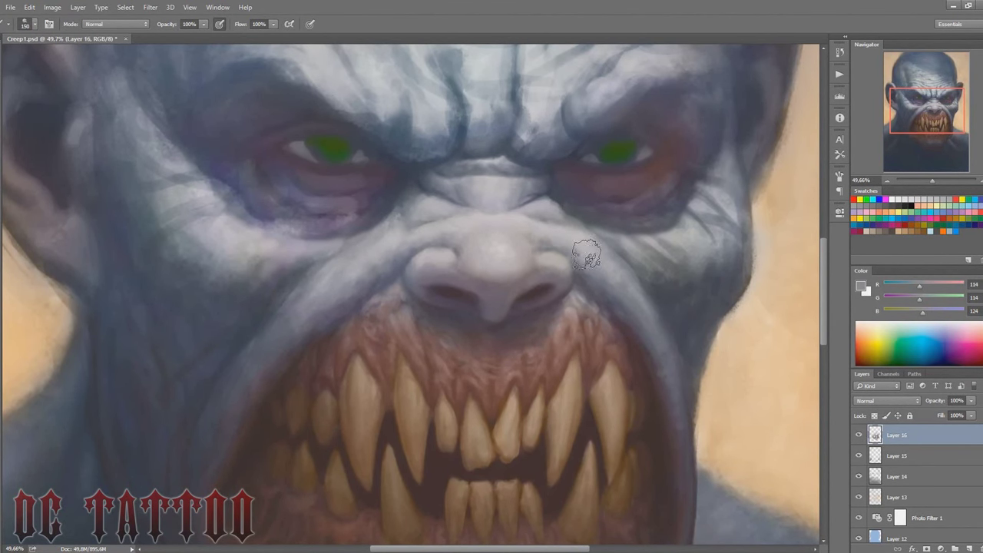
left_click(504, 199, "alt")
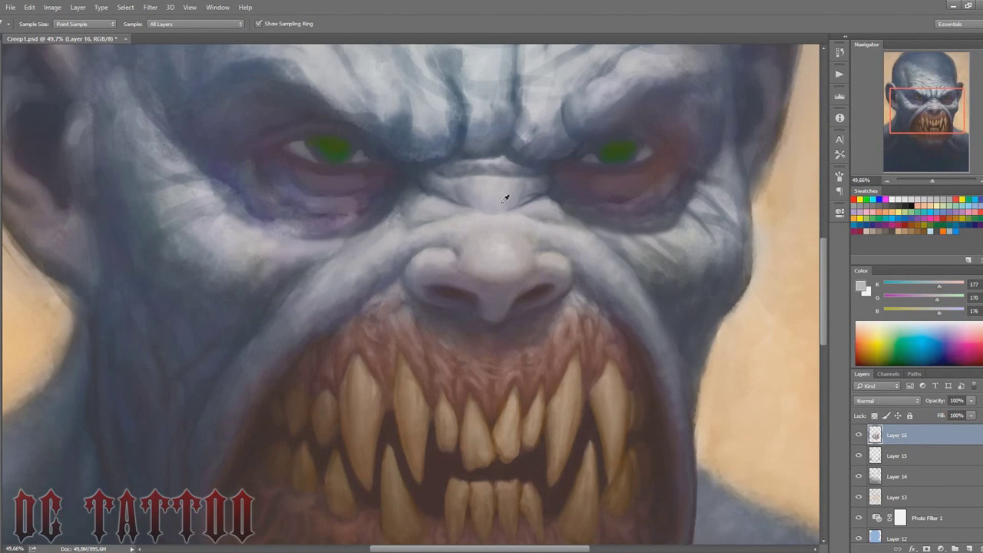
left_click(459, 256, "alt")
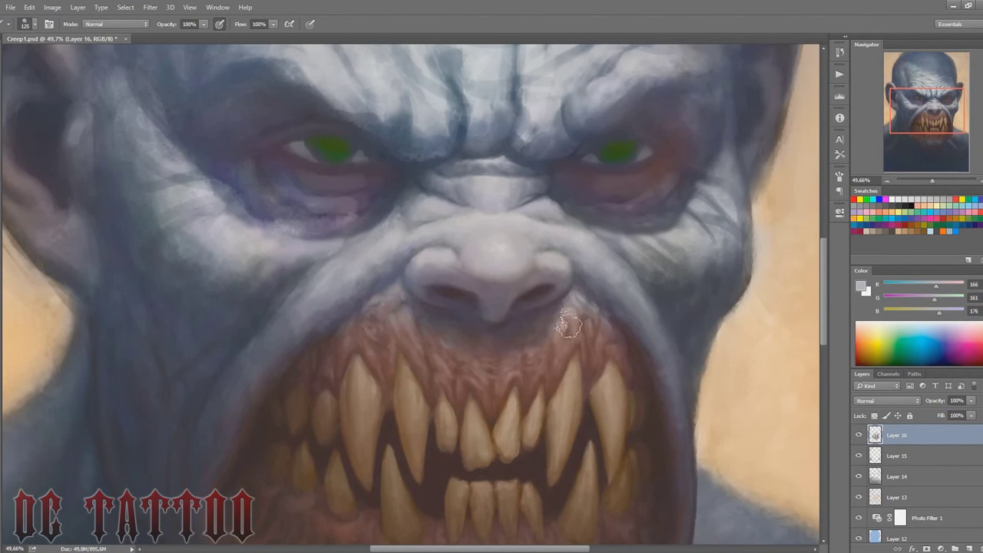
Darken the cheek fold beside the nose with dark purple-brown and grey tones.
left_click(320, 335, "alt")
left_click(317, 339, "alt")
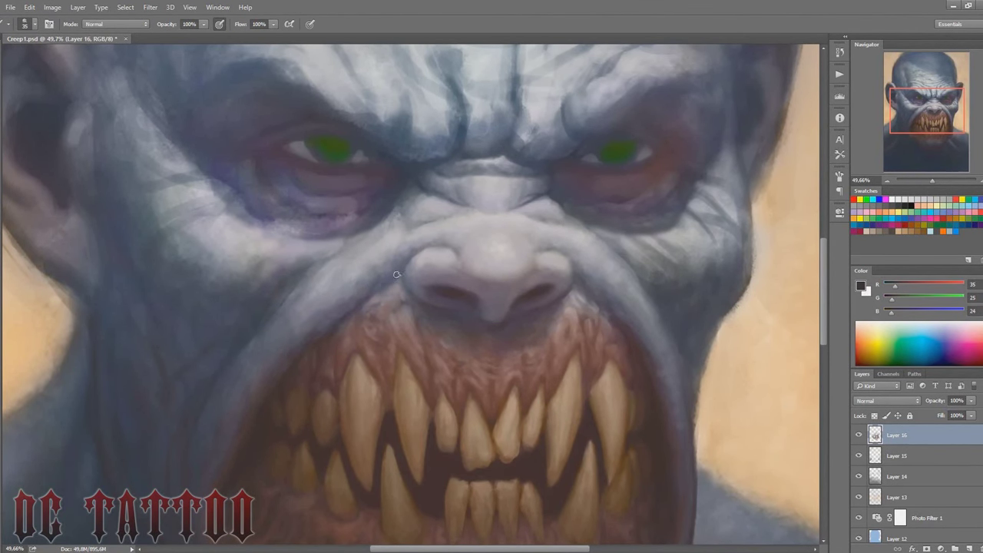
left_click(583, 281, "alt")
key("bracketleft")
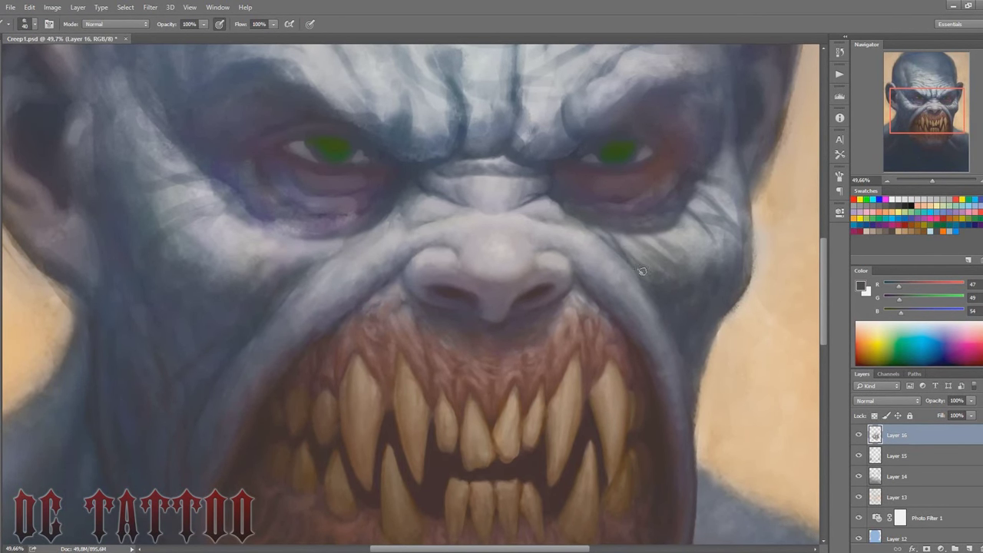
left_click(626, 252, "alt")
key("bracketleft")
key("bracketleft")
key("bracketleft")
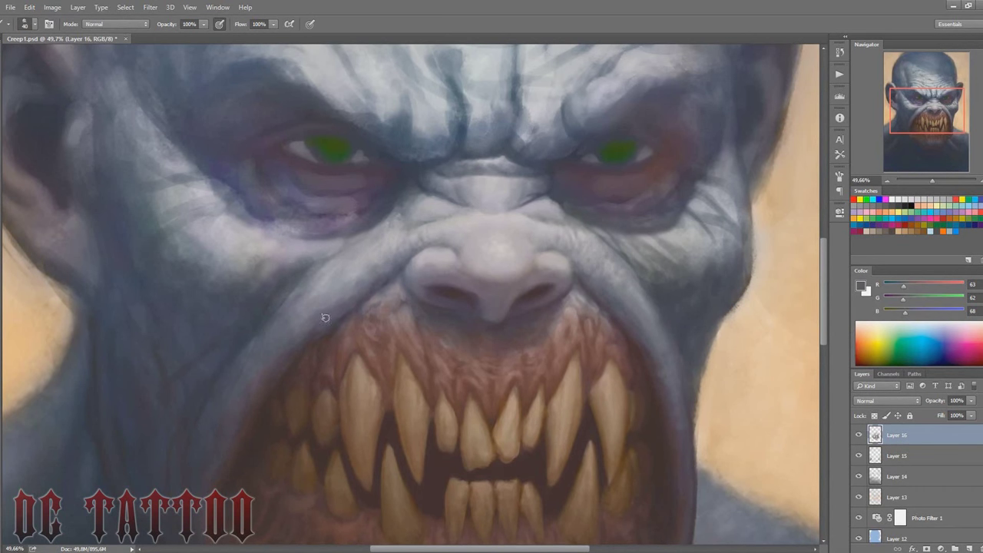
left_click_drag(353, 258, 374, 264)
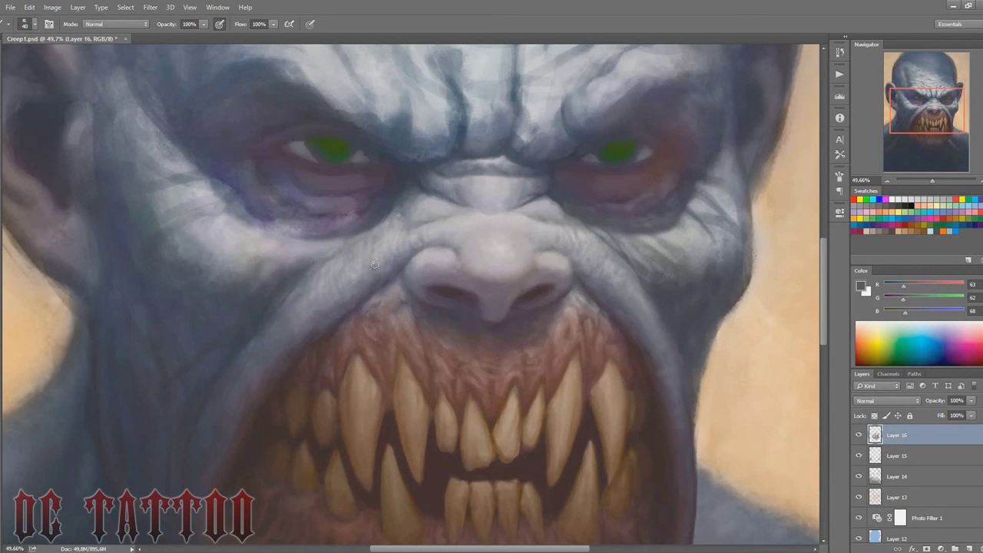
Pick darker reddish shadow tones from the cheek fold and teeth edge.
left_click(638, 323, "alt")
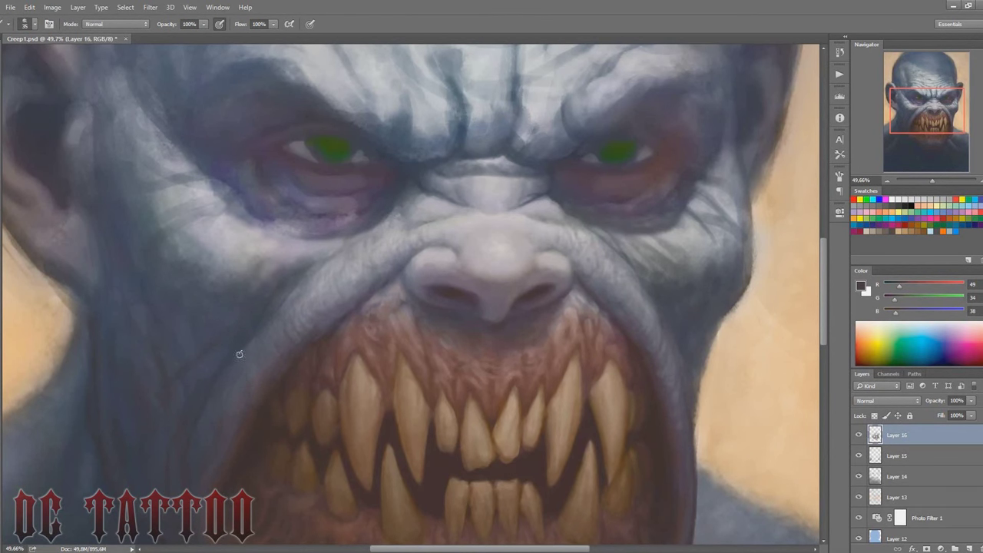
key("bracketright")
left_click(330, 328, "alt")
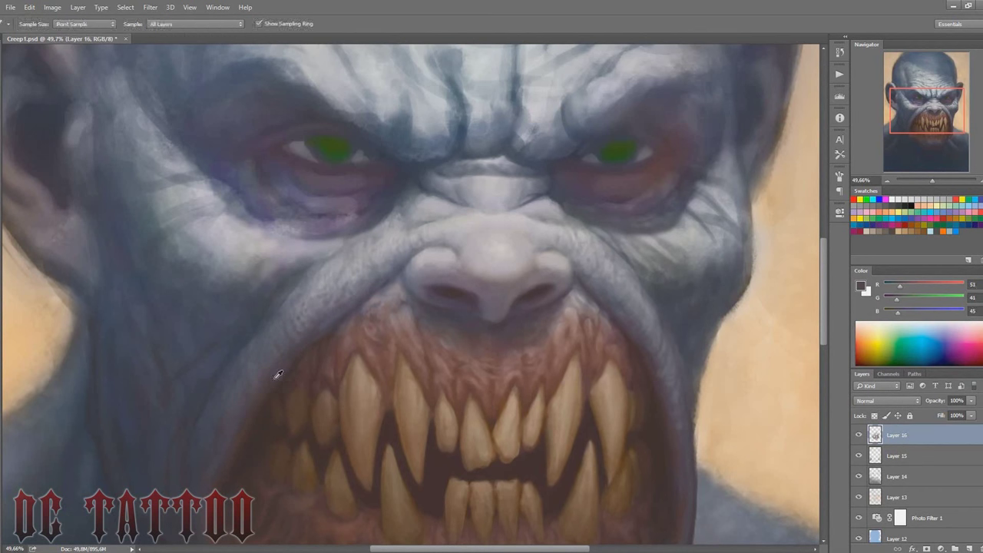
key("bracketleft")
left_click(646, 345, "alt")
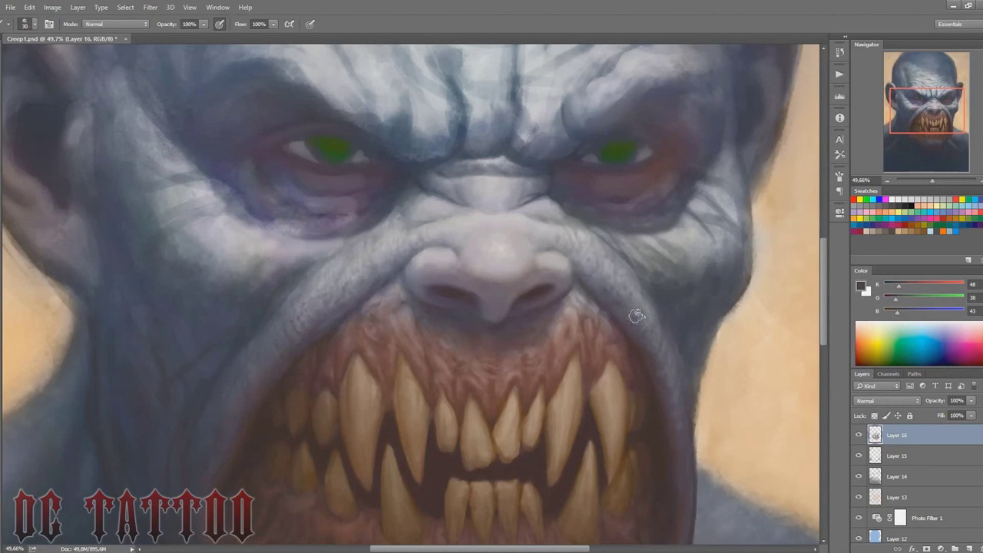
left_click(658, 399, "alt")
Pan down to the mouth and sample dark red lip-edge and lip-shadow tones.
left_click_drag(927, 112, 930, 124)
key("bracketright")
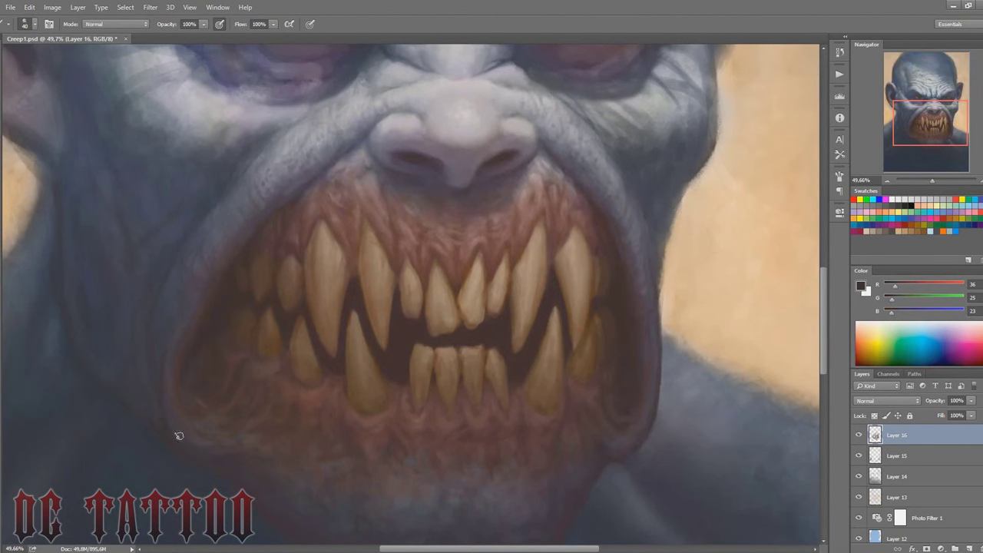
left_click(184, 281, "alt")
key("bracketleft")
key("bracketleft")
key("bracketleft")
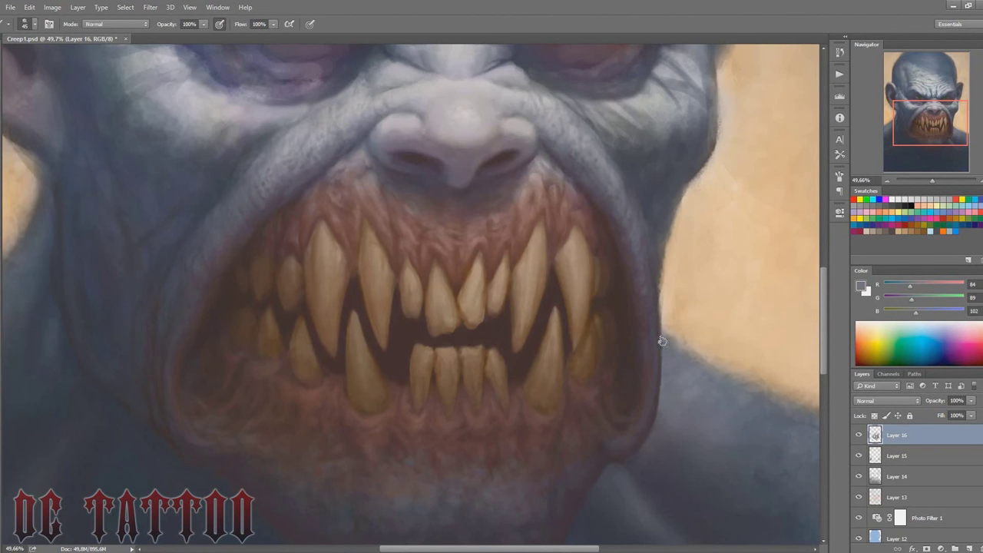
left_click(658, 364, "alt")
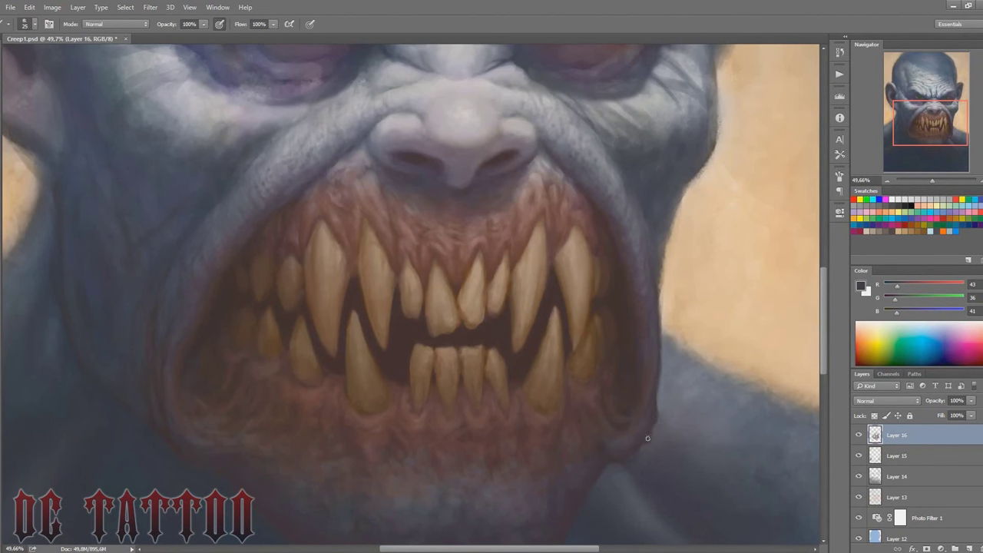
left_click(188, 437, "alt")
left_click(582, 443, "alt")
left_click(237, 469, "alt")
left_click(226, 451, "alt")
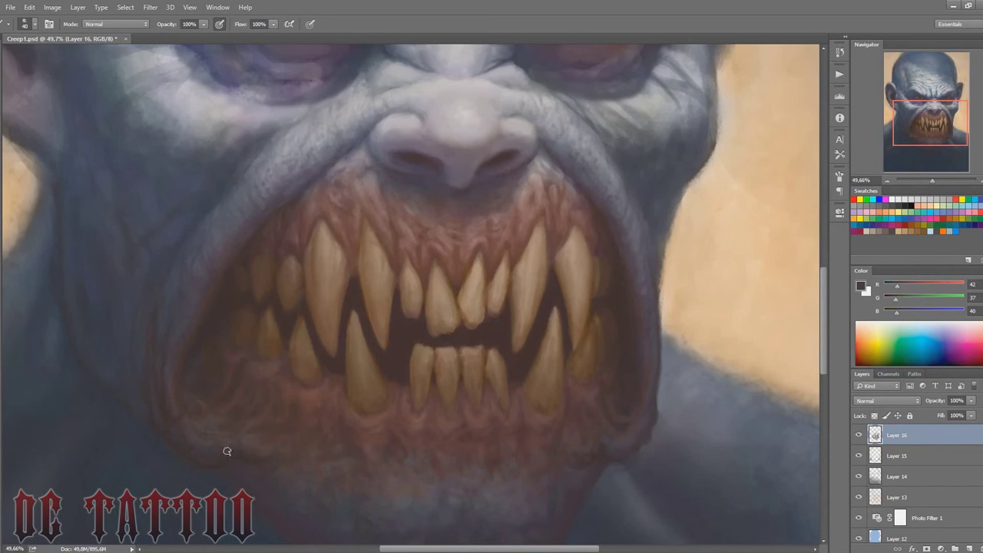
Shade the mouth corners and jaw with bluish skin and dark red mouth-edge tones.
left_click(652, 425, "alt")
left_click(651, 412, "alt")
key("bracketleft")
key("bracketleft")
left_click(645, 428, "alt")
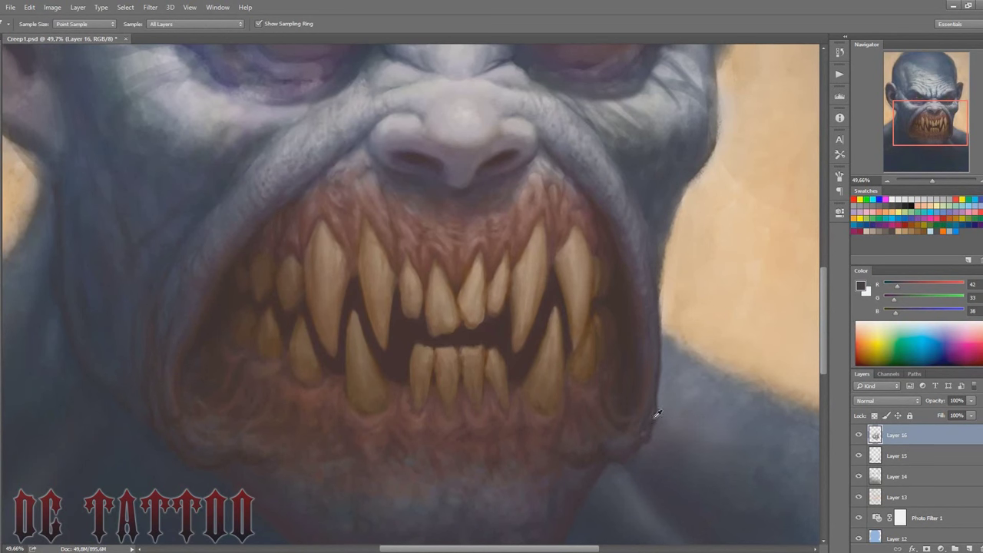
key("bracketright")
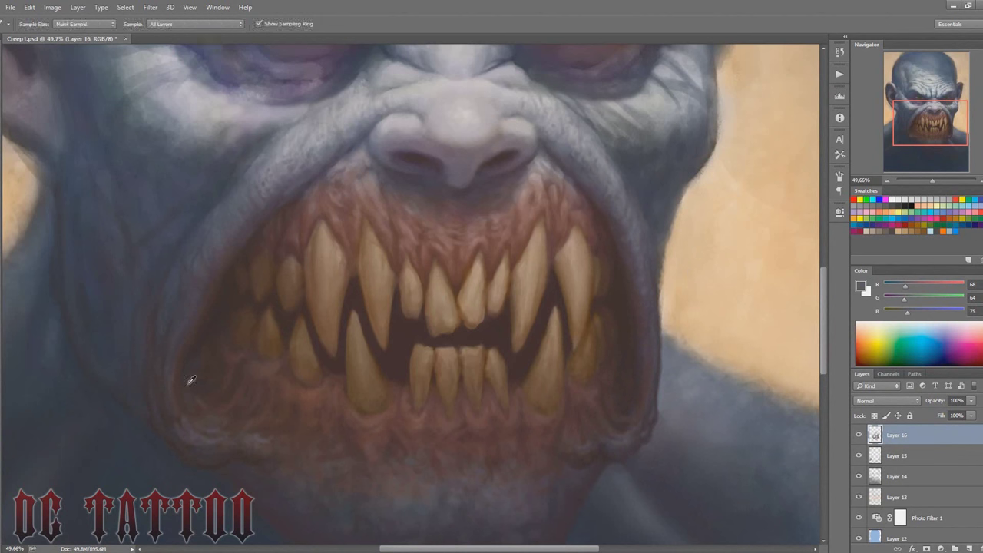
left_click(329, 361, "alt")
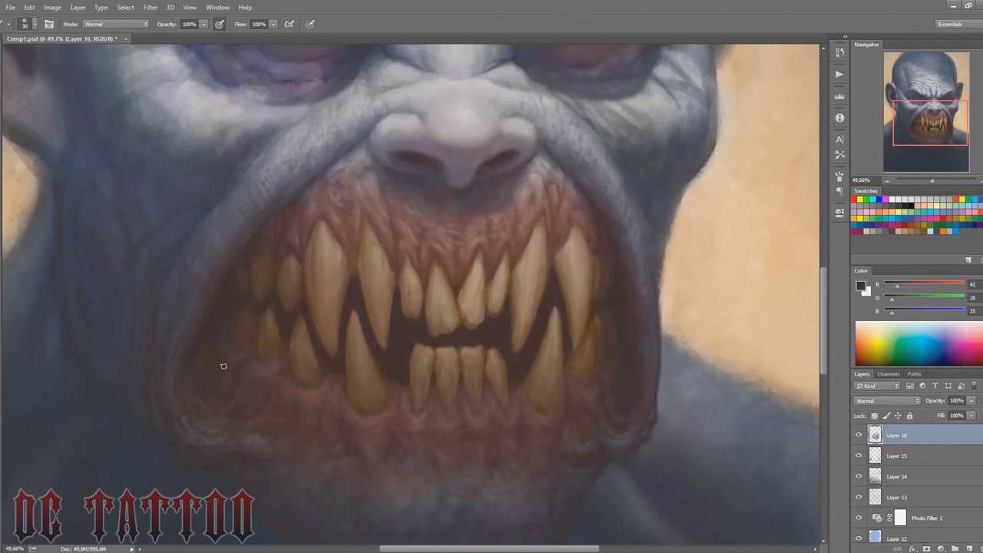
key("bracketright")
key("bracketleft")
key("bracketright")
Bring the eyes and nose back into view and paint light and mid blue-grey tones along the nose.
left_click_drag(938, 119, 937, 108)
left_click(578, 279, "alt")
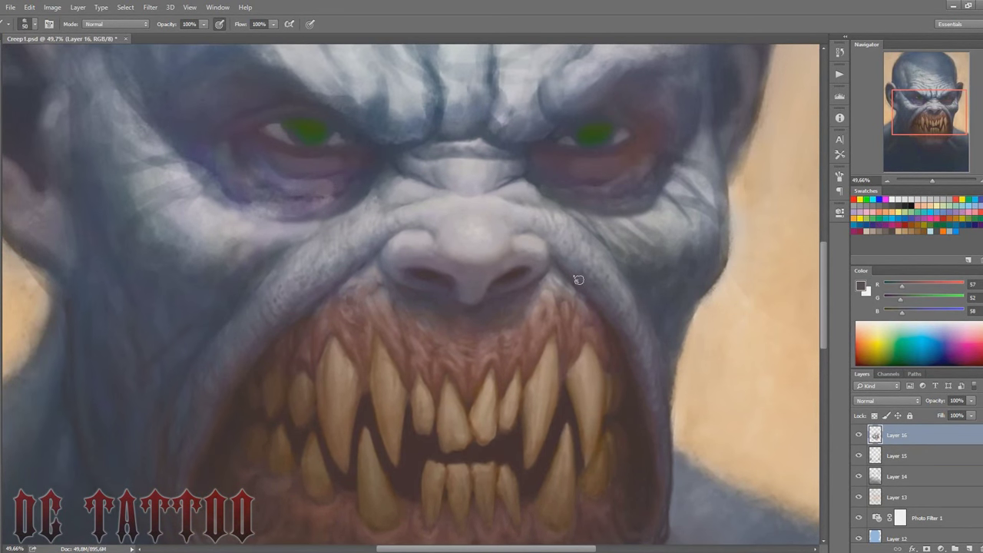
left_click(513, 211, "alt")
key("bracketleft")
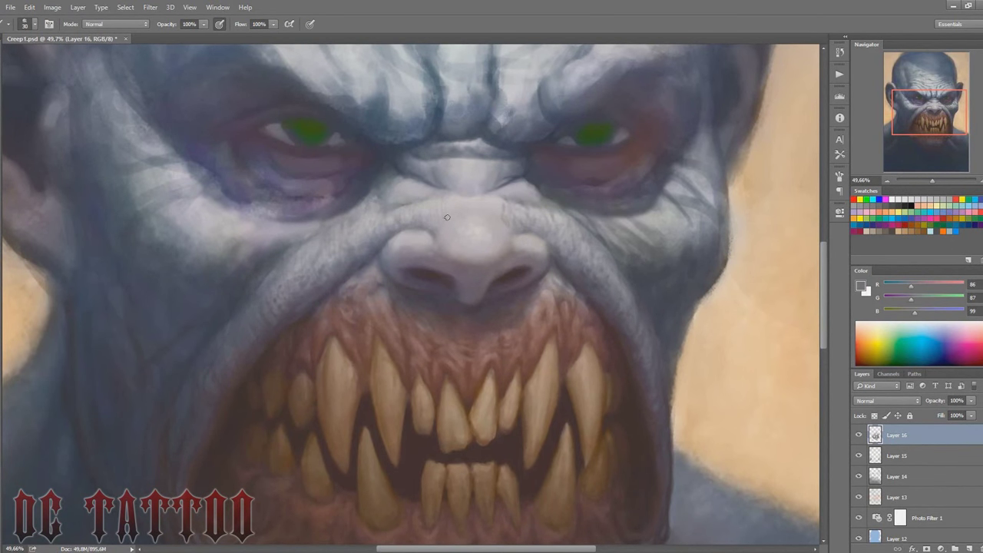
left_click(497, 210, "alt")
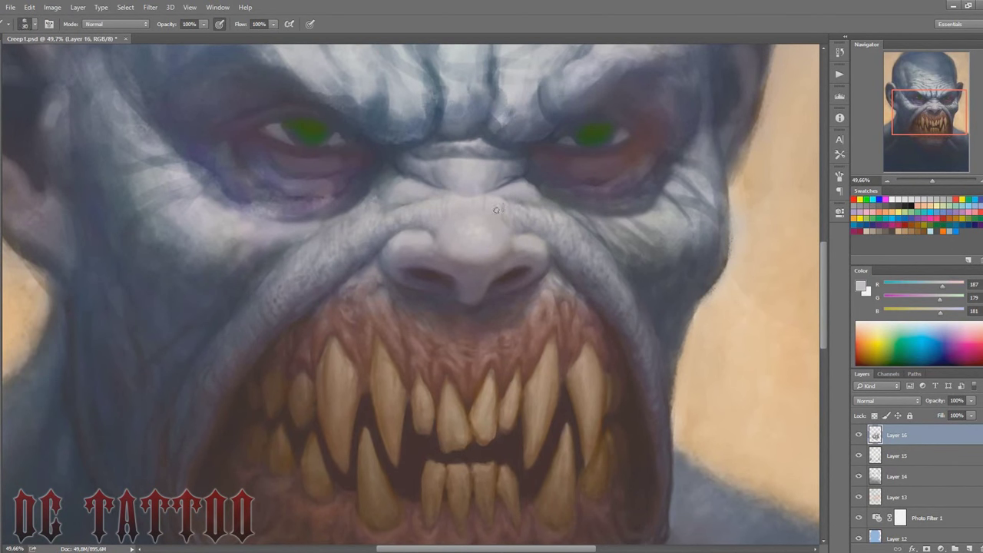
left_click(422, 224, "alt")
key("bracketright")
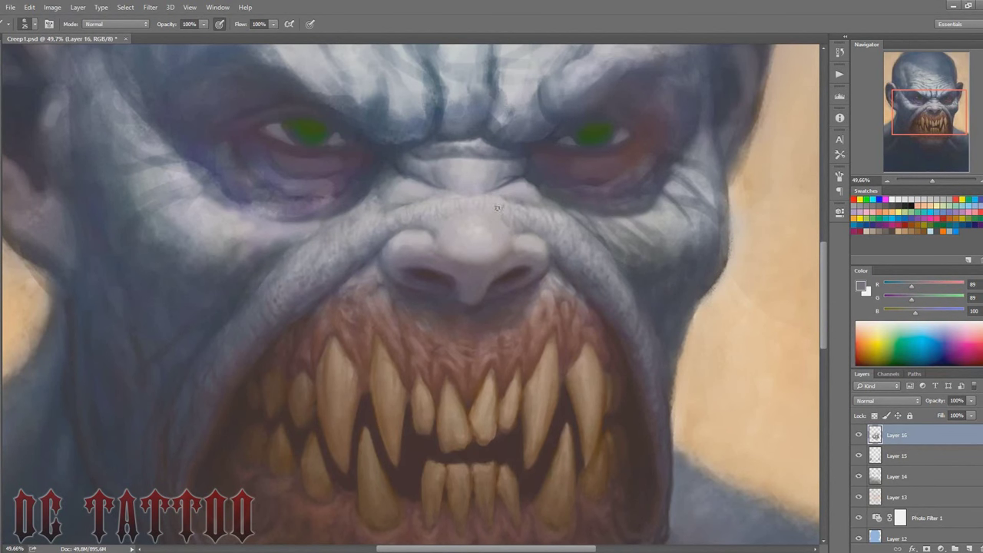
left_click(497, 208, "alt")
key("bracketleft")
left_click(438, 219, "alt")
key("bracketright")
key("bracketright")
key("bracketright")
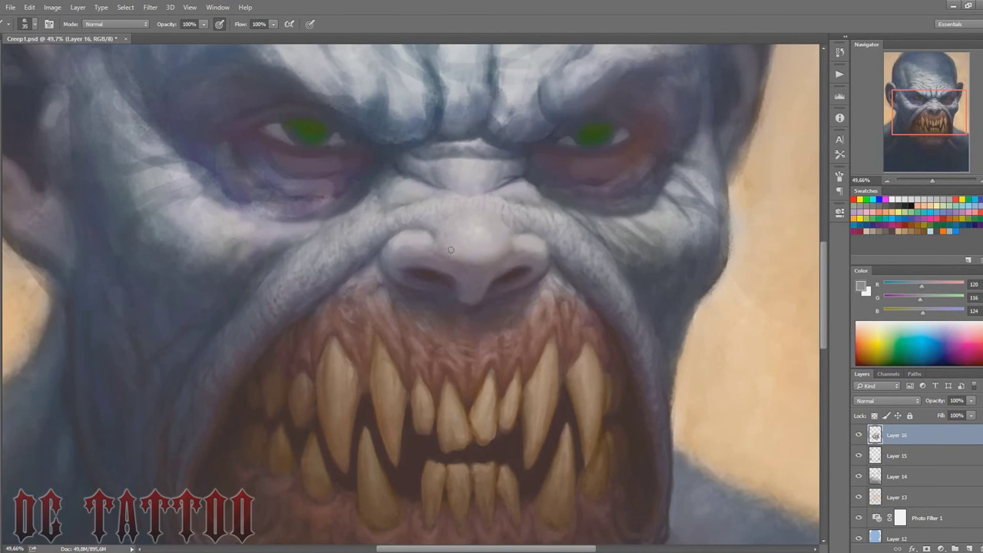
left_click(496, 212, "alt")
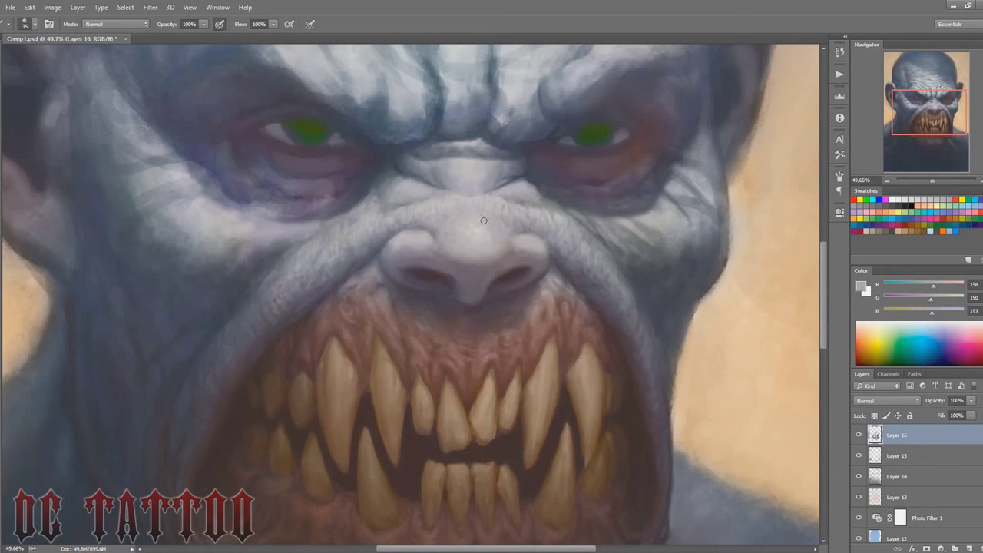
Shade the sides of the nose with darker skin and shadow tones plus light highlights.
left_click(433, 234, "alt")
key("bracketright")
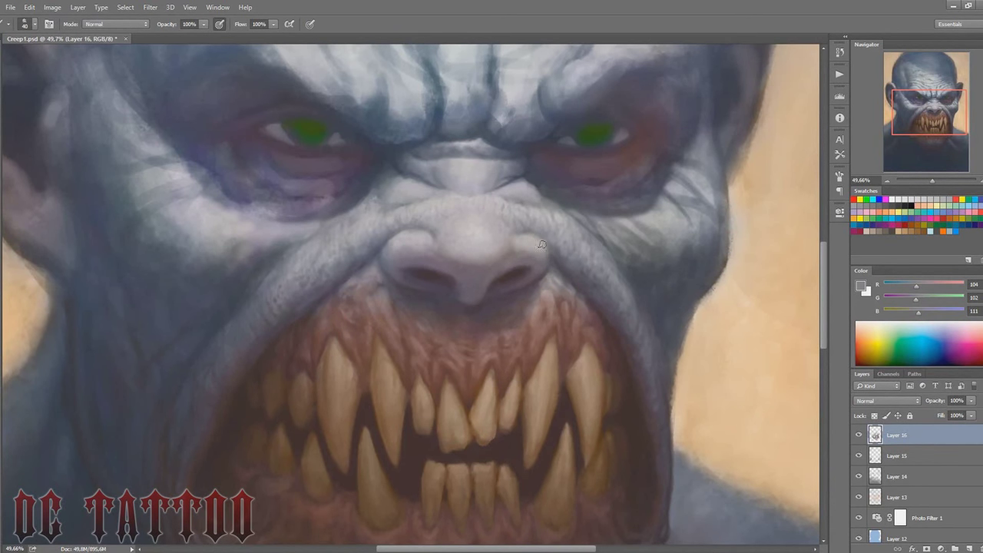
left_click(523, 244, "alt")
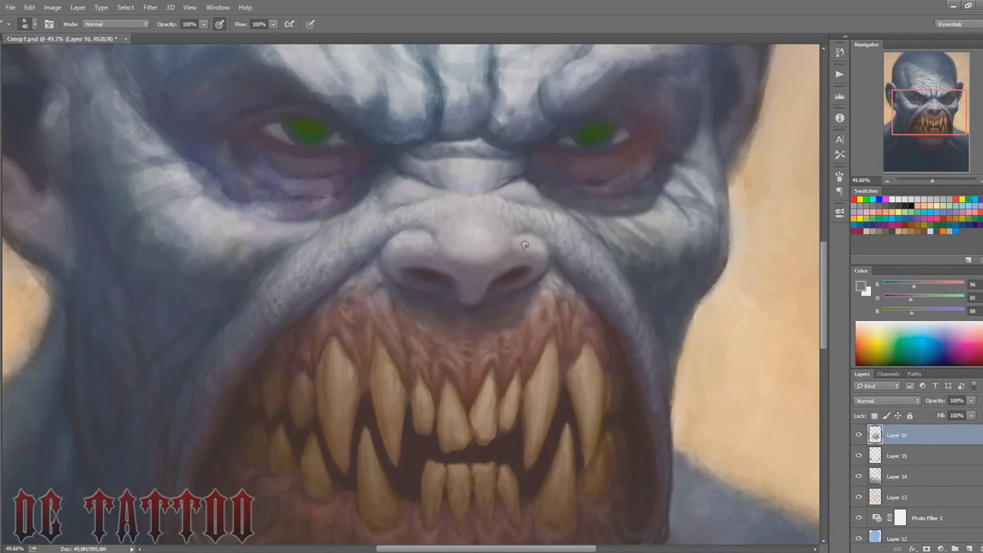
left_click(442, 223, "alt")
key("bracketright")
key("bracketright")
key("bracketright")
left_click(437, 247, "alt")
key("bracketleft")
key("bracketleft")
key("bracketleft")
left_click(450, 199, "alt")
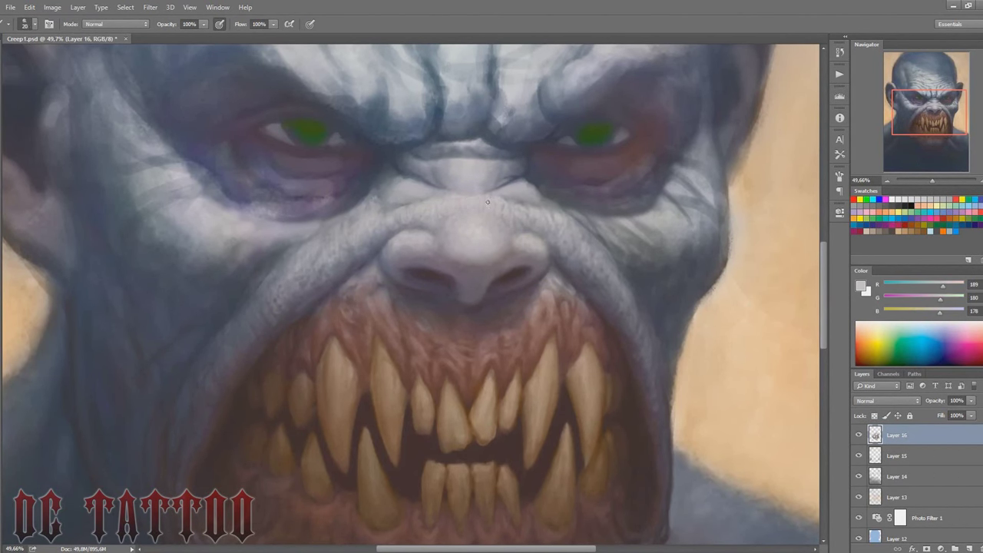
left_click(417, 220, "alt")
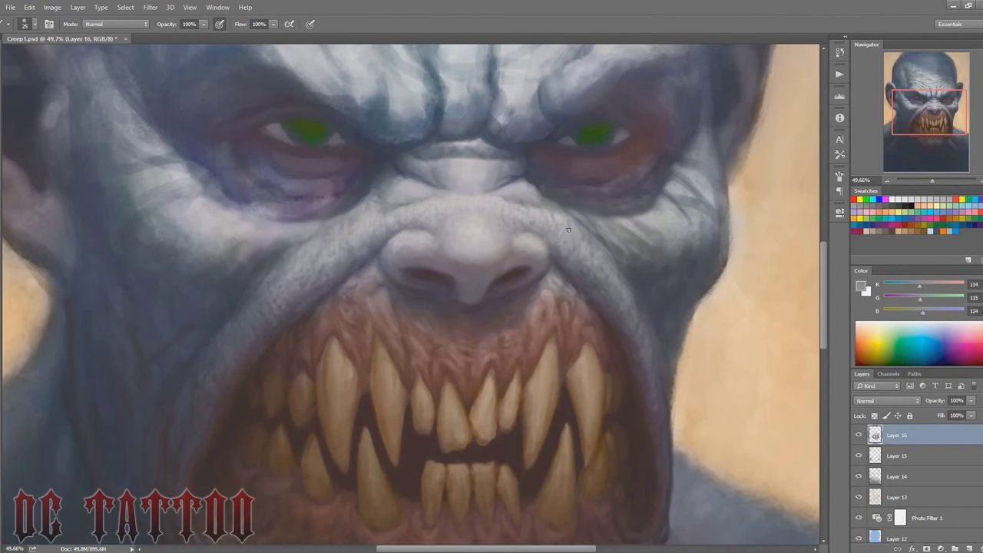
left_click(606, 307, "alt")
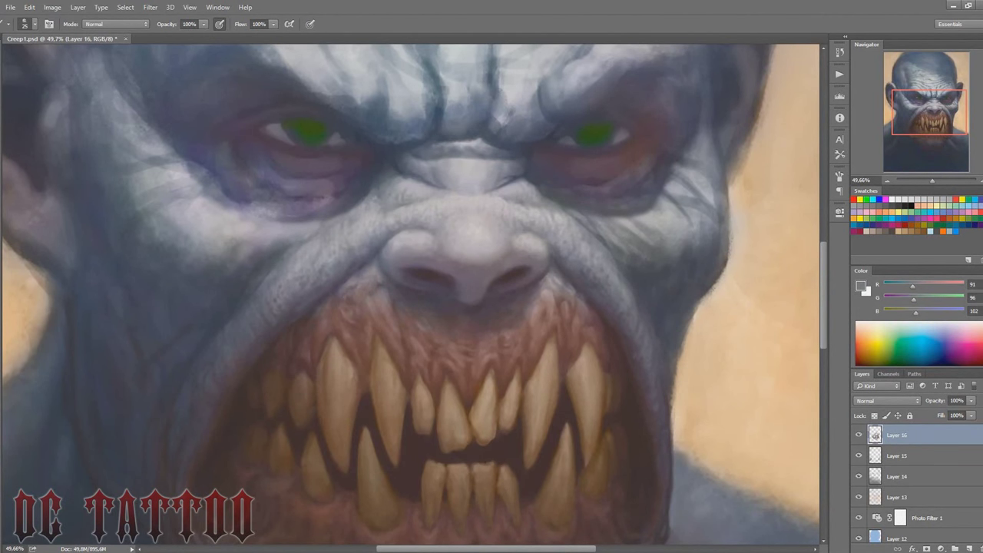
key("bracketright")
Paint the brow crease and nose bridge with alternating dark crease and light highlight tones.
left_click(470, 174, "alt")
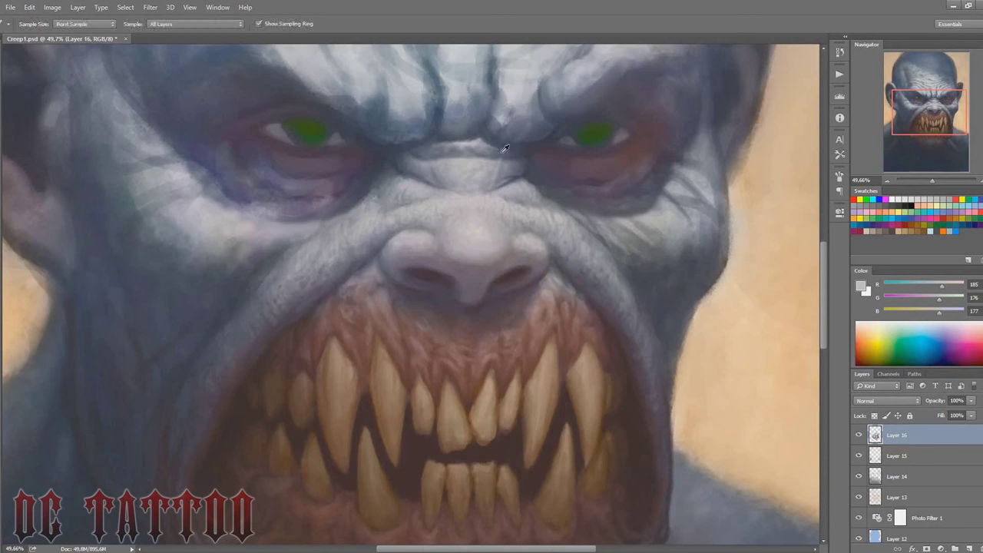
left_click(495, 142, "alt")
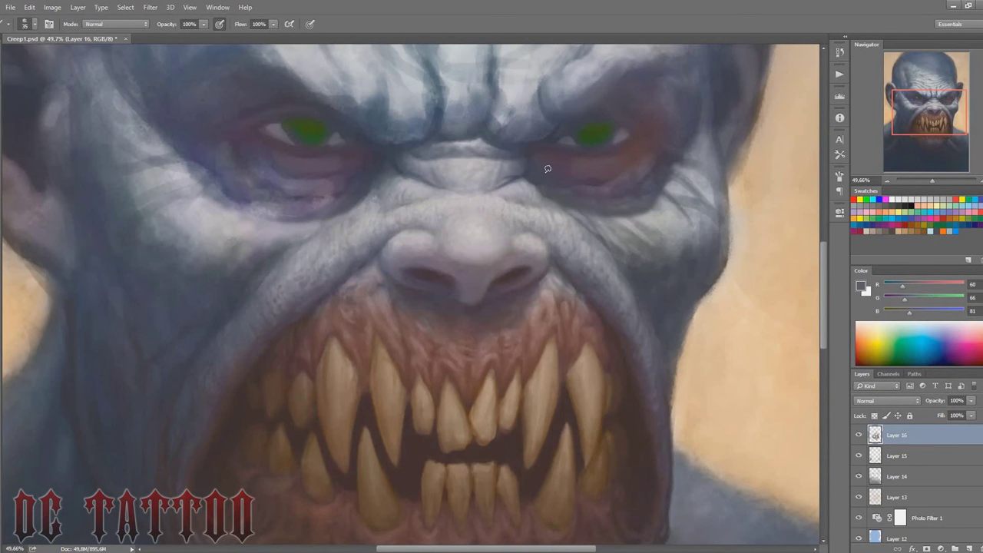
key("bracketright")
key("bracketright")
left_click(432, 166, "alt")
left_click(496, 184, "alt")
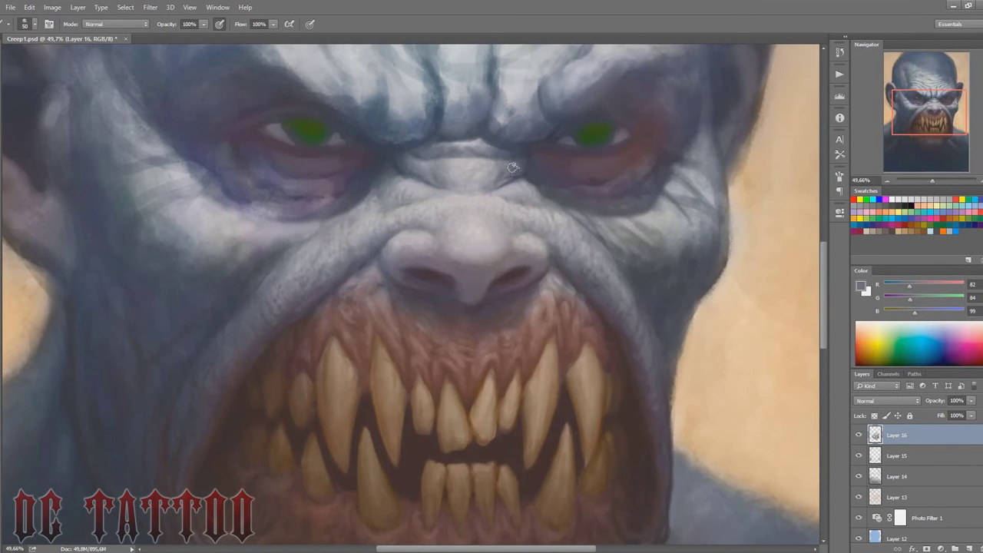
key("bracketright")
key("bracketleft")
key("bracketleft")
key("bracketleft")
left_click(448, 162, "alt")
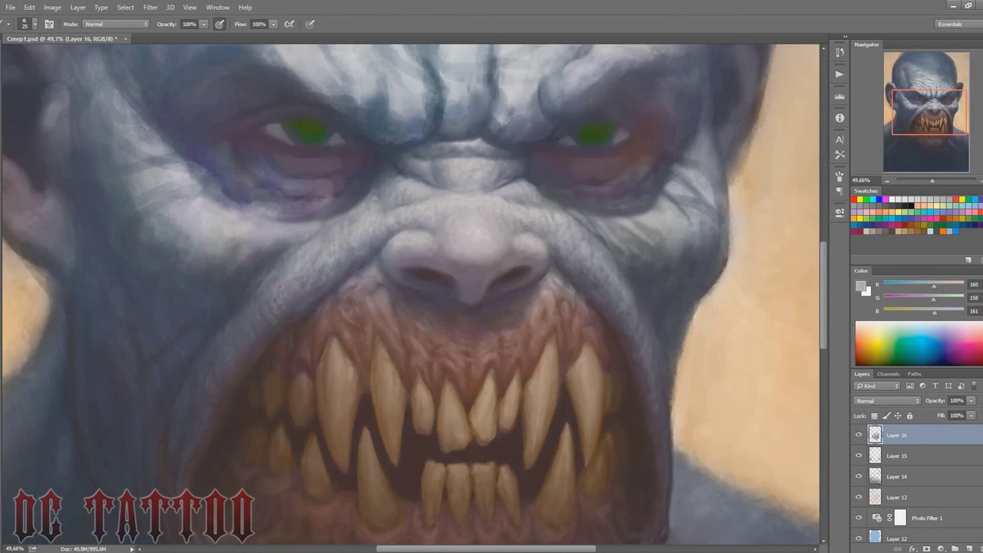
left_click(422, 161, "alt")
left_click(430, 174, "alt")
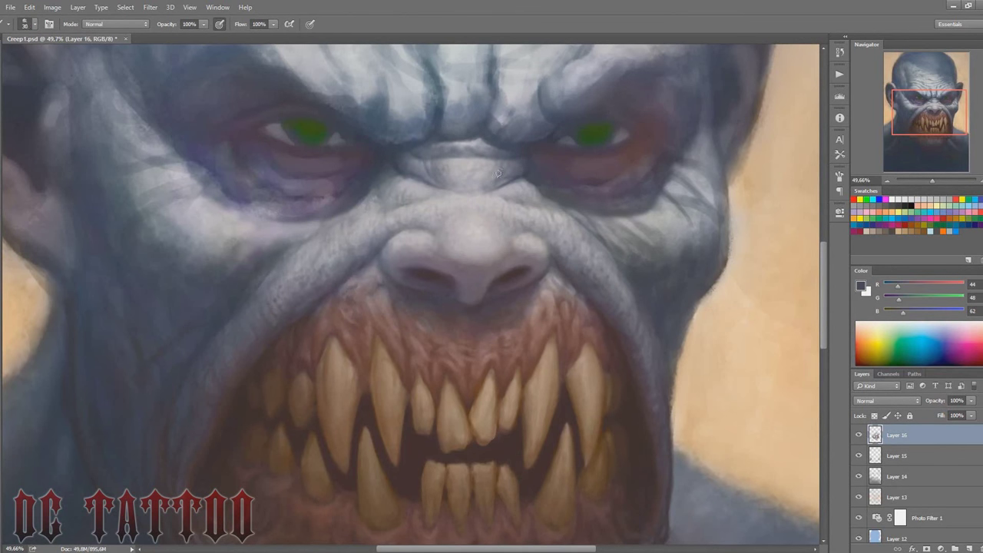
left_click(486, 183, "alt")
key("bracketleft")
key("bracketleft")
key("bracketleft")
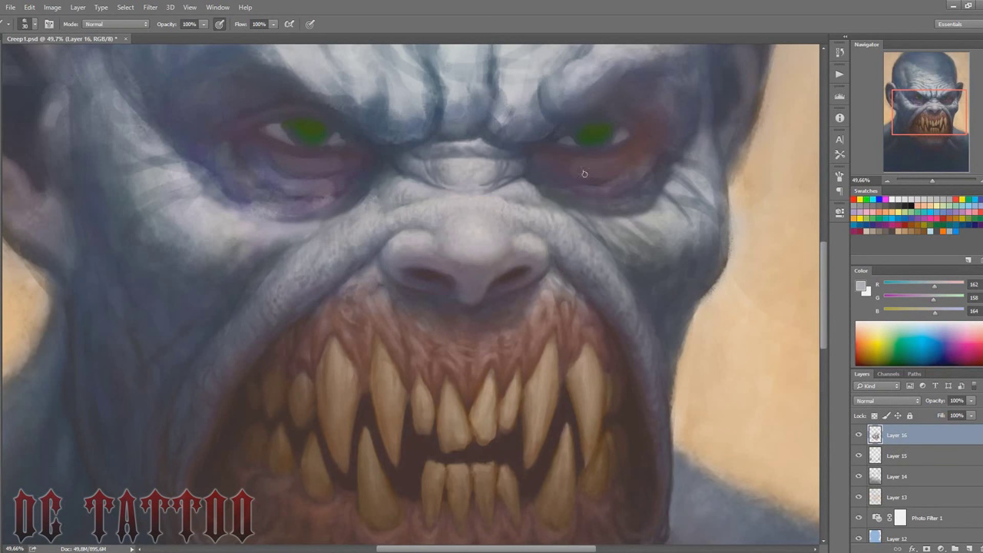
left_click(496, 176, "alt")
left_click(486, 189, "alt")
Refine the upper nose bridge and brow with mid, dark and light tones in fine strokes.
left_click(408, 197, "alt")
left_click(540, 191, "alt")
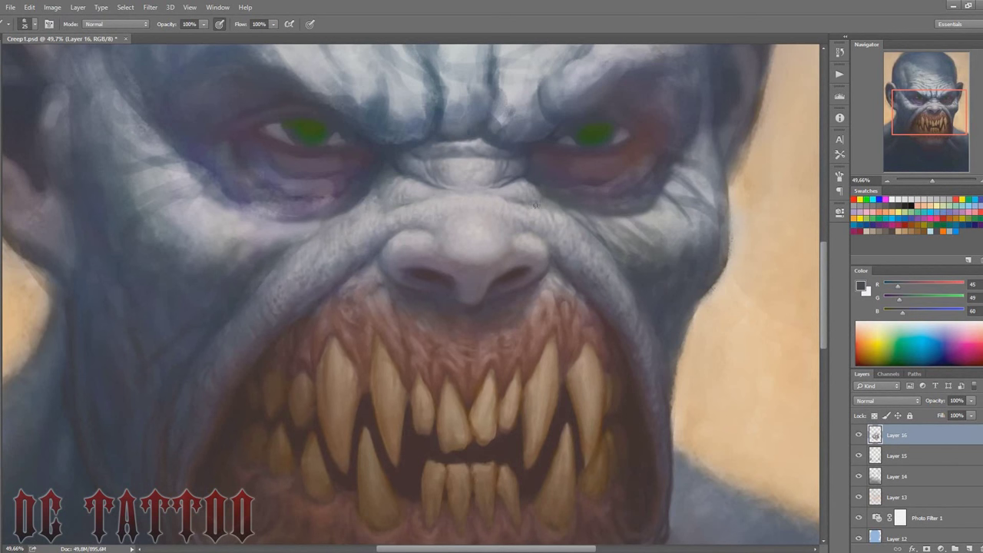
left_click(538, 171, "alt")
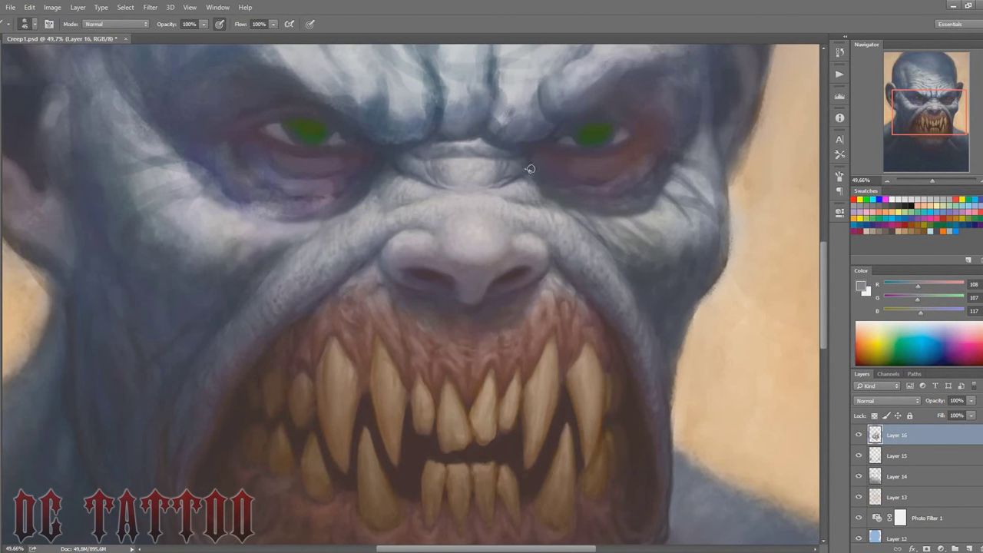
key("bracketright")
key("bracketright")
key("bracketright")
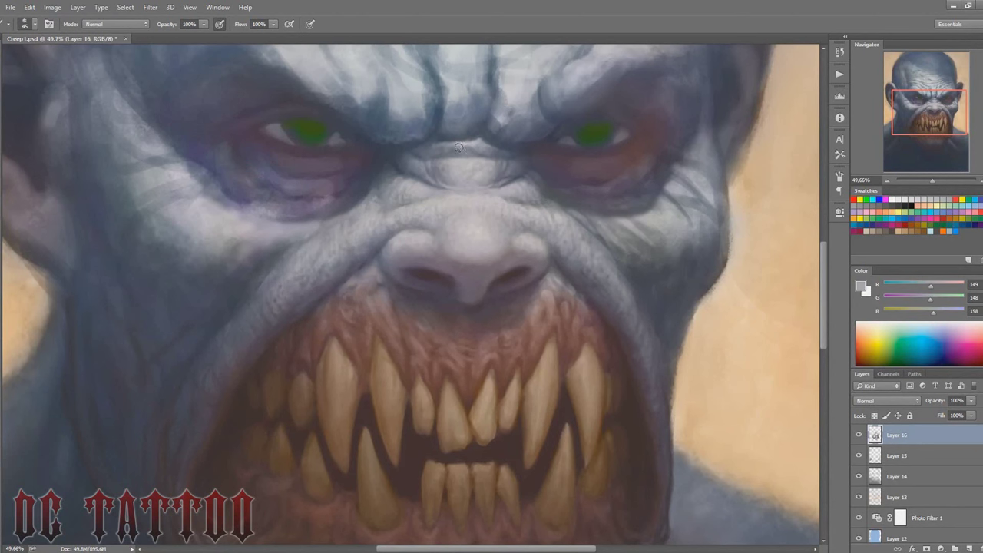
left_click(472, 141, "alt")
key("bracketleft")
key("bracketleft")
key("bracketleft")
left_click(476, 145, "alt")
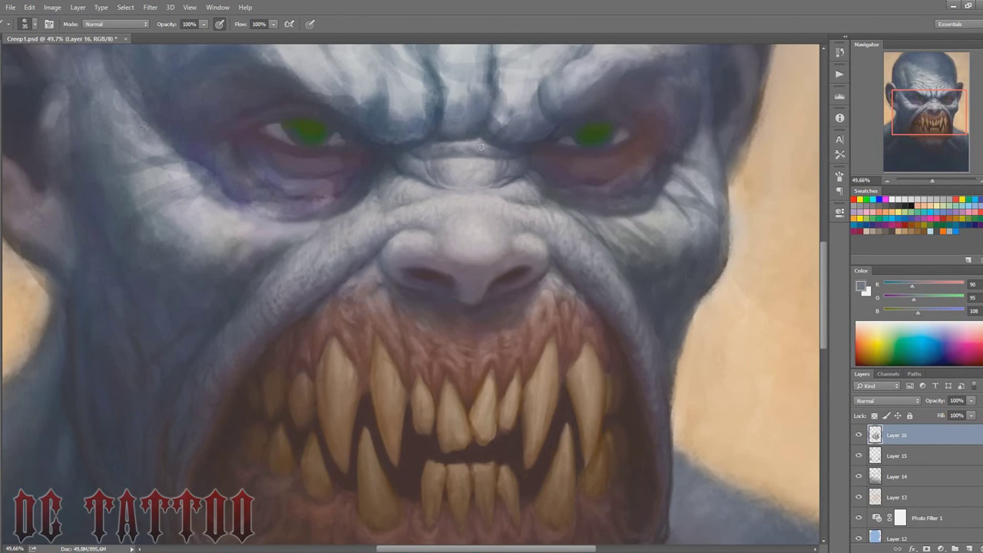
key("bracketleft")
key("bracketleft")
left_click(472, 146, "alt")
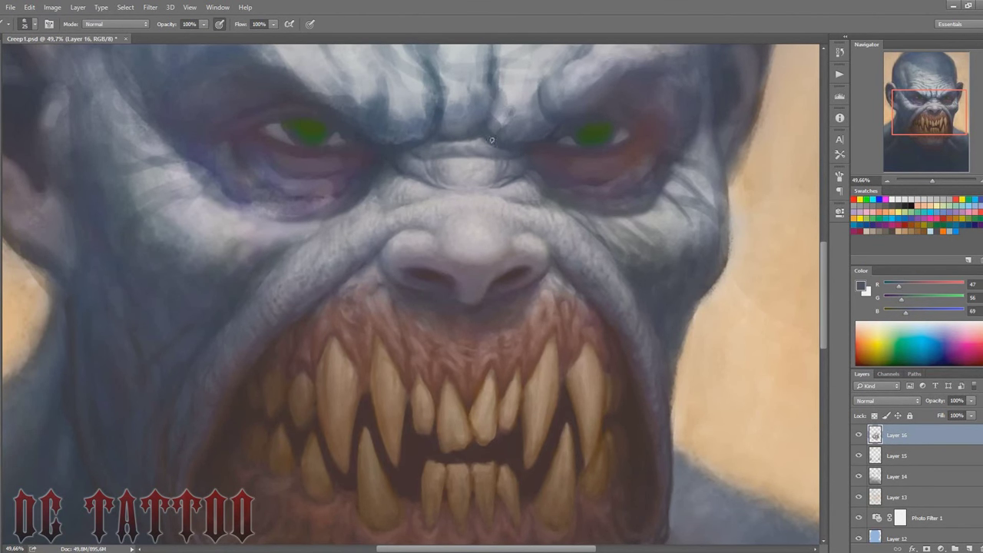
key("bracketright")
left_click(469, 144, "alt")
Darken the brow crease and blend pale blue-grey and purplish shadow between the brows.
left_click(436, 136, "alt")
left_click(440, 139, "alt")
key("bracketleft")
key("bracketleft")
left_click(466, 130, "alt")
key("bracketright")
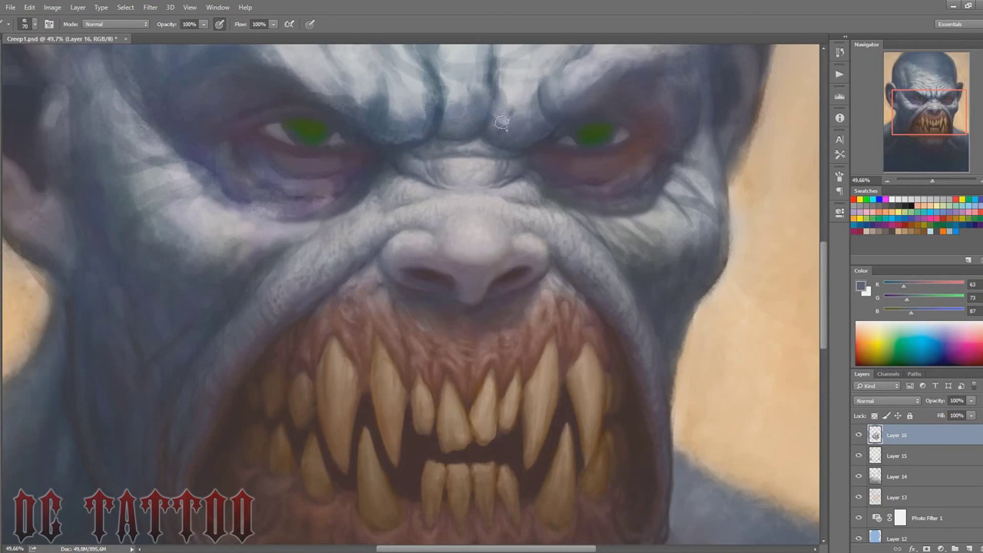
left_click(441, 115, "alt")
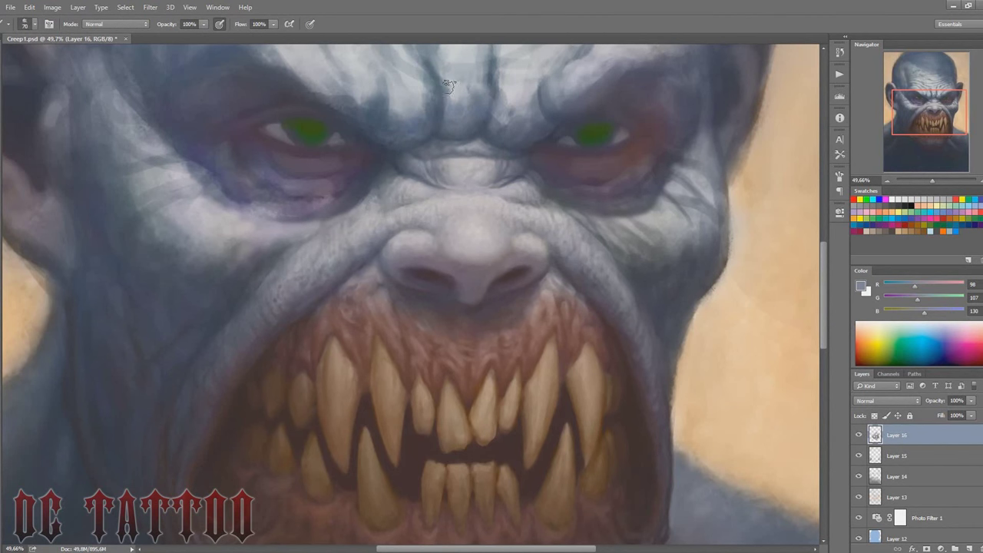
key("bracketright")
key("bracketright")
key("bracketright")
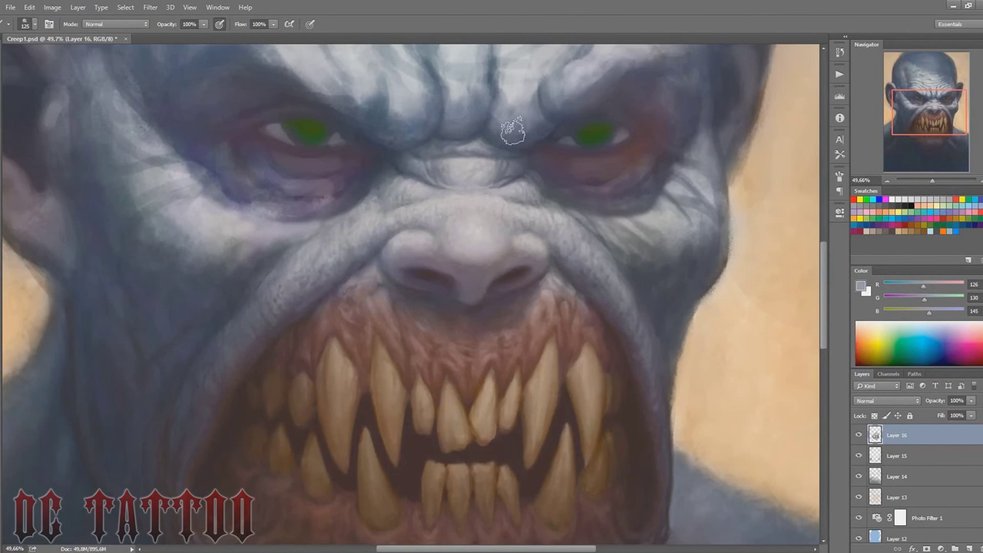
left_click(464, 85, "alt")
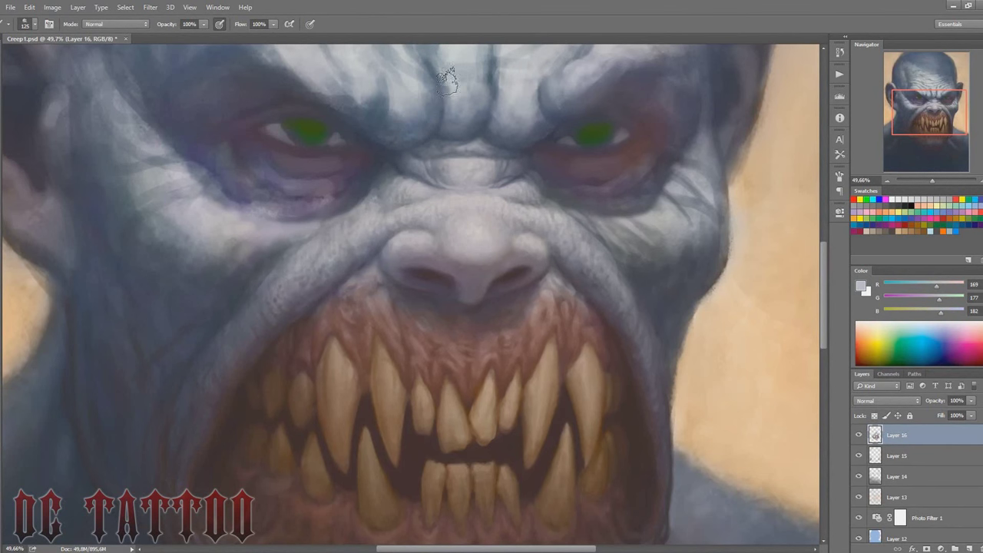
left_click(393, 125, "alt")
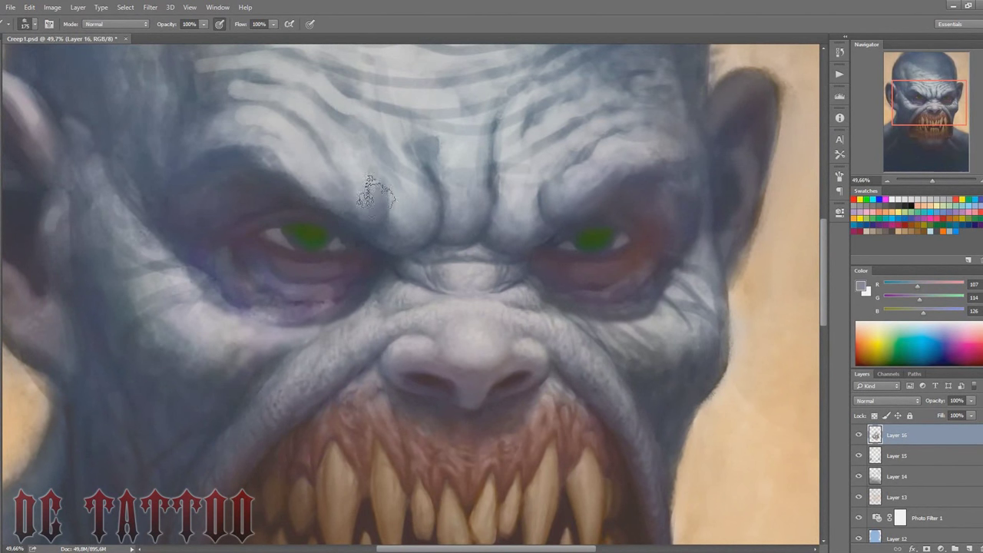
Paint the first dark wrinkle strokes on the forehead, then sample pale forehead tones.
left_click(432, 207, "alt")
left_click(454, 231, "alt")
key("bracketleft")
key("bracketleft")
key("bracketleft")
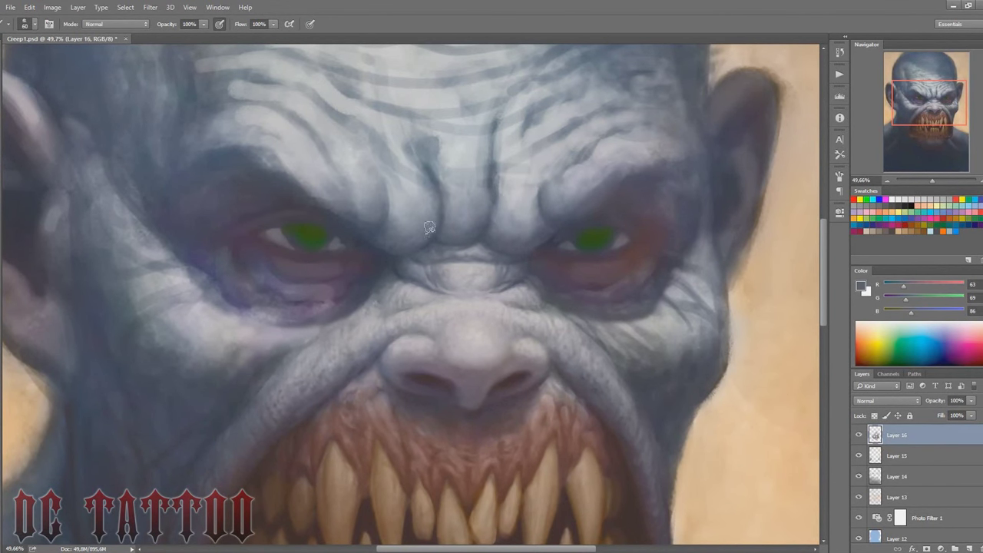
left_click_drag(425, 156, 411, 165)
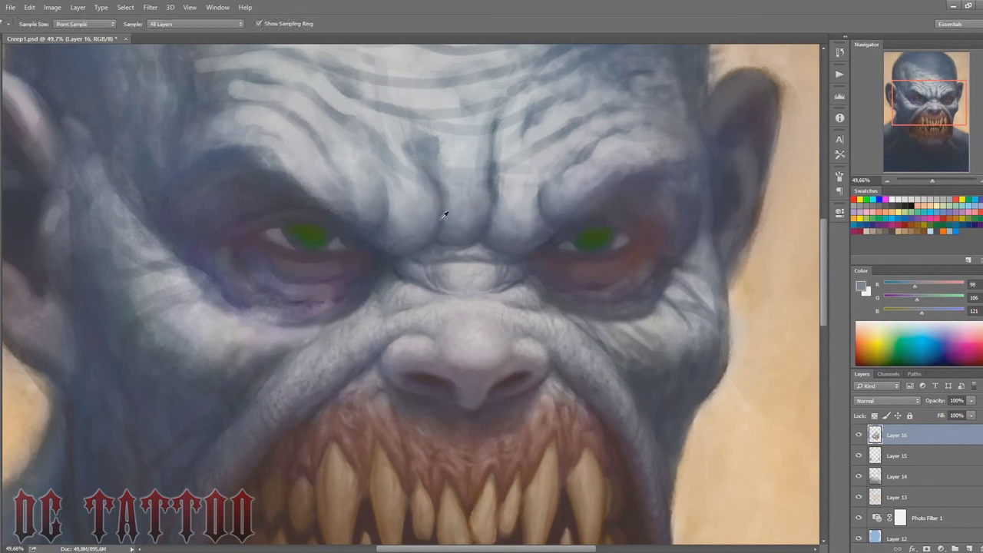
left_click(488, 170, "alt")
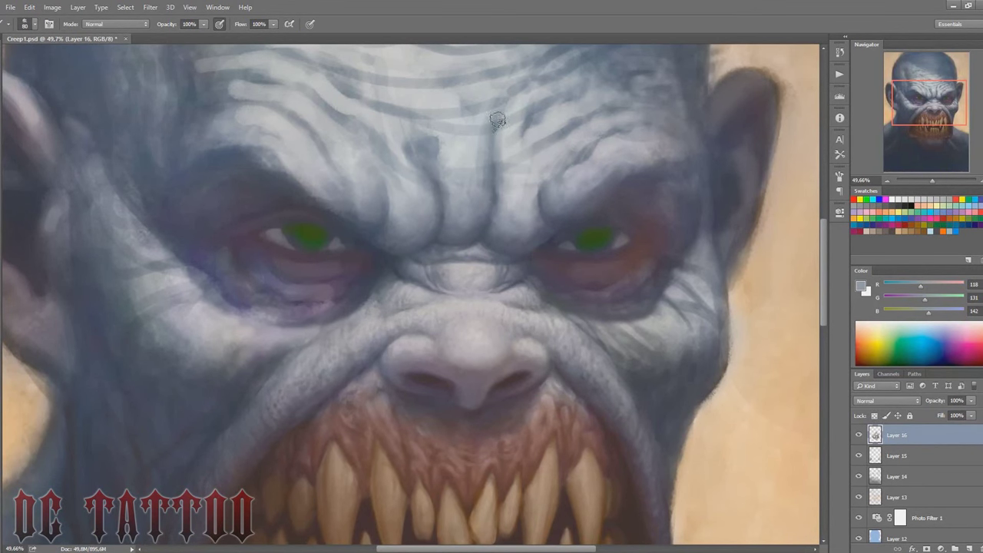
key("i")
left_click(559, 157, "alt")
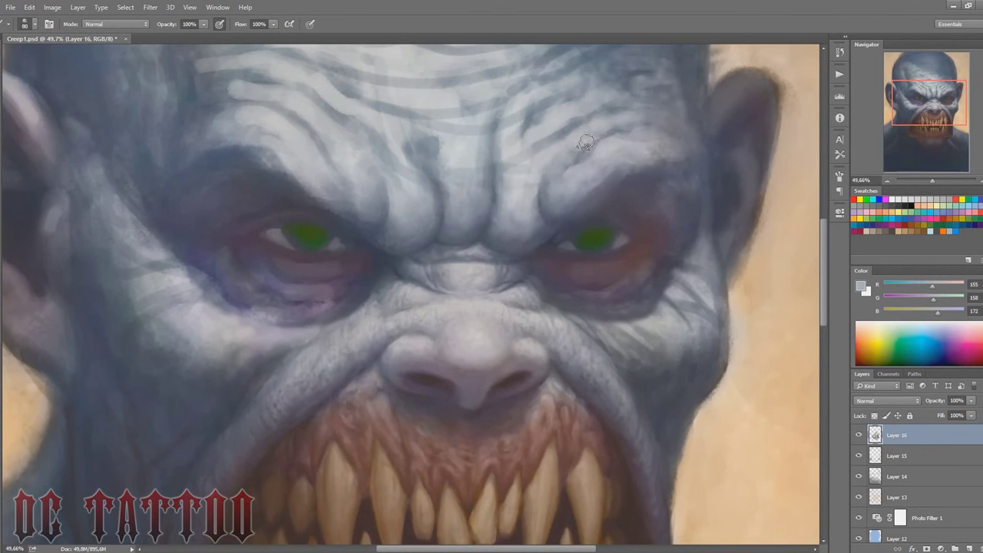
Work pale highlights and dark wrinkle shadows into the forehead at varying brush sizes.
key("bracketleft")
left_click(605, 129, "alt")
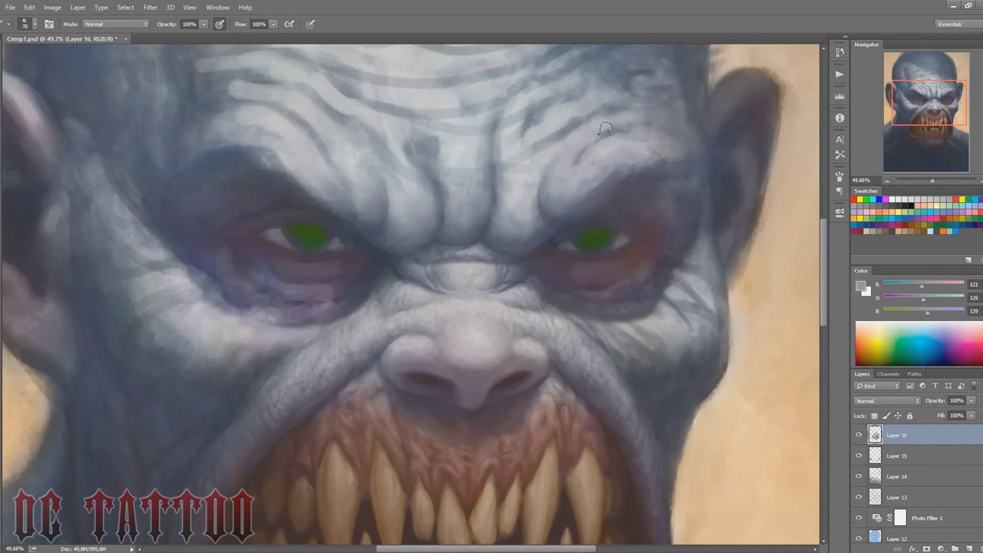
left_click(608, 226, "alt")
key("bracketright")
key("bracketright")
key("bracketright")
left_click(471, 154, "alt")
key("bracketright")
key("bracketright")
key("bracketright")
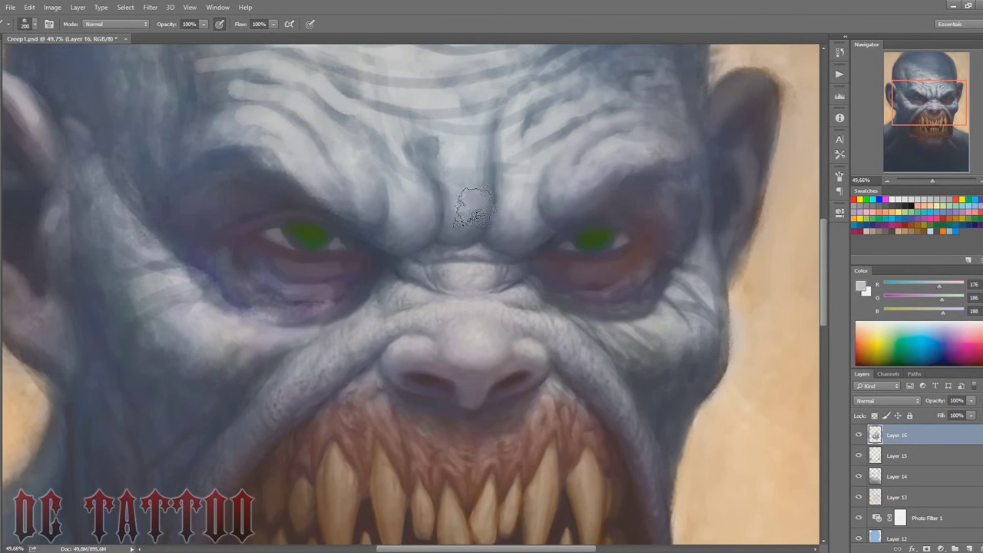
left_click(362, 165, "alt")
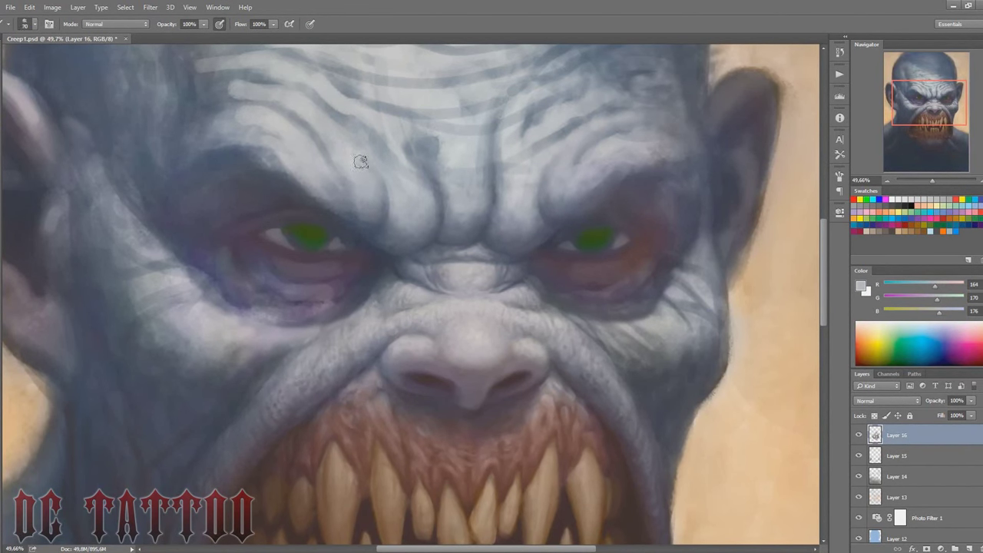
key("bracketleft")
key("bracketleft")
key("bracketright")
key("bracketright")
left_click(423, 146, "alt")
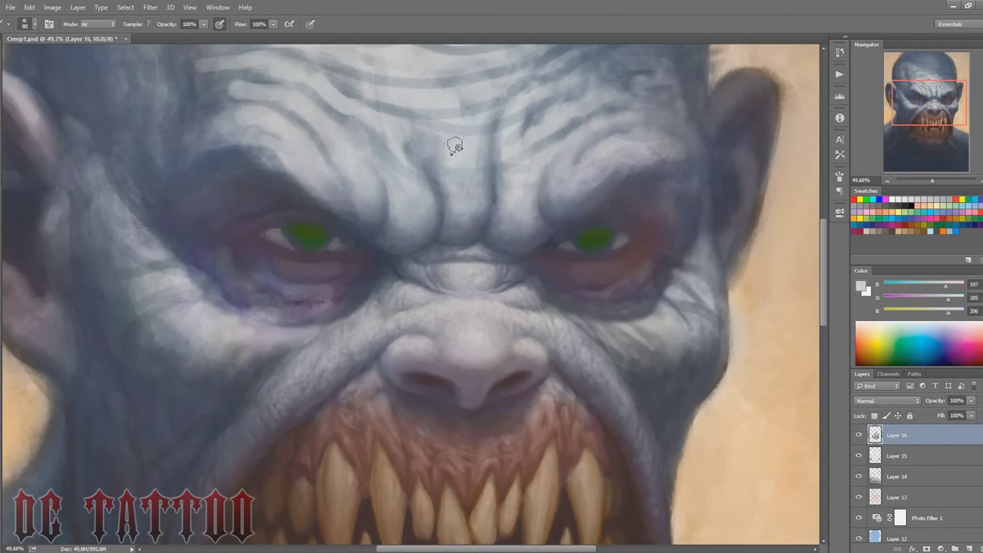
key("bracketleft")
Paint thin dark blue-grey crease lines across the forehead, between the brows and over the left brow.
left_click(463, 199, "alt")
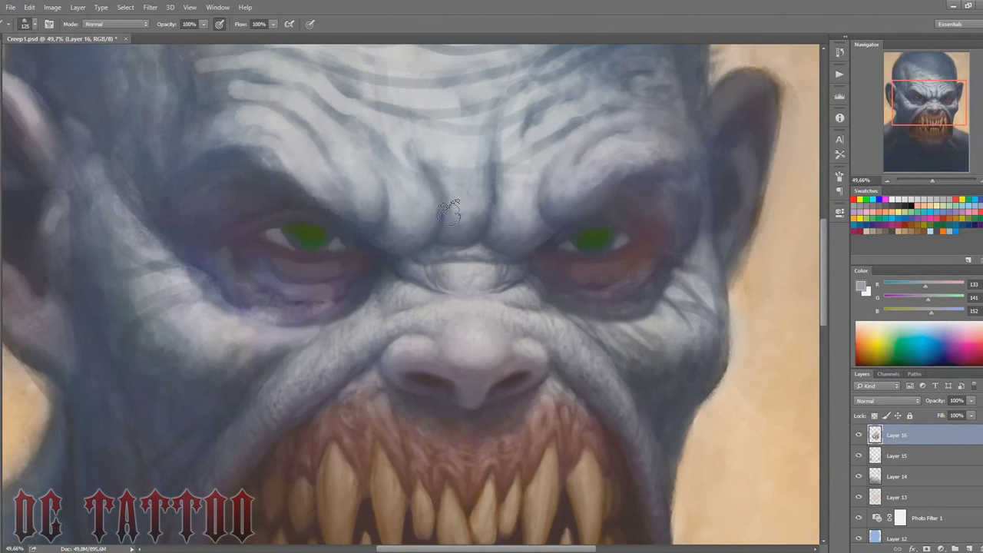
key("bracketleft")
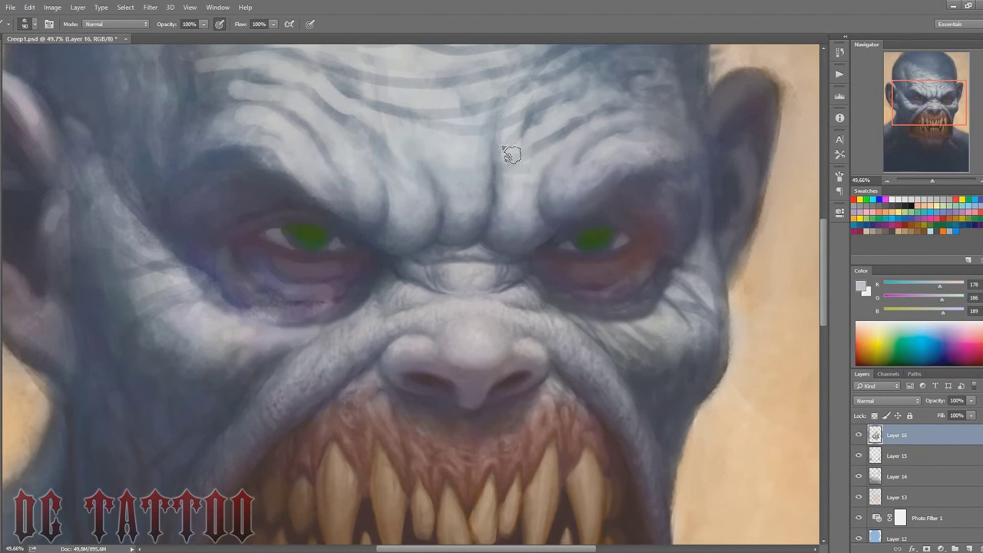
left_click(528, 202, "alt")
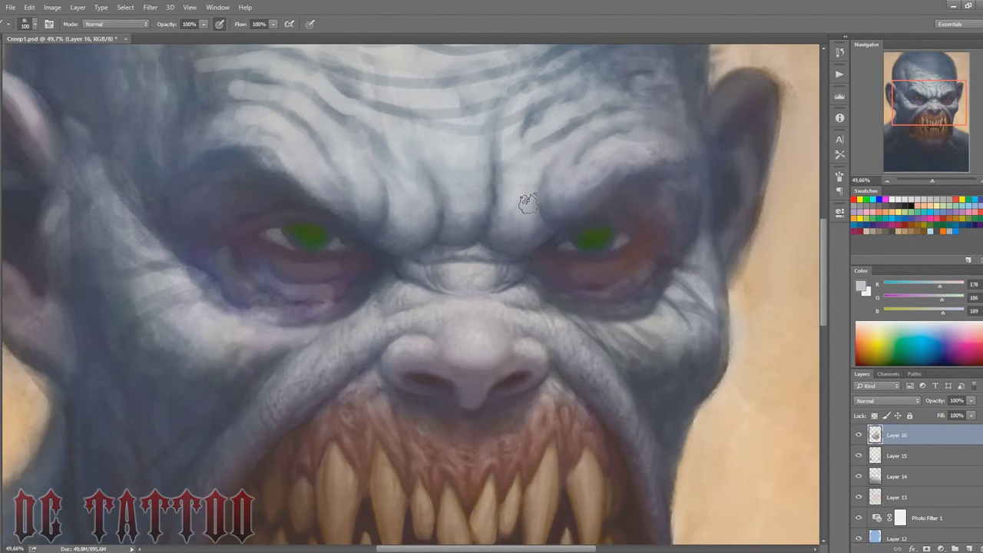
left_click(435, 205, "alt")
key("bracketleft")
key("bracketleft")
key("bracketleft")
left_click(436, 233, "alt")
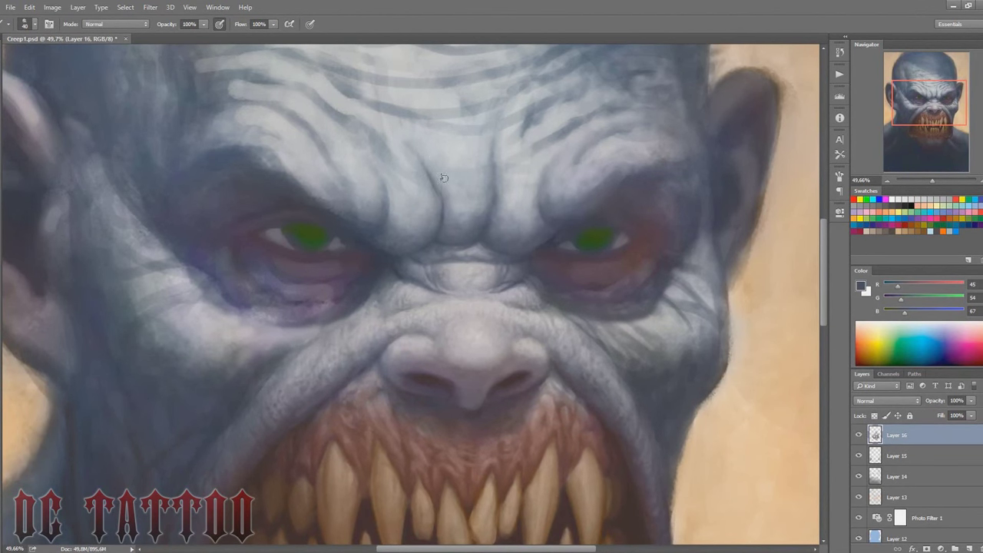
mouse_move(431, 154)
left_mouse_down()
mouse_move(441, 193)
mouse_move(508, 175)
mouse_move(576, 119)
left_mouse_up()
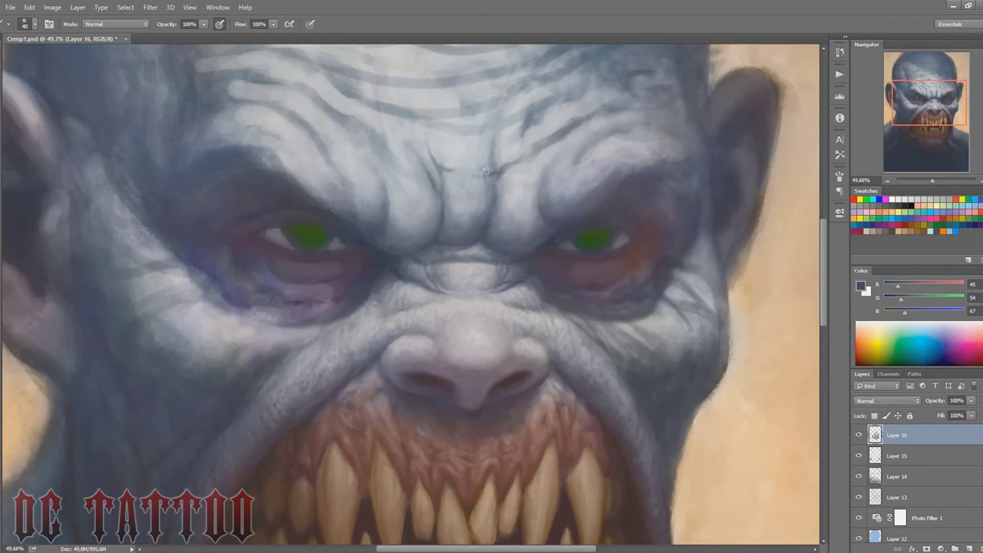
mouse_move(477, 170)
left_mouse_down()
mouse_move(503, 150)
mouse_move(488, 174)
left_mouse_up()
left_click_drag(499, 108, 496, 175)
mouse_move(417, 141)
left_mouse_down()
mouse_move(370, 178)
mouse_move(318, 92)
left_mouse_up()
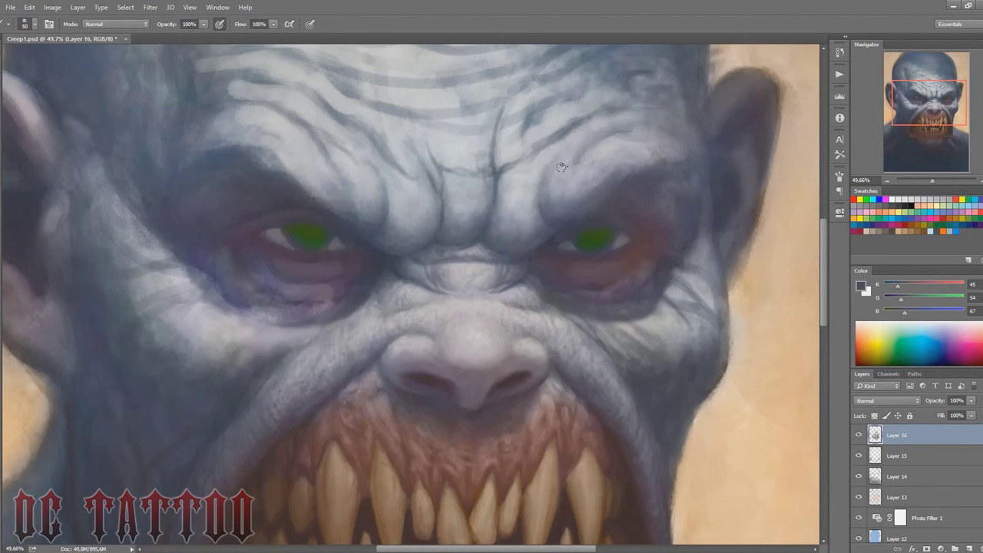
Blend the new creases with light and dark blue-grey tones from the forehead and brow.
left_click(339, 129, "alt")
key("bracketright")
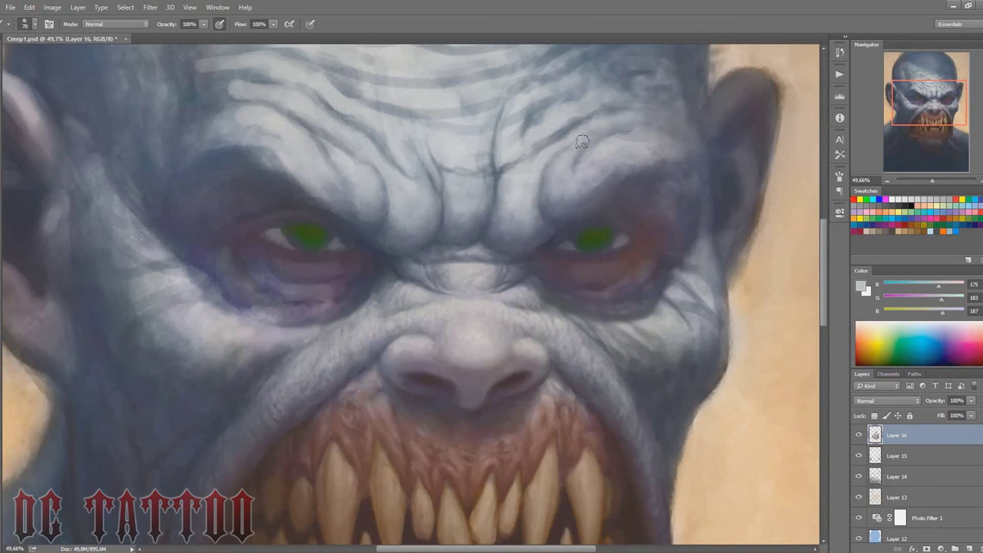
left_click(607, 132, "alt")
left_click(634, 121, "alt")
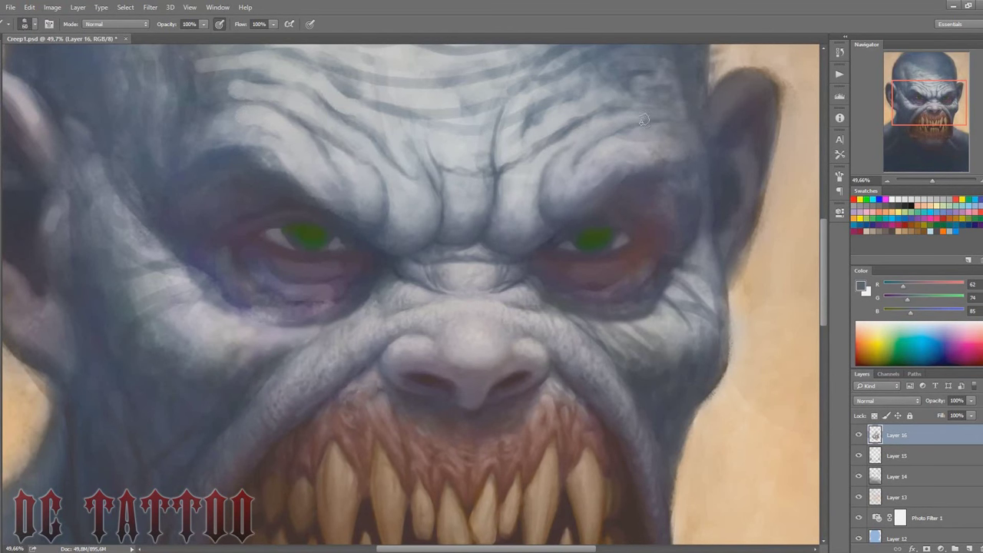
left_click(662, 120, "alt")
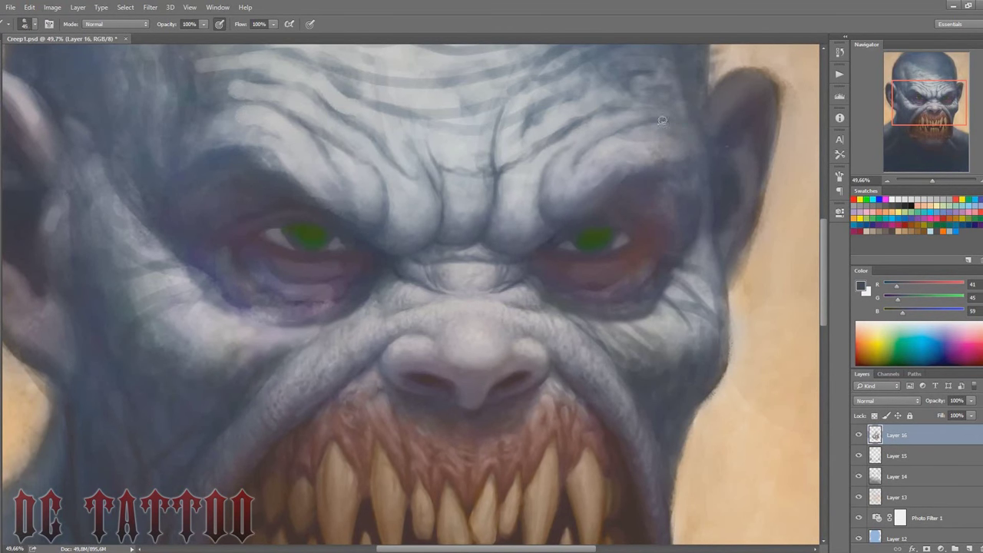
left_click(639, 68, "alt")
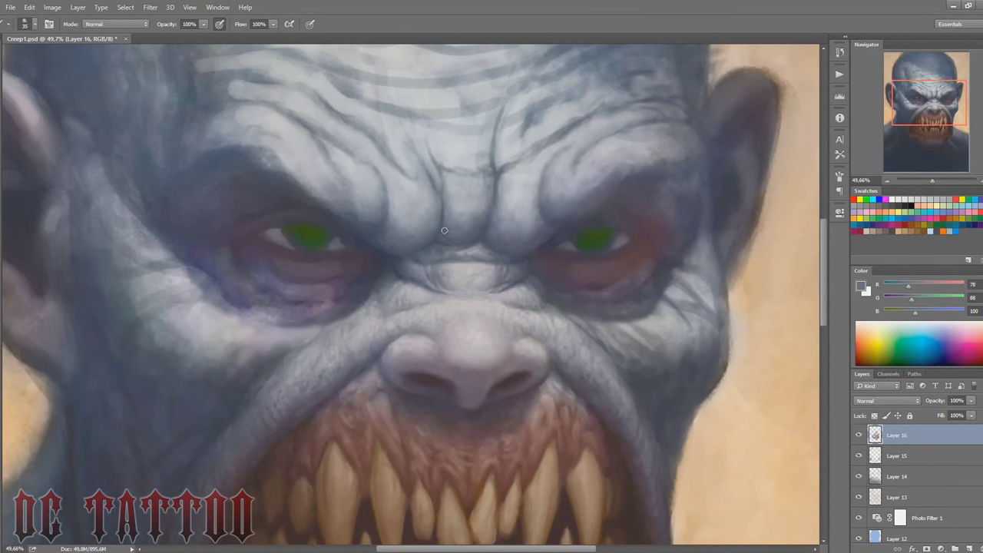
left_click(432, 162, "alt")
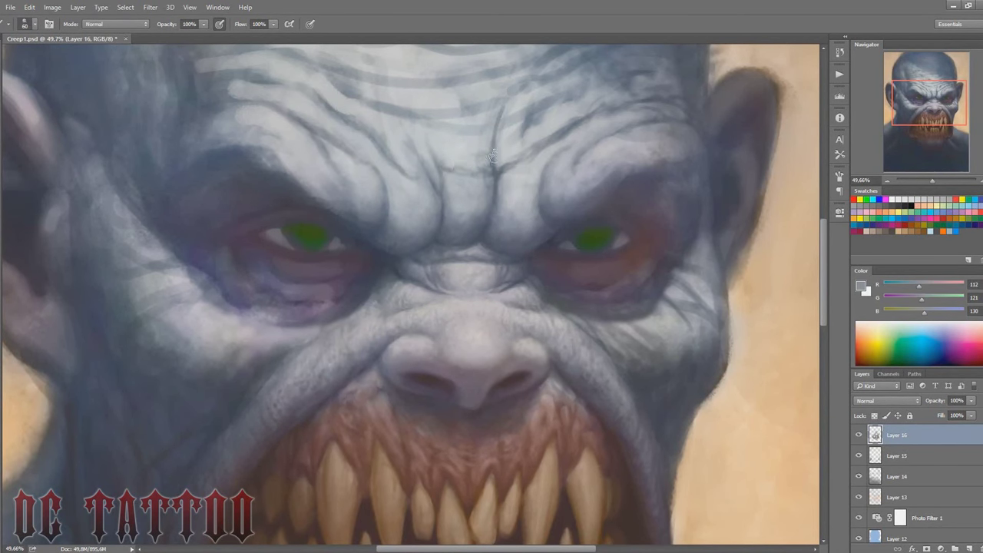
left_click(455, 158, "alt")
key("bracketright")
key("bracketright")
key("bracketright")
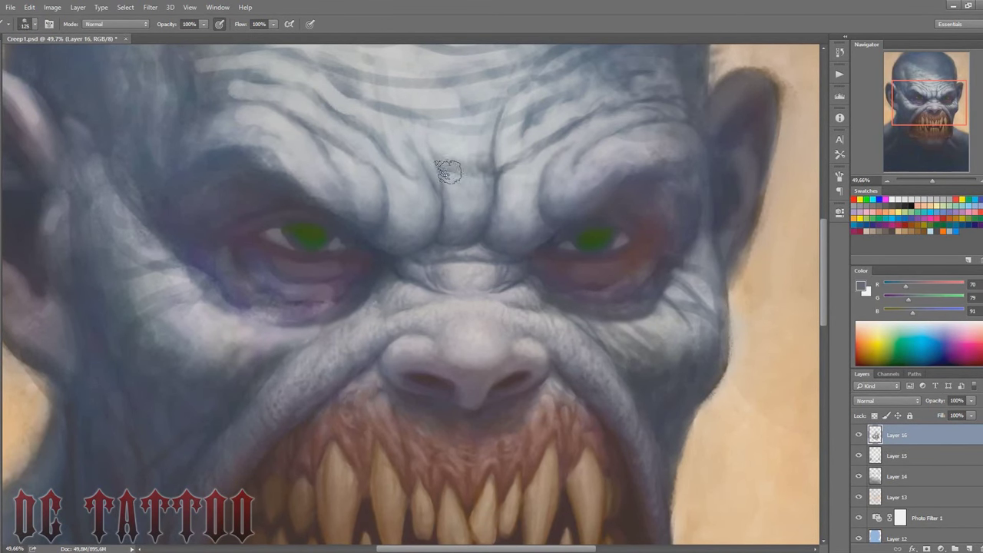
left_click(462, 180, "alt")
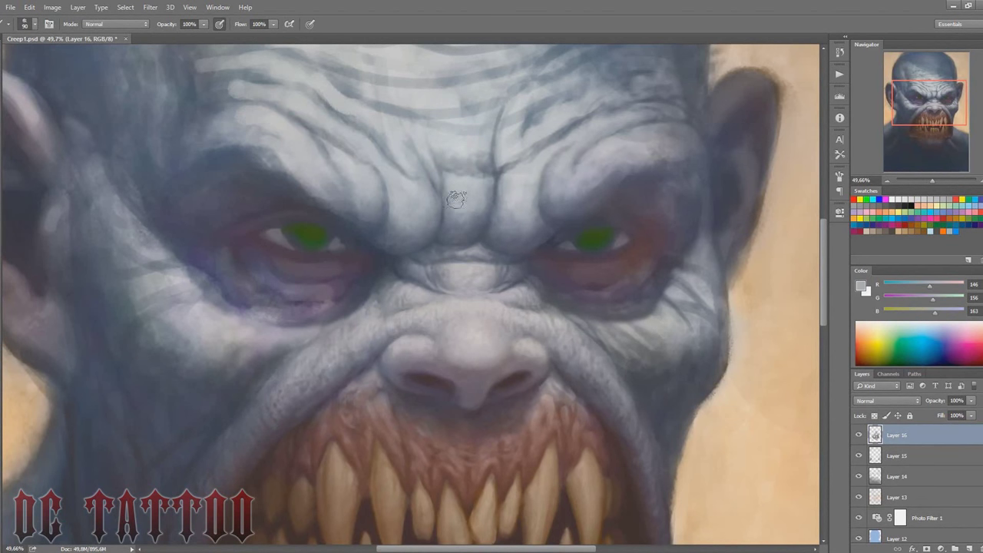
left_click(475, 195, "alt")
key("bracketright")
key("bracketright")
key("bracketright")
left_click(452, 147, "alt")
Soften the forehead wrinkles with alternating light highlights and dark crease greys using a larger brush.
left_click(455, 173, "alt")
left_click(511, 187, "alt")
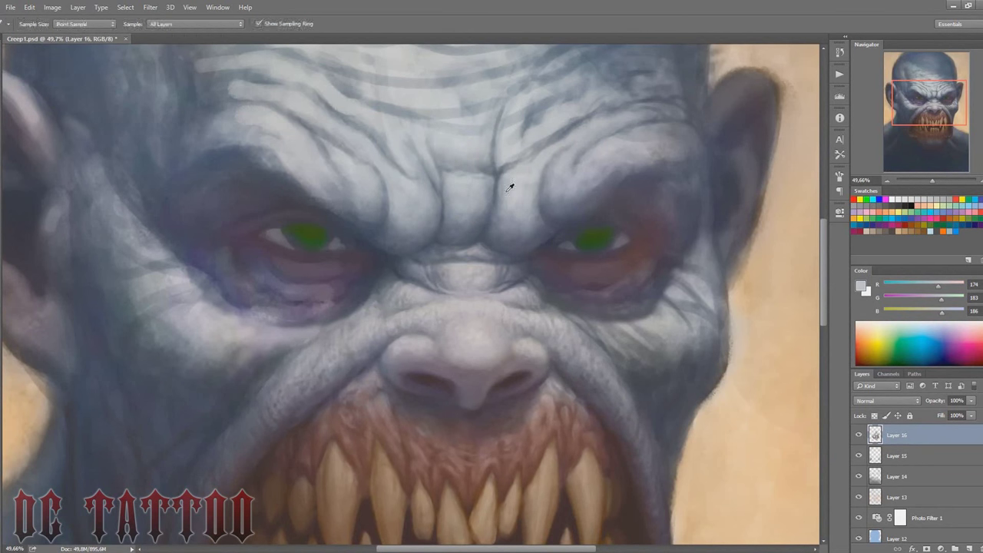
key("bracketright")
key("bracketright")
key("bracketright")
left_click(493, 149, "alt")
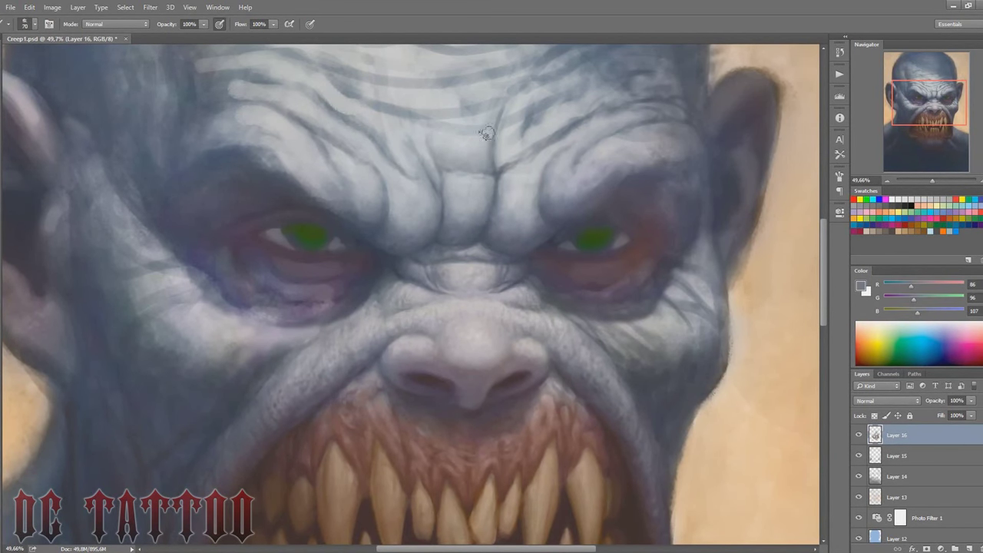
key("bracketright")
key("bracketright")
left_click(505, 179, "alt")
key("bracketright")
key("bracketright")
key("bracketright")
left_click(519, 157, "alt")
key("bracketleft")
left_click(545, 139, "alt")
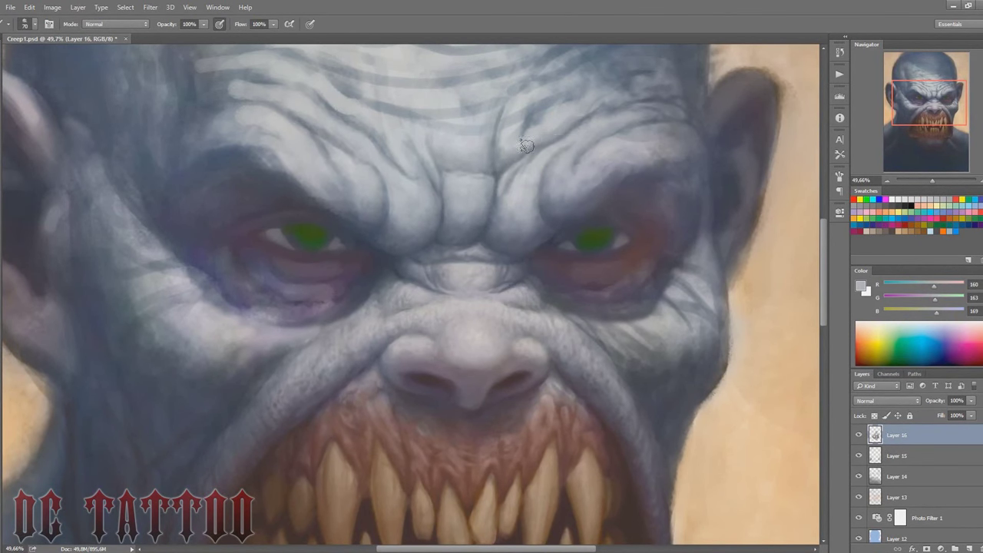
Shade the right brow with pale grey and dark blue-grey, finishing with fine crease tones.
left_click(508, 190, "alt")
left_click(503, 215, "alt")
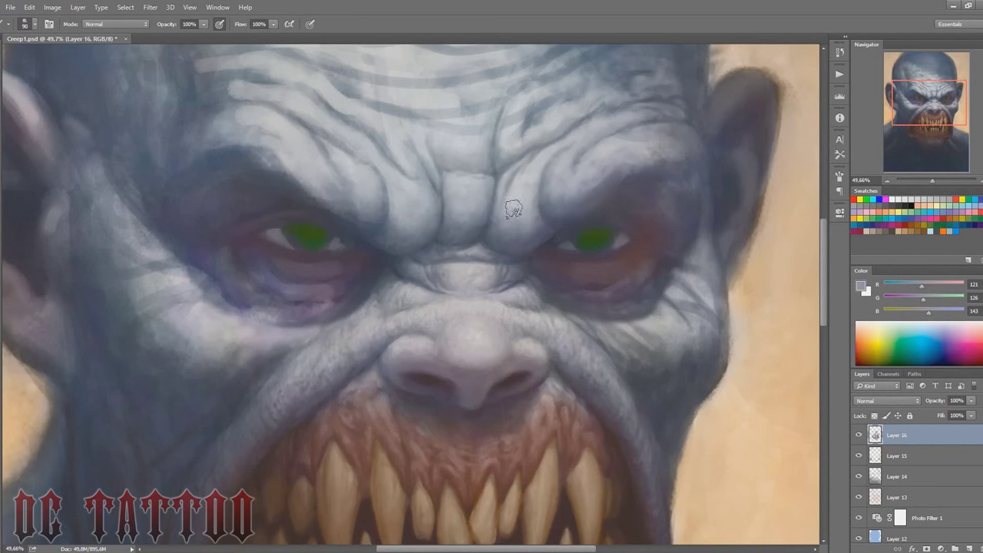
key("bracketright")
key("bracketright")
key("bracketright")
key("bracketright")
left_click(520, 192, "alt")
left_click(653, 130, "alt")
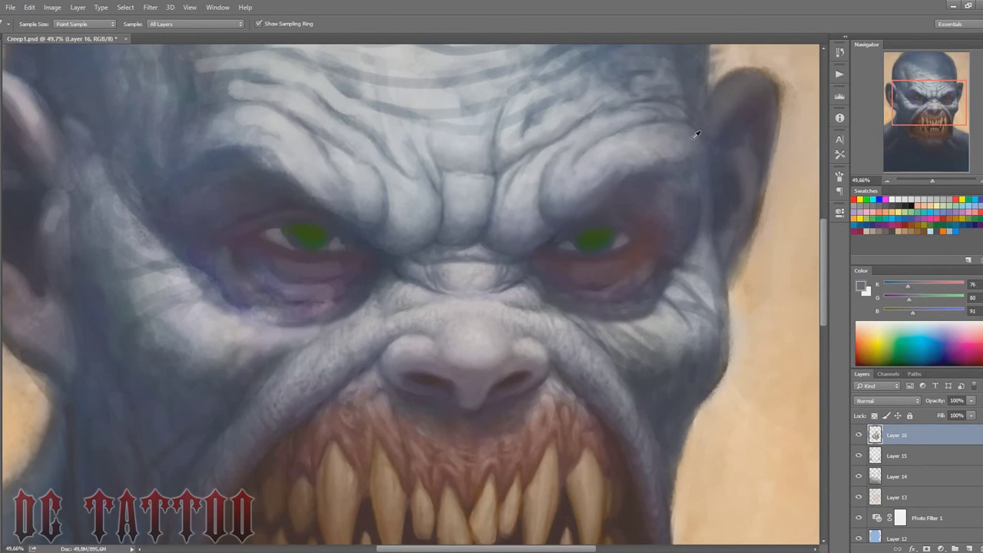
left_click(628, 162, "alt")
left_click(645, 160, "alt")
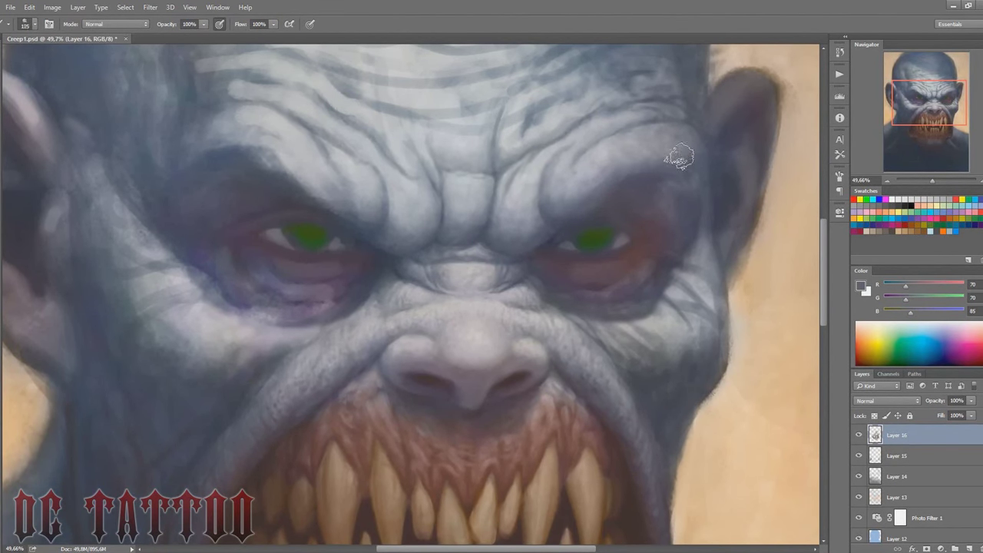
key("bracketleft")
key("bracketleft")
key("bracketleft")
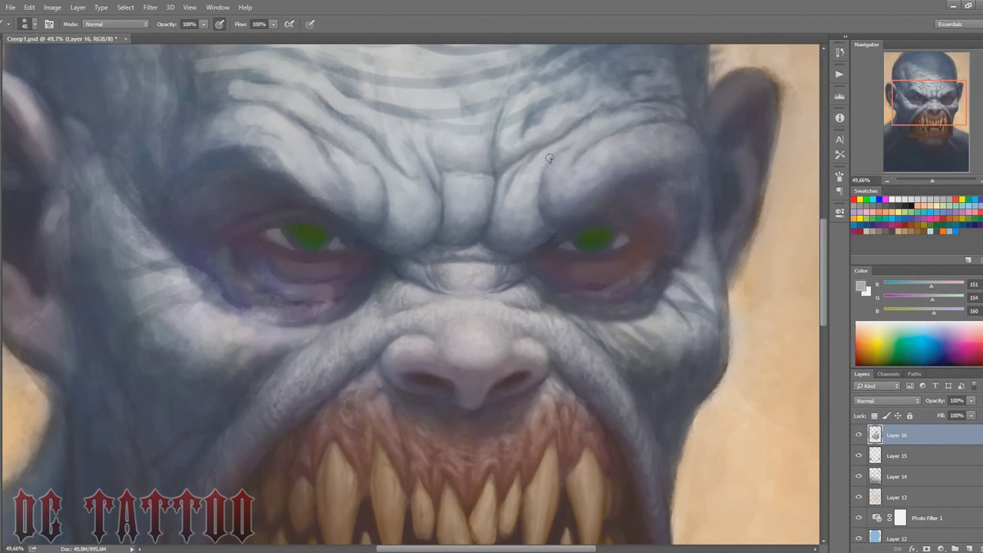
left_click(541, 174, "alt")
Blend light and dark greys sampled from the forehead over the wrinkles between the eyes.
left_click(534, 164, "alt")
left_click(429, 167, "alt")
left_click(440, 216, "alt")
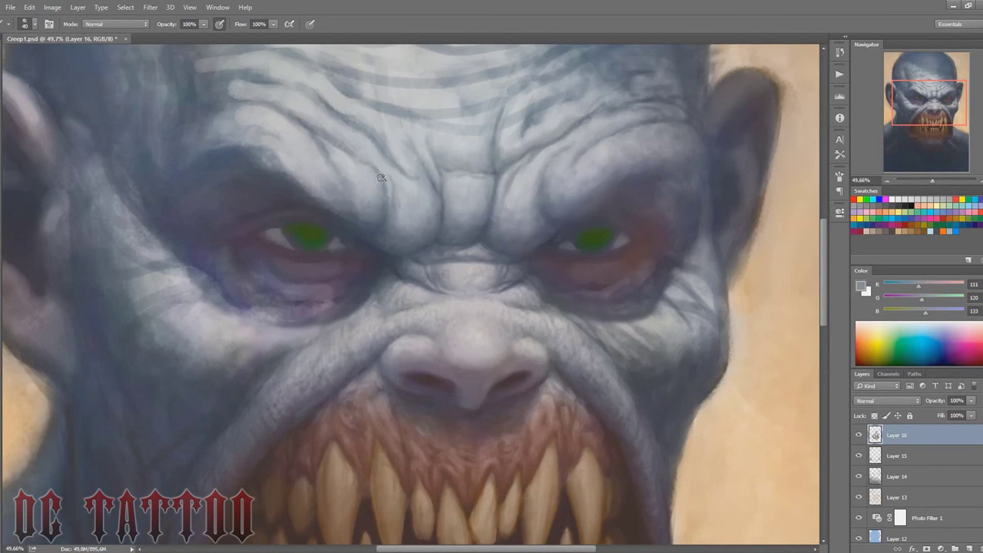
left_click(378, 211, "alt")
left_click(358, 188, "alt")
key("bracketright")
Soften the left brow wrinkles with sampled light, mid and dark skin greys.
left_click(338, 159, "alt")
left_click(350, 148, "alt")
left_click(312, 124, "alt")
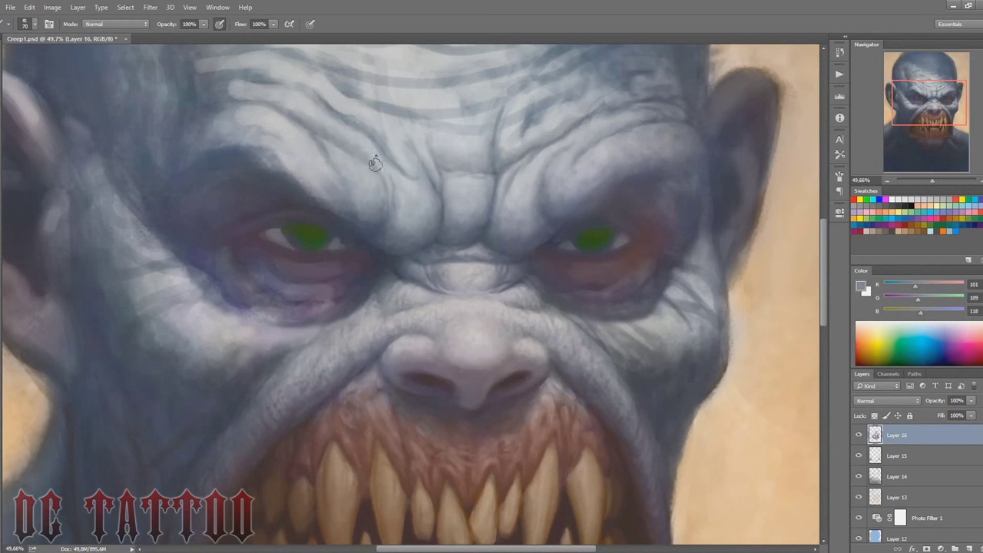
left_click(232, 89, "alt")
key("bracketright")
key("bracketright")
key("bracketright")
left_click(266, 110, "alt")
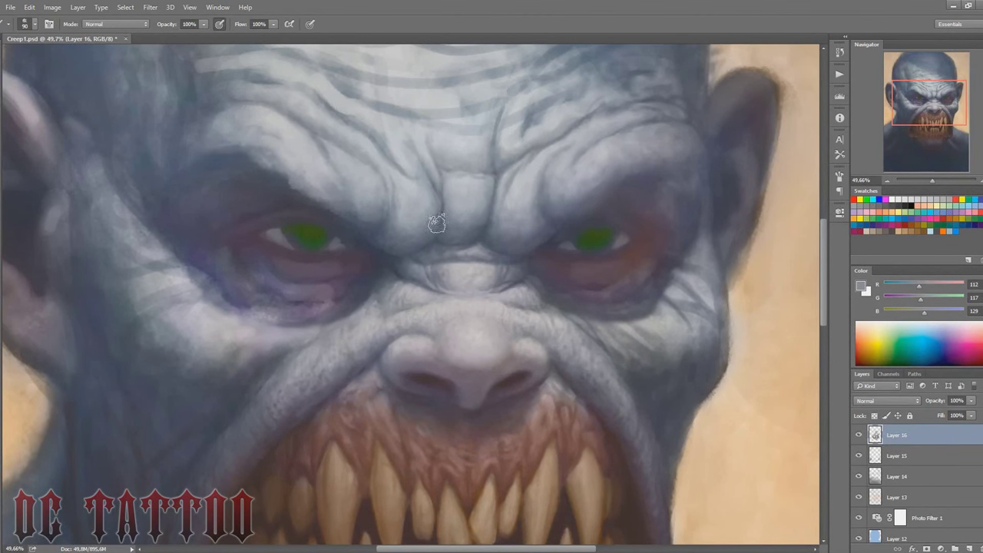
Blend deep shadow and mid greys across the brow ridge, adjusting brush size.
left_click(250, 154, "alt")
left_click(316, 195, "alt")
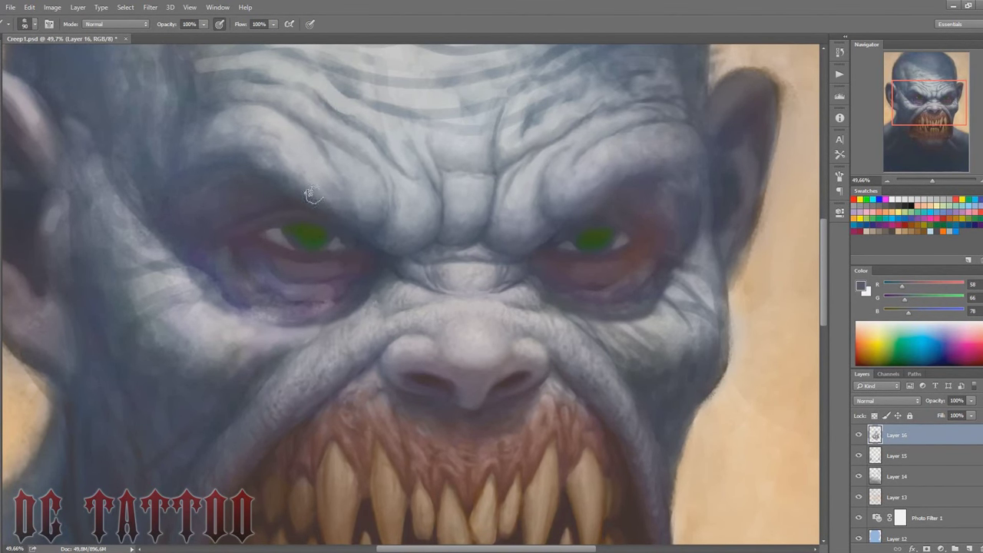
left_click(456, 179, "alt")
key("bracketright")
key("bracketright")
key("bracketright")
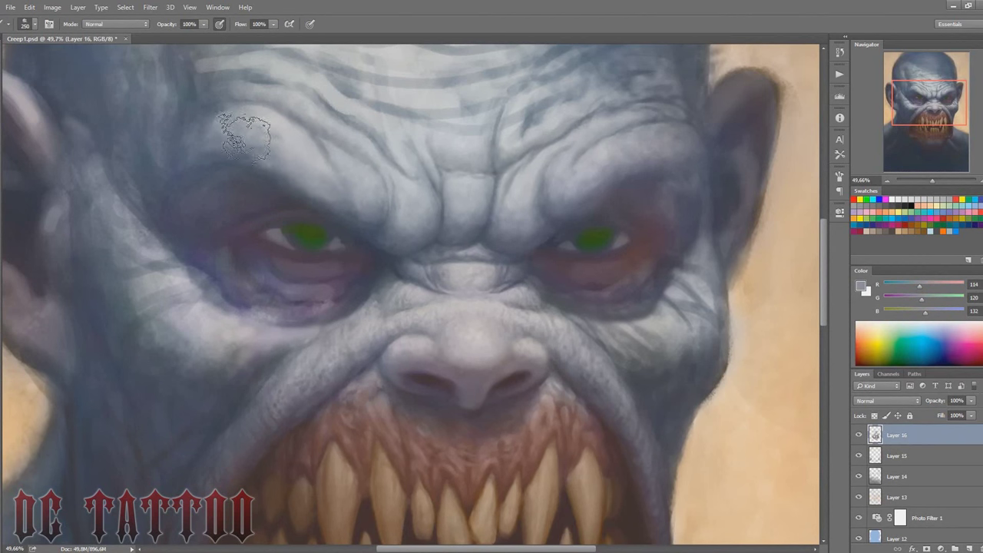
key("bracketleft")
key("bracketleft")
key("bracketleft")
key("bracketleft")
key("bracketleft")
key("bracketleft")
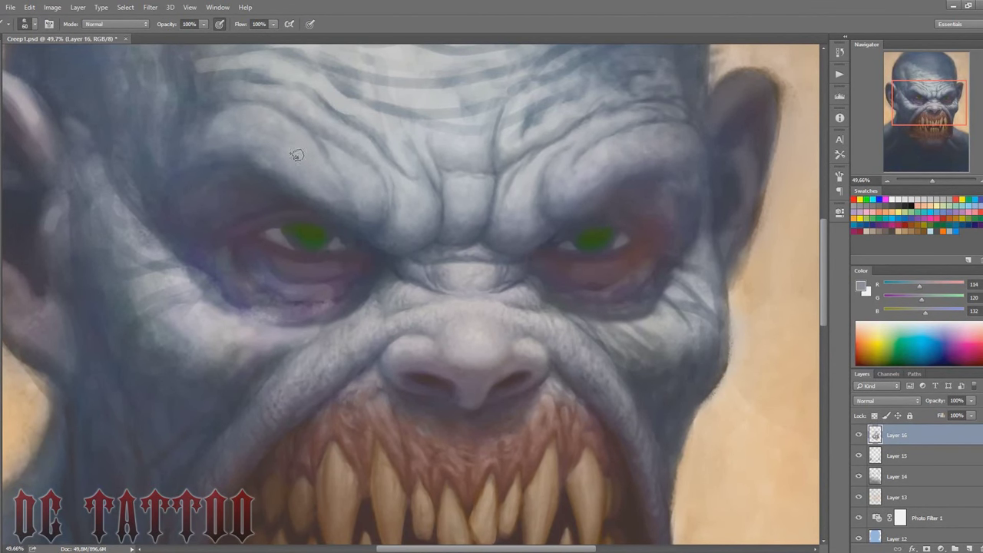
left_click(305, 150, "alt")
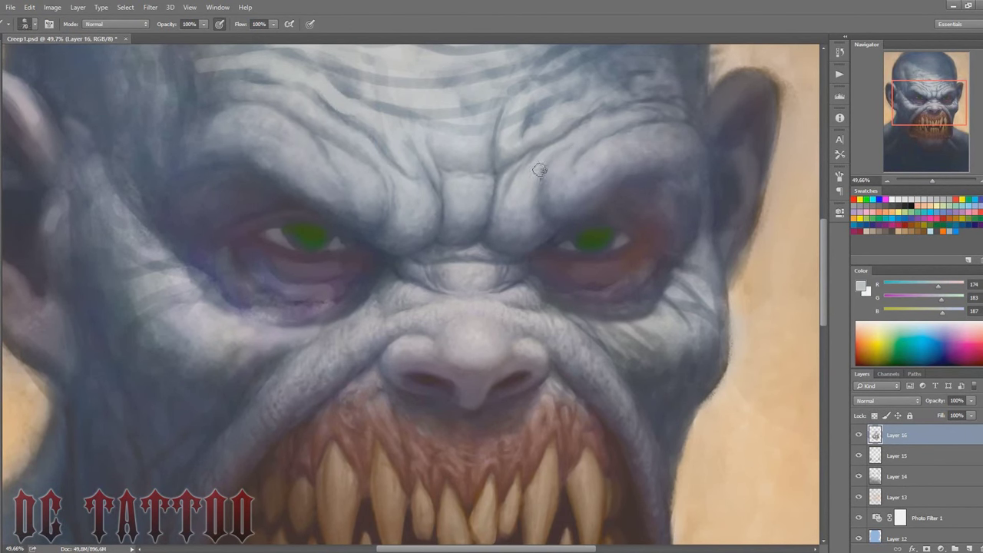
Smooth the right brow wrinkles with mid greys, light highlights and dark blue-grey.
key("bracketleft")
left_click(518, 185, "alt")
key("bracketright")
key("bracketright")
key("bracketright")
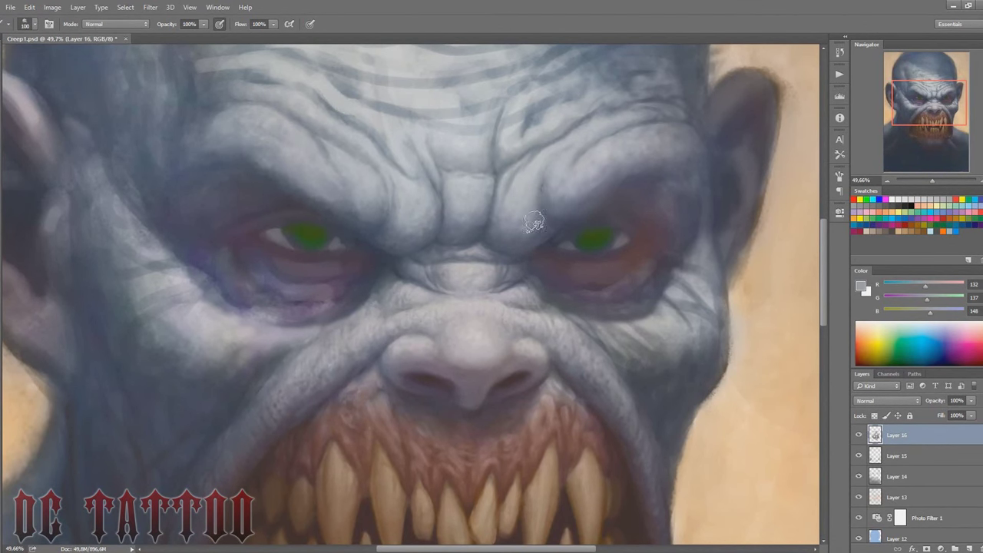
key("bracketleft")
left_click(551, 192, "alt")
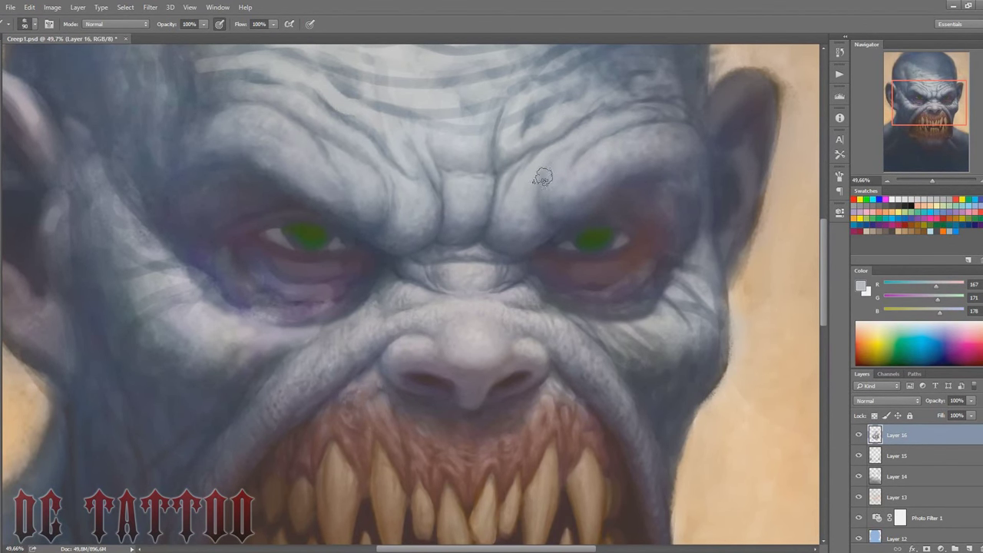
left_click(572, 150, "alt")
key("bracketright")
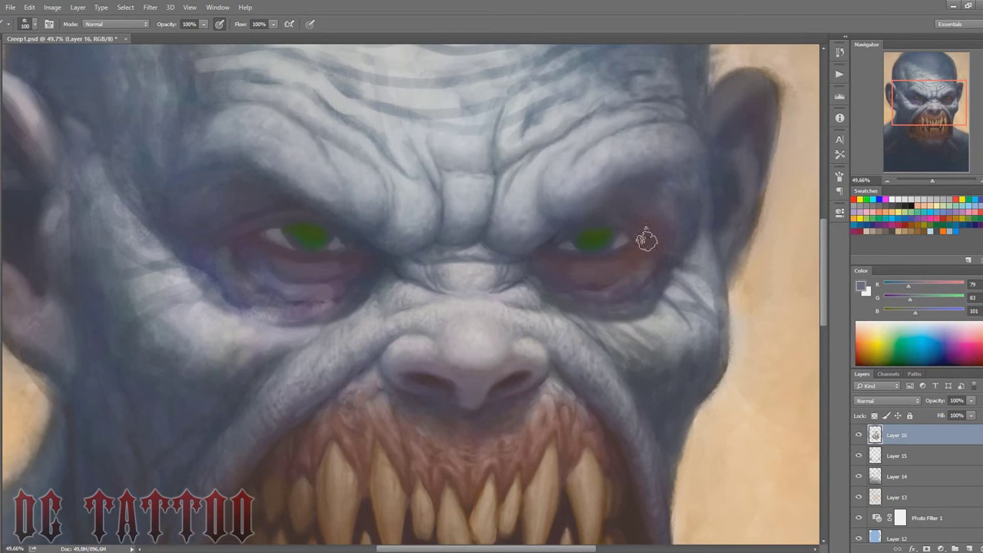
left_click_drag(933, 182, 916, 186)
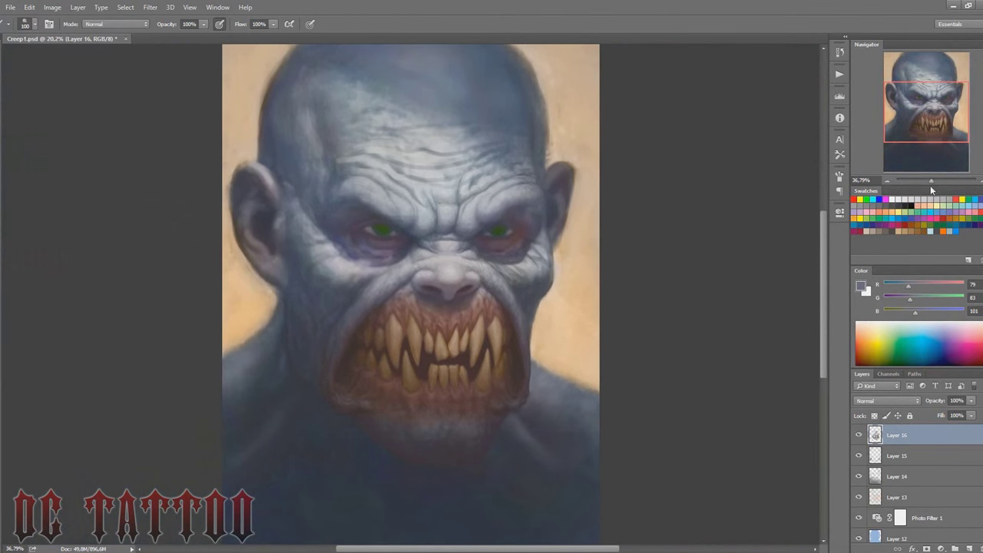
Paint pale mauve and pinkish greys across the face around the nose with a small brush.
left_click_drag(408, 301, 439, 259)
key("bracketleft")
key("bracketleft")
key("bracketleft")
left_click(435, 260, "alt")
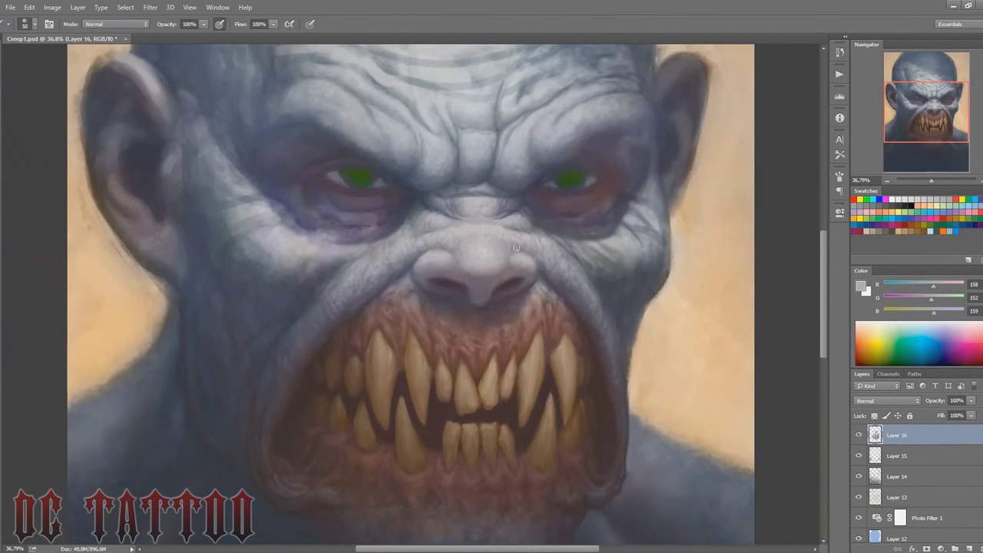
key("bracketleft")
key("bracketleft")
left_click(578, 245, "alt")
key("bracketright")
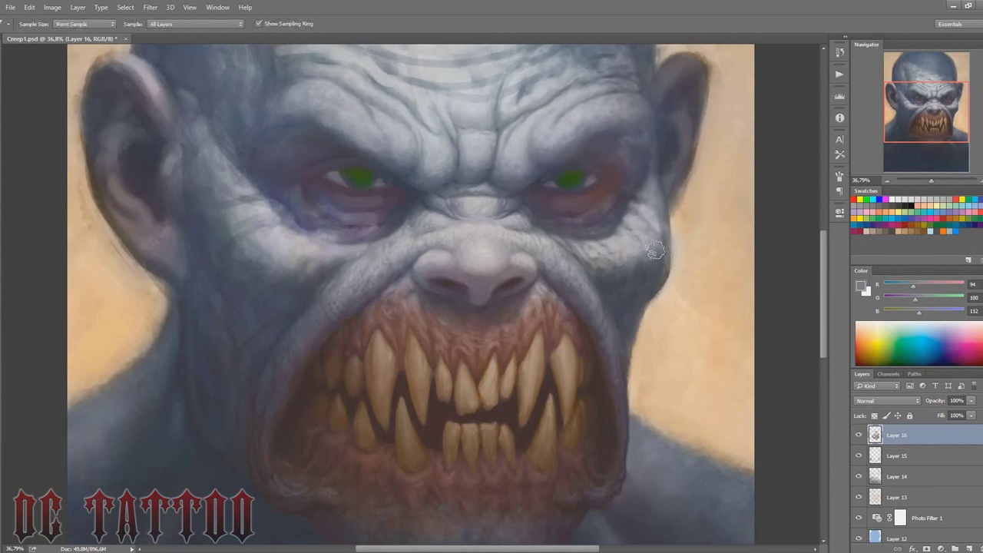
key("bracketright")
key("bracketright")
key("bracketright")
Shade the cheek edges with darker blue-grey, deep shadow and tan background tones.
left_click(662, 208, "alt")
left_click(292, 239, "alt")
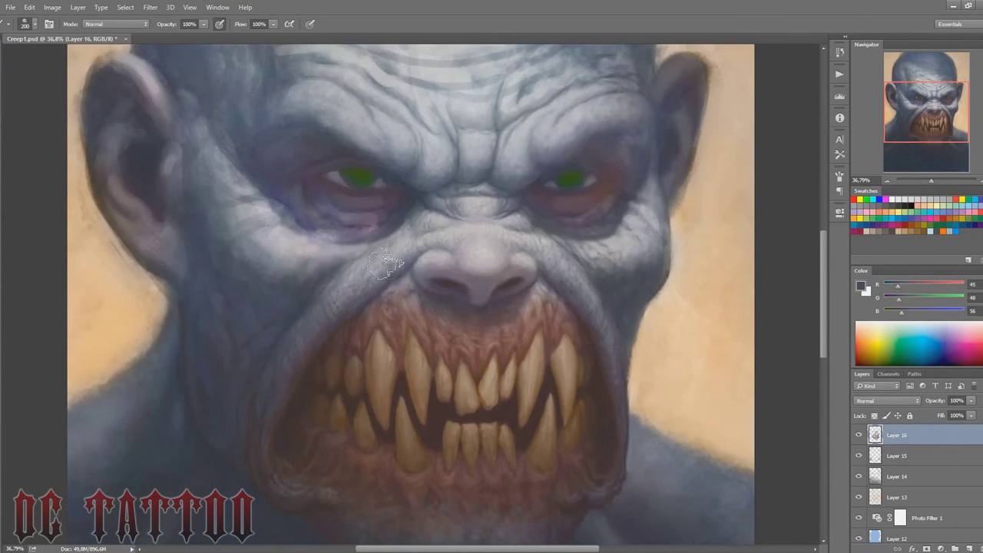
key("bracketright")
key("bracketright")
key("bracketleft")
key("bracketleft")
key("bracketleft")
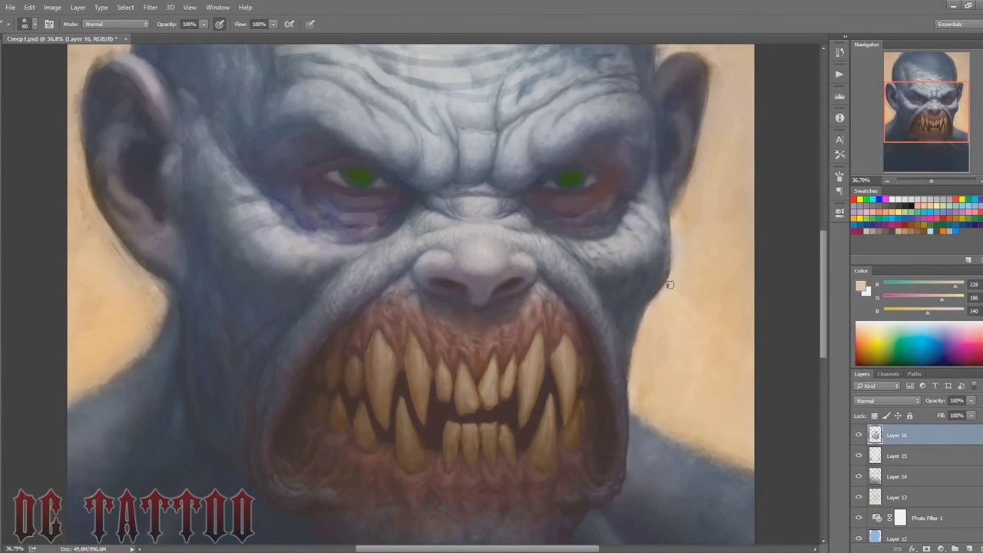
left_click(681, 223, "alt")
key("bracketleft")
key("bracketleft")
key("bracketleft")
key("bracketleft")
key("bracketleft")
key("bracketleft")
left_click(338, 282, "alt")
key("bracketleft")
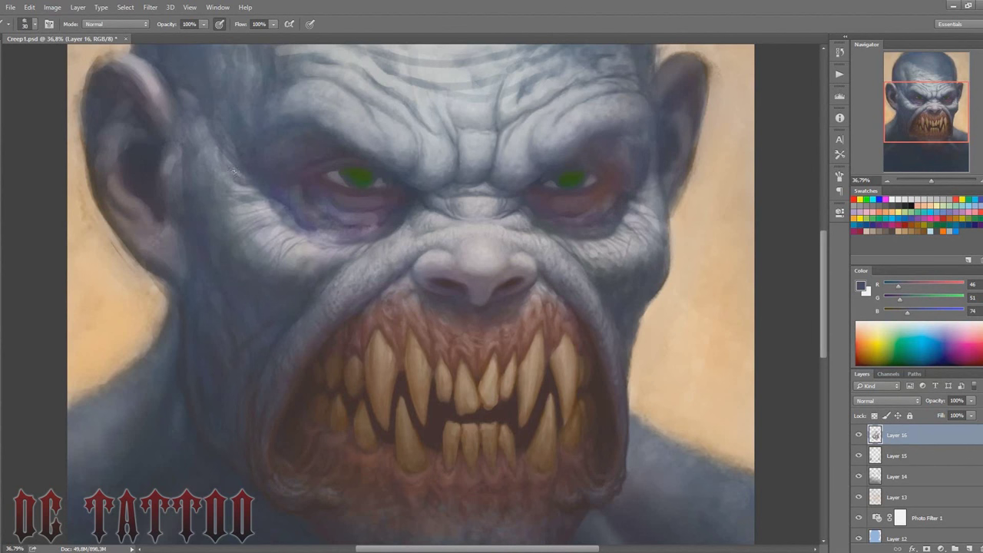
Paint blue-grey, lighter grey and mid-tone skin beside the left eye.
left_click(231, 163, "alt")
left_click(231, 181, "alt")
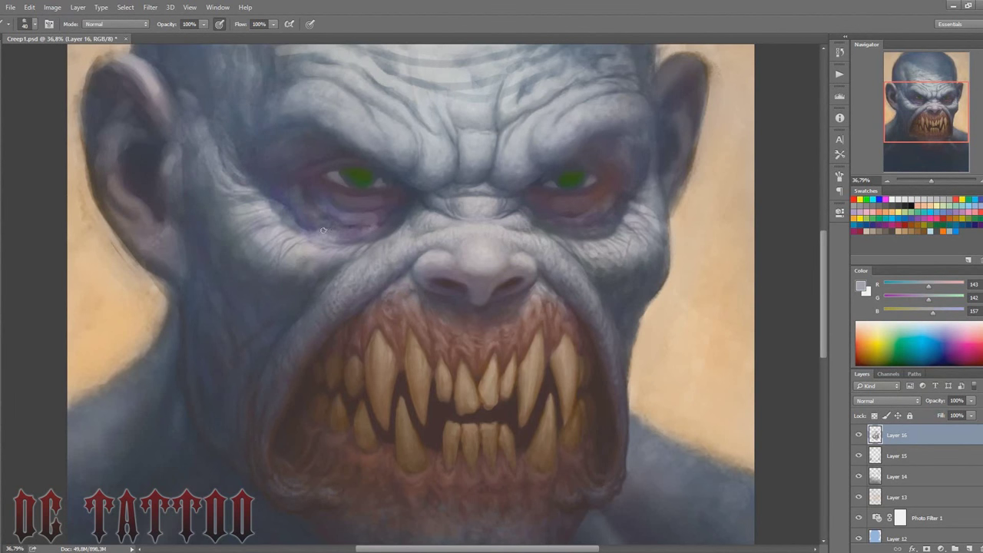
key("bracketright")
key("bracketright")
left_click(209, 166, "alt")
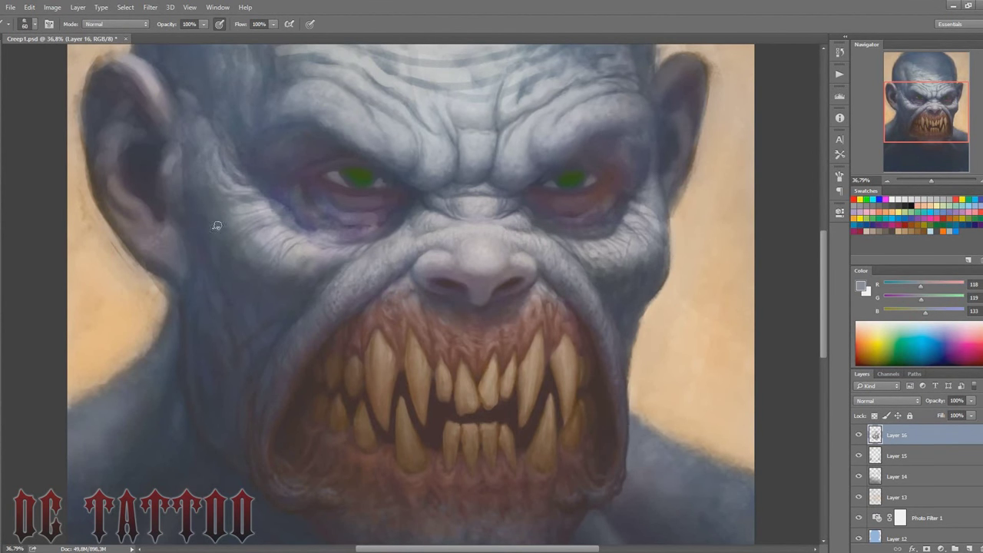
key("bracketleft")
left_click(231, 187, "alt")
left_click(236, 201, "alt")
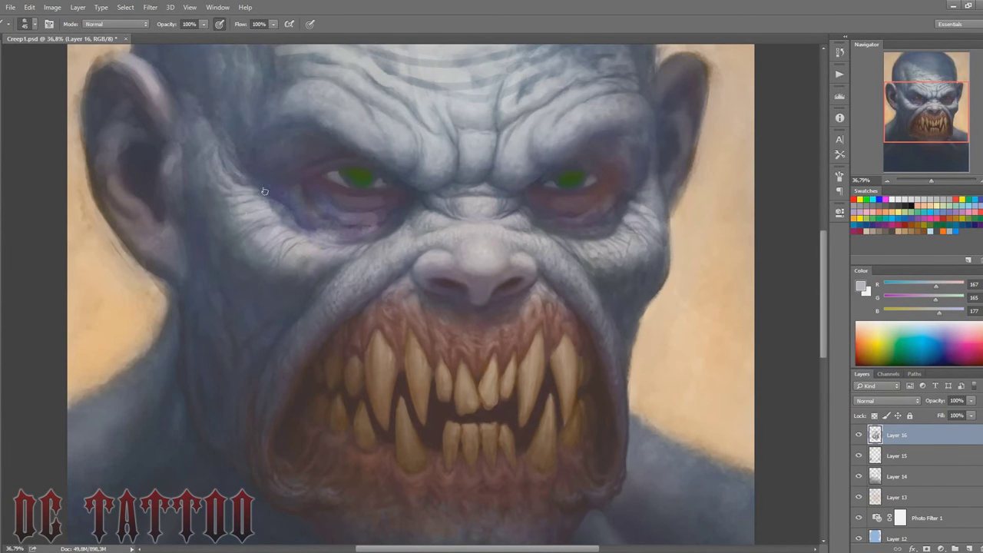
Add fine light and dark wrinkle detail under the left eye and across the cheek.
key("bracketleft")
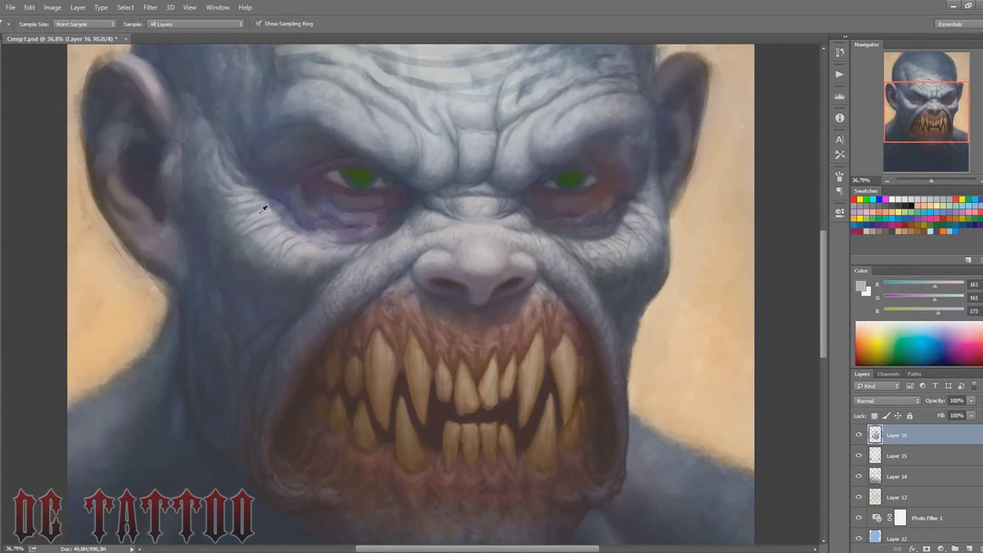
left_click(242, 217, "alt")
key("bracketleft")
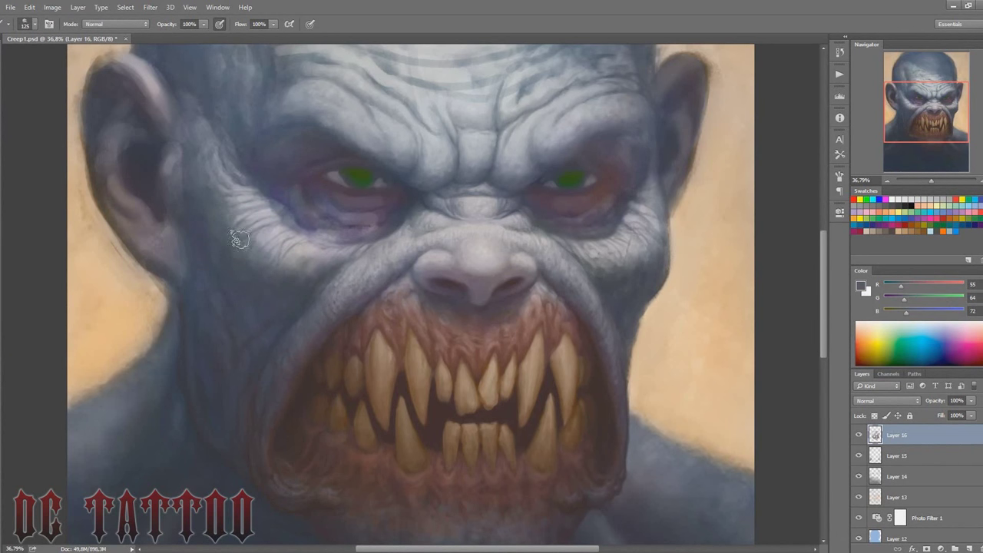
left_click(281, 231, "alt")
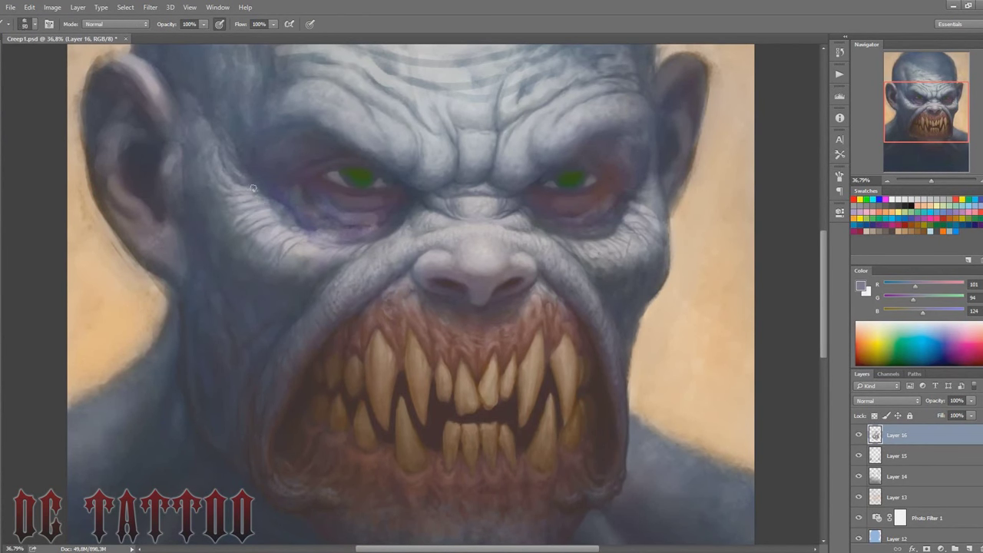
left_click(293, 252, "alt")
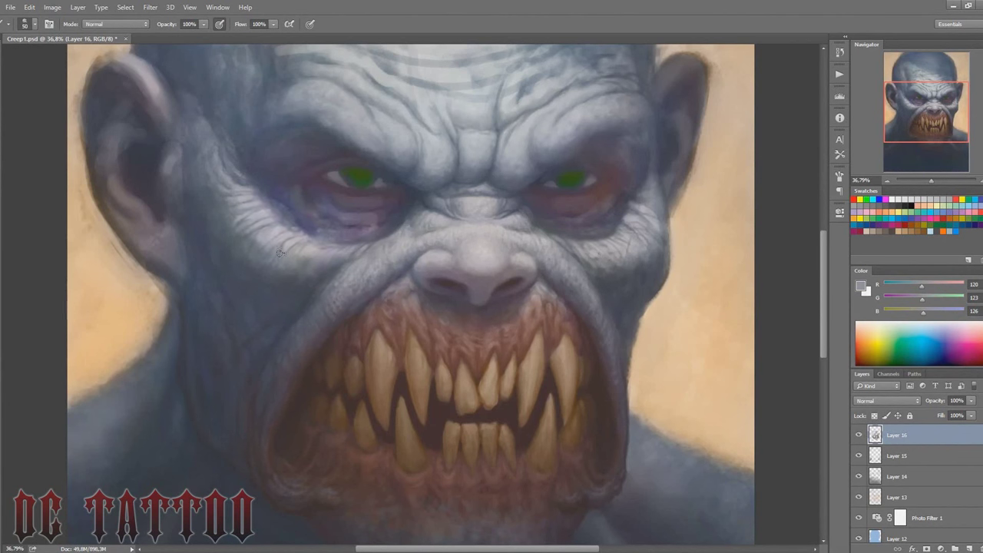
left_click(213, 227, "alt")
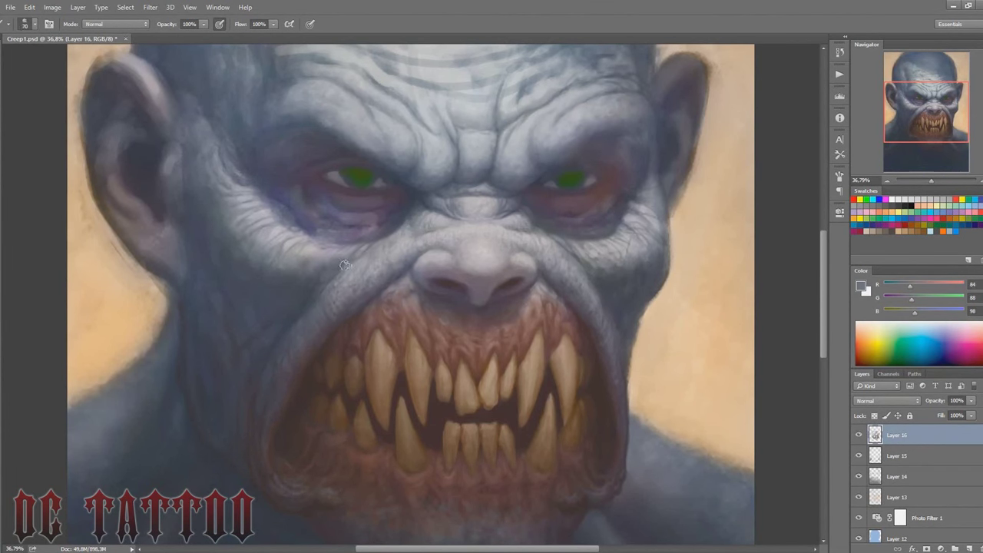
left_click(347, 251, "alt")
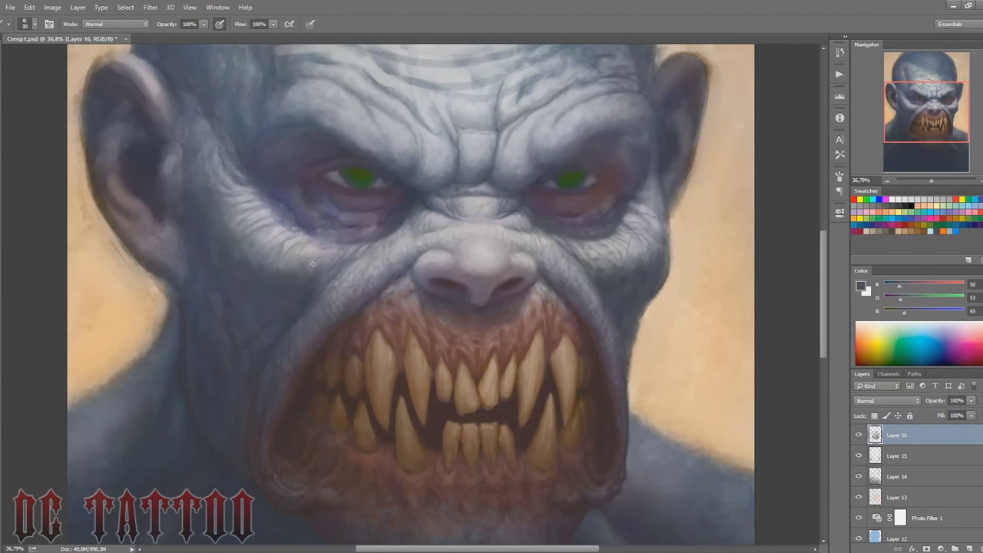
left_click(287, 238, "alt")
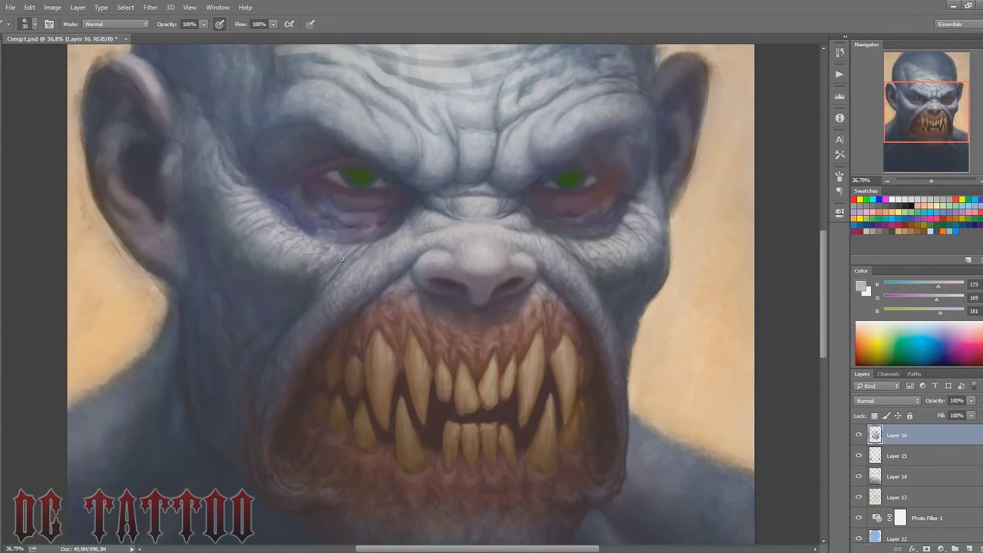
Deepen the left cheek shadows with dark blue-grey tones near the mouth.
left_click(316, 287, "alt")
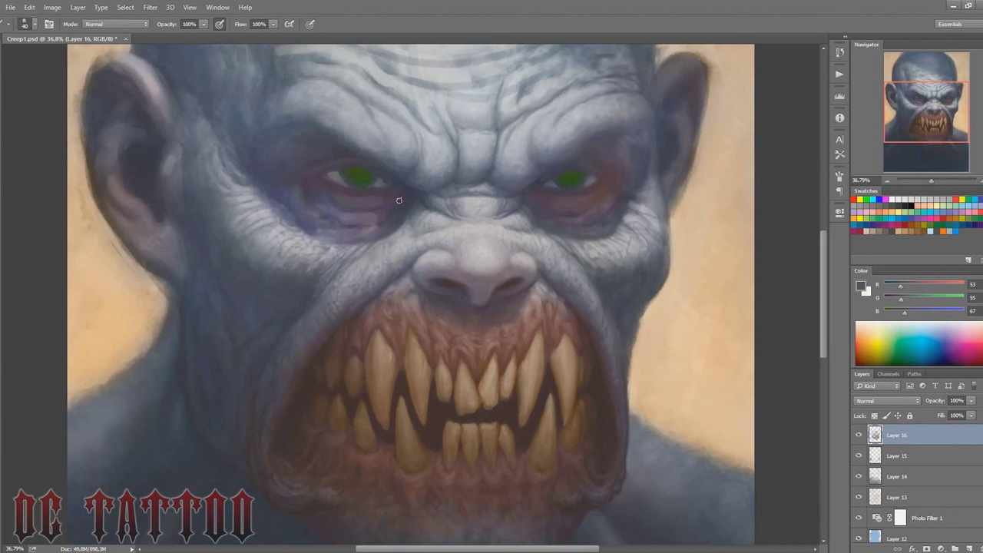
left_click(430, 233, "alt")
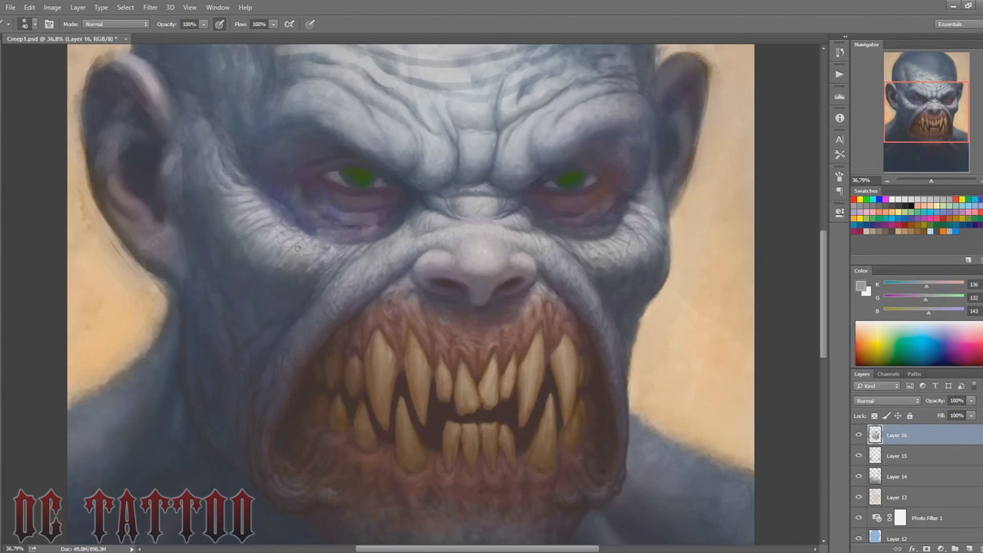
left_click(248, 229, "alt")
left_click(230, 222, "alt")
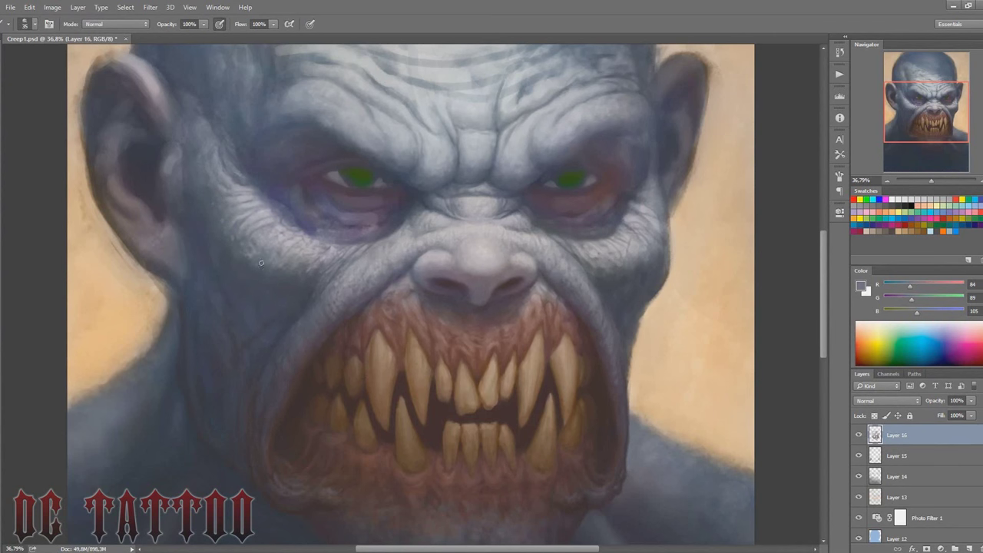
left_click(281, 210, "alt")
key("bracketleft")
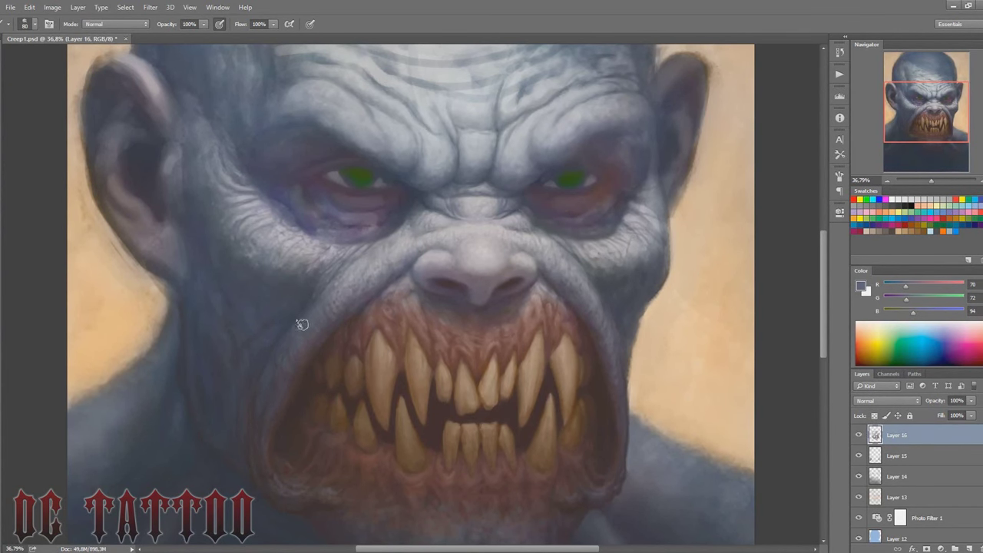
left_click(291, 211, "alt")
Paint darker shadow and mid-tone shading on the left cheek.
key("bracketleft")
key("bracketleft")
key("bracketleft")
scroll(266, 234, "up", 5)
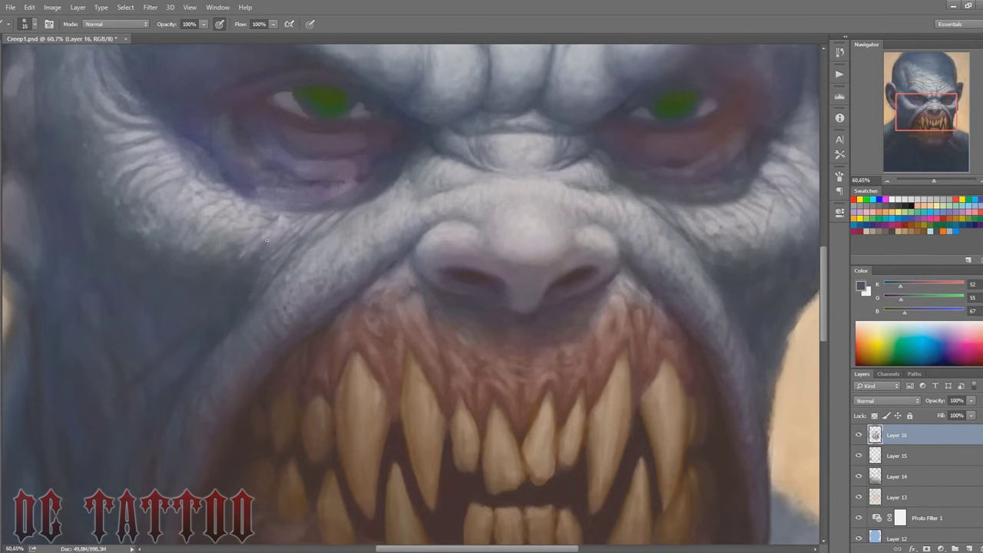
left_click(201, 246, "alt")
key("bracketright")
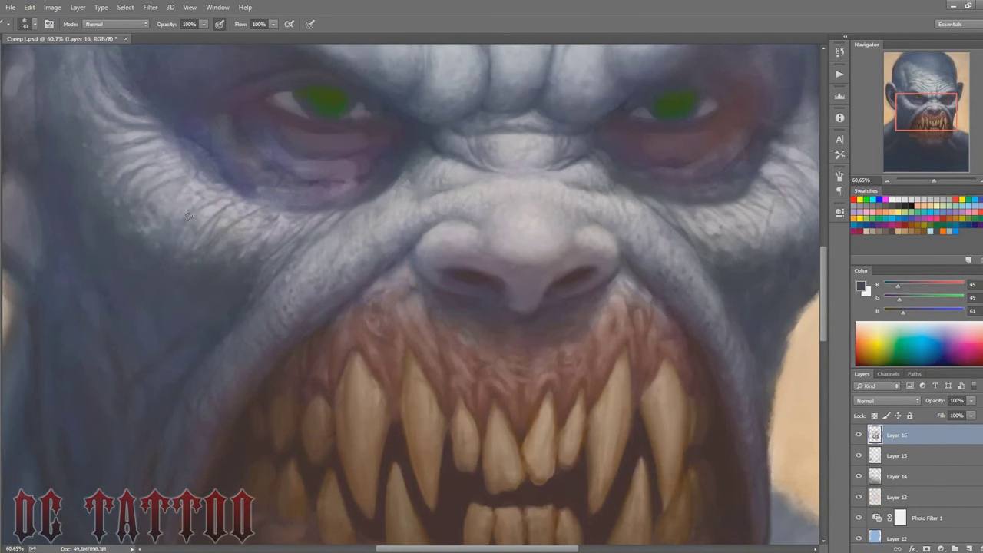
left_click(143, 212, "alt")
left_click_drag(113, 97, 426, 333)
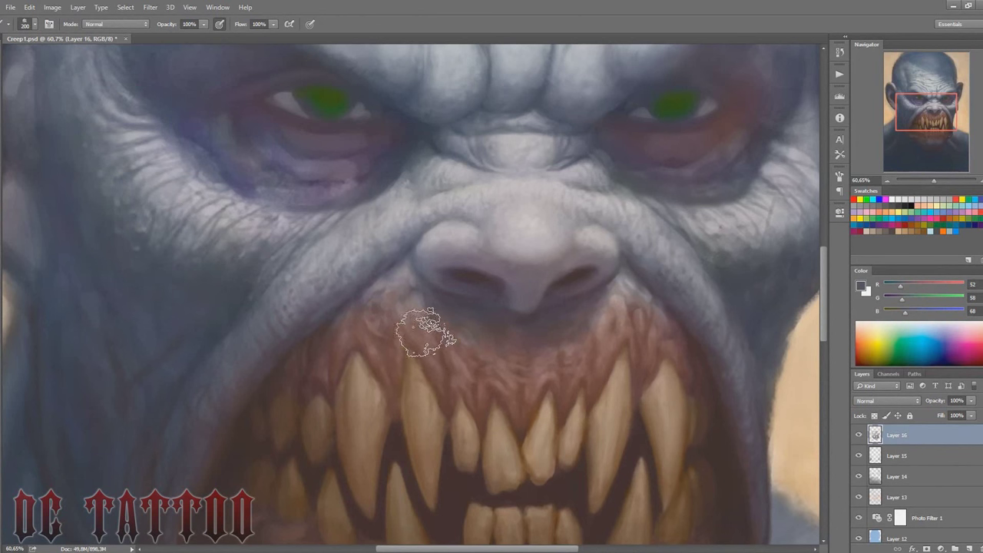
left_click_drag(237, 284, 236, 297)
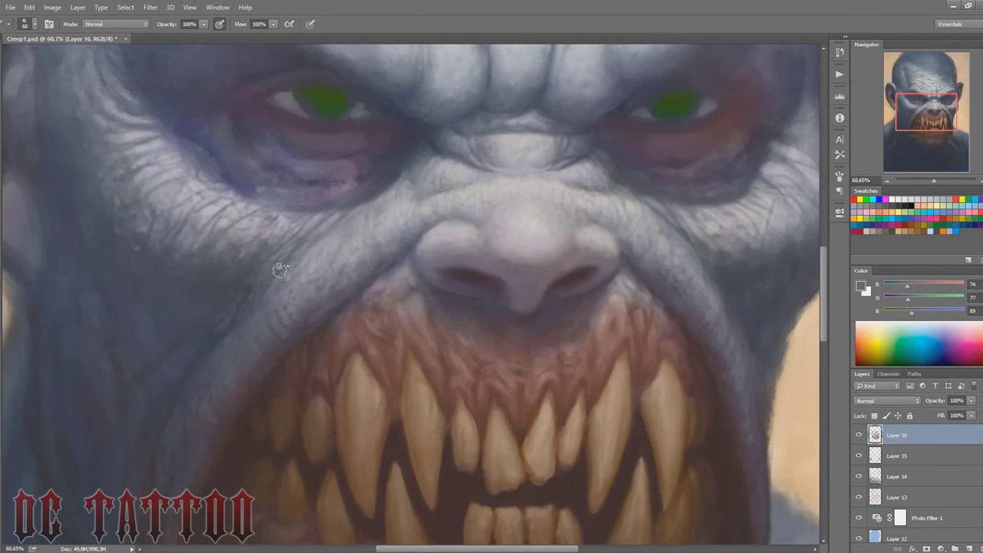
Blend cheek mid-tones and paint dark wrinkle lines beside the right eye.
left_click(223, 303, "alt")
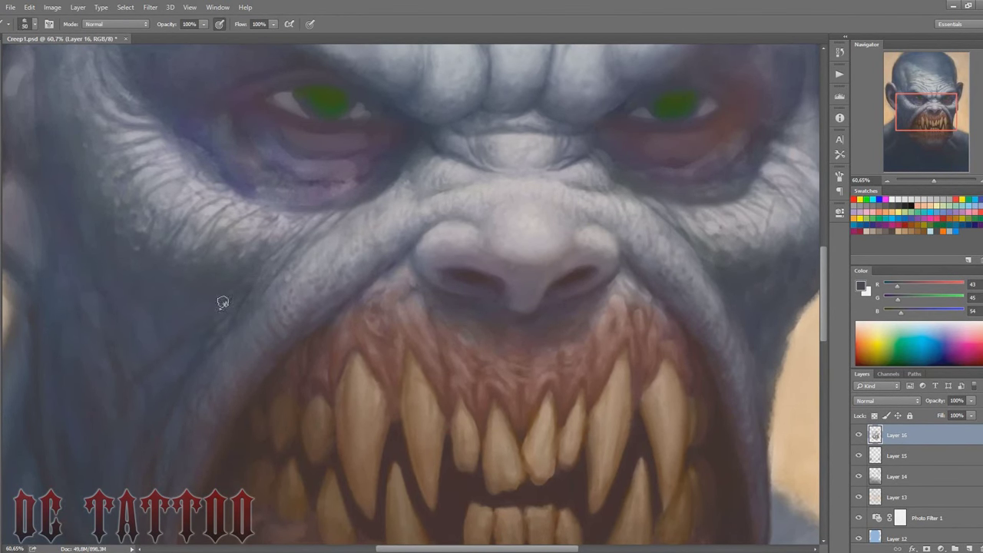
left_click(261, 261, "alt")
key("bracketright")
key("bracketright")
key("bracketright")
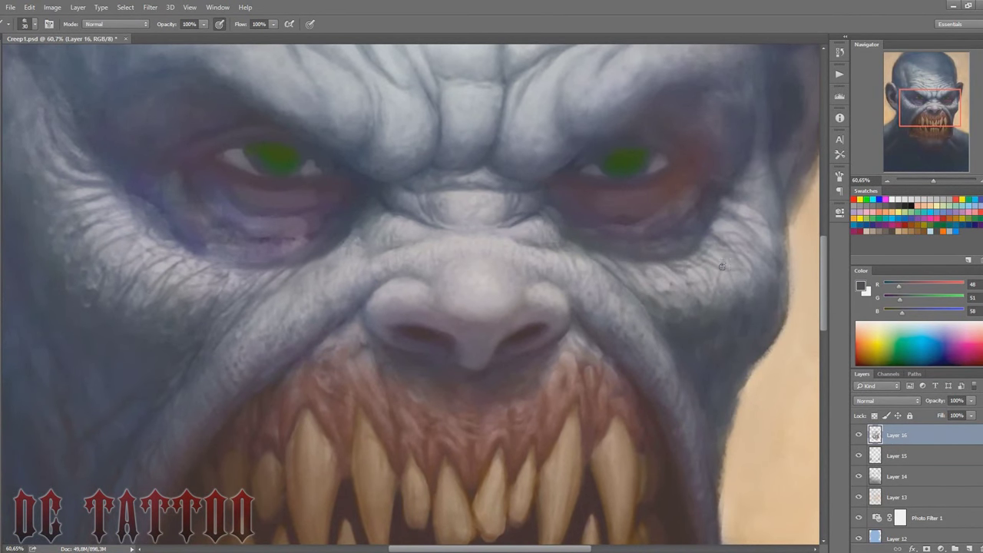
left_click(679, 266, "alt")
left_click(630, 275, "alt")
key("bracketleft")
mouse_move(722, 229)
left_mouse_down()
mouse_move(757, 255)
mouse_move(733, 219)
left_mouse_up()
left_click(739, 183, "alt")
Add light greys, reddish shadows and a dark crease on the right cheek.
left_click(751, 181, "alt")
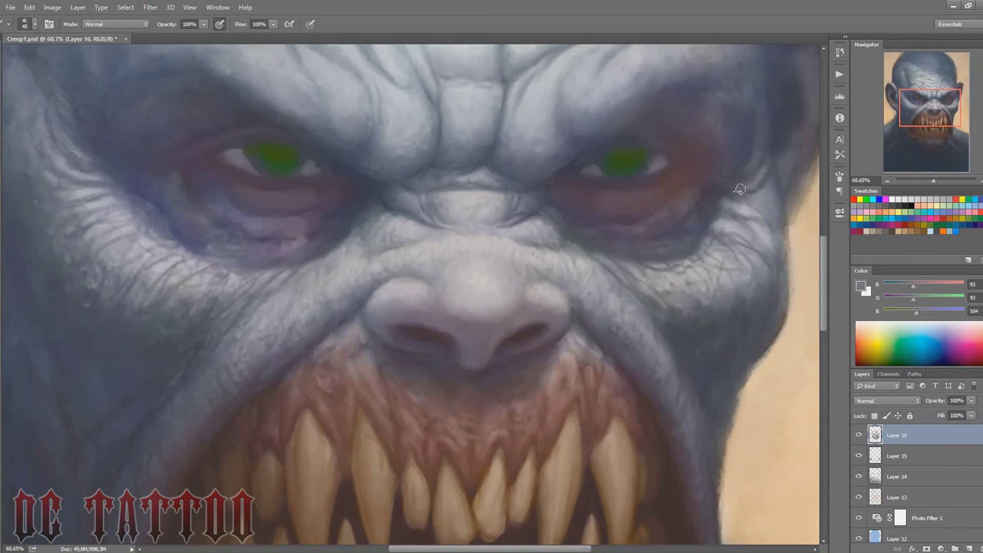
key("bracketright")
key("bracketright")
left_click(699, 195, "alt")
key("bracketleft")
key("bracketleft")
left_click(714, 234, "alt")
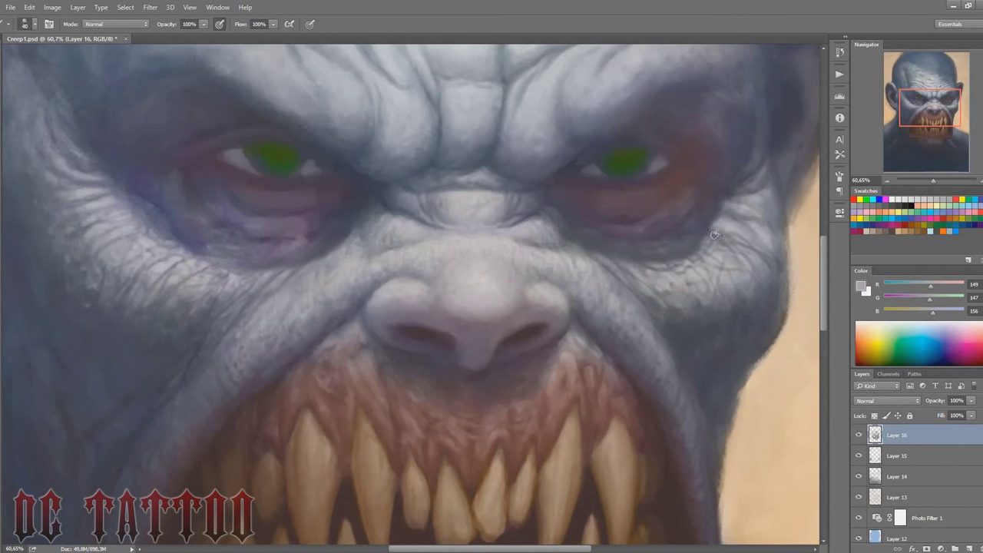
left_click(734, 290, "alt")
key("bracketleft")
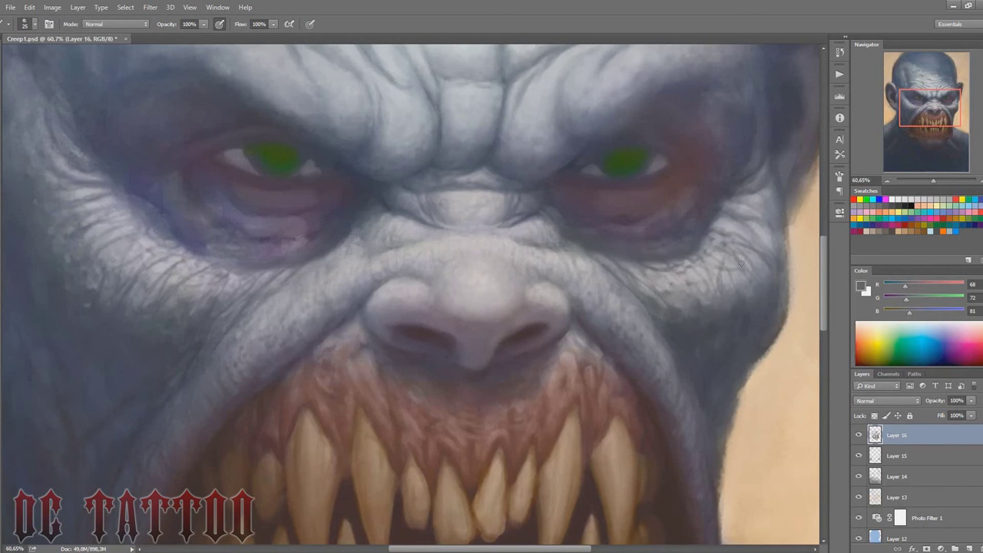
left_click(768, 281, "alt")
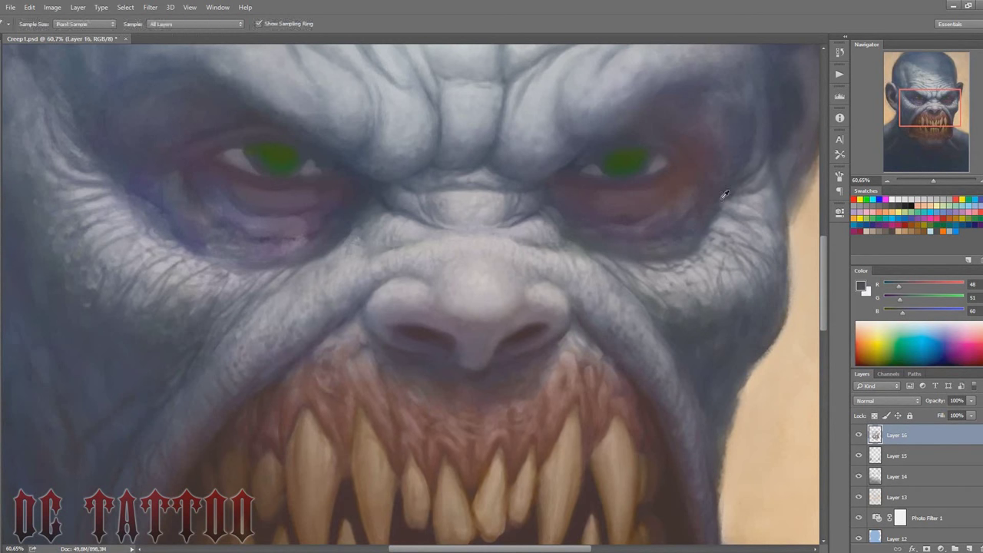
Blend light highlights and mid-dark greys into the right cheek wrinkles.
left_click(736, 253, "alt")
key("bracketright")
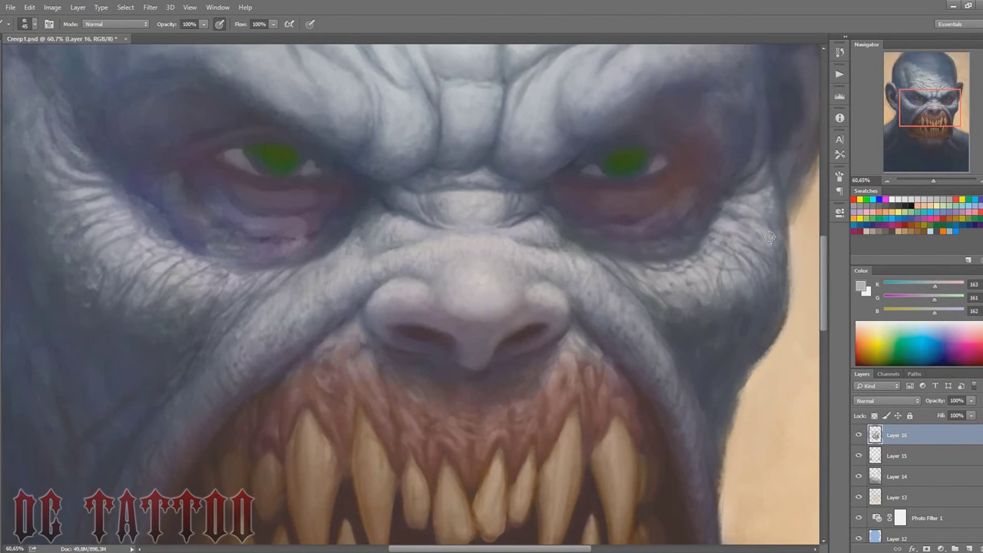
left_click(659, 271, "alt")
key("bracketleft")
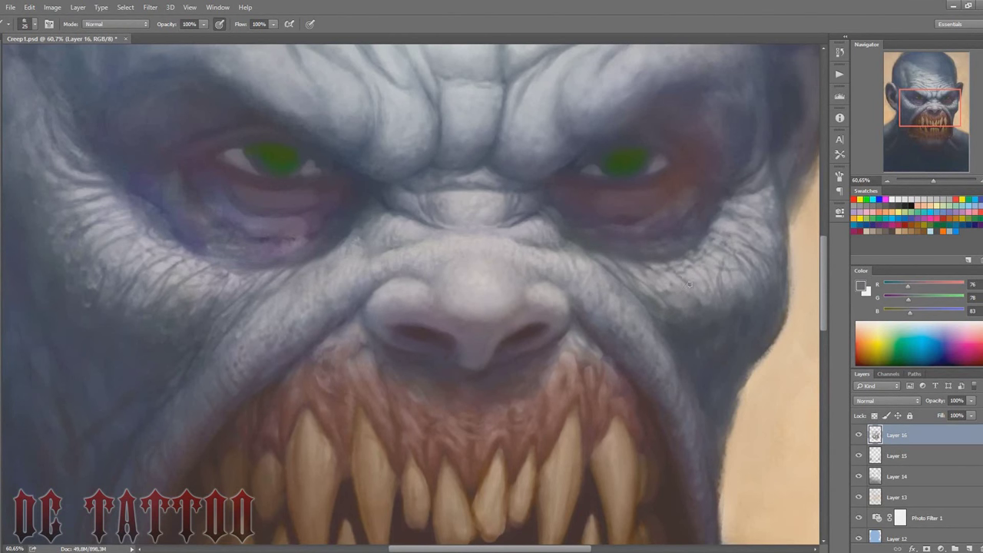
left_click(722, 292, "alt")
key("bracketright")
key("bracketright")
key("bracketright")
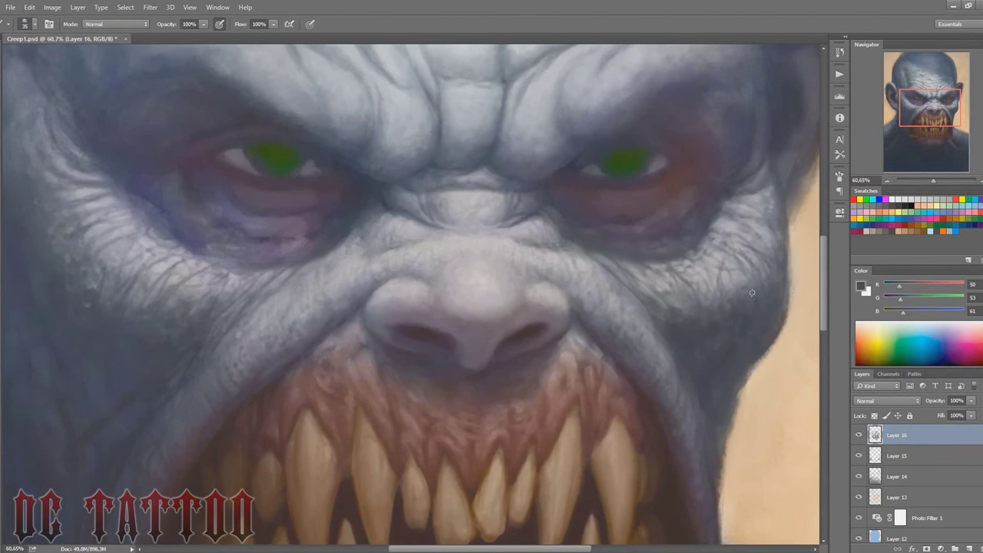
key("bracketright")
Deepen the fine right-cheek creases with darker crease tones.
left_click(678, 312, "alt")
key("bracketleft")
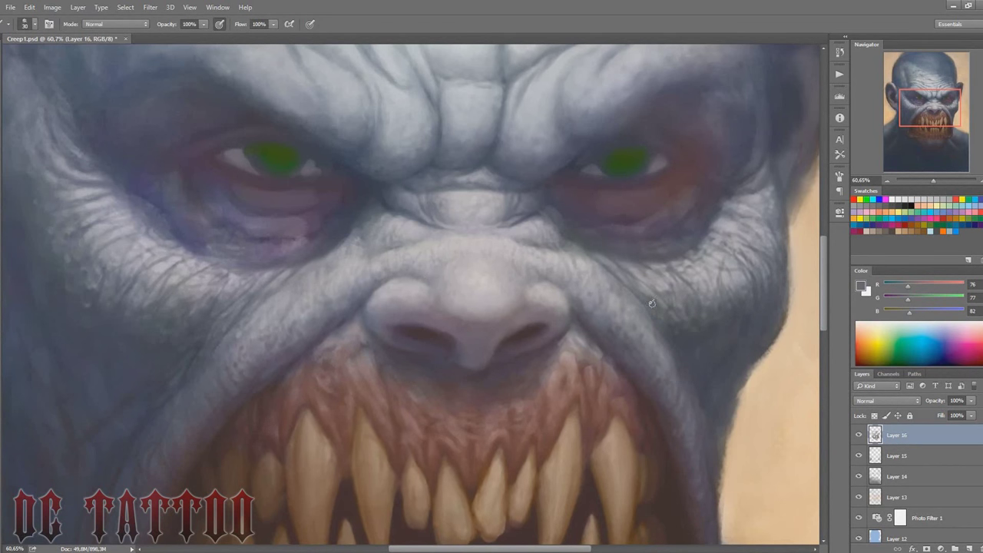
left_click(643, 297, "alt")
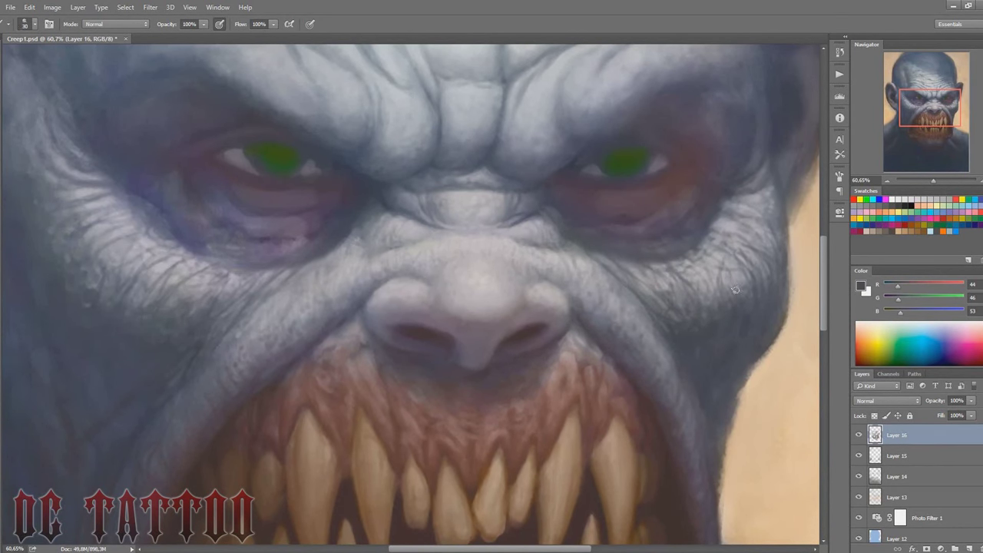
key("bracketright")
key("bracketright")
key("bracketright")
left_click(709, 329, "alt")
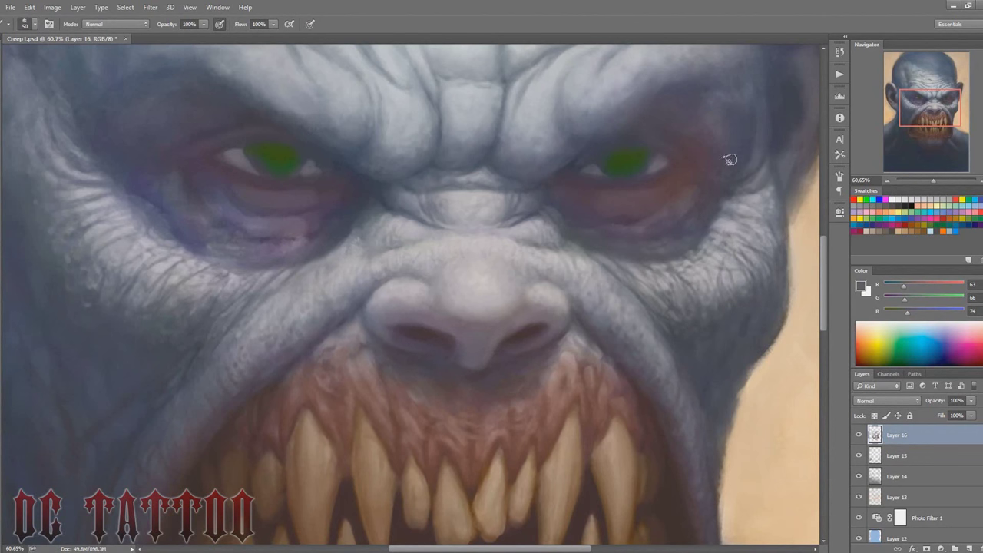
Paint tan background along the head's right edge, then sample a dark grey-blue with a small brush.
left_click_drag(935, 108, 939, 105)
left_click(749, 261, "alt")
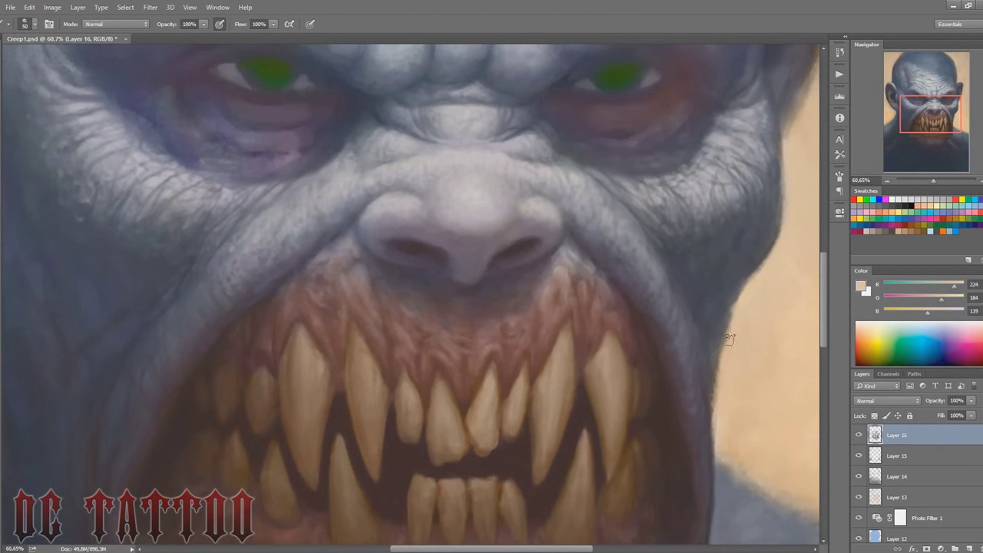
left_click_drag(741, 291, 722, 407)
key("bracketleft")
key("bracketleft")
key("bracketleft")
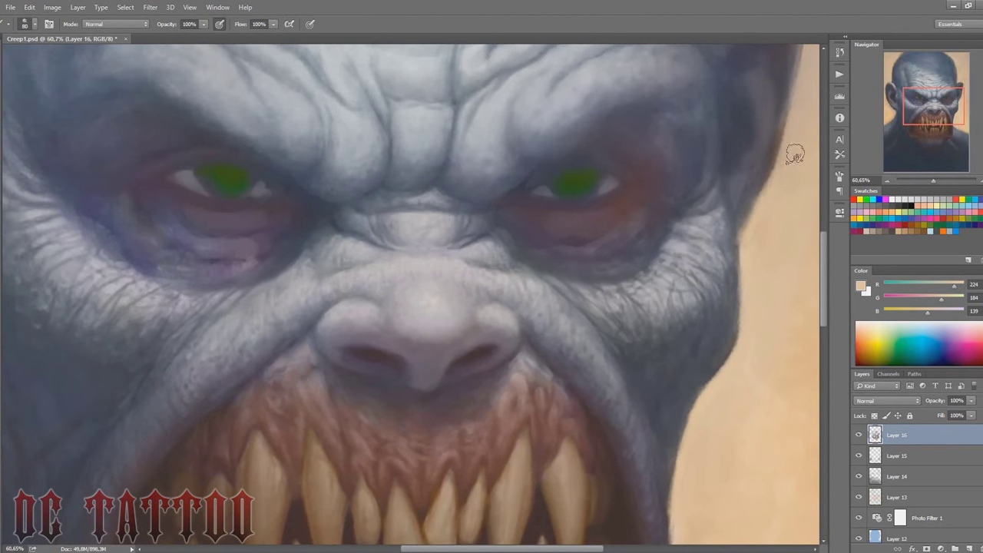
left_click(738, 227, "alt")
left_click_drag(906, 136, 894, 125)
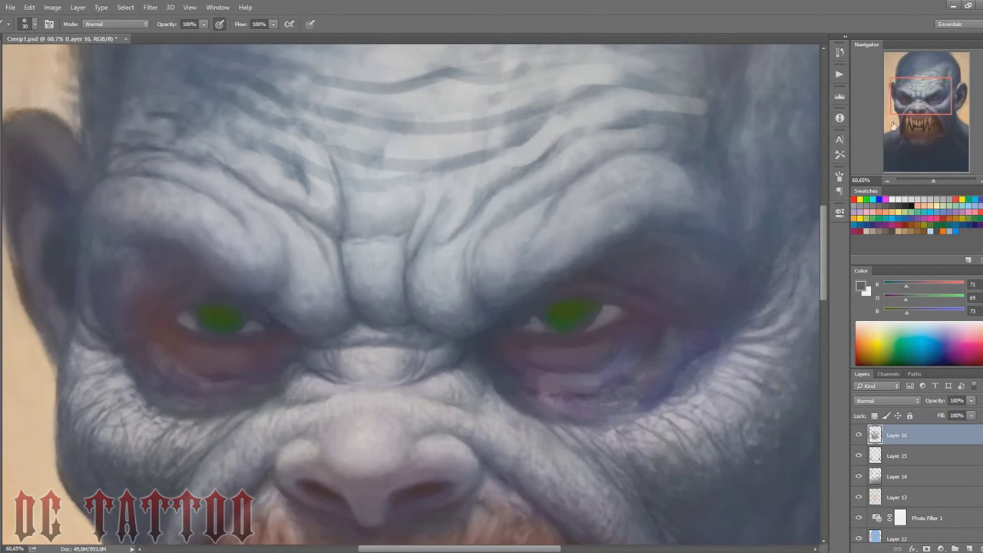
Sample dark blue-grey and purple tones and paint reddish shading under the left eye.
left_click(274, 325, "alt")
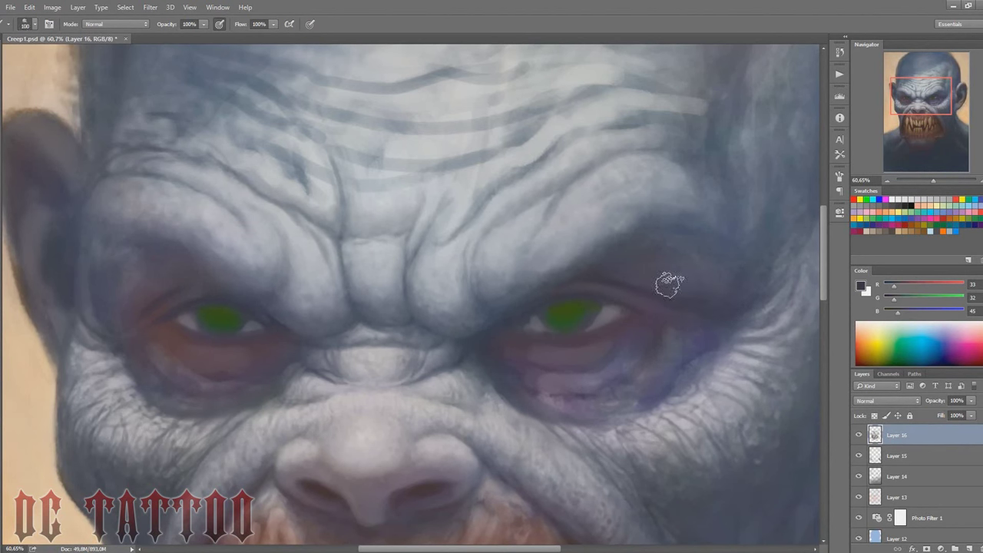
key("bracketright")
key("bracketright")
key("bracketright")
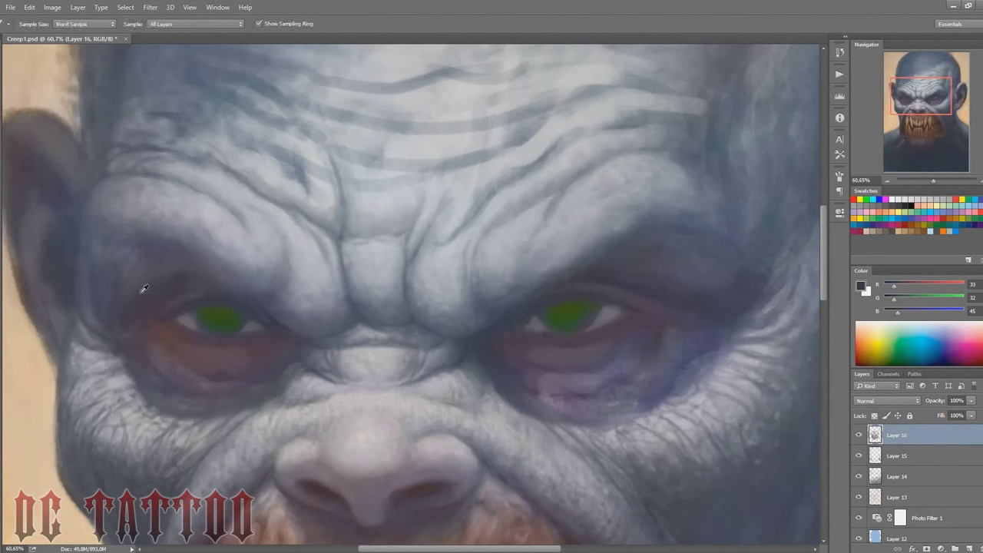
left_click(142, 285, "alt")
key("bracketright")
key("bracketright")
key("bracketright")
key("bracketleft")
key("bracketleft")
key("bracketleft")
left_click(225, 298, "alt")
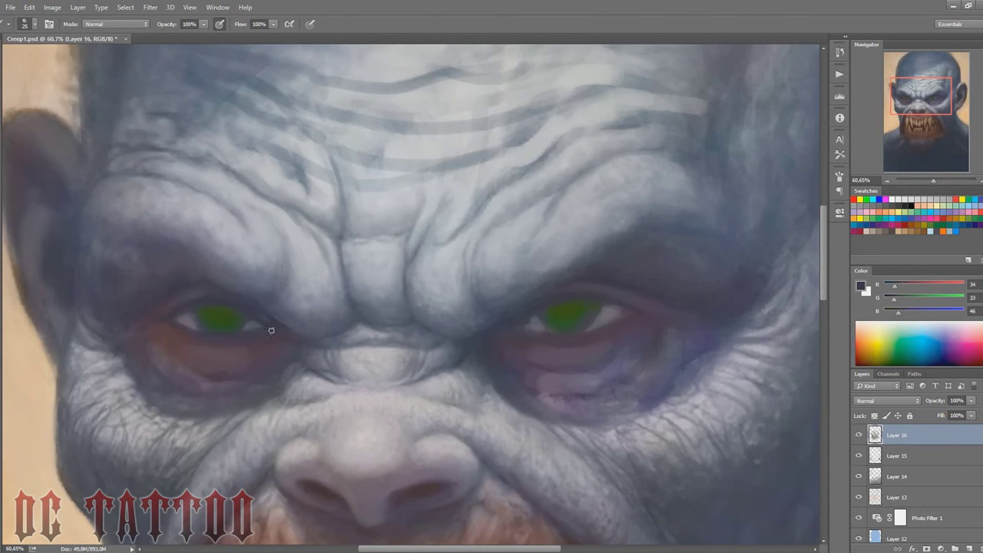
key("bracketright")
key("bracketright")
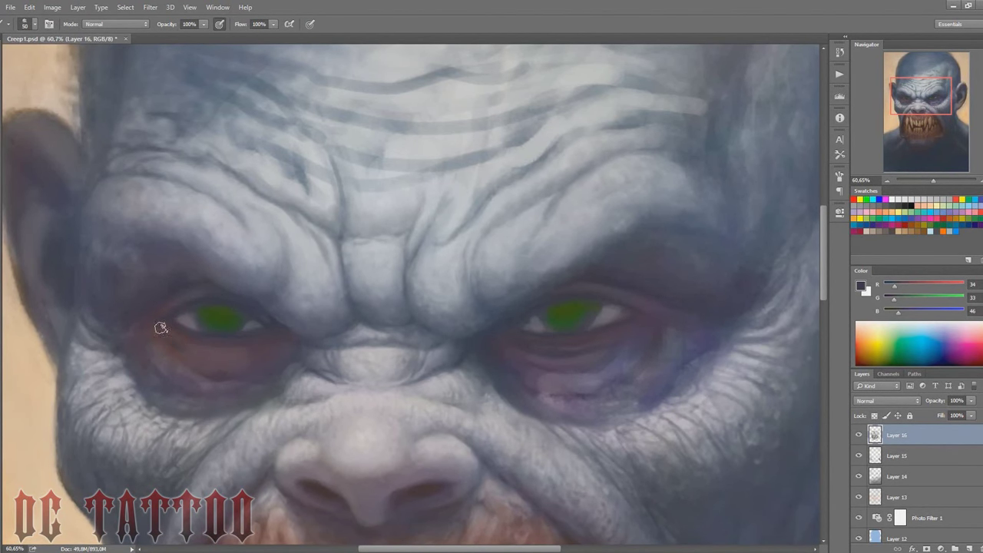
mouse_move(161, 328)
left_mouse_down()
mouse_move(171, 346)
mouse_move(265, 358)
left_mouse_up()
Paint darker reddish shading under the right eye with a broader brush.
key("bracketleft")
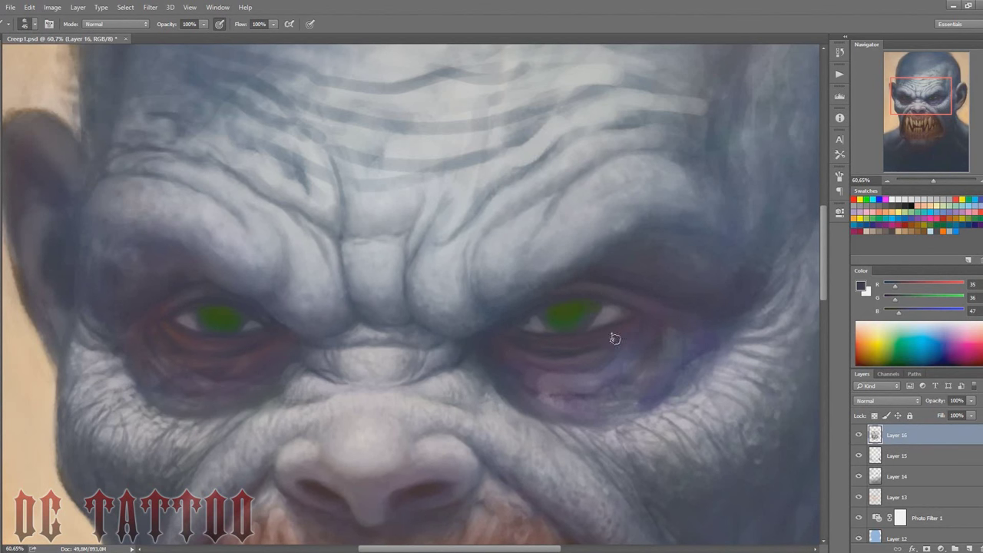
key("bracketright")
key("bracketright")
left_click_drag(549, 362, 596, 384)
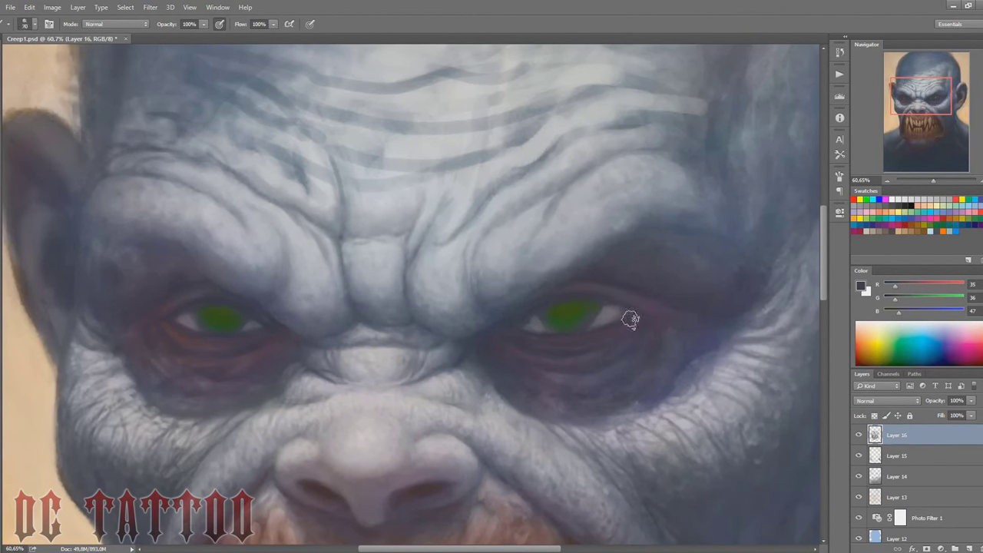
key("bracketleft")
key("bracketleft")
key("bracketleft")
left_click(518, 297, "alt")
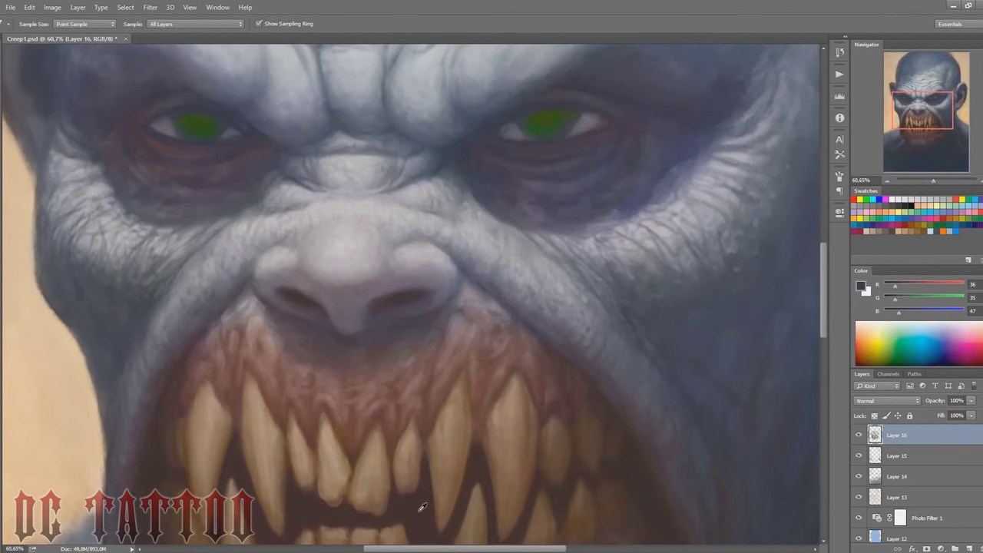
Deepen the eye sockets with dark red and purple-grey tones sampled from the sockets.
left_click_drag(178, 326, 139, 366)
left_click(139, 366, "alt")
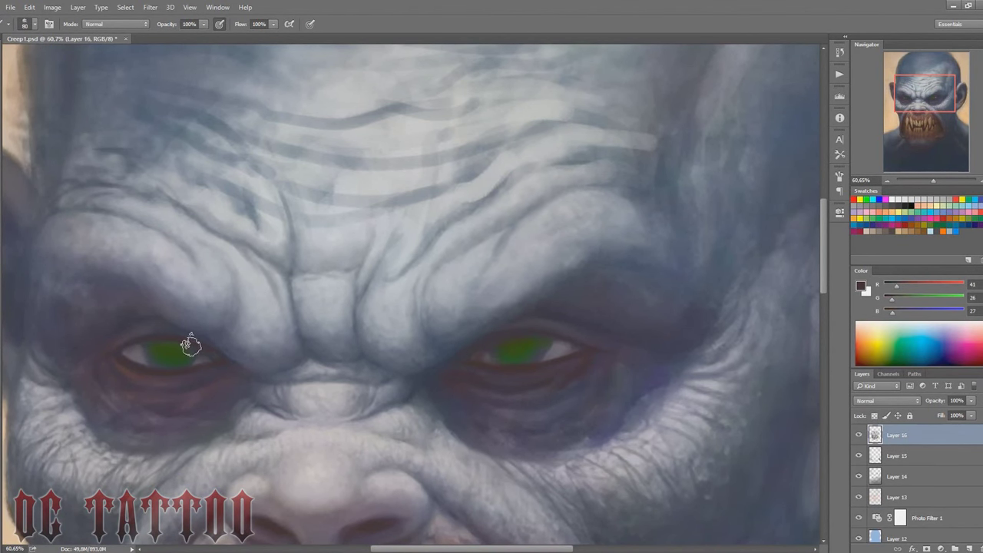
key("bracketright")
key("bracketright")
key("bracketright")
key("bracketleft")
key("bracketleft")
key("bracketleft")
left_click(583, 338, "alt")
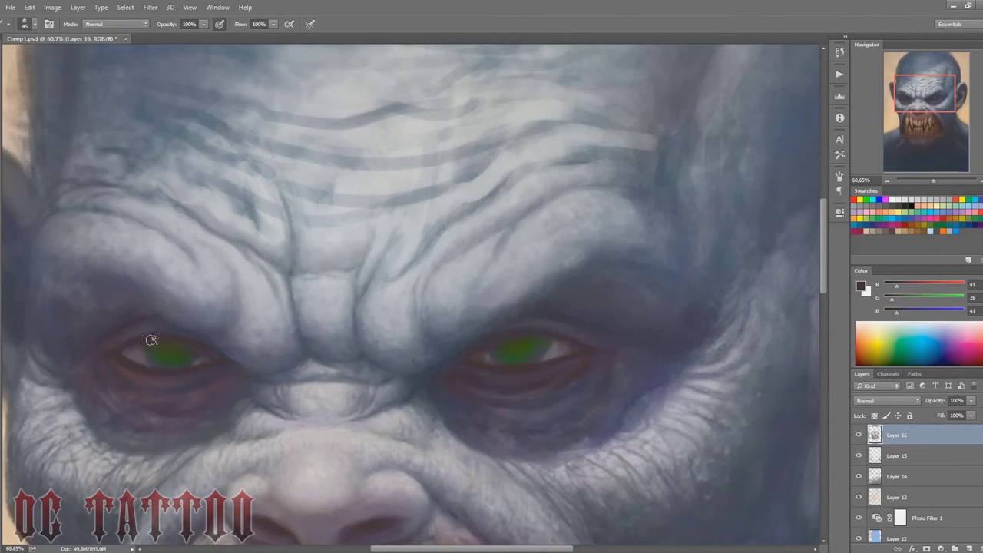
left_click(100, 350, "alt")
key("bracketright")
key("bracketright")
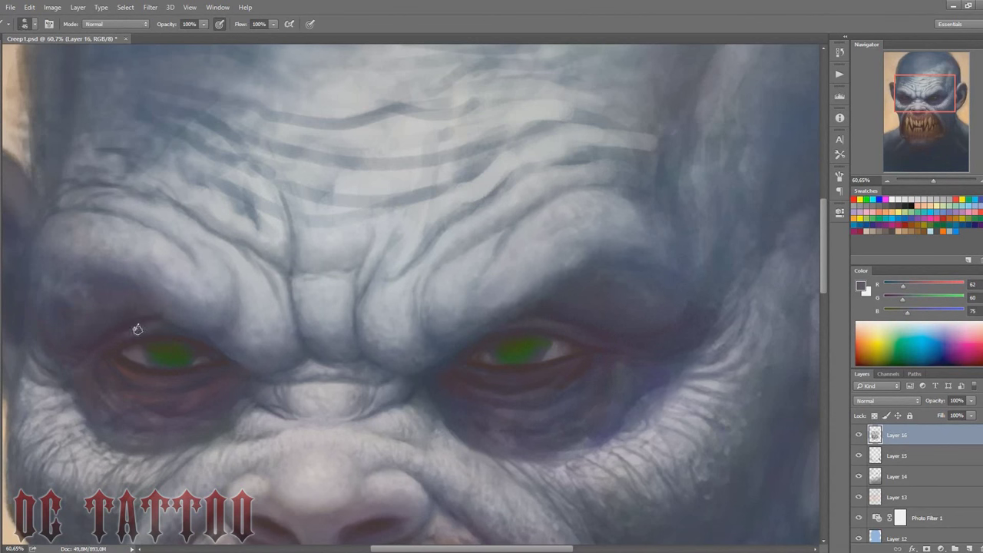
key("bracketright")
key("bracketright")
key("bracketright")
left_click(566, 311, "alt")
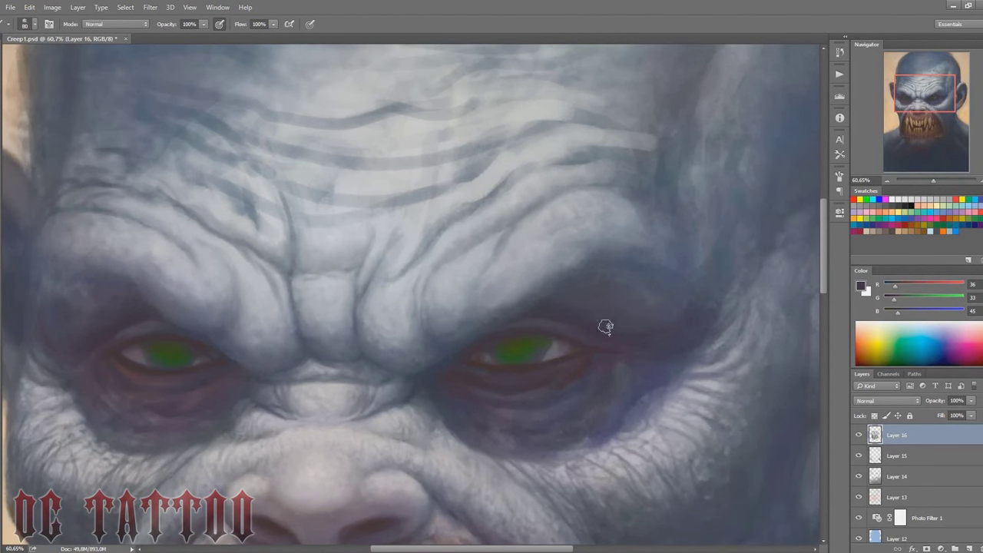
key("bracketleft")
key("bracketleft")
key("bracketleft")
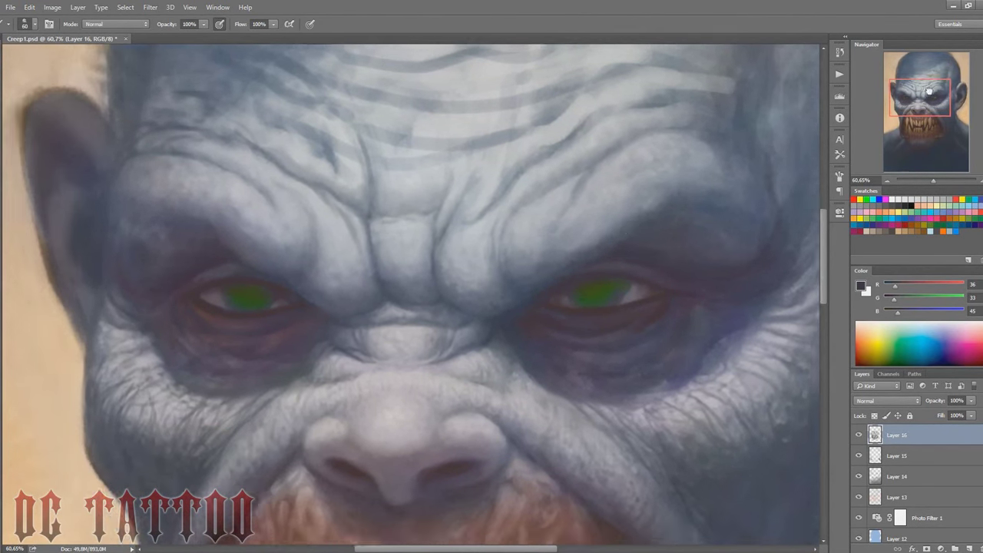
Soften the brow areas above both eyes with mid grey-purple and blue-grey skin tones.
left_click_drag(681, 318, 746, 267)
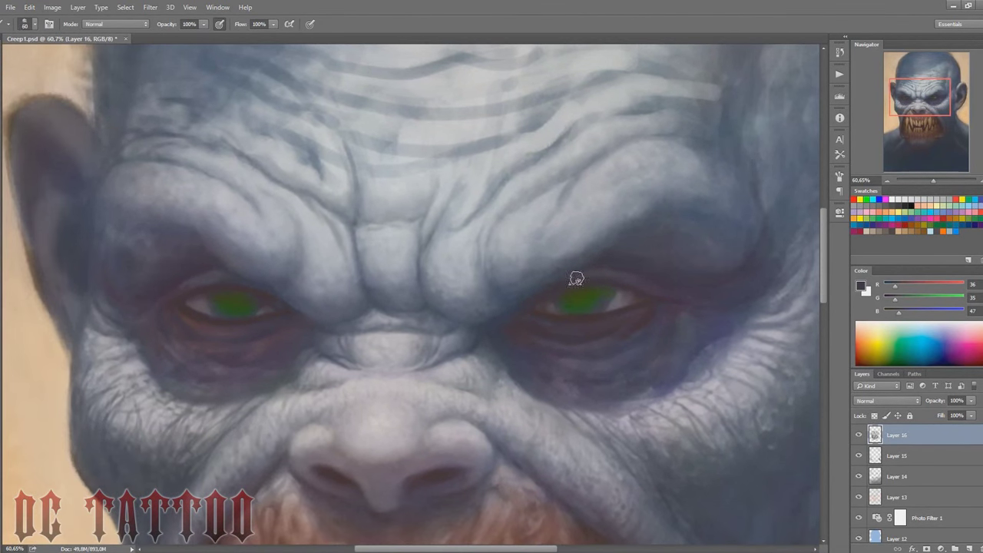
left_click(584, 278, "alt")
left_click(165, 228, "alt")
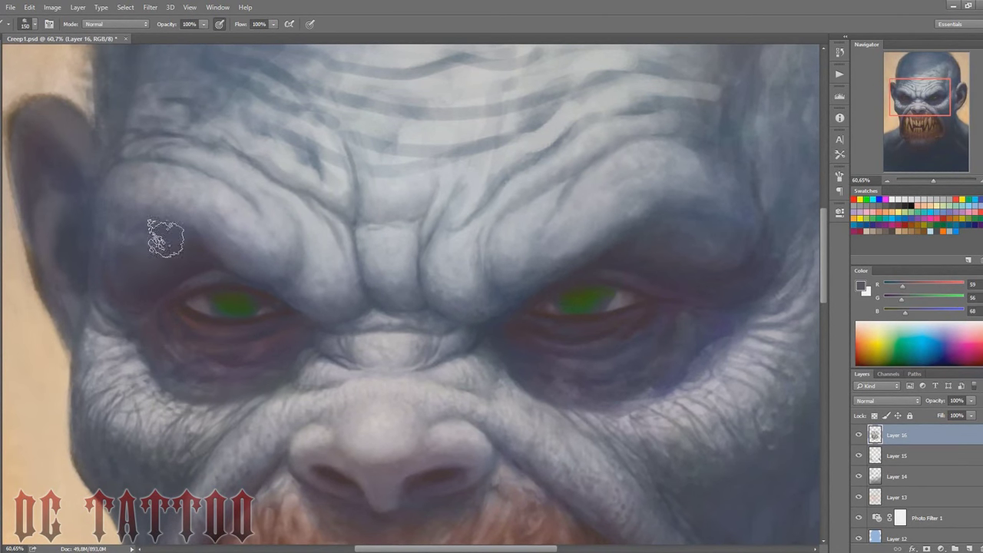
key("bracketright")
key("bracketright")
left_click(680, 223, "alt")
key("bracketright")
key("bracketright")
key("bracketright")
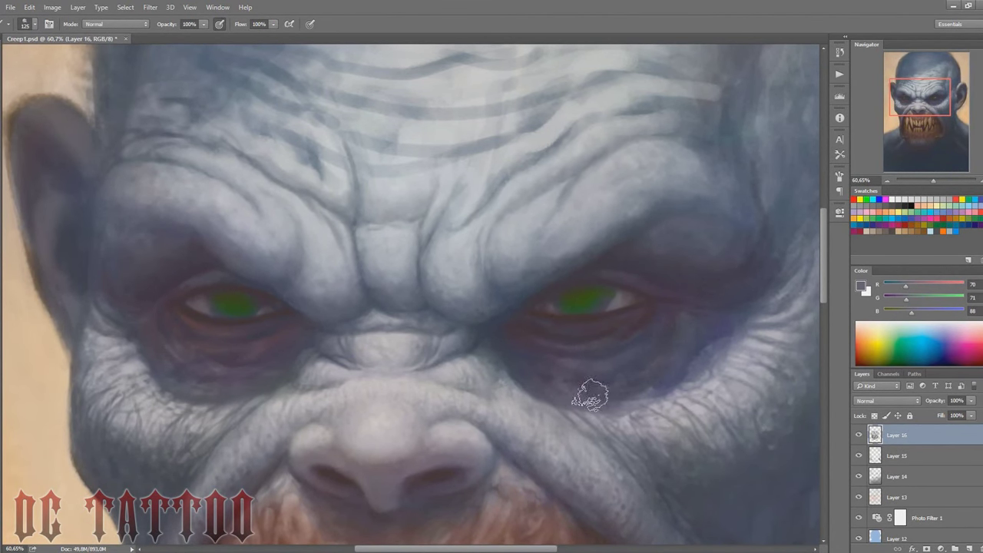
key("bracketleft")
key("bracketleft")
key("bracketleft")
left_click(212, 273, "alt")
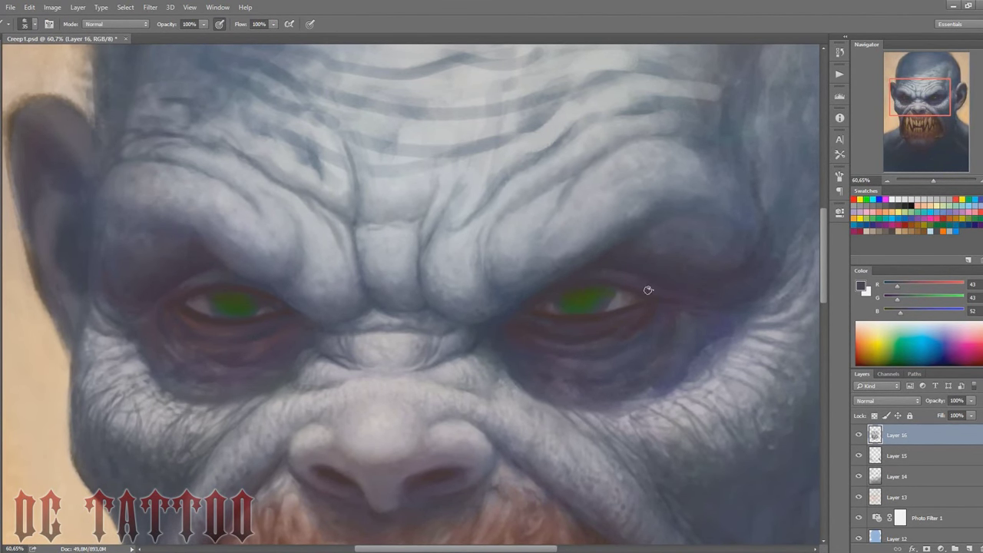
key("bracketright")
key("bracketright")
Shade the left lower eyelid and nose bridge with dark reddish-brown and muted purple.
left_click(178, 292, "alt")
key("bracketleft")
left_click(237, 328, "alt")
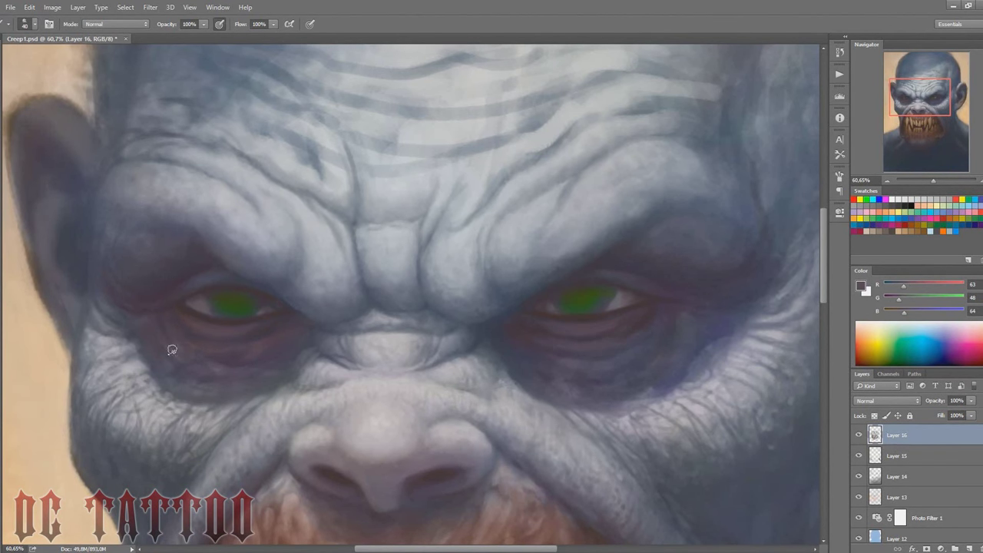
key("bracketleft")
left_click(178, 310, "alt")
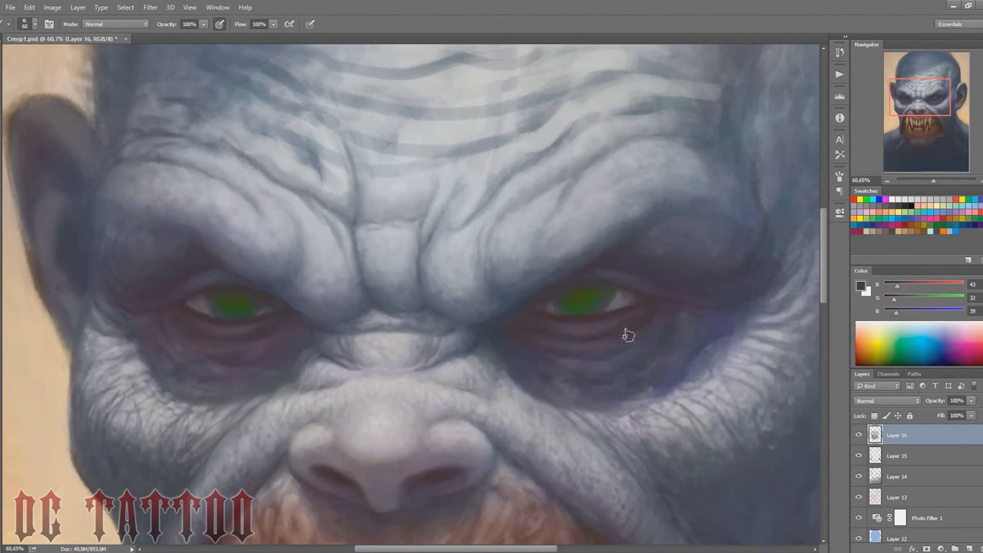
left_click(170, 318, "alt")
key("bracketleft")
left_click(200, 361, "alt")
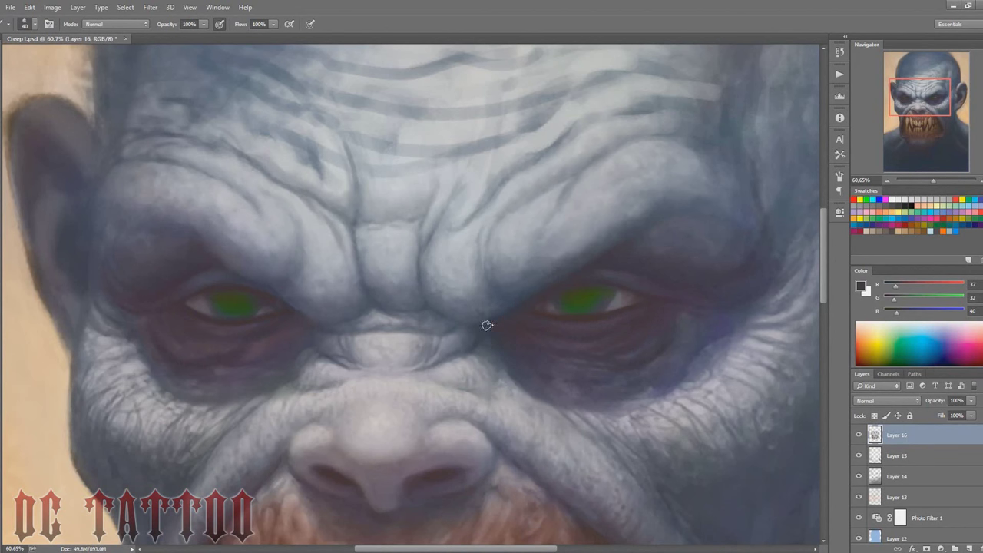
key("bracketright")
key("bracketright")
Darken around the right eye and both brows with dark red, purple and grey tones.
left_click(532, 351, "alt")
key("bracketright")
key("bracketright")
key("bracketright")
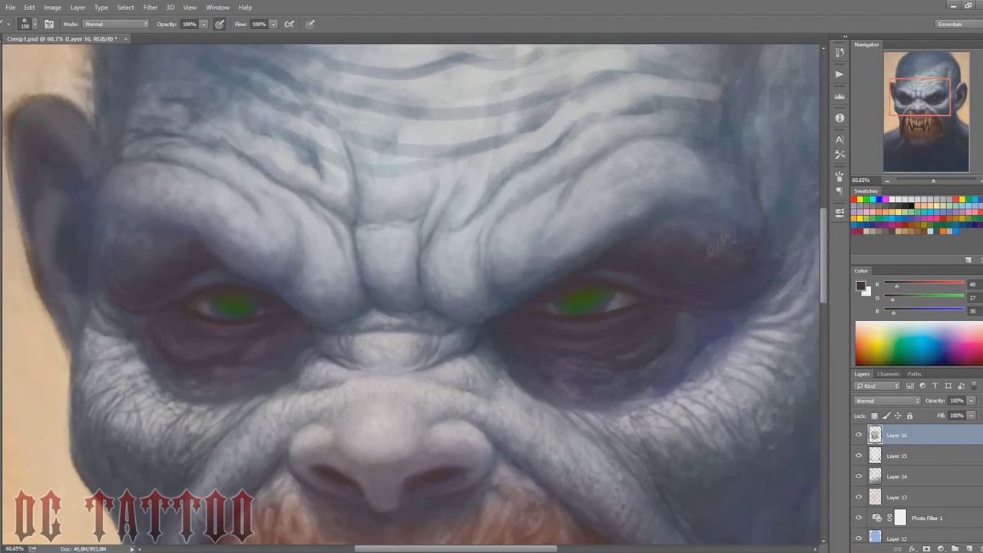
key("bracketleft")
key("bracketleft")
key("bracketleft")
key("bracketleft")
key("bracketleft")
key("bracketleft")
left_click(552, 298, "alt")
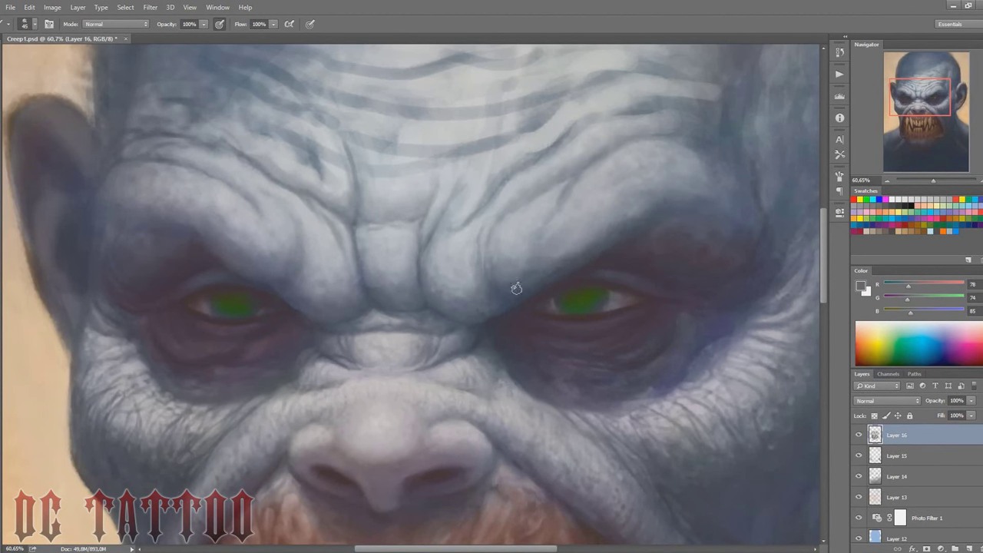
left_click(261, 297, "alt")
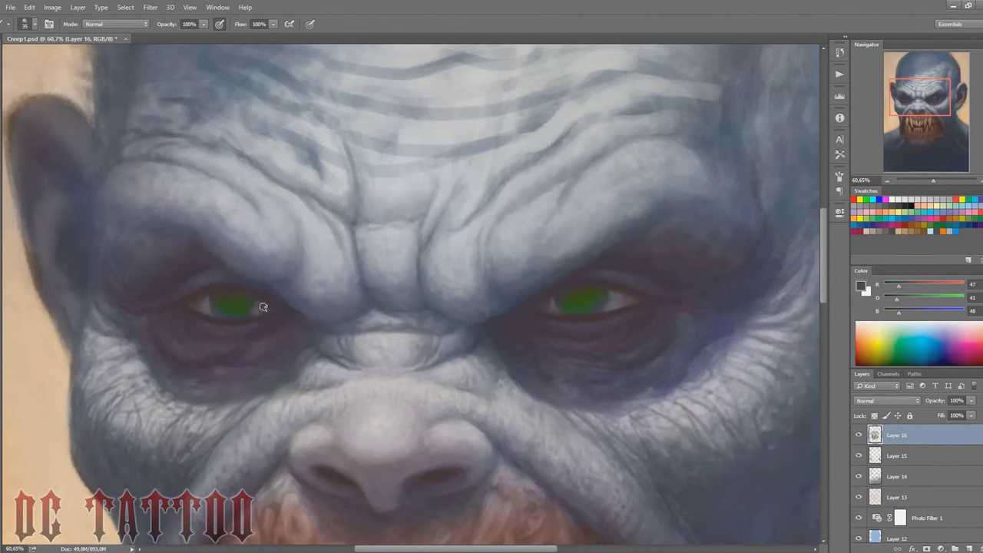
key("bracketright")
key("bracketright")
key("bracketright")
left_click(154, 232, "alt")
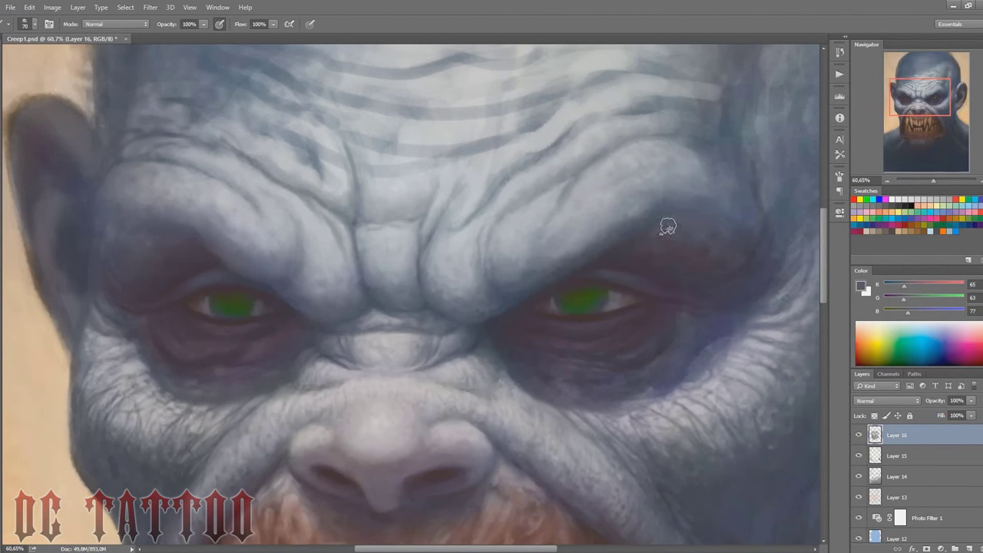
left_click(716, 226, "alt")
key("bracketleft")
key("bracketleft")
key("bracketleft")
Deepen the right socket with near-black, then add empty Layer 17 above Layer 16.
left_click(758, 231, "alt")
key("bracketleft")
key("bracketleft")
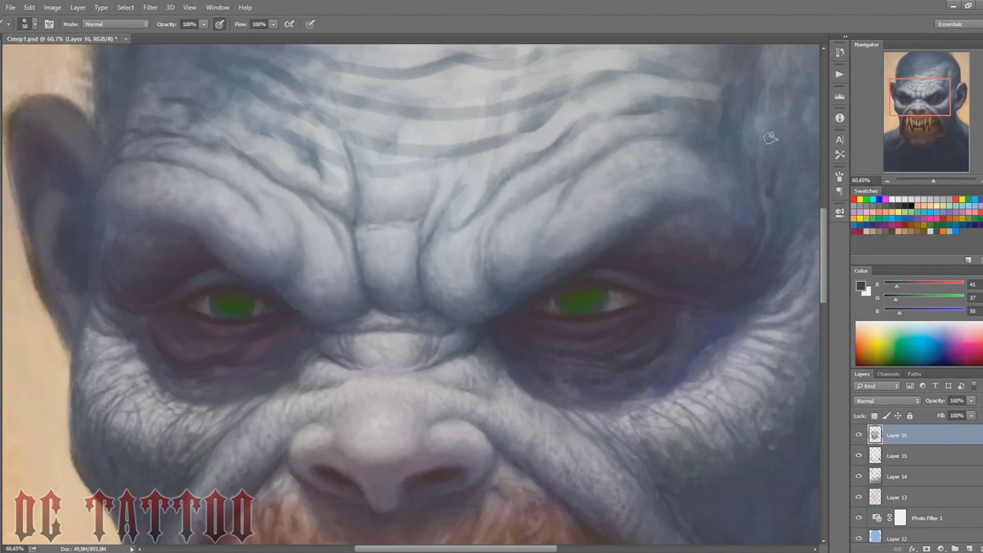
key("bracketleft")
key("bracketleft")
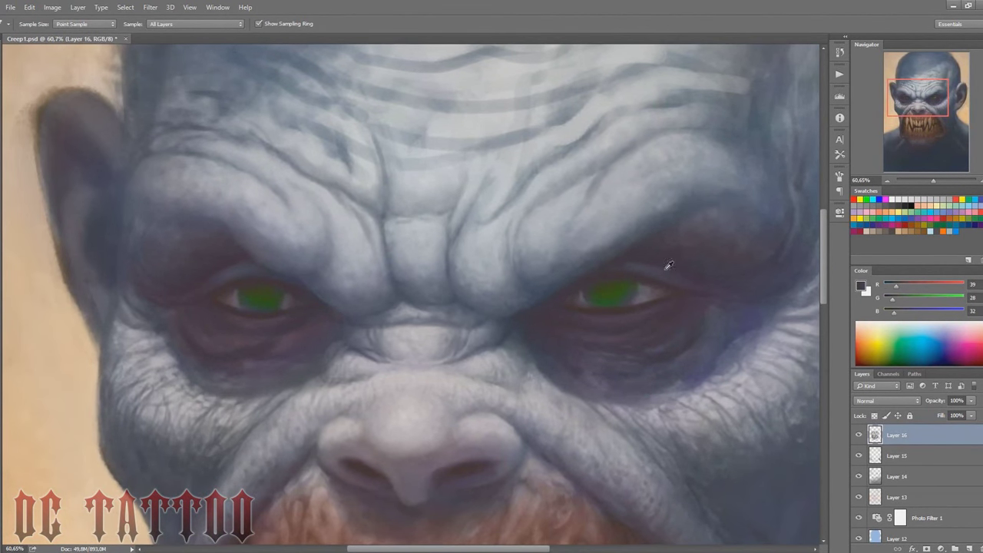
left_click(668, 265, "alt")
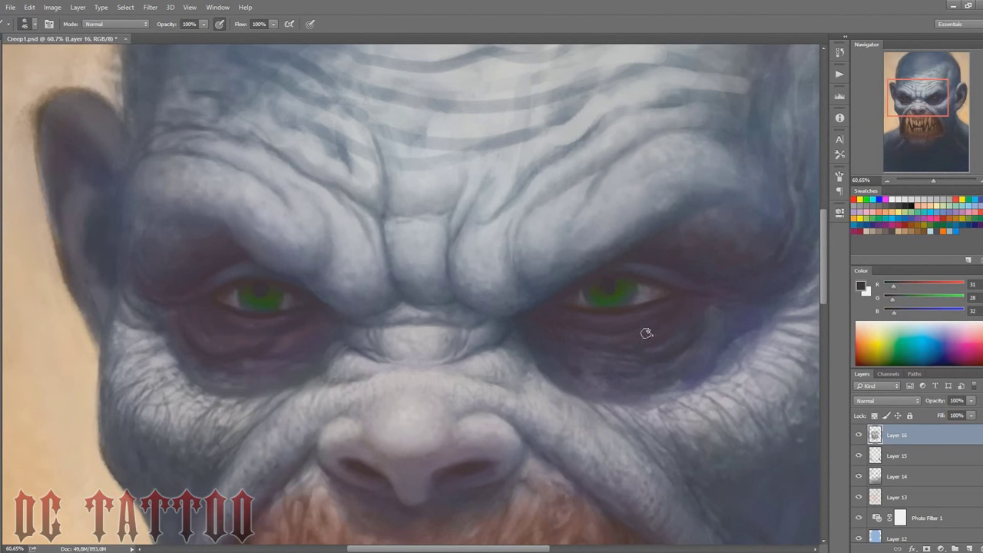
key("ctrl+shift+alt+n")
left_click(708, 358, "alt")
On Layer 17, paint dark purple-grey and near-black shadows over both upper lids and brows.
key("bracketleft")
key("bracketleft")
key("bracketleft")
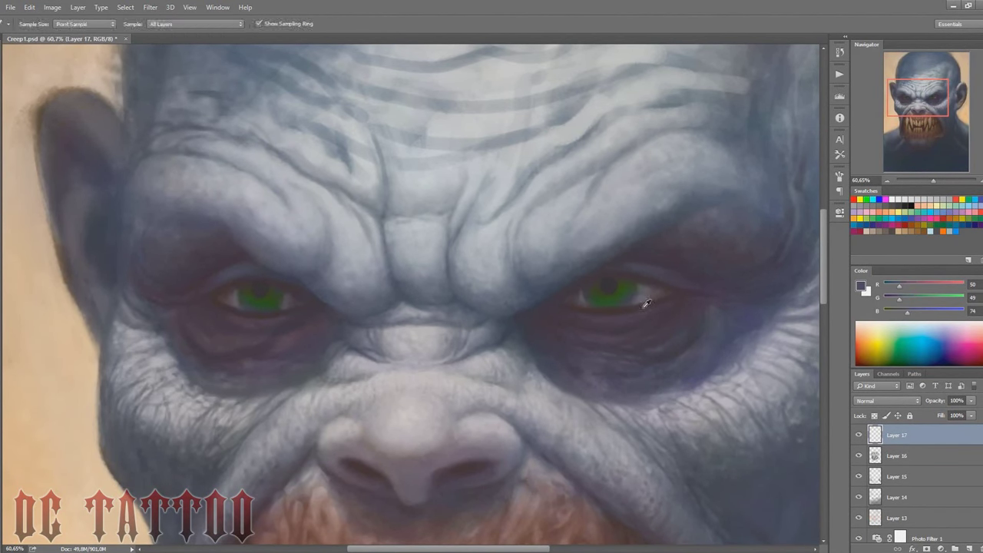
left_click(662, 384, "alt")
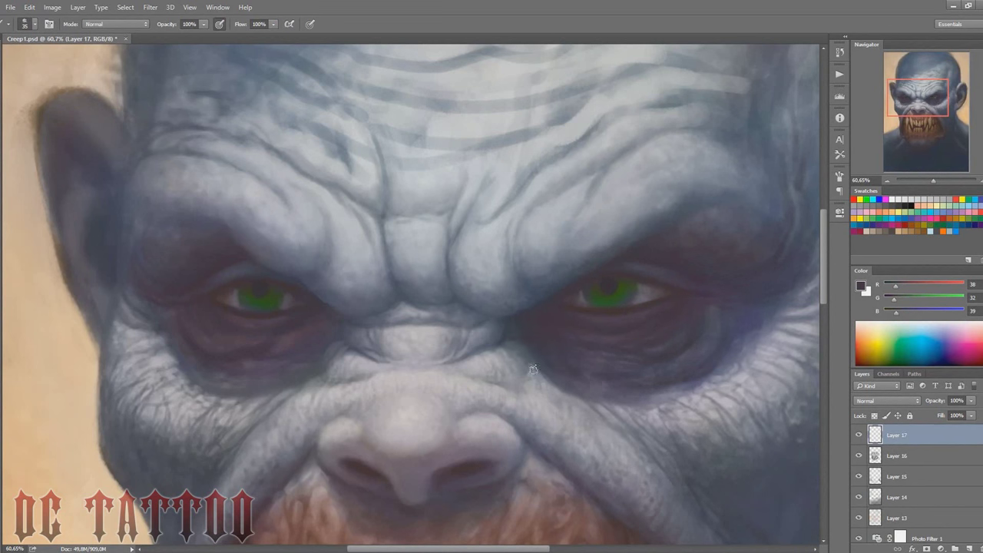
key("bracketright")
key("bracketleft")
left_click(618, 313, "alt")
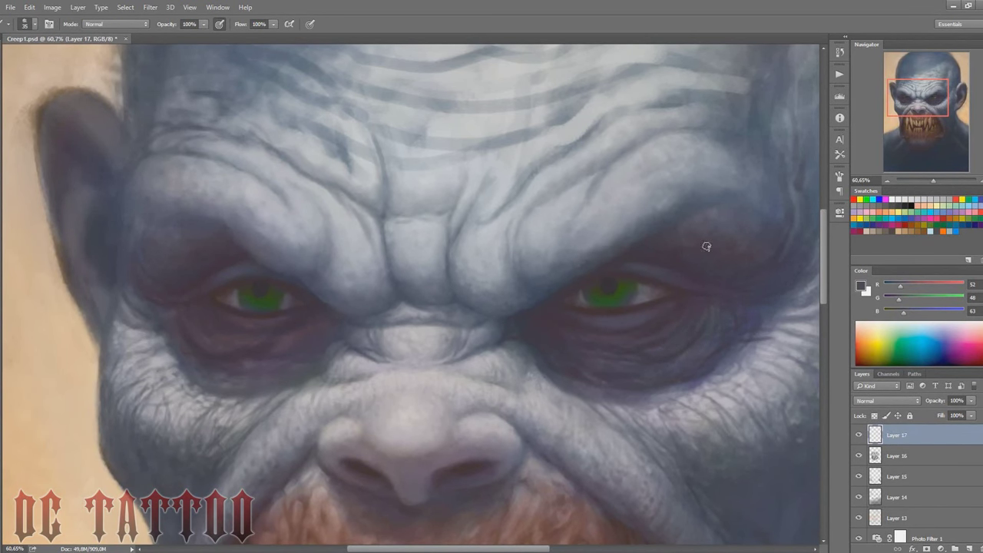
key("bracketright")
key("bracketright")
key("bracketright")
left_click(621, 261, "alt")
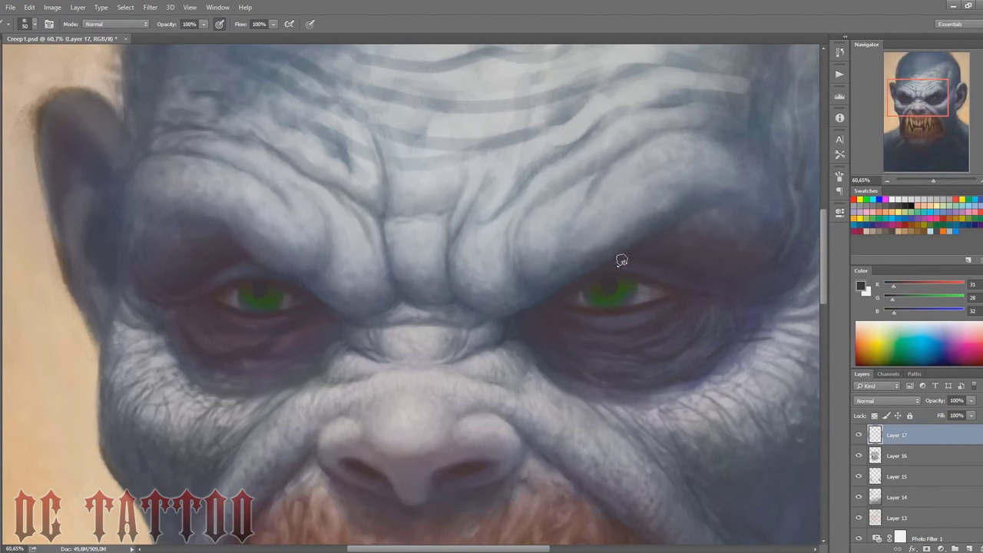
key("bracketleft")
key("bracketleft")
key("bracketright")
left_click(235, 313, "alt")
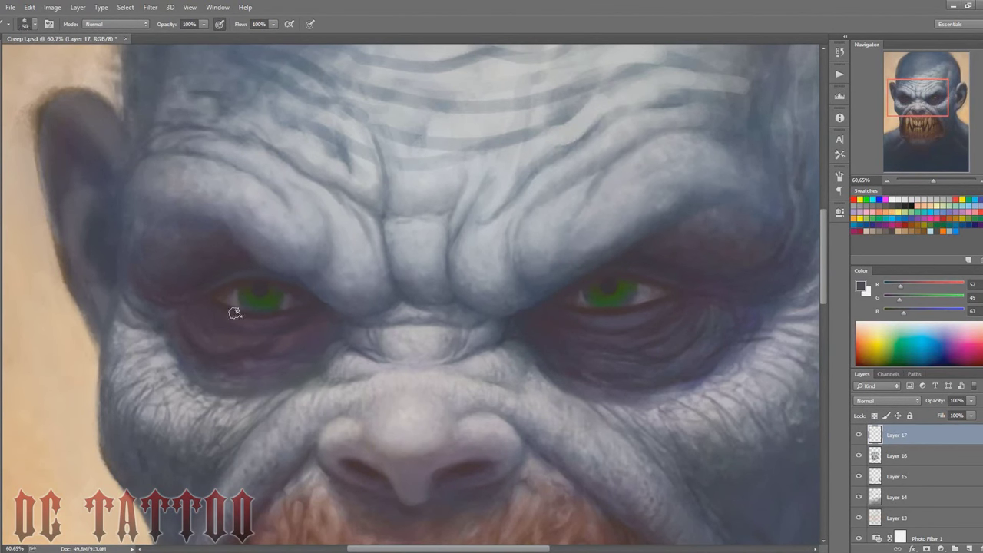
key("bracketright")
left_click(315, 299, "alt")
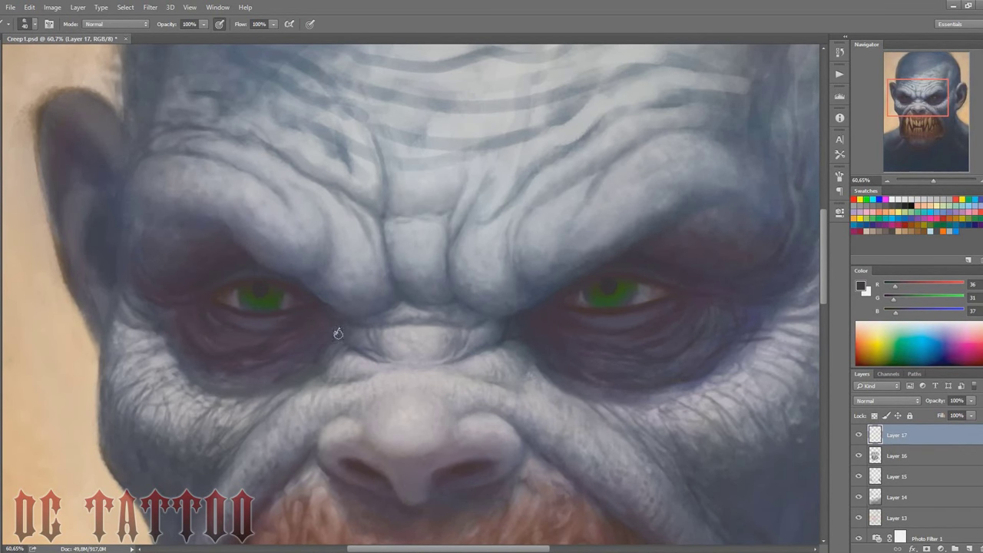
Stroke a dark shadow under the left eye, then pick darker tones around the right eye.
left_click_drag(251, 381, 213, 385)
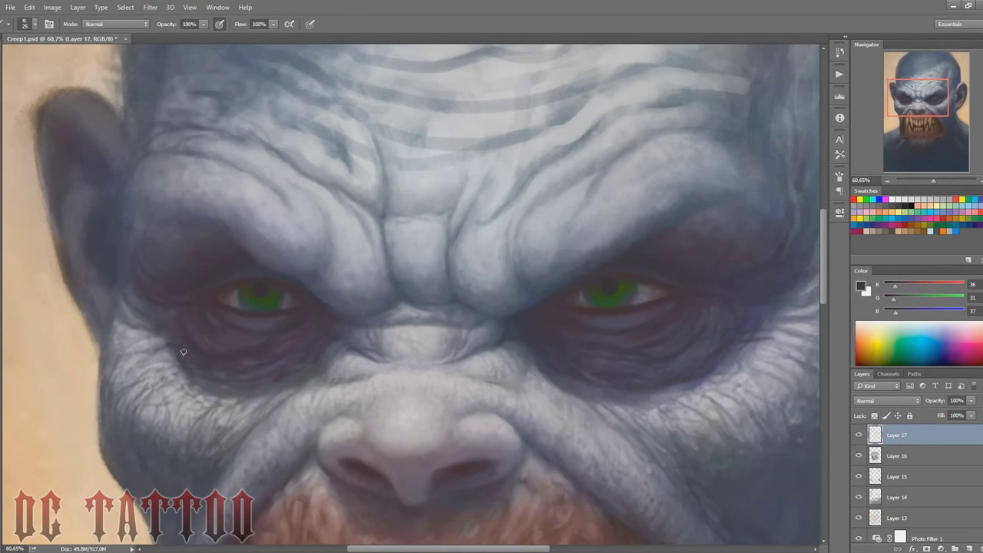
left_click(288, 328, "alt")
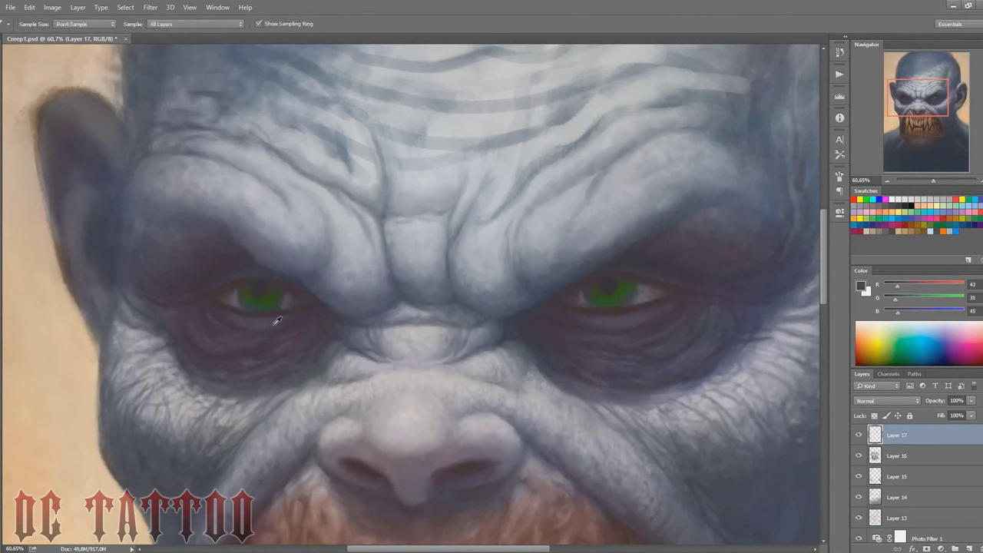
left_click(581, 324, "alt")
key("bracketleft")
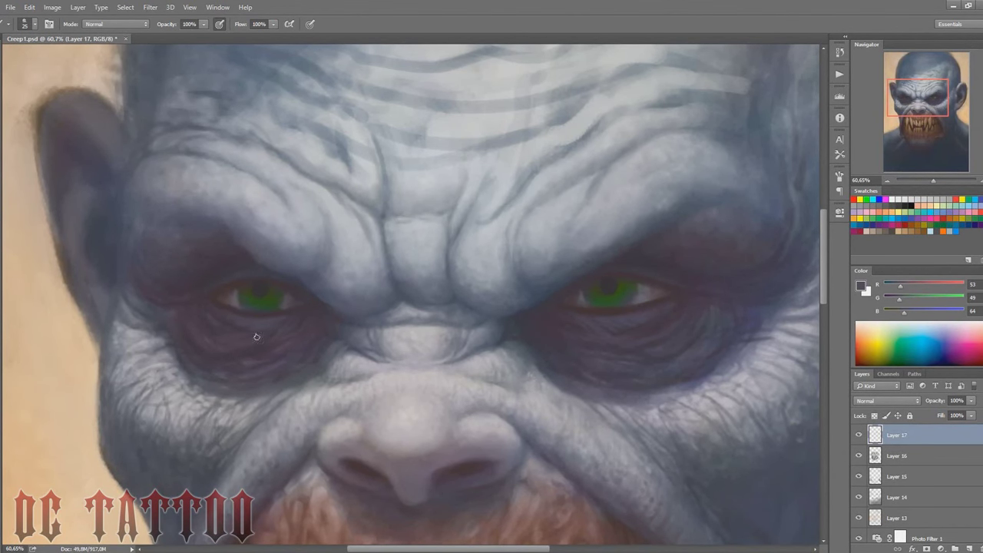
key("bracketleft")
left_click(658, 301, "alt")
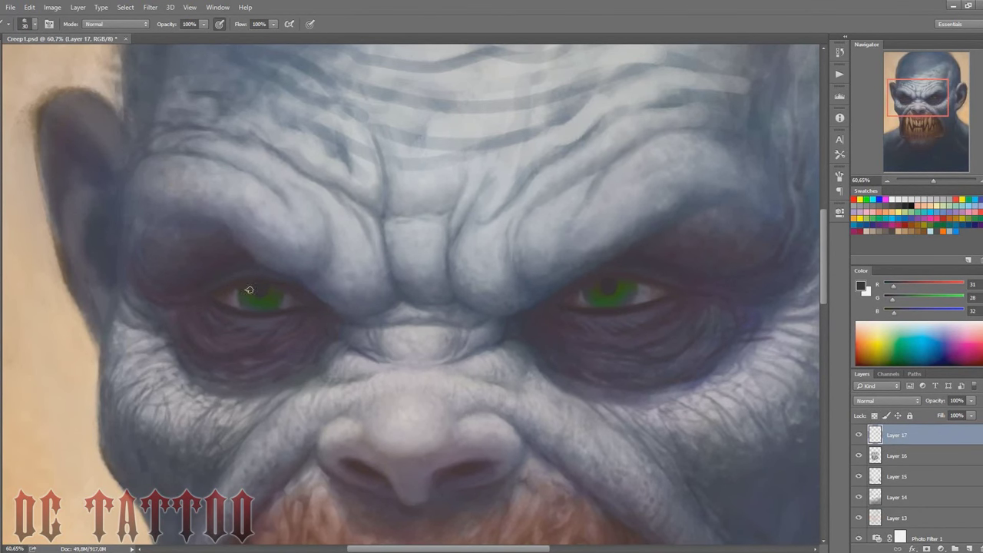
key("bracketright")
key("bracketright")
key("bracketright")
left_click(576, 293, "alt")
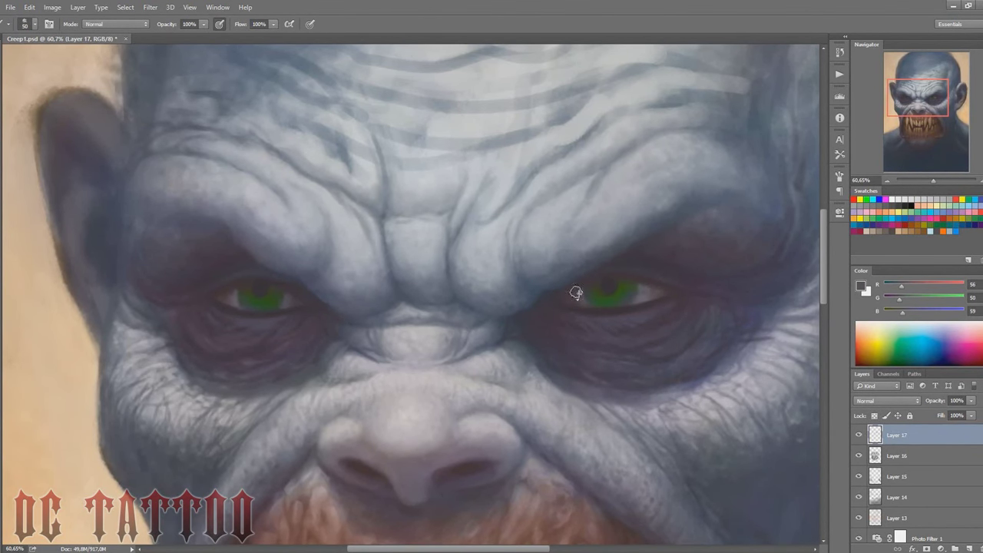
key("bracketleft")
key("bracketleft")
key("bracketleft")
Shade beneath both eyes, alternating dark bluish shadow and lighter grey skin tones.
left_click(603, 328, "alt")
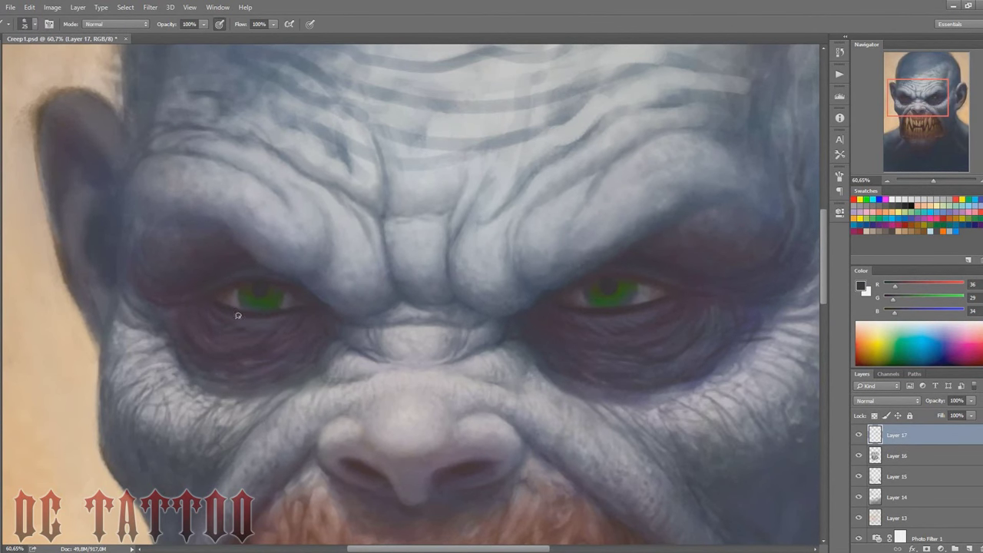
left_click(238, 316, "alt")
key("bracketright")
key("bracketright")
left_click(710, 328, "alt")
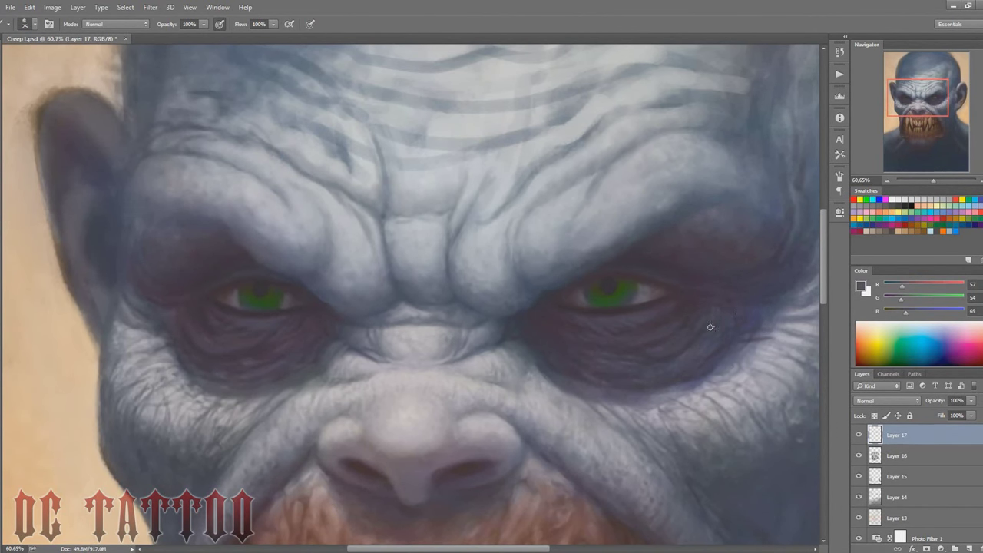
left_click(663, 311, "alt")
key("bracketleft")
key("bracketleft")
key("bracketleft")
left_click(204, 362, "alt")
key("bracketright")
key("bracketright")
key("bracketright")
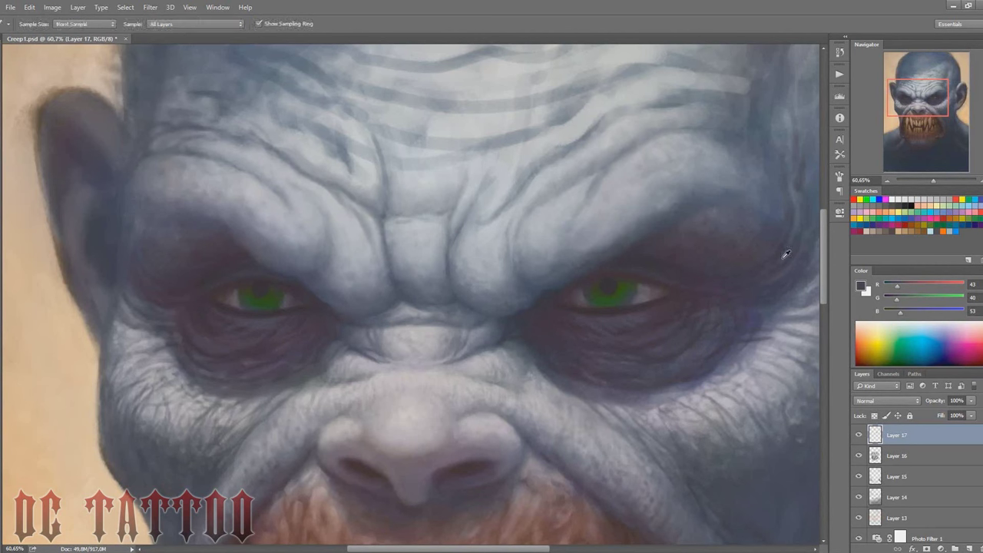
Blend blue-grey shadow from the temple into the area beside the right eye.
left_click(777, 251, "alt")
left_click(797, 267, "alt")
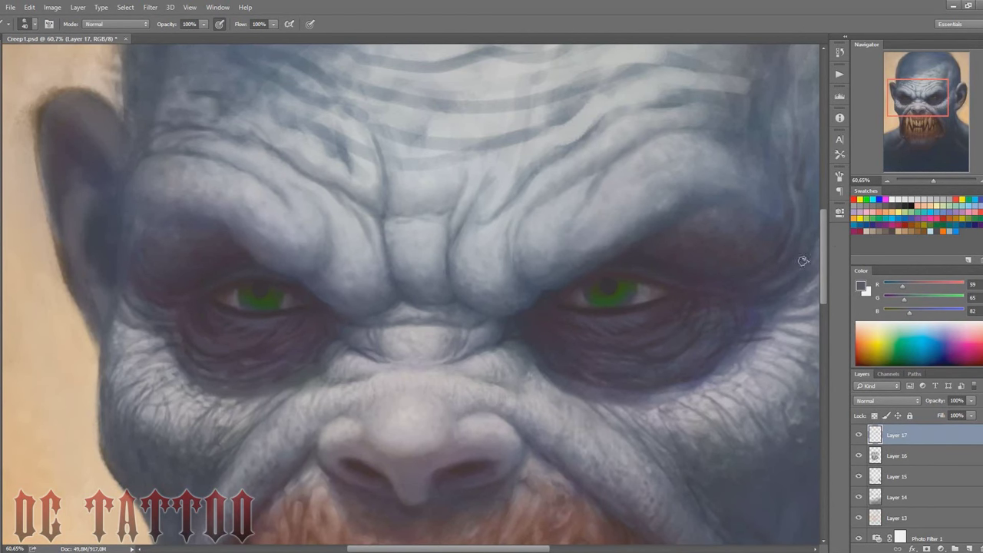
key("bracketright")
left_click(748, 278, "alt")
key("bracketright")
key("bracketright")
key("bracketright")
left_click(153, 277, "alt")
key("bracketleft")
key("bracketleft")
key("bracketleft")
key("bracketleft")
key("bracketleft")
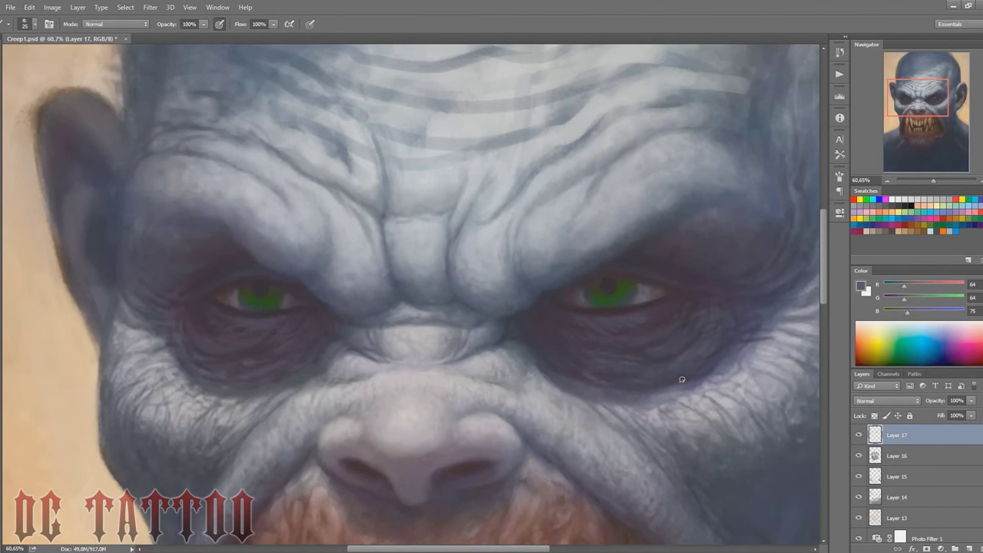
Soften below the left eye with pale grey and a less red light skin tone.
key("bracketright")
key("bracketright")
key("bracketright")
left_click(221, 384, "alt")
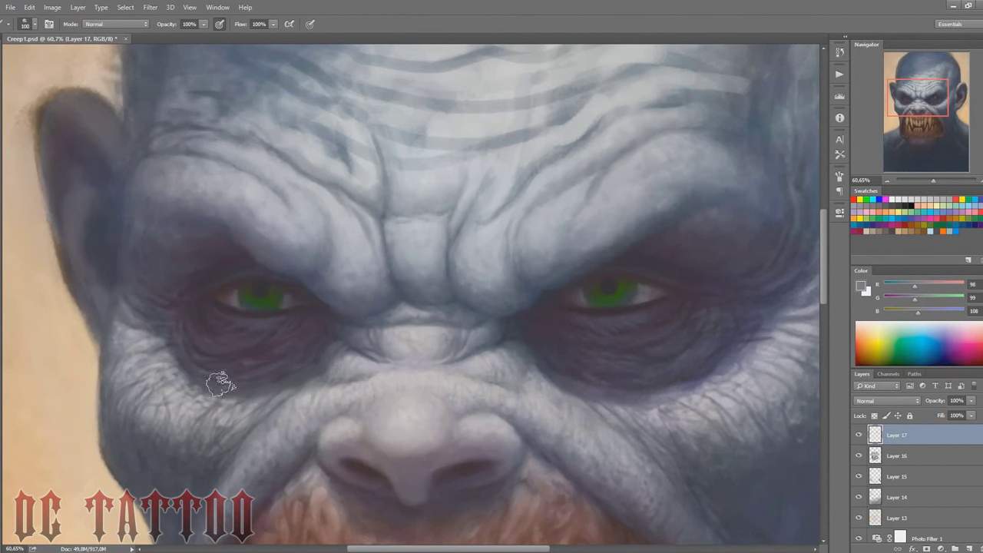
key("bracketleft")
key("bracketleft")
key("bracketleft")
left_click(566, 249, "alt")
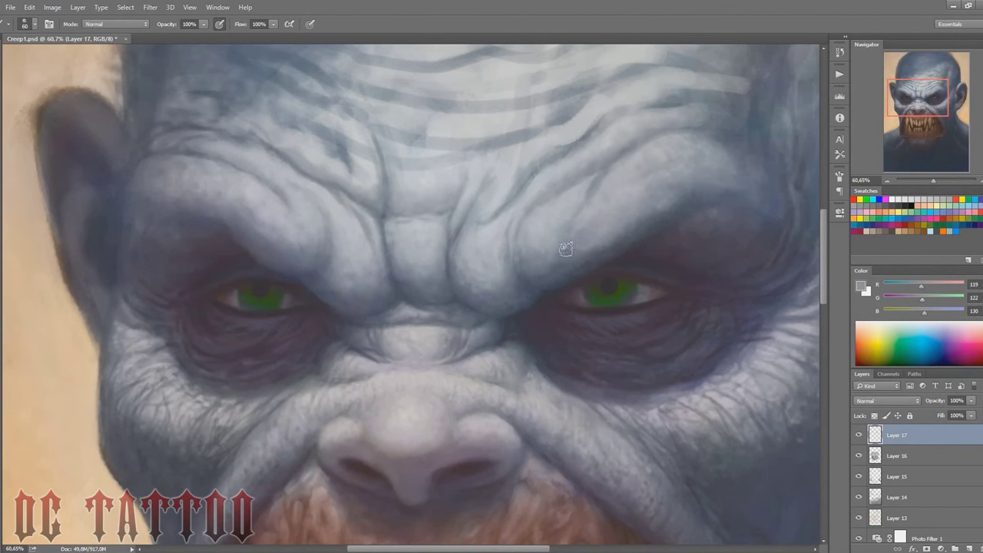
left_click(212, 415, "alt")
left_click_drag(935, 291, 933, 290)
key("bracketright")
key("bracketright")
key("bracketright")
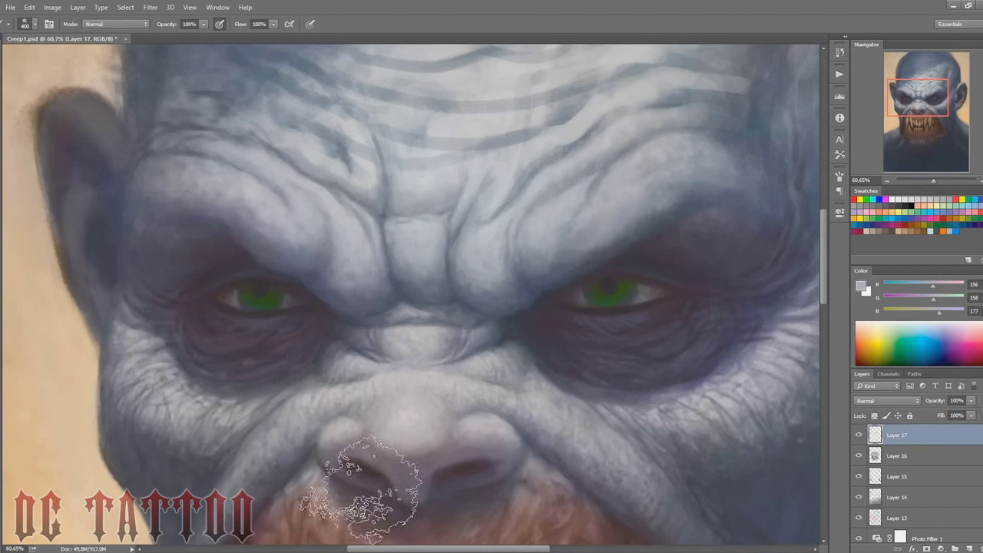
left_click_drag(906, 102, 935, 110)
Paint fine blue-grey cheek wrinkles and a dark reddish shadow beside the mouth.
key("bracketleft")
key("bracketleft")
key("bracketleft")
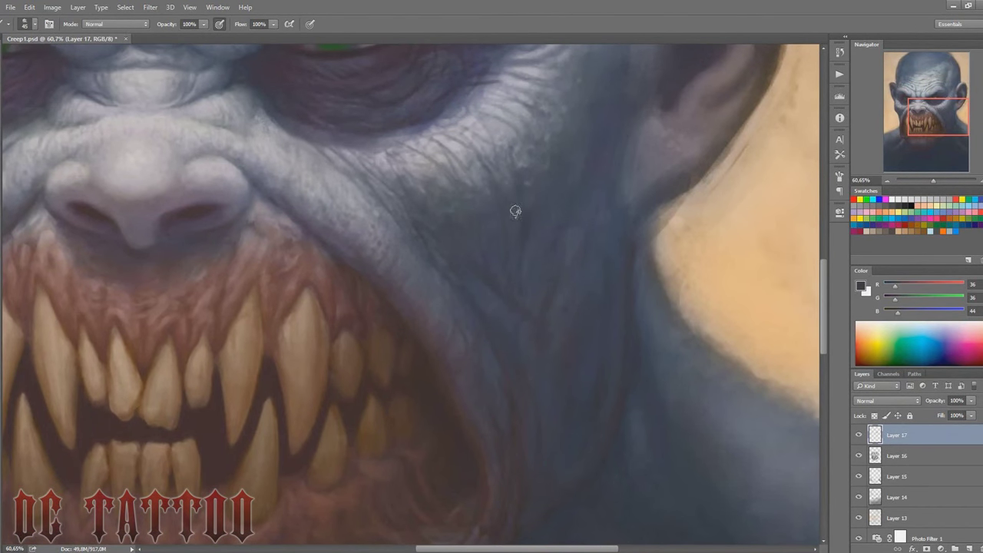
left_click(556, 220, "alt")
key("bracketleft")
key("bracketleft")
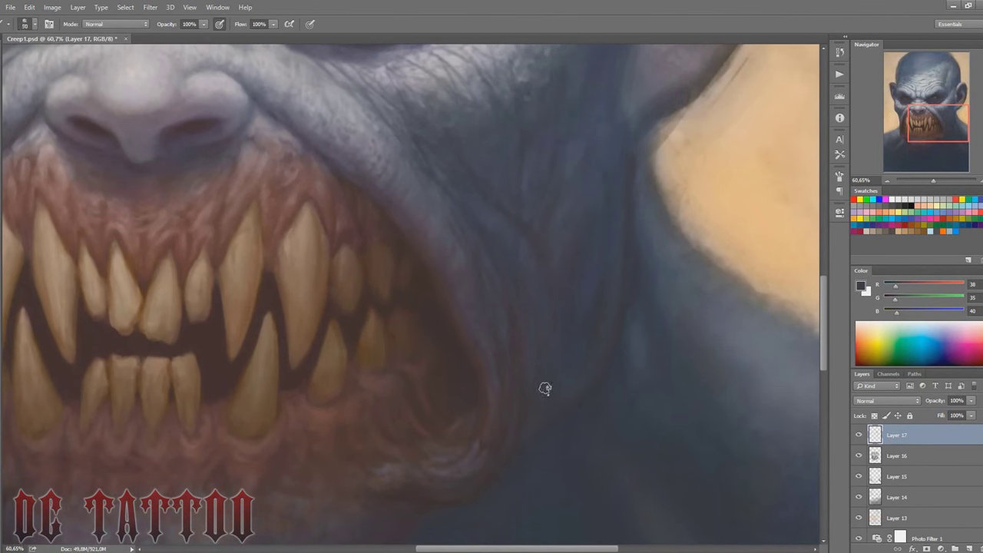
scroll(545, 384, "down", 3)
left_click(502, 226, "alt")
key("bracketleft")
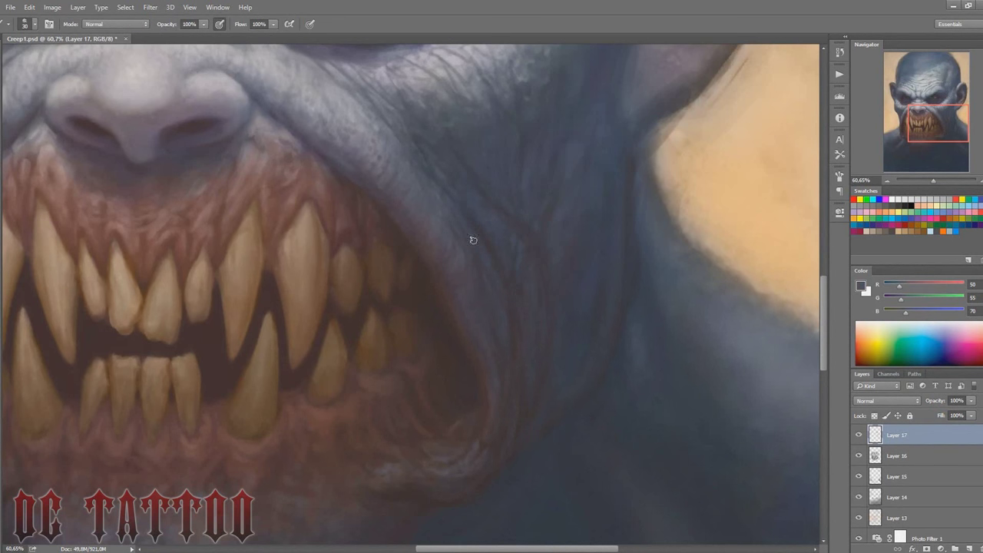
left_click(549, 285, "alt")
key("bracketleft")
left_click(522, 229, "alt")
key("bracketleft")
left_click(515, 314, "alt")
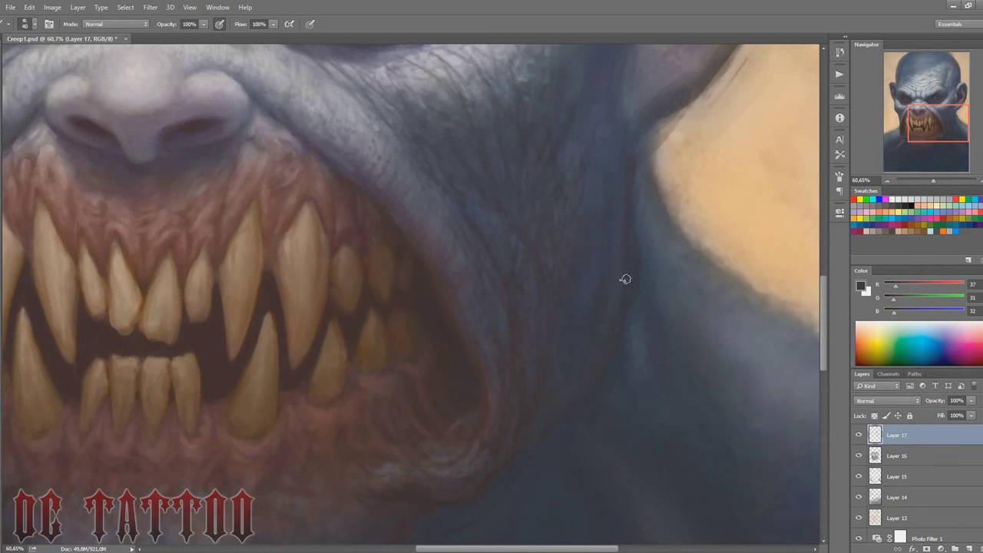
Add dark blue-grey shading higher up on the cheek.
scroll(566, 208, "up", 2)
key("bracketright")
key("bracketright")
key("bracketright")
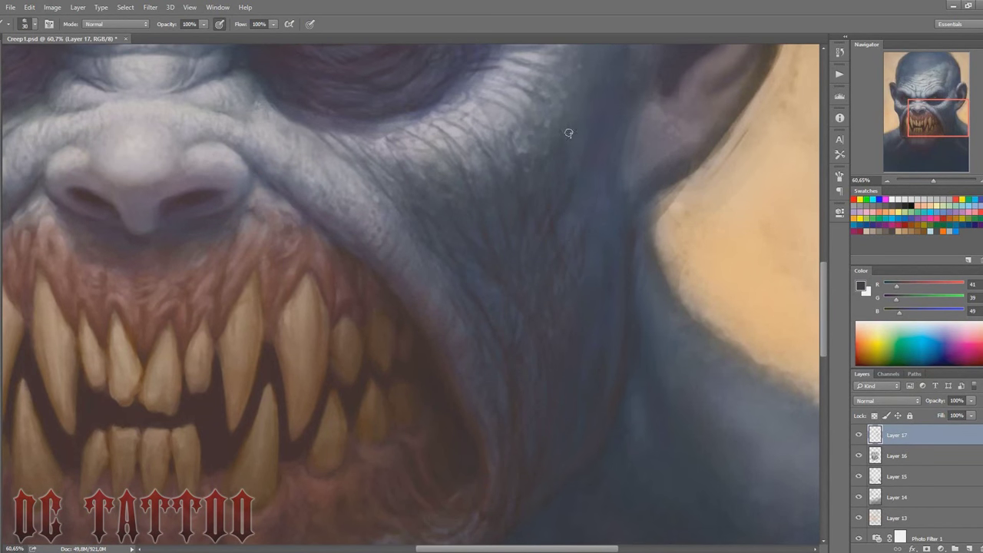
scroll(566, 208, "up", 4)
left_click(552, 210, "alt")
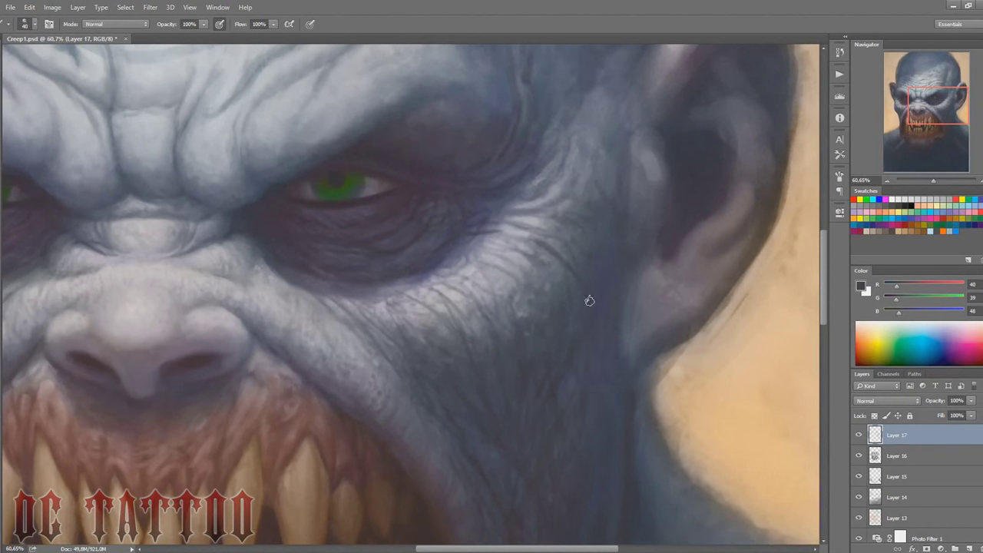
scroll(627, 398, "down", 4)
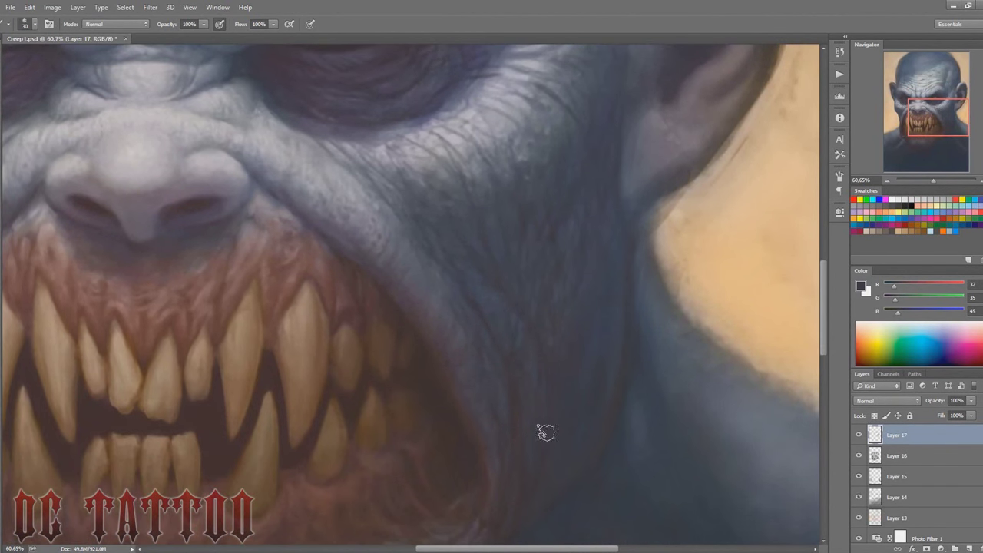
key("bracketleft")
key("bracketleft")
Darken the jawline and neck with dark blue jaw shadows using a larger brush.
left_click(617, 318, "alt")
left_click(615, 345, "alt")
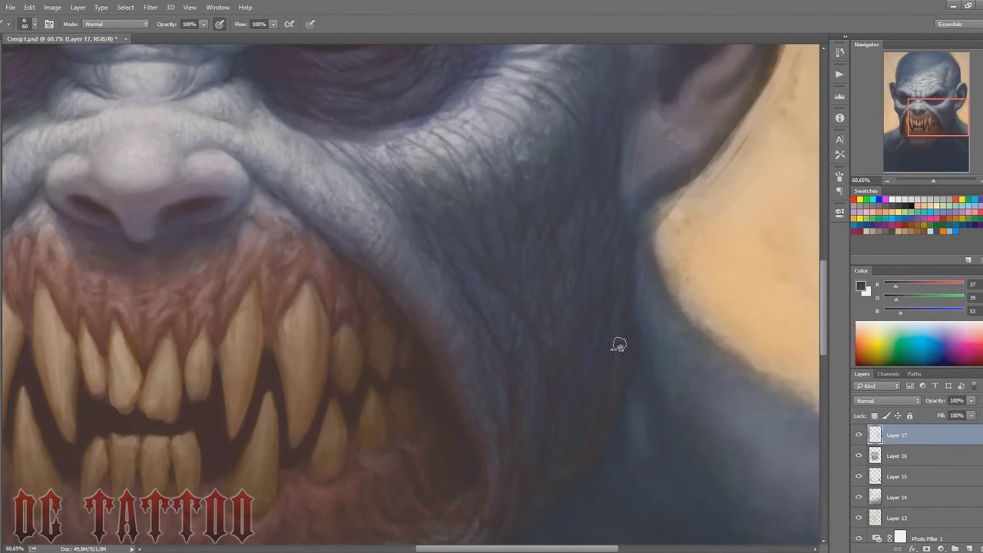
key("bracketright")
key("bracketright")
key("bracketright")
left_click(658, 395, "alt")
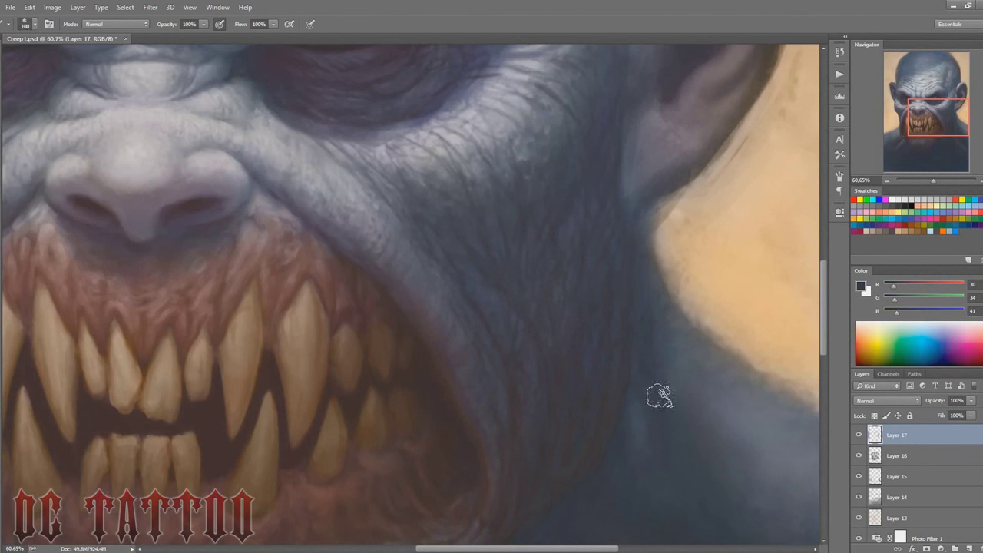
key("bracketright")
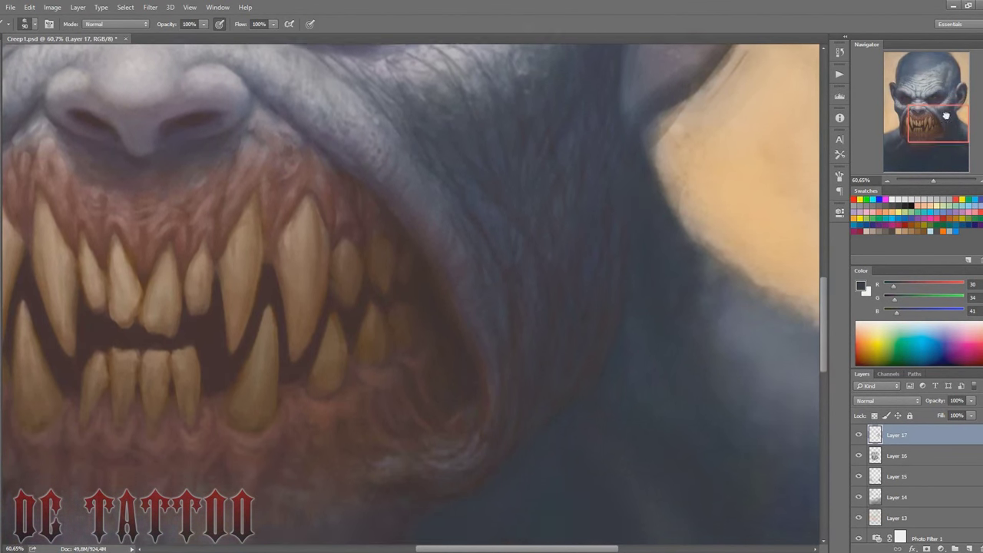
left_click_drag(647, 279, 654, 208)
left_click(653, 208, "alt")
key("bracketright")
key("bracketleft")
key("bracketleft")
key("bracketleft")
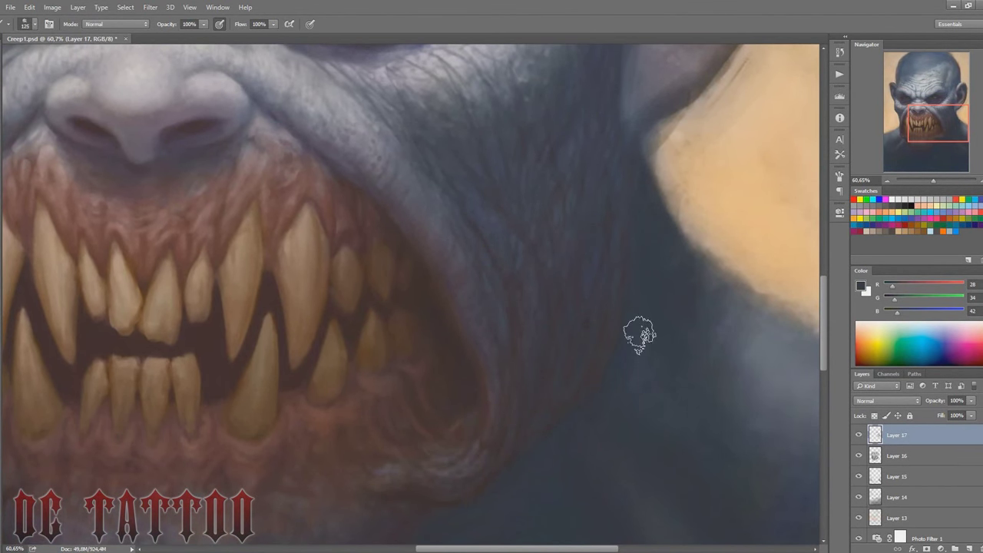
left_click_drag(645, 215, 653, 333)
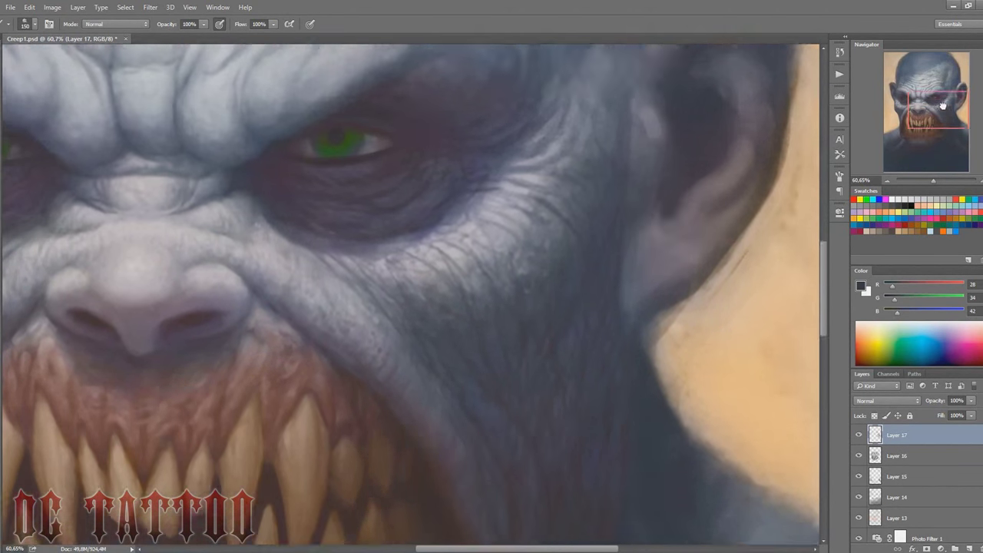
Shade around the lower ear with mid-grey and dark jaw-shadow tones.
left_click(654, 333, "alt")
key("bracketleft")
key("bracketleft")
key("bracketleft")
key("bracketright")
key("bracketright")
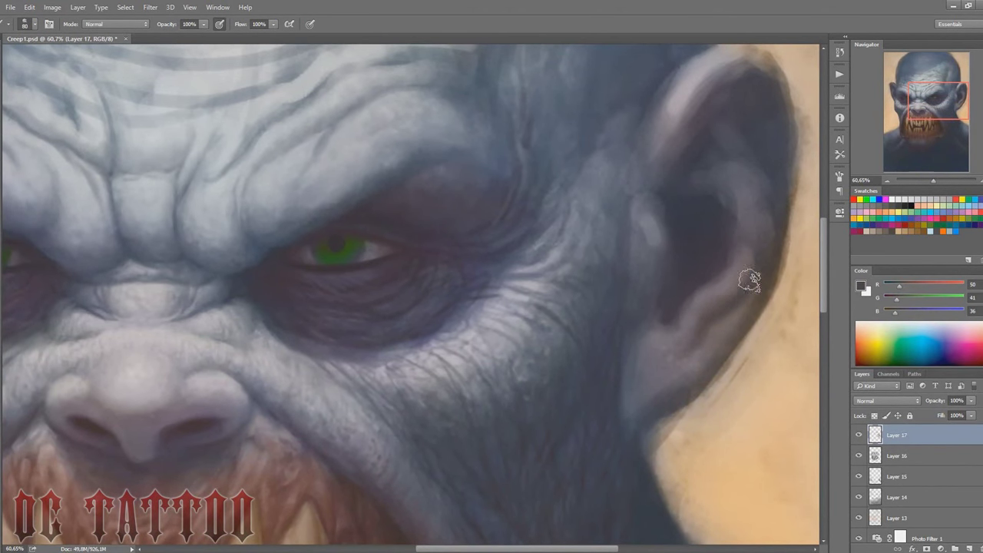
left_click(752, 282, "alt")
left_click(651, 361, "alt")
key("bracketleft")
key("bracketleft")
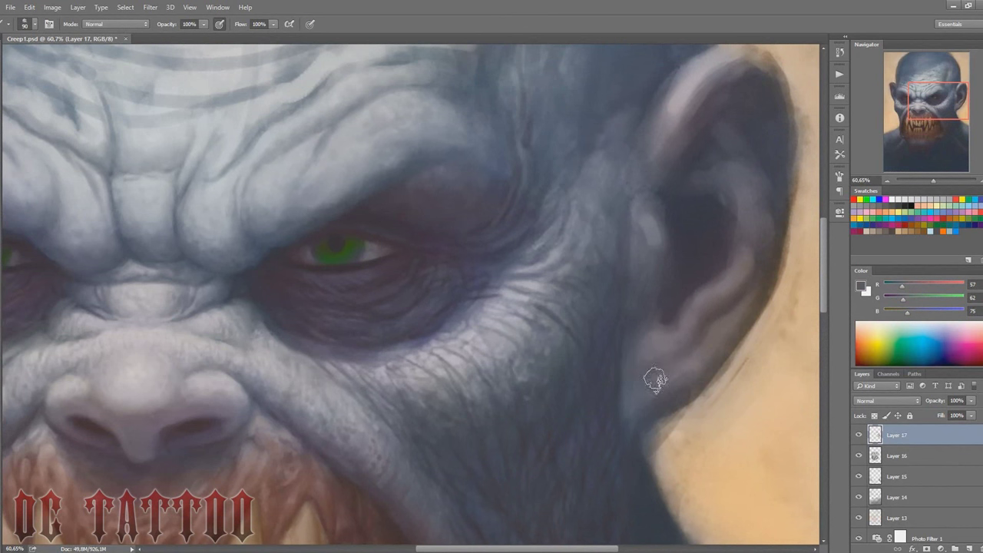
left_click(633, 434, "alt")
Shade the earlobe grey and paint tan background over the grey below it.
left_click(661, 390, "alt")
key("bracketright")
key("bracketright")
key("bracketright")
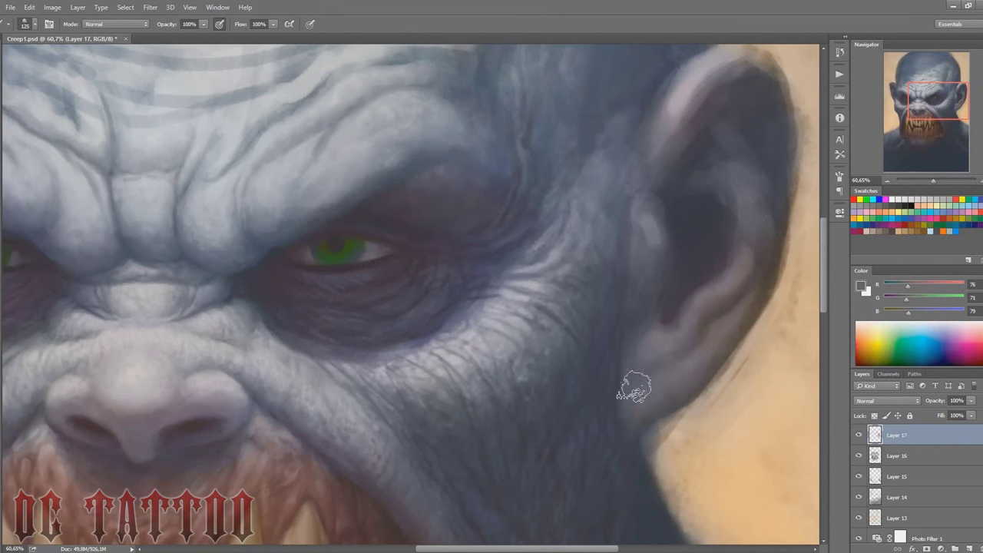
left_click(638, 384, "alt")
left_click(669, 439, "alt")
key("bracketright")
key("bracketright")
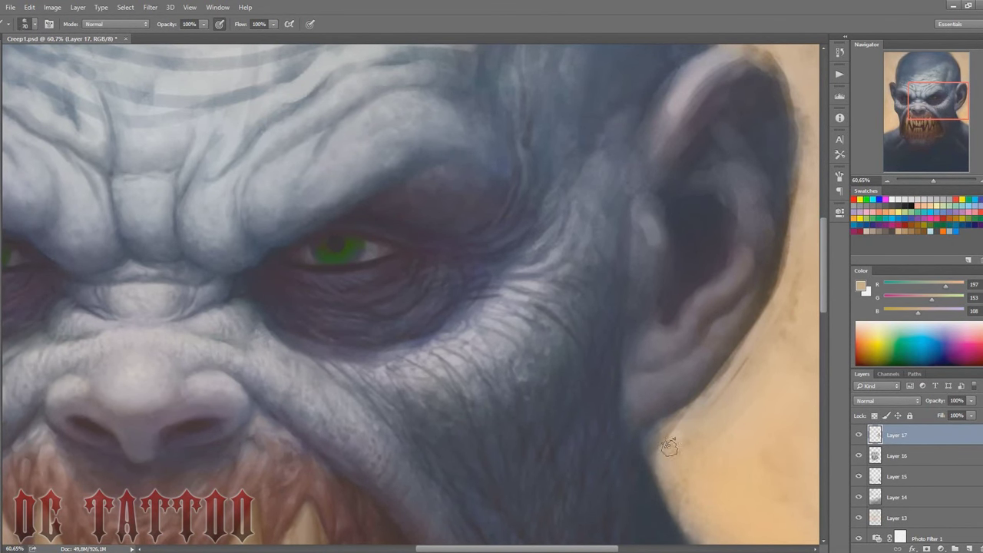
mouse_move(669, 439)
left_mouse_down()
mouse_move(699, 410)
mouse_move(657, 461)
left_mouse_up()
key("bracketleft")
key("bracketleft")
key("bracketleft")
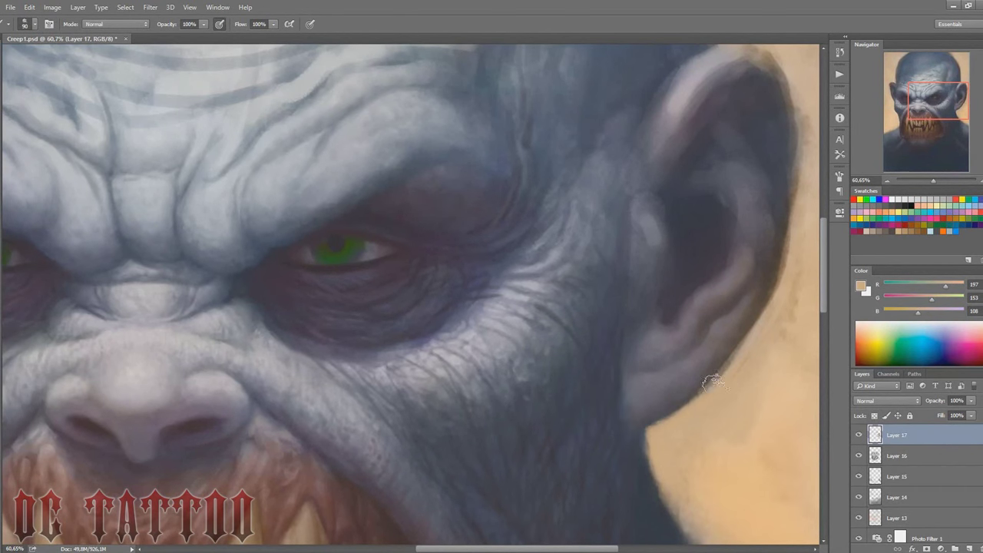
Darken the inner ear fold with purple-grey and near-black tones.
scroll(737, 338, "up", 2)
key("bracketleft")
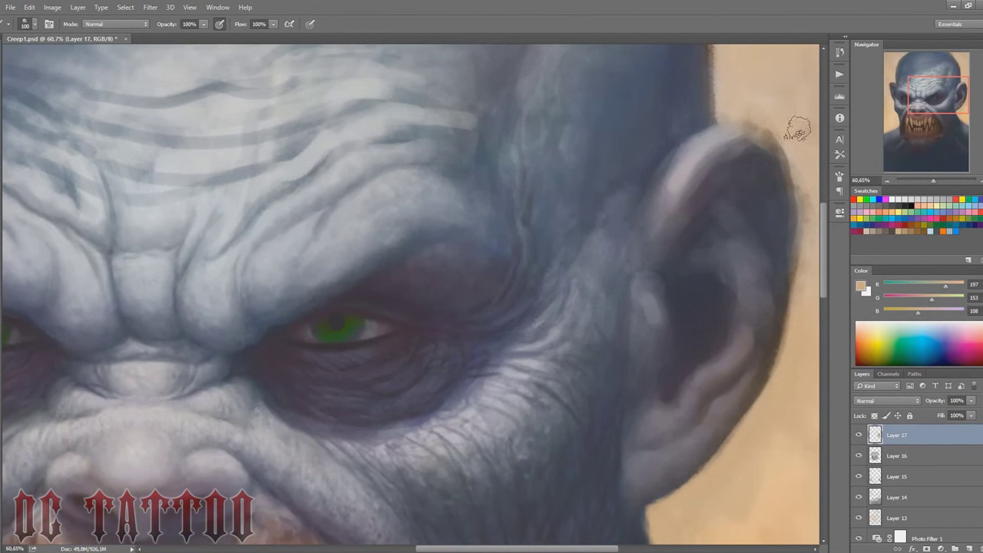
left_click(773, 115, "alt")
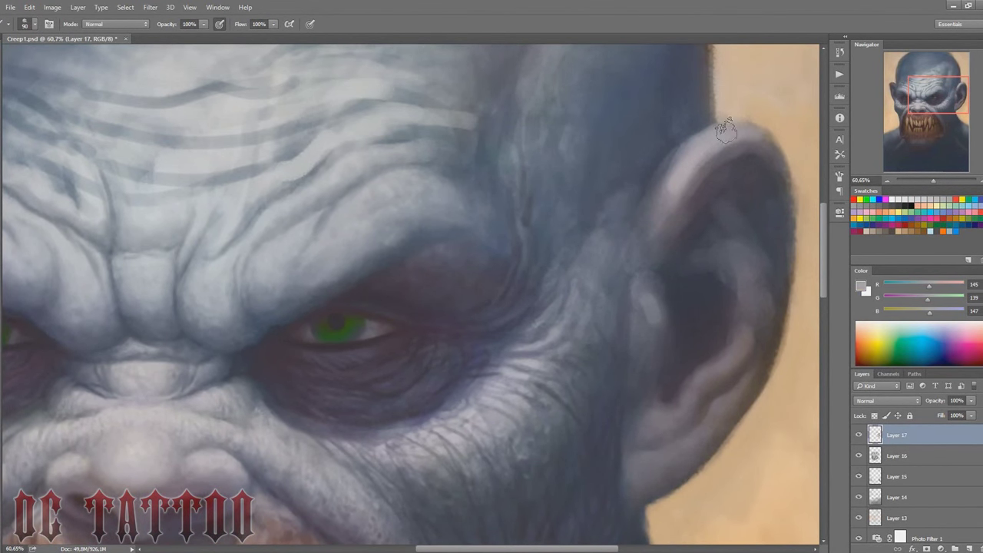
left_click(674, 166, "alt")
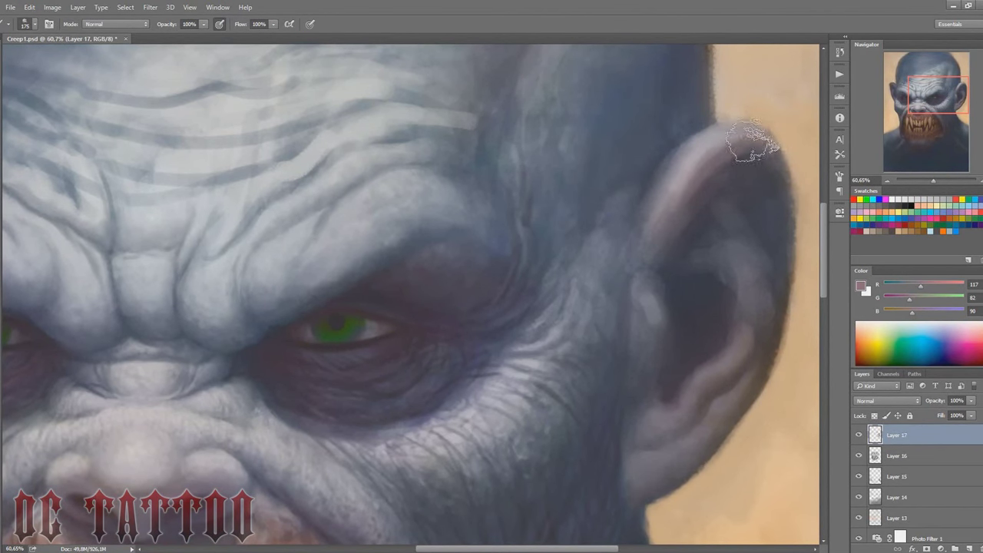
left_click(742, 268, "alt")
key("bracketleft")
key("bracketleft")
key("bracketleft")
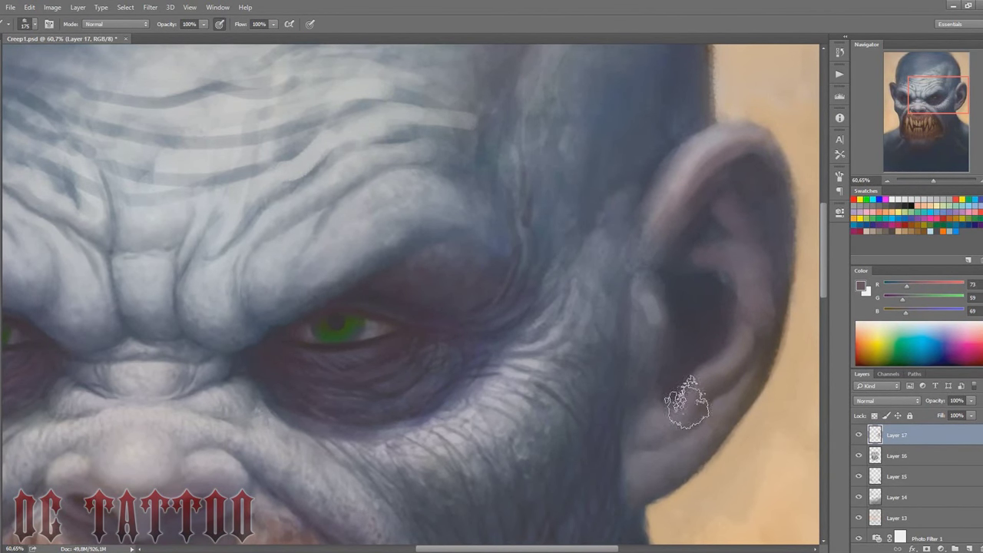
left_click(694, 285, "alt")
key("bracketleft")
key("bracketleft")
key("bracketleft")
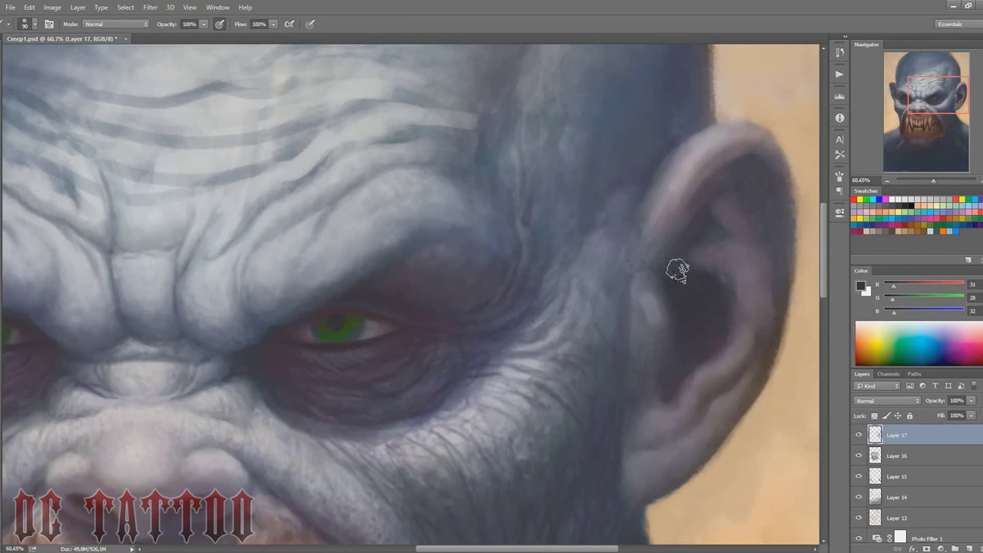
left_click(660, 261, "alt")
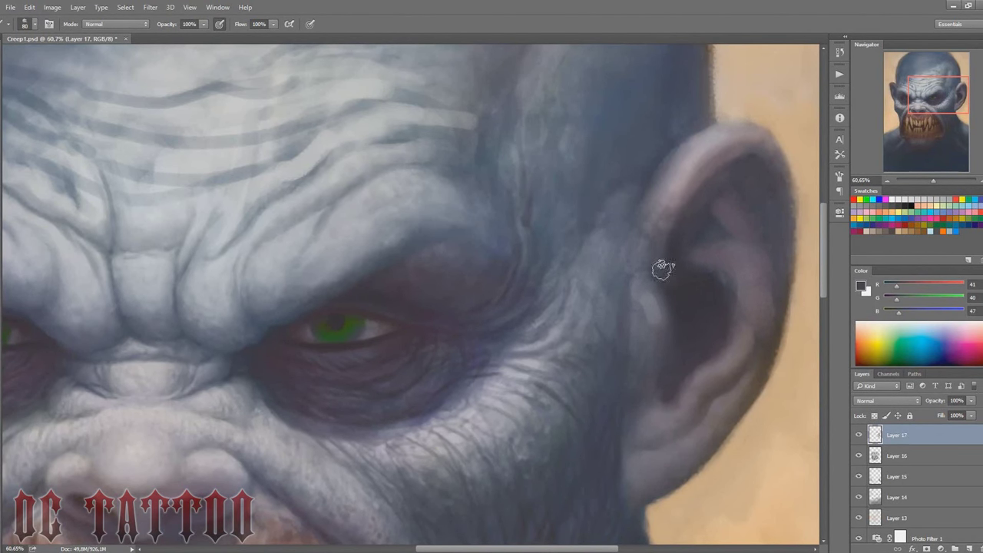
Paint dark shadow into the ear's inner bowl, blending with mid blue-grey.
key("bracketright")
left_click(657, 299, "alt")
key("bracketleft")
key("bracketleft")
key("bracketleft")
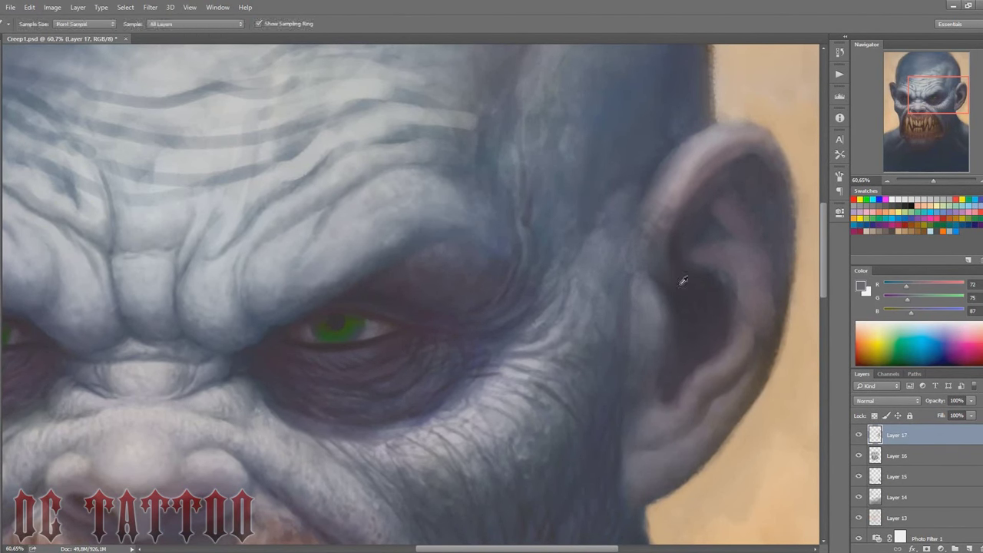
left_click(673, 366, "alt")
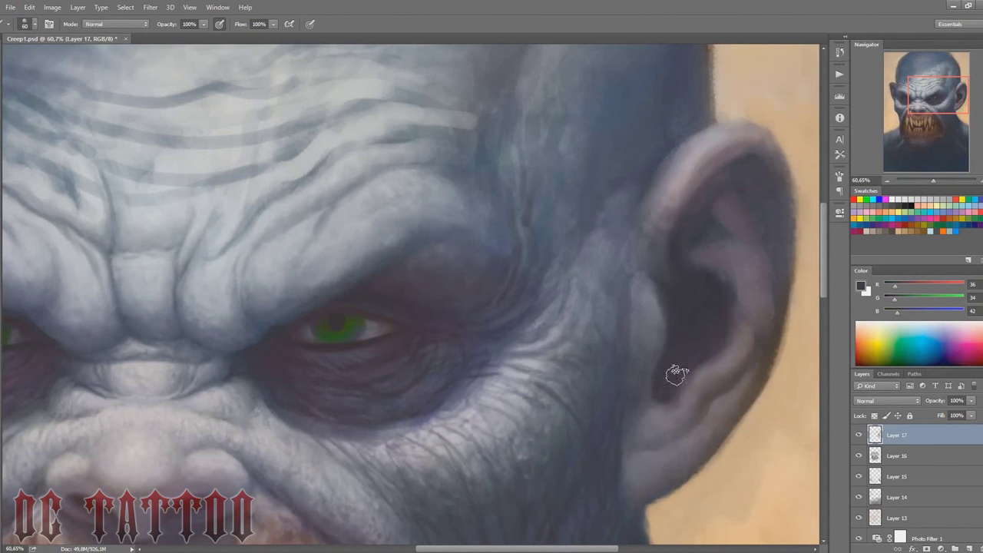
left_click(661, 372, "alt")
key("bracketright")
key("bracketright")
key("bracketright")
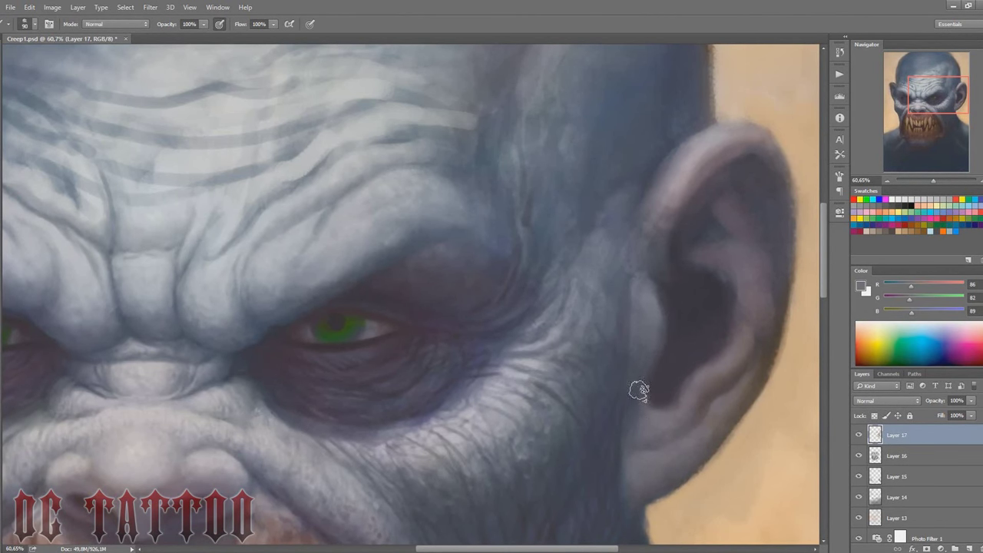
left_click(658, 369, "alt")
key("bracketleft")
key("bracketleft")
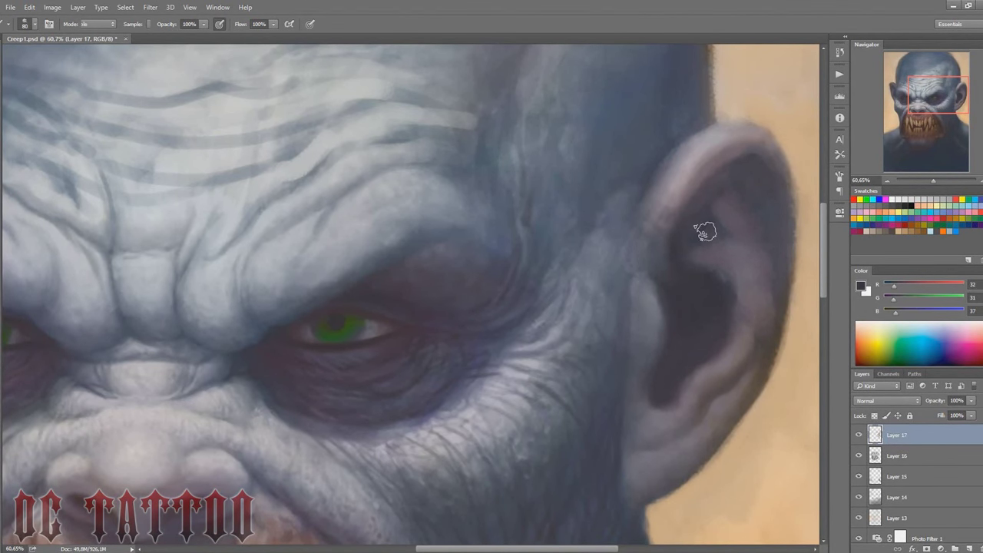
left_click(705, 230, "alt")
Deepen the inner-ear shadow with reddish and purple-grey tones, tidying edges with tan.
scroll(695, 253, "up", 2)
key("bracketleft")
key("bracketleft")
key("bracketleft")
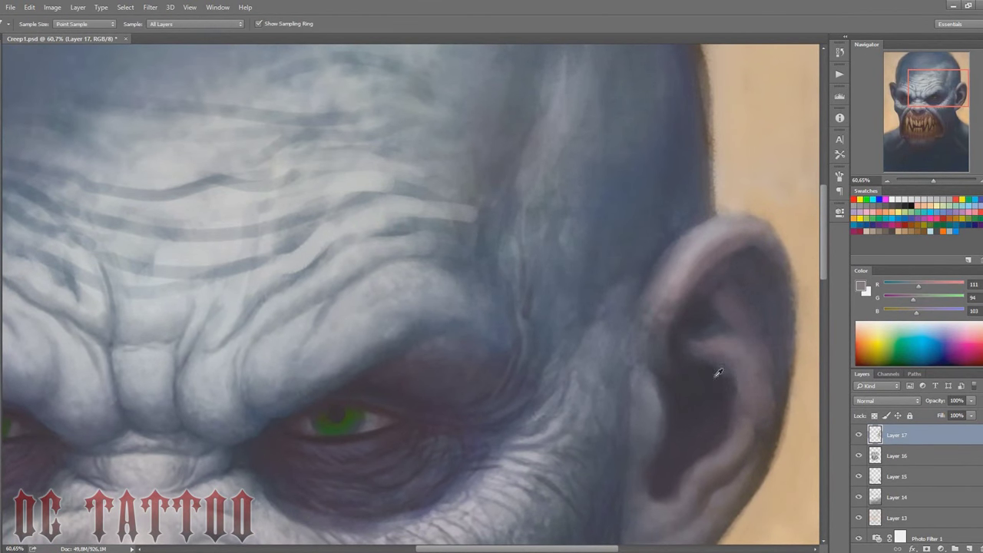
left_click(708, 319, "alt")
key("bracketright")
key("bracketright")
key("bracketright")
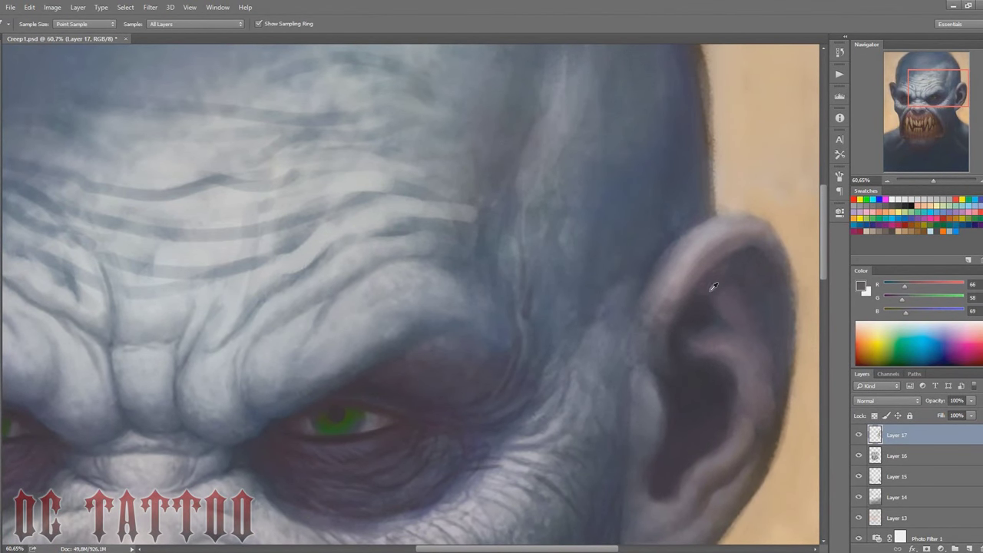
left_click(706, 285, "alt")
key("bracketright")
key("bracketright")
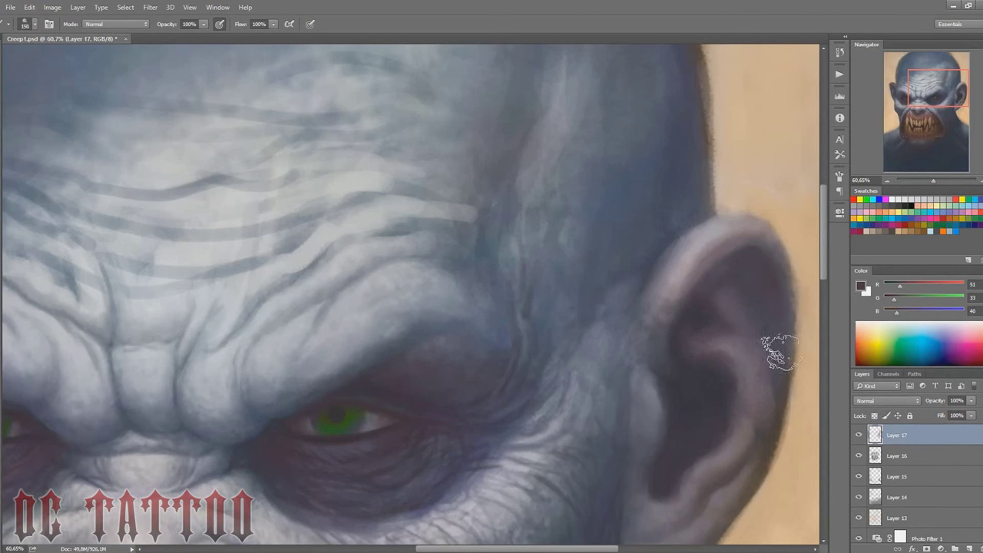
key("bracketleft")
key("bracketleft")
left_click(798, 261, "alt")
key("bracketright")
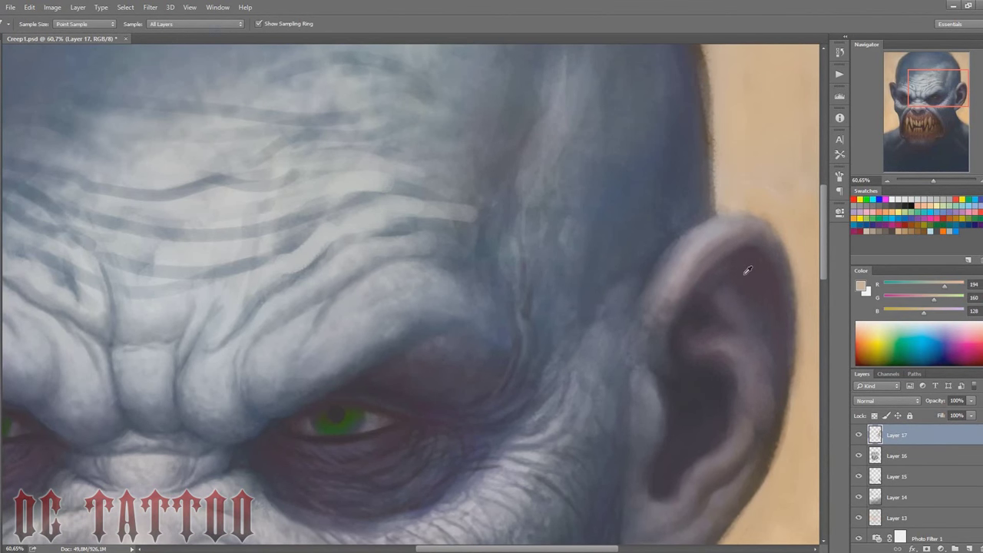
left_click(728, 298, "alt")
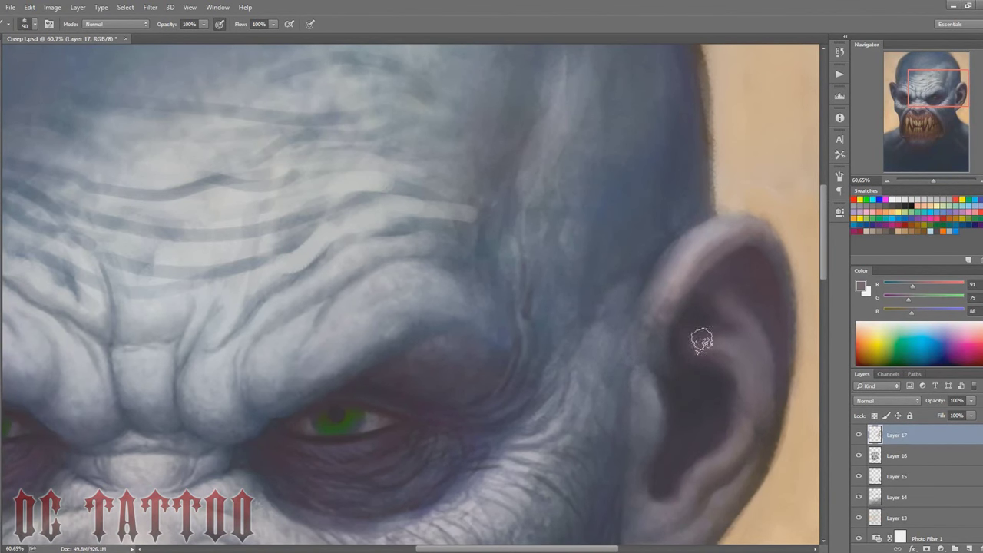
left_click(699, 285, "alt")
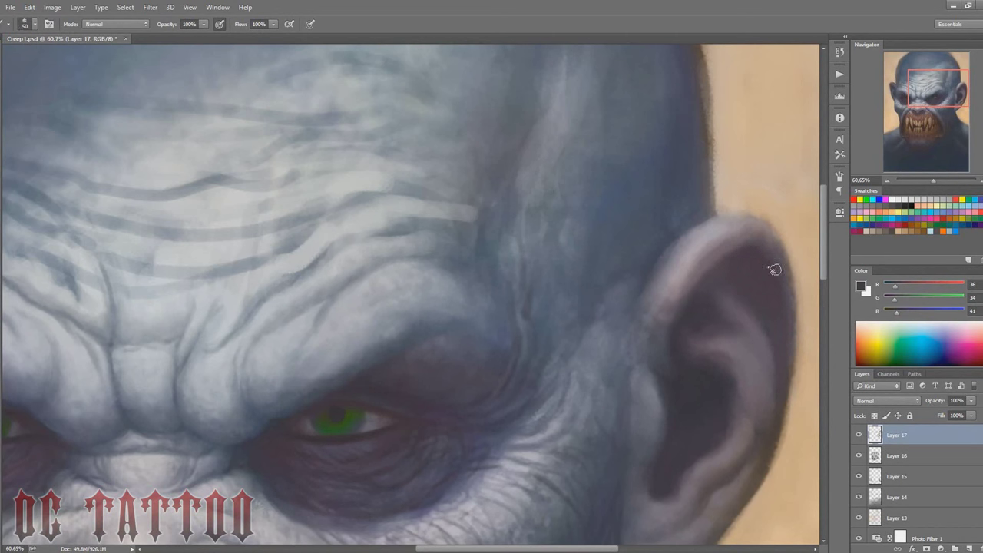
Lighten the upper ear rim with pale highlight and mauve tones.
left_click(742, 242, "alt")
key("bracketleft")
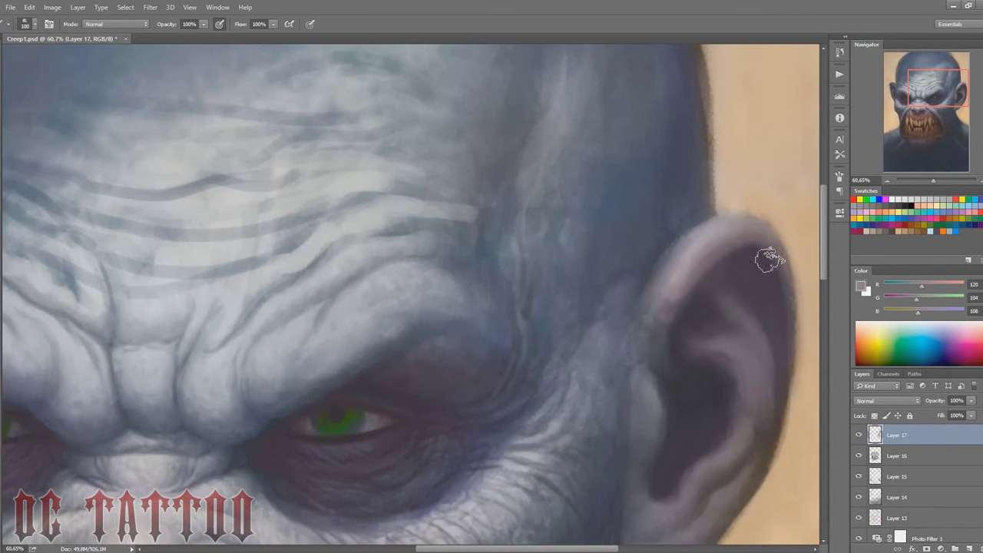
scroll(768, 259, "down", 2)
left_click(647, 241, "alt")
left_click(676, 198, "alt")
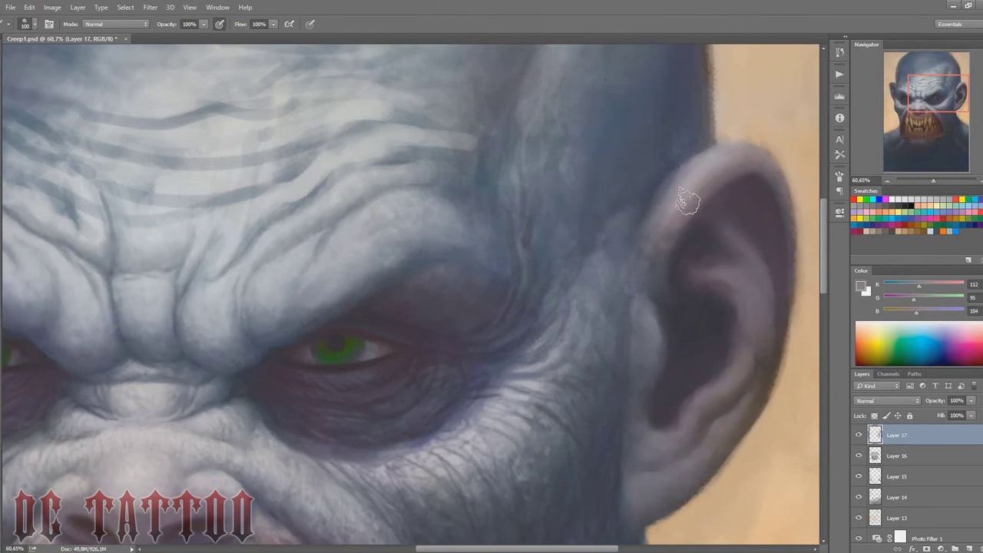
key("bracketleft")
Blend blue-grey temple tones and shade where the ear meets the head.
left_click(641, 207, "alt")
key("bracketleft")
key("bracketleft")
key("bracketleft")
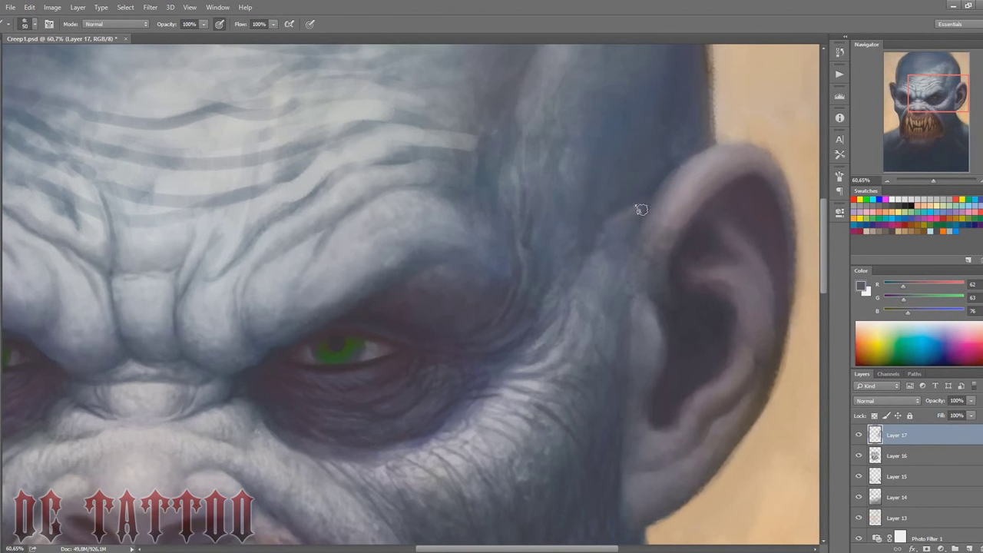
left_click(607, 217, "alt")
key("bracketright")
key("bracketleft")
key("bracketleft")
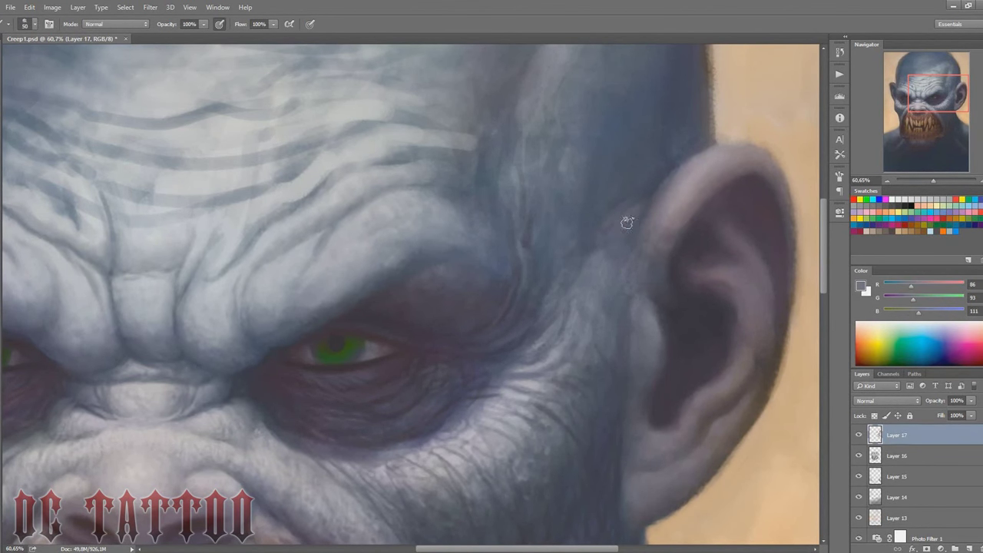
left_click(640, 206, "alt")
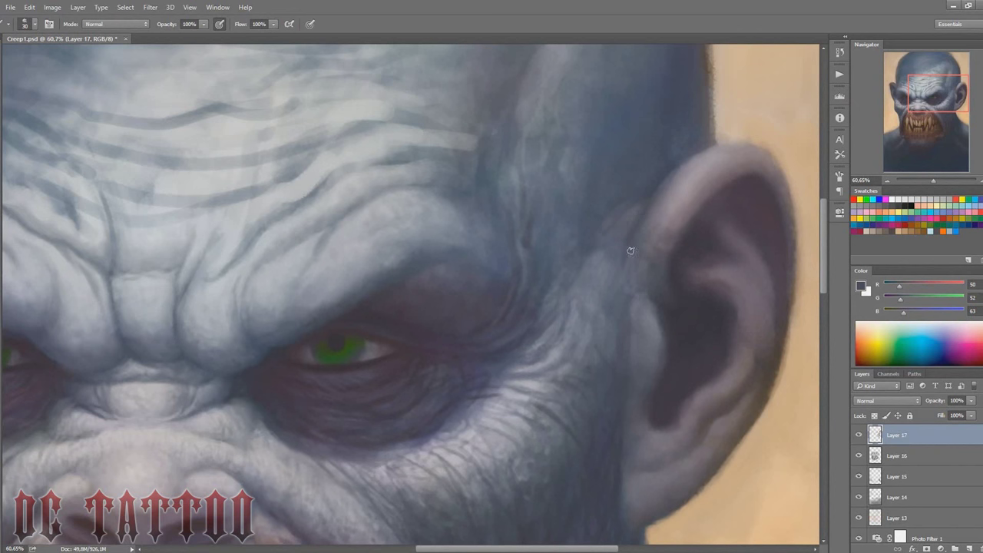
key("bracketright")
left_click(625, 223, "alt")
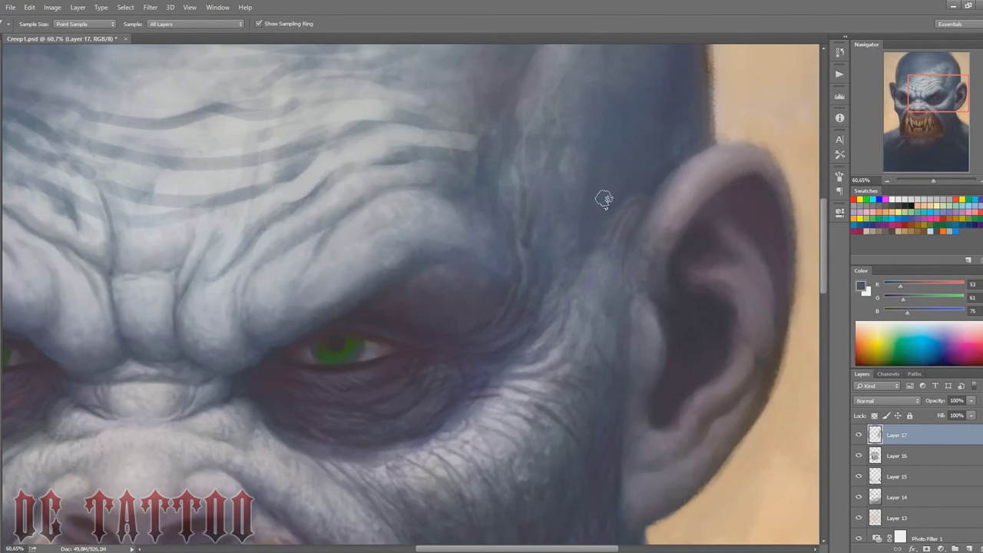
left_click(649, 128, "alt")
left_click(641, 192, "alt")
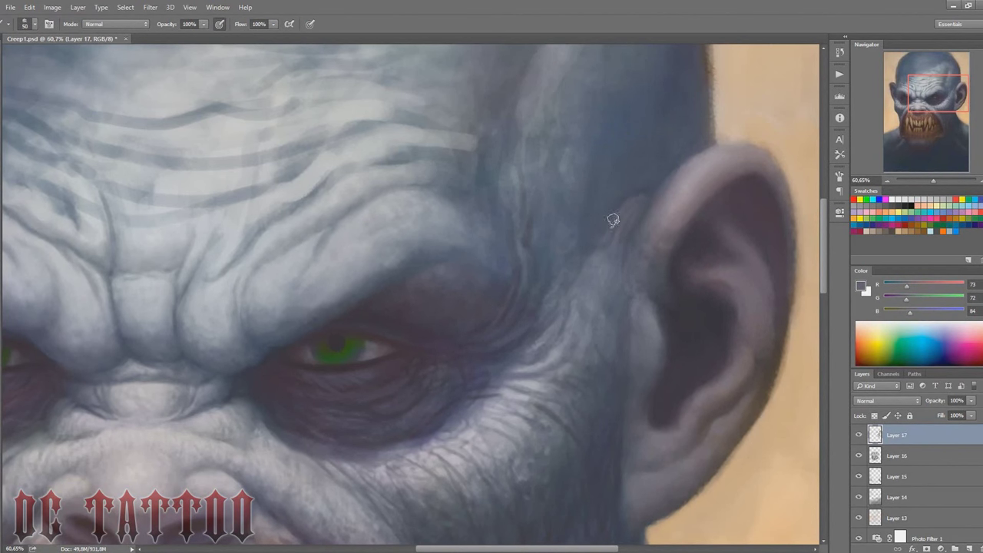
Add light rim tone and mid-tone inner-ear shading, finishing with a warm darker tone.
key("bracketleft")
key("bracketleft")
key("bracketleft")
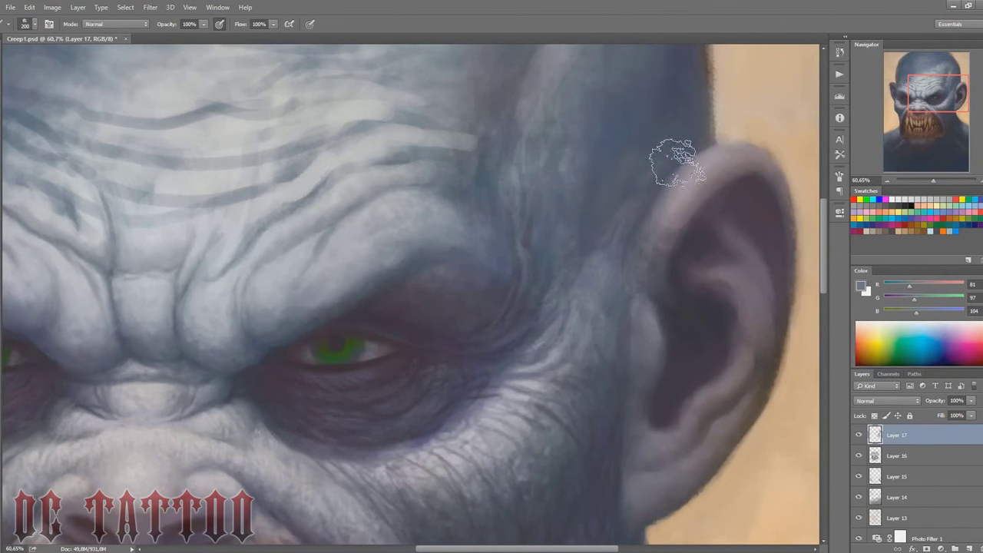
left_click(708, 161, "alt")
key("bracketright")
key("bracketright")
key("bracketright")
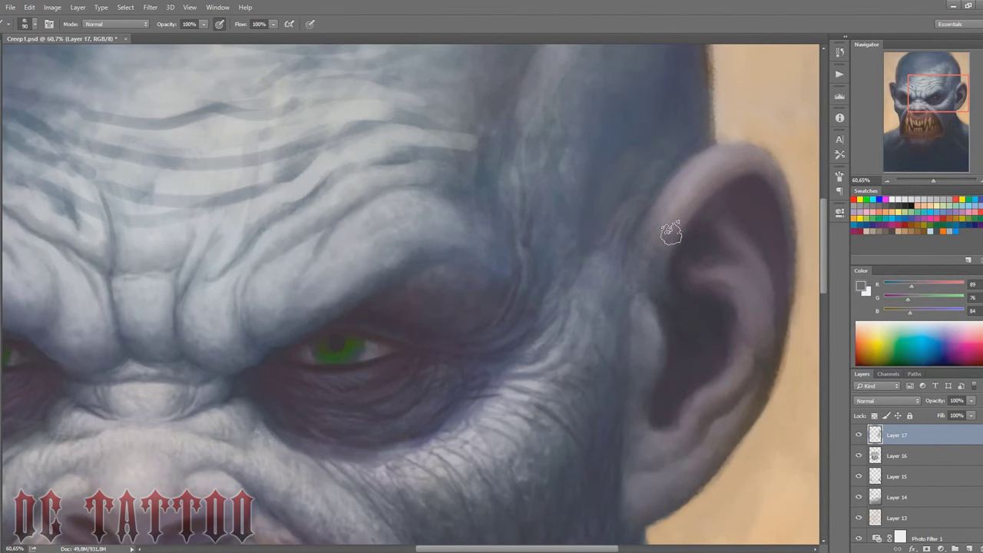
left_click(665, 285, "alt")
left_click(665, 248, "alt")
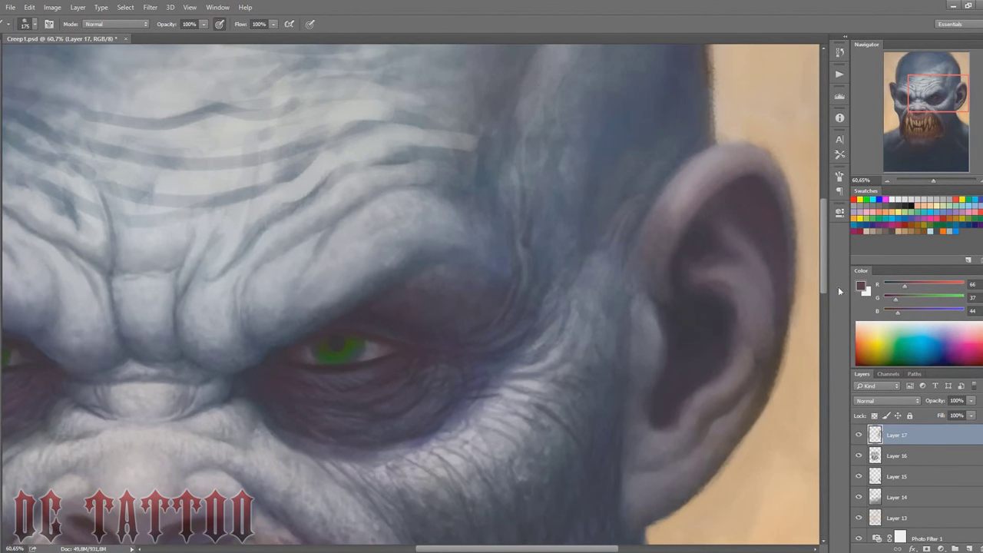
key("bracketright")
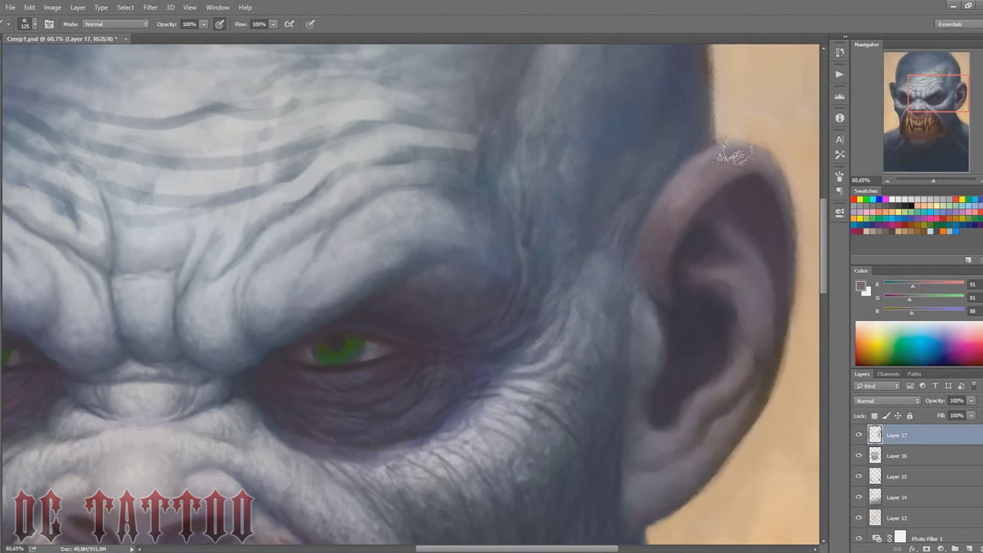
key("bracketleft")
key("bracketleft")
key("bracketleft")
left_click(658, 221, "alt")
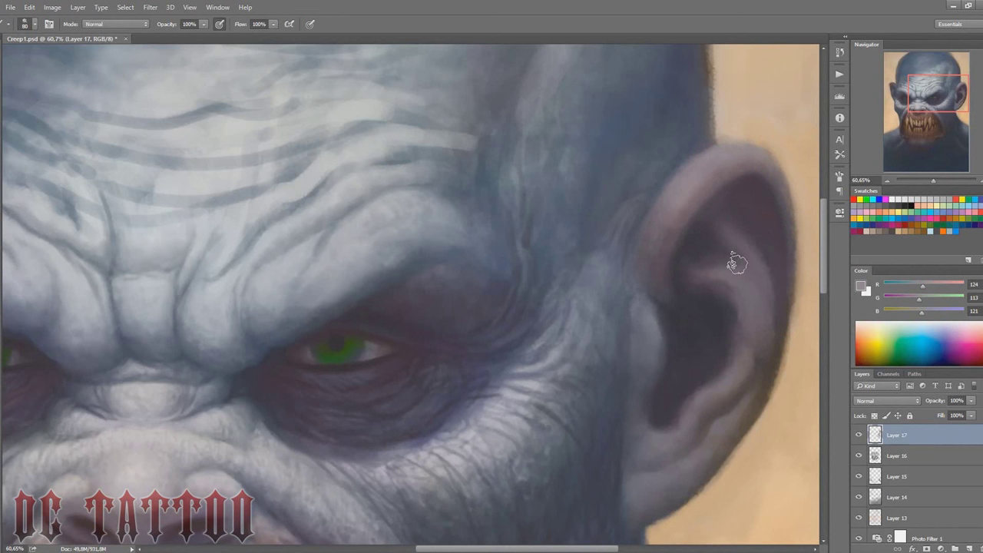
key("bracketright")
key("bracketright")
key("bracketright")
left_click(791, 222, "alt")
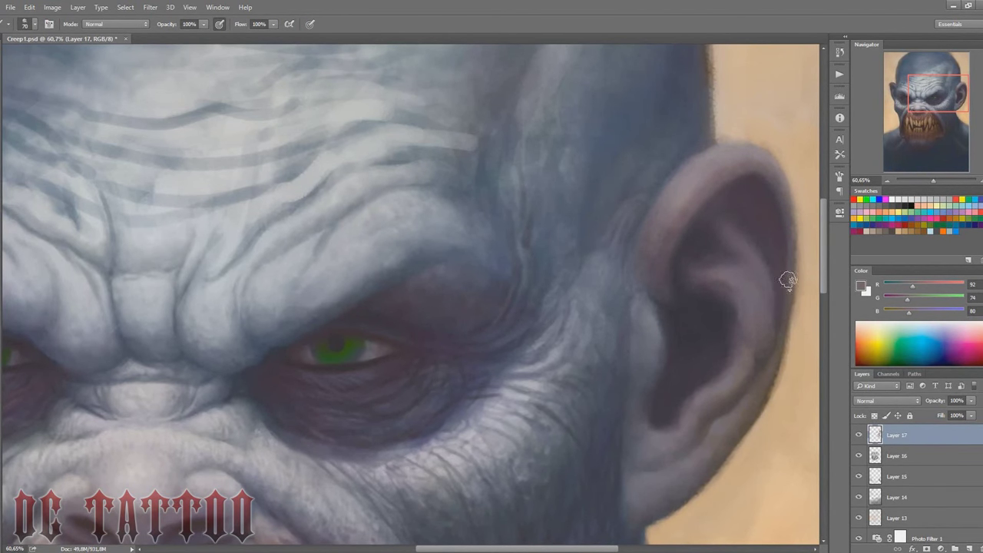
Paint light and dark sampled skin tones into the wrinkle creases above the right brow.
left_click_drag(423, 238, 453, 314)
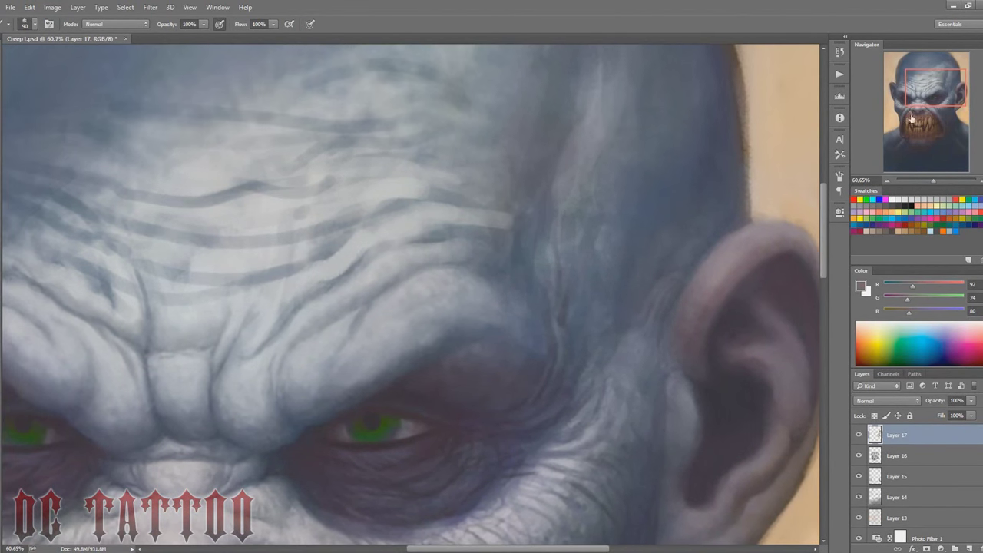
key("bracketright")
key("bracketright")
left_click(476, 282, "alt")
key("x")
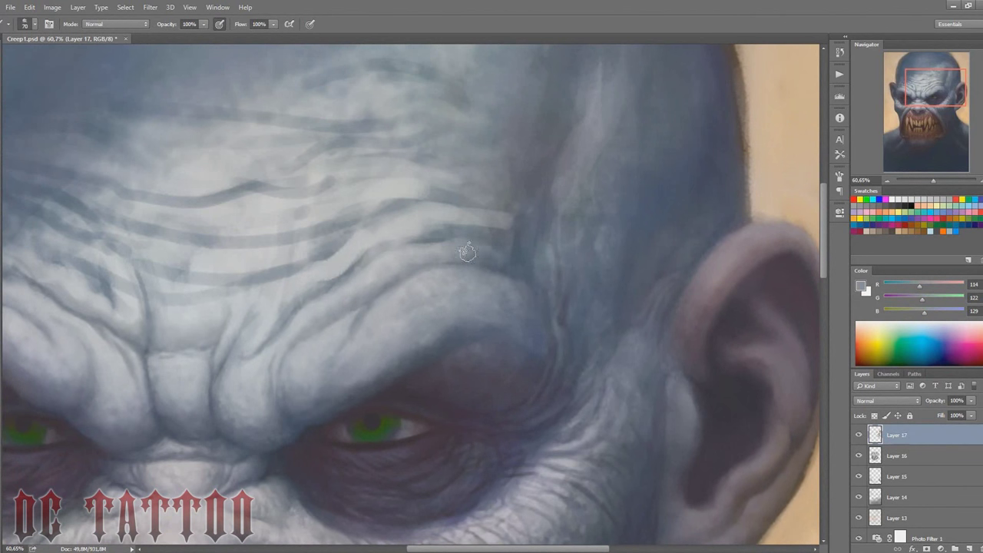
key("bracketleft")
key("bracketleft")
key("bracketleft")
left_click(515, 325, "alt")
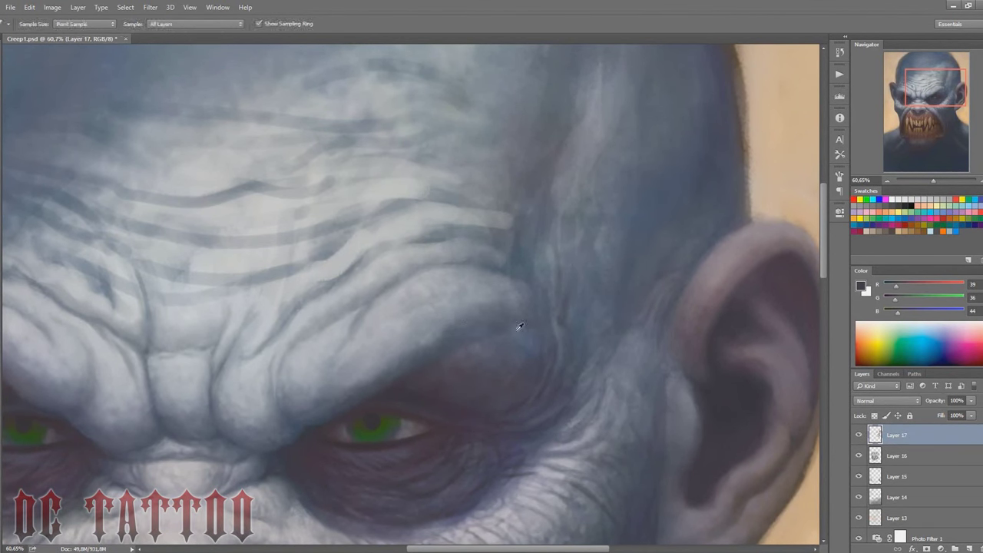
key("bracketright")
key("bracketright")
key("bracketright")
key("bracketleft")
key("bracketleft")
key("bracketleft")
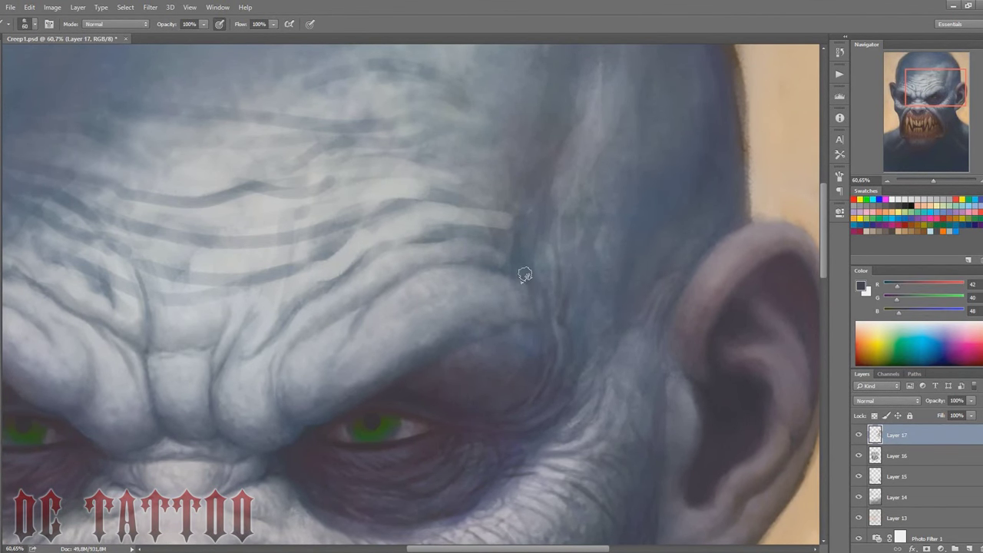
left_click(500, 252, "alt")
left_click(550, 257, "alt")
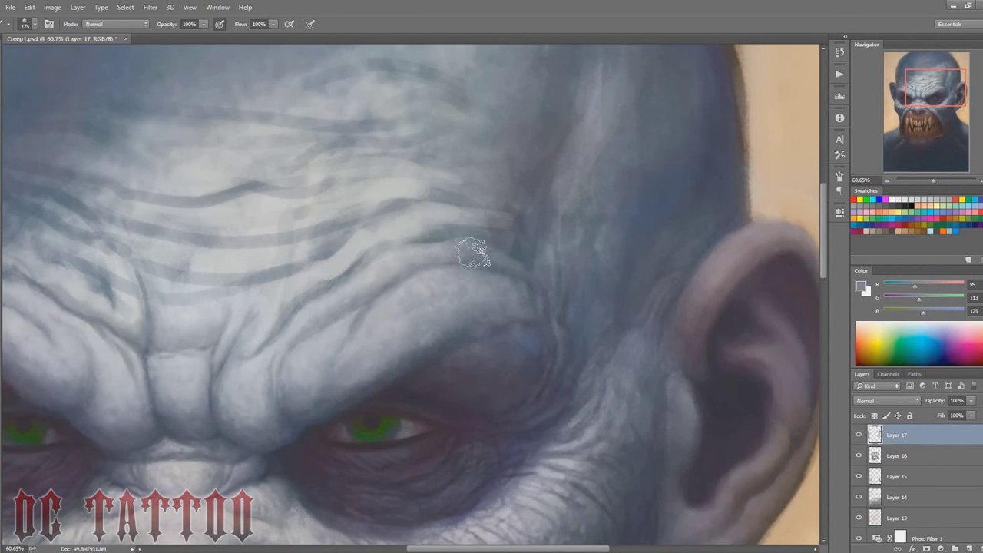
Add dark crease lines and mid-grey tones between the right forehead wrinkles.
key("bracketright")
key("bracketleft")
key("bracketleft")
left_click(488, 239, "alt")
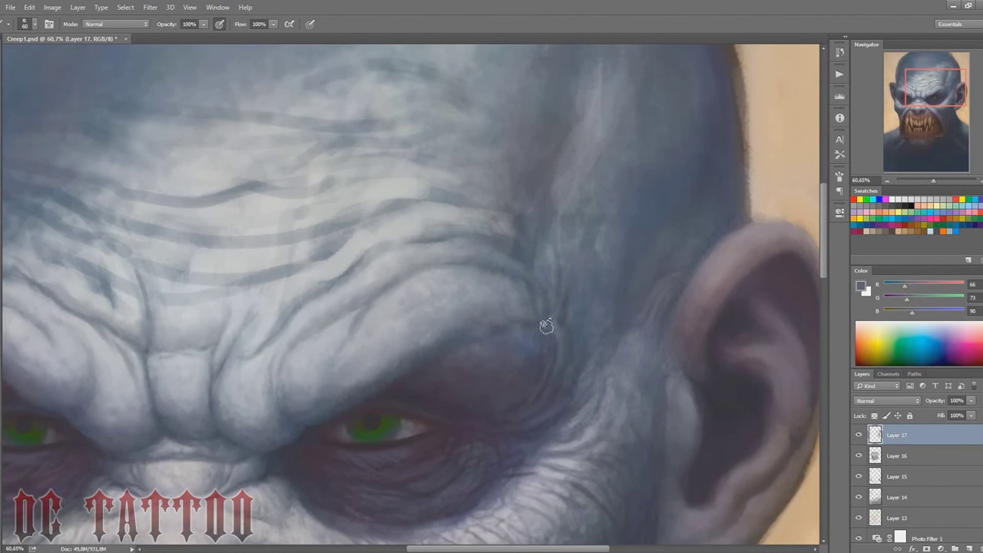
key("bracketright")
key("bracketright")
left_click(453, 227, "alt")
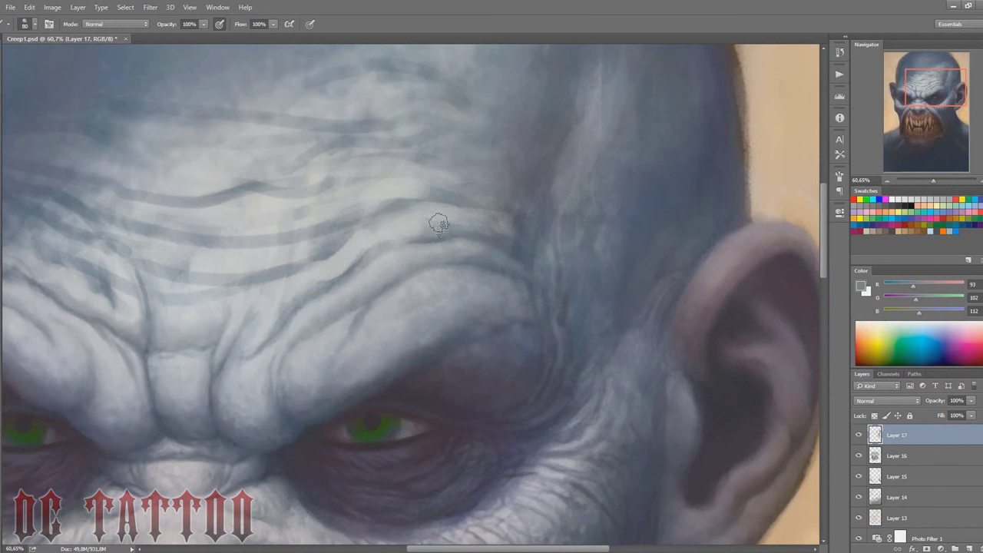
key("bracketleft")
key("bracketleft")
key("bracketleft")
left_click(515, 235, "alt")
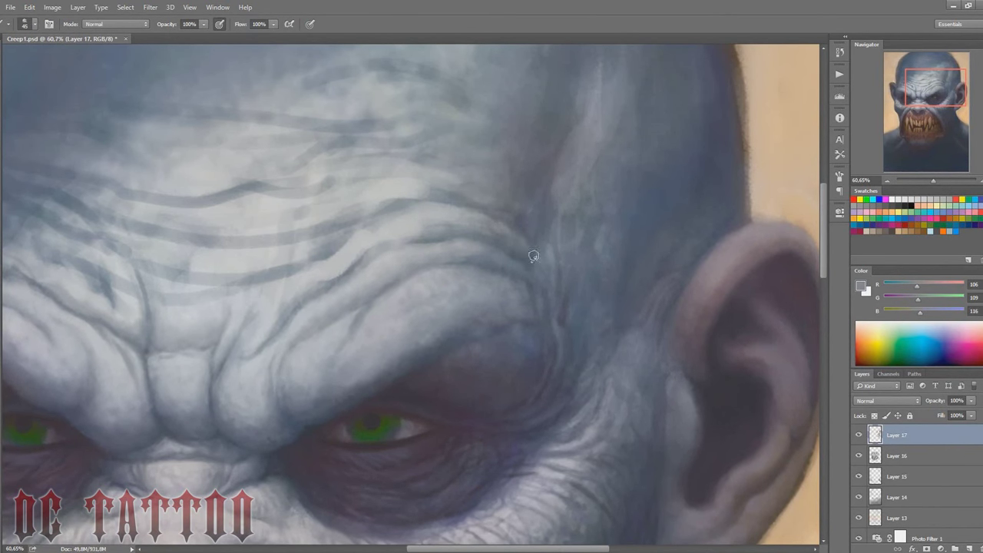
Highlight the upper forehead ridges with light tones and darken the gaps between them.
left_click(428, 186, "alt")
left_click(417, 182, "alt")
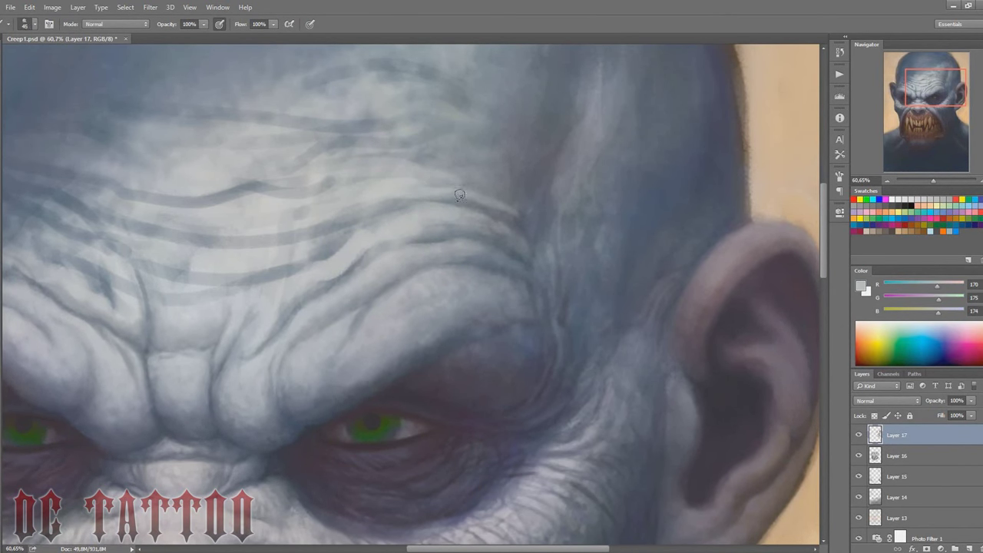
left_click(345, 231, "alt")
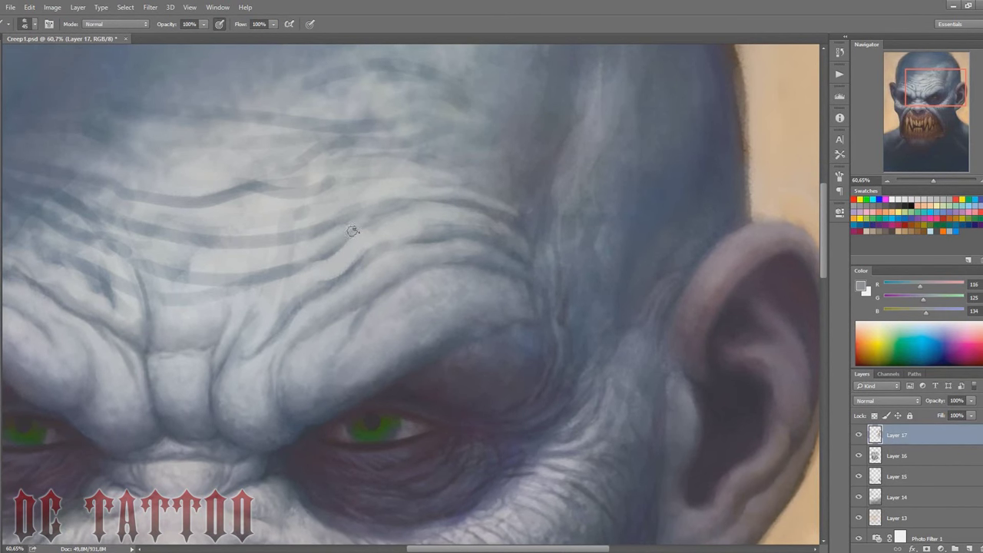
left_click(355, 261, "alt")
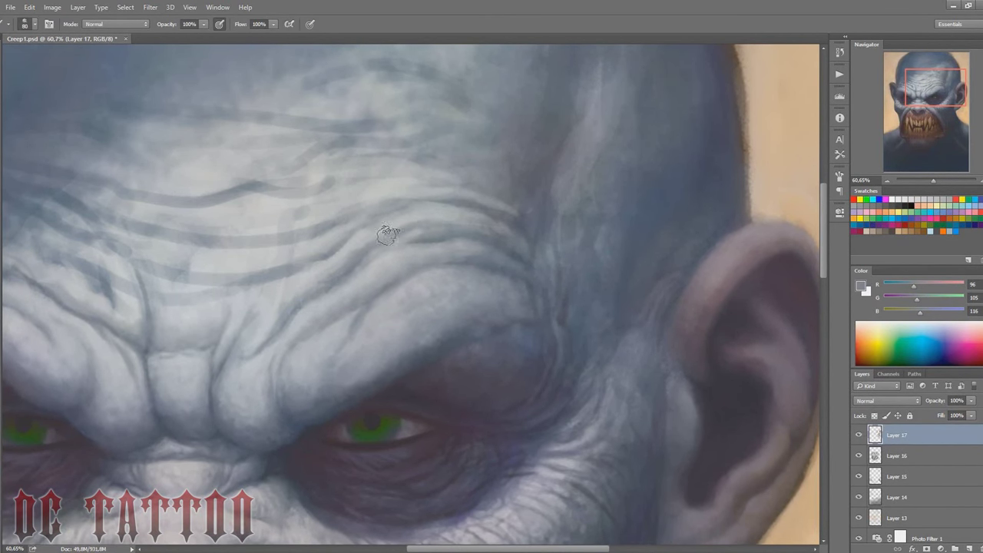
key("bracketleft")
key("bracketleft")
key("bracketleft")
left_click(428, 209, "alt")
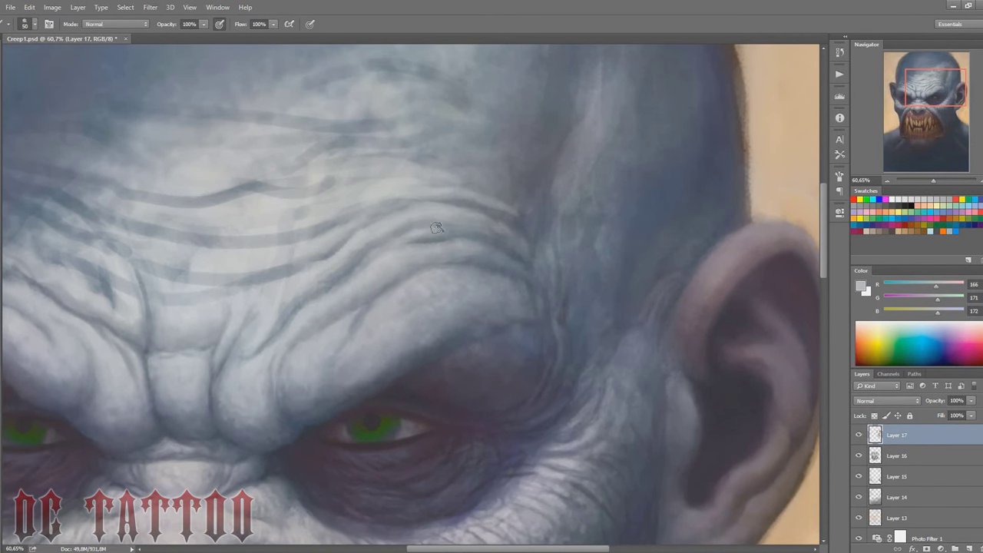
left_click(415, 221, "alt")
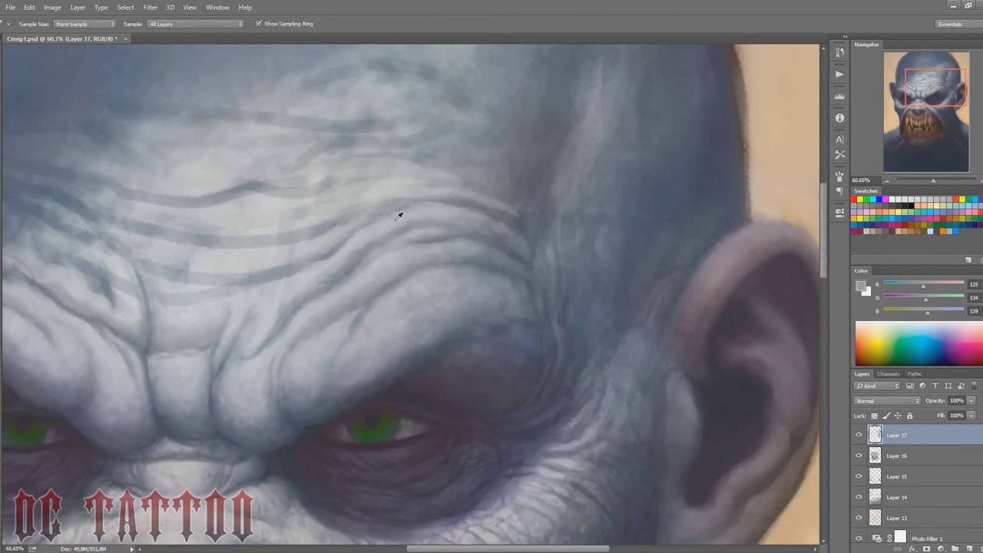
left_click(479, 220, "alt")
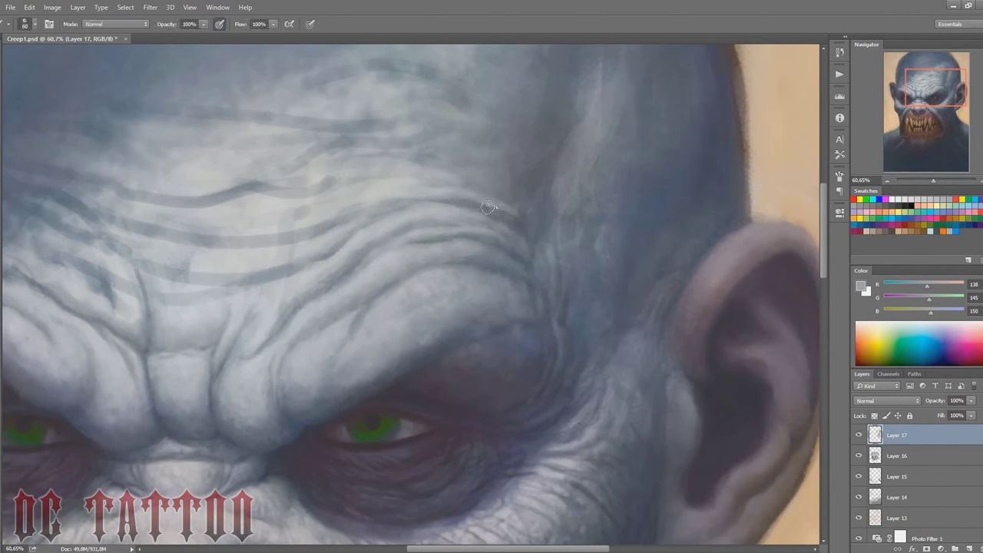
Deepen crease shadows, then softly blend pale skin highlights over the forehead.
key("bracketright")
left_click(454, 260, "alt")
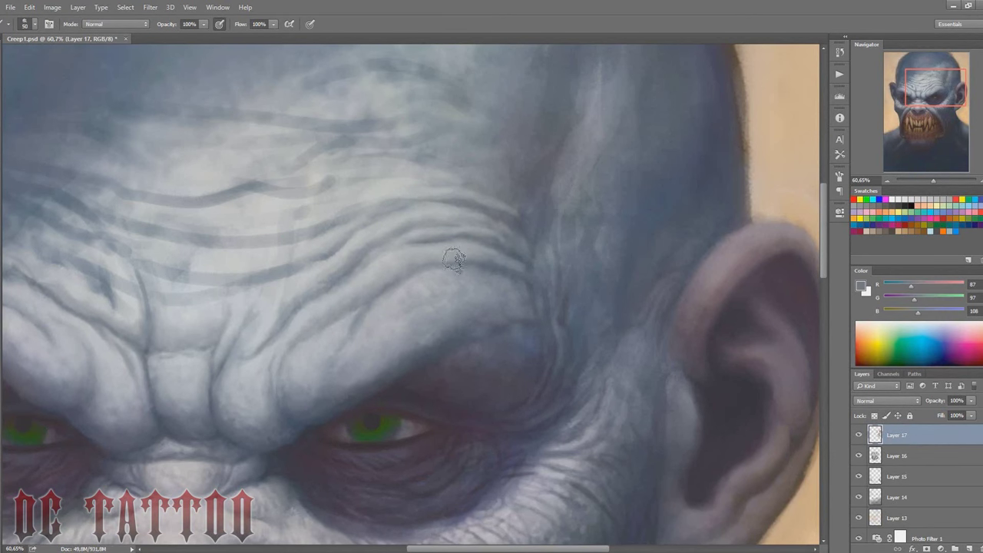
left_click(522, 248, "alt")
key("bracketright")
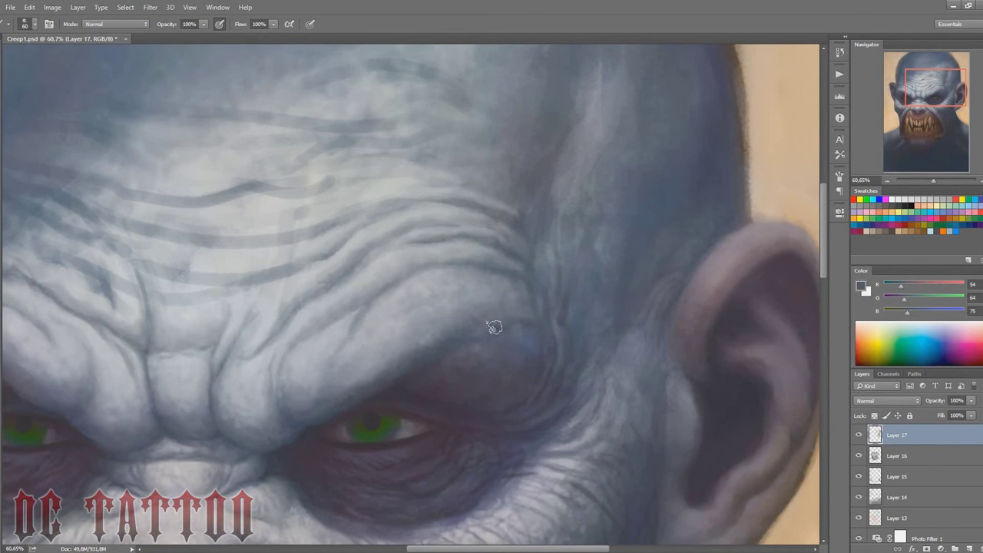
left_click(367, 299, "alt")
key("bracketright")
key("bracketright")
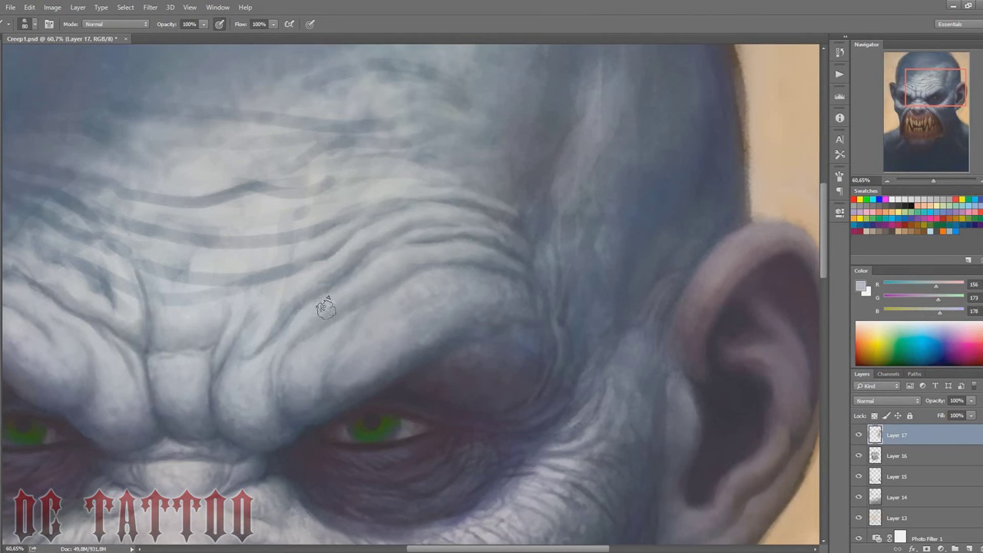
left_click(311, 307, "alt")
key("bracketleft")
key("bracketleft")
left_click(389, 256, "alt")
Add thin ridge highlights and dark shadows running toward the temple.
key("bracketleft")
key("bracketleft")
key("bracketleft")
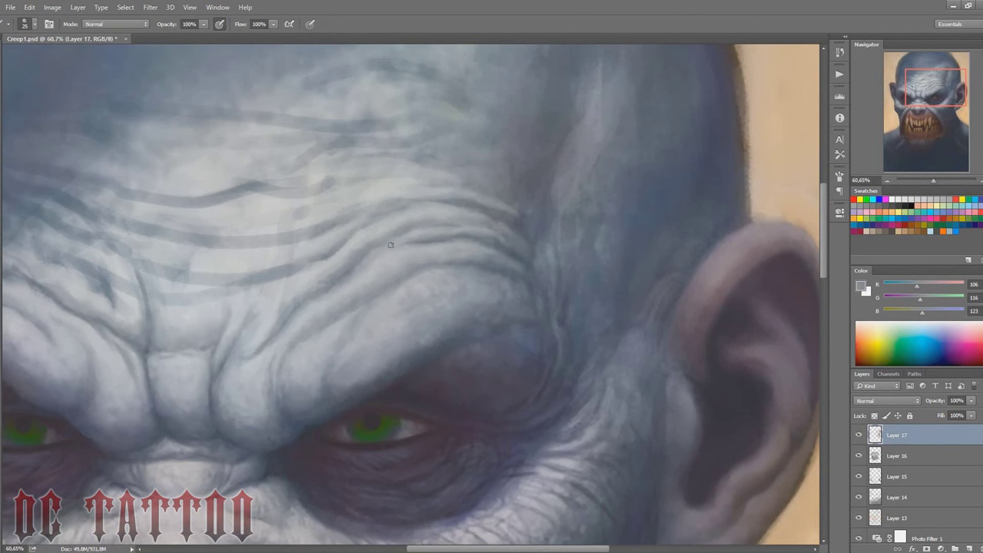
left_click(385, 240, "alt")
key("bracketleft")
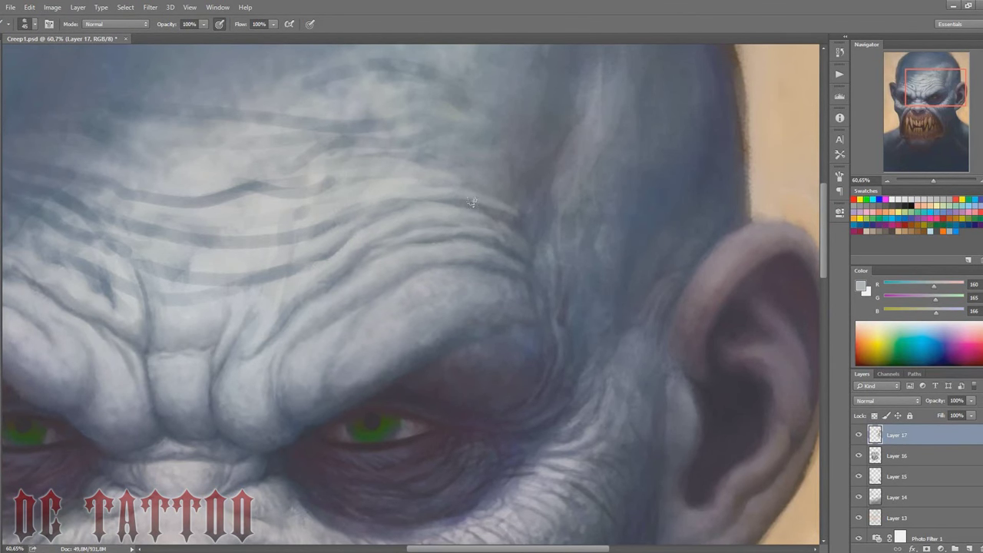
left_click(476, 227, "alt")
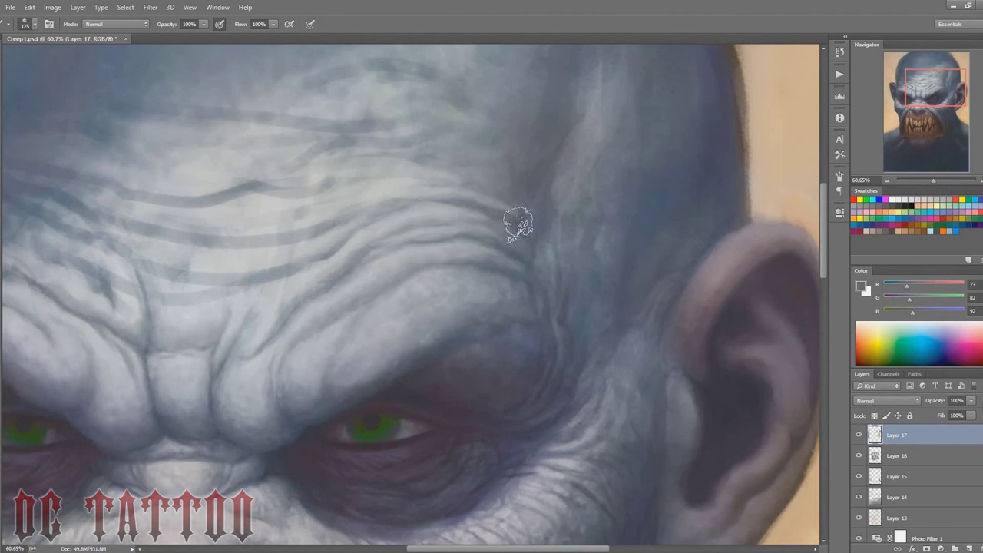
key("bracketright")
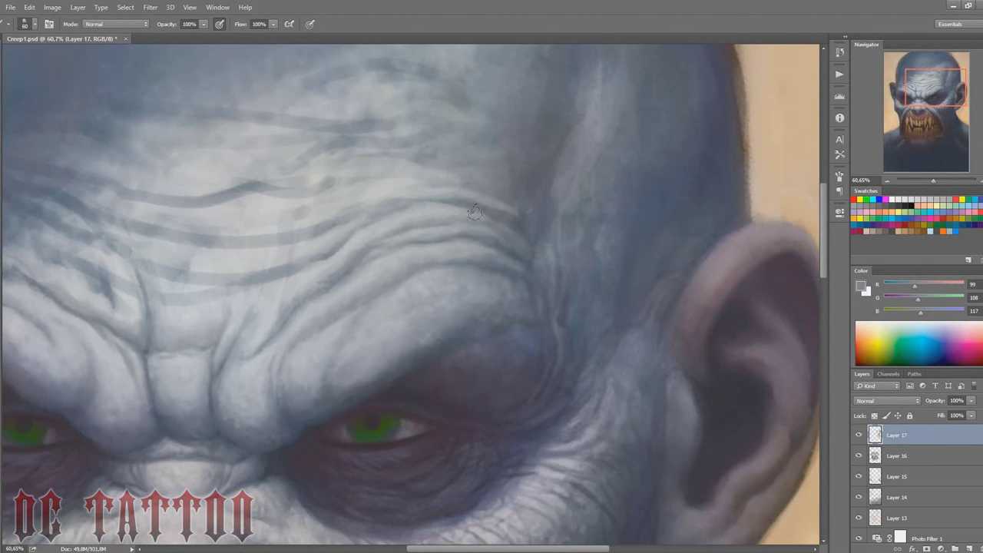
left_click(521, 172, "alt")
key("bracketleft")
key("bracketleft")
left_click(521, 231, "alt")
key("bracketright")
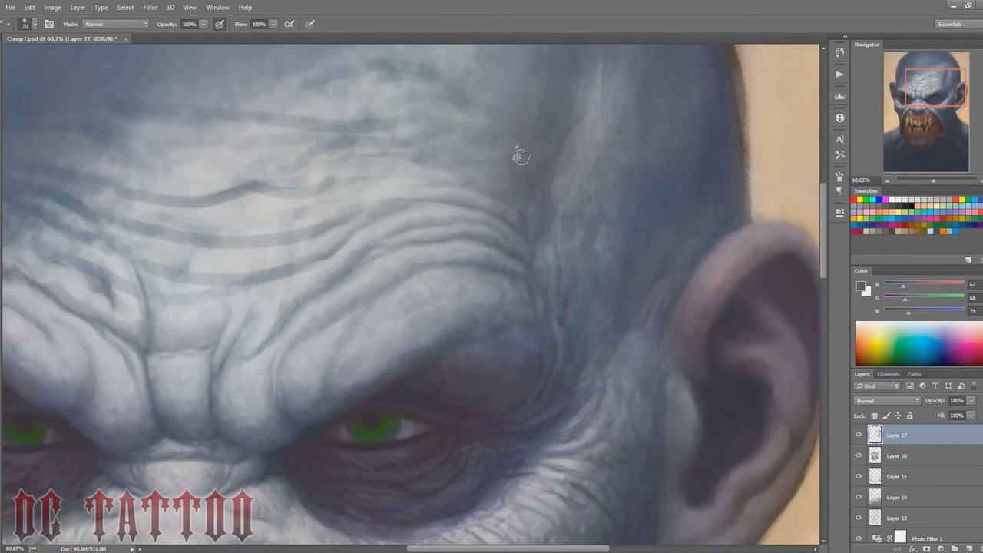
left_click_drag(255, 325, 344, 355)
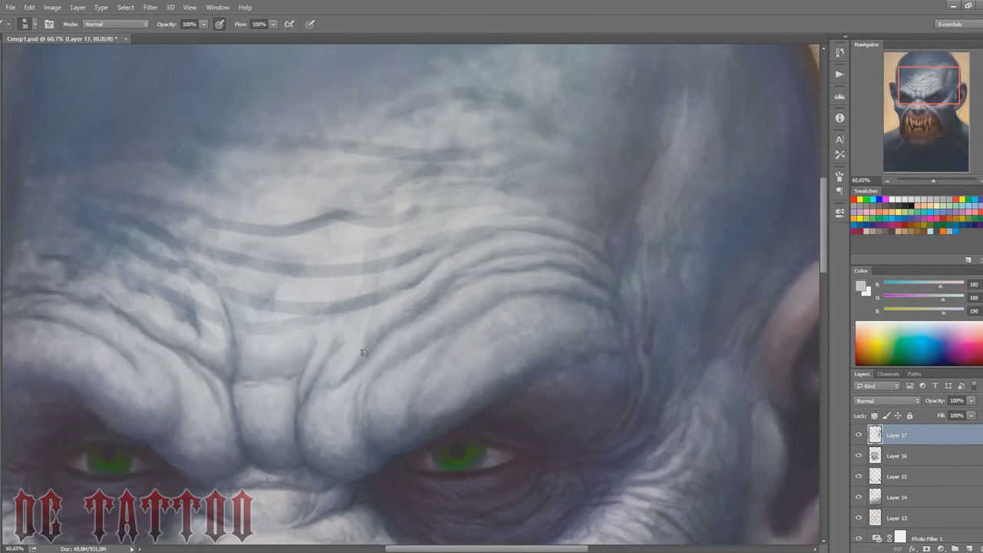
Paint thin dark creases in the forehead just above the brow.
left_click(364, 351, "alt")
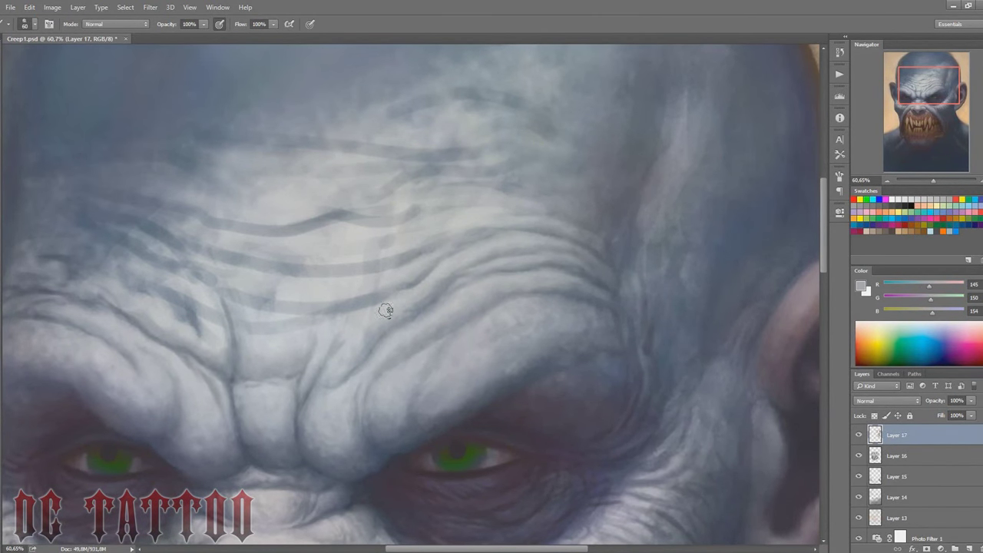
left_click(360, 311, "alt")
key("bracketleft")
key("bracketleft")
key("bracketleft")
left_click(332, 331, "alt")
key("bracketleft")
key("bracketleft")
key("bracketleft")
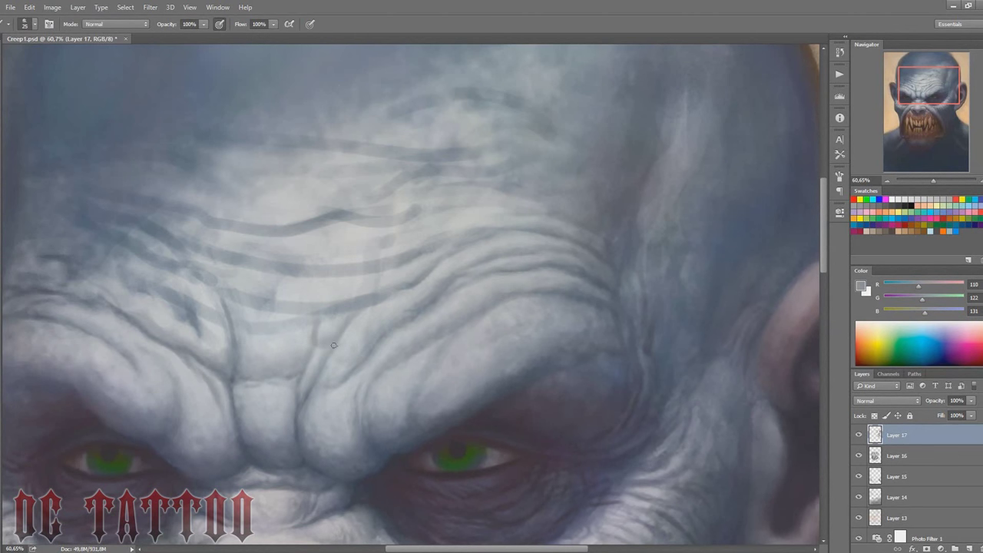
left_click(318, 374, "alt")
key("bracketleft")
Add fine pale highlights and darker tones between the forehead folds.
left_click(333, 335, "alt")
key("bracketleft")
key("bracketleft")
key("bracketleft")
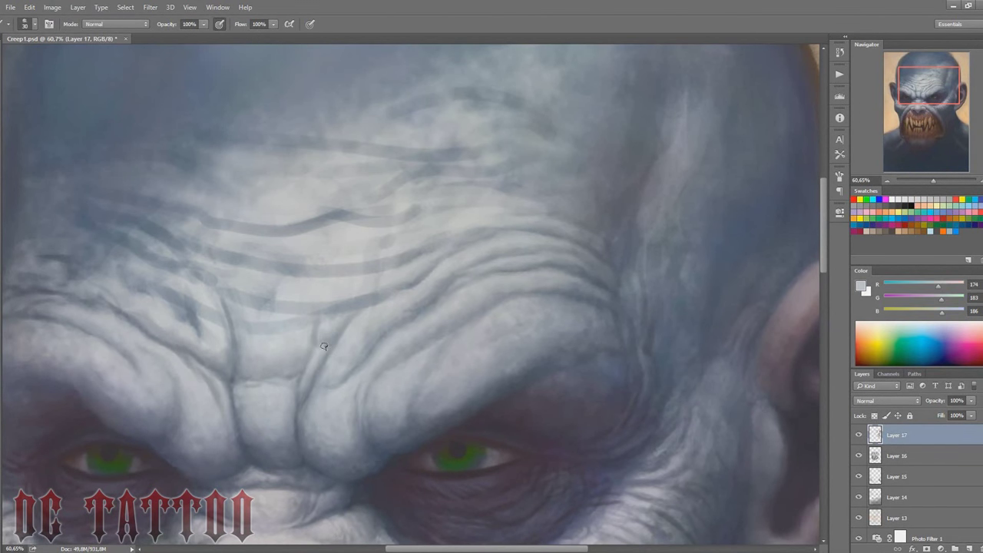
left_click(339, 381, "alt")
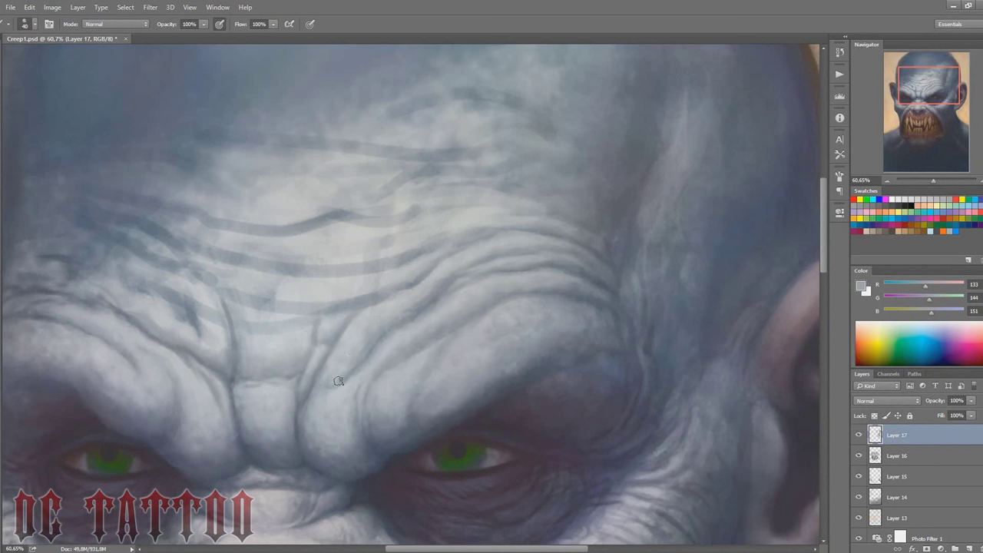
key("bracketleft")
left_click(389, 310, "alt")
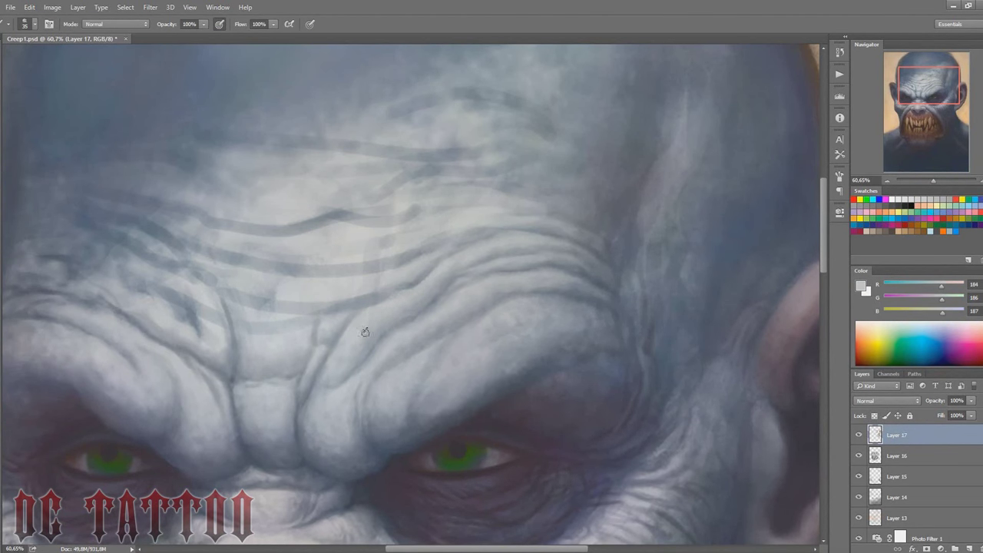
left_click(384, 333, "alt")
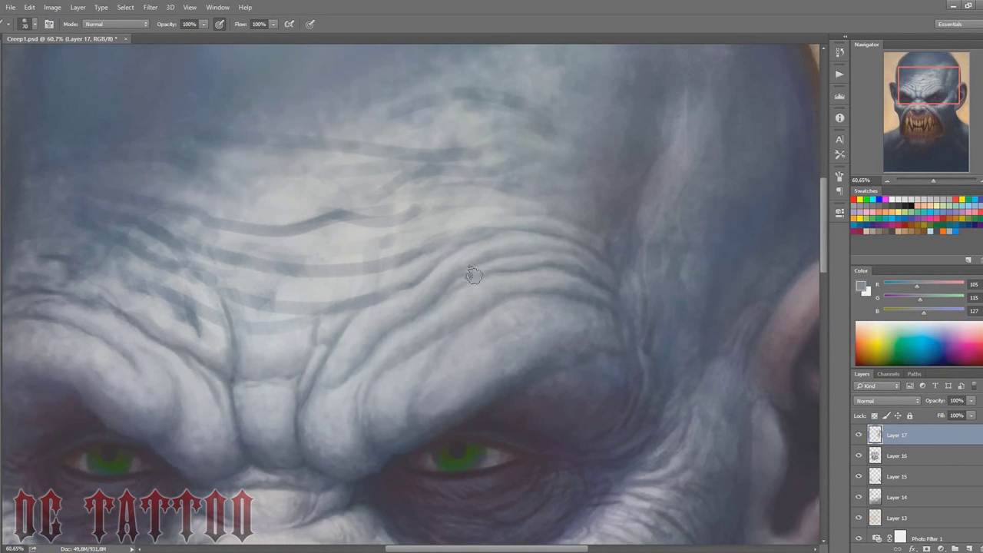
Shade the outer forehead wrinkles with deep temple shadow tones.
left_click(593, 282, "alt")
key("bracketleft")
left_click(623, 302, "alt")
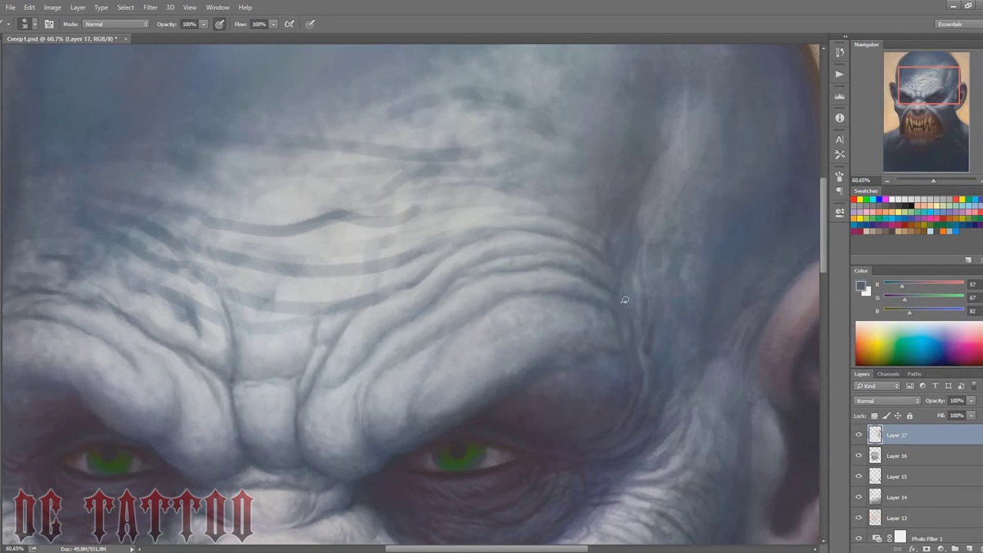
left_click(664, 327, "alt")
left_click(652, 246, "alt")
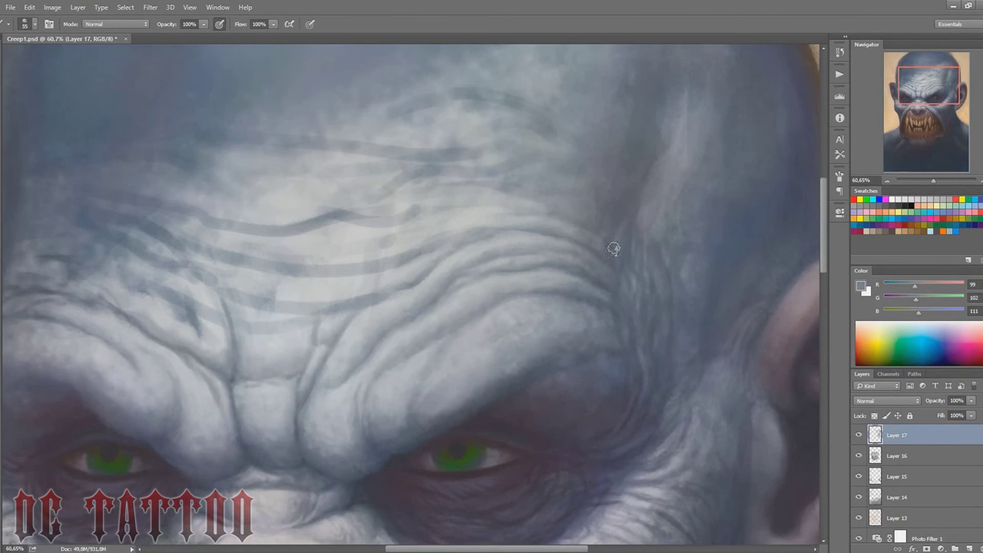
key("bracketright")
key("bracketright")
Blend lighter blue-grey skin colour into the temple to soften the wrinkles.
left_click(629, 351, "alt")
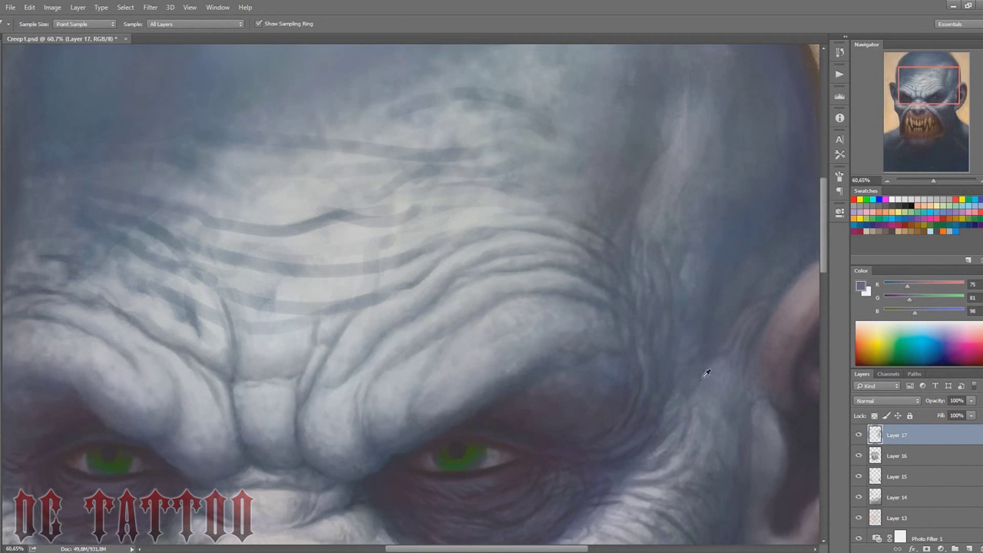
left_click(695, 311, "alt")
left_click(688, 358, "alt")
key("bracketleft")
key("bracketleft")
key("bracketleft")
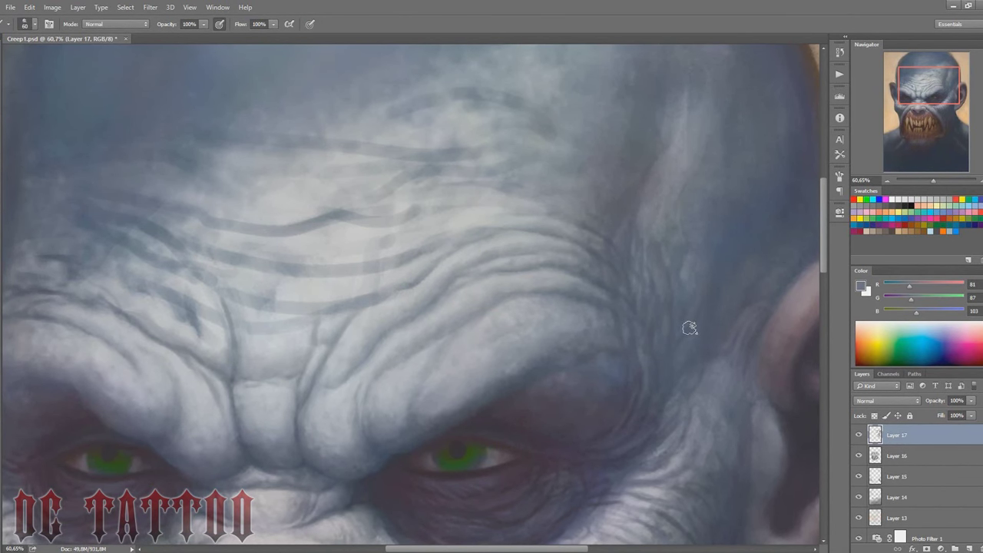
left_click(680, 278, "alt")
left_click_drag(699, 330, 587, 331)
Shade the temple with alternating dark blue-grey shadows and lighter grey tones.
left_click(582, 365, "alt")
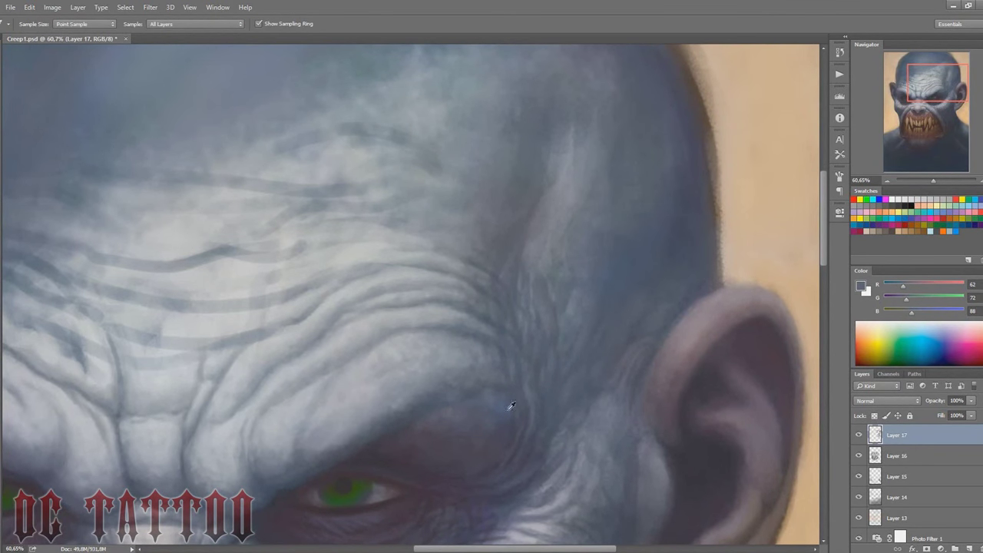
left_click(507, 404, "alt")
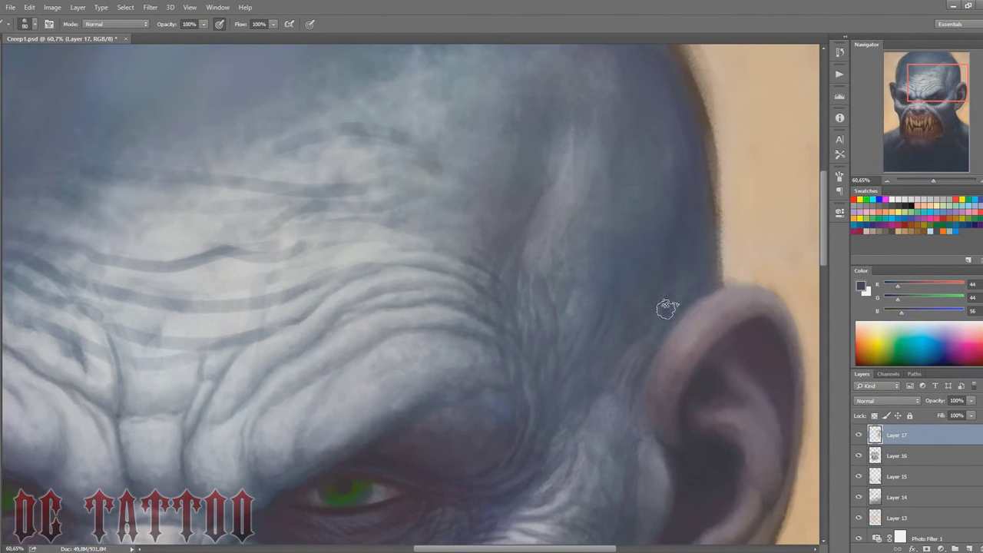
key("bracketleft")
key("bracketleft")
key("bracketleft")
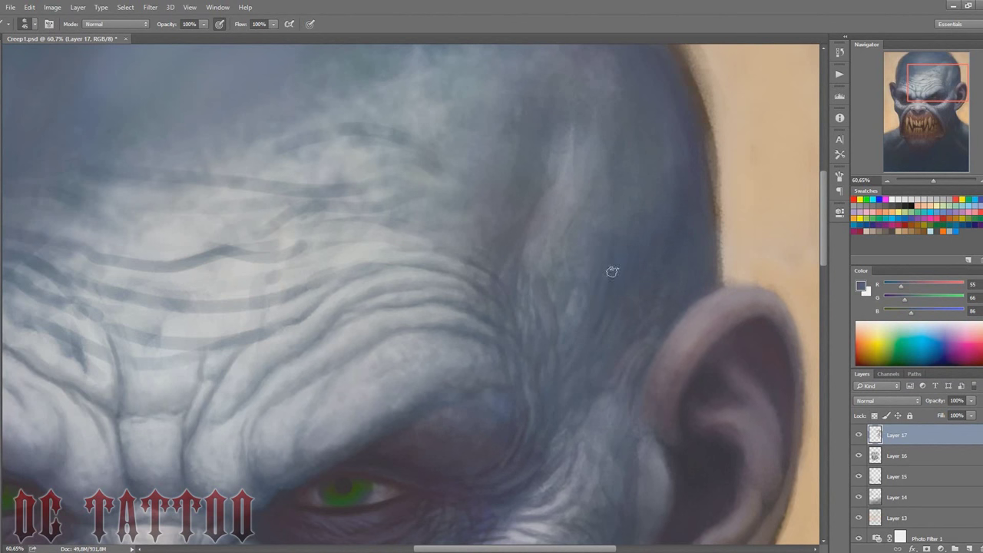
left_click(610, 248, "alt")
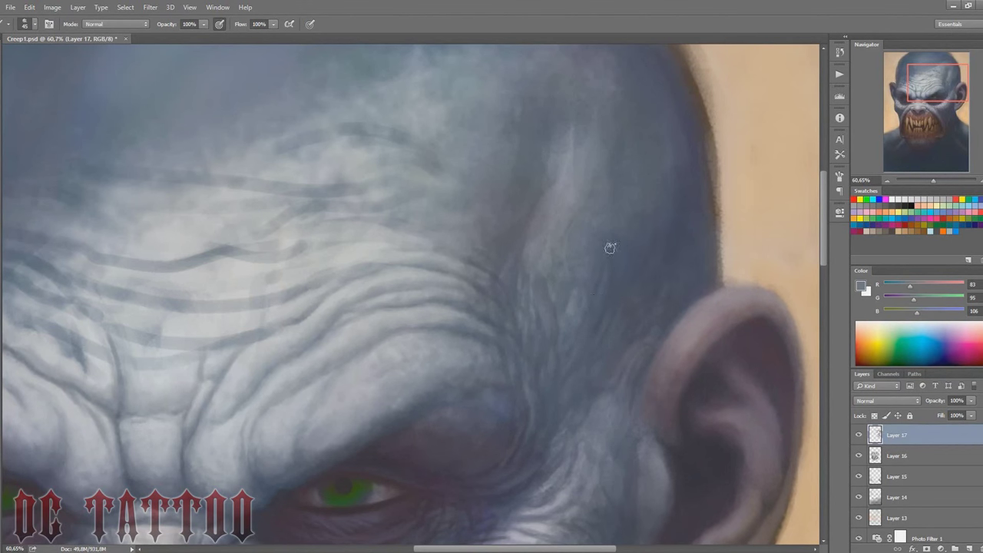
key("bracketright")
left_click(525, 438, "alt")
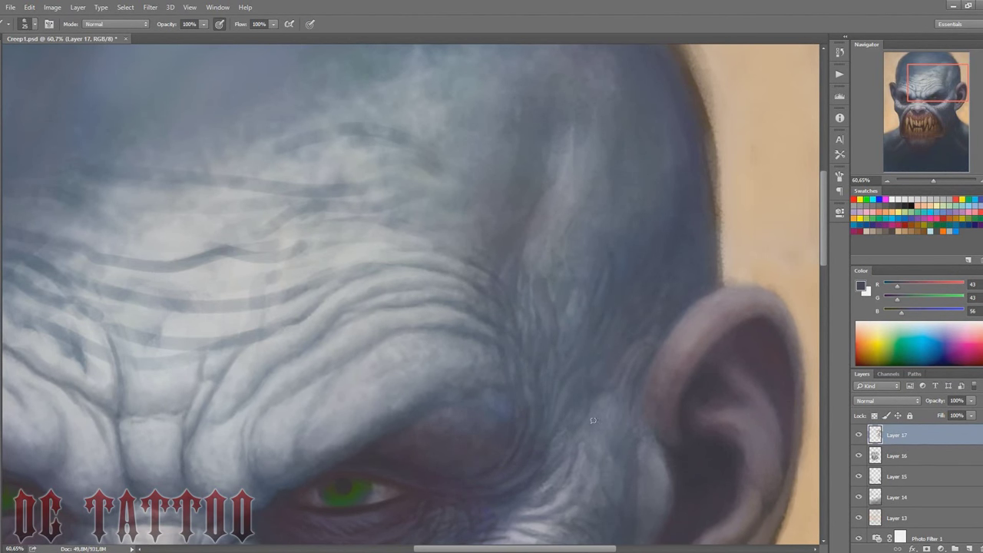
key("bracketright")
left_click(587, 441, "alt")
key("bracketleft")
left_click(599, 391, "alt")
Paint purplish shadows and dark skin tones on the temple beside the ear.
scroll(630, 323, "down", 3)
left_click(572, 361, "alt")
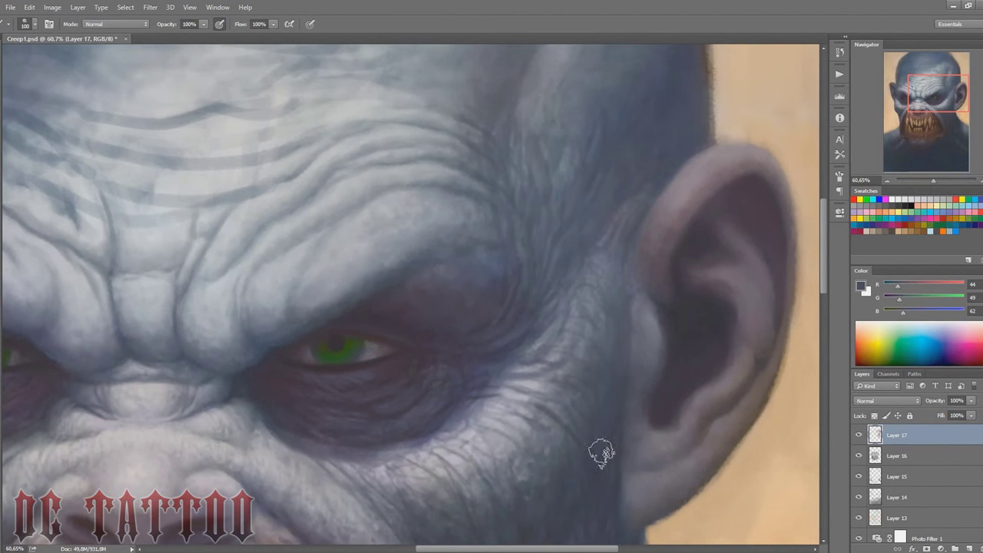
left_click(645, 298, "alt")
left_click(644, 295, "alt")
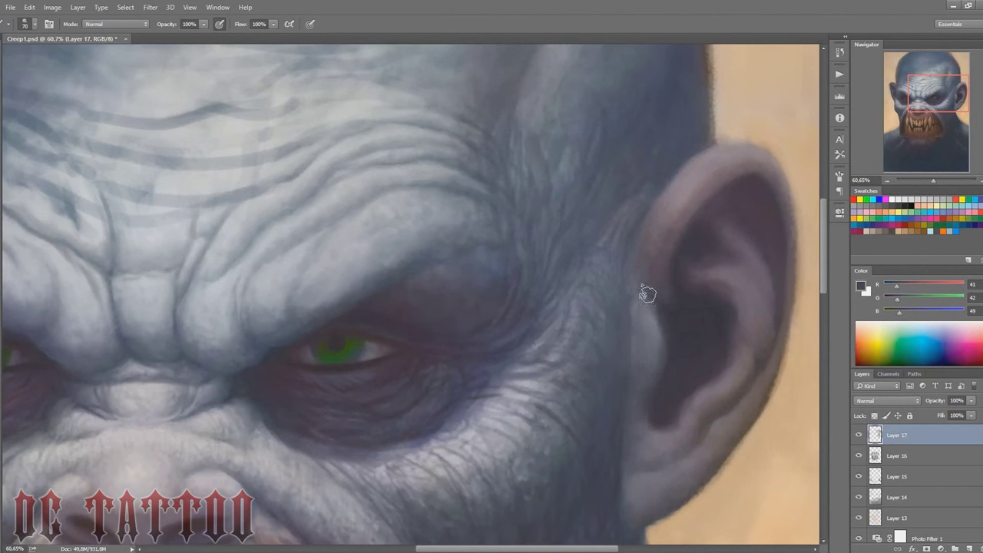
left_click(649, 308, "alt")
left_click(656, 272, "alt")
key("bracketleft")
key("bracketleft")
Refine the top of the temple with dark shadow and light grey-blue skin tones.
left_click_drag(958, 73, 958, 64)
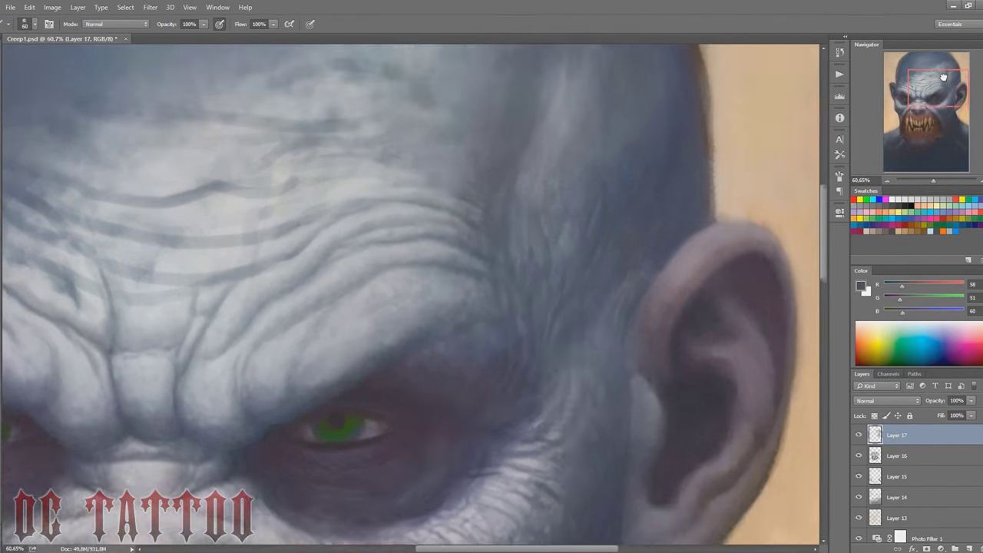
left_click(487, 208, "alt")
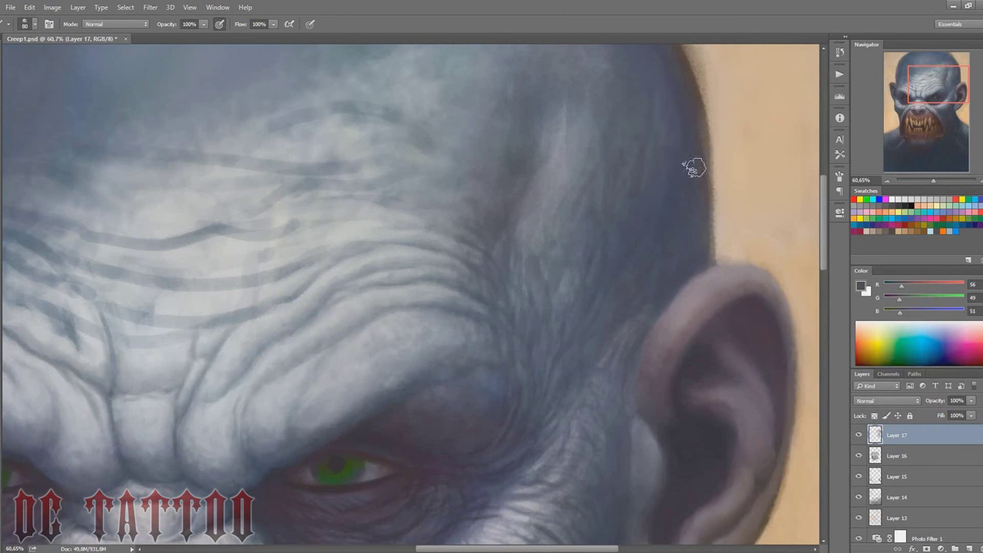
left_click(725, 180, "alt")
key("bracketright")
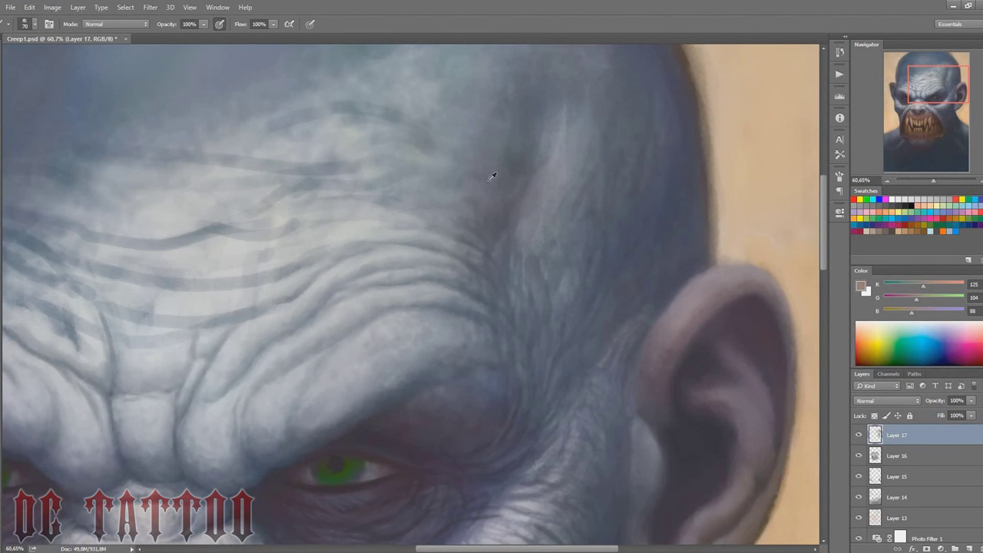
left_click(492, 176, "alt")
left_click(415, 244, "alt")
key("bracketleft")
key("bracketleft")
key("bracketleft")
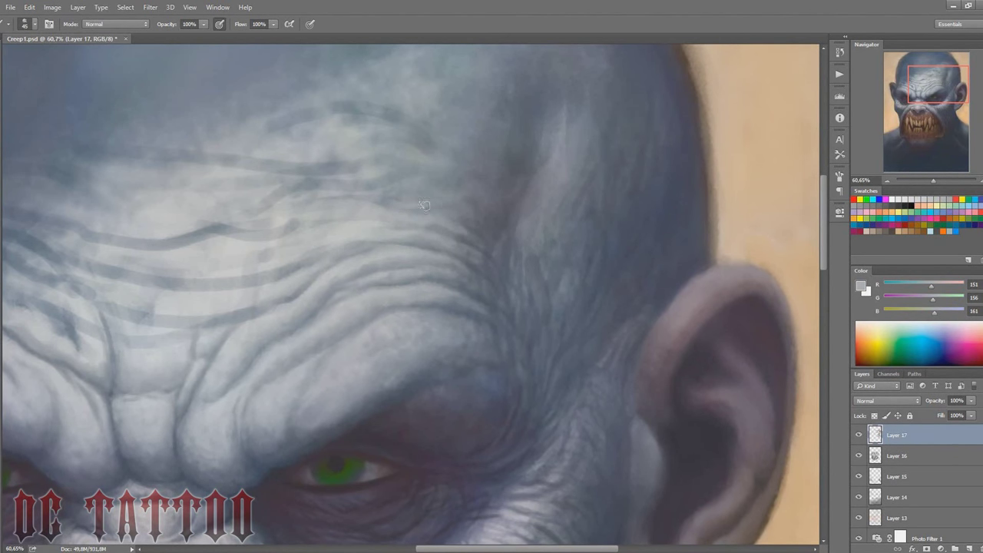
Soften the central forehead wrinkles above the brow with mid and light grey-blue tones.
left_click(329, 261, "alt")
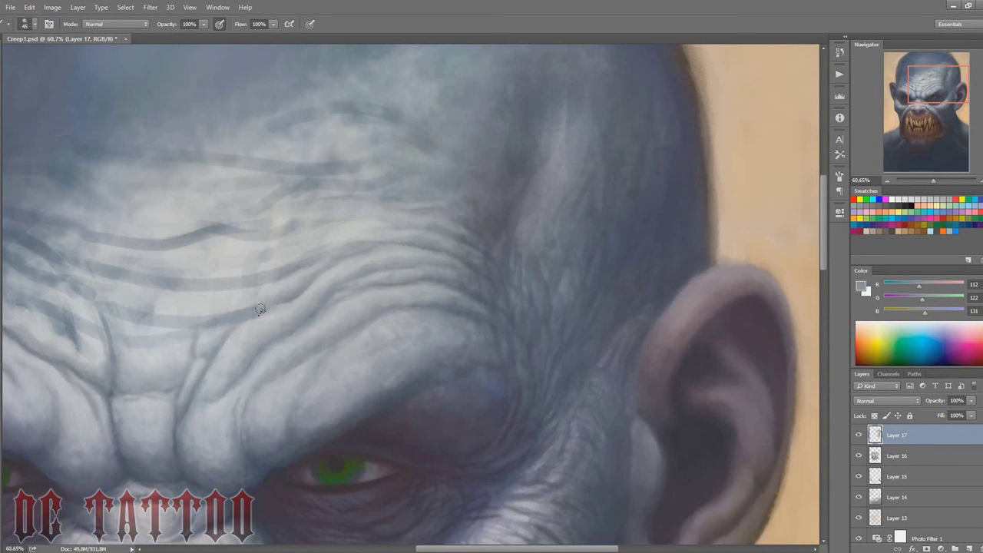
left_click(243, 309, "alt")
key("bracketright")
key("bracketright")
left_click(325, 291, "alt")
left_click(278, 295, "alt")
key("bracketright")
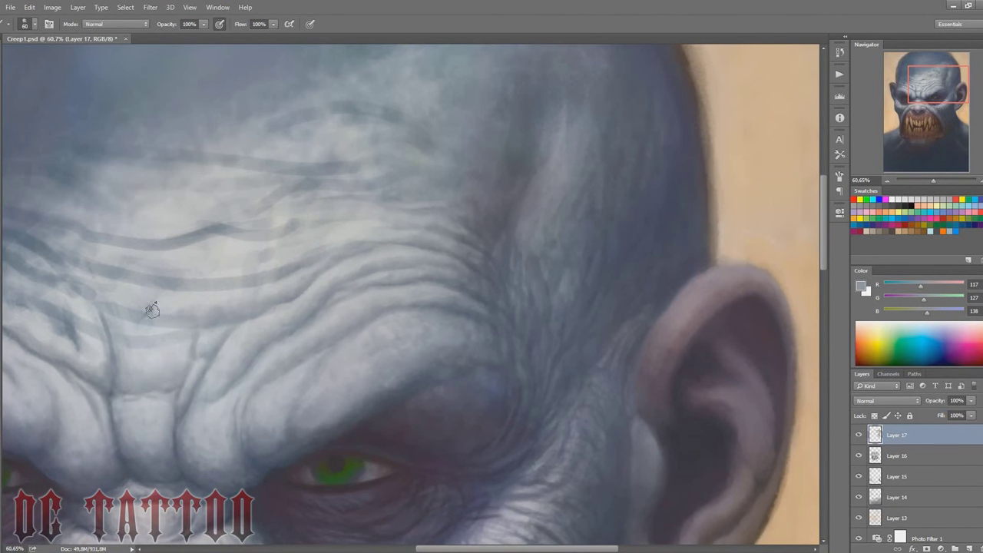
left_click_drag(933, 88, 918, 89)
key("bracketleft")
key("bracketleft")
key("bracketleft")
left_click(294, 308, "alt")
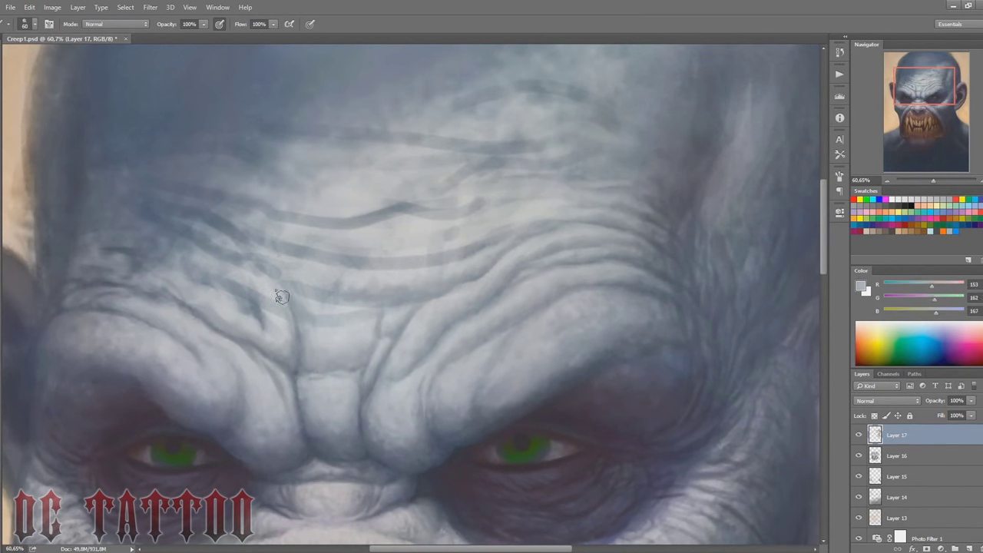
Sample pale highlight and dark blue-grey crease tones, framing the brows and furrows.
left_click(278, 296, "alt")
left_click(266, 301, "alt")
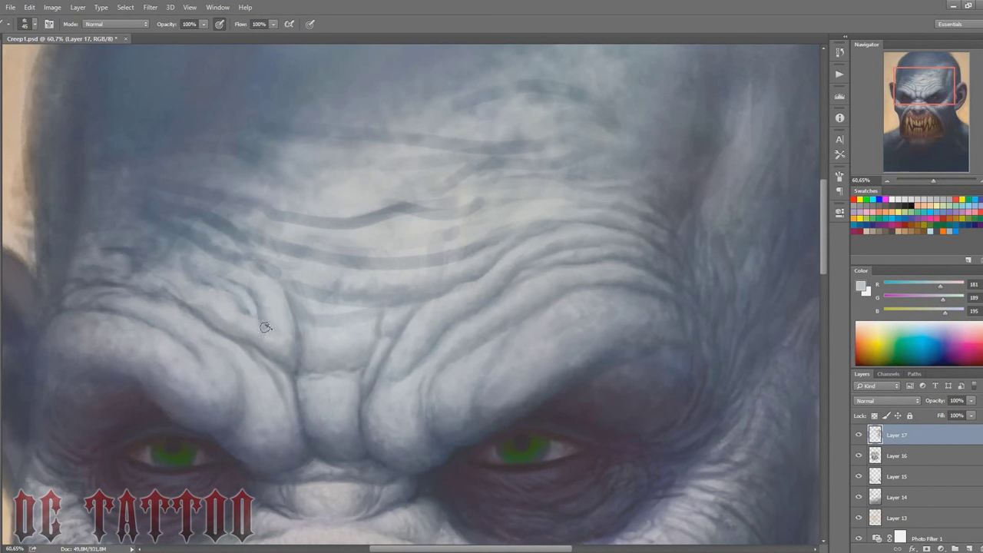
key("bracketleft")
left_click(251, 313, "alt")
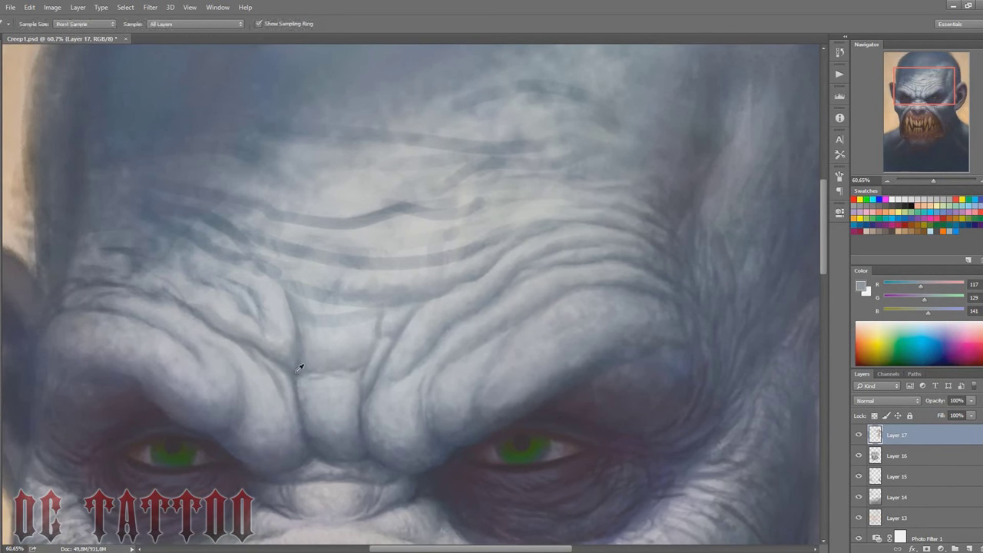
left_click_drag(416, 343, 435, 254)
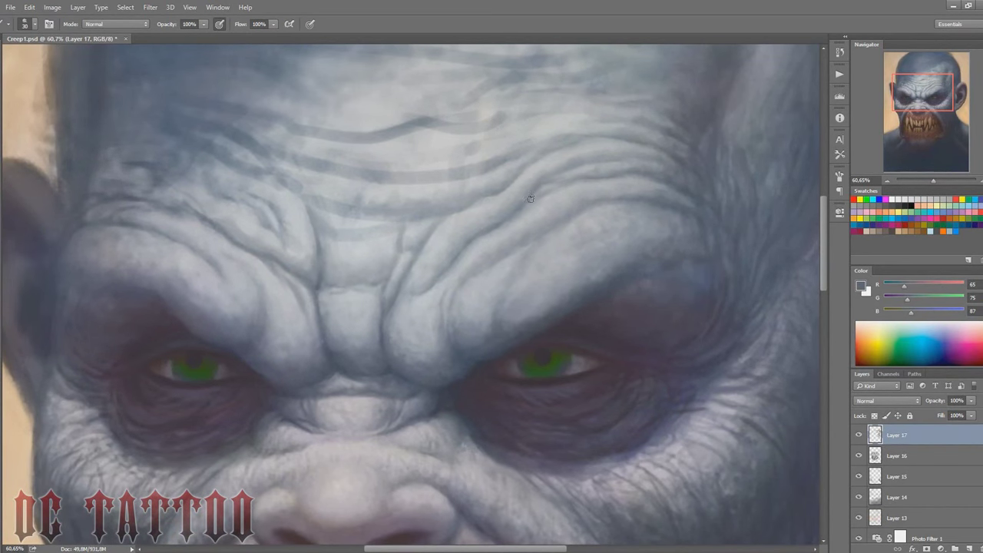
key("bracketright")
key("bracketright")
key("bracketright")
left_click(597, 157, "alt")
key("bracketleft")
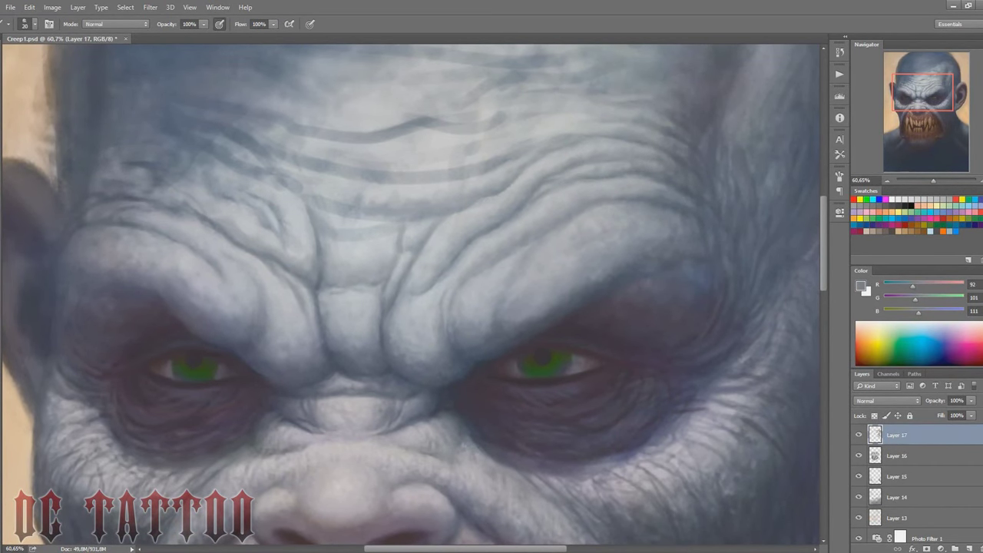
left_click(682, 175, "alt")
left_click_drag(925, 90, 920, 82)
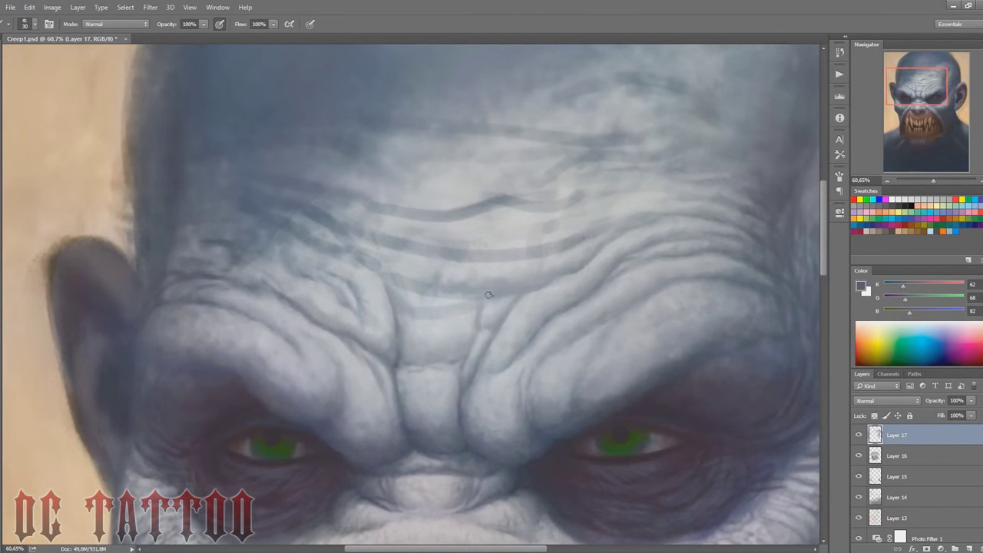
Paint a dark crease and a short vertical crease between the brows.
left_click_drag(414, 318, 402, 286)
key("bracketleft")
left_click(391, 291, "alt")
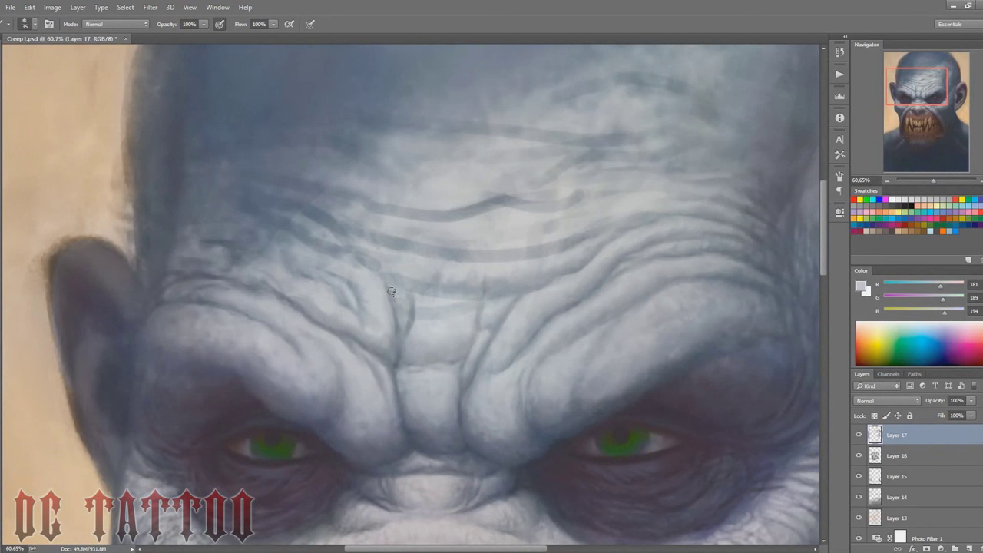
key("bracketright")
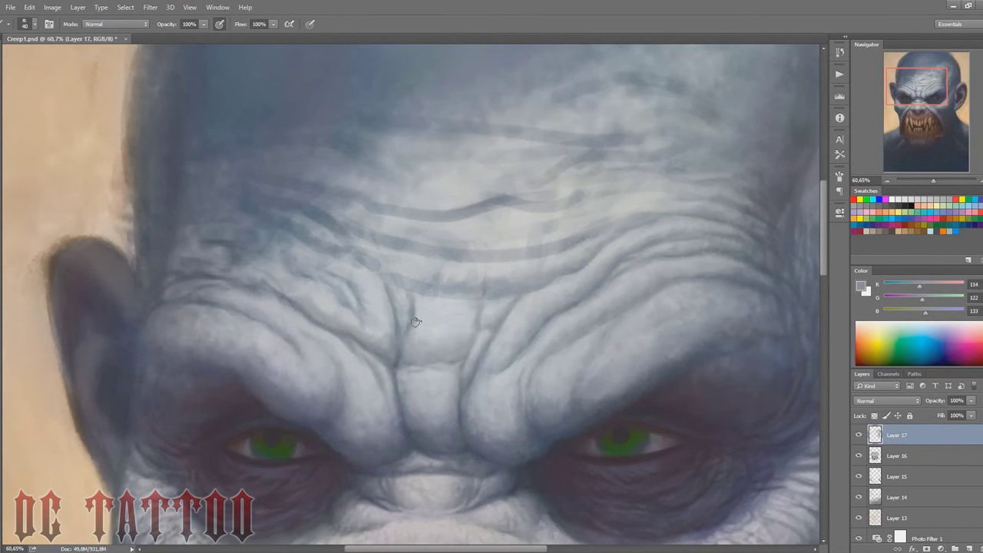
left_click(406, 299, "alt")
left_click(417, 311, "alt")
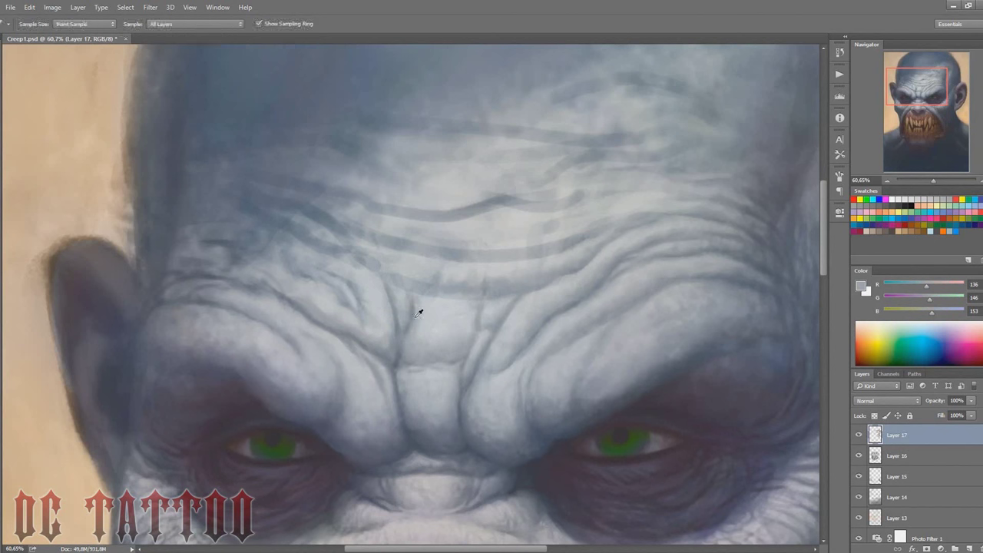
left_click_drag(445, 256, 443, 283)
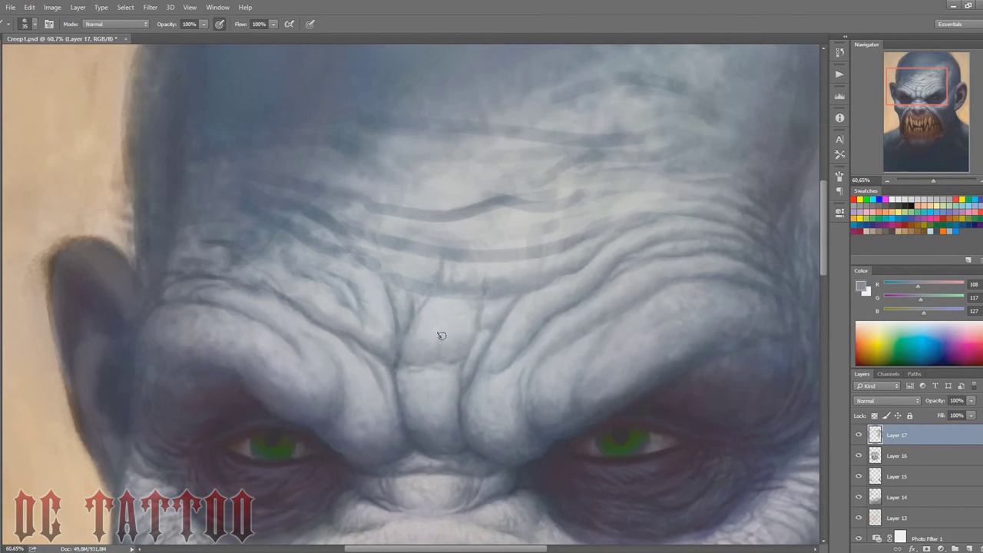
Paint a faint mid grey-blue crease above the brow with a smaller brush.
key("bracketleft")
left_click(482, 323, "alt")
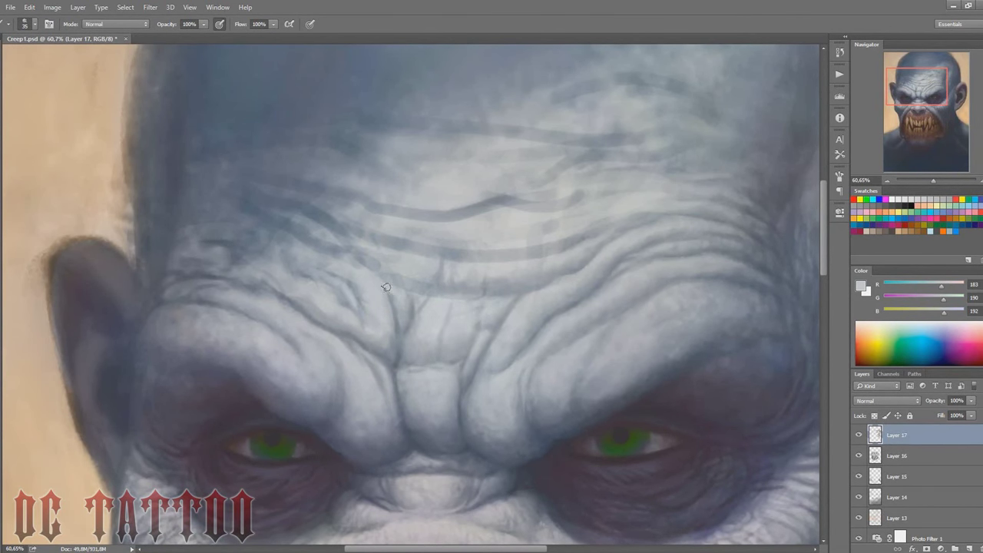
left_click(404, 306, "alt")
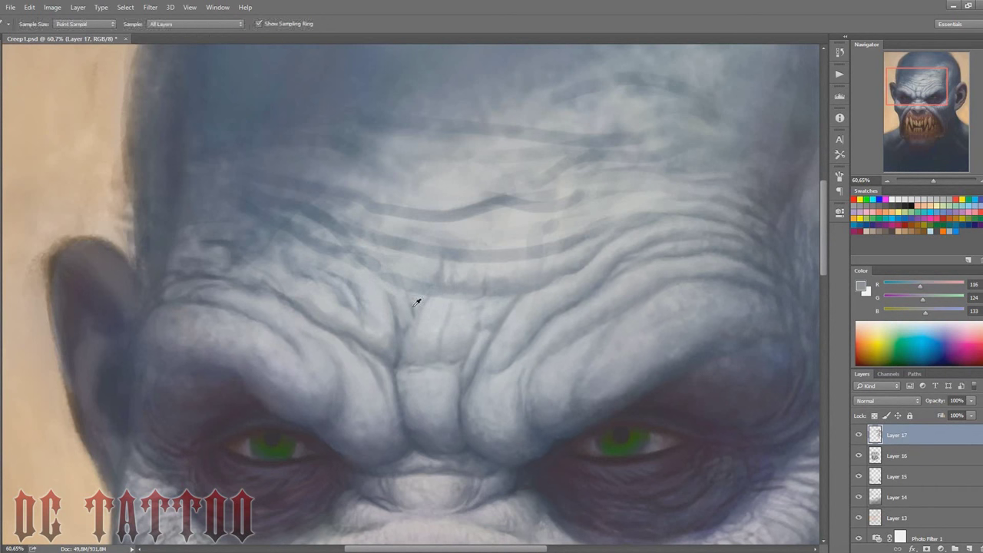
left_click(417, 300, "alt")
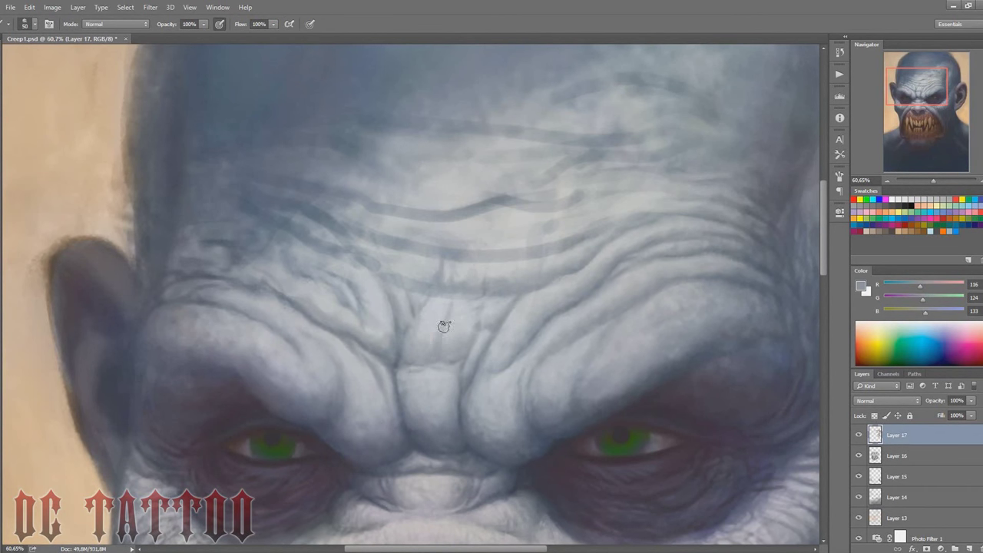
left_click_drag(444, 326, 424, 340)
Paint a dark blue-grey wrinkle line across the forehead with a fine brush.
left_click(359, 278, "alt")
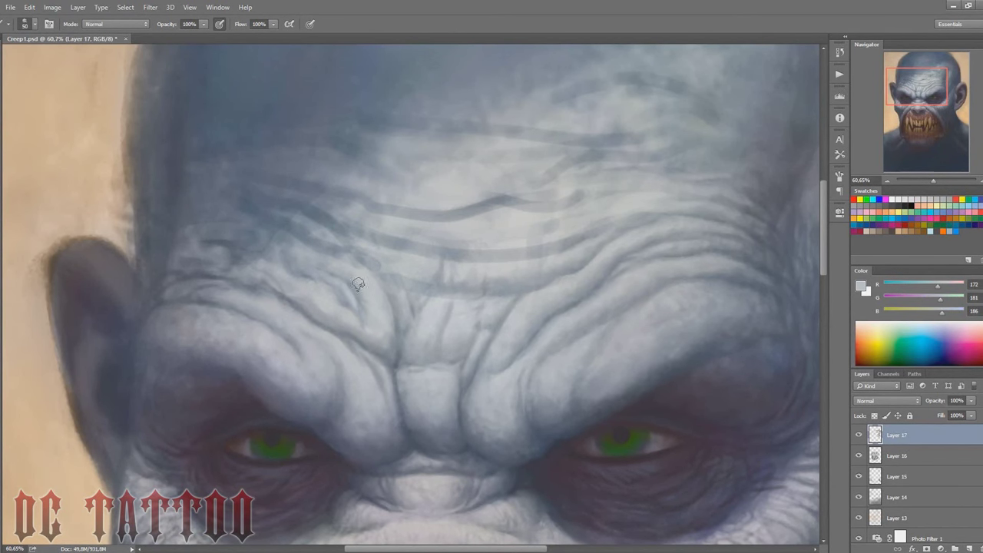
left_click(372, 347, "alt")
left_click(408, 307, "alt")
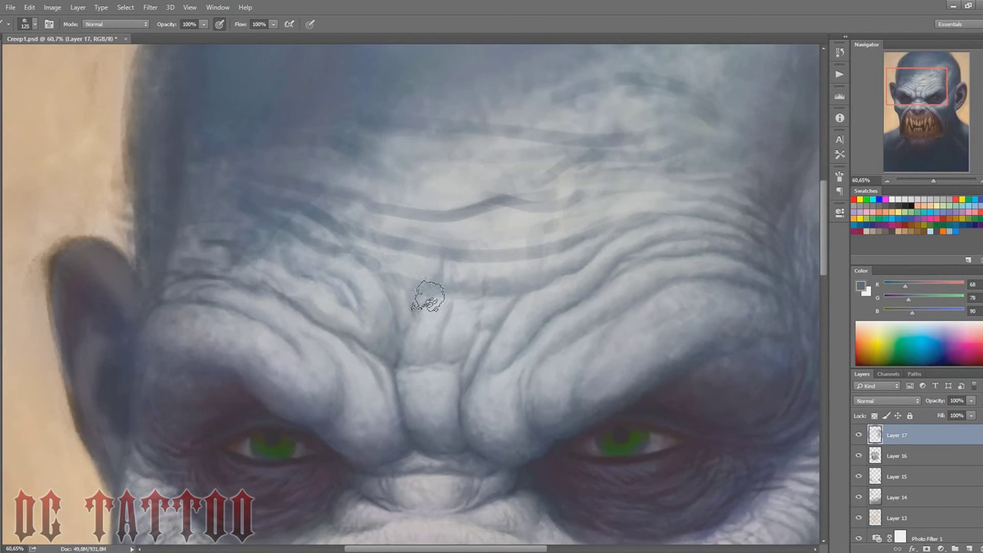
key("bracketleft")
key("bracketleft")
key("bracketleft")
left_click(450, 259, "alt")
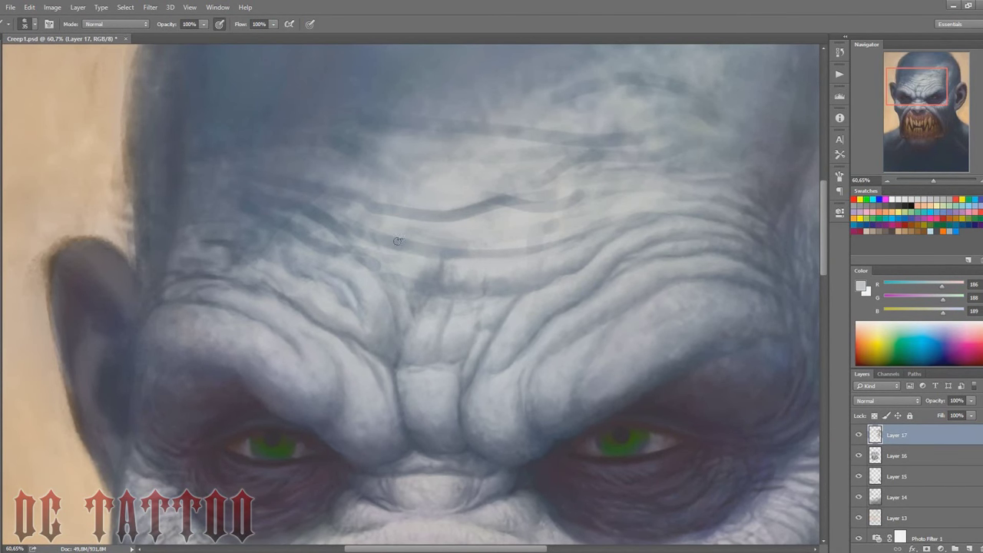
left_click(325, 239, "alt")
left_click_drag(437, 253, 570, 239)
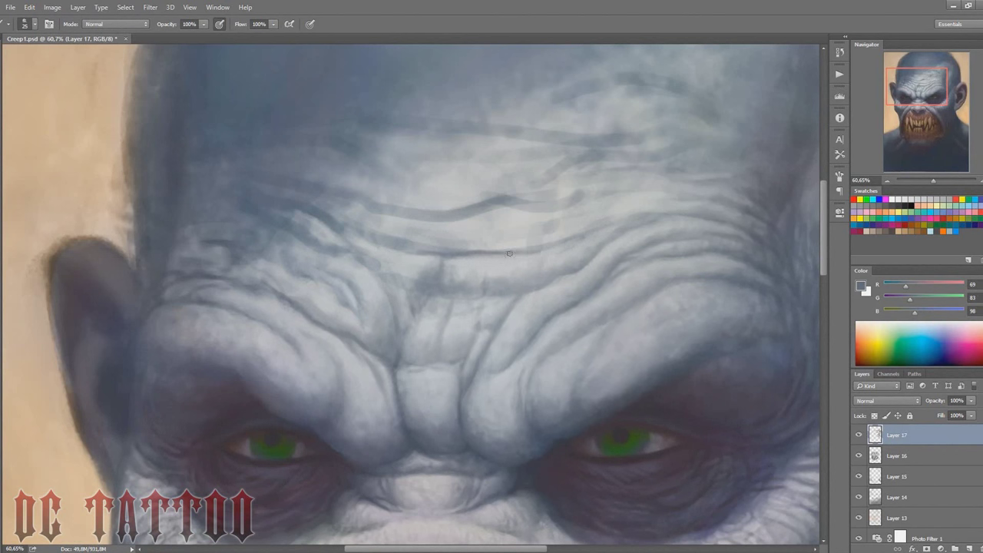
Add light vertical strokes between the brows in mid blue-grey.
key("bracketright")
key("bracketright")
key("bracketright")
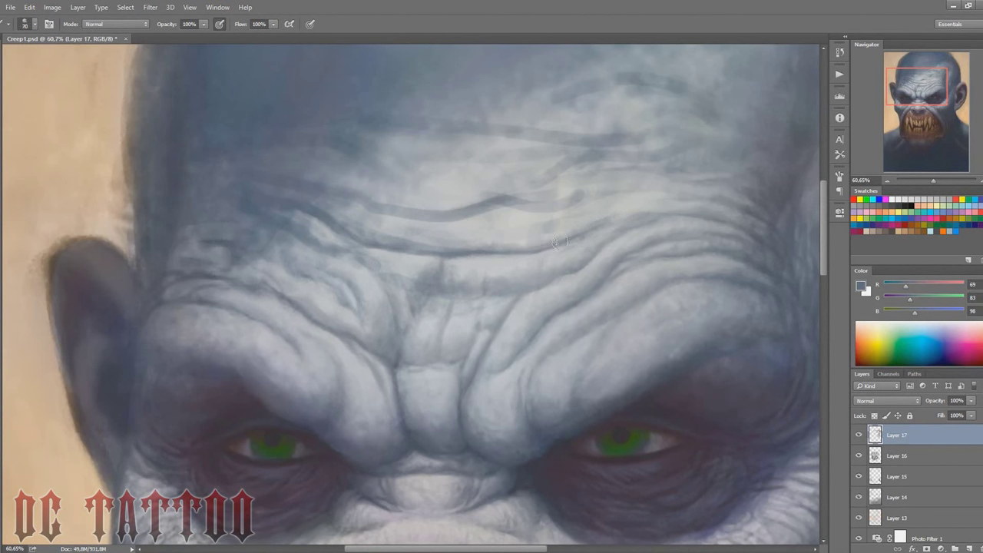
key("bracketleft")
key("bracketleft")
left_click(451, 333, "alt")
left_click_drag(419, 261, 430, 338)
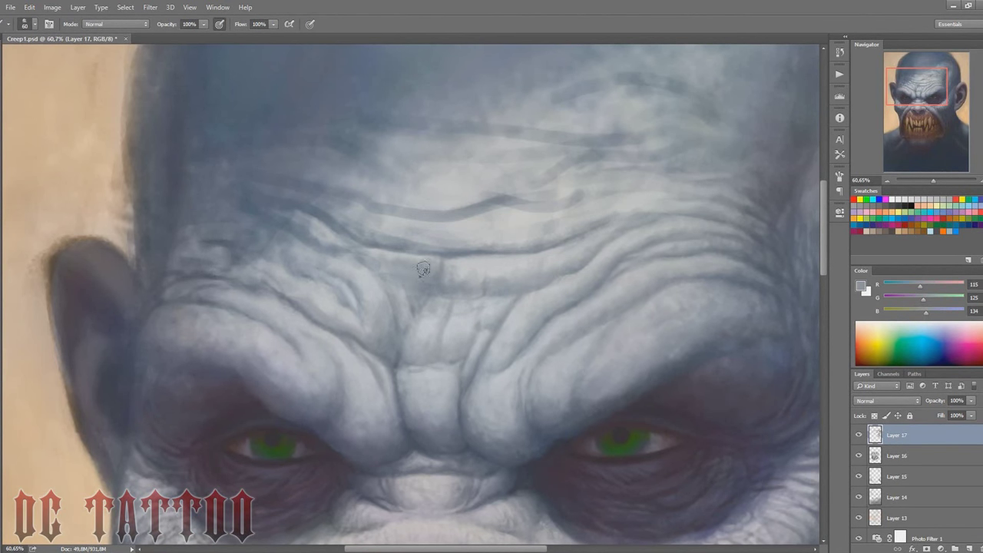
Sample pale, mid and deep shadow forehead tones and size the brush for the crease line.
key("bracketleft")
left_click(455, 265, "alt")
left_click(513, 256, "alt")
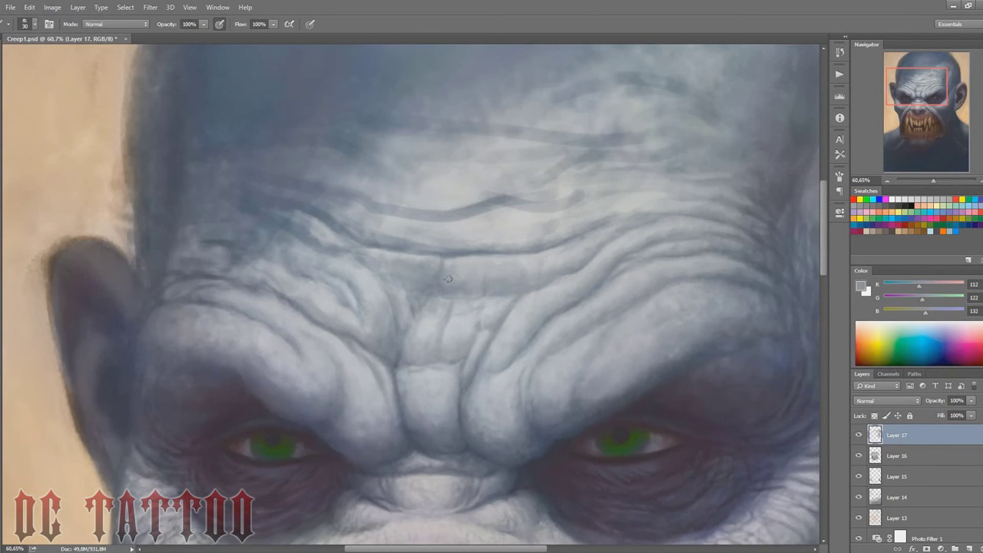
key("bracketright")
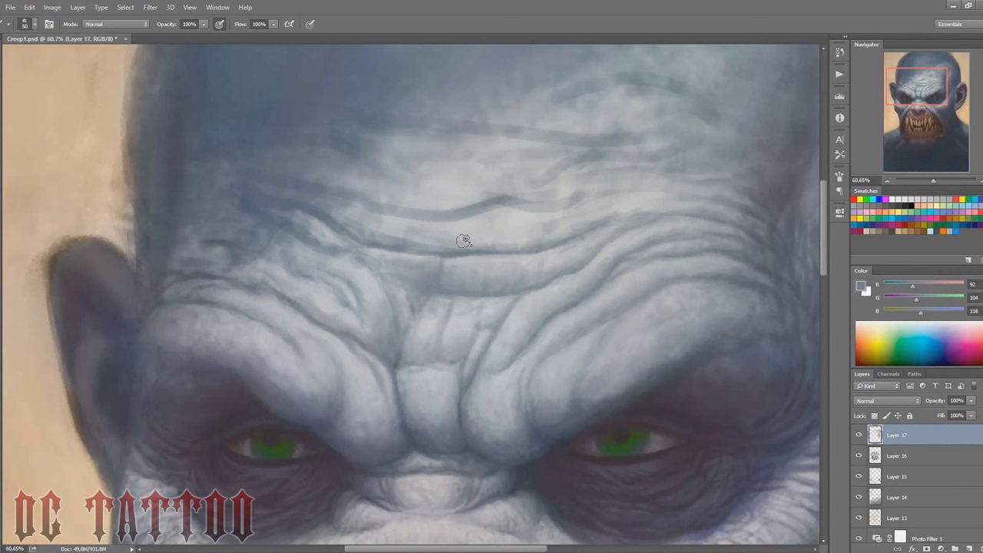
left_click(420, 261, "alt")
key("bracketright")
left_click(453, 275, "alt")
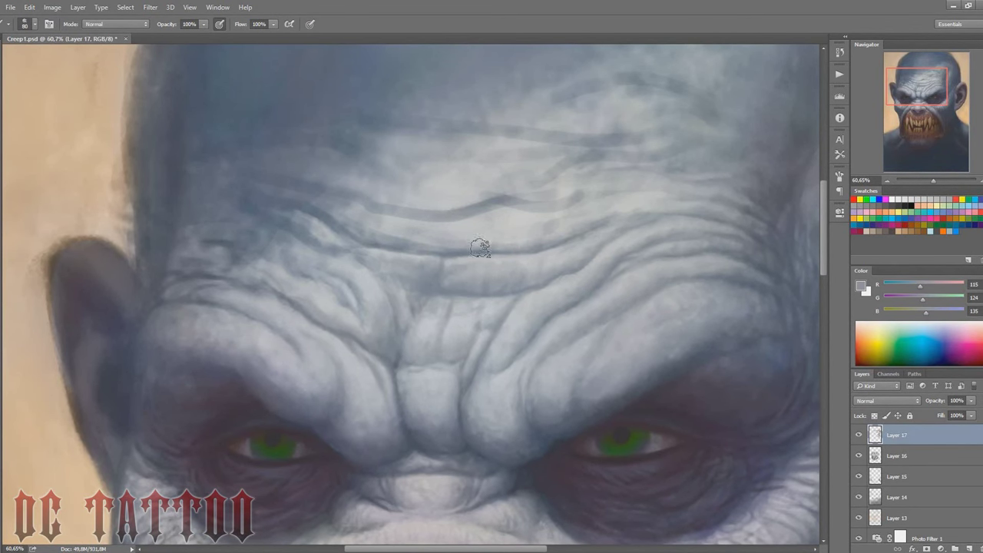
left_click(394, 280, "alt")
key("bracketright")
key("bracketright")
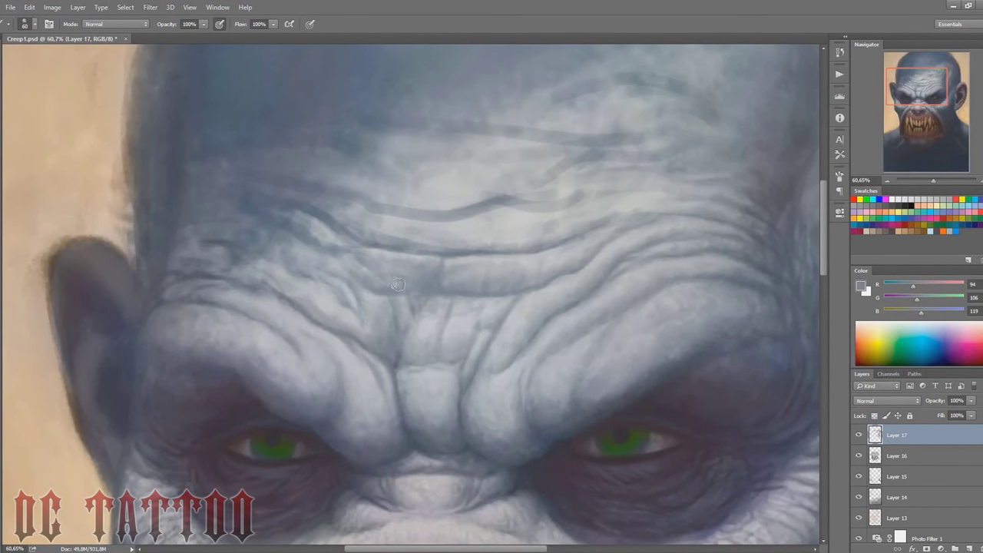
left_click(393, 264, "alt")
key("bracketleft")
key("bracketleft")
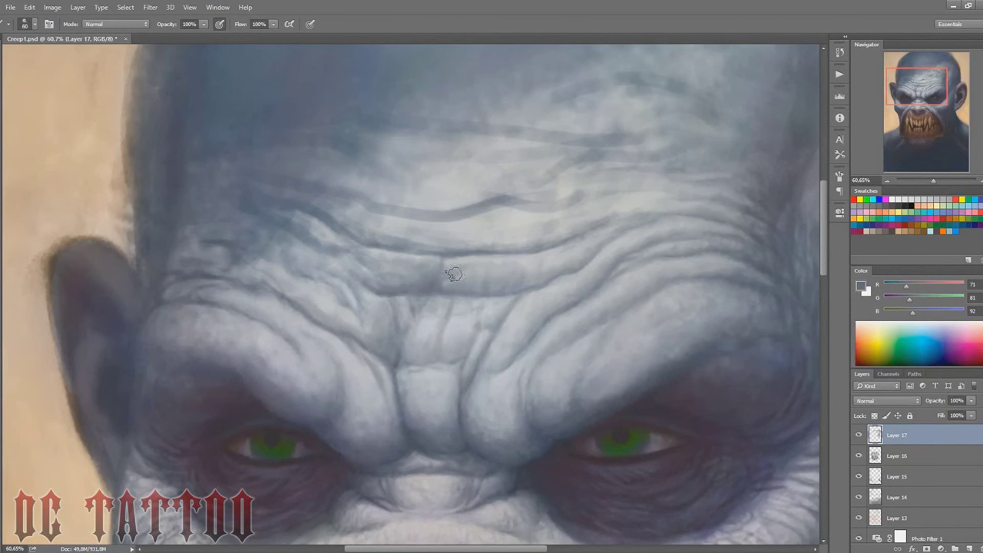
Pick light forehead highlights and dark brow tones for fine highlight work.
key("bracketright")
key("bracketright")
key("bracketright")
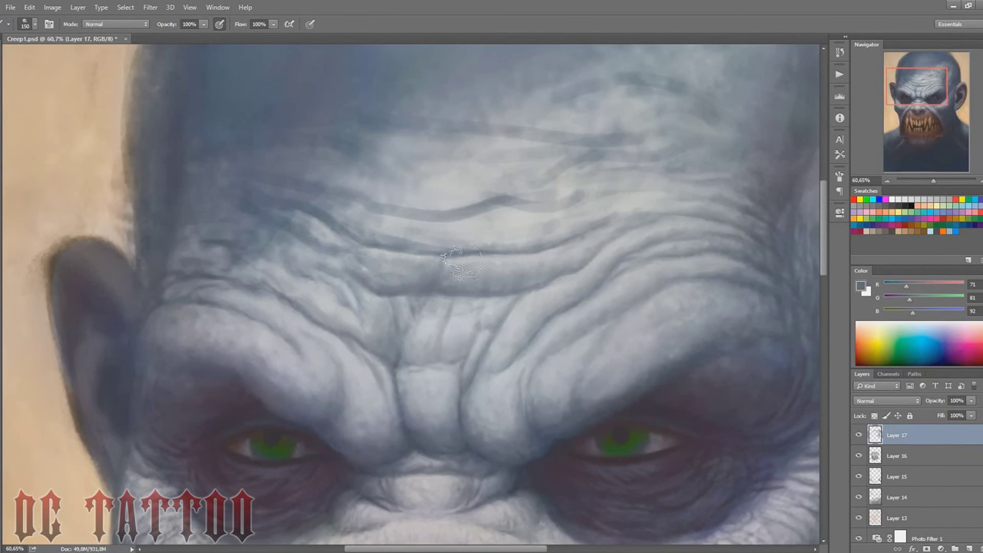
left_click(426, 300, "alt")
left_click(420, 298, "alt")
key("bracketleft")
key("bracketleft")
key("bracketleft")
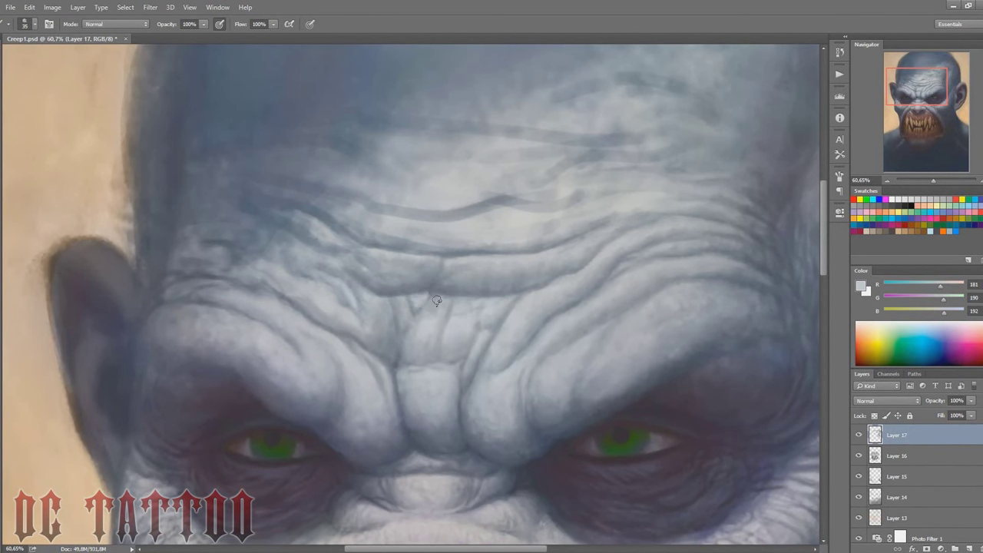
key("bracketright")
key("bracketright")
key("bracketright")
left_click(478, 325, "alt")
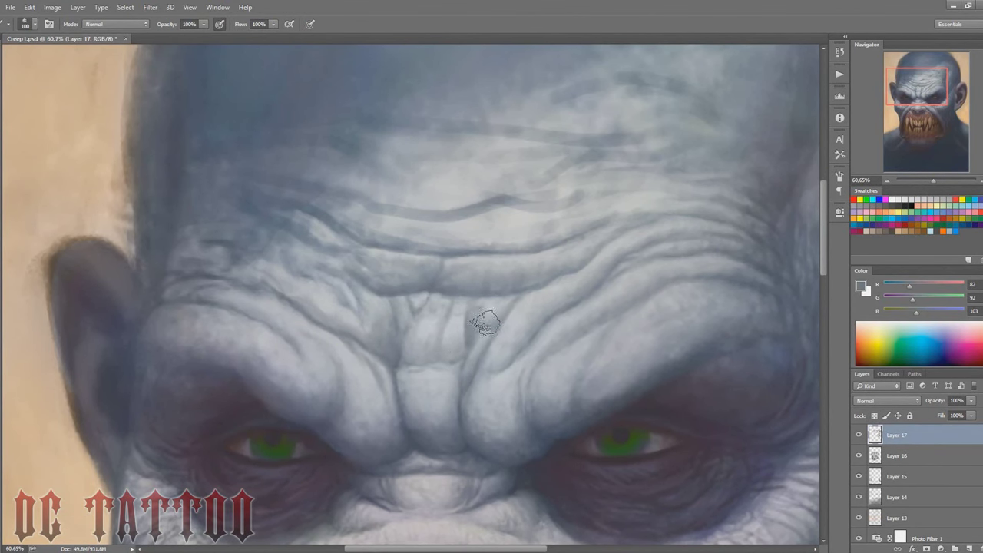
key("i")
key("b")
left_click(417, 320, "alt")
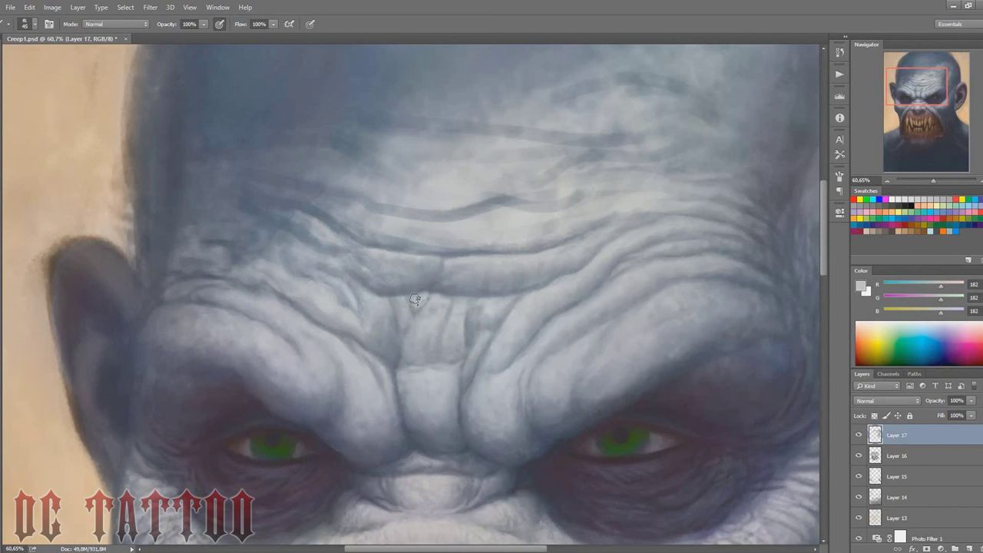
Blend the brow with pale skin and mid-dark tones at varied brush sizes.
key("bracketleft")
key("bracketright")
key("bracketright")
key("bracketright")
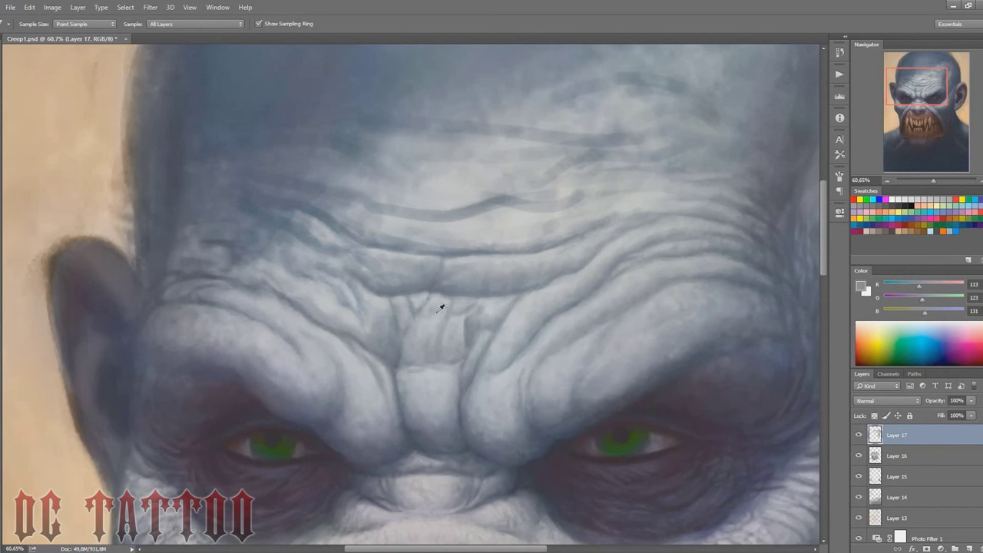
left_click(445, 305, "alt")
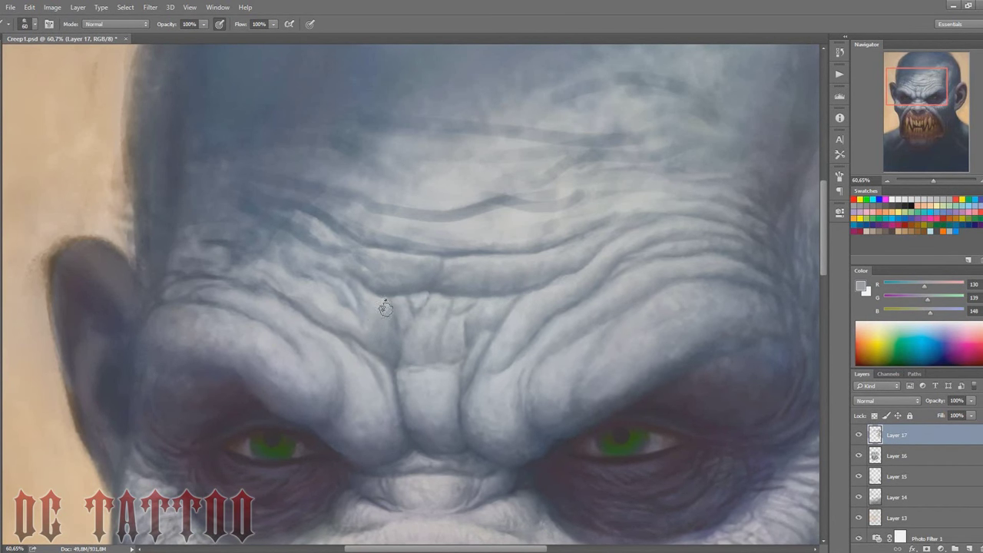
left_click(330, 316, "alt")
key("bracketright")
key("bracketright")
key("bracketright")
left_click(470, 301, "alt")
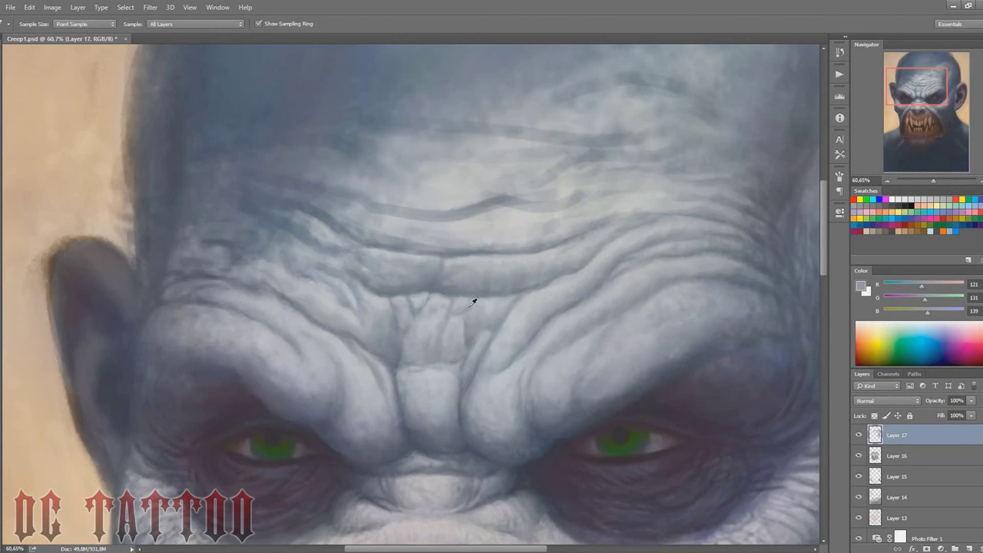
key("bracketleft")
key("bracketleft")
key("bracketleft")
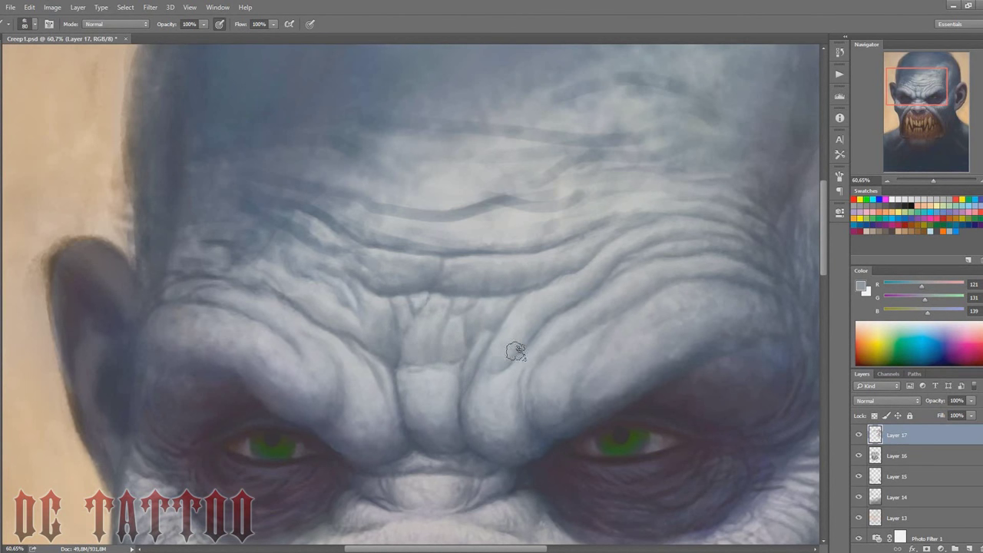
Refine the furrow between the brows with light highlights and dark furrow tones.
left_click(519, 360, "alt")
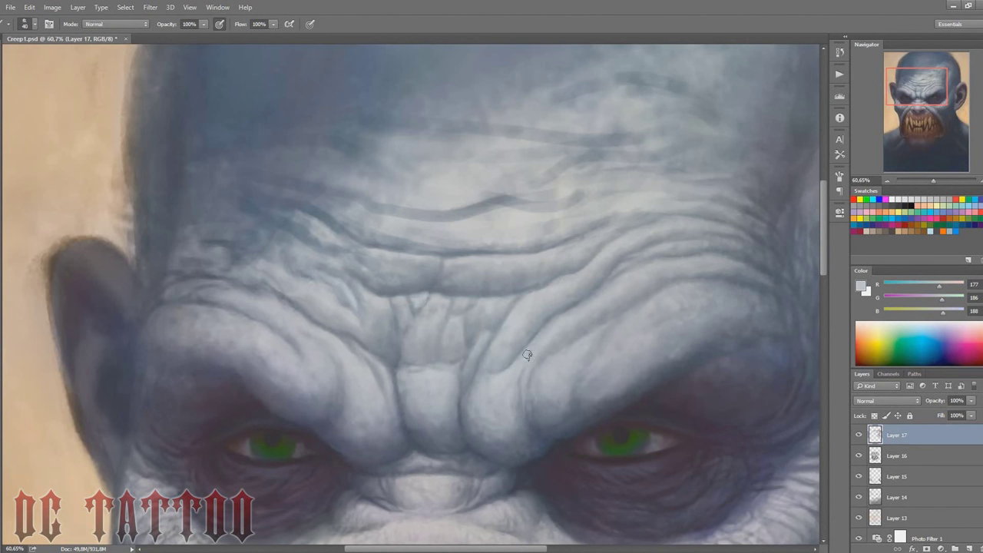
key("bracketright")
left_click(336, 338, "alt")
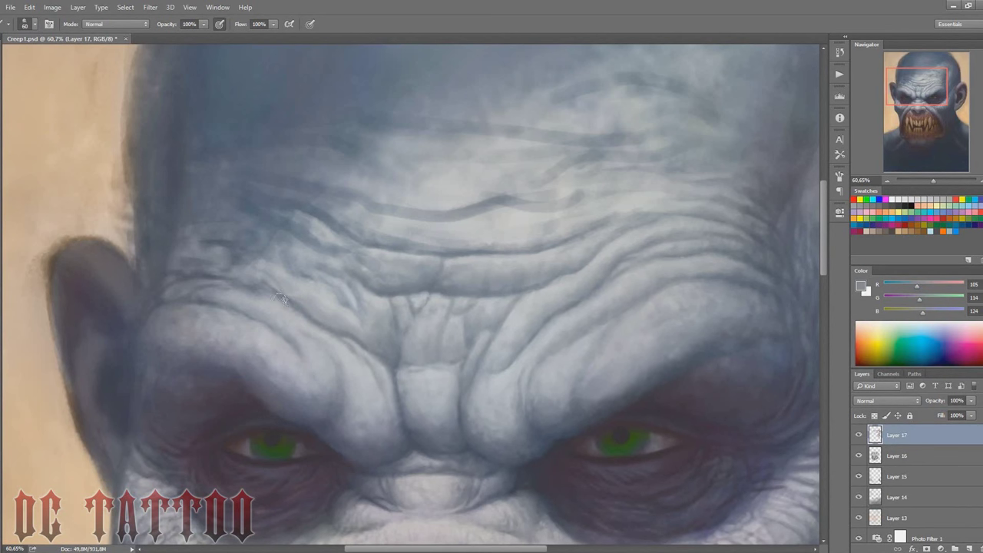
key("bracketleft")
left_click(399, 402, "alt")
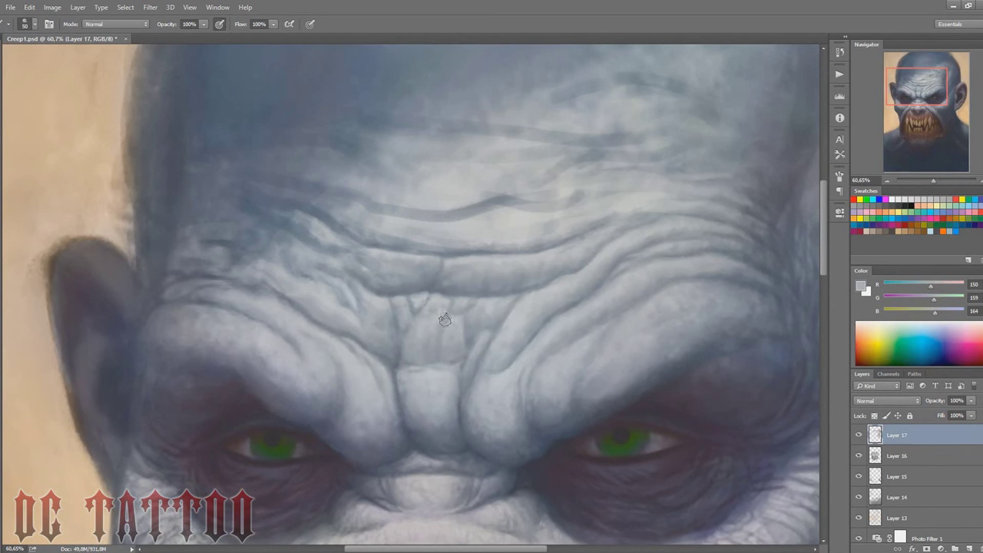
left_click(361, 327, "alt")
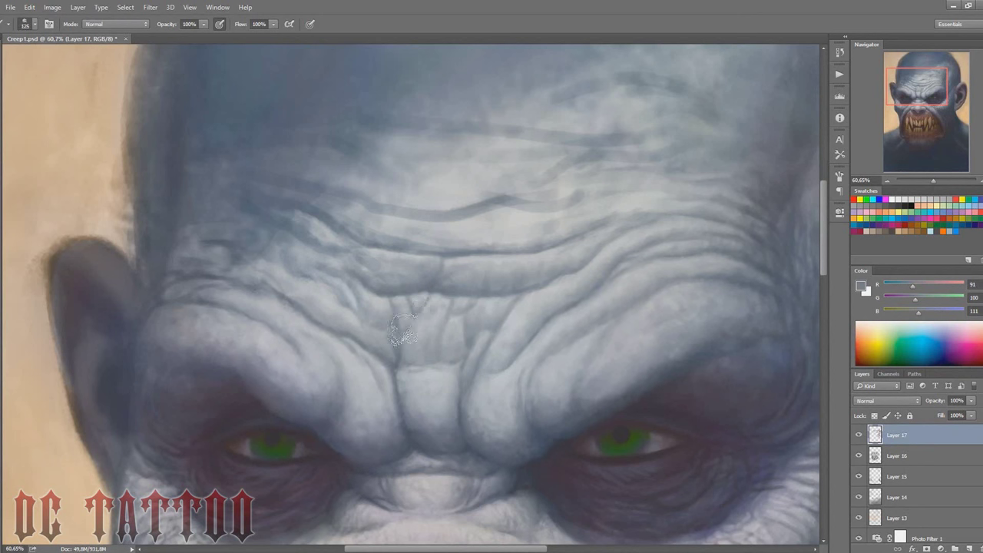
Work deep shadows and mid blue-grey tones into fine brow lines.
key("bracketright")
key("bracketright")
key("bracketright")
key("bracketleft")
key("bracketleft")
key("bracketleft")
left_click(470, 340, "alt")
key("bracketleft")
key("bracketleft")
key("bracketleft")
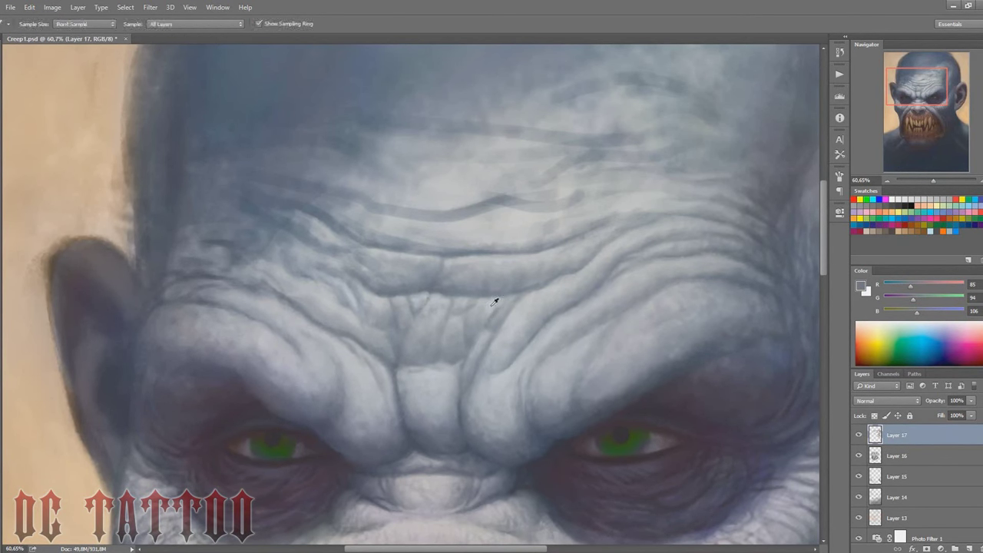
left_click(496, 311, "alt")
left_click(491, 309, "alt")
key("bracketright")
key("bracketright")
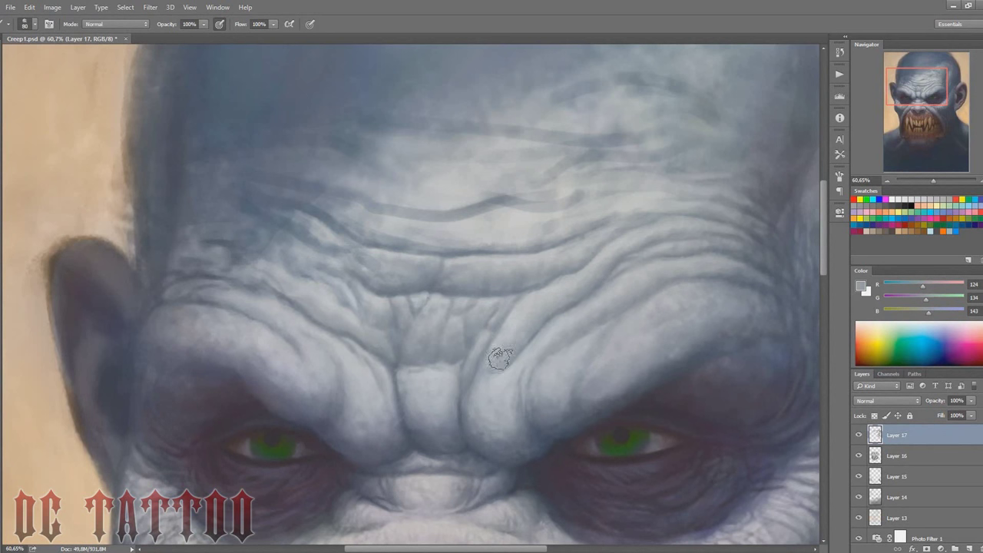
left_click(288, 294, "alt")
Finish the brow crease with dark crease tones and pale forehead highlights.
left_click(402, 361, "alt")
left_click(404, 364, "alt")
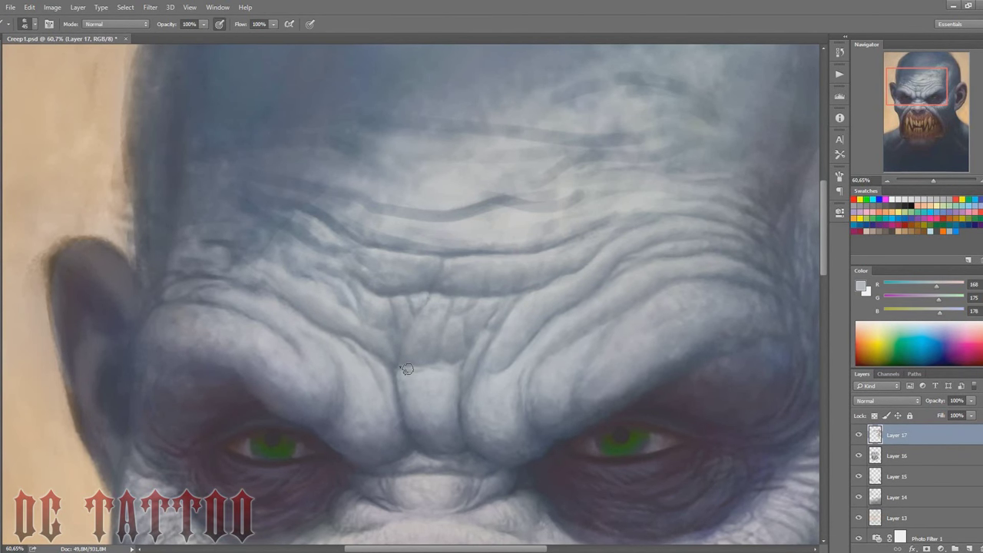
left_click(463, 356, "alt")
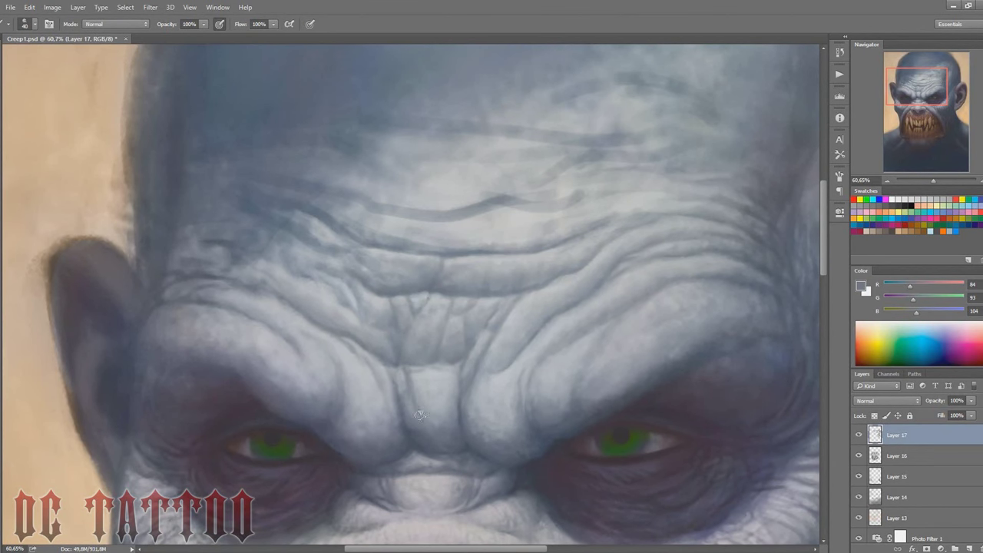
left_click(421, 387, "alt")
key("bracketright")
key("bracketright")
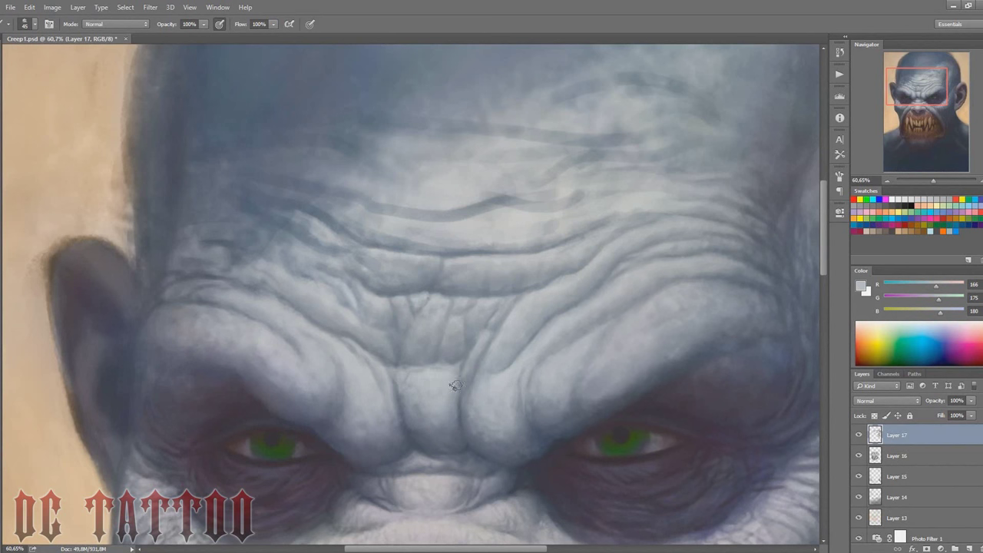
key("bracketleft")
key("bracketleft")
left_click(439, 361, "alt")
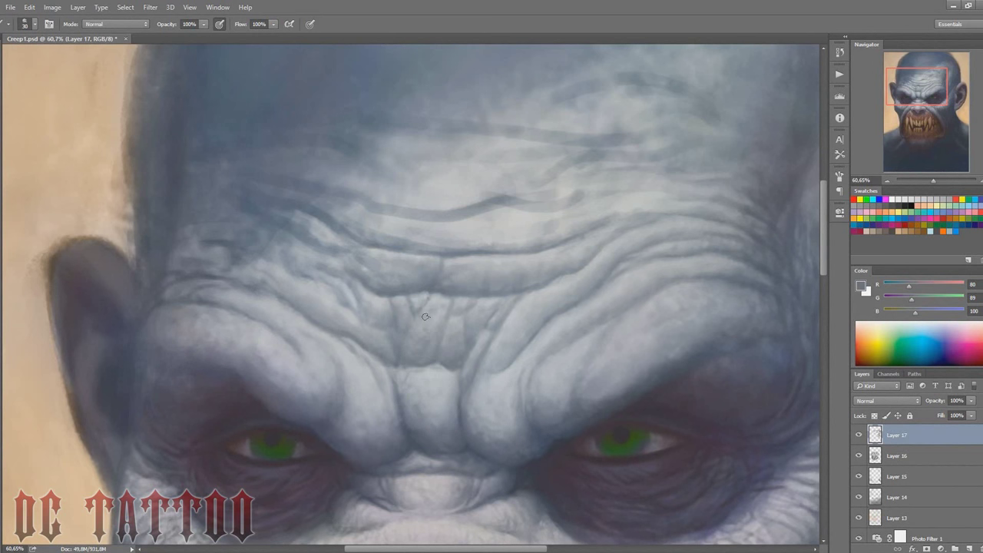
left_click(473, 307, "alt")
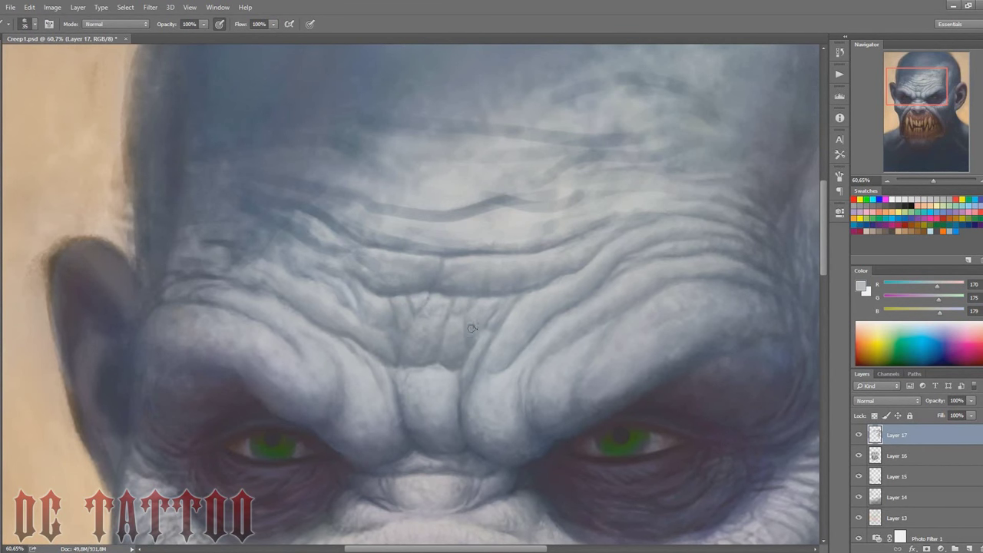
key("bracketright")
Sample dark and mid blue-grey forehead shades for the wrinkle work.
left_click(298, 293, "alt")
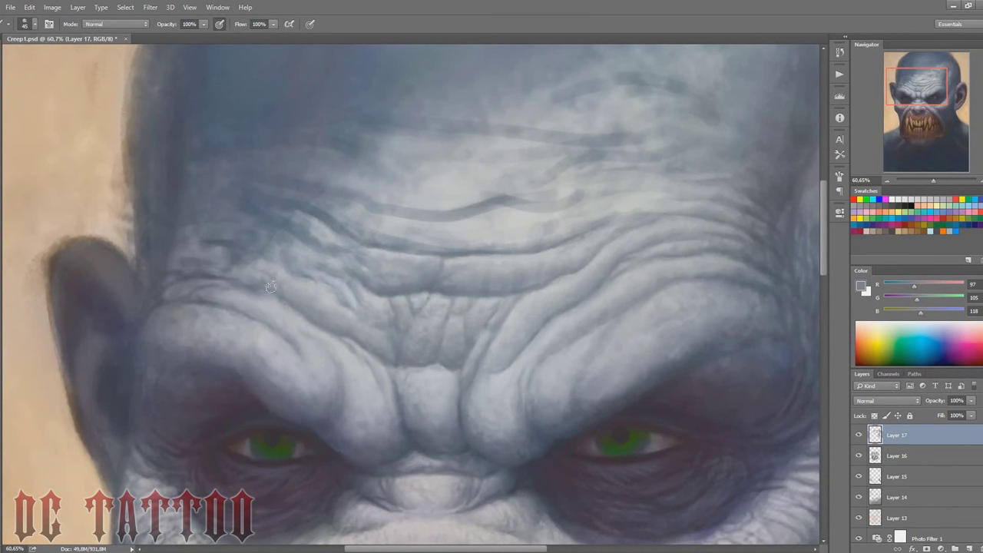
left_click(739, 278, "alt")
left_click(292, 270, "alt")
left_click(242, 257, "alt")
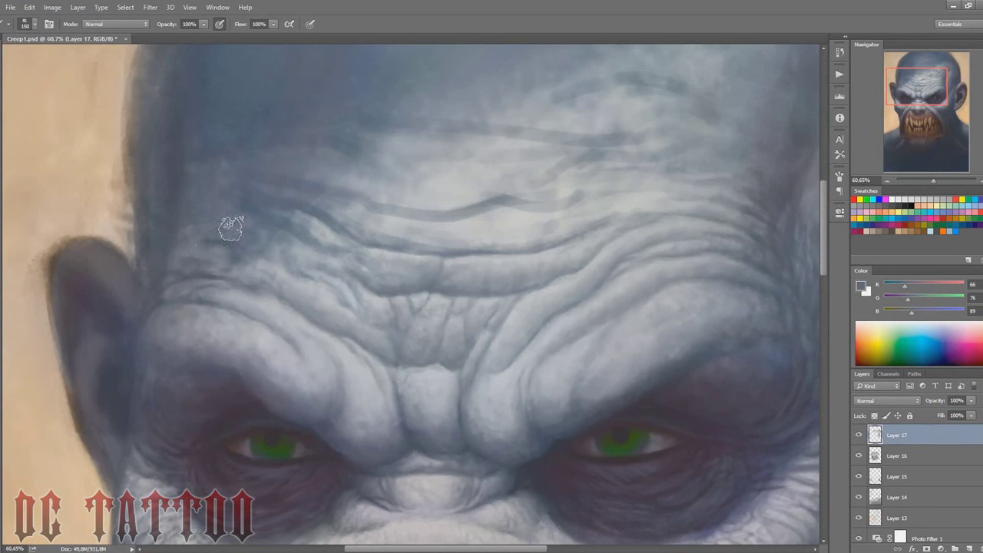
key("bracketleft")
key("bracketleft")
key("bracketleft")
left_click(392, 208, "alt")
key("bracketright")
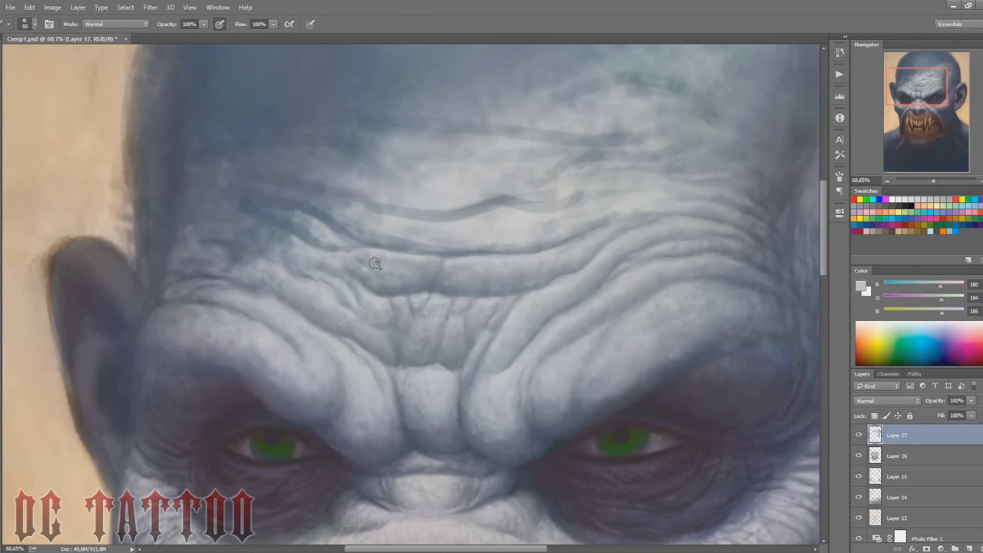
left_click(320, 252, "alt")
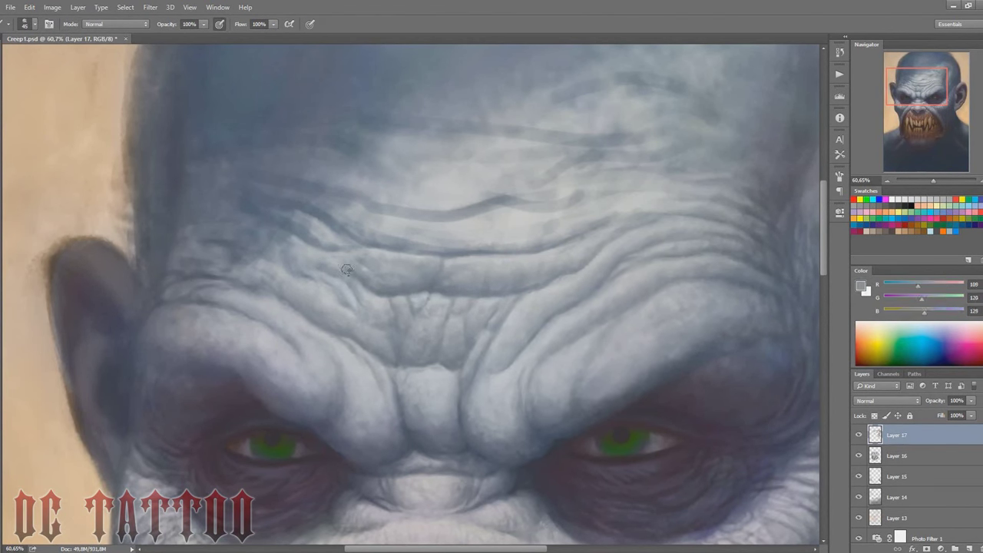
left_click(299, 253, "alt")
key("bracketright")
key("bracketright")
key("bracketright")
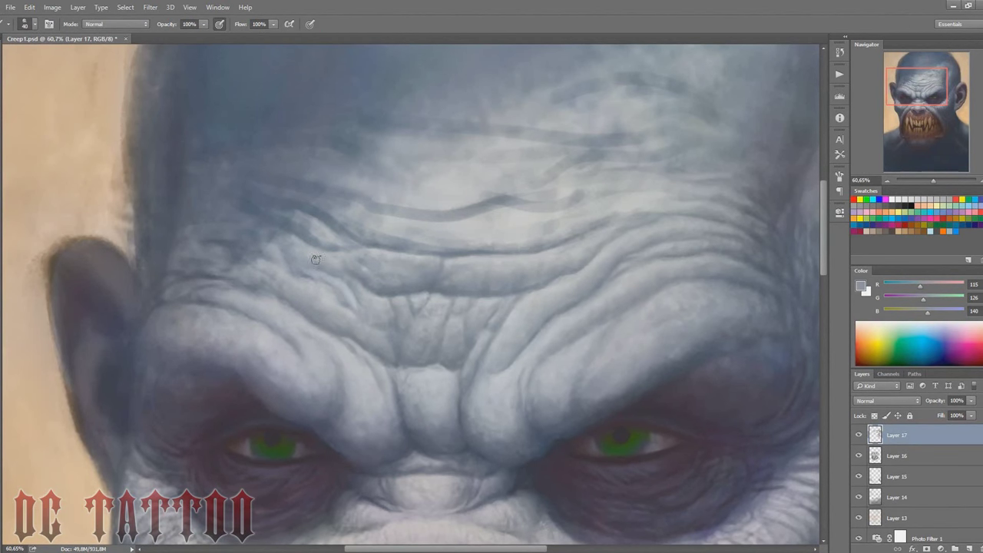
Paint a darker line along a forehead wrinkle with a thin brush.
left_click(345, 307, "alt")
key("bracketright")
left_click(554, 264, "alt")
key("bracketleft")
key("bracketleft")
key("bracketleft")
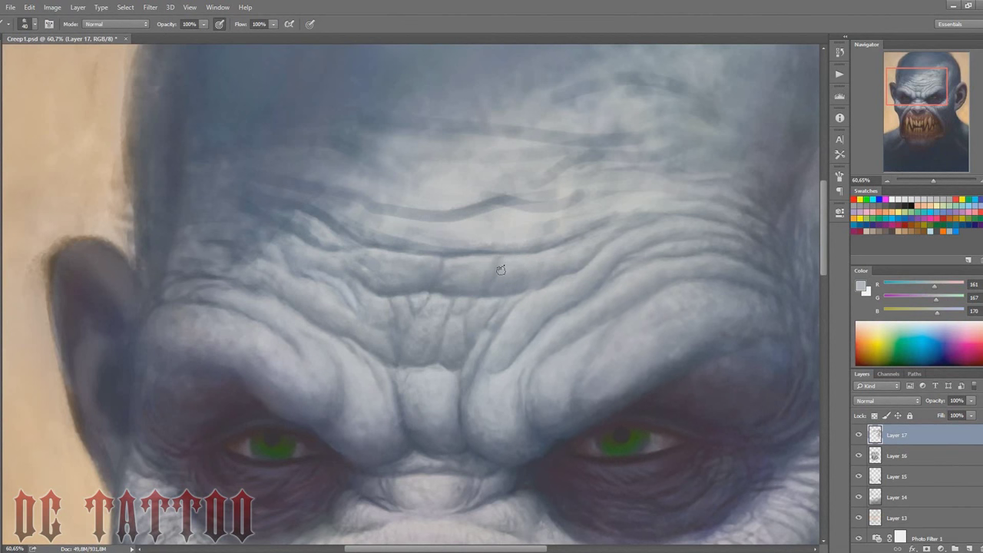
left_click(499, 263, "alt")
key("bracketright")
key("bracketright")
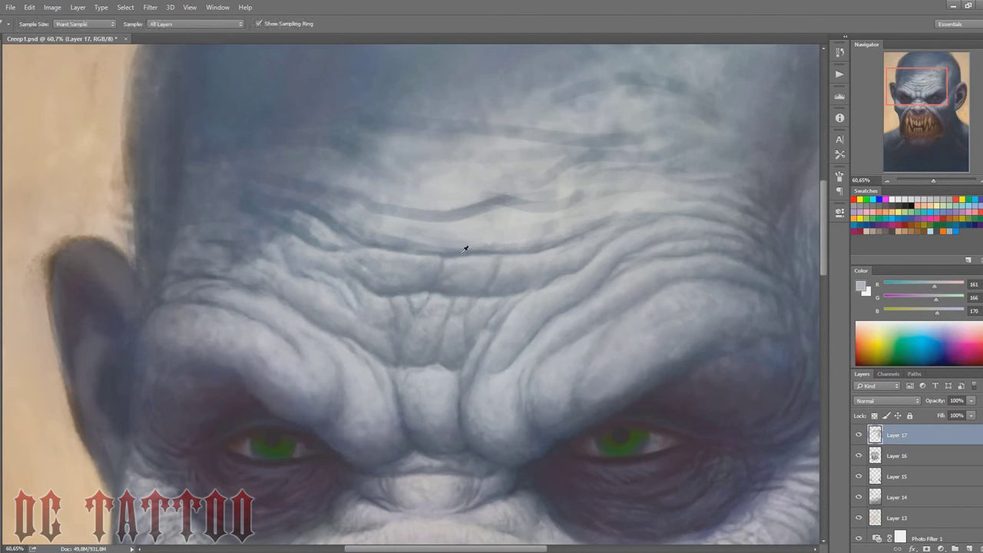
key("bracketright")
key("bracketright")
key("bracketright")
left_click(479, 208, "alt")
left_click(478, 212, "alt")
key("bracketleft")
key("bracketleft")
key("bracketleft")
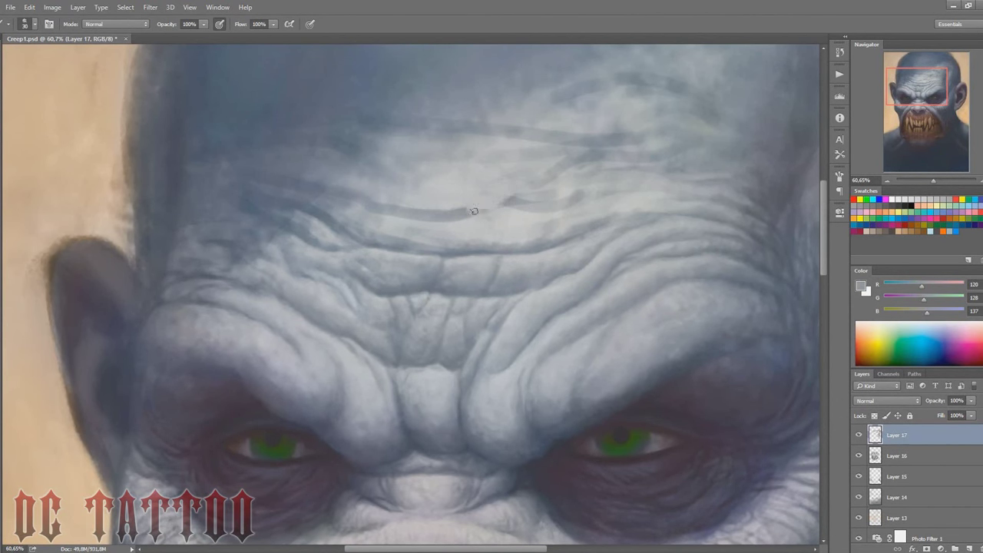
left_click_drag(471, 213, 565, 202)
Build up darker forehead shadows at varied brush sizes.
key("bracketright")
left_click(397, 289, "alt")
key("bracketright")
key("bracketright")
key("bracketright")
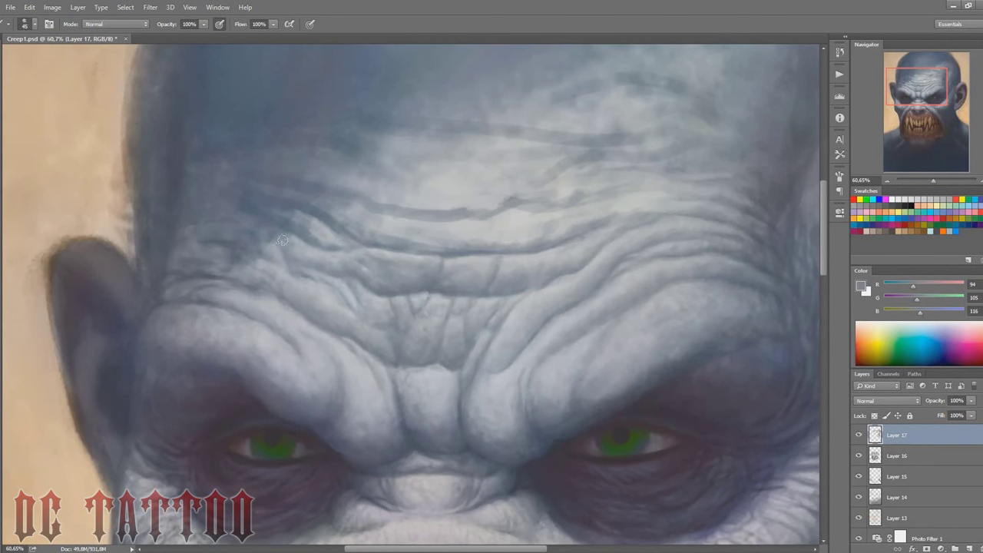
left_click(342, 268, "alt")
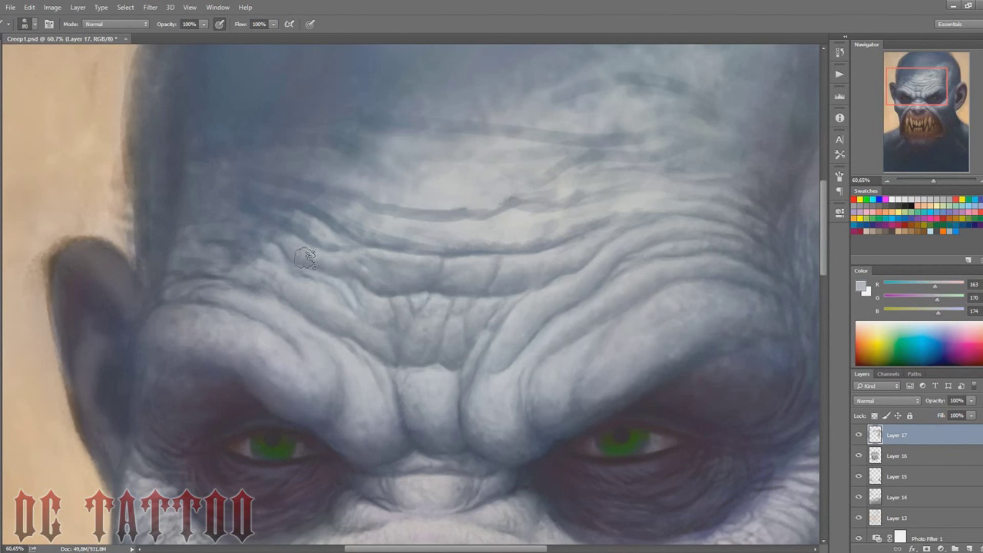
key("bracketleft")
key("bracketleft")
key("bracketleft")
left_click(312, 262, "alt")
key("bracketleft")
key("bracketleft")
key("bracketleft")
Add pale forehead highlights and dark shading near the brow, nudging the view toward the ear.
left_click(536, 272, "alt")
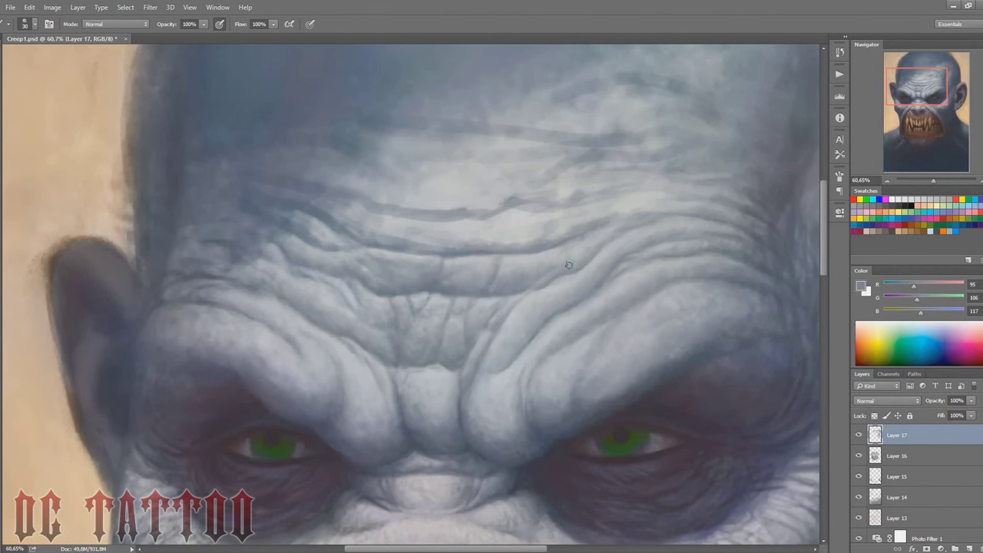
left_click(538, 269, "alt")
key("bracketright")
key("bracketright")
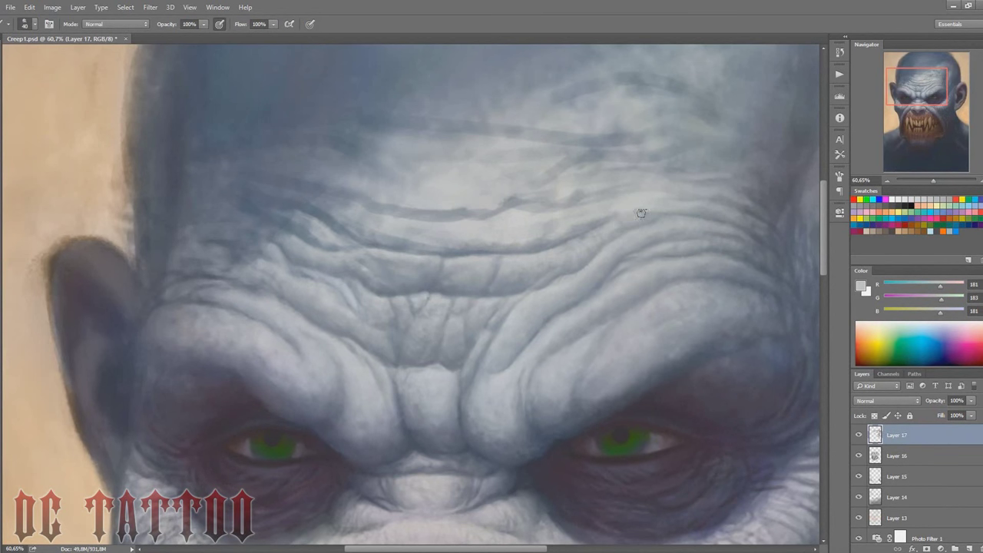
left_click(674, 202, "alt")
left_click(207, 298, "alt")
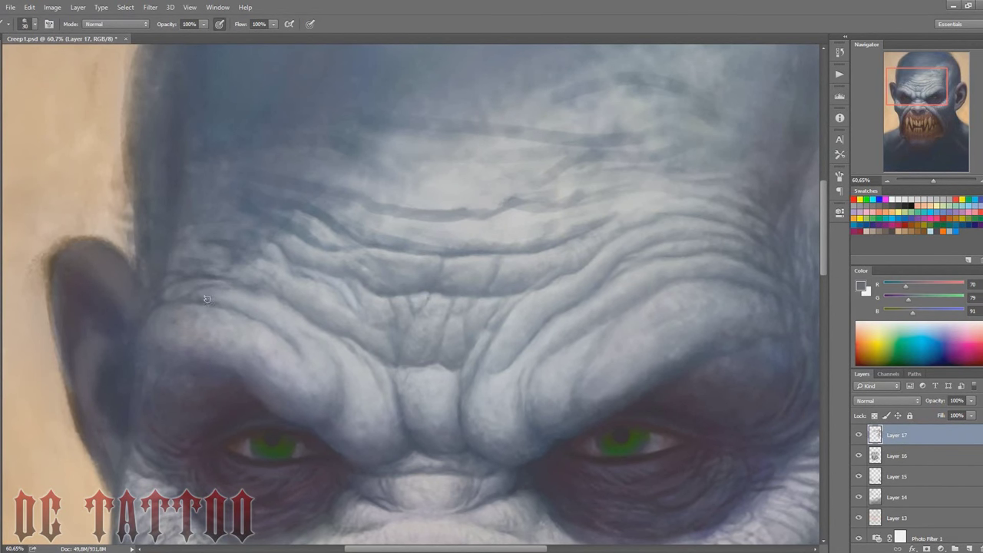
key("bracketleft")
left_click_drag(177, 290, 207, 311)
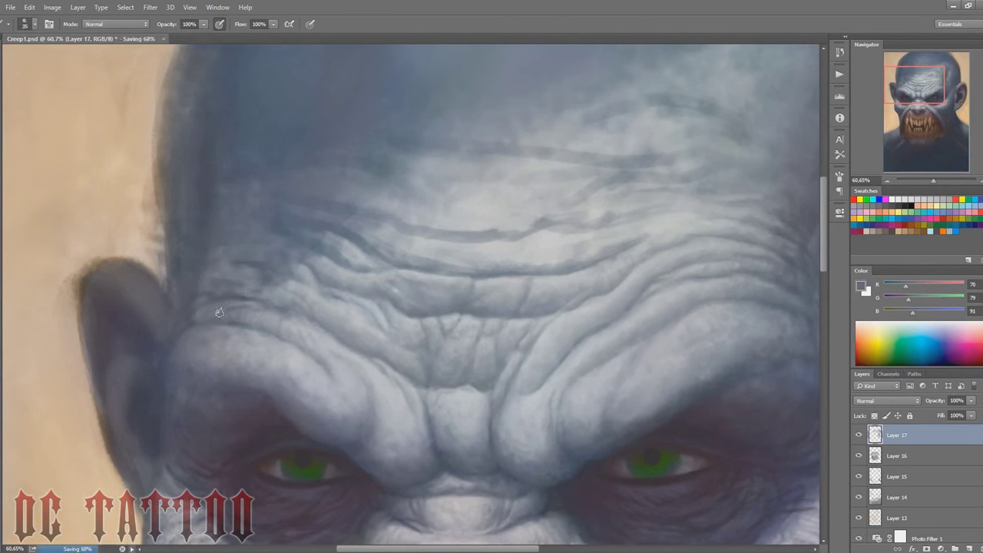
Sample mid blue-grey and dark shadow tones from the temple and ear edge, resizing the brush.
key("bracketleft")
left_click(222, 294, "alt")
left_click(255, 274, "alt")
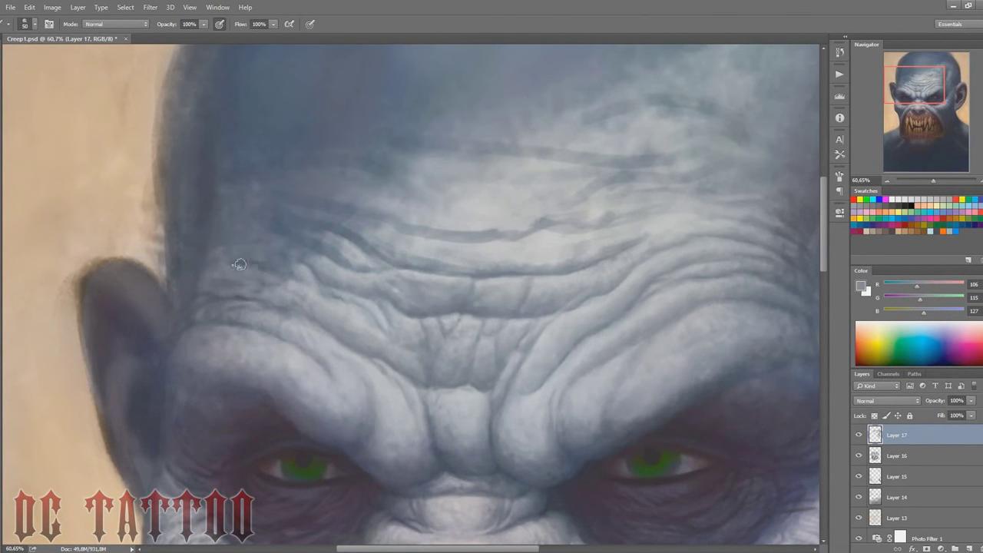
key("bracketright")
key("bracketright")
key("bracketright")
left_click(186, 332, "alt")
key("bracketleft")
key("bracketleft")
key("bracketleft")
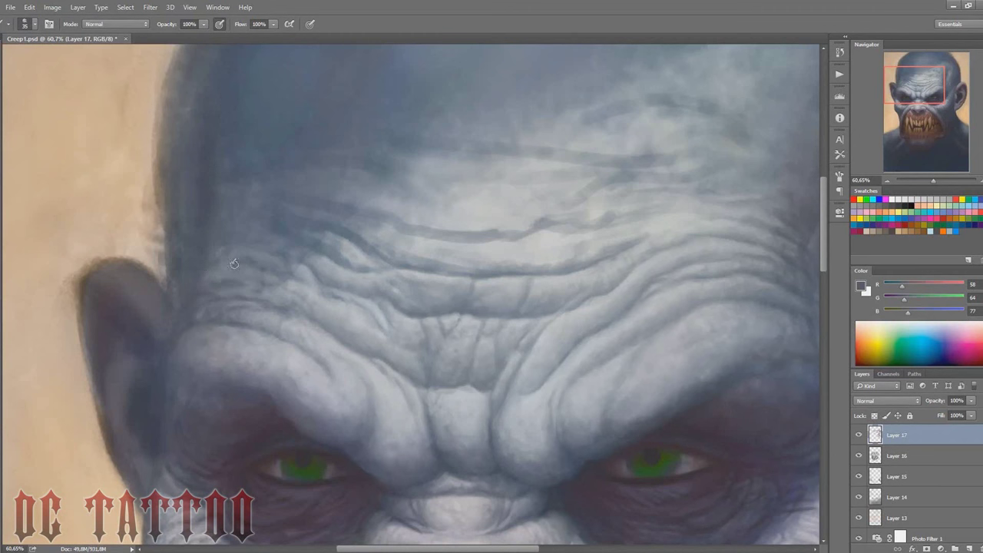
key("bracketright")
key("bracketright")
key("bracketright")
left_click(221, 161, "alt")
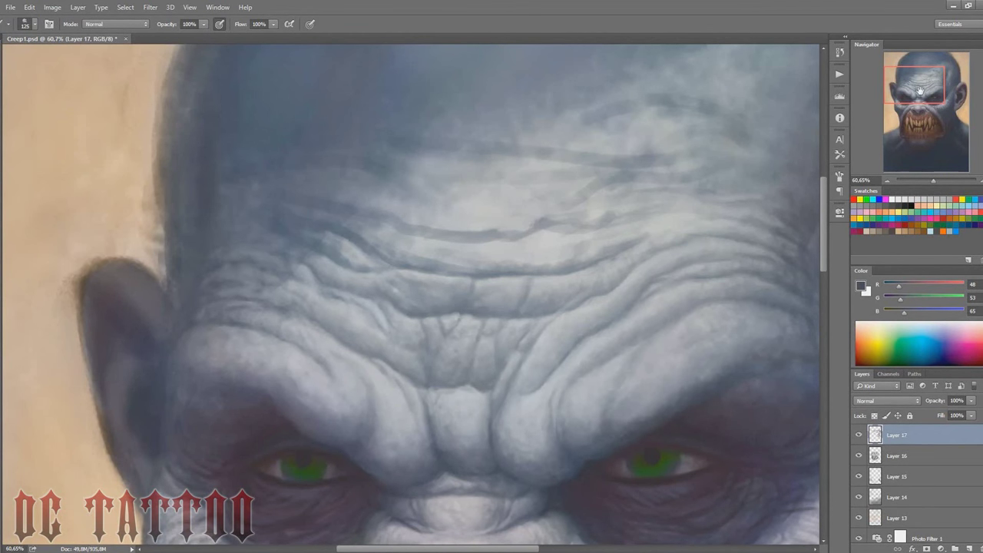
left_click_drag(920, 91, 923, 95)
Refine the brow furrows with dark shades and light highlights between the brows using a small brush.
key("bracketleft")
key("bracketleft")
key("bracketleft")
left_click(500, 404, "alt")
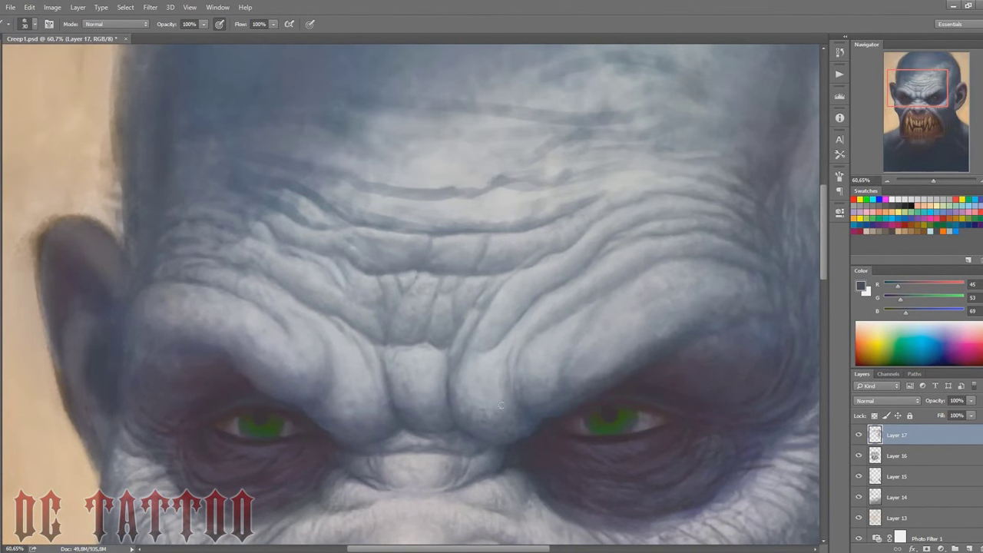
left_click(483, 383, "alt")
key("bracketleft")
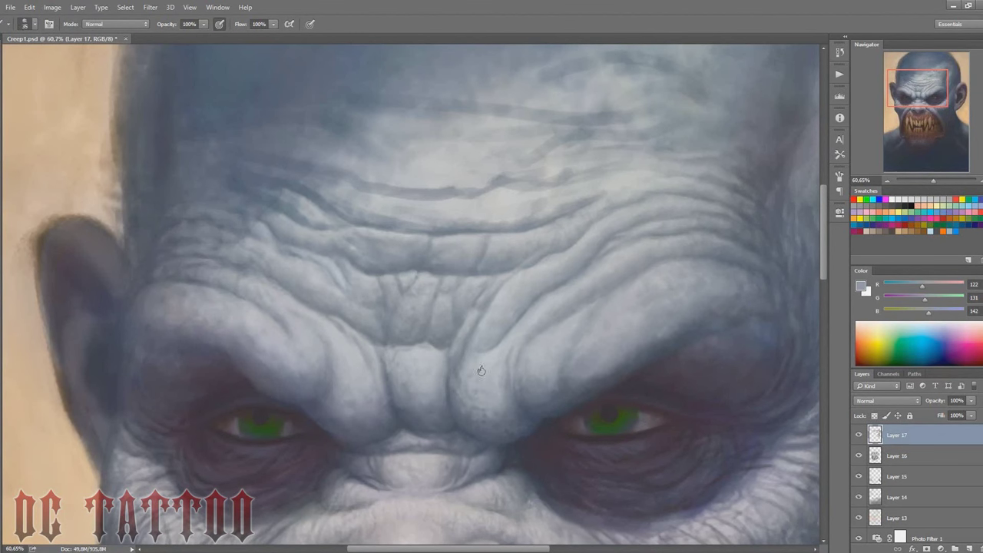
left_click(408, 404, "alt")
key("bracketleft")
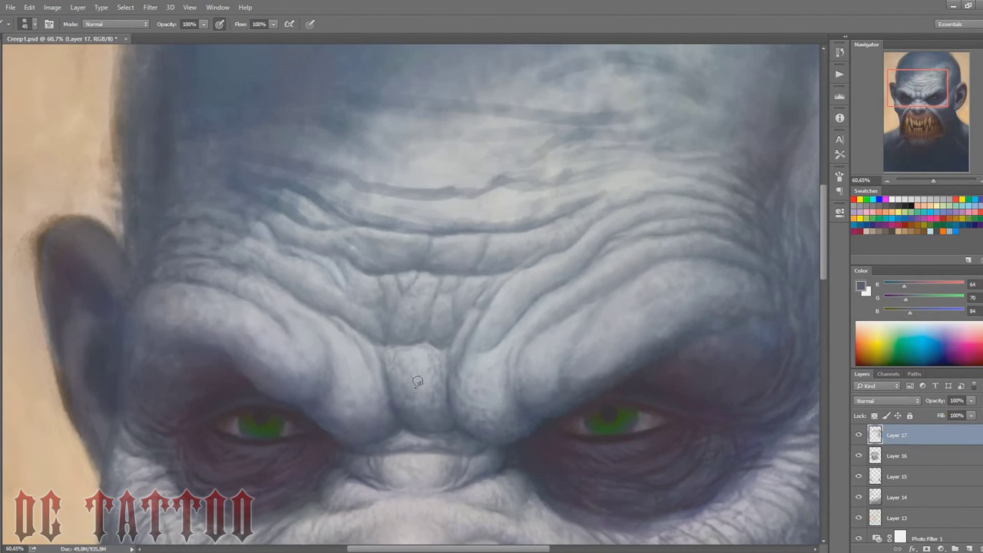
left_click(394, 374, "alt")
key("bracketleft")
key("bracketleft")
key("bracketleft")
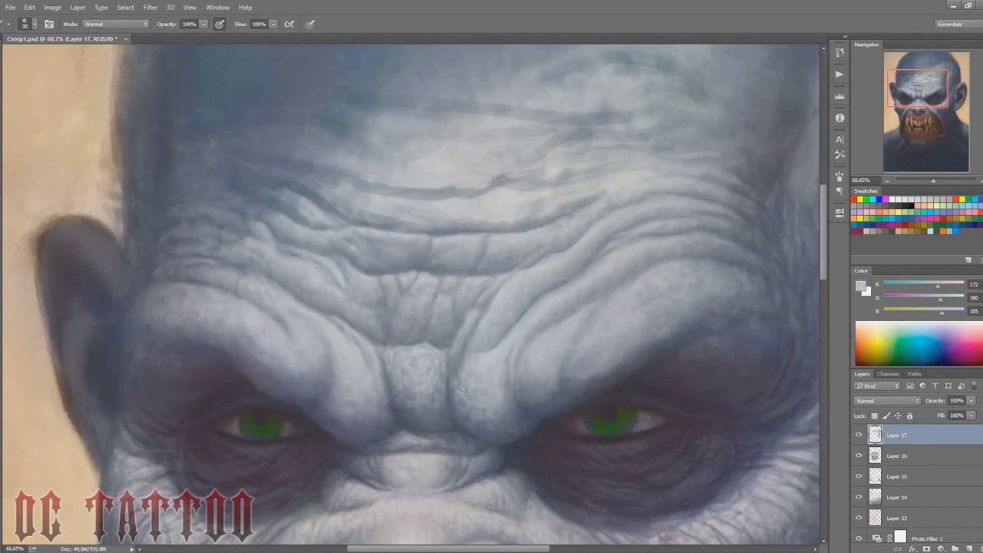
left_click(374, 371, "alt")
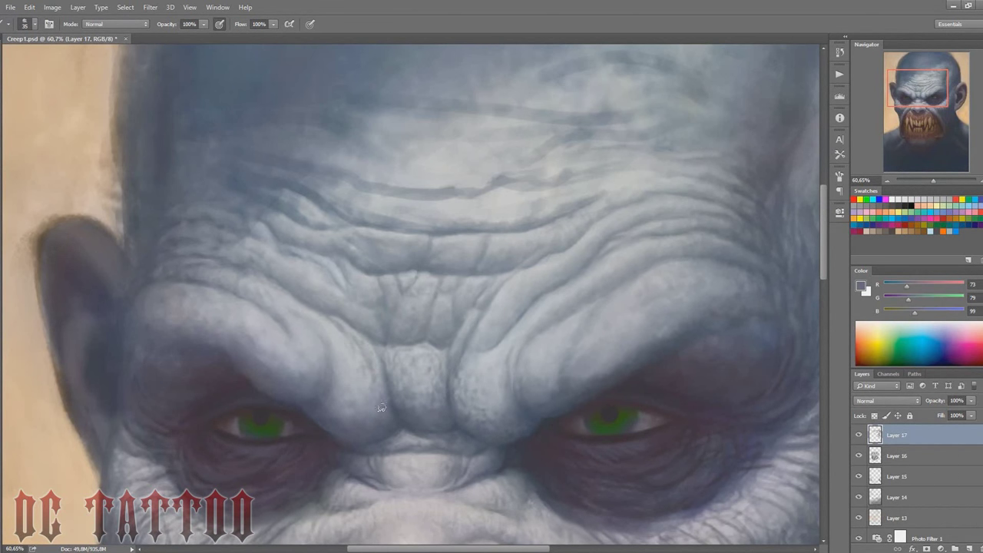
left_click(380, 399, "alt")
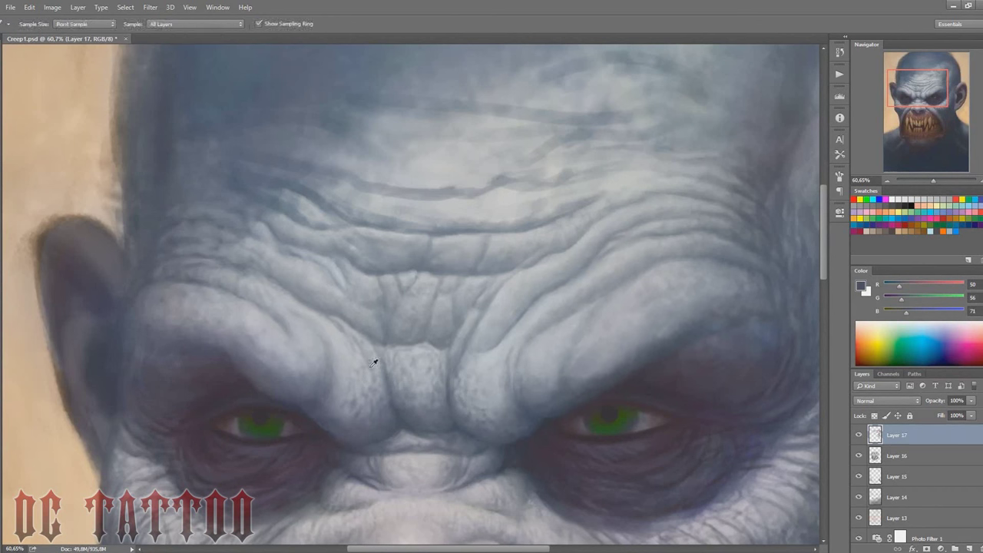
left_click(363, 393, "alt")
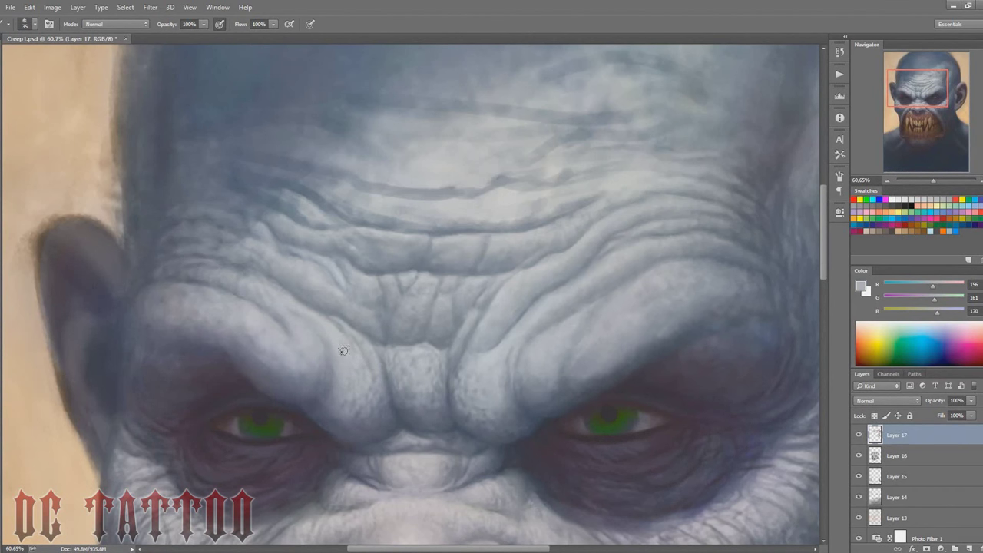
Rework the area above the eyes with mid, lighter and dark furrow tones.
left_click(601, 367, "alt")
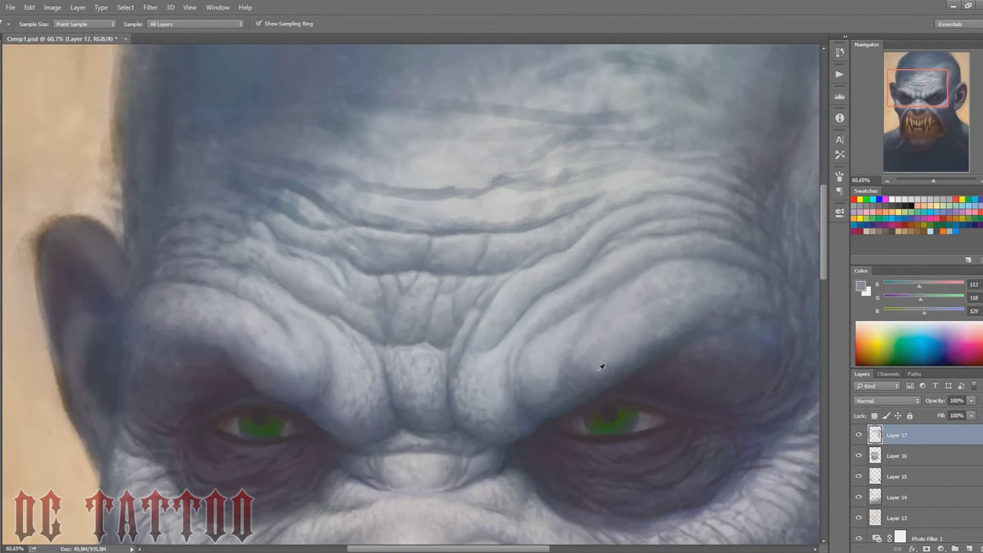
left_click(579, 362, "alt")
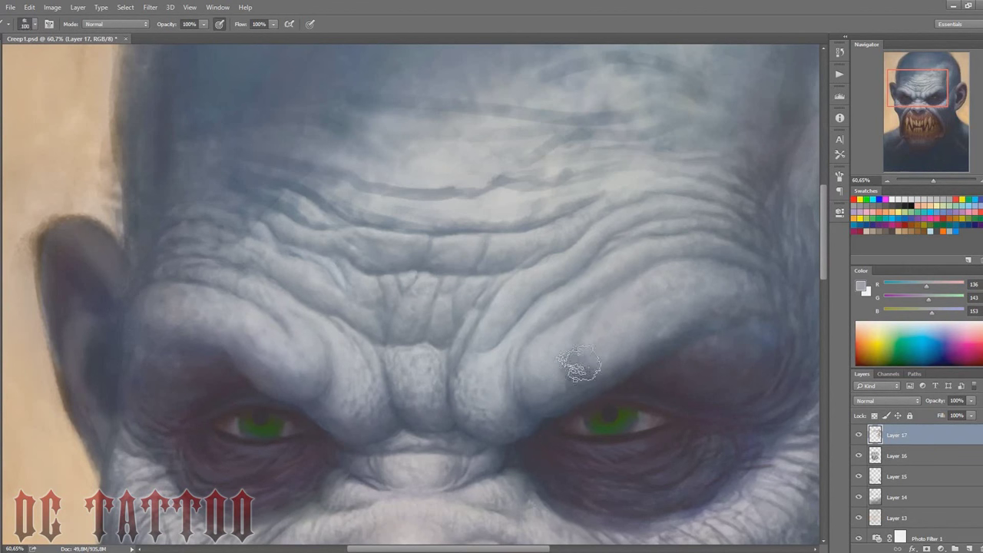
left_click_drag(579, 365, 590, 374)
left_click(596, 303, "alt")
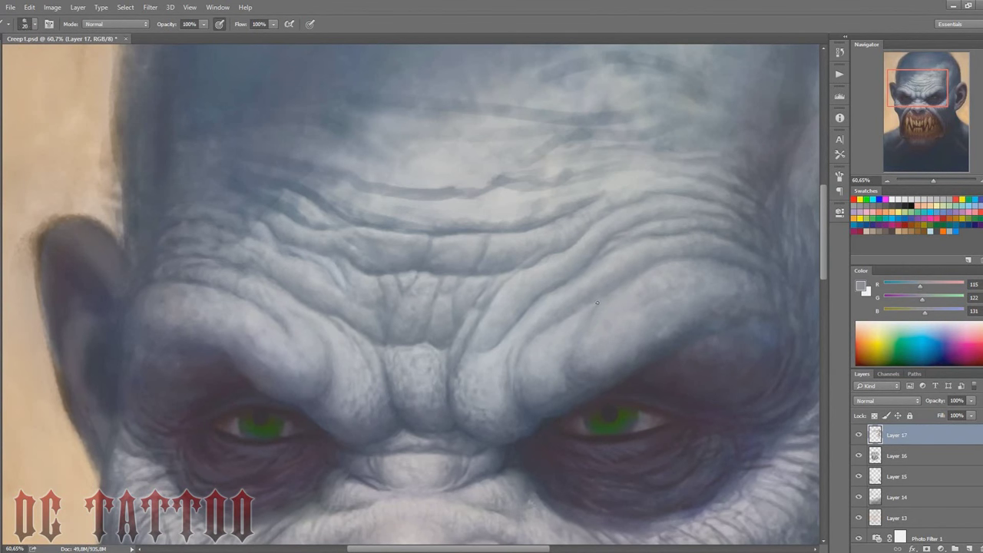
left_click(532, 374, "alt")
left_click(315, 408, "alt")
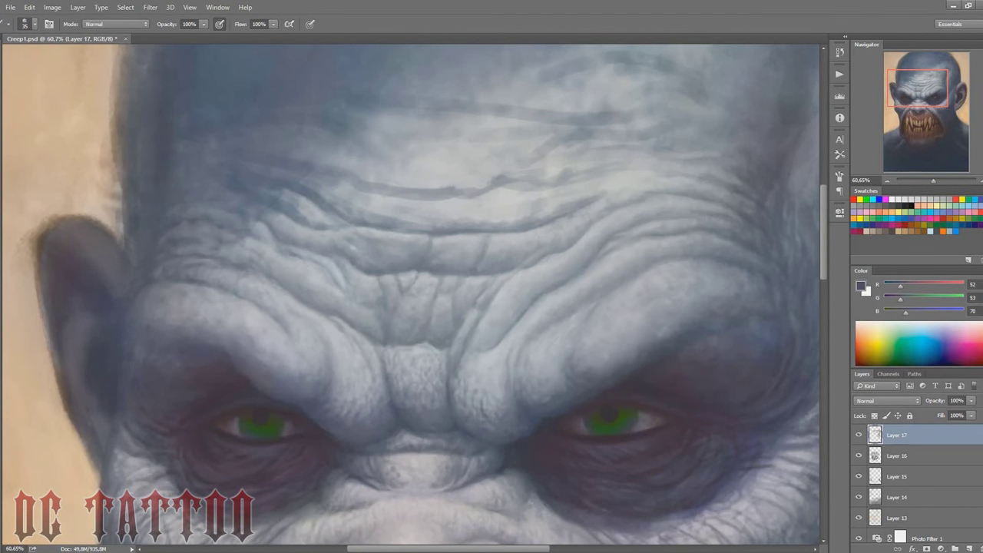
left_click(464, 364, "alt")
left_click(507, 392, "alt")
key("bracketleft")
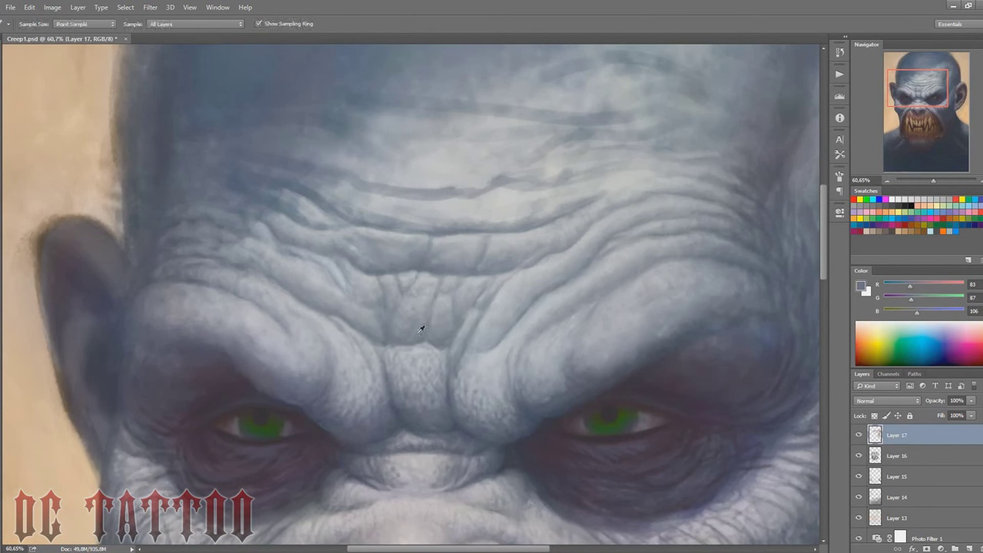
Sample dark wrinkle, mid forehead and pale highlight tones with a fine brush.
left_click(420, 330, "alt")
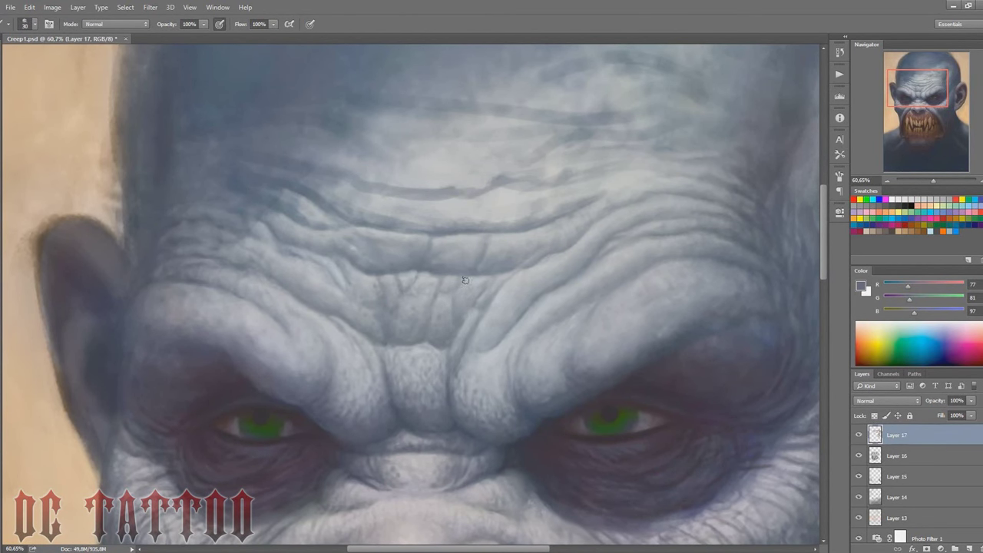
key("bracketright")
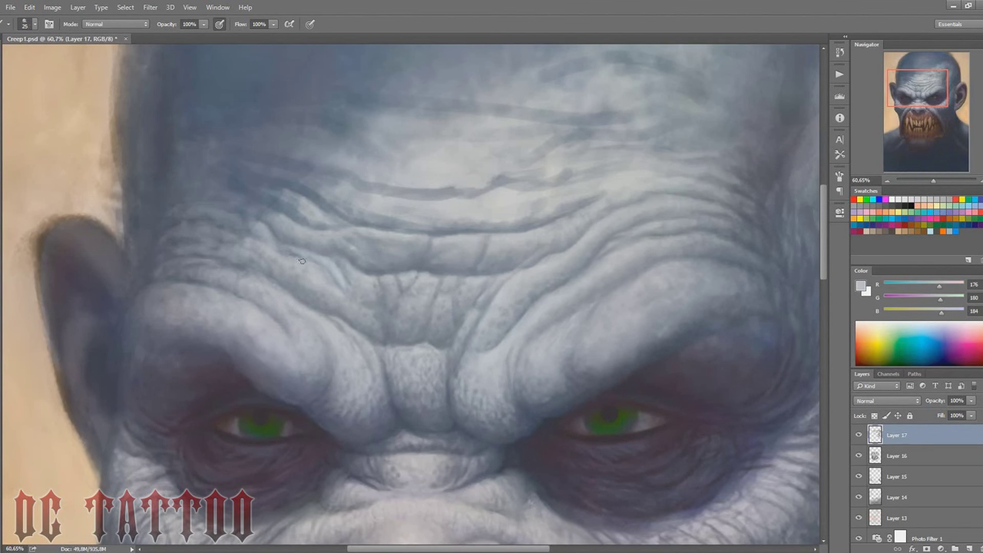
left_click(513, 280, "alt")
key("bracketleft")
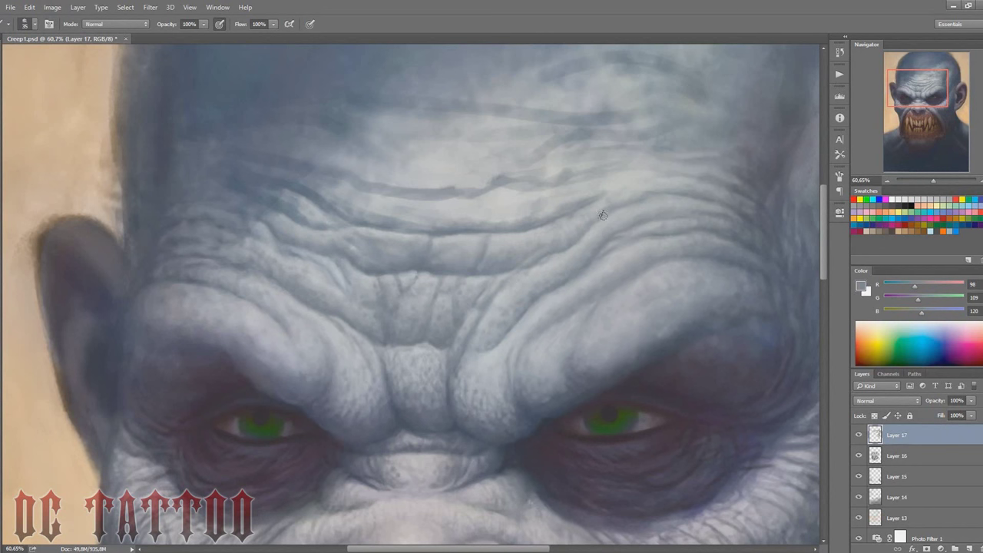
key("bracketleft")
key("bracketleft")
key("bracketleft")
left_click(544, 261, "alt")
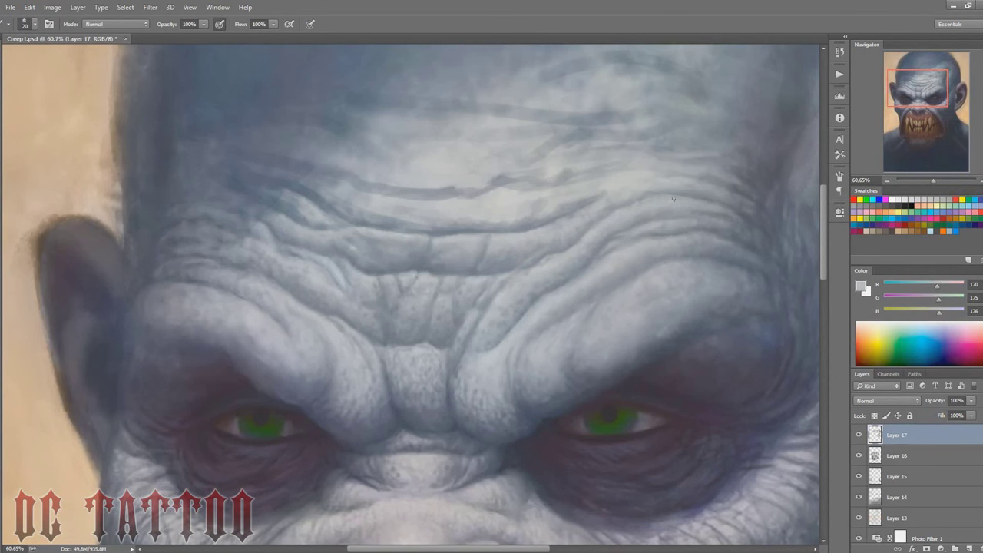
left_click(369, 259, "alt")
key("i")
left_click(414, 249)
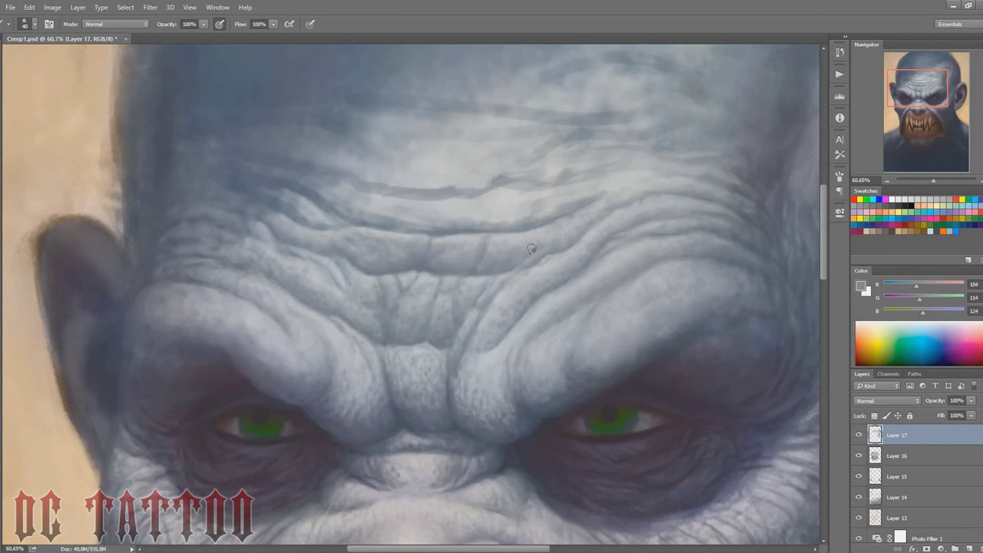
key("bracketleft")
key("bracketleft")
key("bracketleft")
Paint dark wrinkle lines across the upper forehead with a darker blue-grey.
mouse_move(407, 193)
left_mouse_down()
mouse_move(684, 153)
mouse_move(742, 161)
left_mouse_up()
left_click(237, 187, "alt")
left_click_drag(375, 132, 542, 123)
left_click(610, 325, "alt")
Sample a light forehead grey and center the upper forehead, bringing the brush down to 30.
left_click(585, 364, "alt")
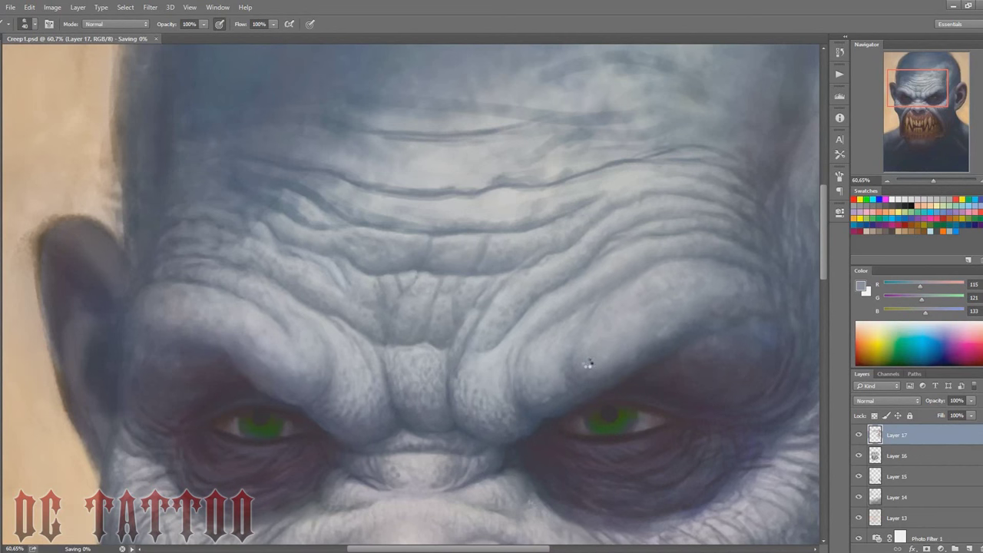
left_click_drag(318, 329, 496, 329)
key("bracketleft")
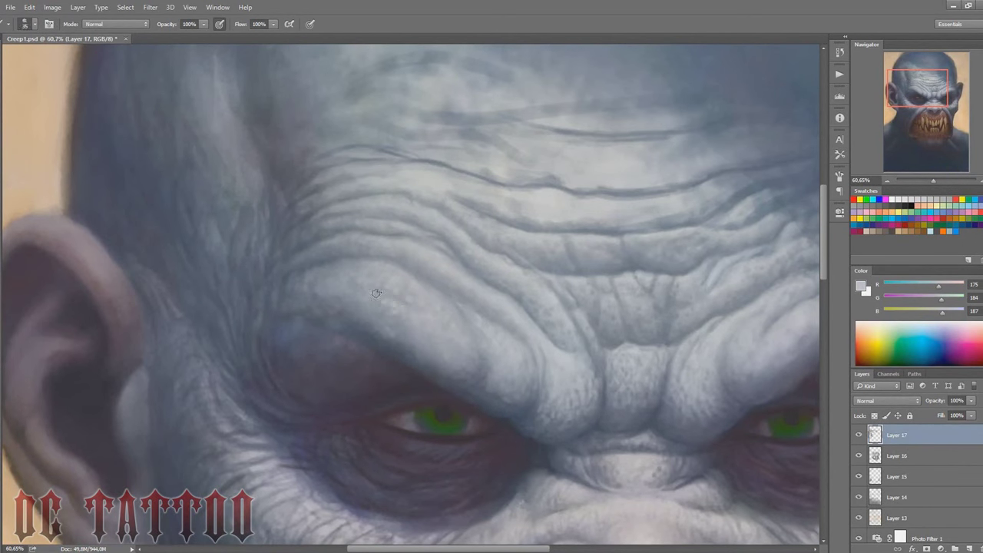
key("bracketright")
key("bracketright")
key("bracketright")
left_click_drag(926, 81, 931, 76)
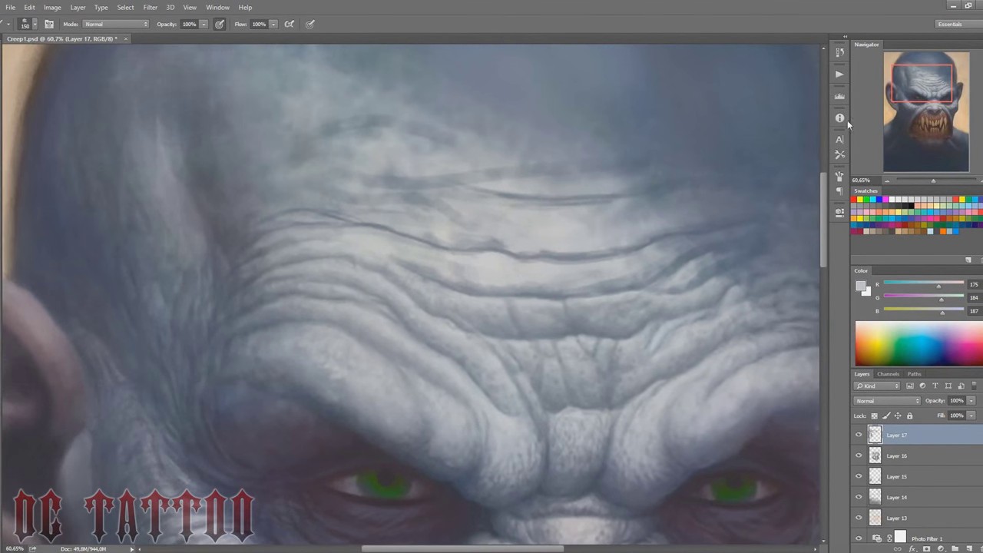
key("bracketleft")
key("bracketleft")
key("bracketleft")
left_click(492, 274, "alt")
key("bracketleft")
key("bracketleft")
key("bracketleft")
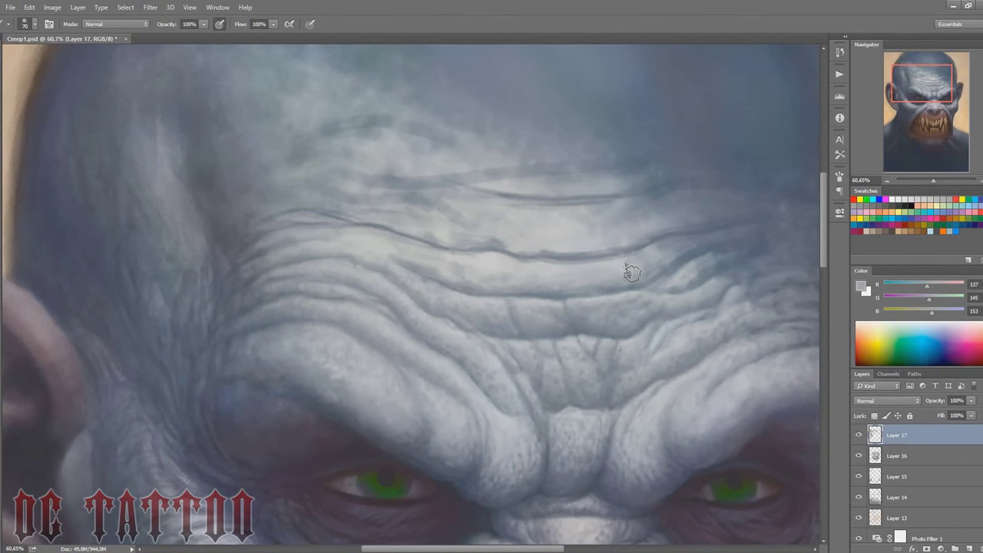
Blend the forehead folds with alternating light and dark blue-grey at brush sizes 50–100.
left_click(493, 290, "alt")
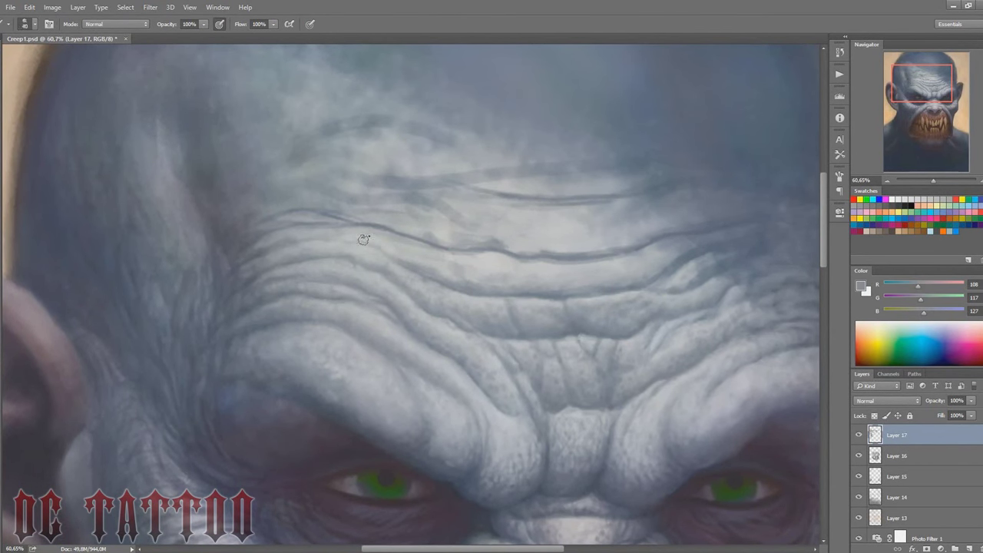
left_click(479, 268, "alt")
key("bracketright")
key("bracketright")
key("bracketright")
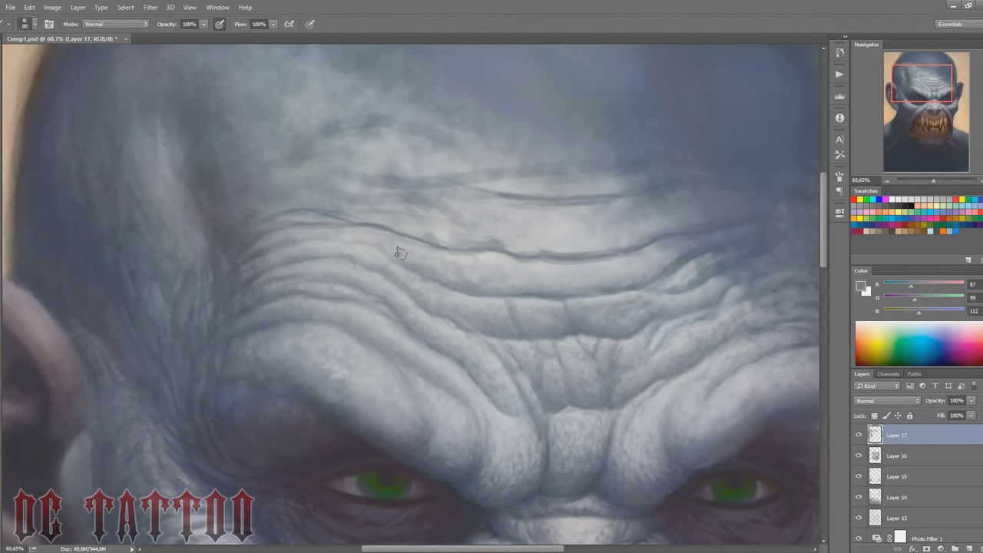
left_click(479, 275, "alt")
key("bracketleft")
key("bracketleft")
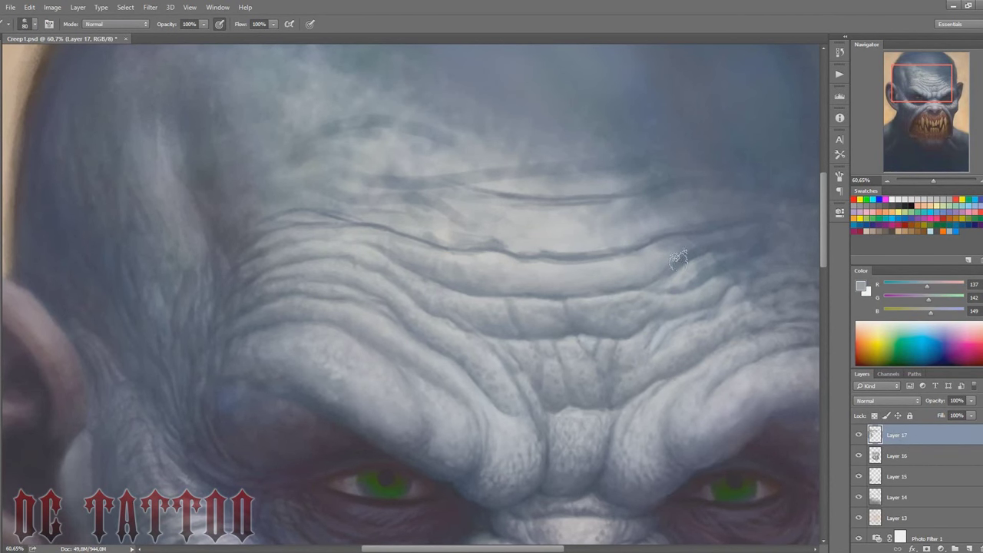
left_click(691, 246, "alt")
key("bracketleft")
key("bracketleft")
key("bracketleft")
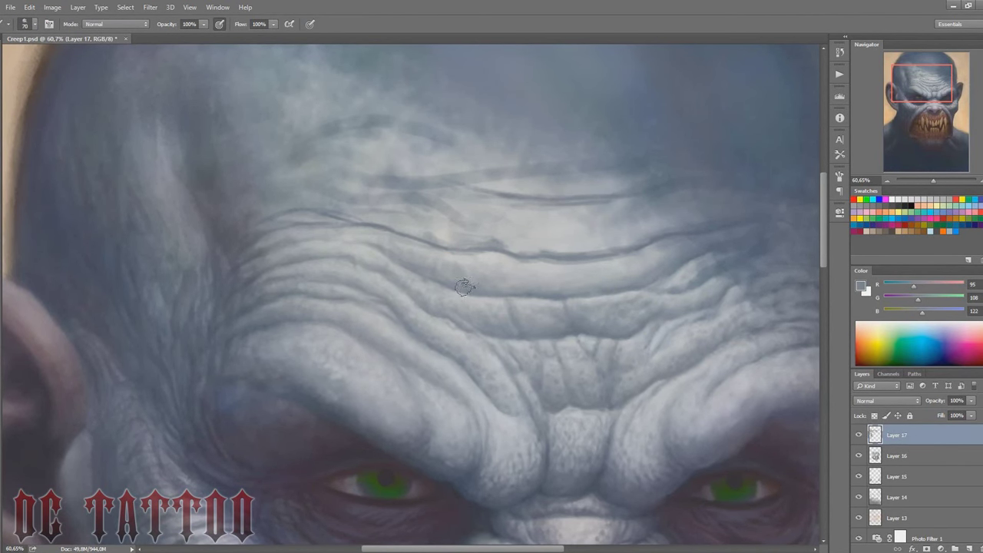
key("bracketright")
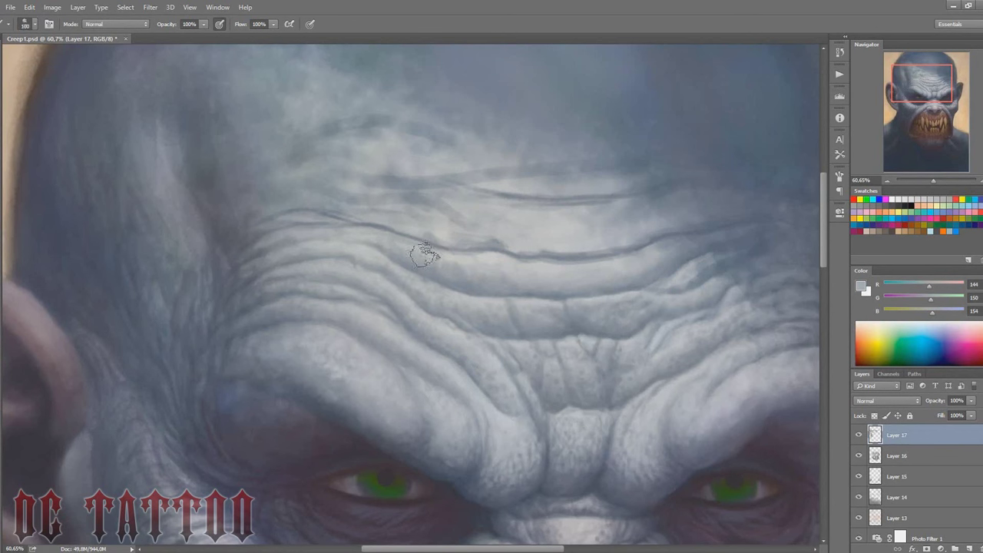
left_click(496, 244, "alt")
left_click(566, 256, "alt")
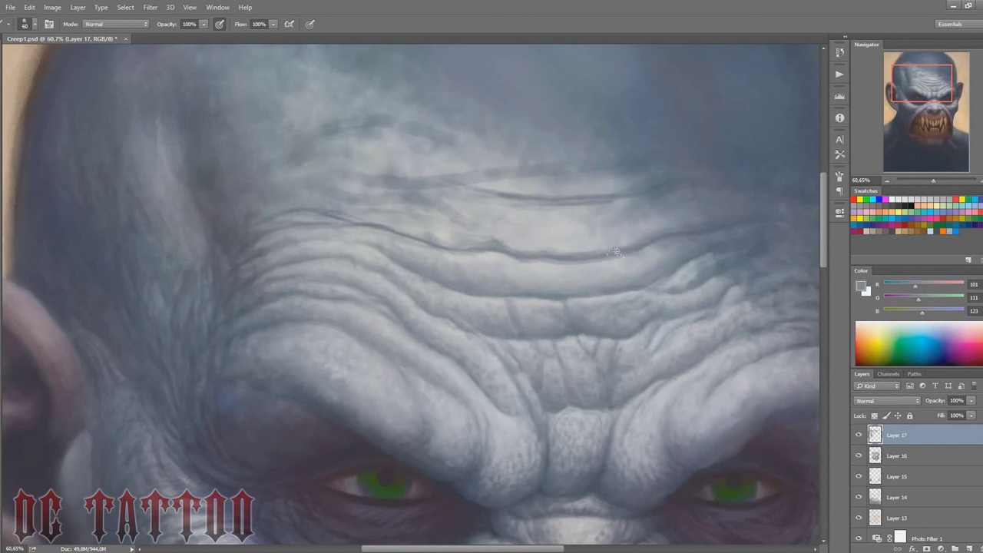
left_click(346, 227, "alt")
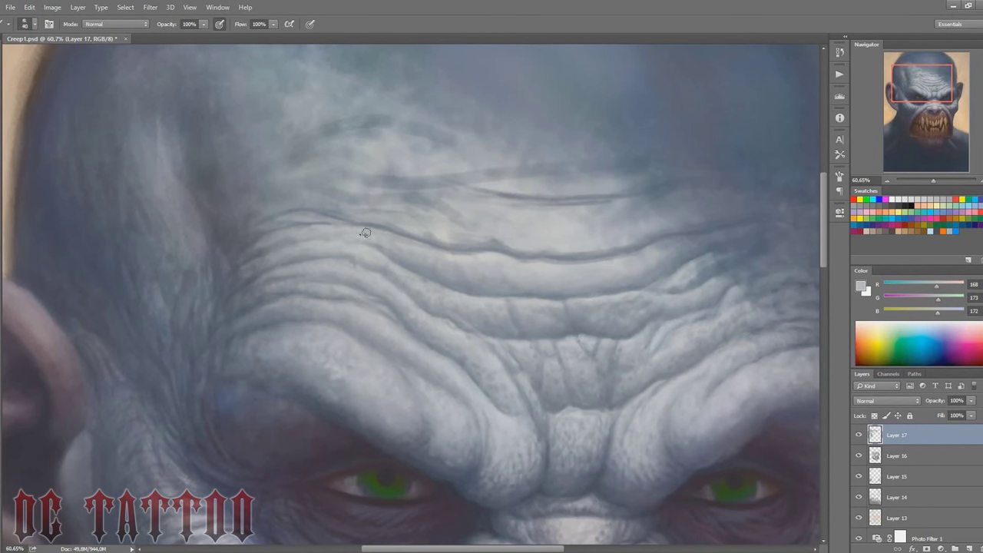
left_click(344, 222, "alt")
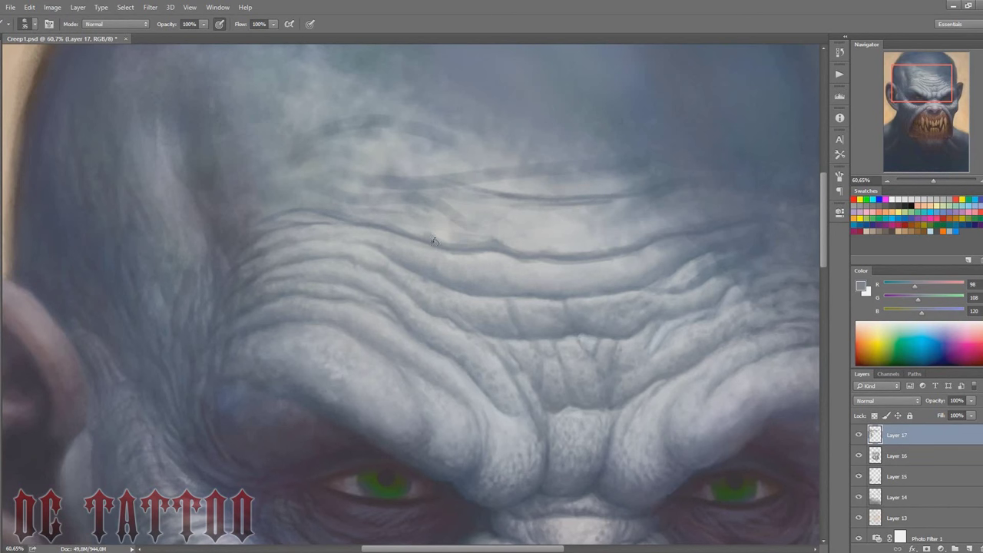
Add lighter greys and darker shadows across the forehead, brush varying from 30 to 100.
left_click(682, 224, "alt")
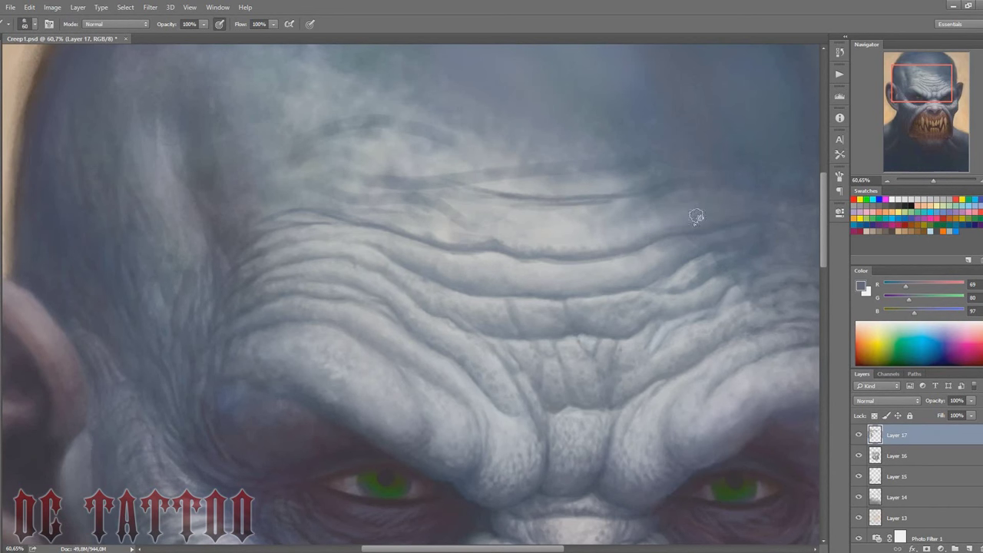
key("bracketleft")
left_click(506, 231, "alt")
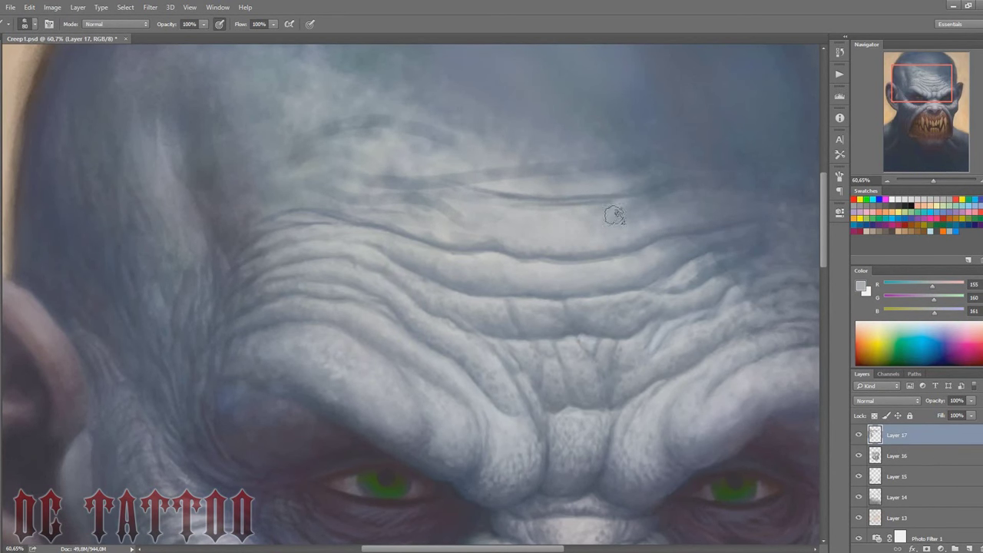
left_click(590, 211, "alt")
key("bracketright")
key("bracketright")
key("bracketright")
left_click(334, 215, "alt")
key("bracketleft")
key("bracketleft")
key("bracketleft")
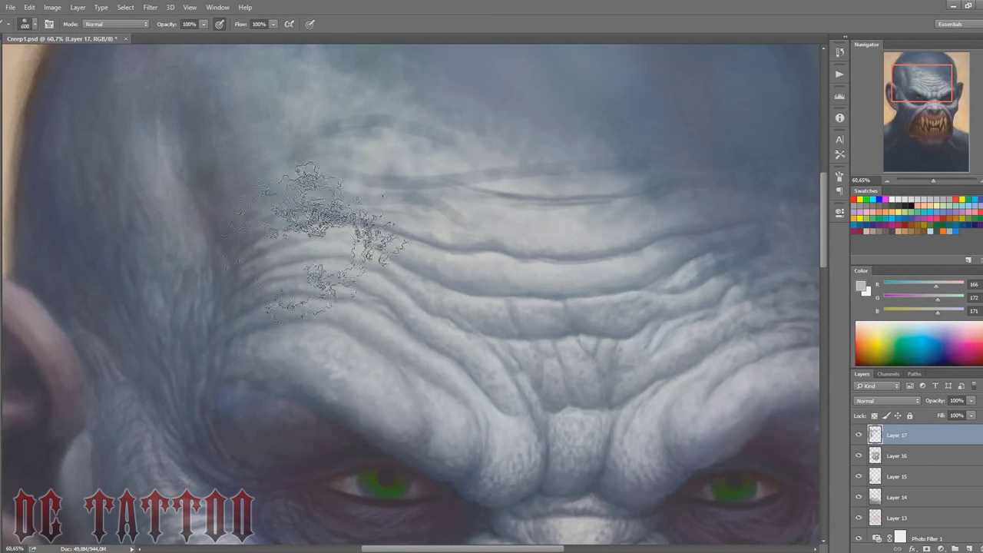
left_click(302, 220, "alt")
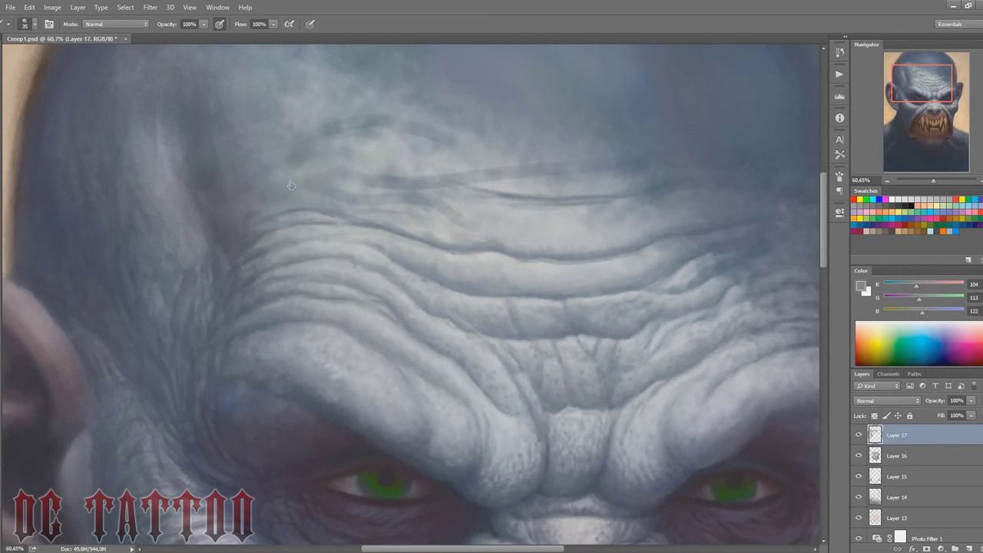
left_click(292, 186, "alt")
key("bracketright")
key("bracketright")
key("bracketright")
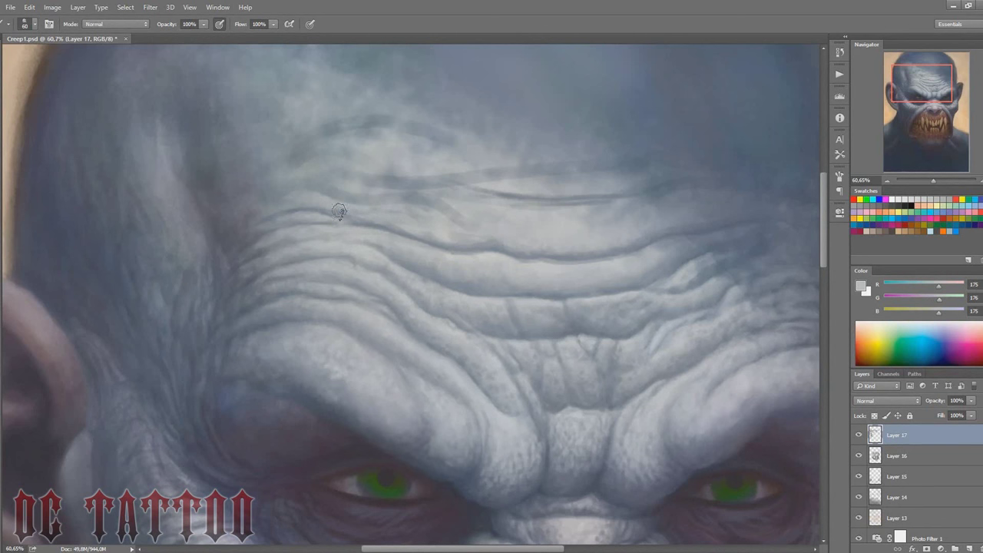
key("bracketright")
key("bracketright")
key("bracketright")
Deepen crease shadows and lift fold highlights with a 35–80 brush.
left_click(566, 208, "alt")
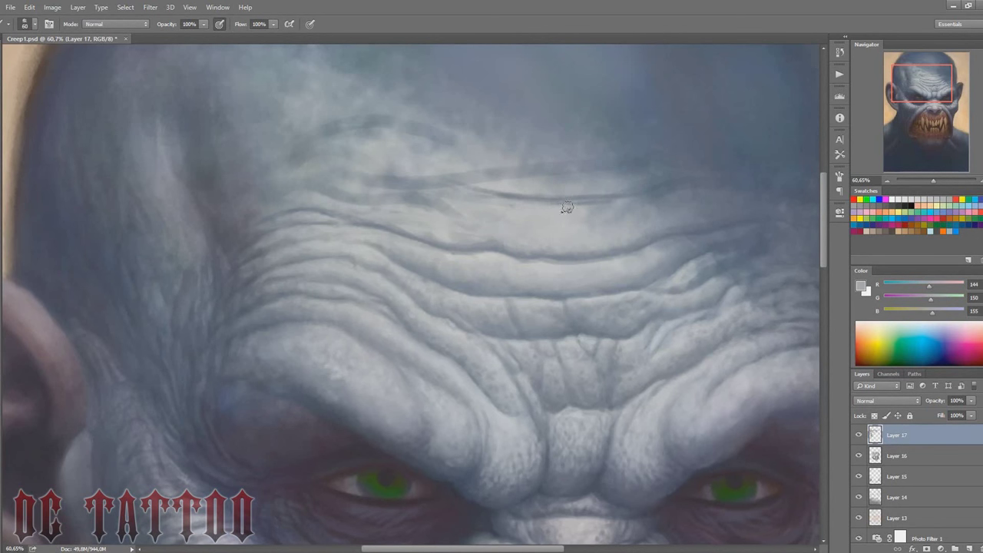
key("bracketright")
left_click(624, 240, "alt")
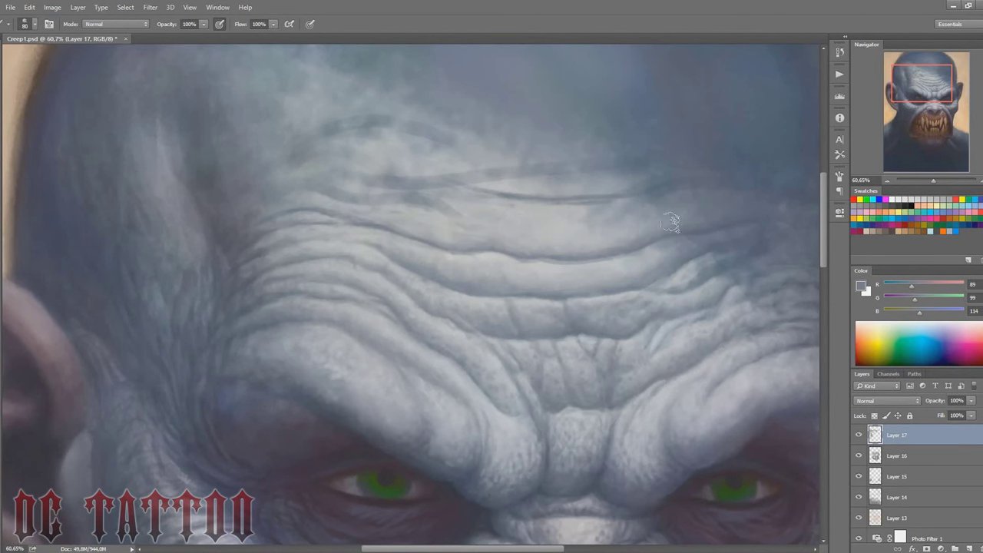
key("bracketleft")
key("bracketleft")
left_click(436, 222, "alt")
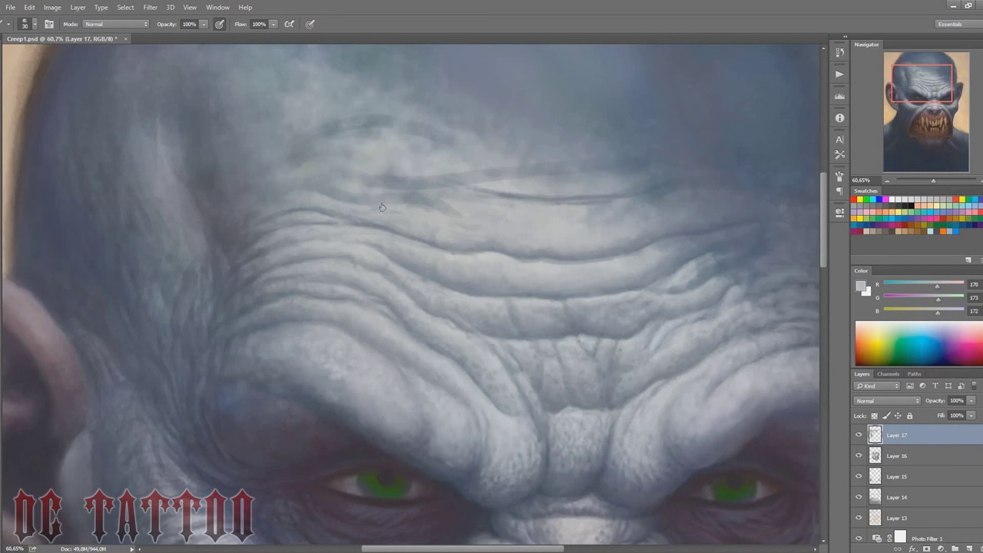
left_click(382, 207, "alt")
key("bracketright")
left_click(244, 221, "alt")
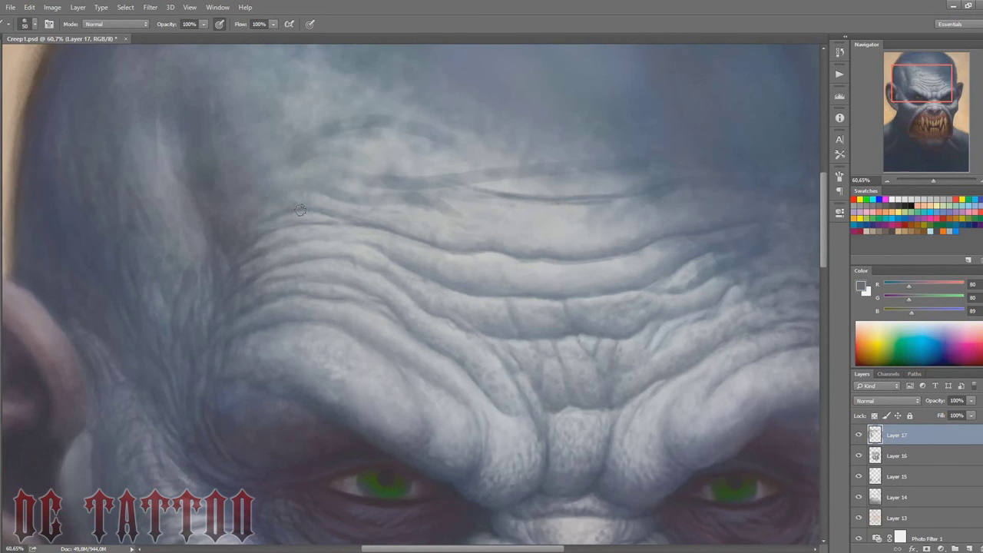
left_click(363, 199, "alt")
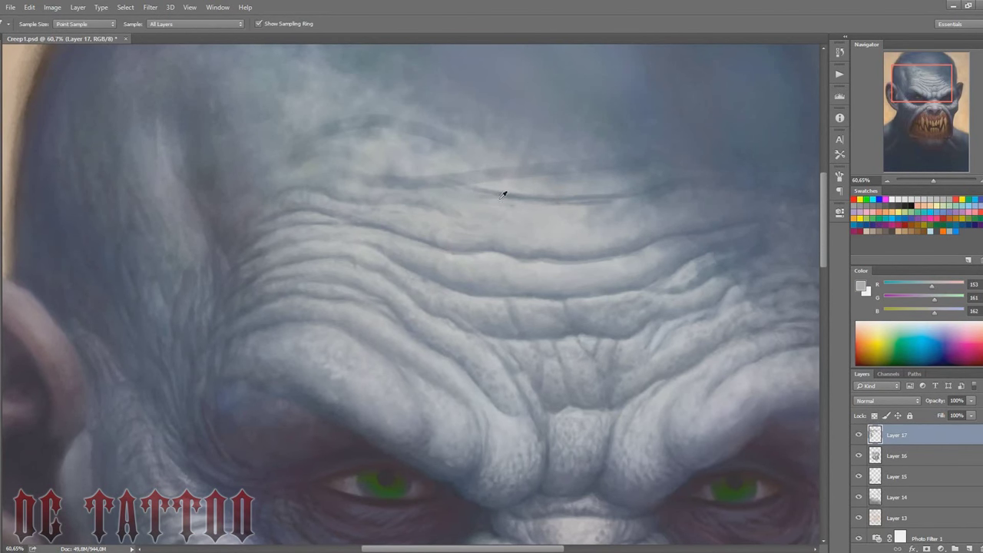
left_click(430, 229, "alt")
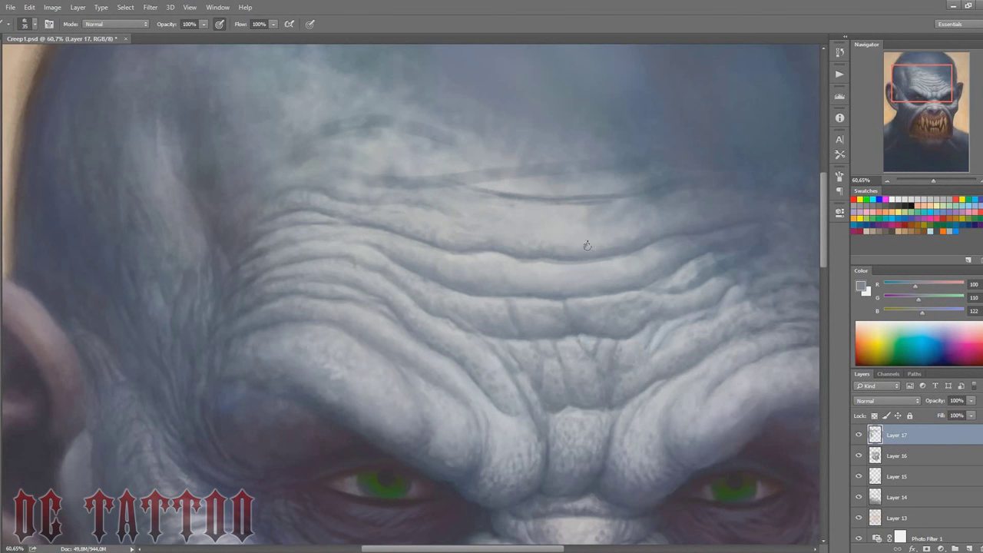
left_click(612, 207, "alt")
key("bracketleft")
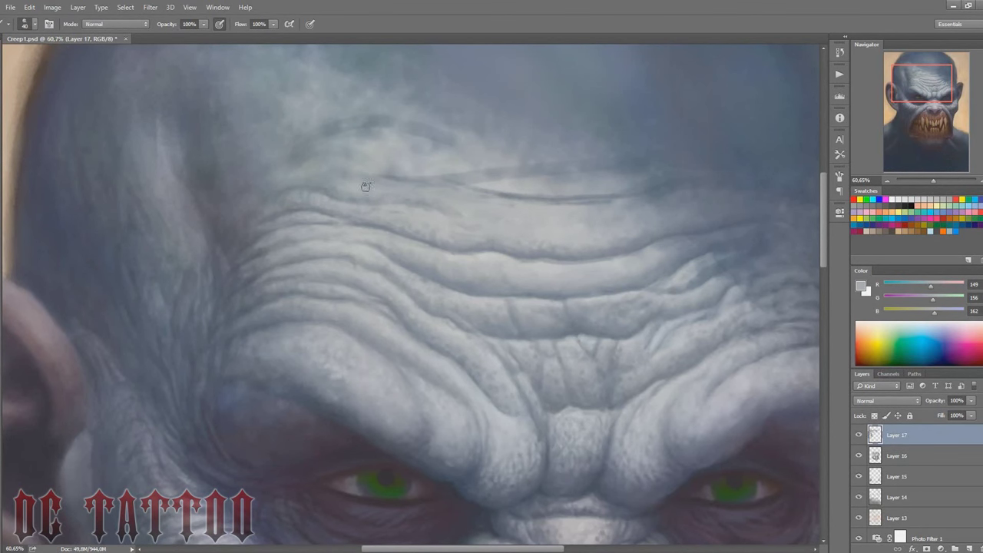
Soften the topmost crease with mid and light greys, then pan over to the right temple.
left_click(386, 213, "alt")
key("bracketleft")
left_click(383, 164, "alt")
key("bracketright")
key("bracketright")
key("bracketright")
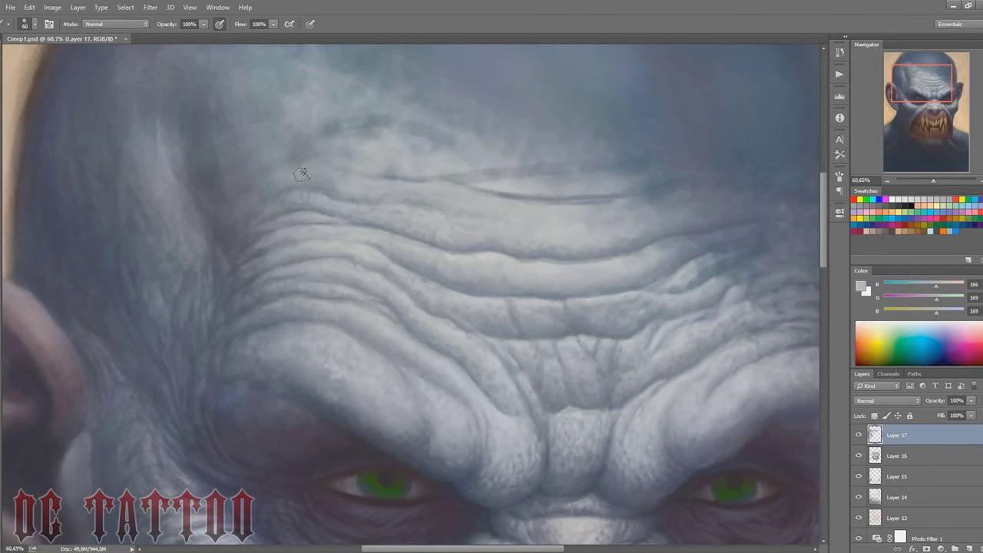
key("bracketright")
key("bracketright")
key("bracketright")
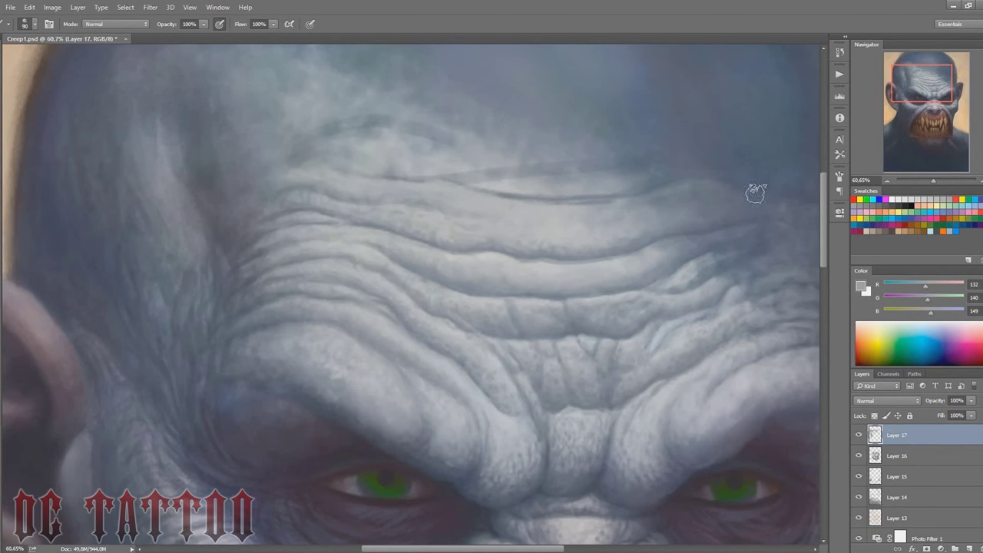
left_click(691, 200, "alt")
key("bracketleft")
key("bracketleft")
key("bracketleft")
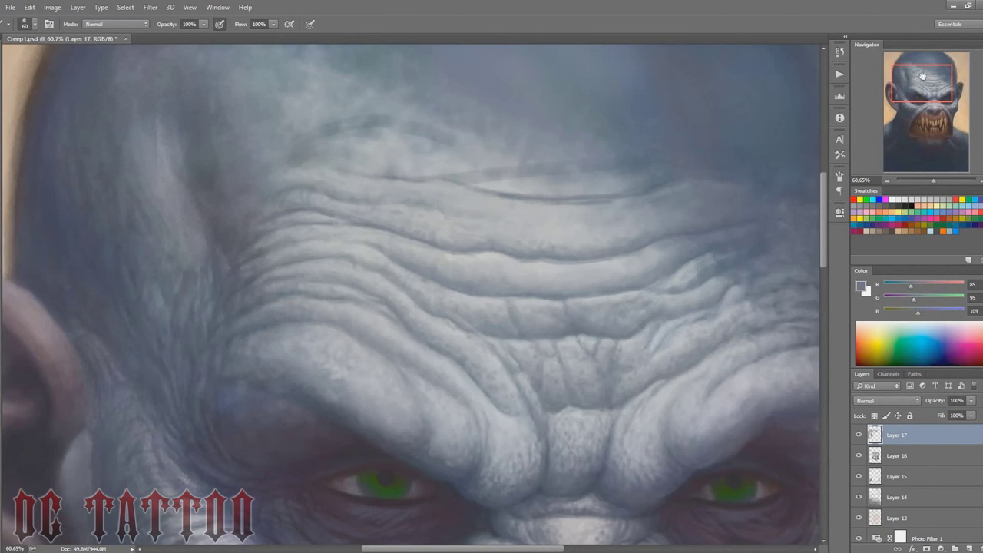
left_click_drag(760, 188, 625, 215)
left_click(685, 228, "alt")
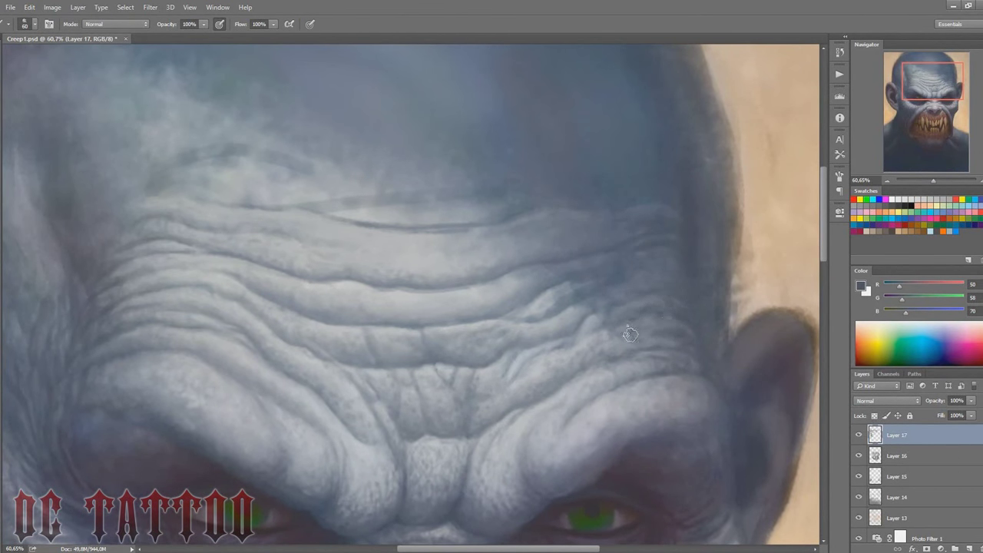
On Layer 17, blend the forehead and head edge with sampled light and dark blue-grey tones.
key("bracketleft")
key("bracketleft")
key("bracketleft")
left_click(641, 309, "alt")
left_click(704, 367, "alt")
left_click(698, 318, "alt")
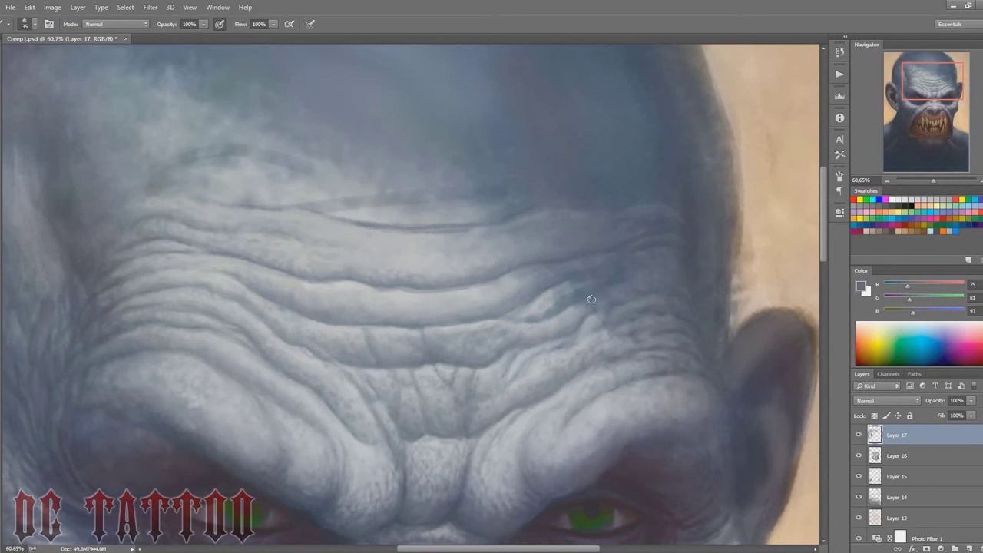
key("bracketright")
left_click(584, 301, "alt")
key("bracketright")
left_click(683, 285, "alt")
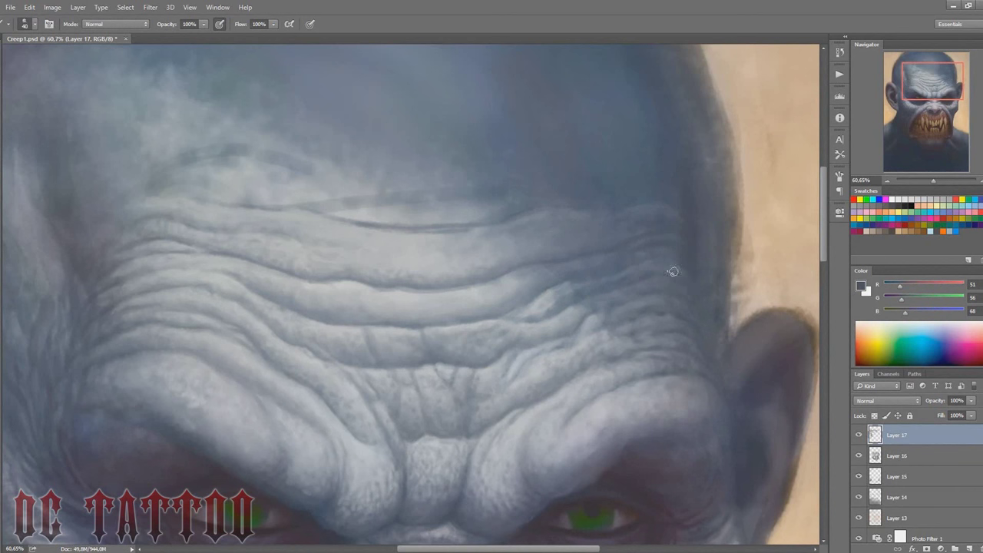
key("bracketleft")
left_click(642, 297, "alt")
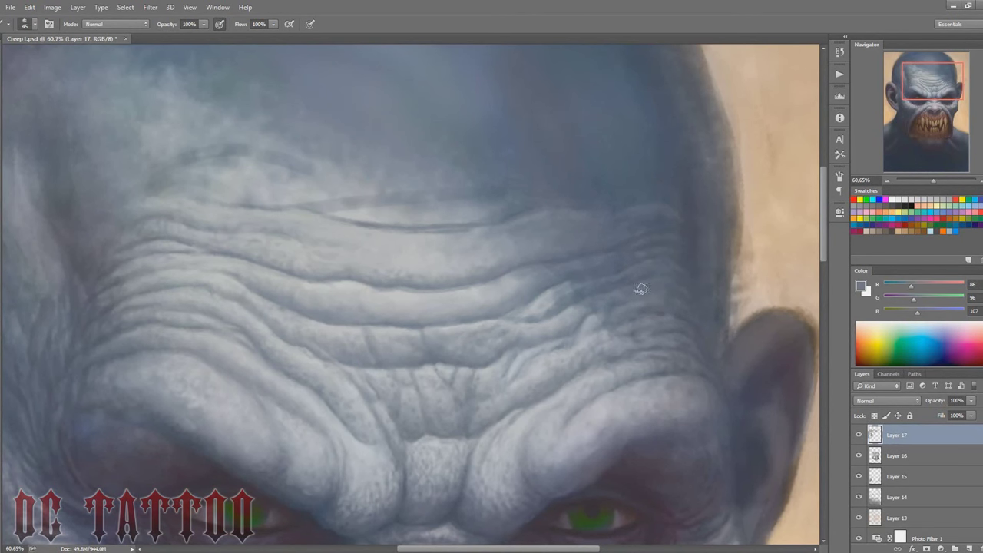
left_click(684, 234, "alt")
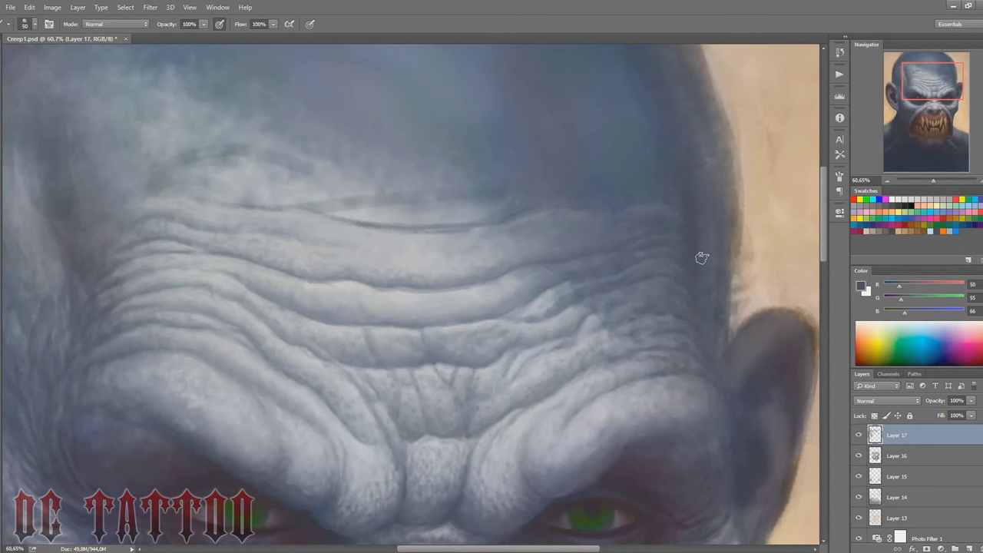
key("bracketright")
key("bracketright")
key("bracketright")
left_click(653, 213, "alt")
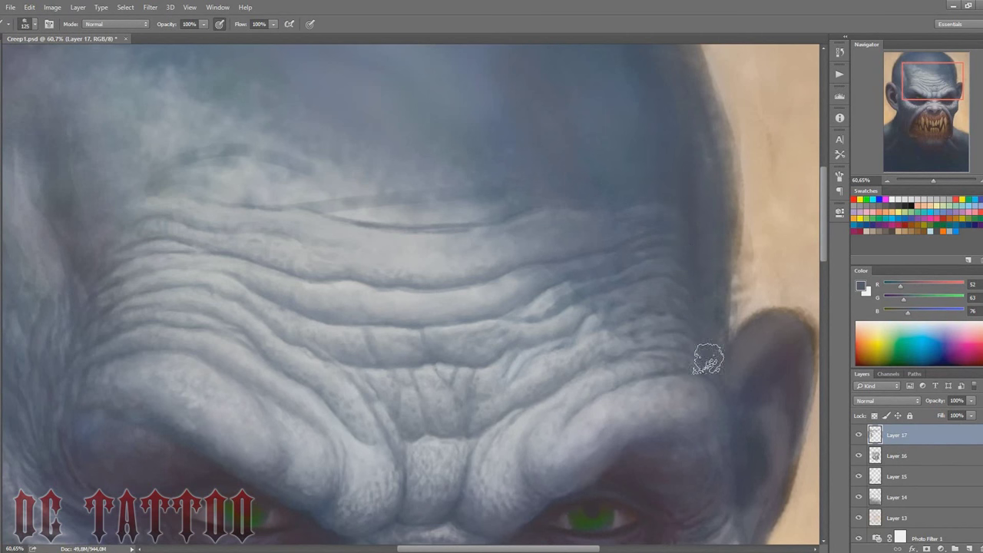
key("bracketleft")
key("bracketleft")
key("bracketleft")
left_click(586, 193, "alt")
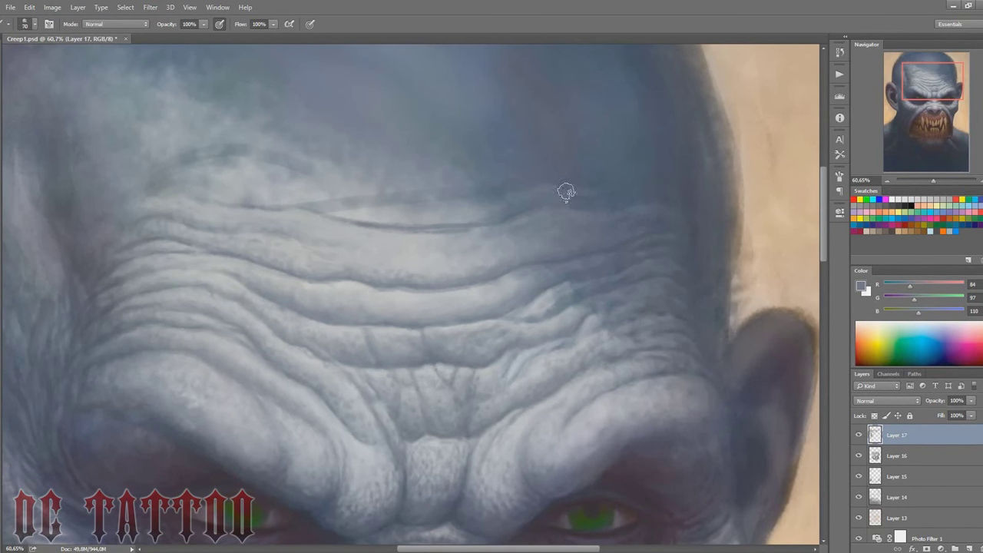
Soften the forehead wrinkles with pale grey highlights and darker blue-grey shading.
scroll(383, 277, "up", 2)
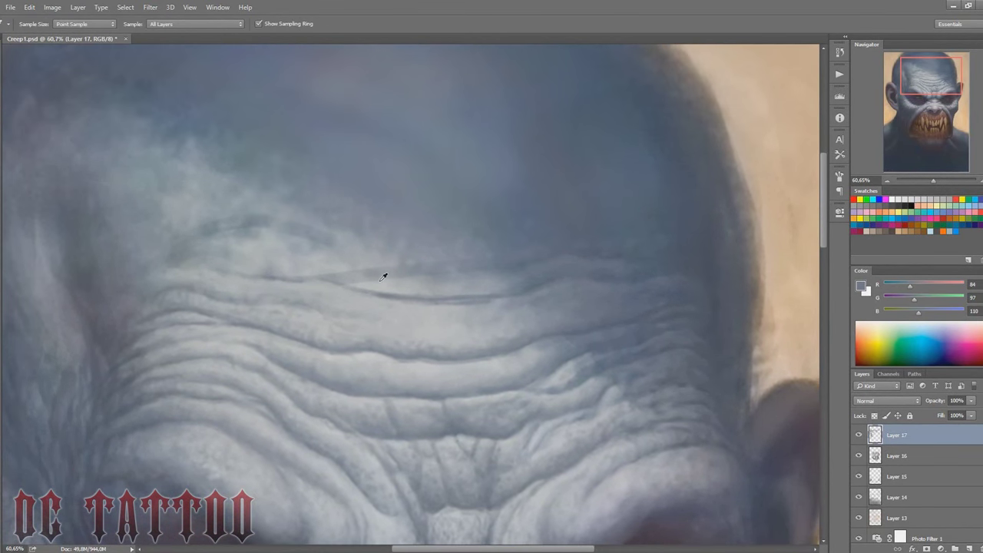
left_click(384, 285, "alt")
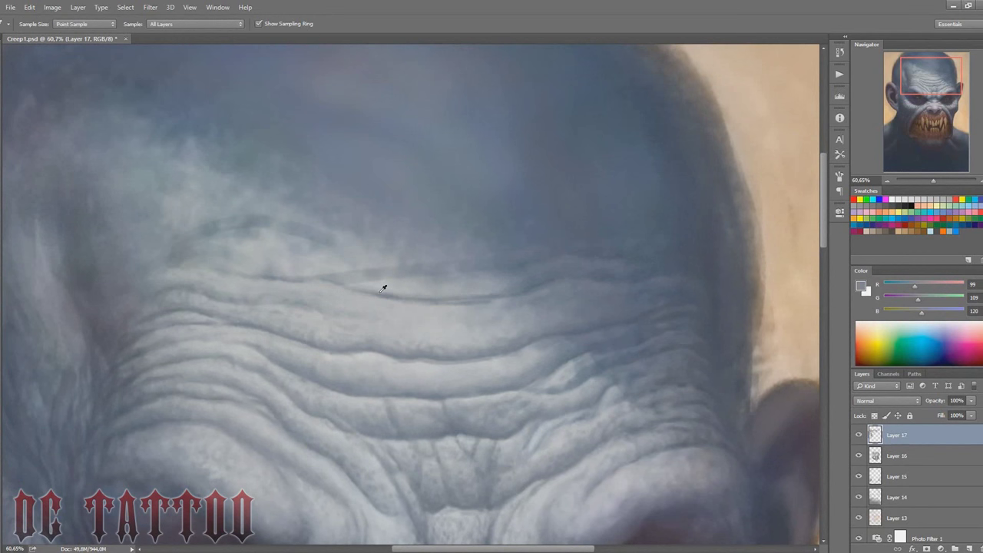
left_click(450, 291, "alt")
left_click(450, 278, "alt")
left_click(338, 275, "alt")
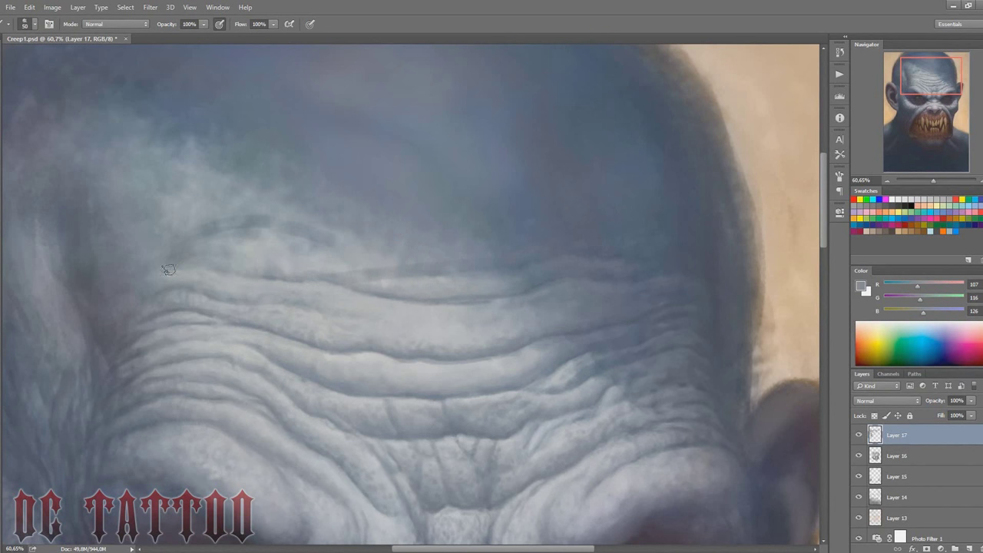
left_click(99, 303, "alt")
key("bracketright")
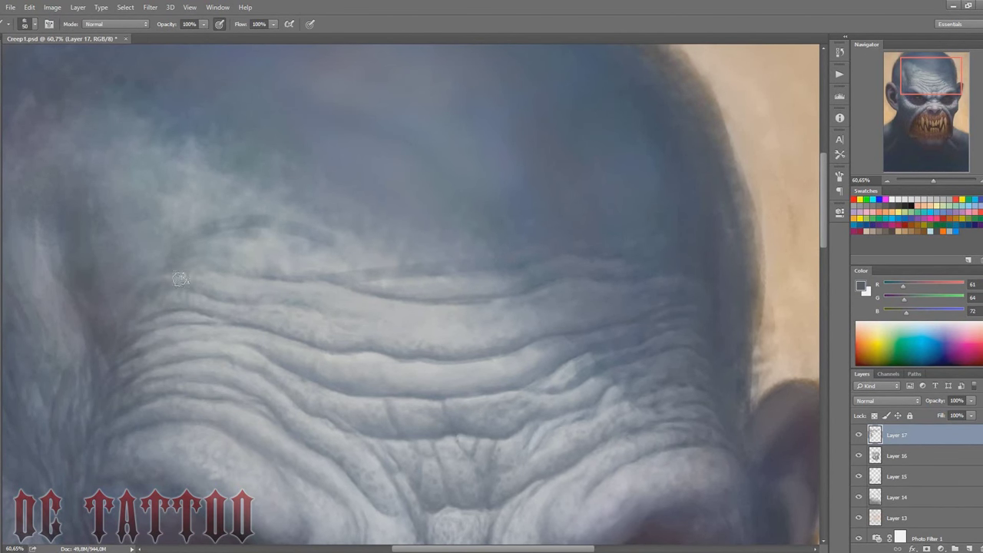
left_click(396, 319, "alt")
key("bracketleft")
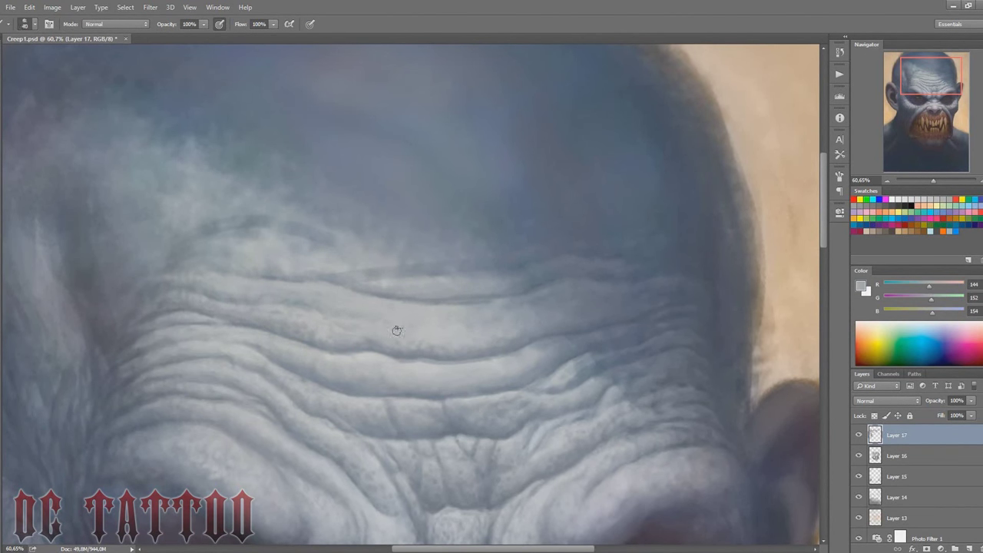
left_click(492, 307, "alt")
key("bracketright")
key("bracketright")
key("bracketright")
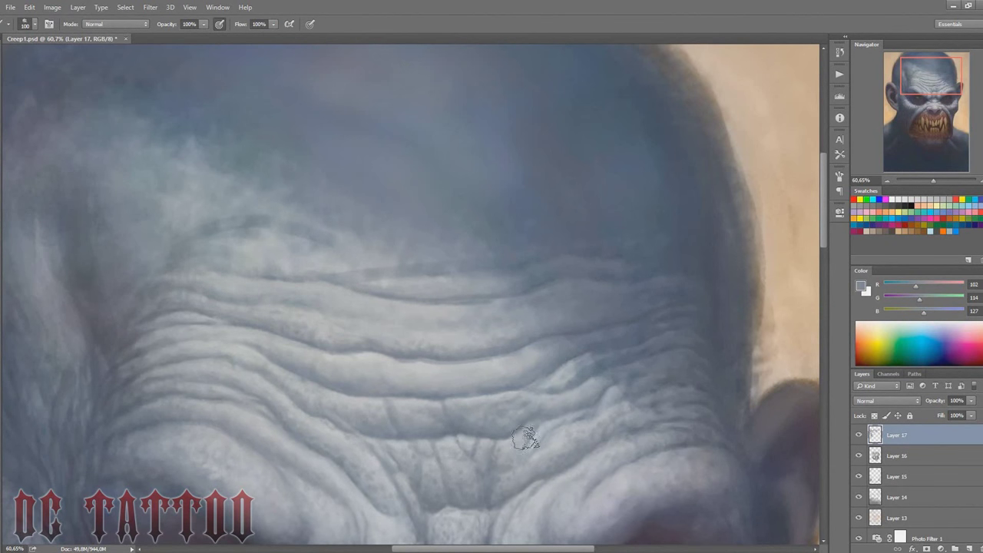
left_click_drag(931, 72, 930, 74)
left_click(427, 329, "alt")
key("bracketleft")
key("bracketleft")
key("bracketleft")
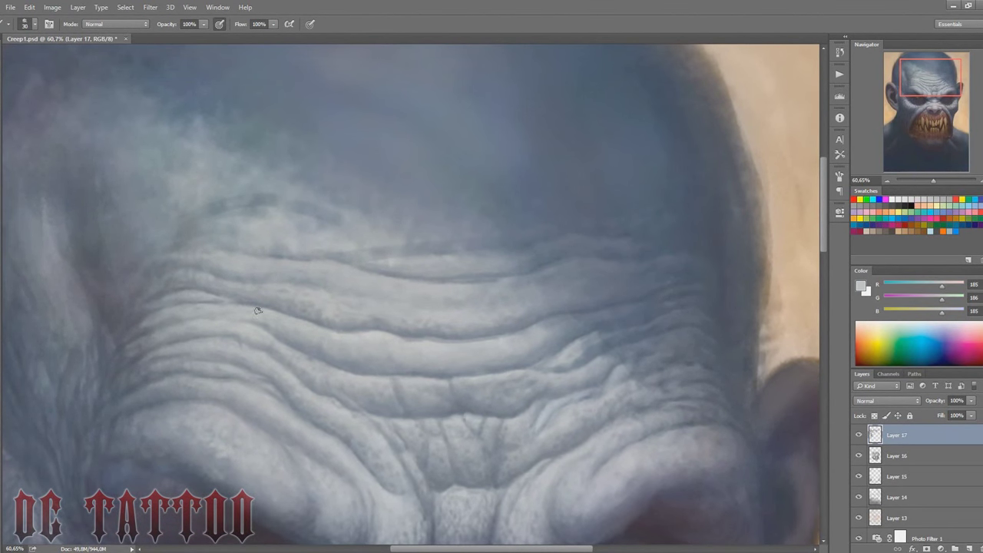
key("bracketright")
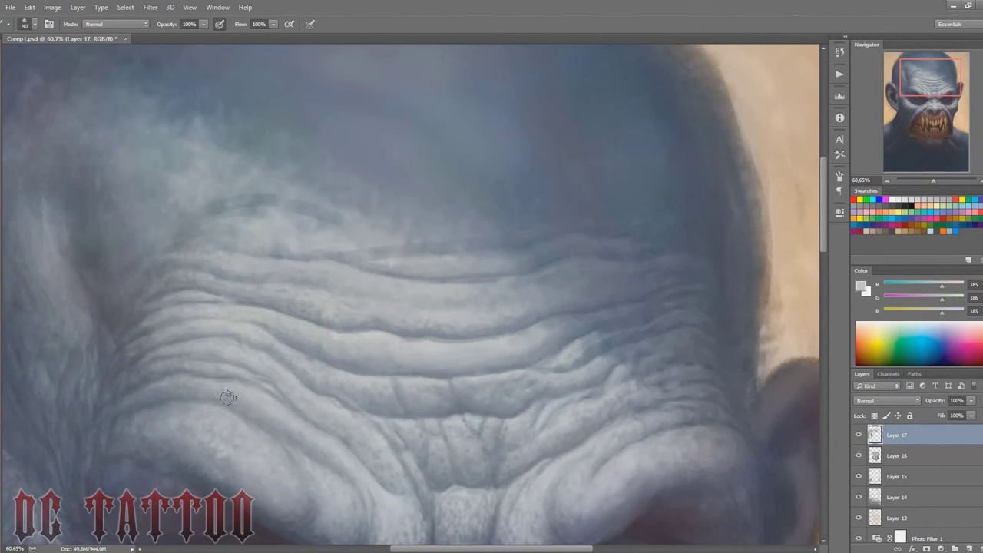
key("bracketright")
key("bracketright")
key("bracketright")
scroll(626, 307, "down", 2)
key("bracketright")
key("bracketright")
left_click(581, 374, "alt")
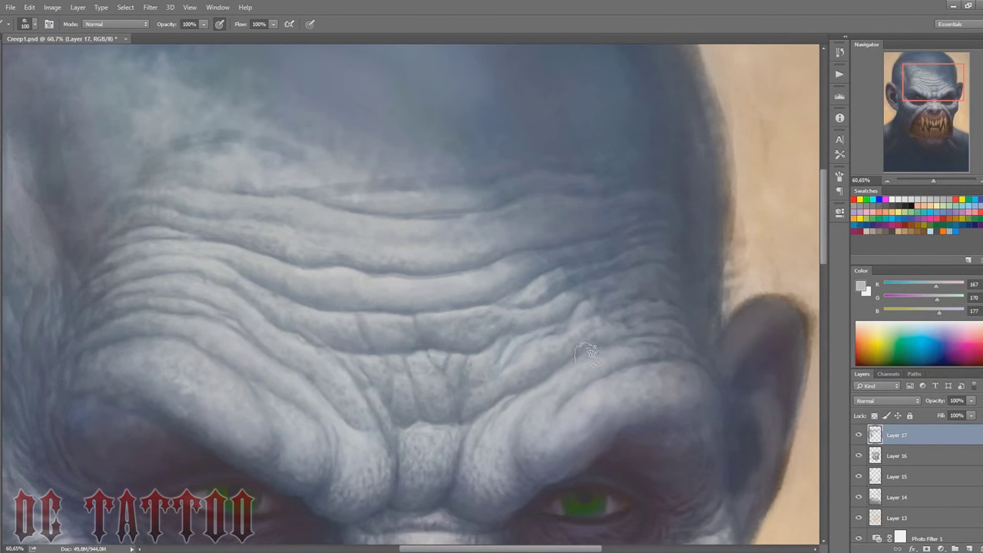
left_click(372, 297, "alt")
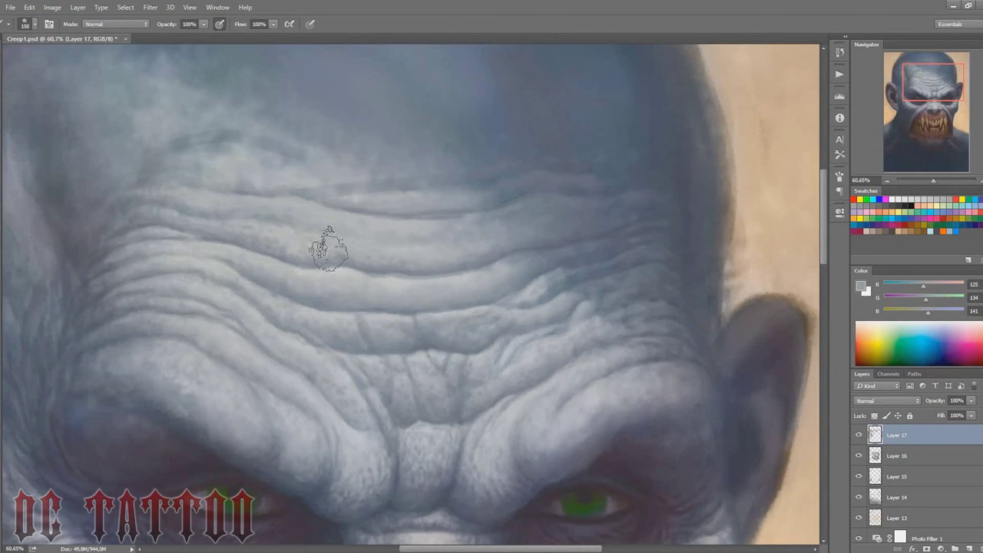
left_click_drag(932, 180, 936, 182)
Add a new empty Layer 18 above Layer 17.
key("ctrl+shift+n")
key("Return")
left_click(84, 244, "alt")
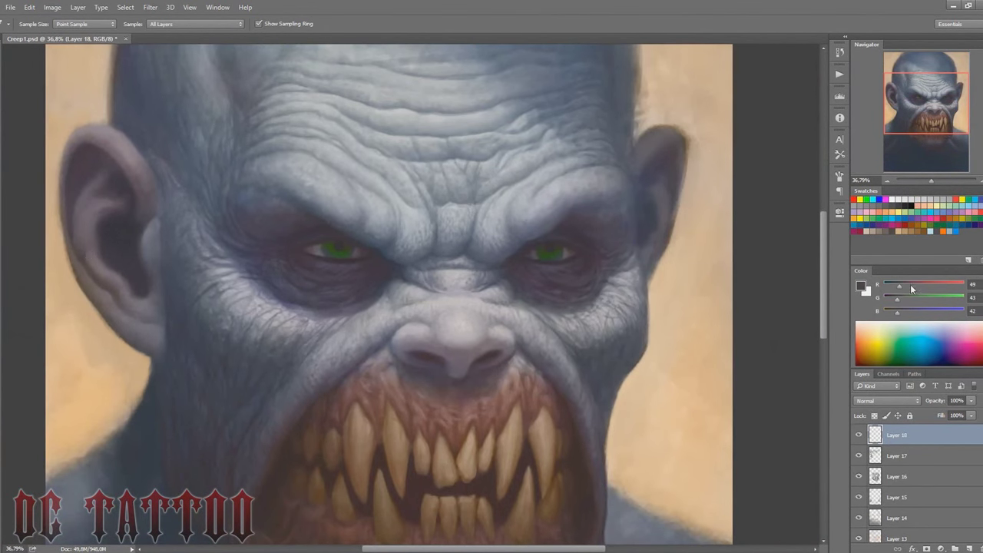
Darken the left ear's edge and blend dark and pale blue-grey across the forehead.
left_click(68, 211, "alt")
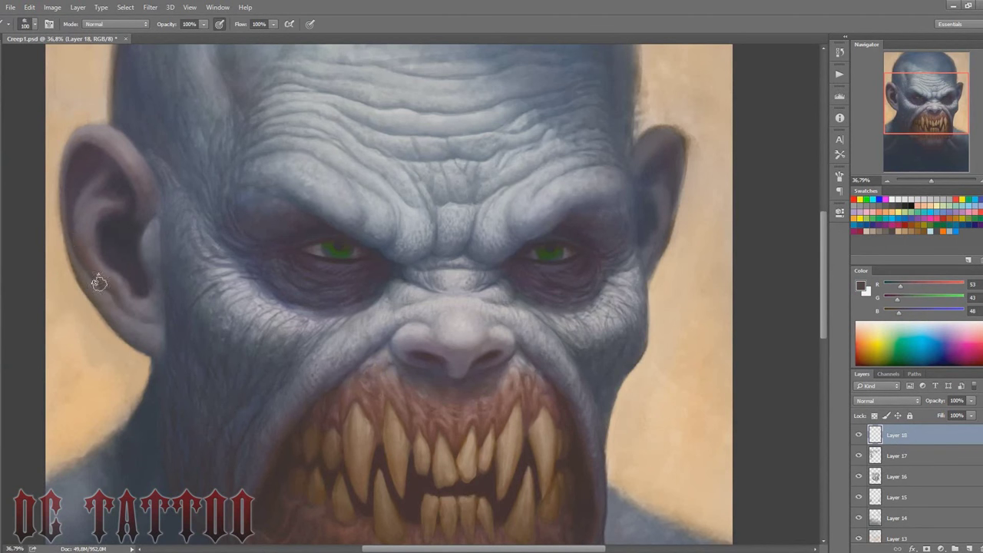
key("bracketleft")
left_click_drag(73, 300, 61, 188)
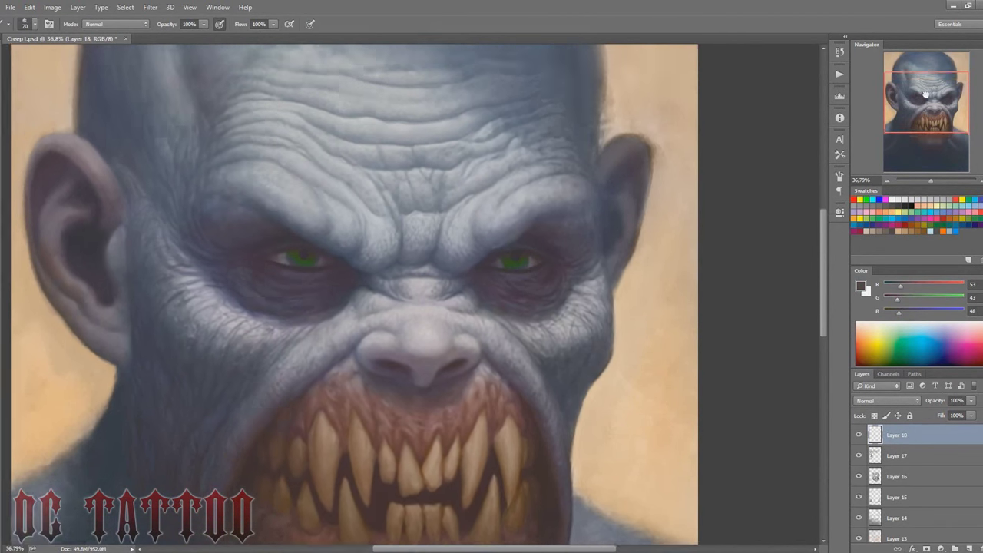
scroll(641, 325, "up", 5)
left_click(245, 233, "alt")
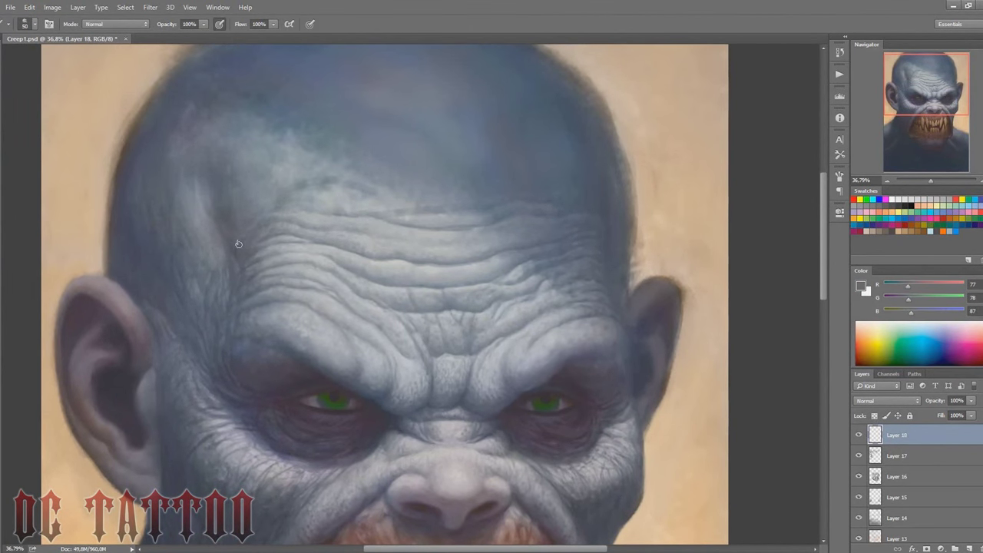
left_click(256, 220, "alt")
left_click(282, 202, "alt")
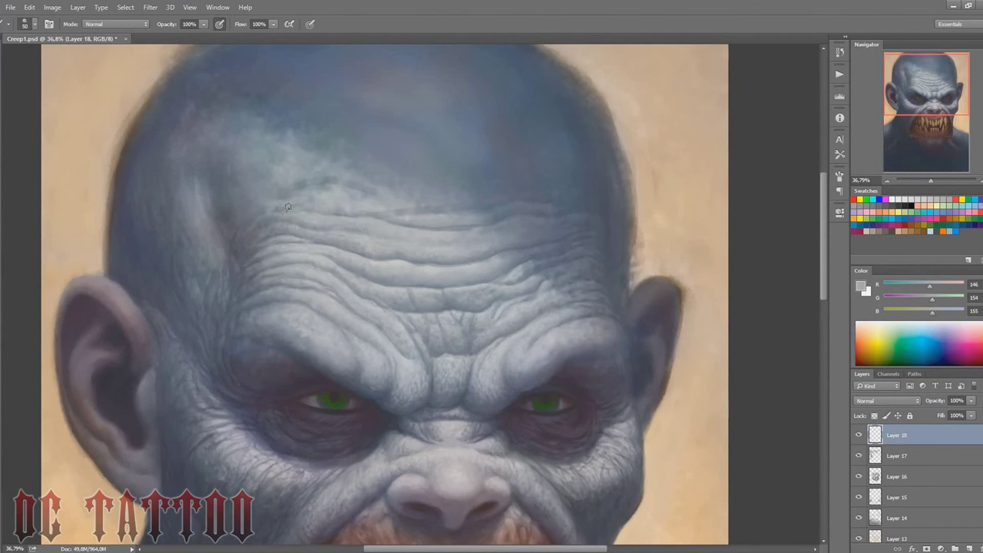
left_click(285, 196, "alt")
key("bracketright")
key("bracketright")
key("bracketright")
key("bracketright")
key("bracketright")
left_click(242, 108, "alt")
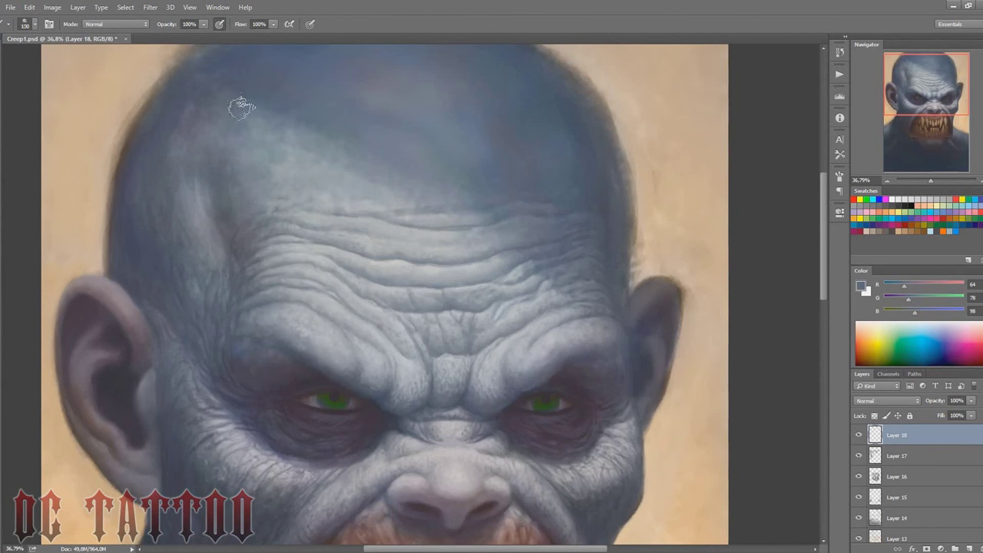
key("bracketright")
key("bracketright")
key("bracketright")
left_click(390, 88, "alt")
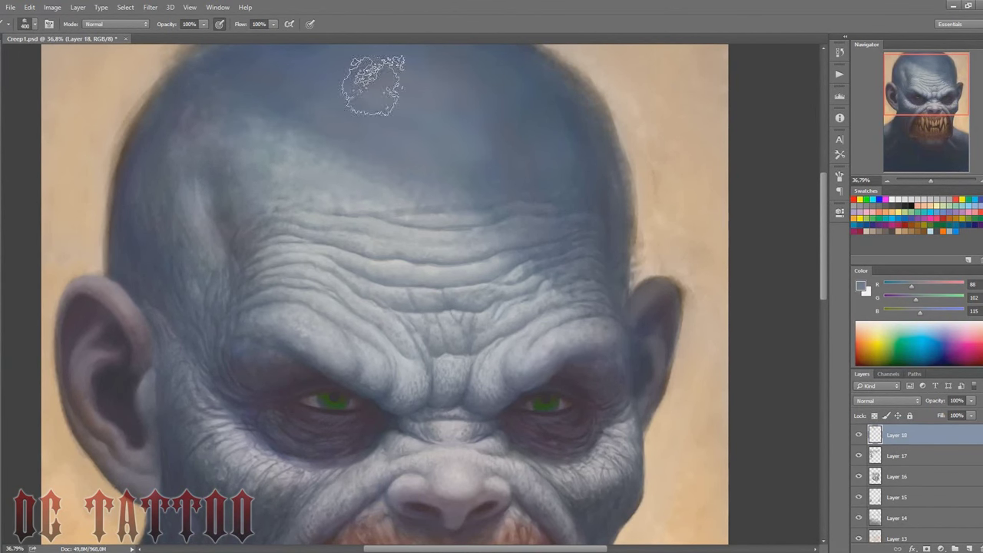
key("bracketright")
key("bracketright")
key("bracketright")
left_click(446, 245, "alt")
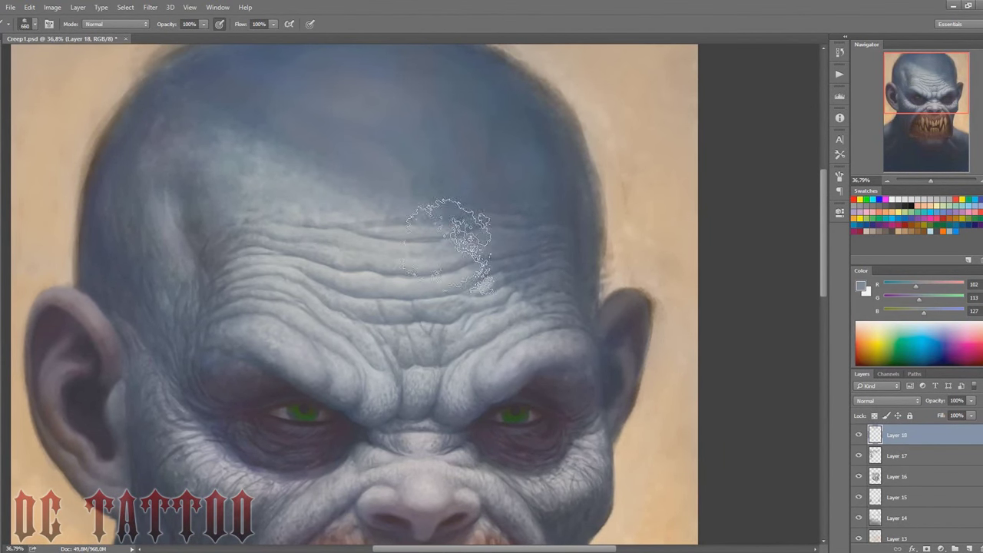
key("bracketleft")
key("bracketleft")
key("bracketleft")
Smooth the upper forehead into the scalp with mid blue-grey and dark shadow tones.
mouse_move(921, 71)
left_mouse_down()
mouse_move(924, 81)
mouse_move(924, 72)
left_mouse_up()
key("bracketleft")
key("bracketleft")
key("bracketleft")
left_click(538, 193, "alt")
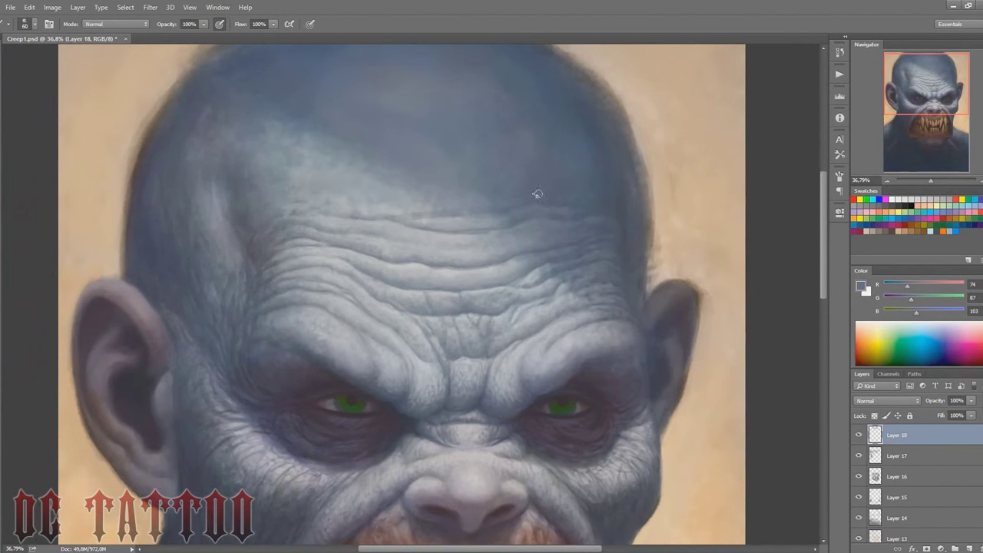
left_click(279, 216, "alt")
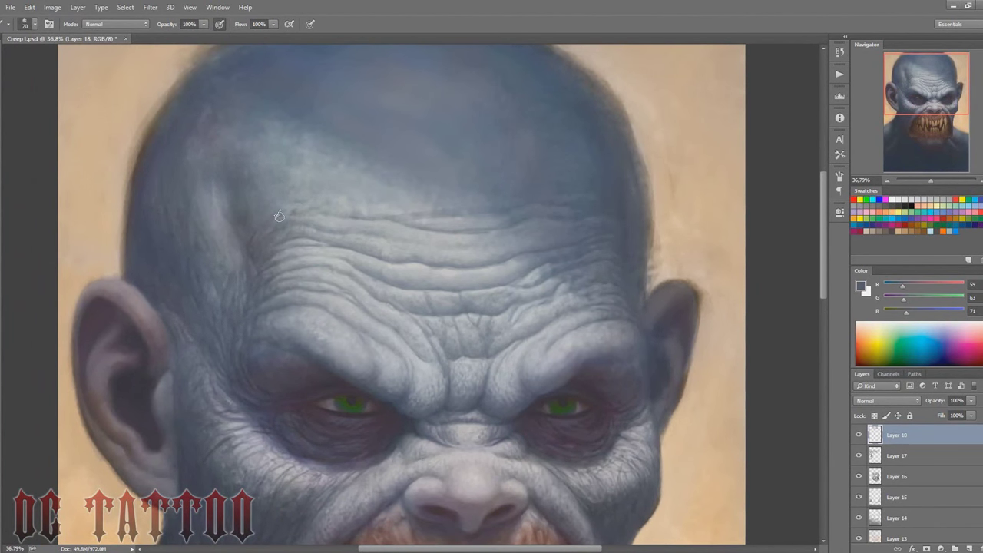
left_click(253, 211, "alt")
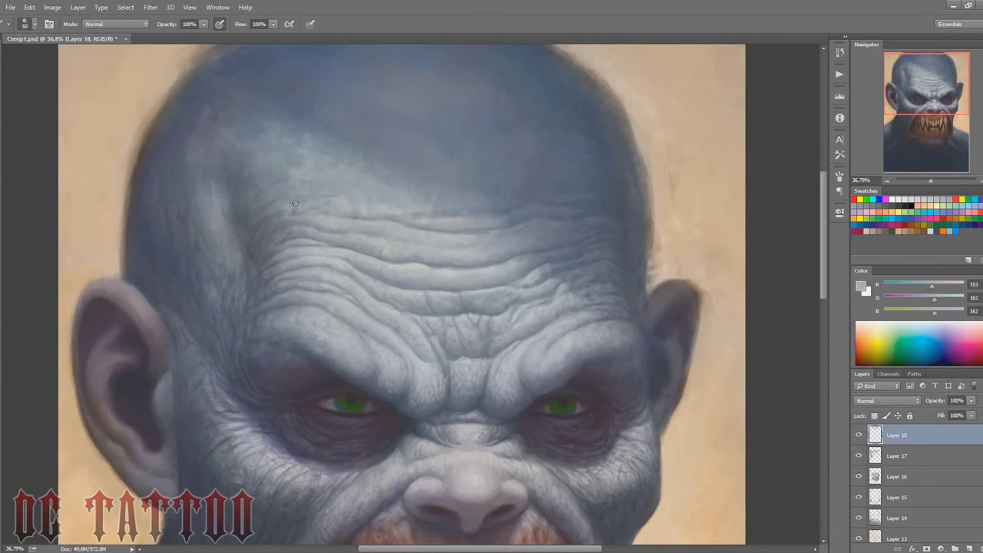
left_click(448, 215, "alt")
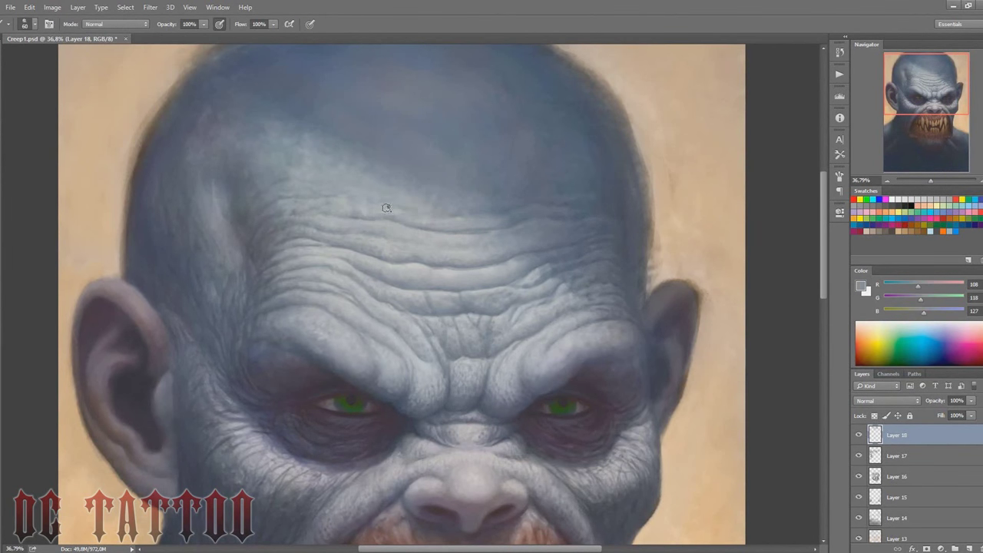
left_click(391, 201, "alt")
key("bracketleft")
key("bracketleft")
key("bracketleft")
left_click(265, 198, "alt")
key("bracketright")
key("bracketright")
key("bracketright")
left_click(577, 207, "alt")
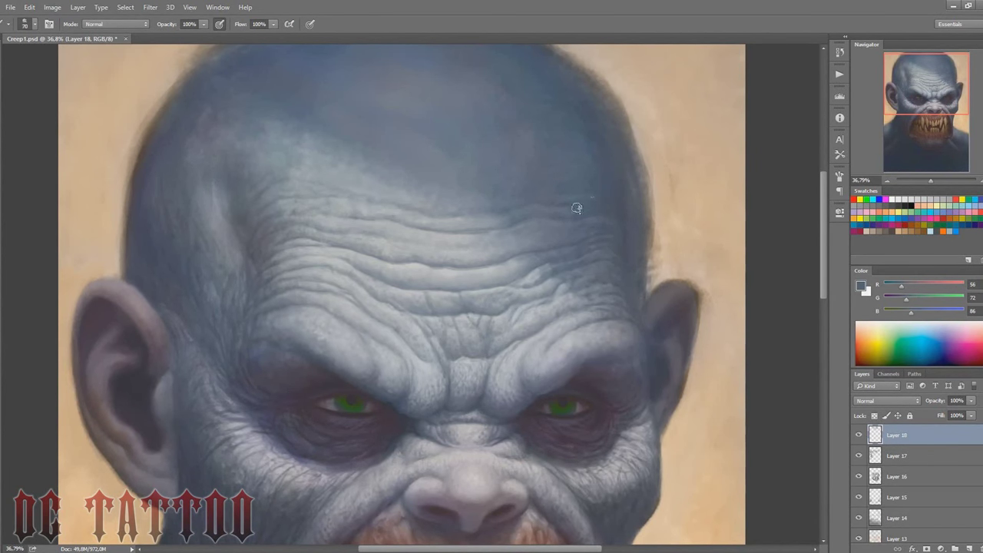
left_click(555, 195, "alt")
left_click(584, 129, "alt")
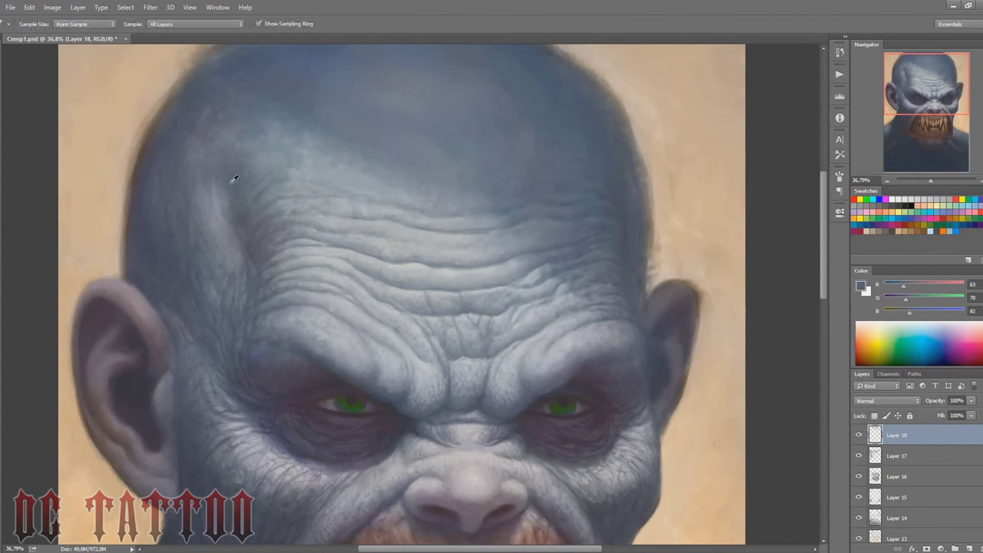
left_click(231, 149, "alt")
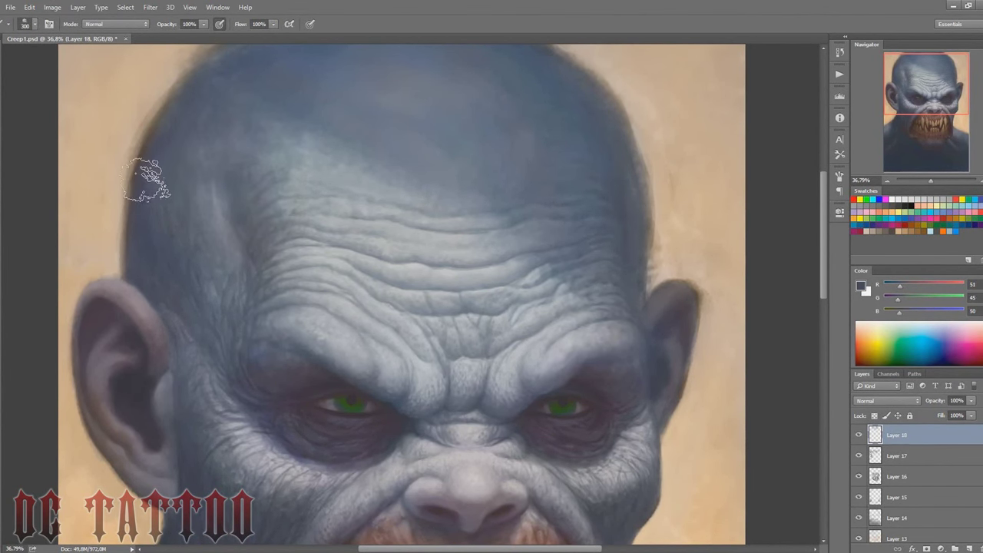
left_click(300, 143, "alt")
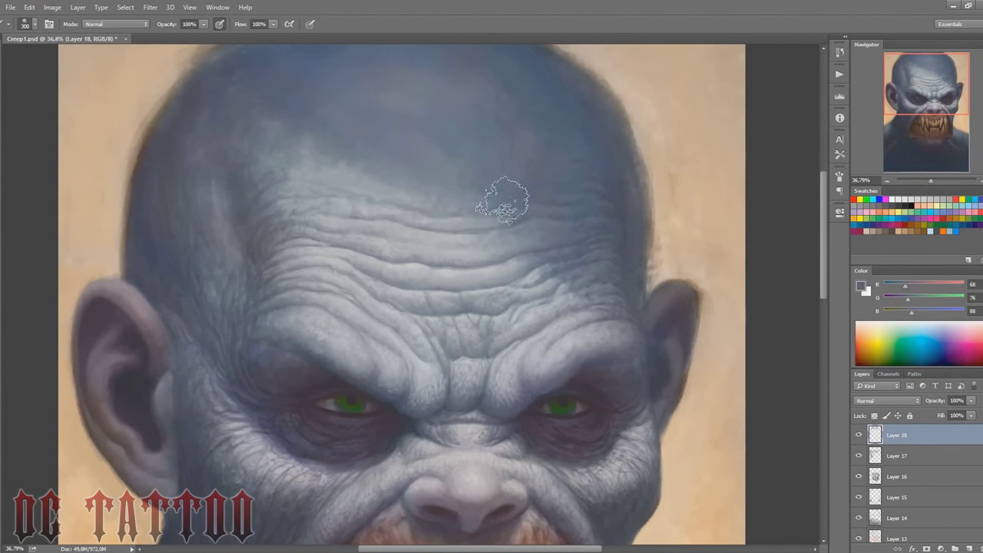
Blend the side of the skull with dark grey and light blue-grey highlights.
mouse_move(937, 81)
left_mouse_down()
mouse_move(941, 99)
mouse_move(937, 80)
left_mouse_up()
left_click(280, 240, "alt")
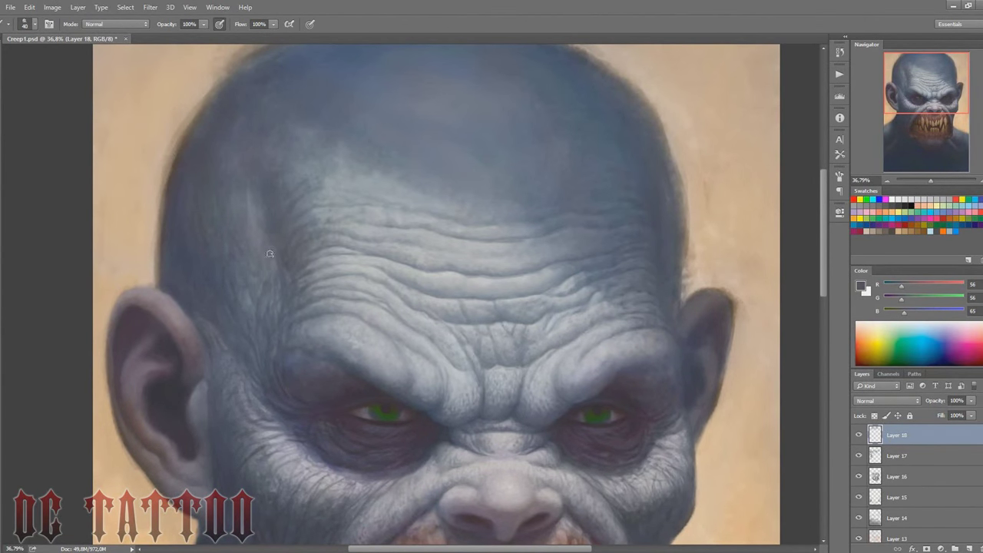
key("bracketright")
left_click(263, 219, "alt")
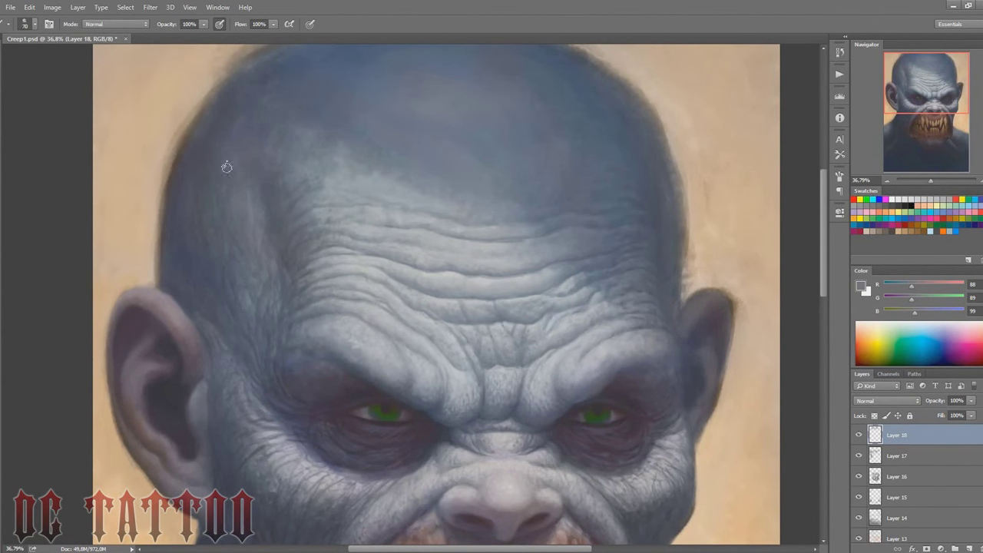
key("bracketright")
key("bracketright")
key("bracketright")
left_click(148, 261, "alt")
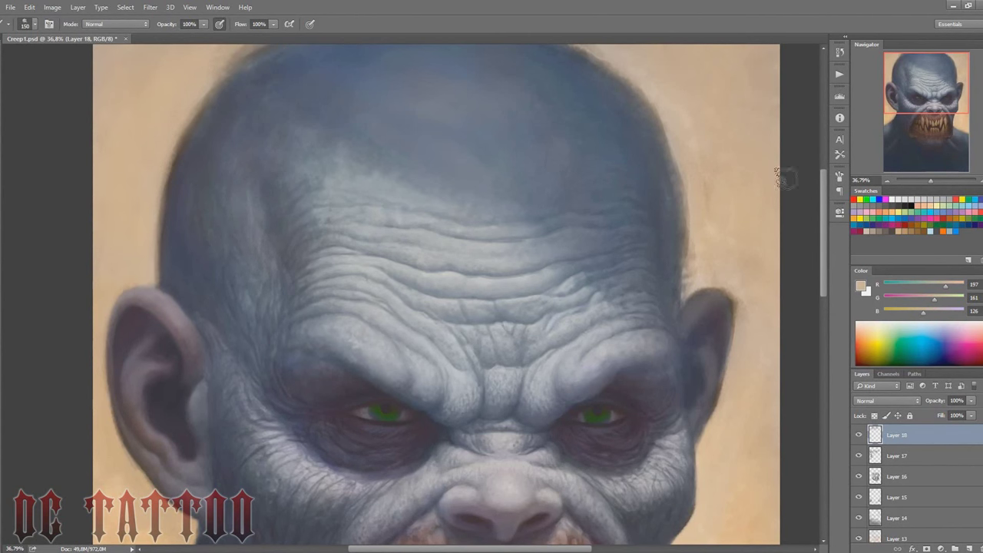
Clean the skull edge beside the right ear using tan background and dark edge tones.
scroll(784, 179, "up", 3)
key("bracketleft")
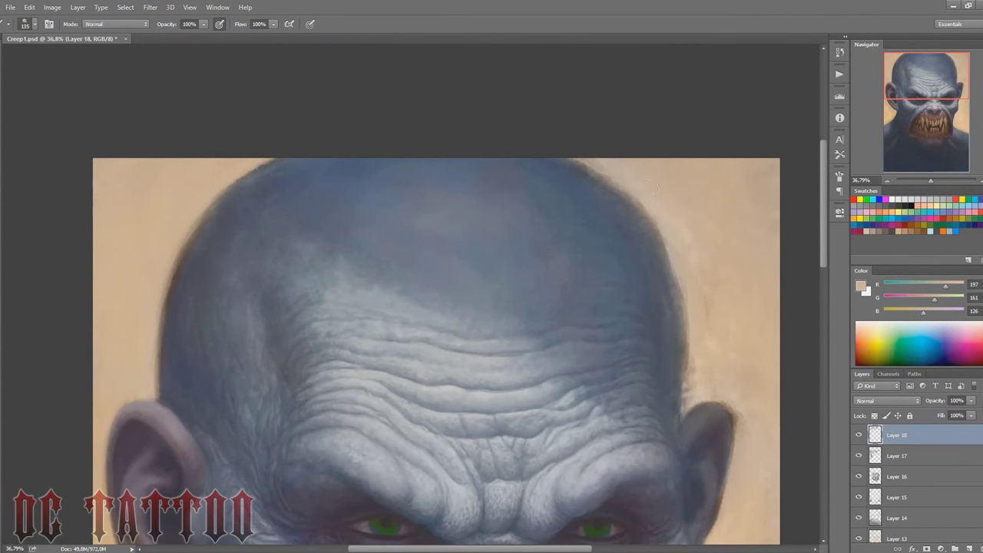
key("bracketleft")
key("bracketleft")
key("bracketleft")
left_click(726, 244, "alt")
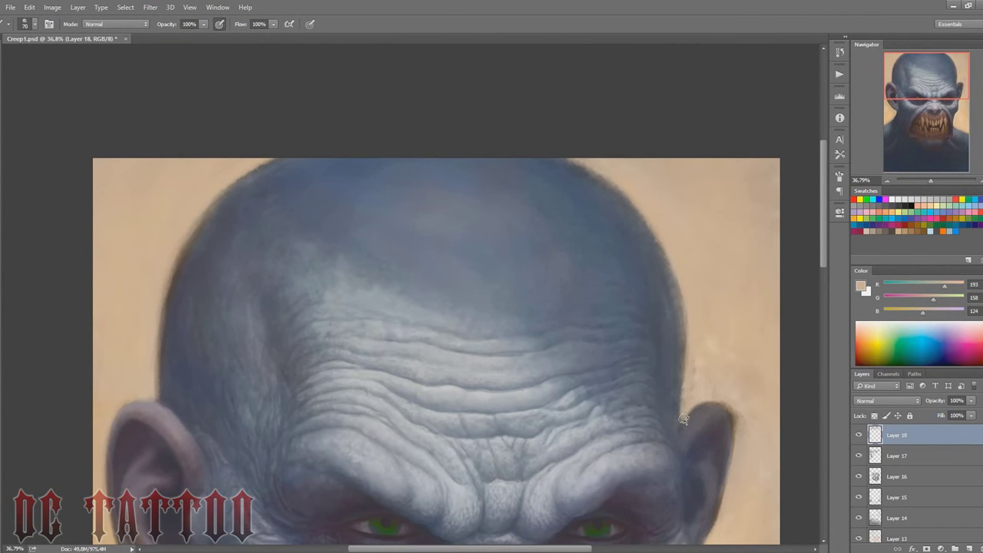
scroll(745, 258, "down", 3)
left_click(705, 296, "alt")
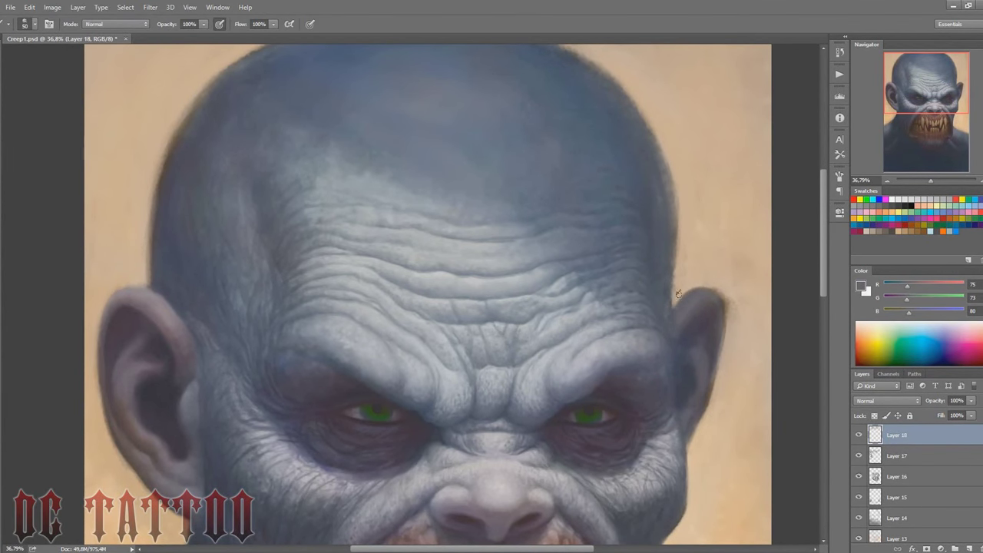
left_click(672, 310, "alt")
left_click(672, 300, "alt")
left_click_drag(682, 348, 673, 282)
key("bracketleft")
key("bracketleft")
key("bracketleft")
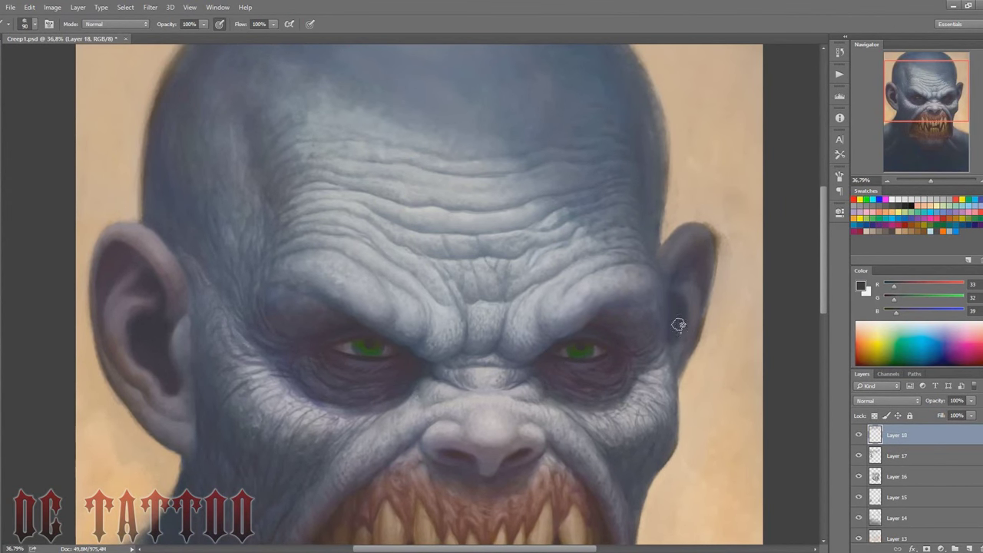
left_click(693, 307, "alt")
key("bracketleft")
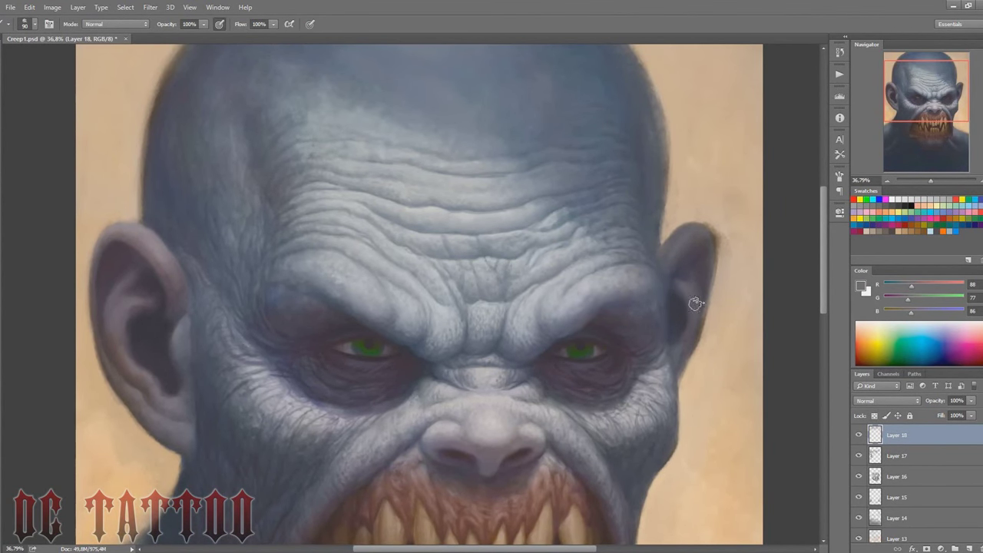
key("bracketleft")
key("bracketleft")
key("bracketleft")
left_click(706, 266, "alt")
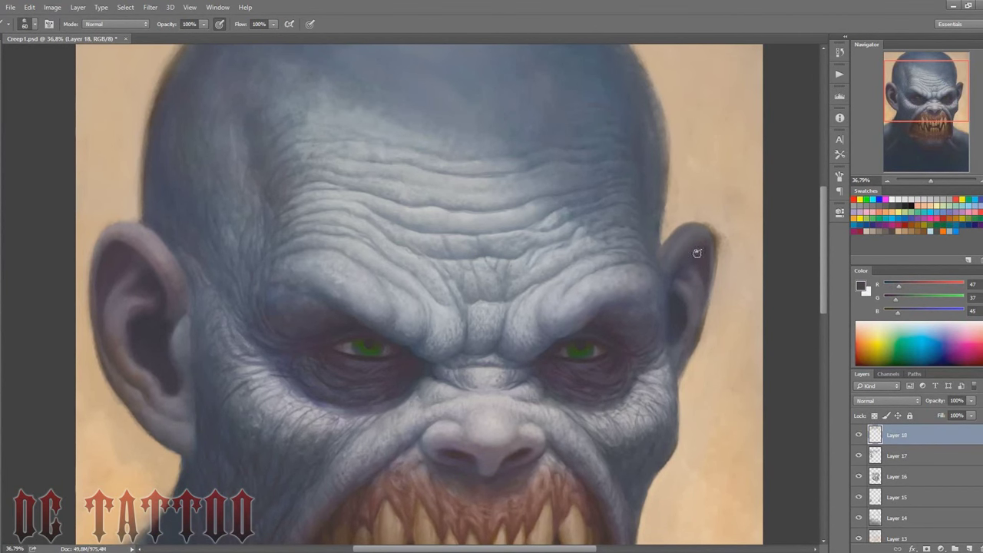
key("bracketright")
key("bracketright")
key("bracketright")
left_click(713, 225, "alt")
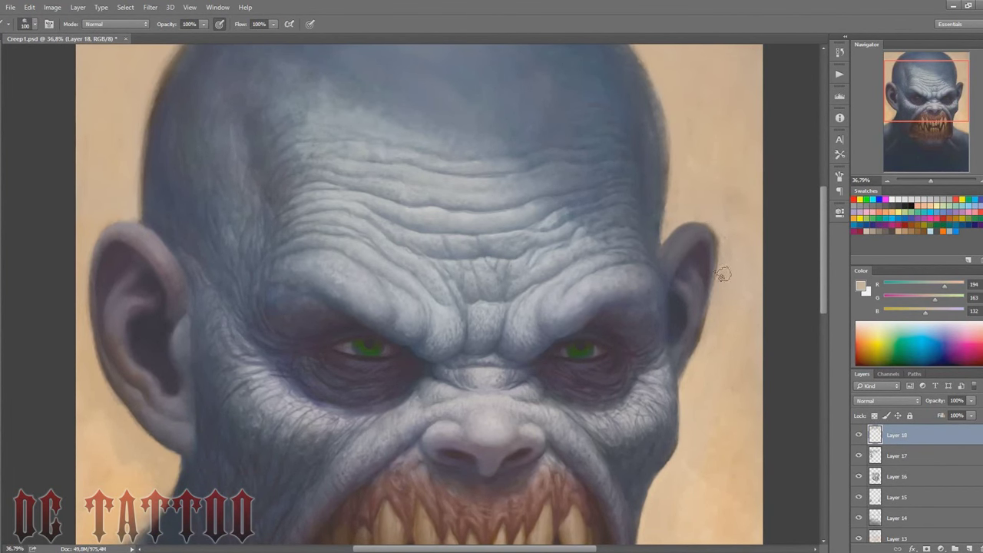
key("bracketleft")
key("bracketleft")
key("bracketleft")
Refine the right ear's outline with dark grey, shadow and beige background tones.
scroll(720, 293, "down", 2)
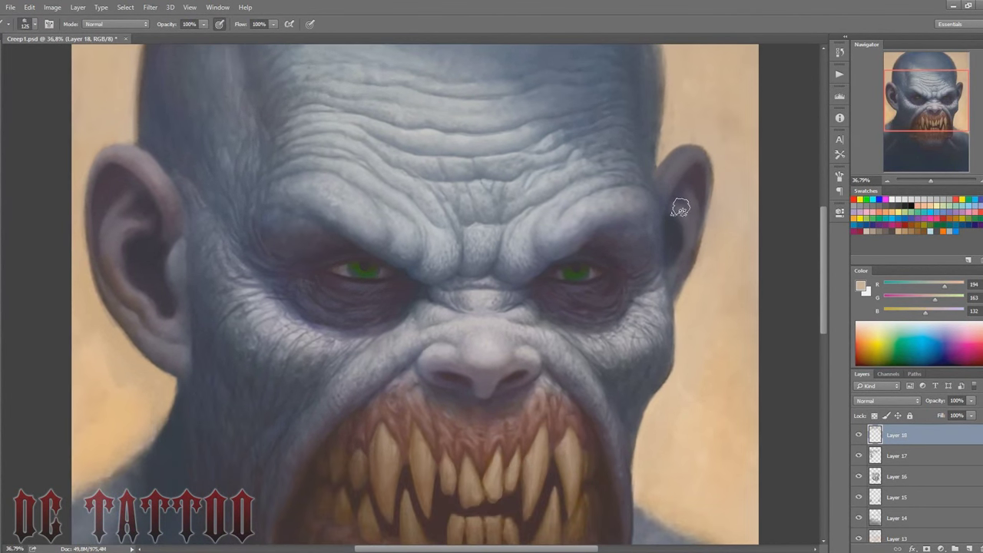
left_click(679, 204, "alt")
key("bracketright")
key("bracketright")
key("bracketright")
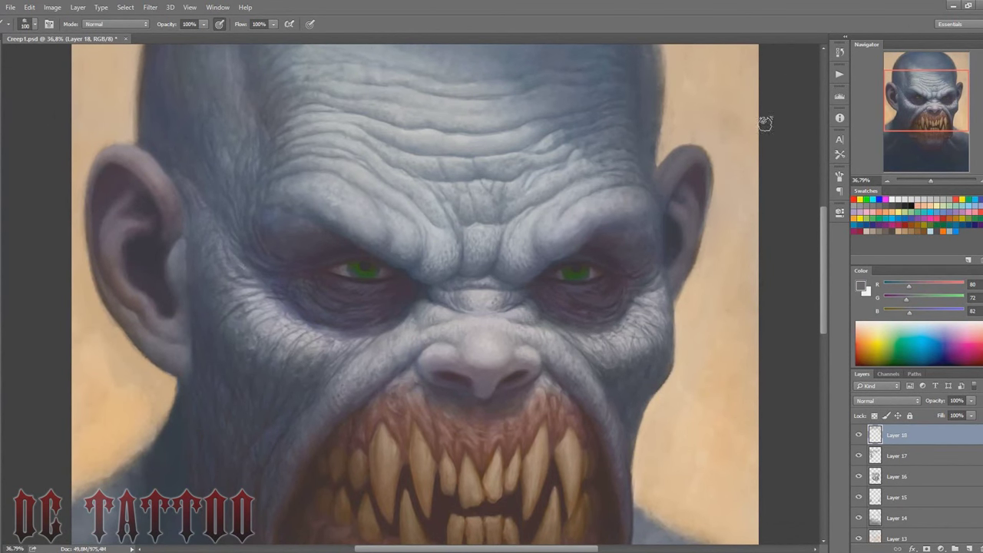
key("bracketright")
key("bracketright")
key("bracketright")
left_click(692, 243, "alt")
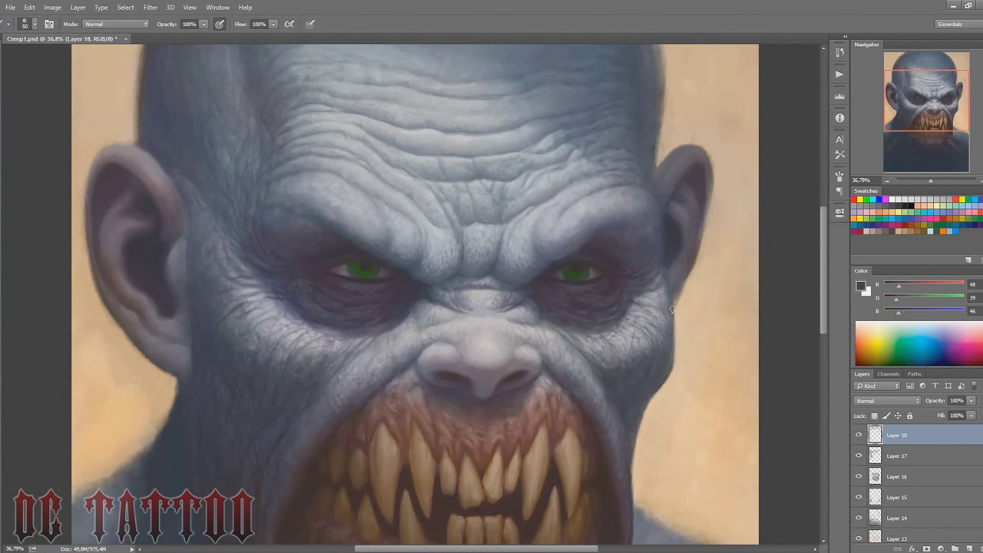
left_click(685, 272, "alt")
left_click(684, 290, "alt")
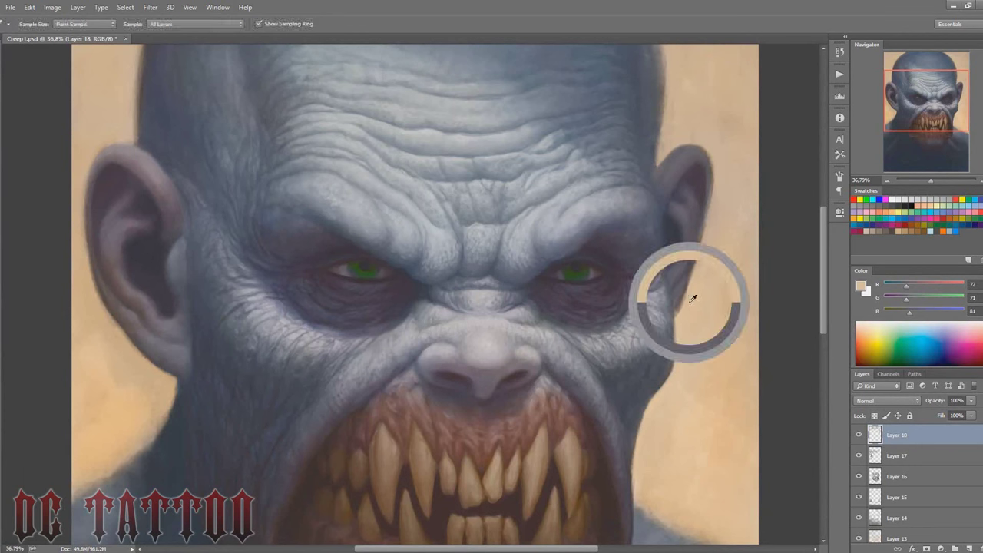
key("bracketright")
key("bracketright")
left_click(683, 211, "alt")
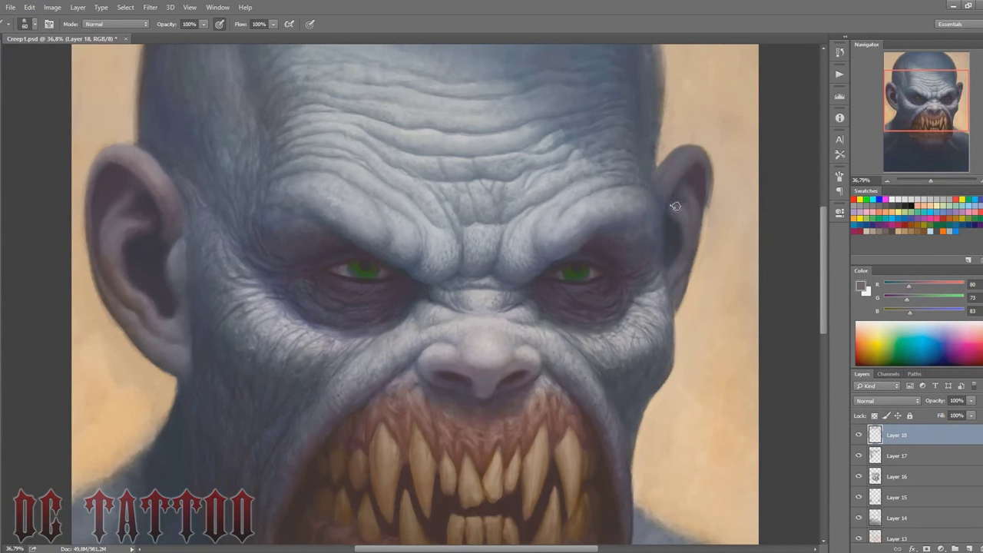
left_click(675, 206, "alt")
key("bracketright")
key("bracketright")
key("bracketright")
left_click(686, 171, "alt")
key("bracketright")
left_click(680, 223, "alt")
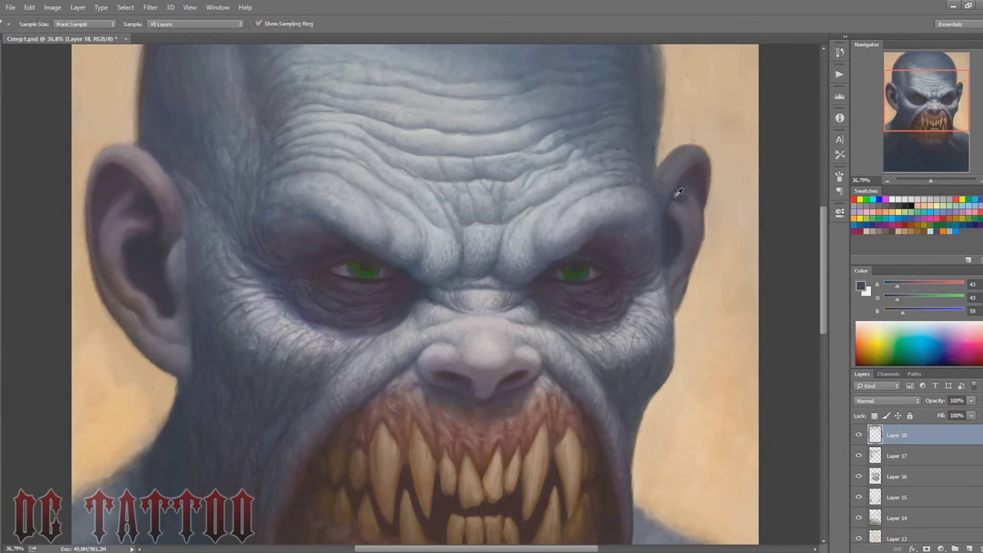
key("bracketright")
Tone down the crown of the scalp with bluish grey shading.
left_click_drag(637, 46, 637, 128)
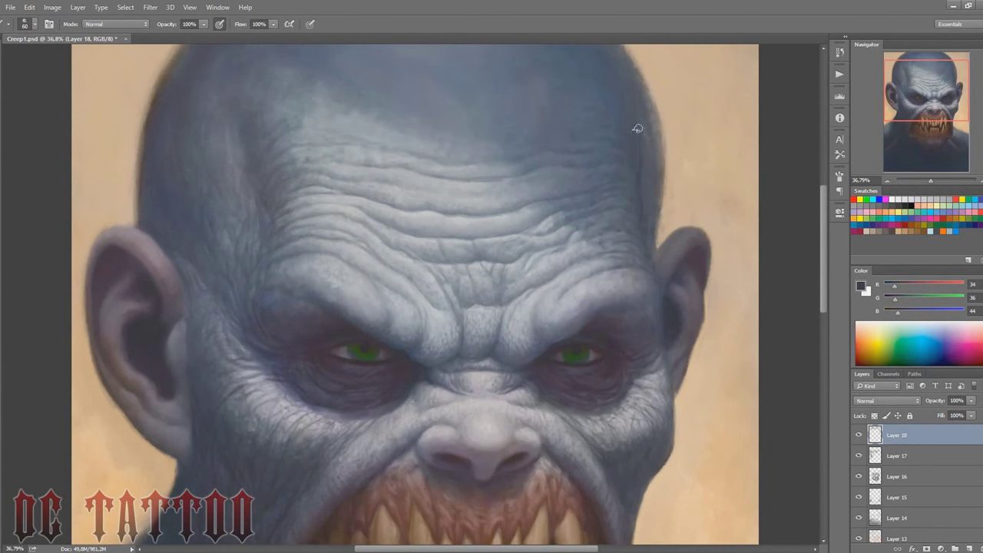
key("bracketright")
key("bracketright")
key("bracketright")
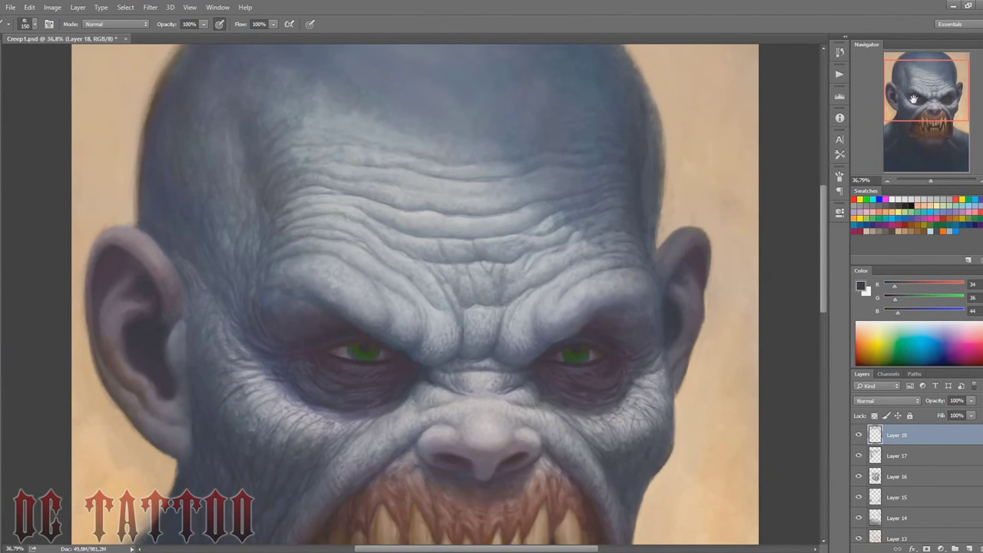
left_click(657, 180, "alt")
key("bracketleft")
key("bracketleft")
key("bracketleft")
left_click_drag(914, 55, 912, 98)
left_click(204, 268, "alt")
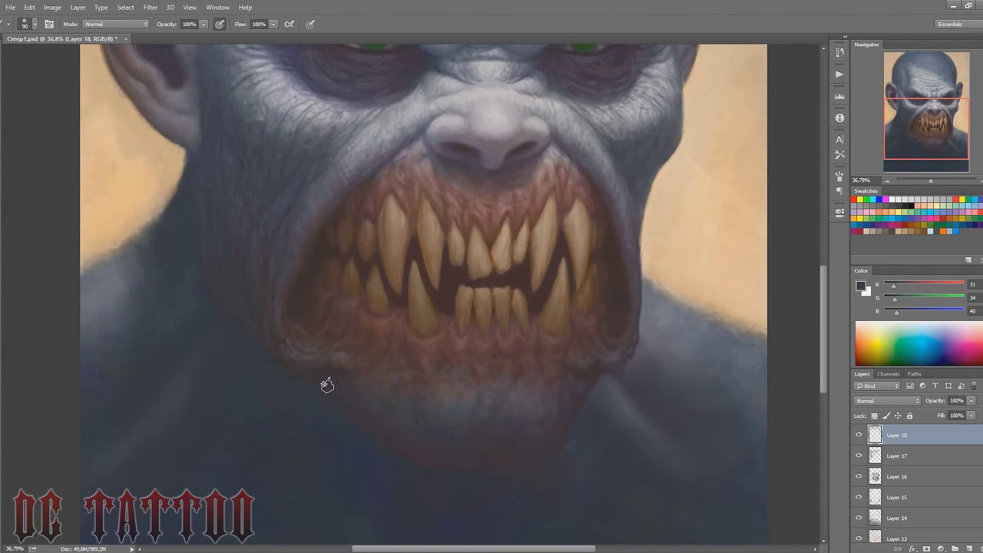
Shade the mouth, gums and neck with reddish, brown and dark shadow tones.
key("bracketleft")
key("bracketleft")
key("bracketleft")
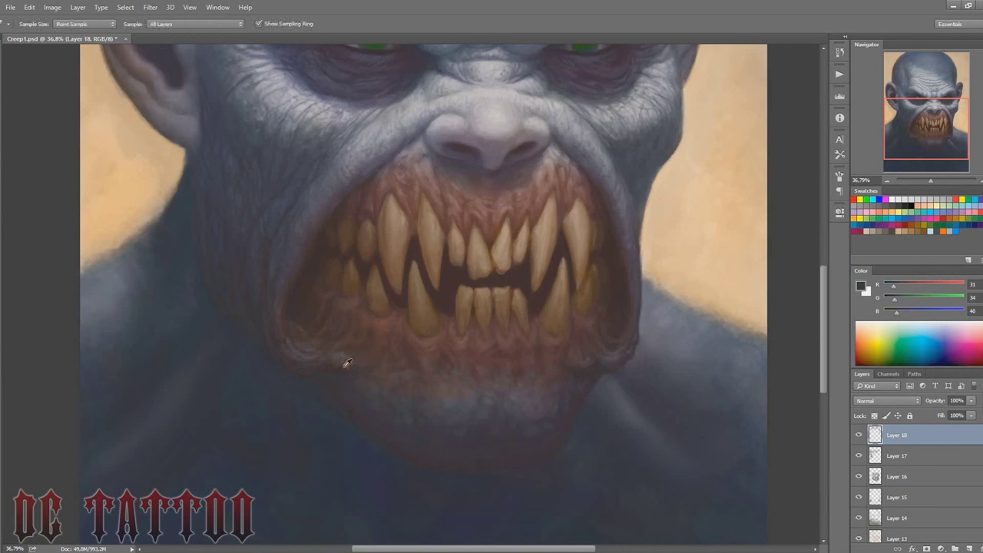
left_click(374, 367, "alt")
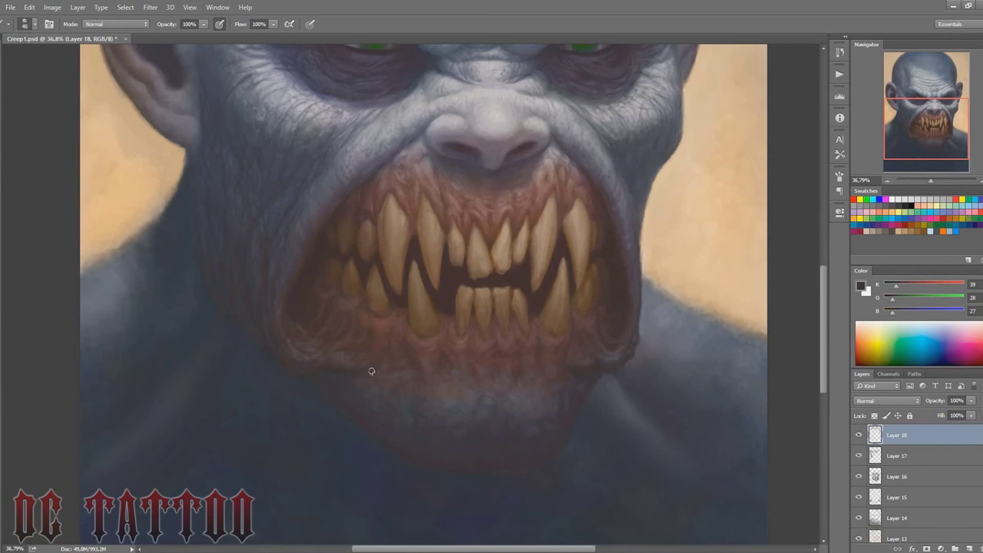
key("bracketright")
key("bracketright")
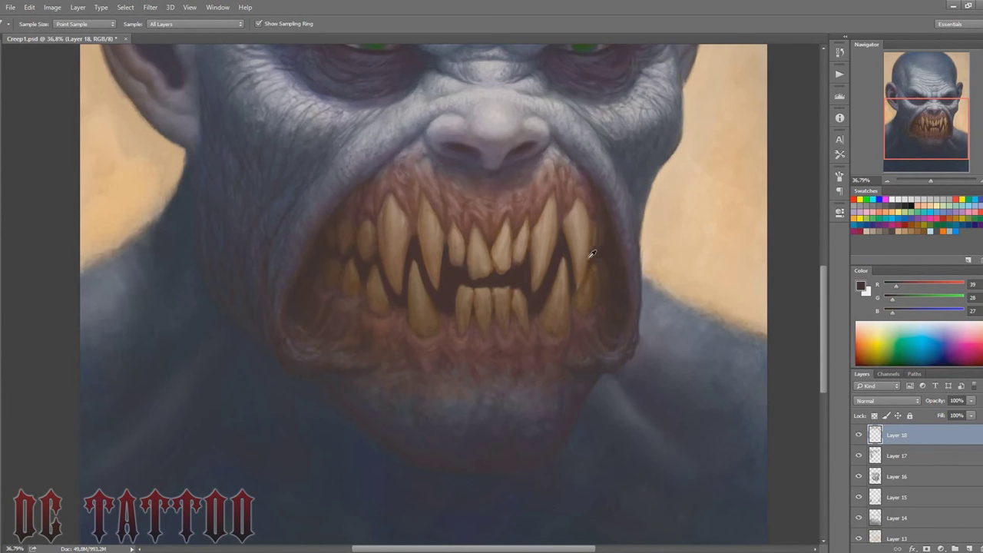
left_click(585, 275, "alt")
left_click_drag(929, 183, 924, 183)
left_click(602, 307, "alt")
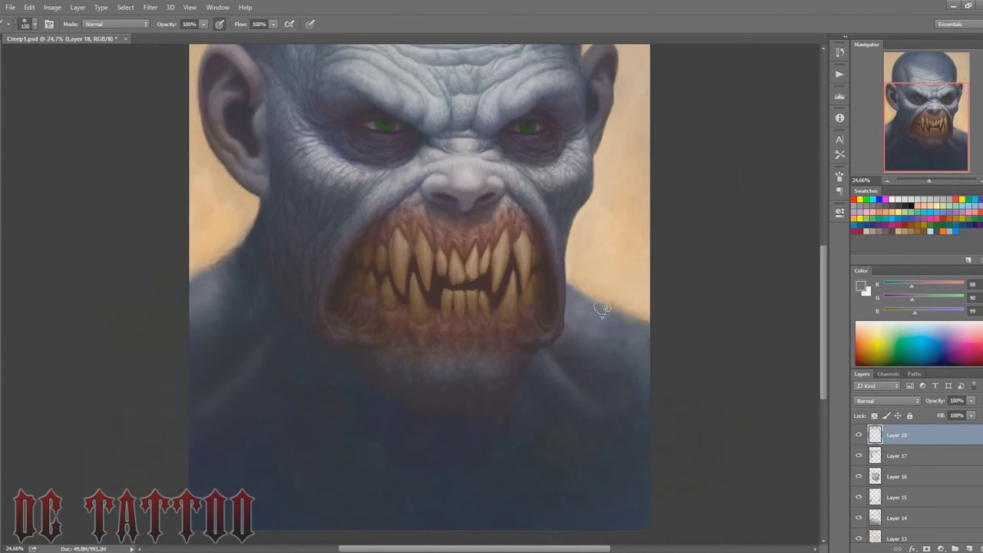
left_click(592, 364, "alt")
key("bracketright")
key("bracketright")
key("bracketright")
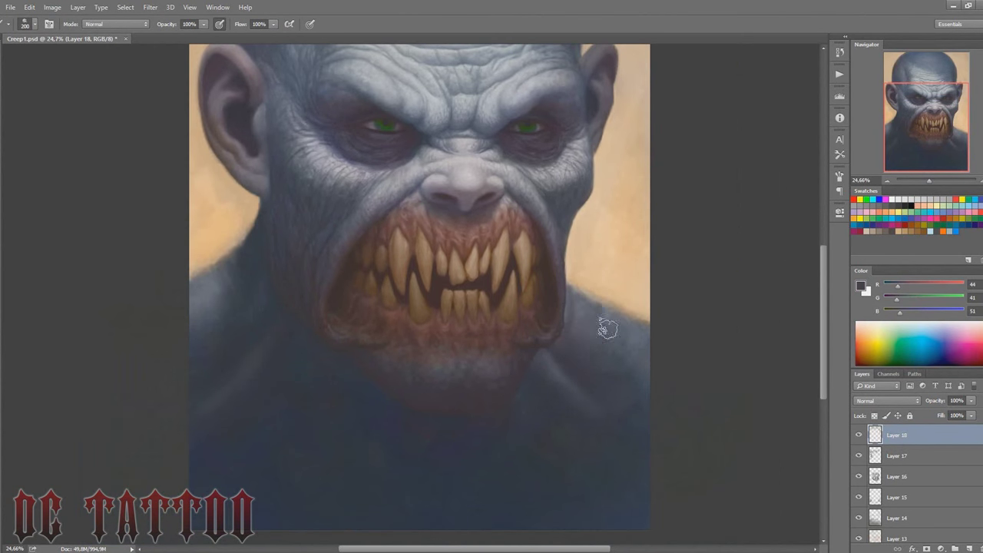
key("bracketleft")
key("bracketleft")
key("bracketleft")
left_click(588, 312, "alt")
left_click(565, 332, "alt")
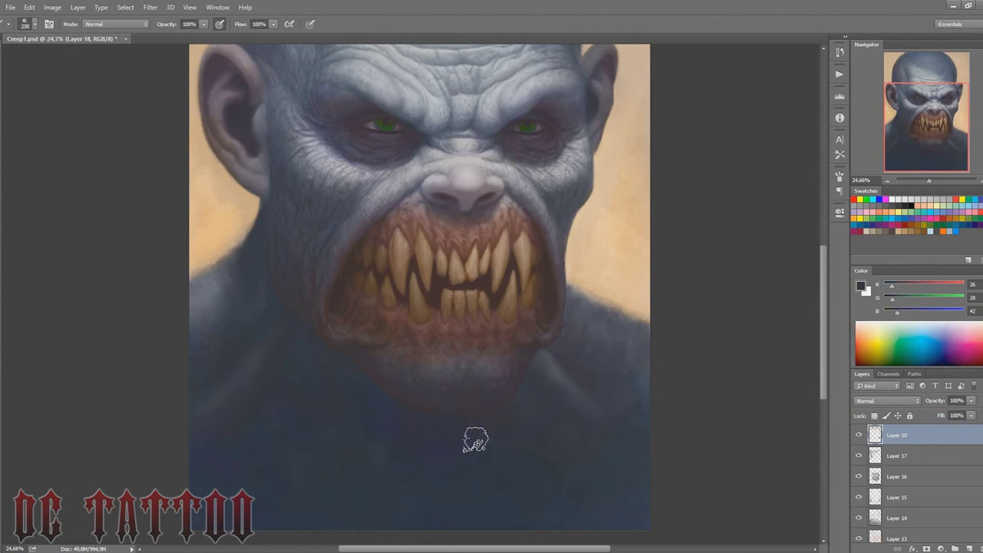
Touch up the shoulder edge with tan background and deepen the body with blue-black.
left_click(534, 377, "alt")
key("bracketleft")
key("bracketleft")
left_click(591, 309, "alt")
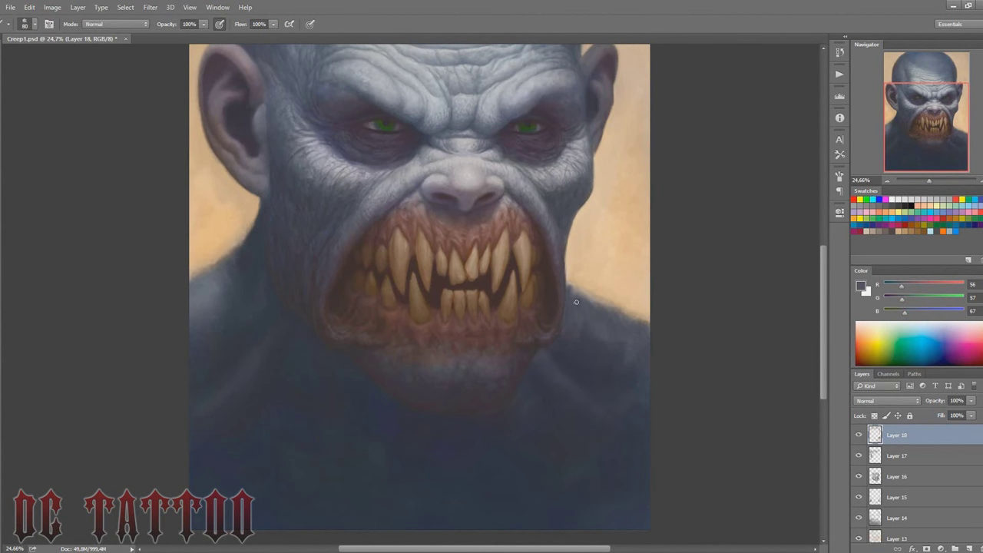
left_click(573, 285, "alt")
left_click(637, 340, "alt")
key("bracketright")
key("bracketright")
key("bracketright")
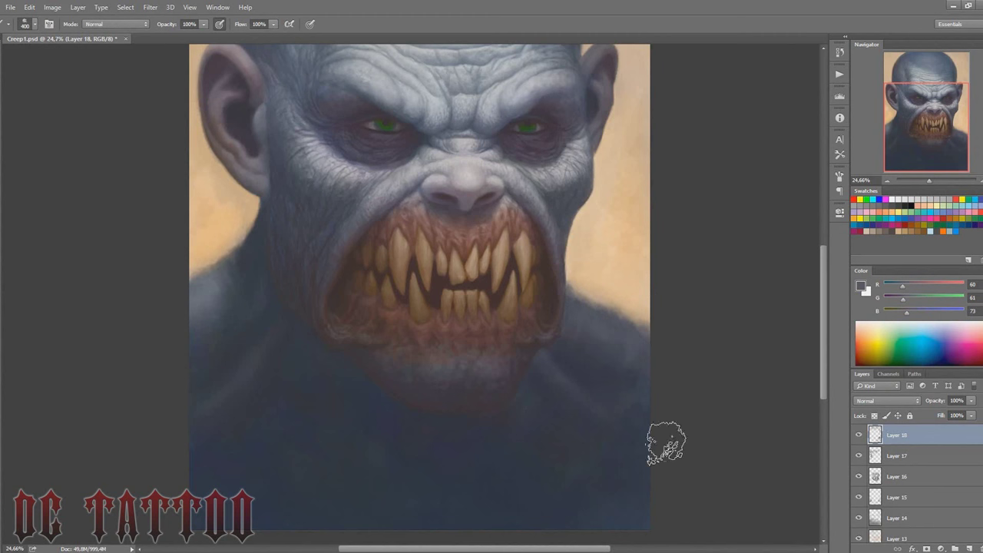
key("bracketright")
key("bracketright")
key("bracketright")
Add a new empty Layer 19 above Layer 18.
left_click(240, 385, "alt")
key("bracketleft")
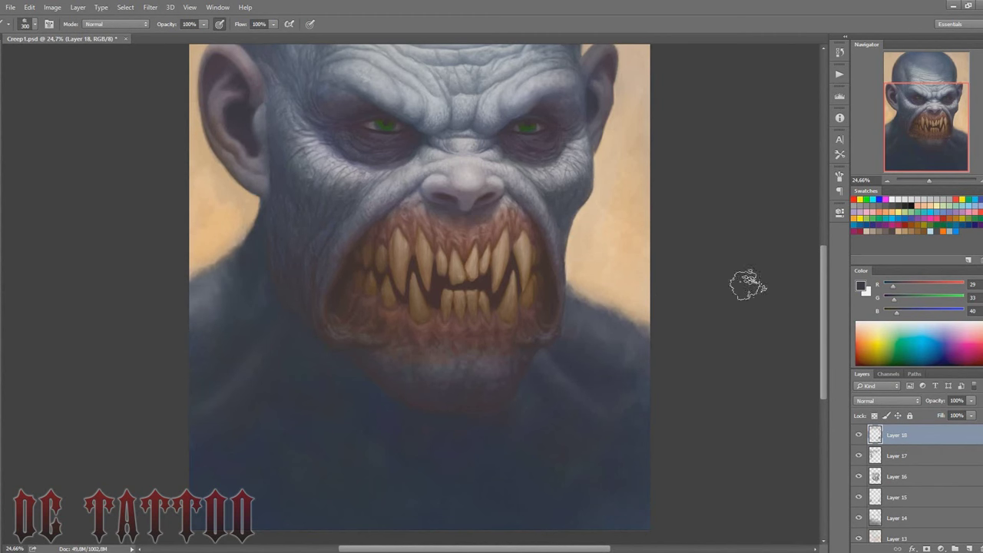
left_click(921, 96)
key("ctrl+shift+alt+n")
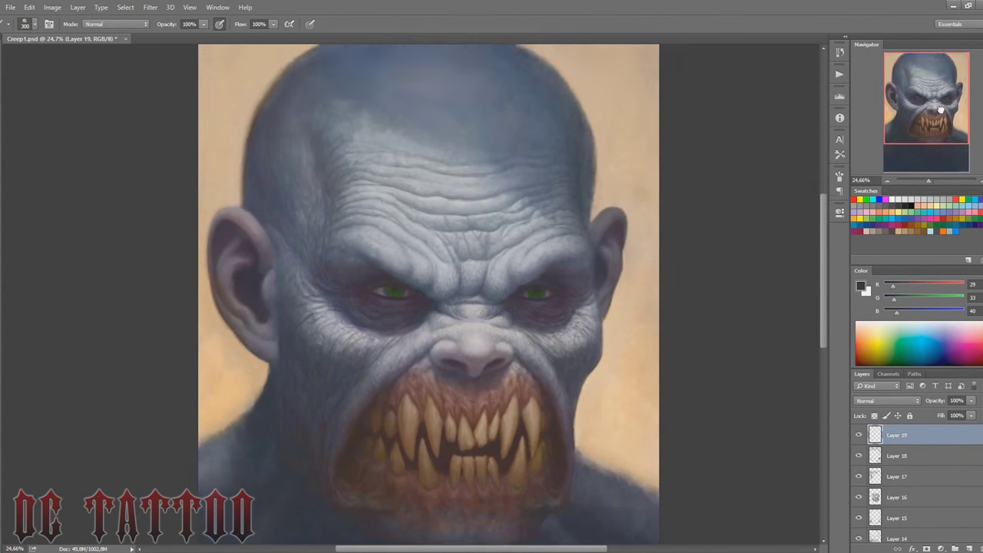
left_click_drag(929, 181, 935, 182)
Repaint the irises vivid green, sampling the eye's green and an orange-brown tone.
key("i")
left_click(646, 268)
key("b")
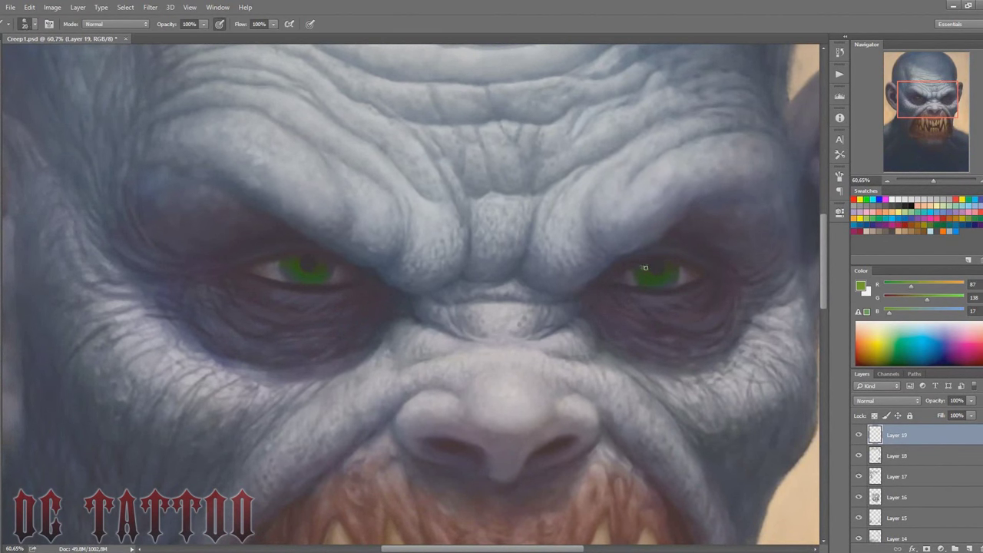
key("bracketleft")
left_click(294, 259, "alt")
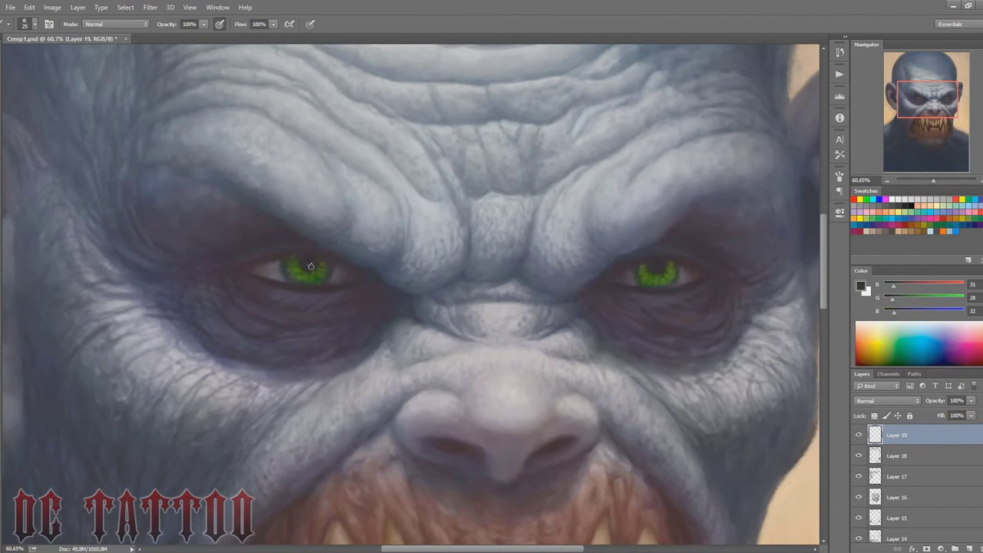
key("bracketright")
key("bracketright")
key("bracketright")
left_click_drag(666, 271, 716, 287)
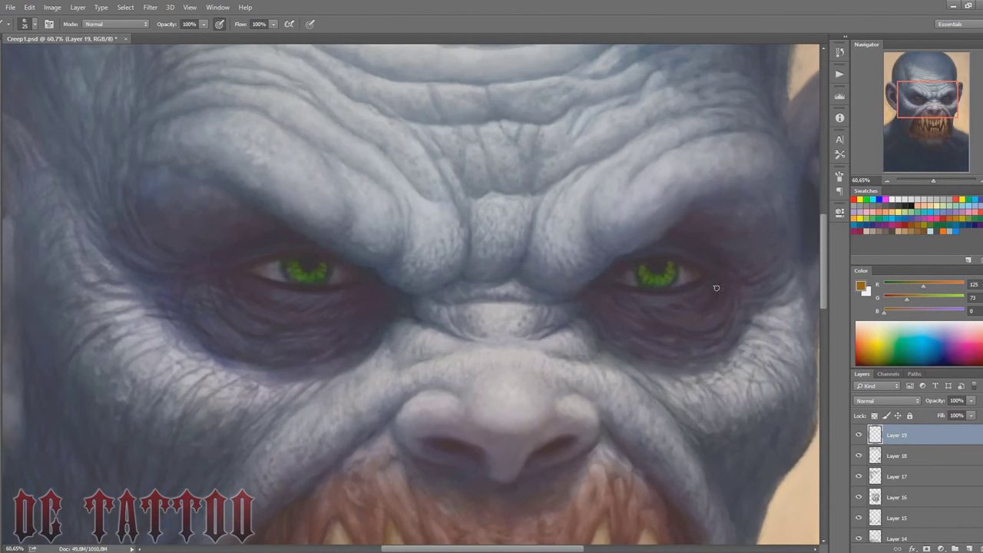
Deepen the eye sockets with sampled near-black, dark red and grey-purple shades.
left_click(306, 272, "alt")
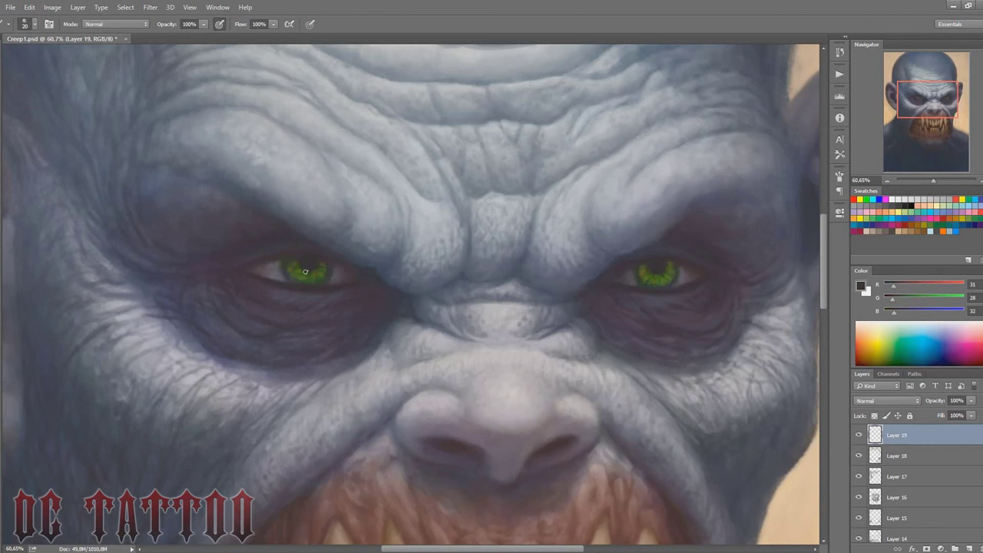
key("bracketleft")
key("bracketleft")
key("bracketleft")
left_click(685, 272, "alt")
key("bracketright")
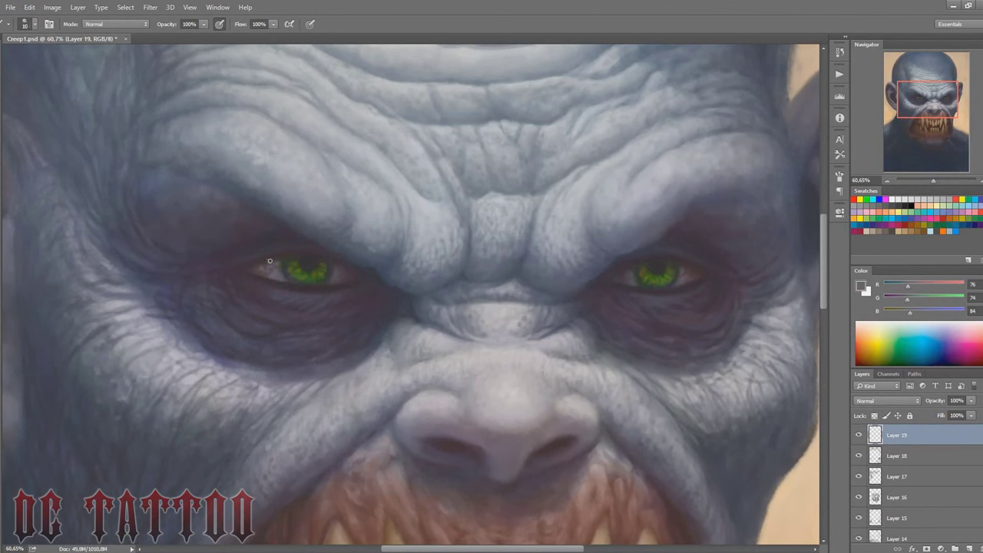
left_click(278, 270, "alt")
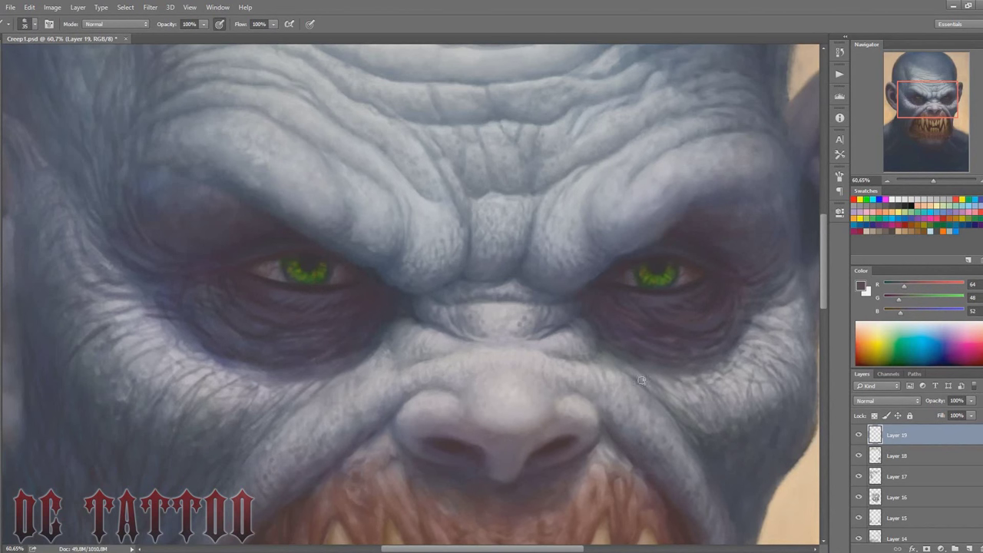
key("bracketleft")
key("bracketleft")
key("bracketleft")
left_click(720, 281, "alt")
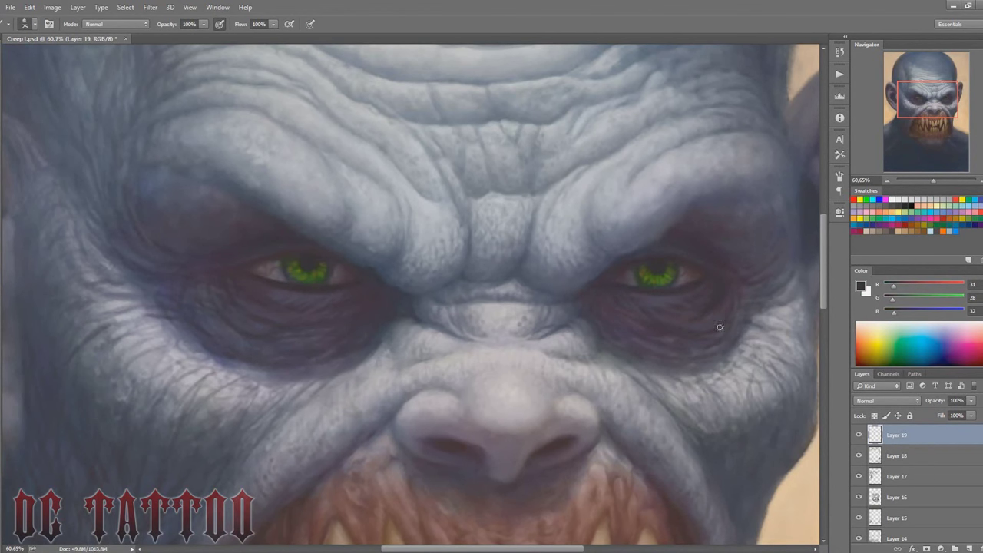
key("bracketleft")
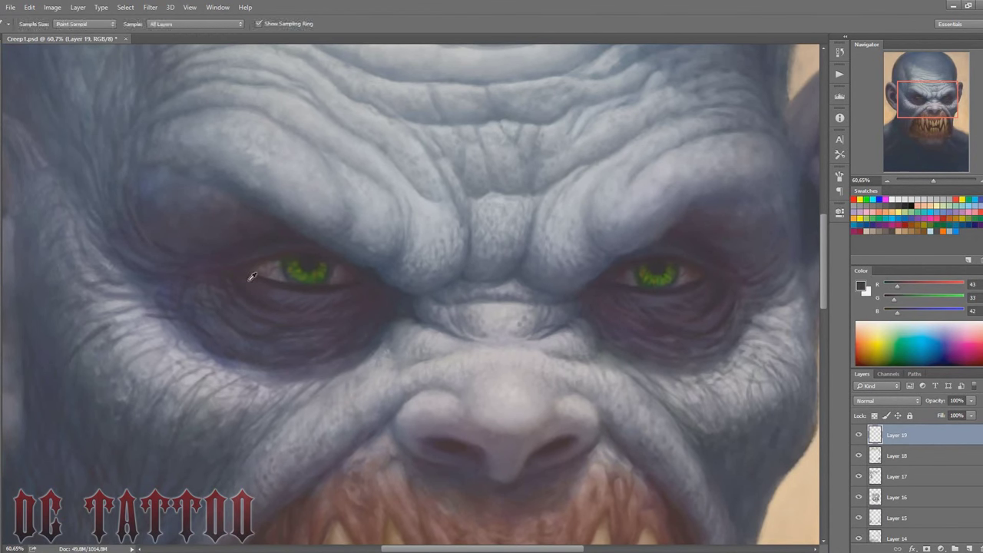
left_click(242, 288, "alt")
Blend the skin around the eyes with sampled pale grey-blue tones.
key("bracketleft")
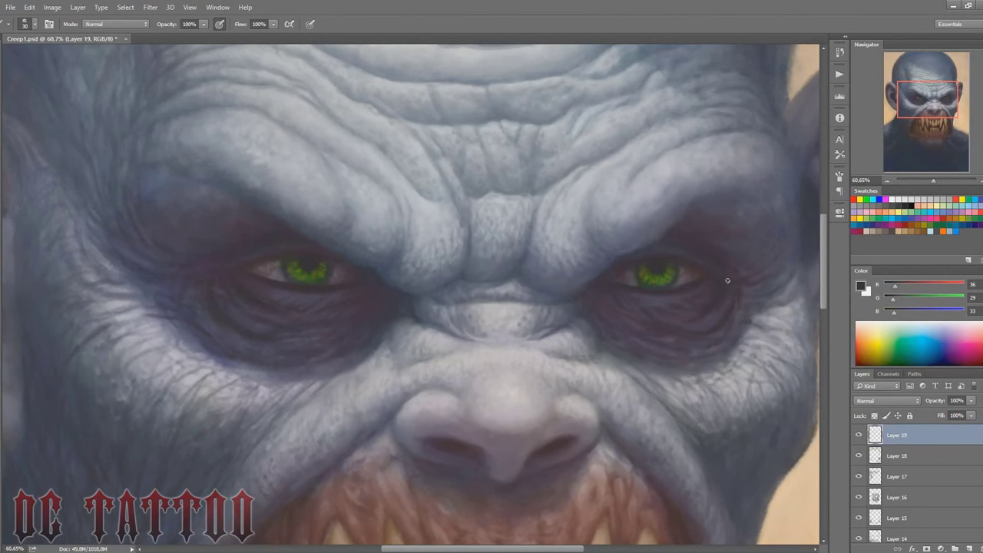
left_click(575, 251, "alt")
key("bracketright")
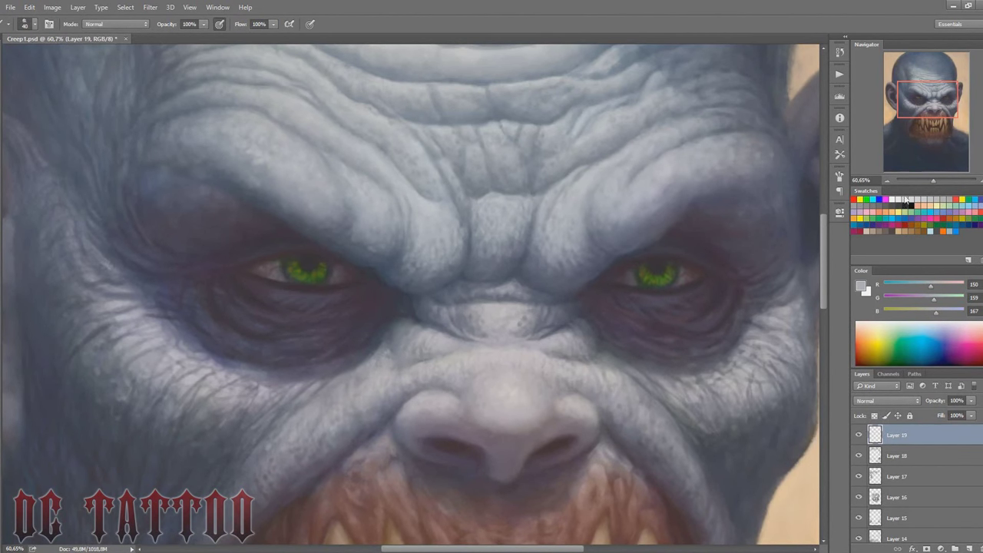
key("bracketleft")
key("bracketleft")
left_click(127, 334, "alt")
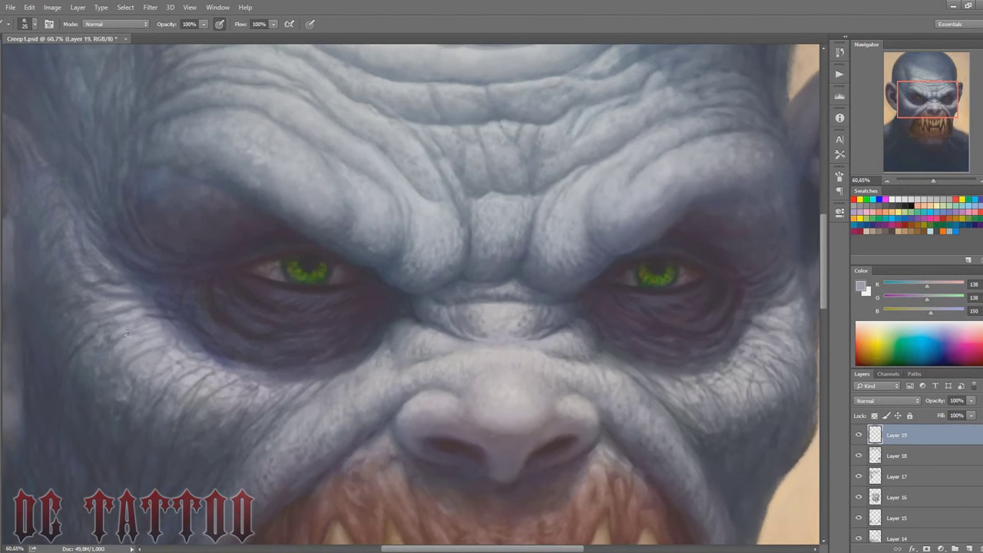
Ring both pupils with dark red and plum strokes to give a fiery centre.
key("ctrl+0")
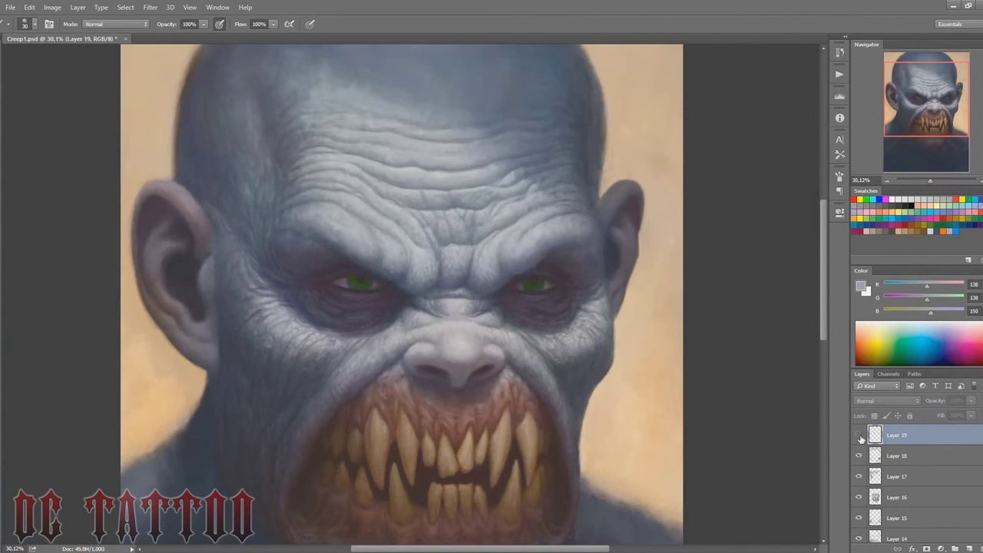
left_click(937, 181)
key("bracketleft")
key("bracketleft")
mouse_move(927, 297)
left_mouse_down()
mouse_move(892, 298)
mouse_move(894, 311)
left_mouse_up()
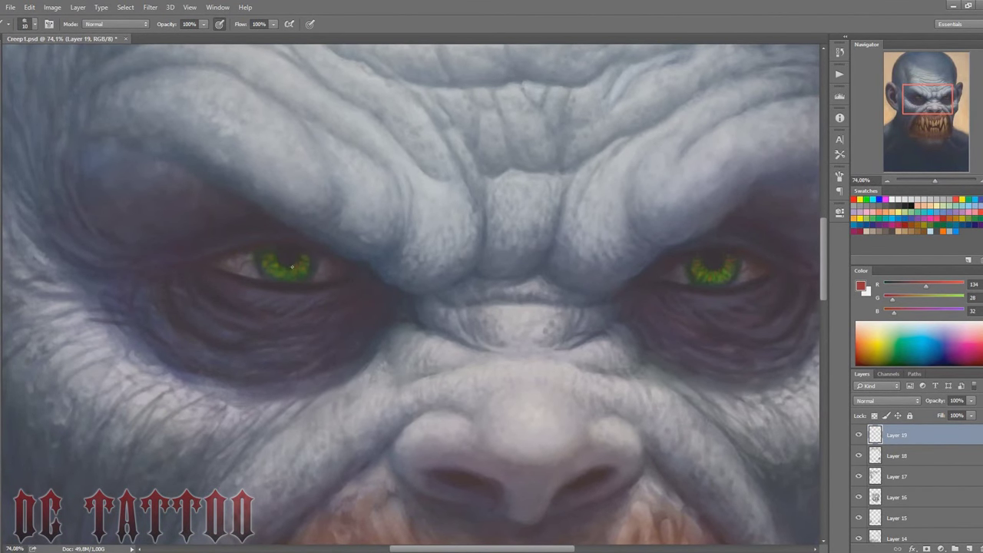
key("bracketright")
left_click(716, 266, "alt")
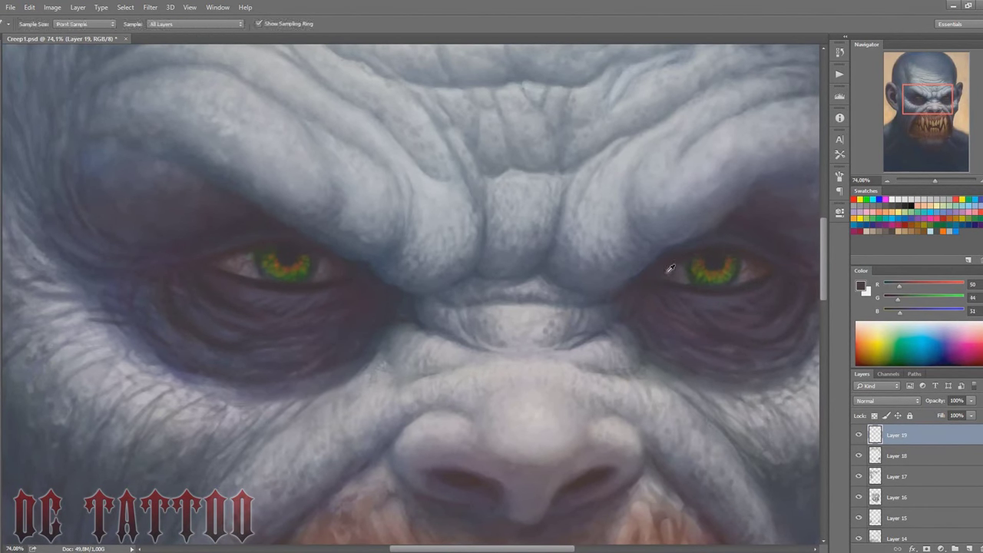
left_click(672, 266, "alt")
mouse_move(934, 180)
left_mouse_down()
mouse_move(927, 197)
mouse_move(927, 180)
left_mouse_up()
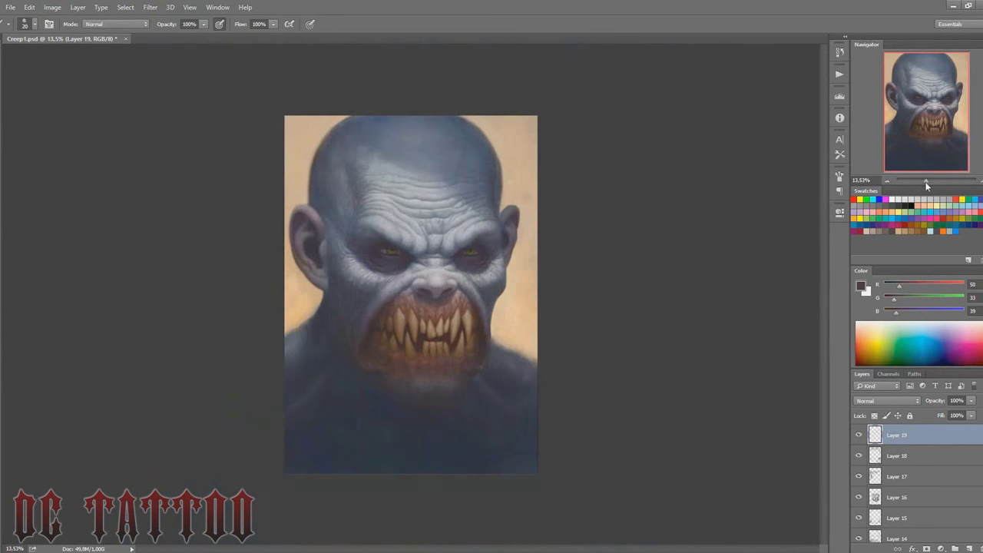
Flip the canvas horizontally to check it, then add a new Layer 20.
key("ctrl+shift+h")
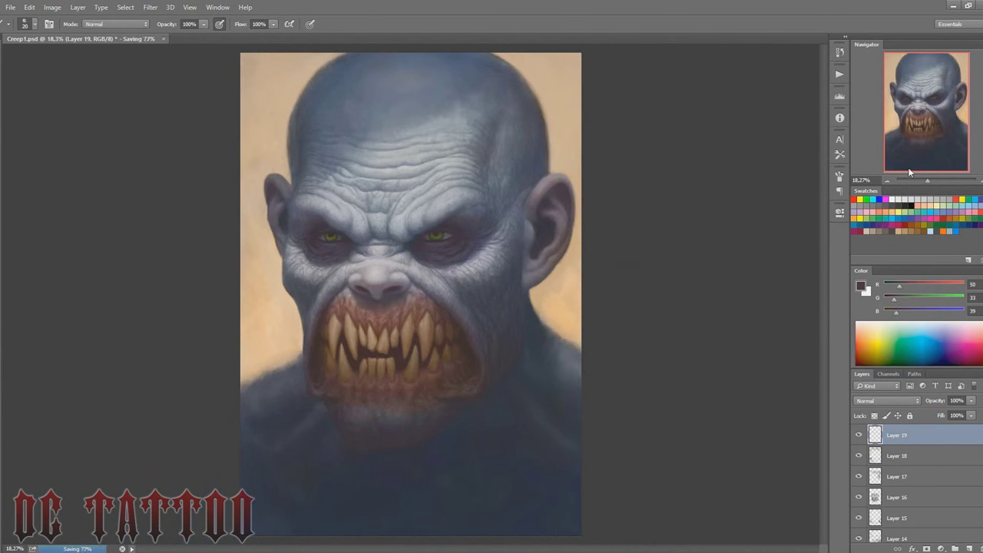
left_click_drag(930, 182, 924, 181)
key("ctrl+shift+n")
key("Return")
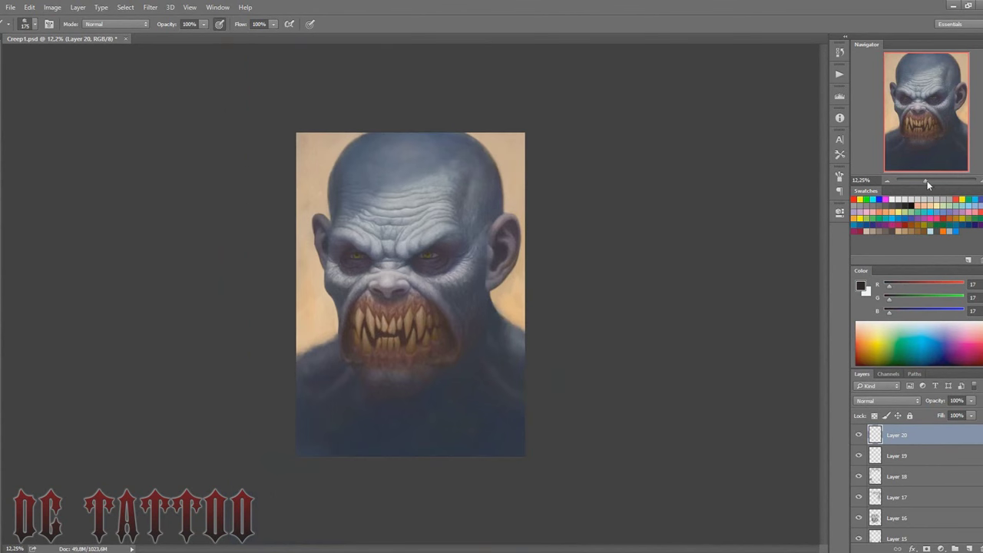
Paint dark background along the head's upper-right edge, ear, right jaw and left side.
right_click(573, 217)
right_click(539, 143)
mouse_move(530, 115)
left_mouse_down()
mouse_move(496, 99)
mouse_move(546, 79)
mouse_move(544, 242)
left_mouse_up()
left_click_drag(499, 110, 542, 296)
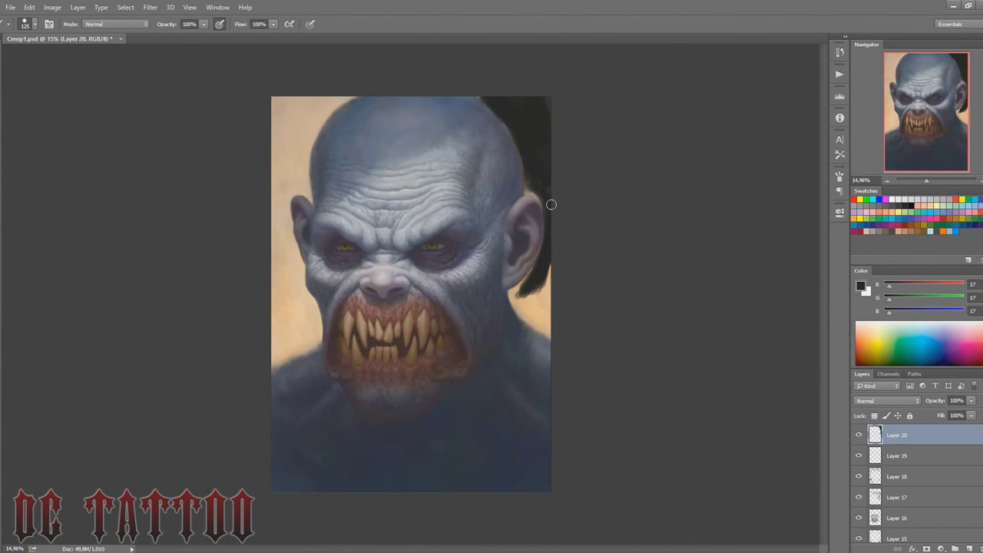
key("bracketright")
key("bracketright")
key("bracketright")
mouse_move(551, 222)
left_mouse_down()
mouse_move(516, 331)
mouse_move(537, 278)
left_mouse_up()
mouse_move(256, 311)
left_mouse_down()
mouse_move(297, 327)
mouse_move(266, 256)
mouse_move(259, 308)
mouse_move(285, 246)
mouse_move(303, 106)
mouse_move(330, 99)
mouse_move(288, 191)
left_mouse_up()
Toggle Layer 20's visibility to compare the darkened background.
key("bracketright")
key("bracketright")
key("bracketleft")
key("bracketleft")
key("bracketleft")
key("bracketright")
key("bracketright")
key("bracketright")
key("bracketleft")
left_click(858, 435)
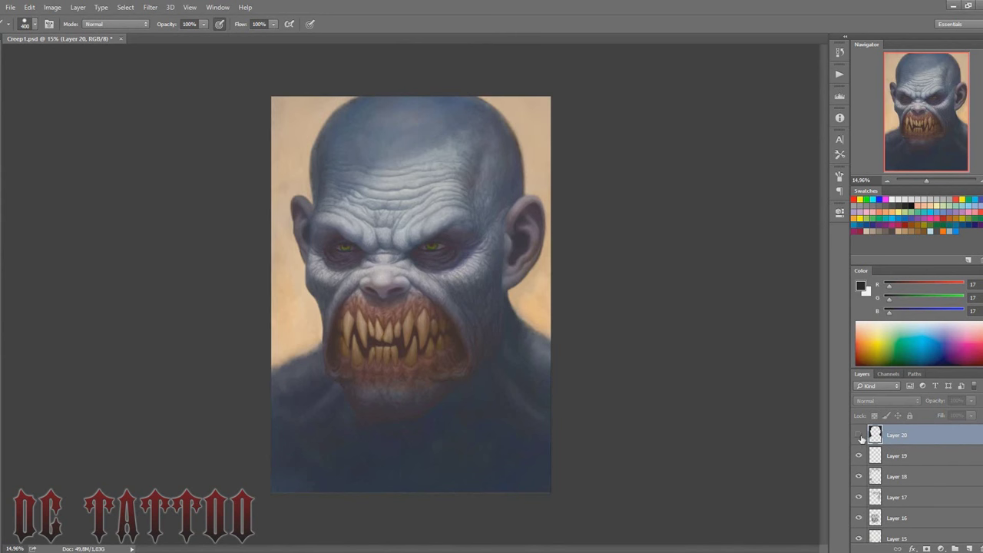
left_click(859, 435)
Paint over the orange rim light on the upper-right skull.
scroll(415, 303, "up", 2)
key("bracketleft")
key("bracketleft")
key("bracketleft")
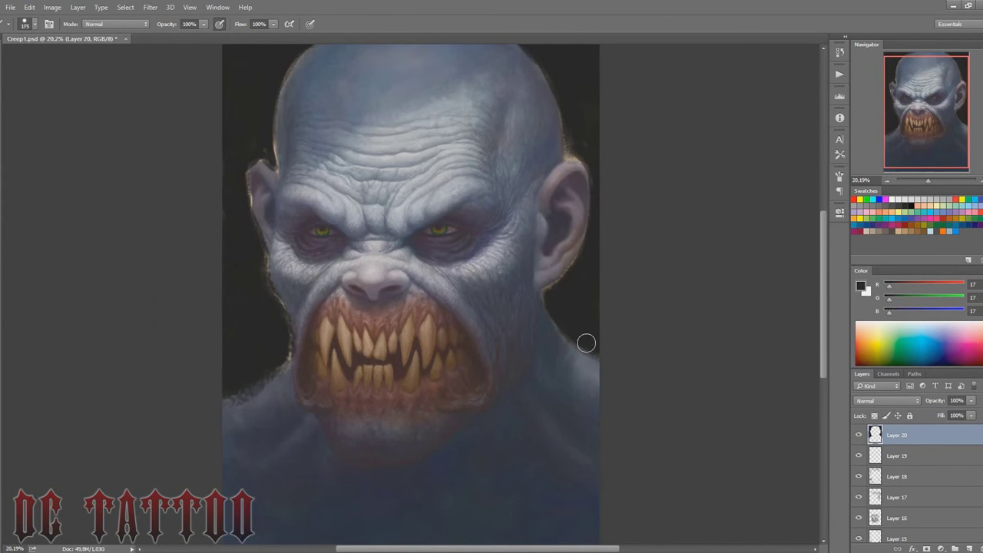
scroll(593, 220, "up", 3)
scroll(724, 318, "up", 2)
key("e")
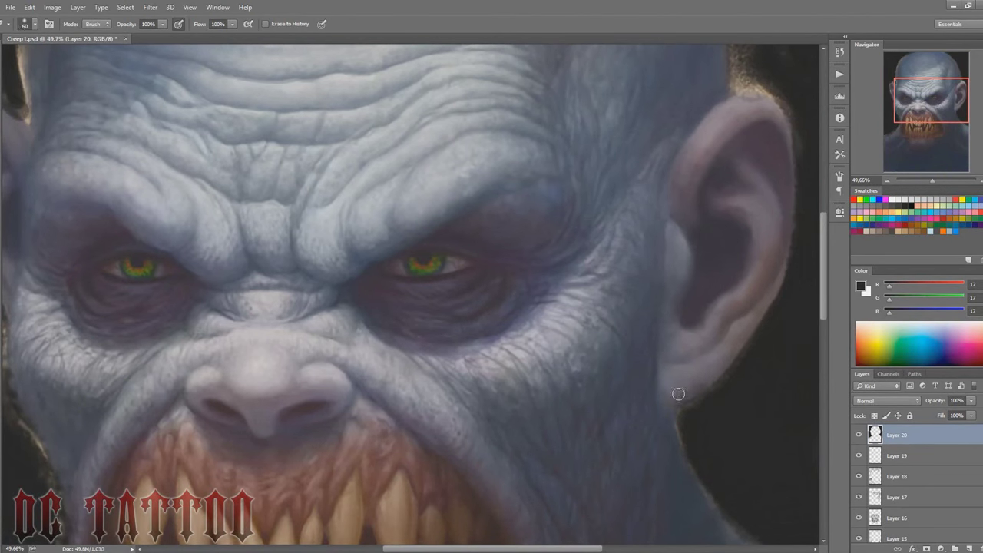
scroll(771, 278, "up", 3)
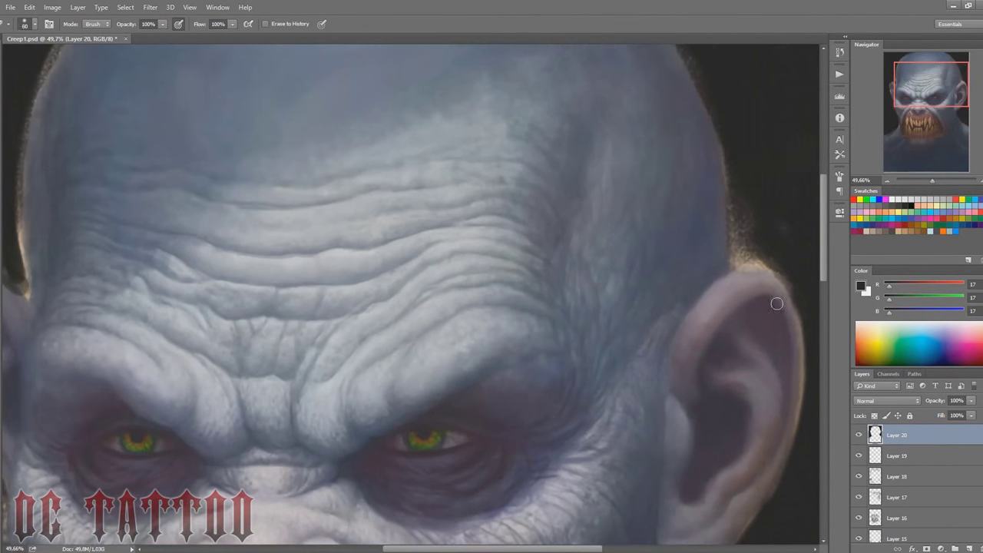
key("b")
key("bracketleft")
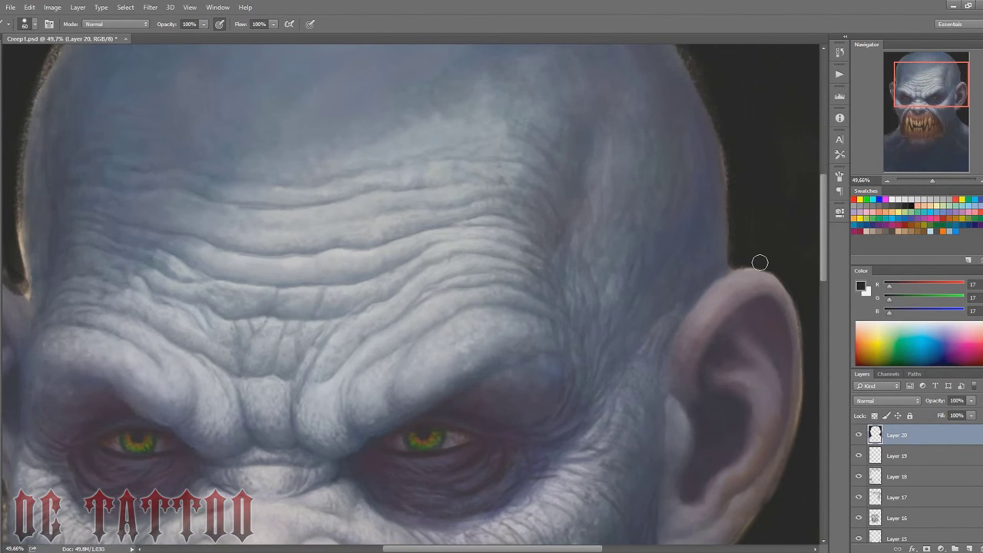
scroll(759, 259, "up", 2)
left_click_drag(933, 80, 932, 78)
key("bracketright")
key("bracketright")
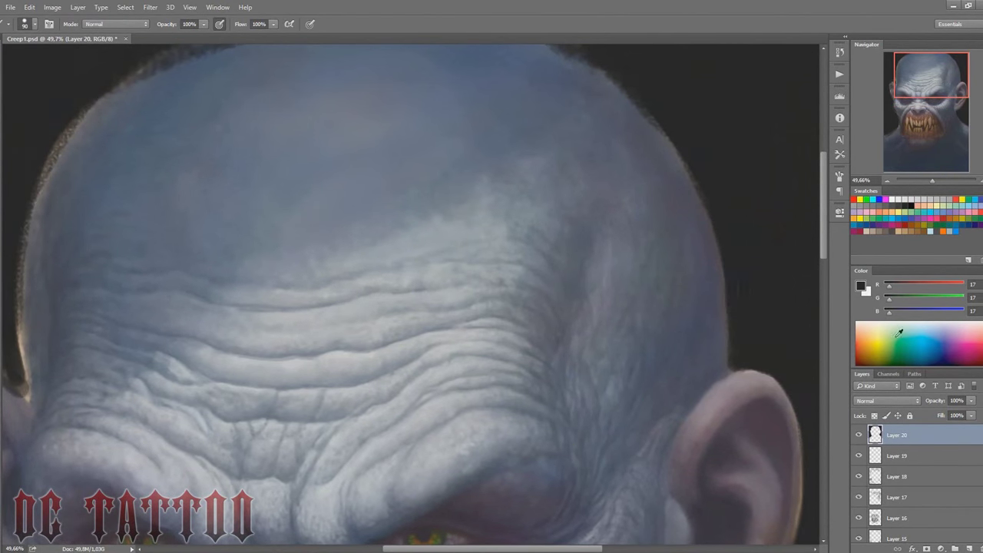
key("e")
scroll(684, 338, "up", 3)
key("b")
mouse_move(681, 341)
left_mouse_down()
mouse_move(676, 220)
mouse_move(647, 202)
mouse_move(663, 219)
mouse_move(638, 151)
left_mouse_up()
Darken the bright rim light along the left edge of the skull and face.
left_click_drag(935, 64, 924, 77)
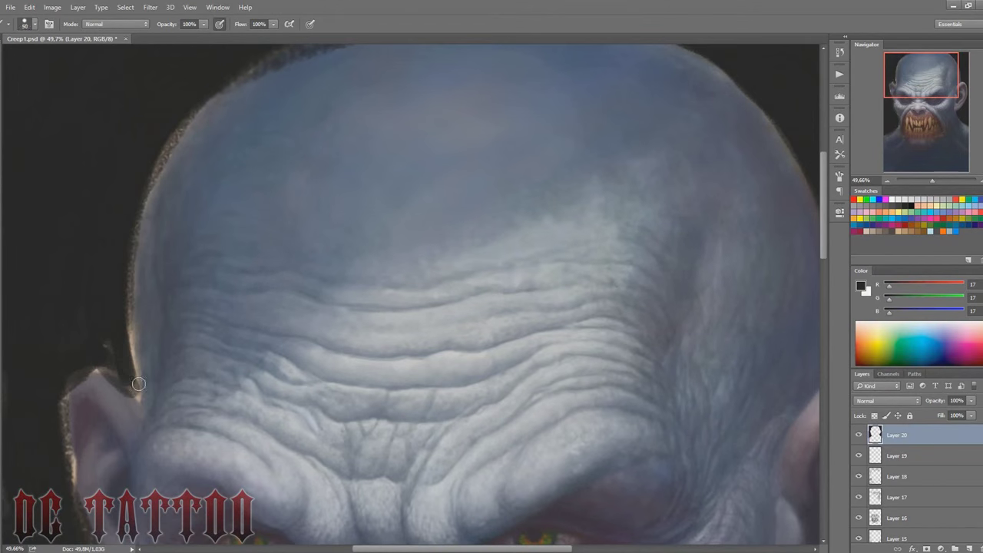
left_click_drag(139, 391, 128, 281)
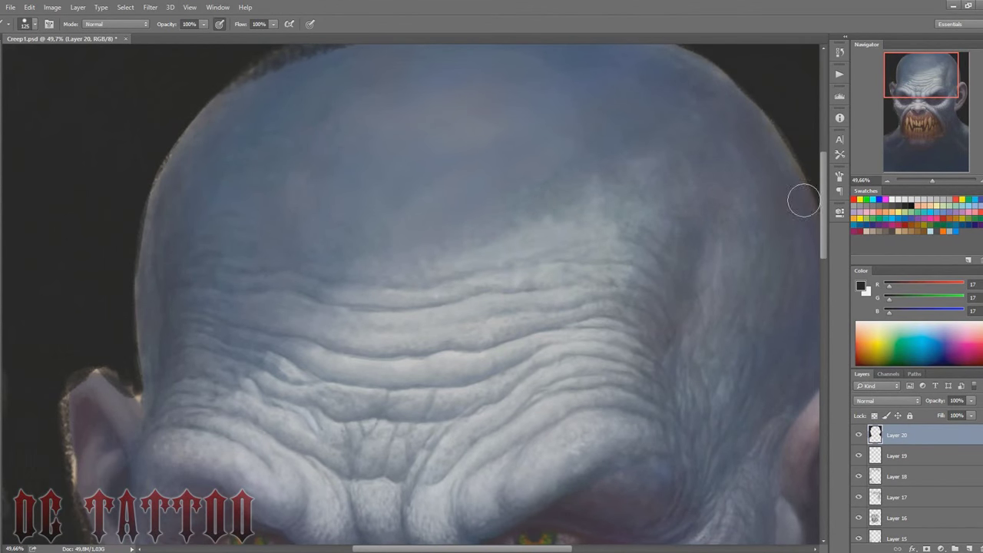
scroll(801, 197, "up", 3)
key("bracketright")
key("bracketright")
scroll(255, 141, "left", 2)
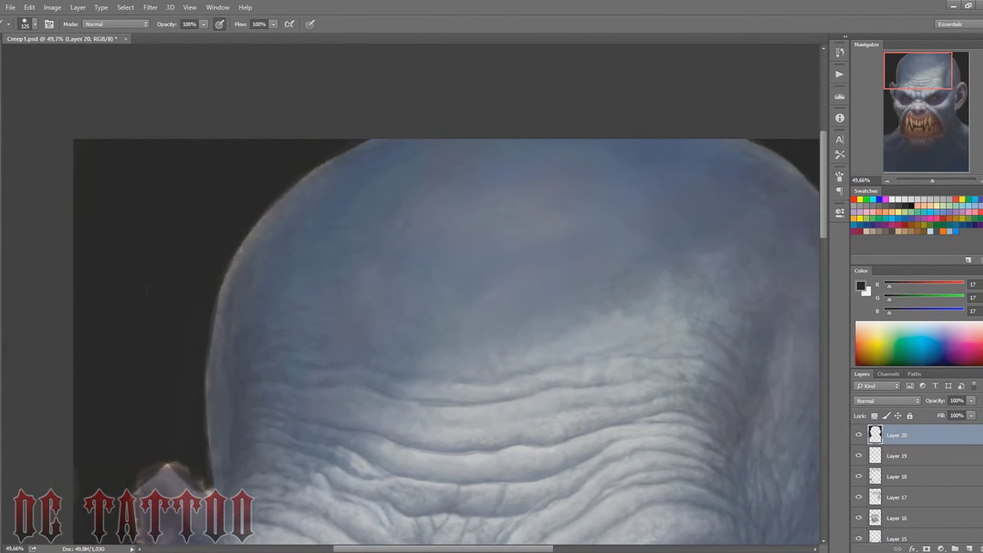
scroll(231, 176, "down", 5)
key("e")
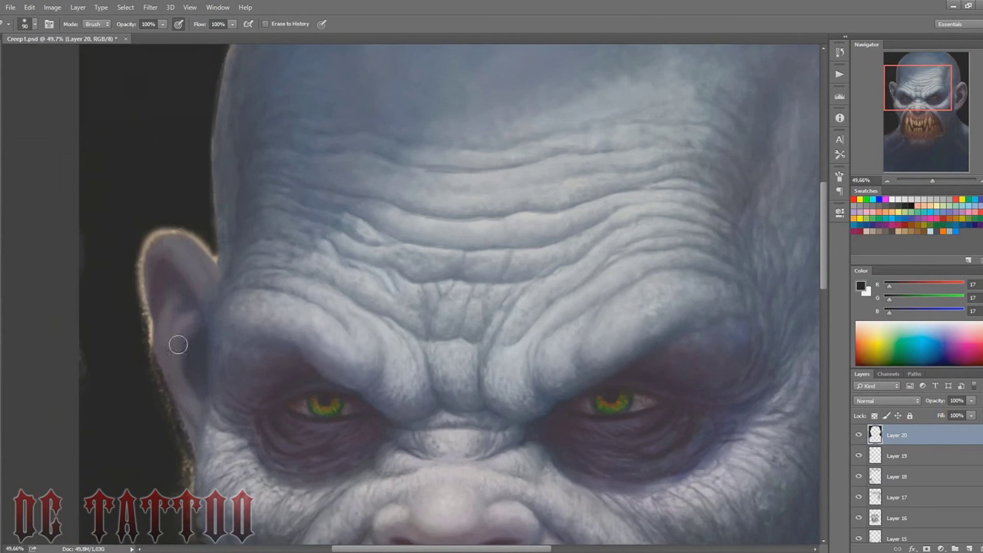
scroll(180, 445, "down", 6)
key("b")
key("bracketleft")
key("bracketleft")
key("bracketleft")
mouse_move(180, 283)
left_mouse_down()
mouse_move(153, 202)
mouse_move(171, 292)
mouse_move(228, 407)
left_mouse_up()
Darken the rim light on the ear tip and along the jaw edge.
key("bracketleft")
key("bracketleft")
key("bracketleft")
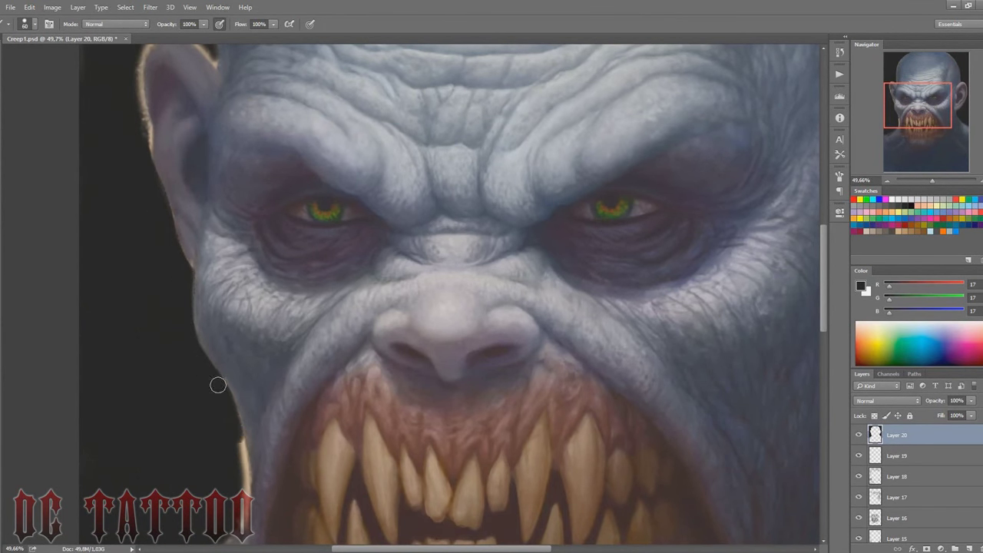
left_click_drag(143, 151, 138, 52)
scroll(206, 194, "up", 4)
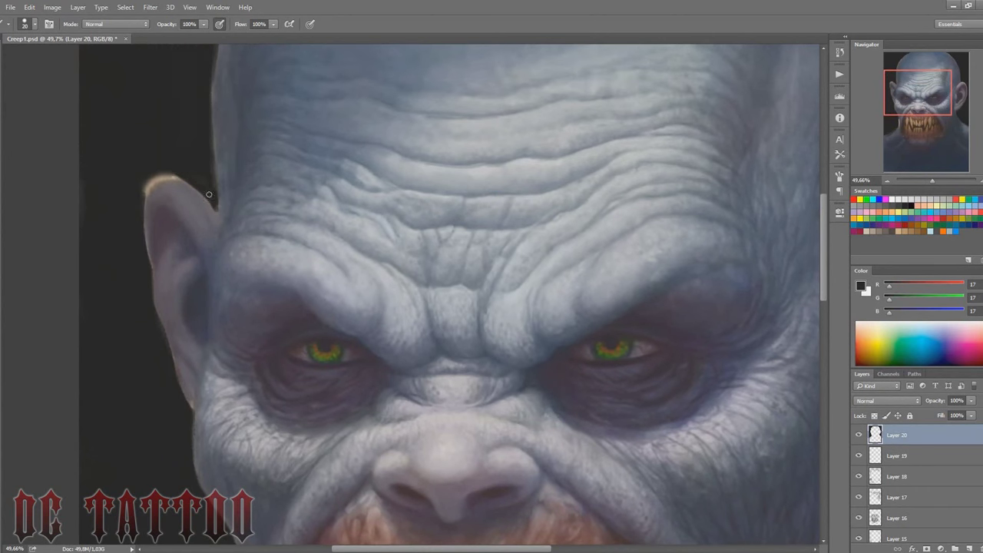
left_click_drag(151, 163, 139, 197)
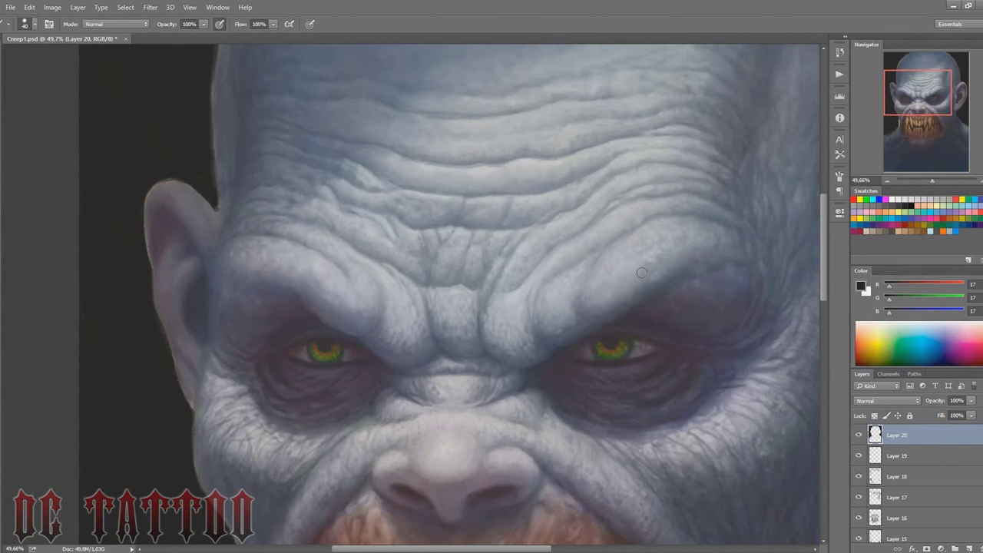
scroll(641, 272, "down", 8)
key("bracketright")
key("bracketright")
key("bracketright")
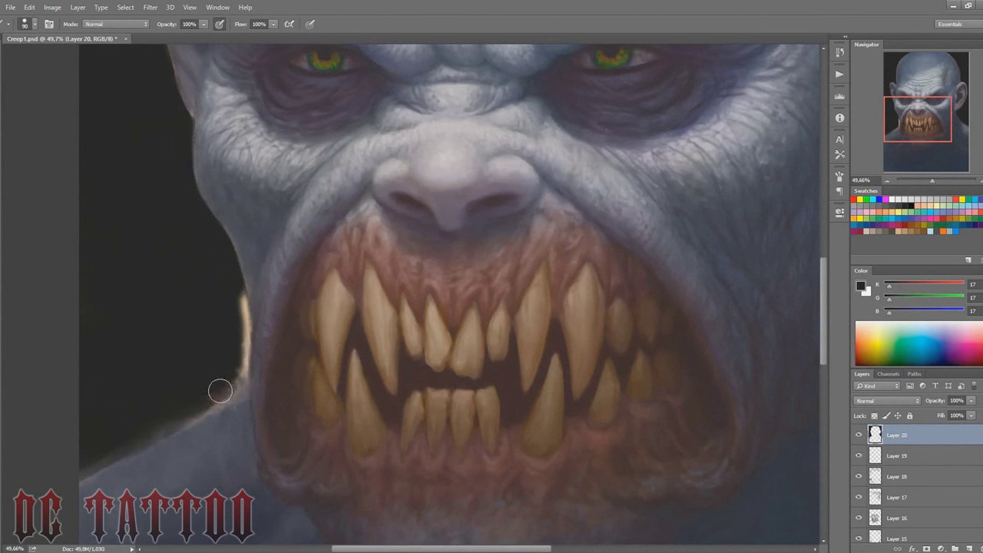
key("bracketleft")
key("bracketleft")
key("bracketleft")
mouse_move(224, 369)
left_mouse_down()
mouse_move(239, 377)
mouse_move(229, 266)
left_mouse_up()
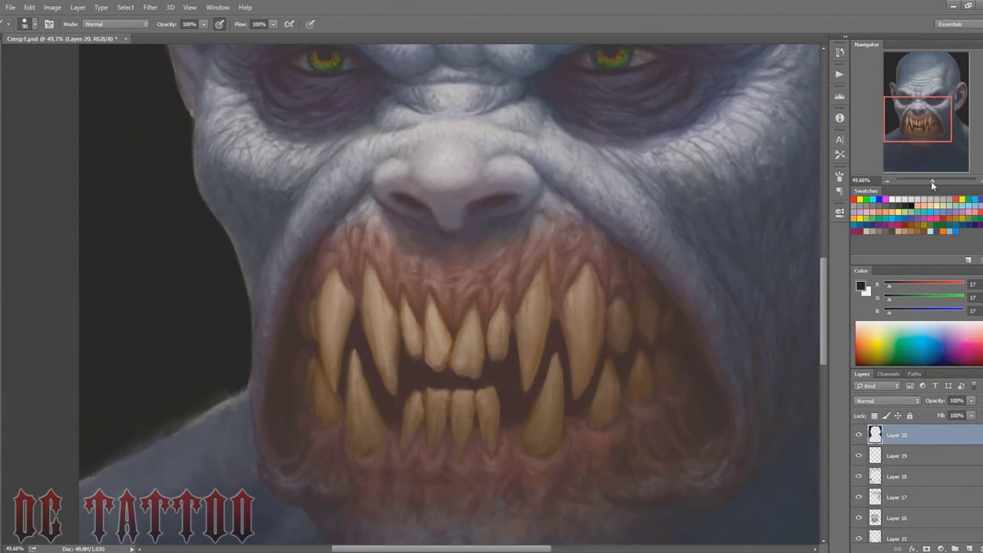
left_click_drag(933, 184, 925, 181)
Mask Layer 20 around the head and load the mask as a selection.
left_click(927, 549)
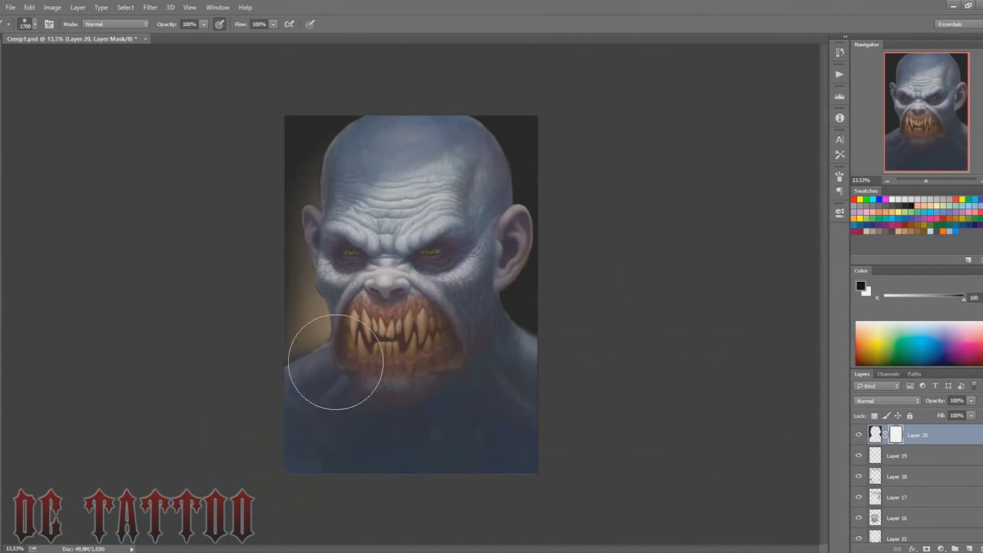
left_click_drag(334, 361, 328, 143)
key("bracketright")
key("bracketright")
key("bracketright")
mouse_move(472, 192)
left_mouse_down()
mouse_move(477, 357)
mouse_move(323, 231)
left_mouse_up()
right_click(896, 435)
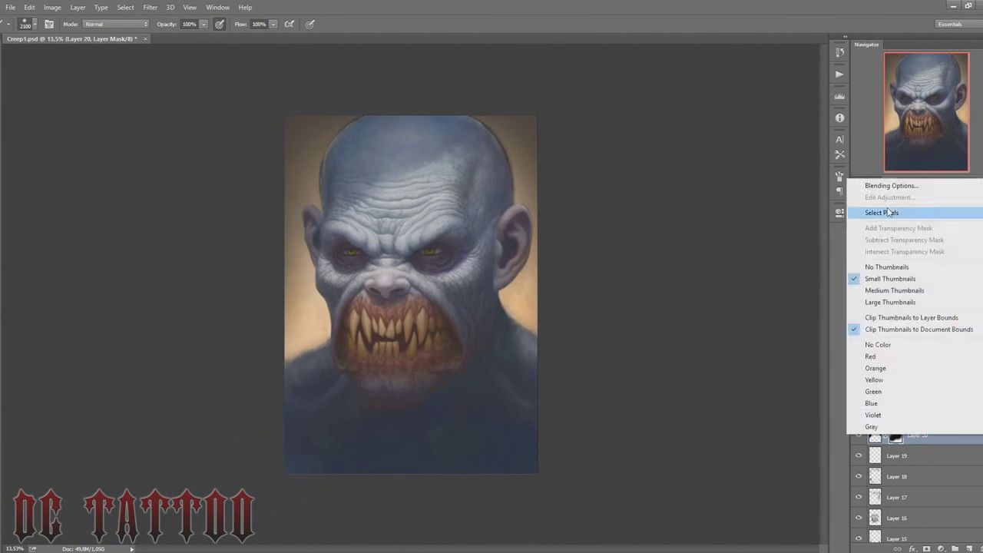
left_click(888, 212)
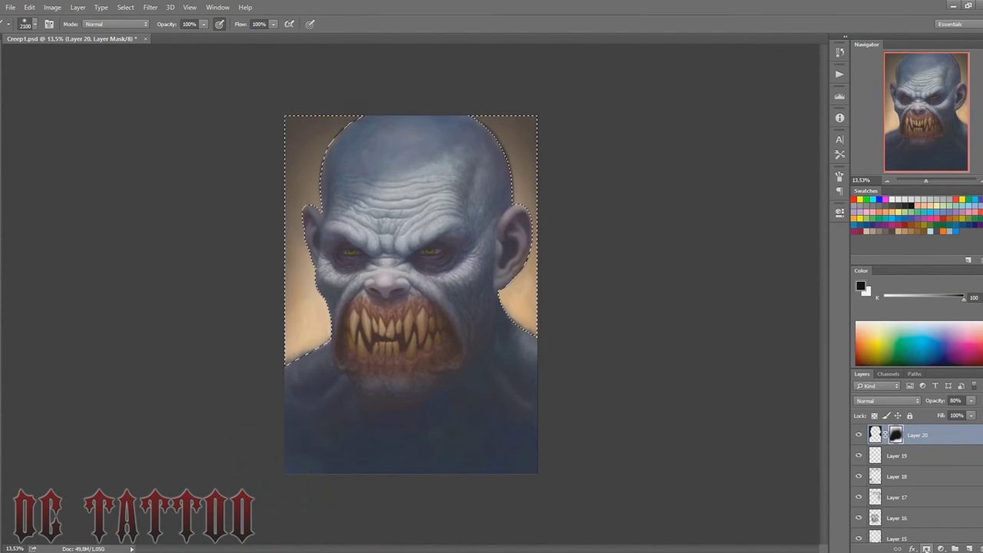
Fill the selection with red on new Layer 21 and move the mask onto it.
left_click(955, 548)
key("g")
left_click(911, 223)
left_click(526, 329)
left_click_drag(898, 435, 897, 435)
Cycle Layer 21's blend modes from Dissolve through to Overlay.
left_click(887, 401)
left_click(875, 411)
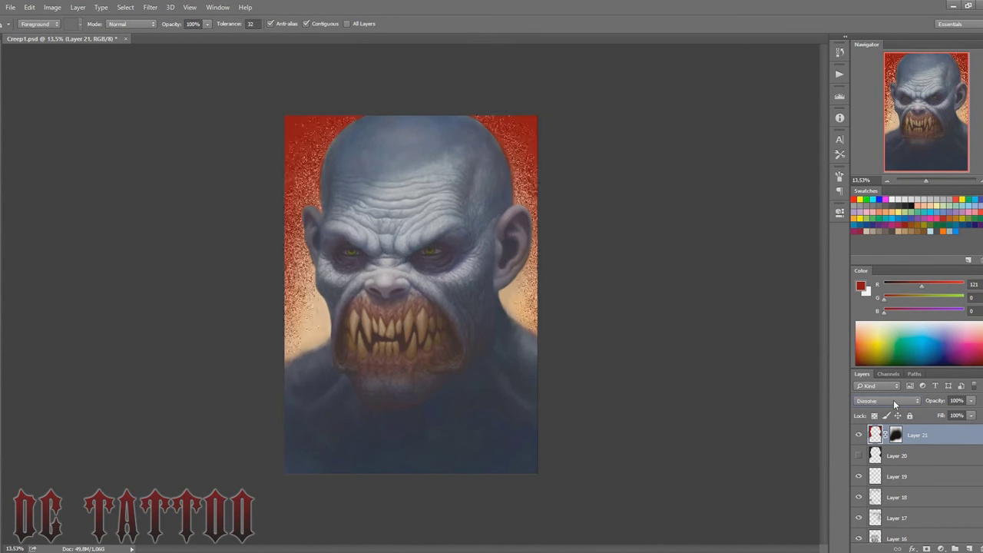
scroll(894, 399, "down", 3)
scroll(893, 400, "down", 3)
scroll(893, 399, "down", 2)
scroll(893, 400, "down", 1)
left_click(974, 401)
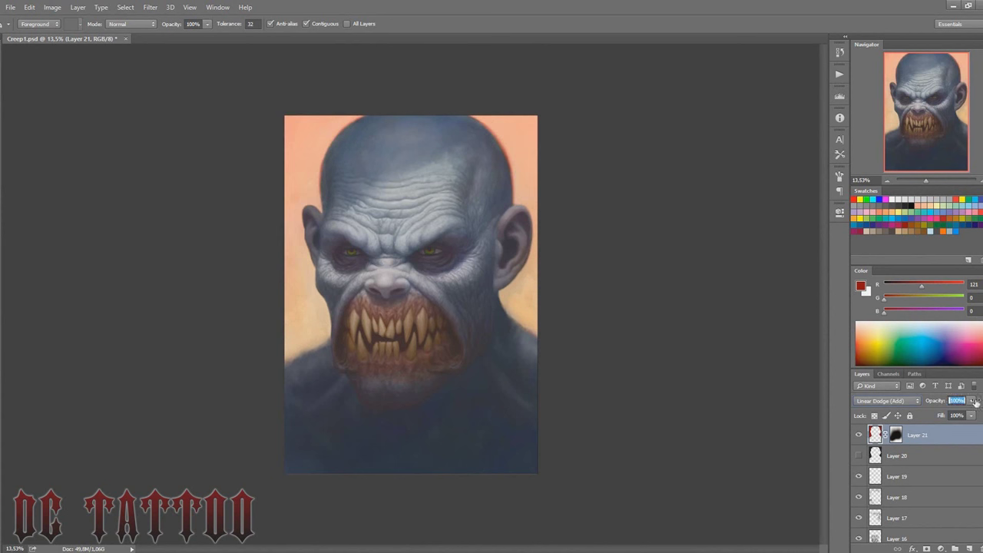
scroll(884, 401, "down", 2)
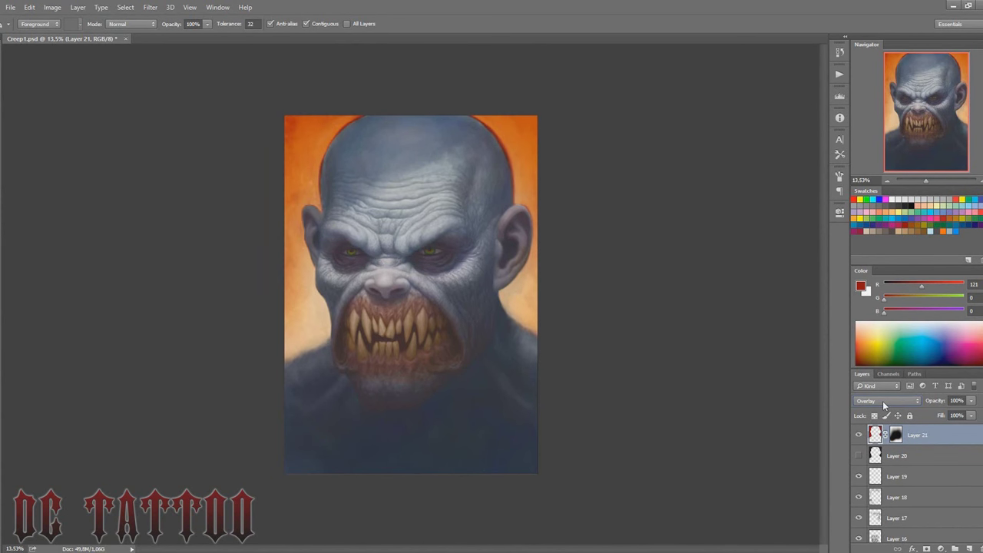
scroll(882, 401, "down", 2)
scroll(882, 401, "down", 1)
Check Layer 20's opacity, then hide it and keep Layer 21's orange glow.
left_click(859, 455)
left_click(908, 457)
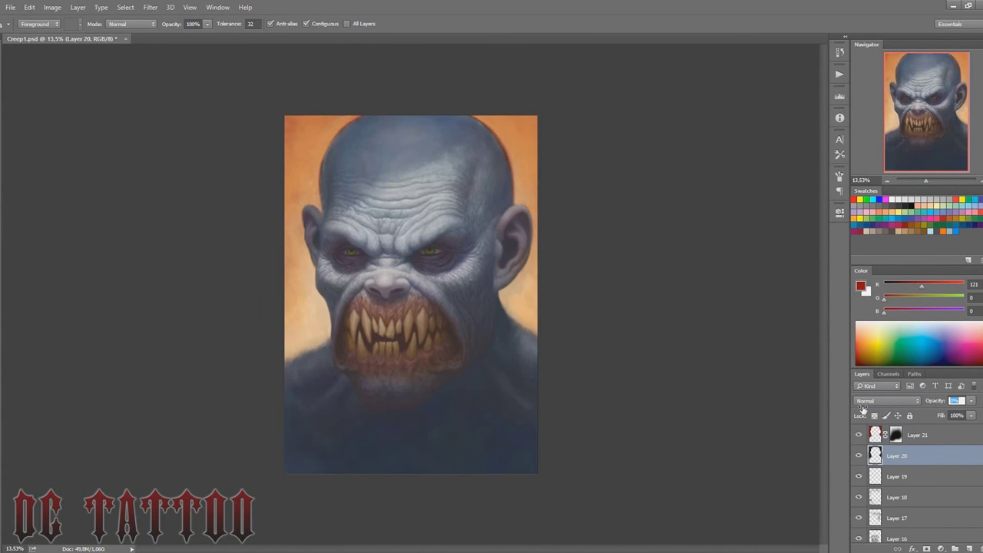
left_click_drag(931, 402, 934, 403)
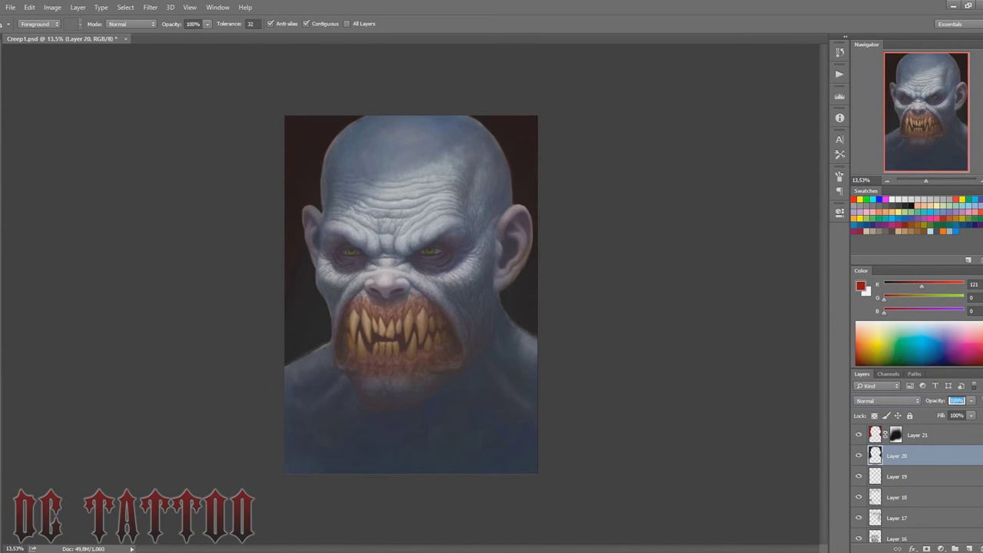
left_click(859, 456)
left_click(929, 439)
left_click_drag(889, 184, 906, 198)
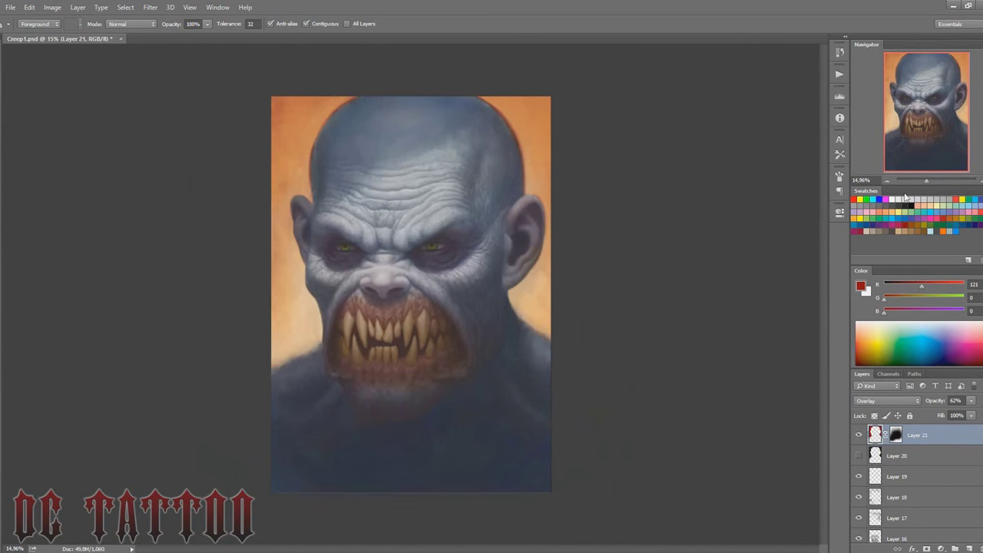
key("ctrl+shift+alt+n")
Select the vein brush and check its dynamics settings.
key("b")
right_click(465, 230)
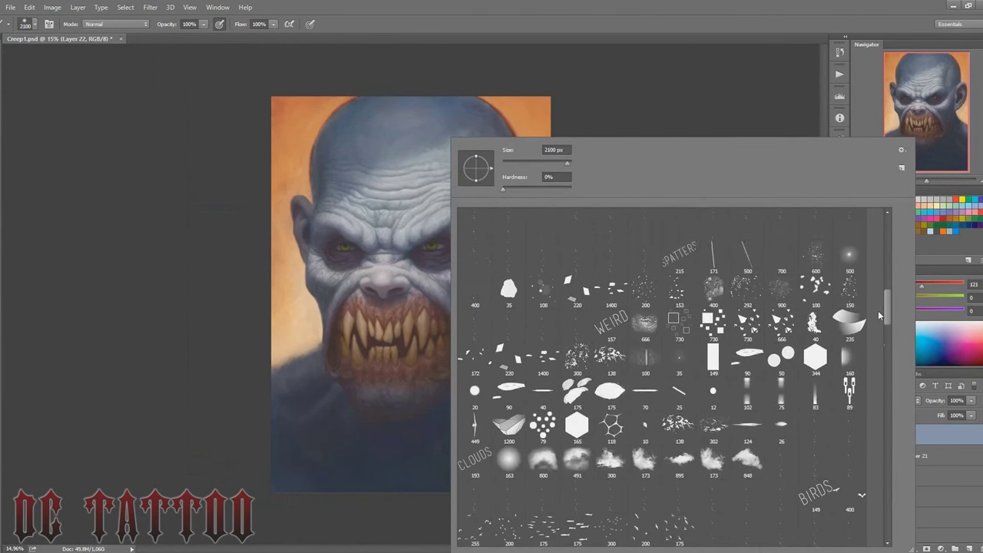
scroll(881, 258, "up", 5)
scroll(882, 258, "down", 5)
key("F5")
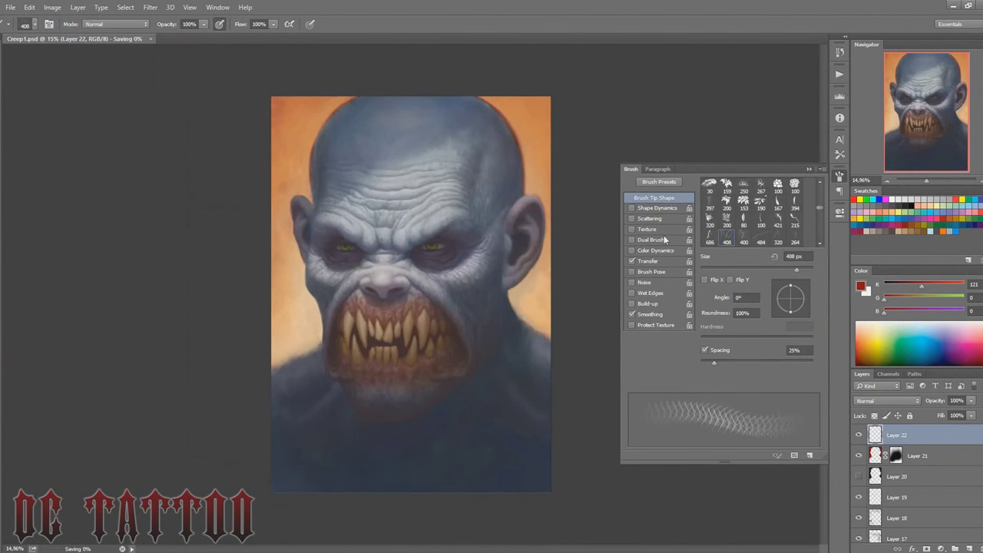
left_click(656, 208)
key("F5")
Set Layer 22 to Multiply and stamp dark red veins across the face and head.
left_click(887, 400)
left_click(883, 220)
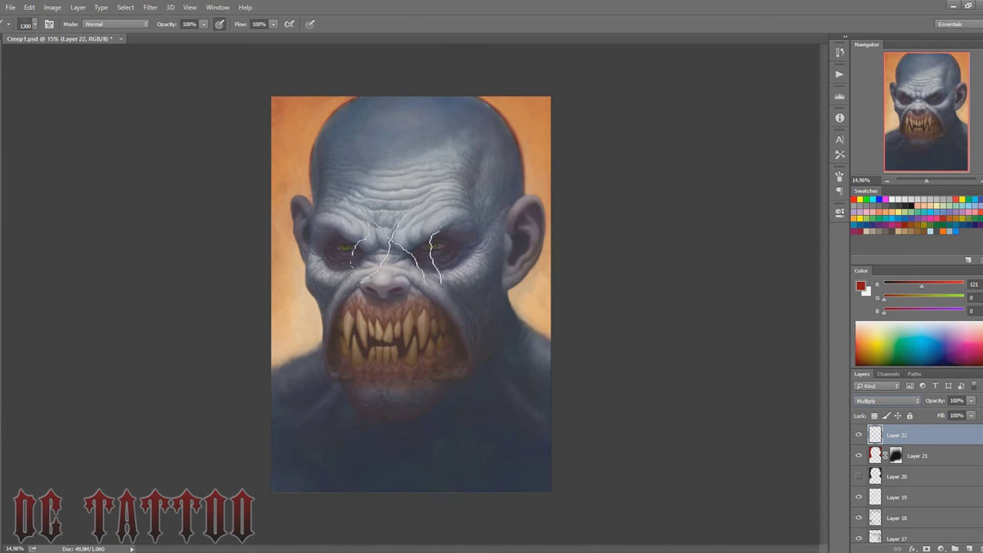
left_click(430, 261)
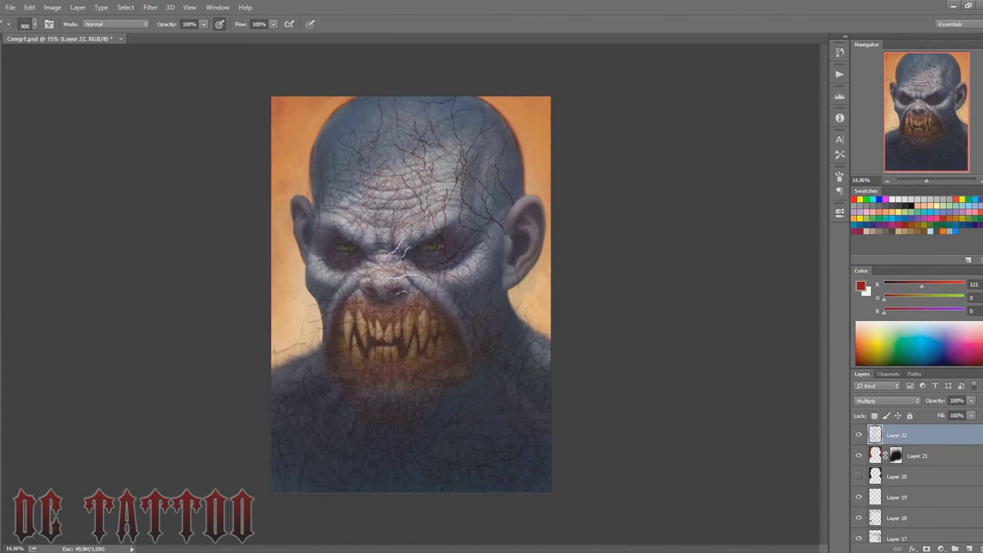
left_click(317, 291)
left_click(359, 225)
left_click(508, 232)
left_click(411, 206)
left_click(322, 132)
Erase stray veins left of the jaw and from the upper-right background.
key("e")
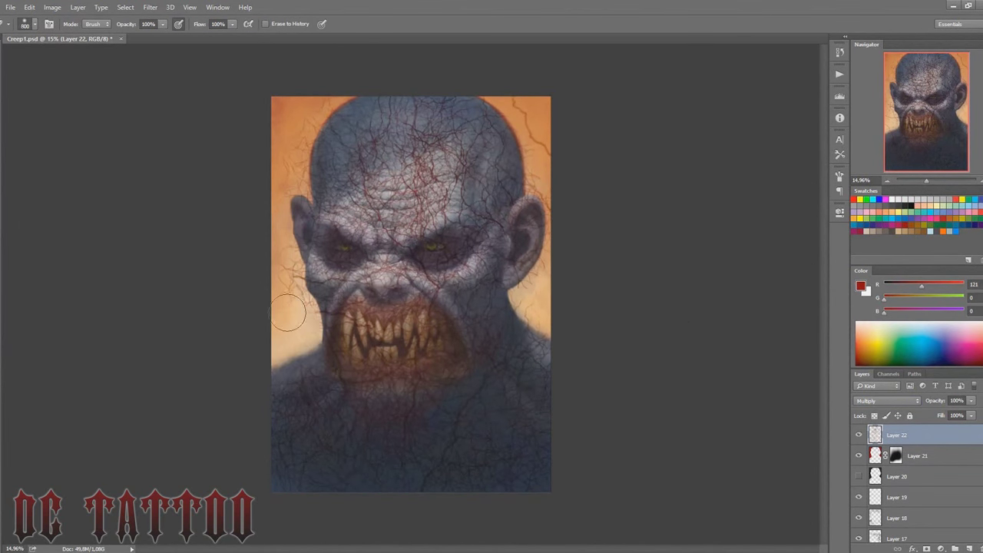
left_click_drag(295, 292, 297, 369)
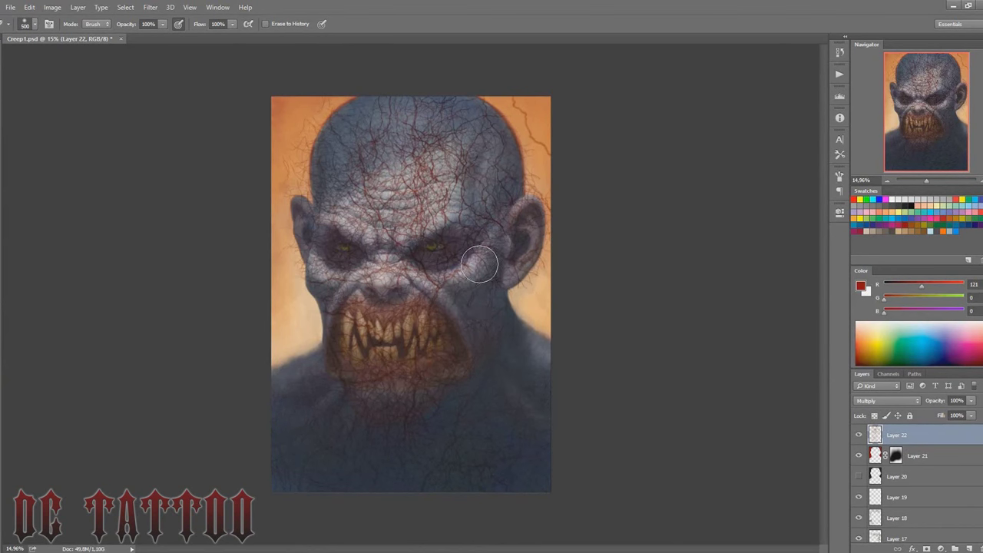
key("bracketleft")
key("bracketleft")
key("bracketleft")
key("bracketleft")
key("bracketleft")
key("bracketleft")
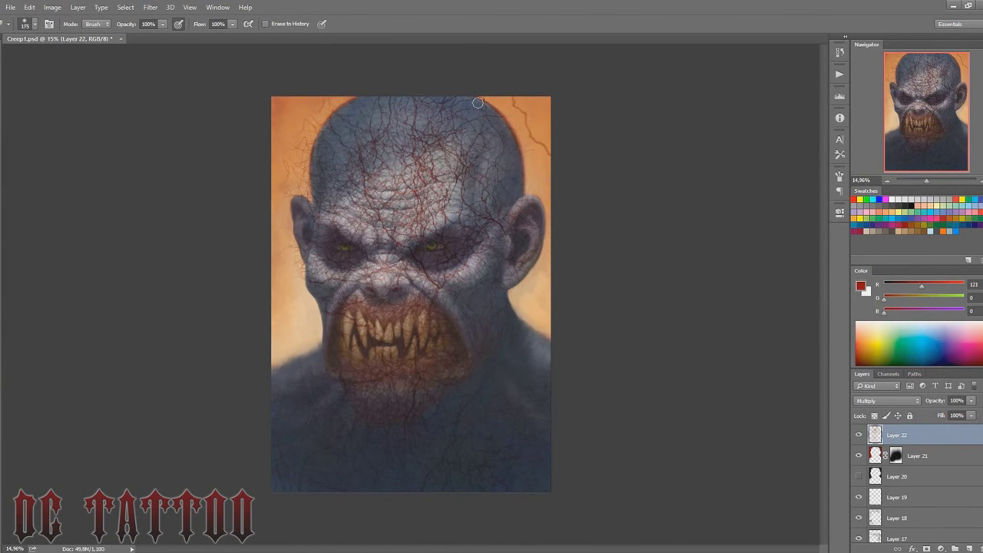
key("bracketright")
key("bracketright")
key("bracketright")
left_click_drag(530, 112, 538, 146)
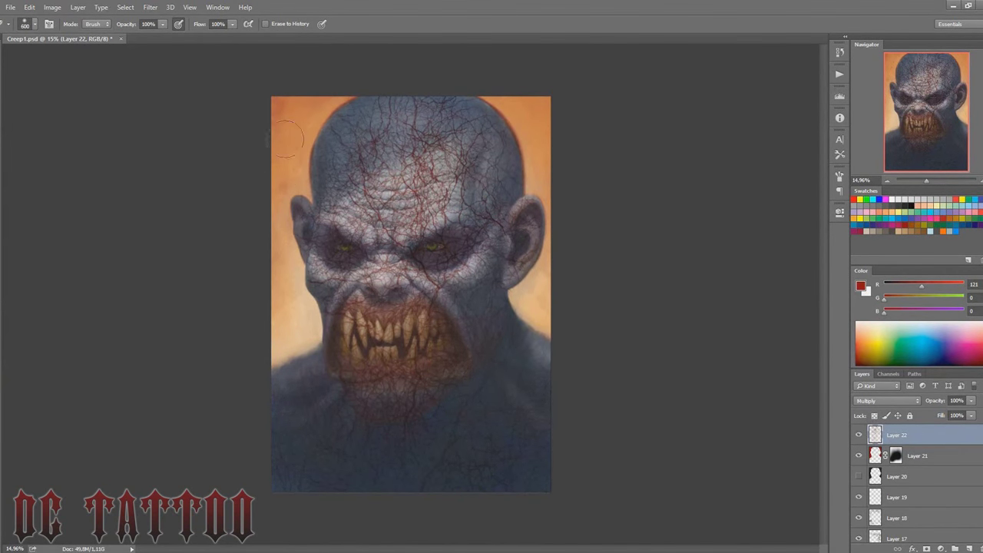
key("bracketleft")
left_click_drag(925, 181, 930, 181)
Erase veins around both eyes and over the upper, lower and left teeth.
mouse_move(407, 223)
left_mouse_down()
mouse_move(484, 228)
mouse_move(468, 176)
left_mouse_up()
key("bracketleft")
mouse_move(292, 209)
left_mouse_down()
mouse_move(279, 192)
mouse_move(388, 201)
mouse_move(323, 107)
left_mouse_up()
key("bracketleft")
key("bracketleft")
key("bracketleft")
mouse_move(318, 338)
left_mouse_down()
mouse_move(338, 384)
mouse_move(411, 337)
mouse_move(457, 269)
mouse_move(460, 376)
left_mouse_up()
key("bracketleft")
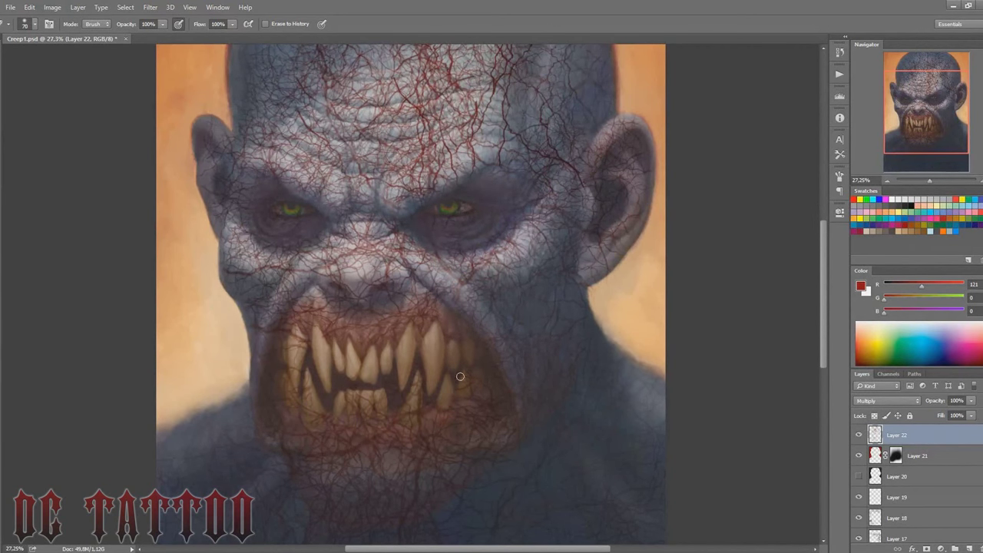
mouse_move(408, 398)
left_mouse_down()
mouse_move(387, 377)
mouse_move(336, 365)
left_mouse_up()
key("bracketright")
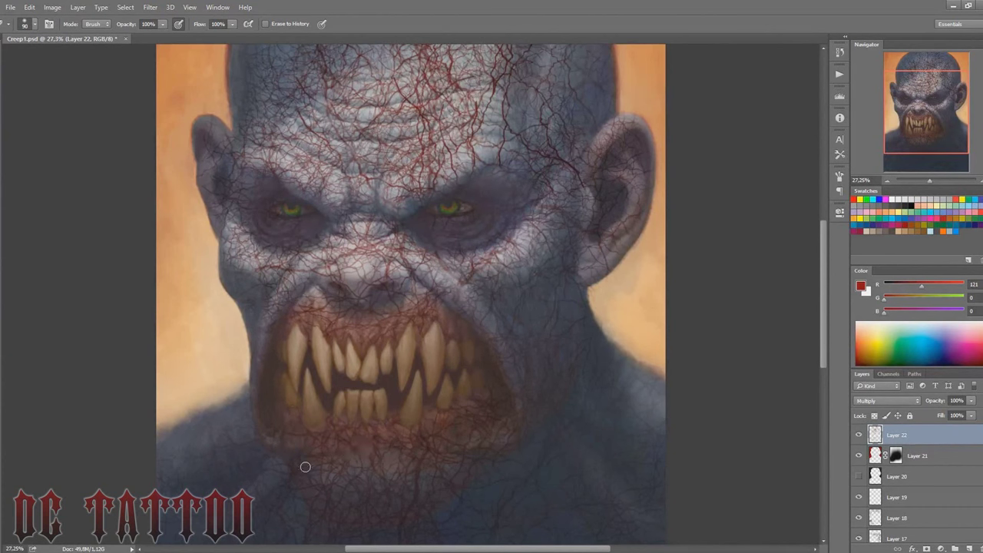
Erase a leftover vein above the right ear.
left_click_drag(610, 481, 617, 381)
key("bracketright")
key("bracketright")
key("bracketright")
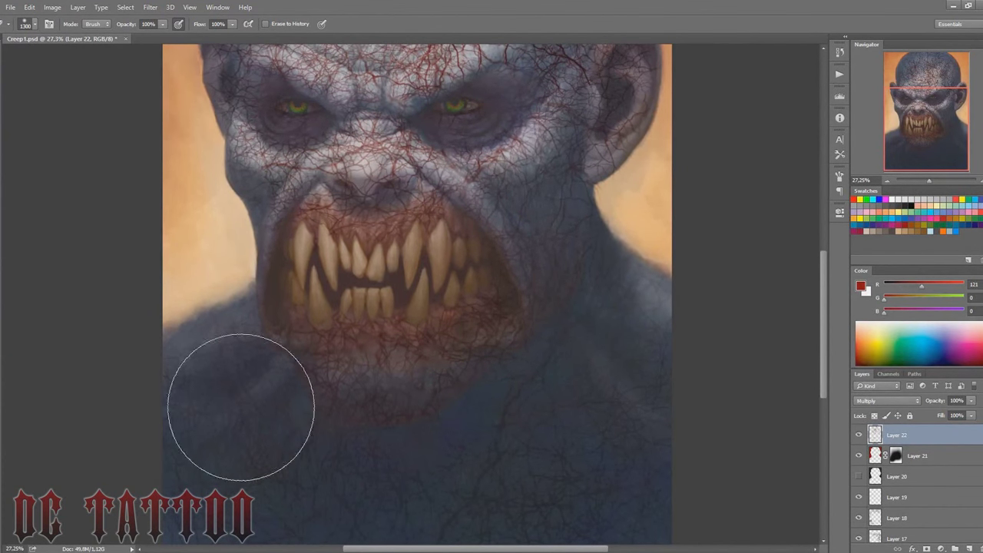
key("bracketleft")
key("bracketleft")
key("bracketleft")
left_click_drag(625, 87, 637, 263)
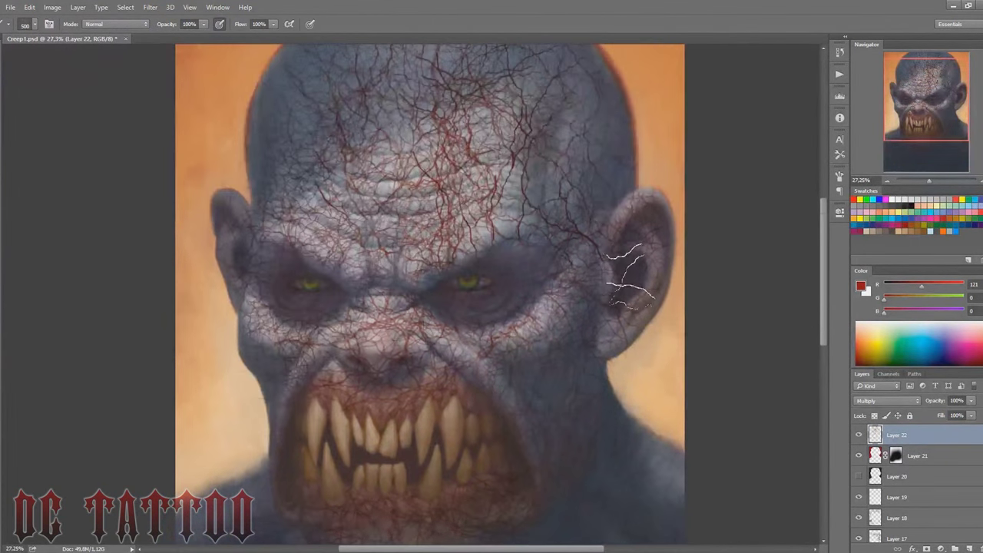
left_click_drag(583, 239, 561, 227)
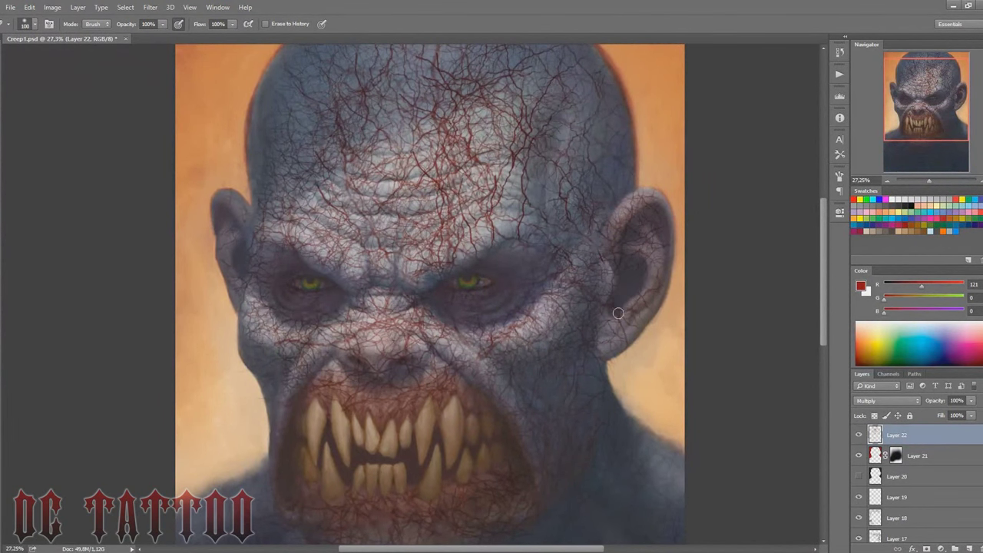
Gaussian-blur the vein layer and lower its opacity to 36%.
left_click(152, 10)
left_click(107, 171)
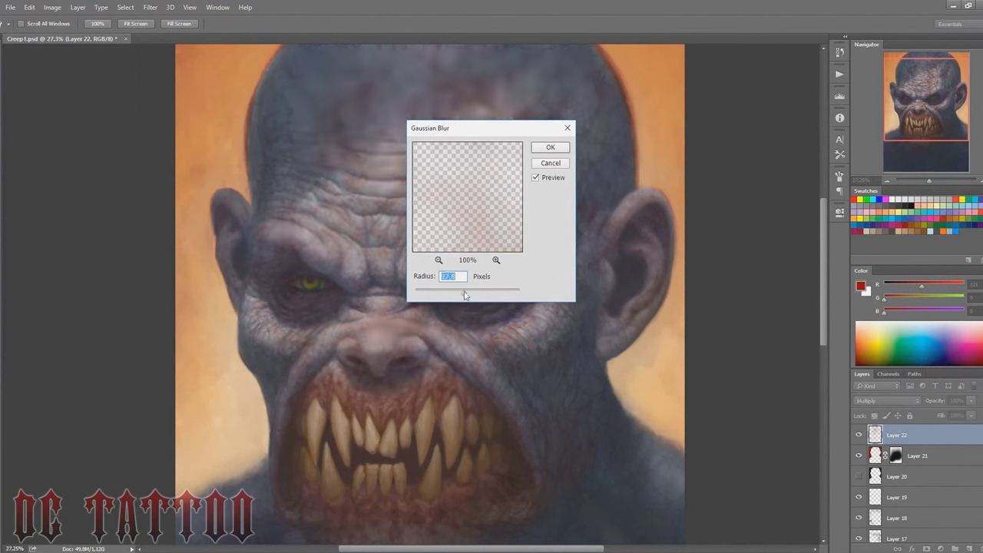
left_click_drag(436, 297, 456, 297)
key("Return")
mouse_move(931, 401)
left_mouse_down()
mouse_move(920, 404)
mouse_move(935, 404)
left_mouse_up()
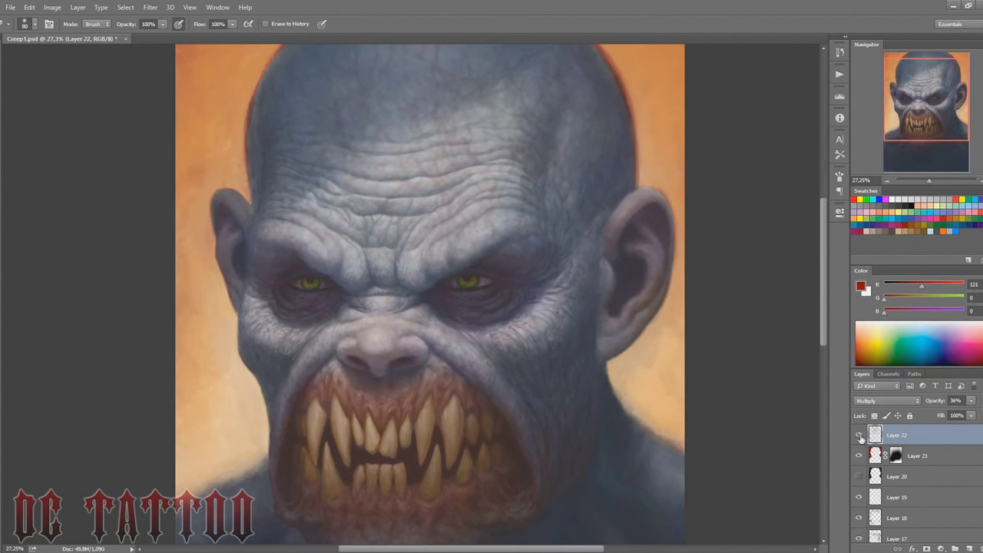
Add Layer 23 above the veins in Multiply mode.
key("ctrl+shift+n")
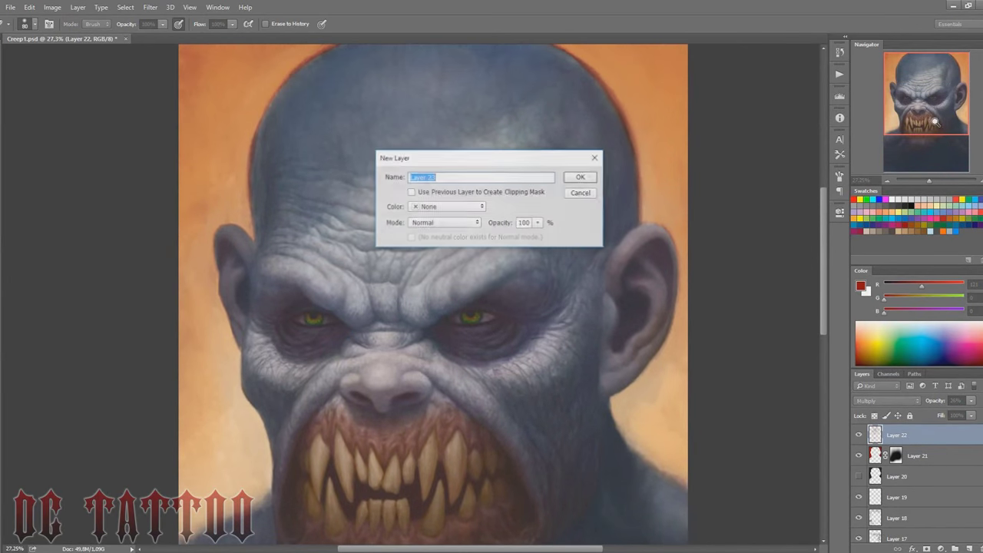
key("Return")
key("b")
left_click(869, 401)
left_click(863, 269)
Pick a size-50 brush preset, reframe the face, and add Layer 24.
right_click(545, 142)
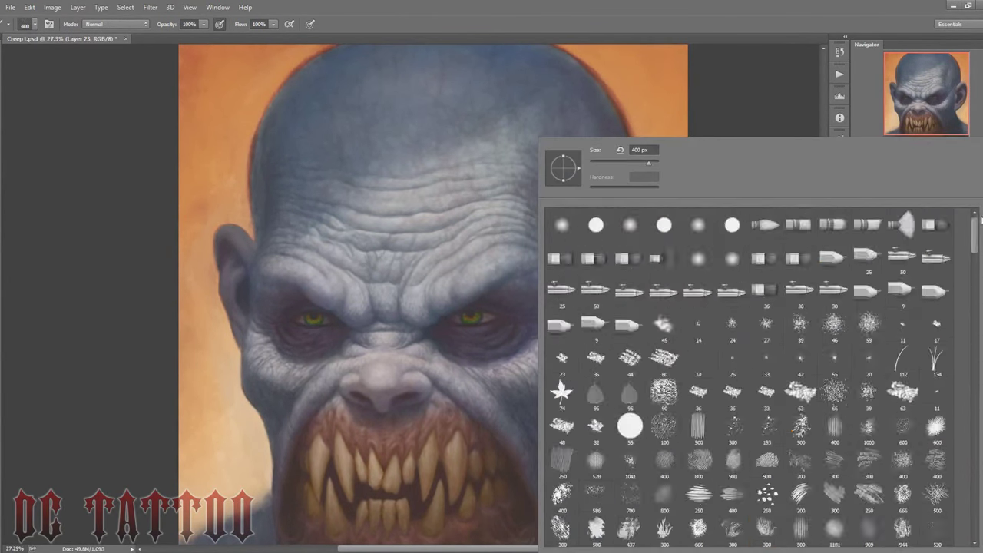
double_click(575, 258)
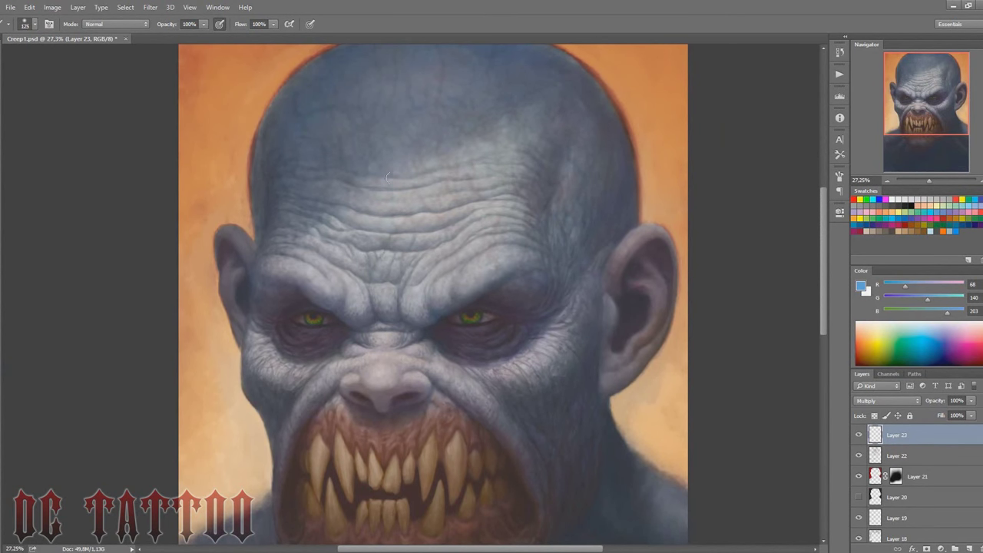
left_click_drag(920, 83, 920, 105)
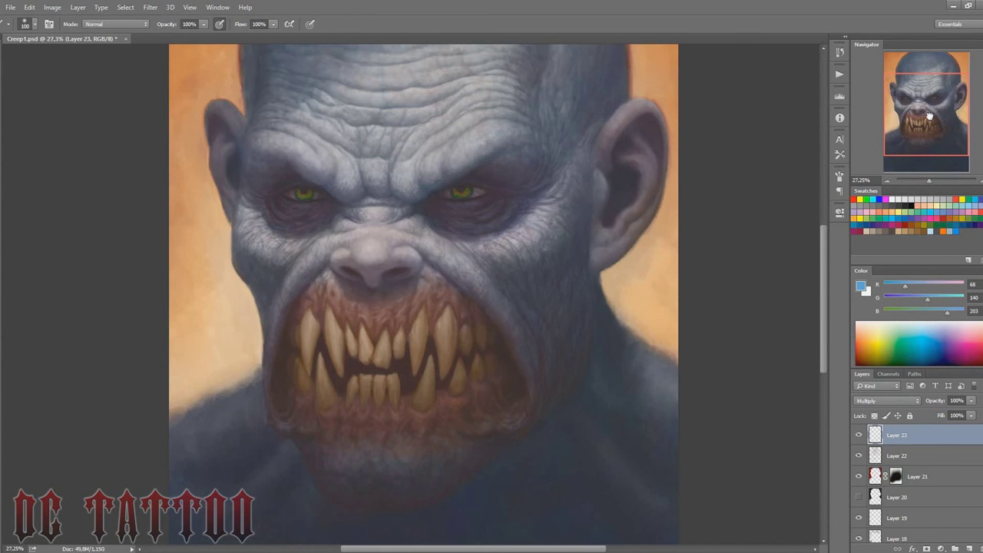
left_click_drag(930, 115, 929, 95)
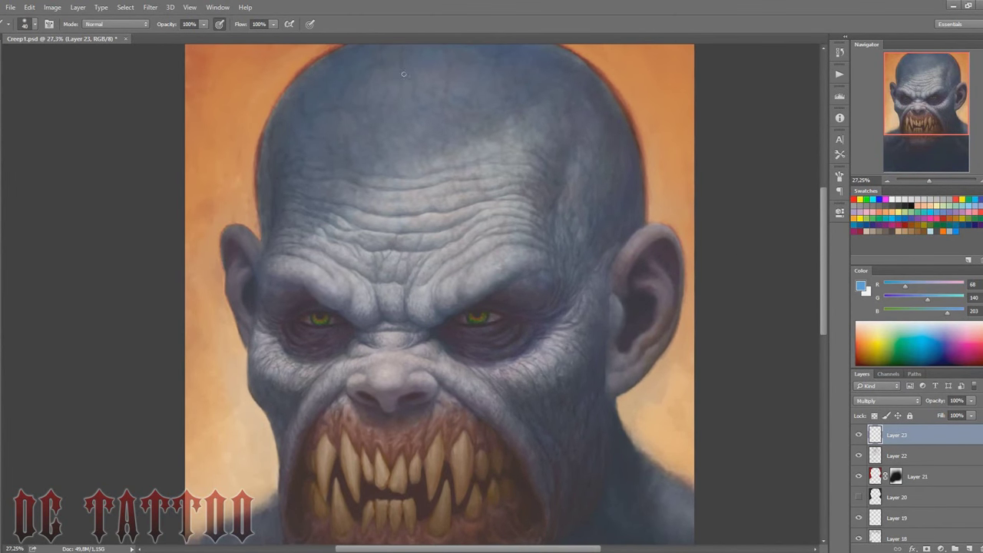
mouse_move(944, 150)
left_mouse_down()
mouse_move(929, 101)
mouse_move(937, 100)
left_mouse_up()
key("ctrl+shift+alt+n")
right_click(537, 139)
Set Layer 24 to Multiply and scatter orange-brown speckles over forehead, nose and mouth.
scroll(768, 346, "down", 3)
double_click(921, 221)
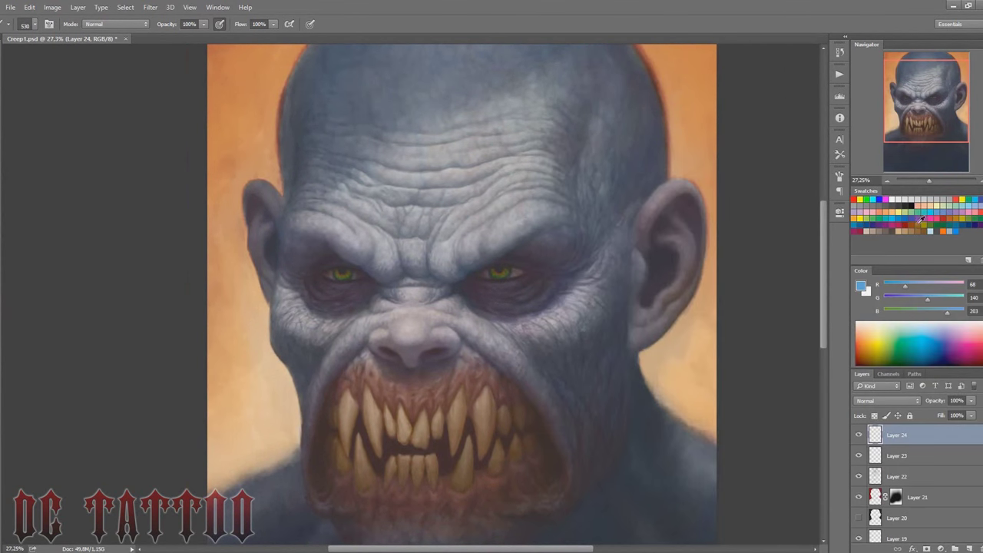
left_click(920, 220)
left_click(887, 400)
left_click(884, 230)
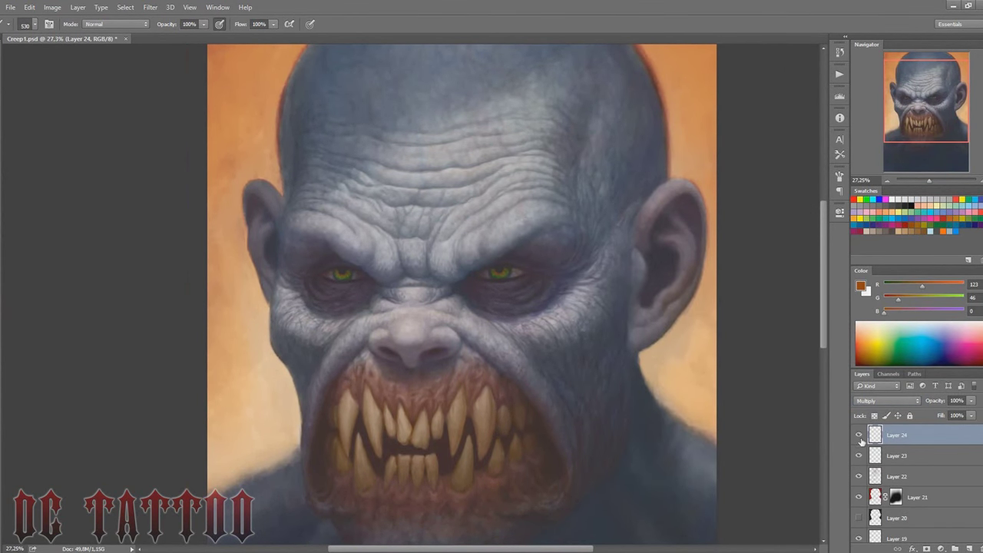
left_click_drag(925, 104, 925, 114)
key("bracketright")
key("bracketright")
key("bracketright")
left_click_drag(599, 376, 510, 323)
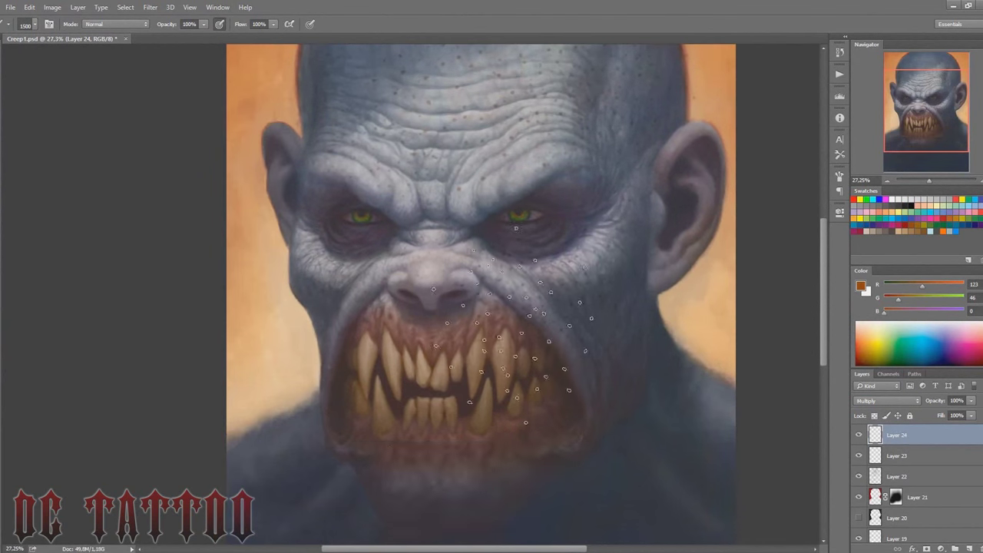
key("bracketleft")
key("bracketleft")
key("bracketleft")
Erase unwanted dots and soften the speckles with a Gaussian Blur.
scroll(591, 131, "down", 1)
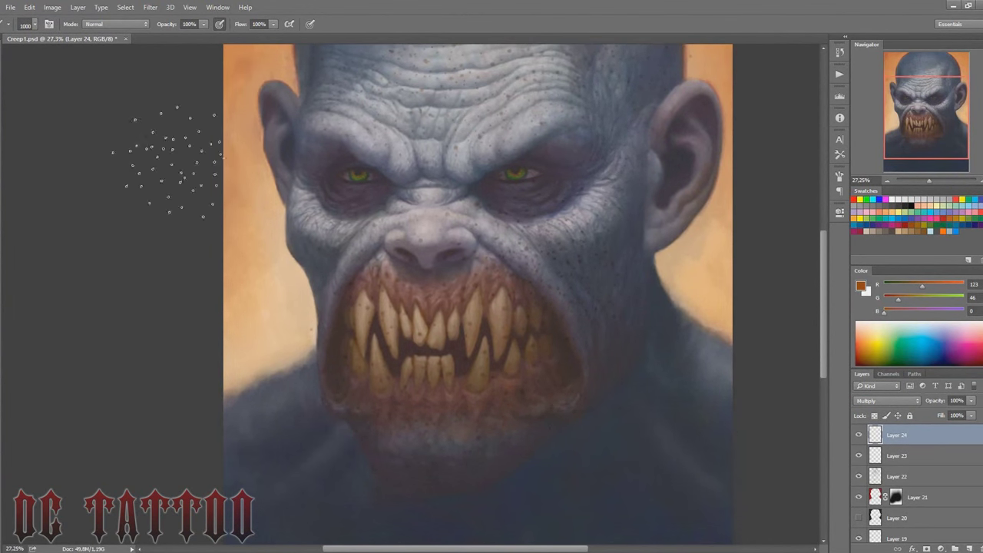
key("e")
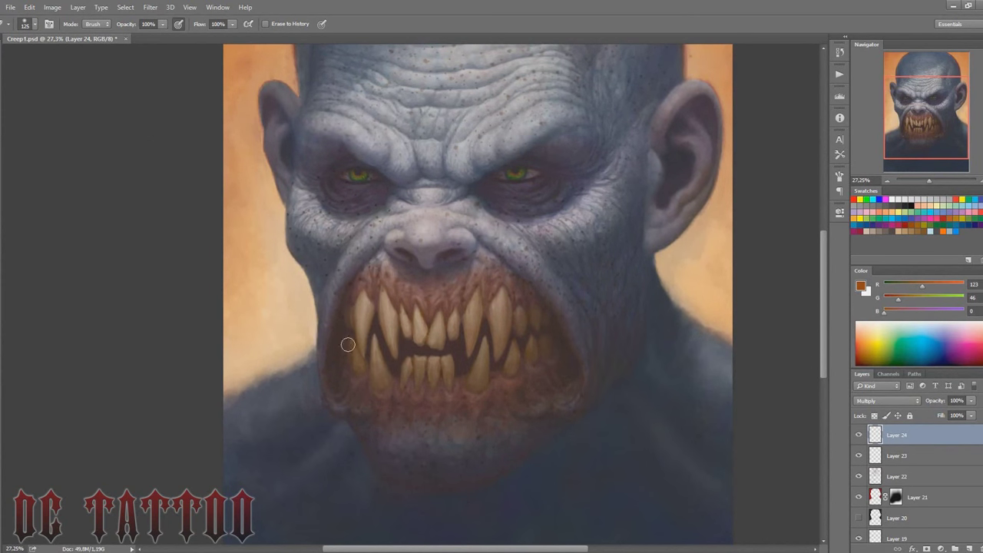
scroll(446, 514, "up", 2)
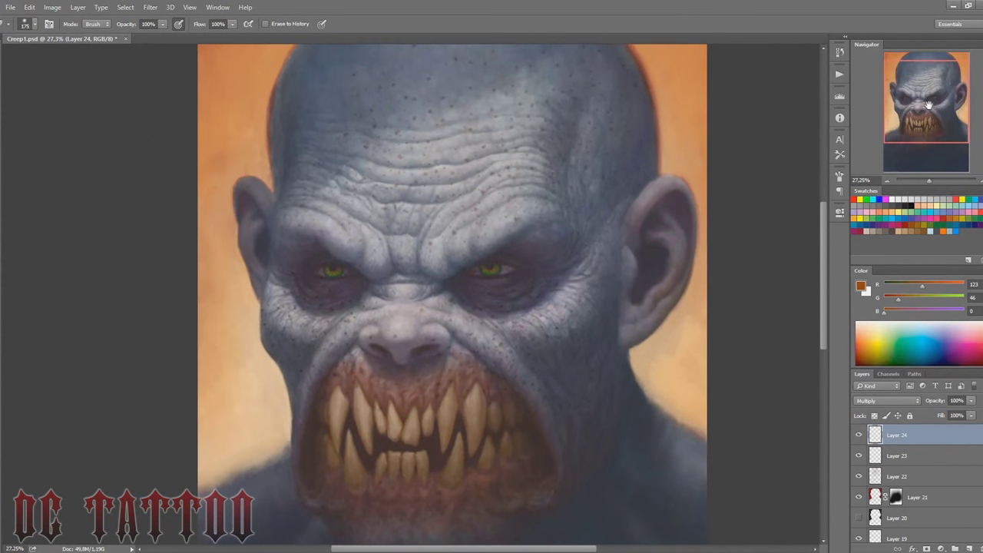
left_click(150, 7)
left_click(107, 165)
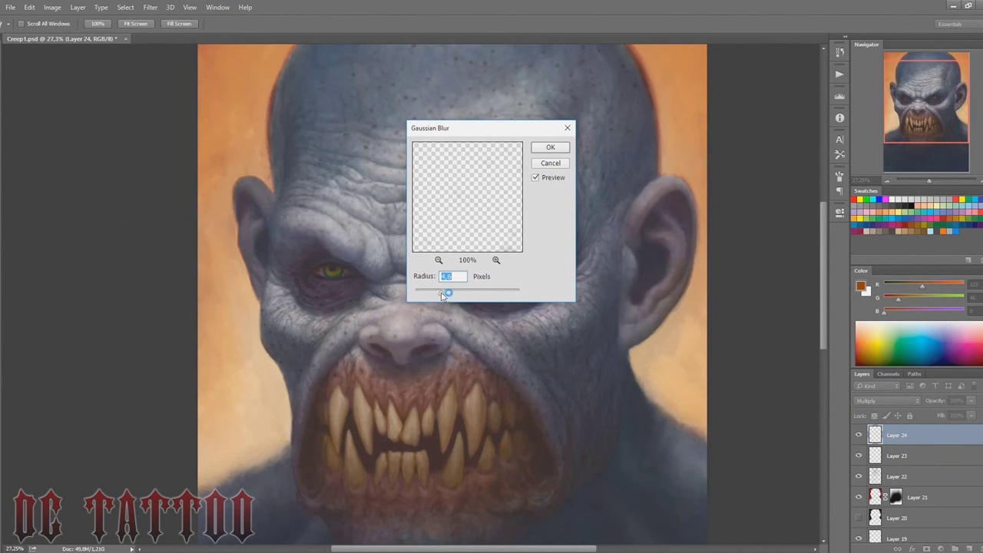
key("Return")
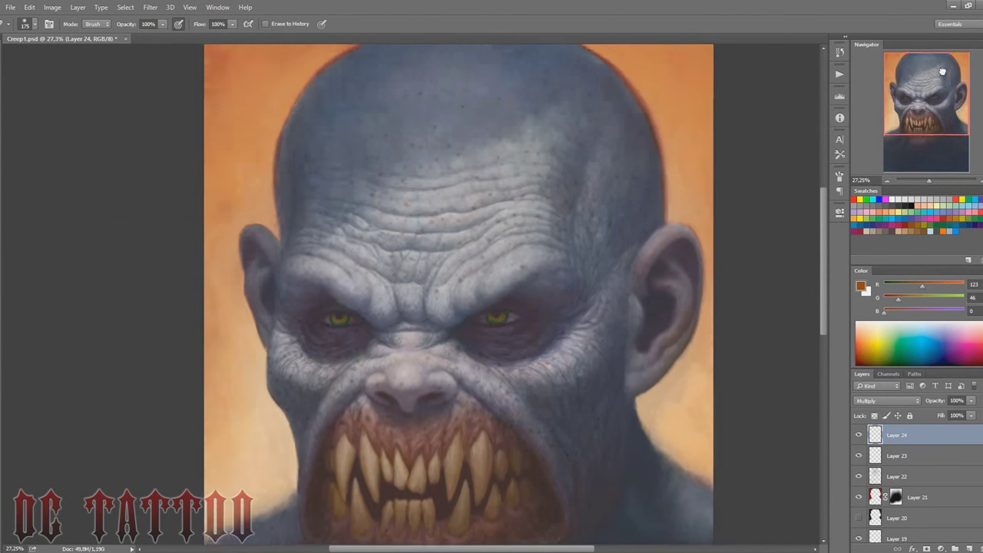
left_click_drag(933, 89, 938, 106)
Add Layer 25 in Multiply mode with a spotty brush preset.
key("Return")
key("b")
right_click(530, 140)
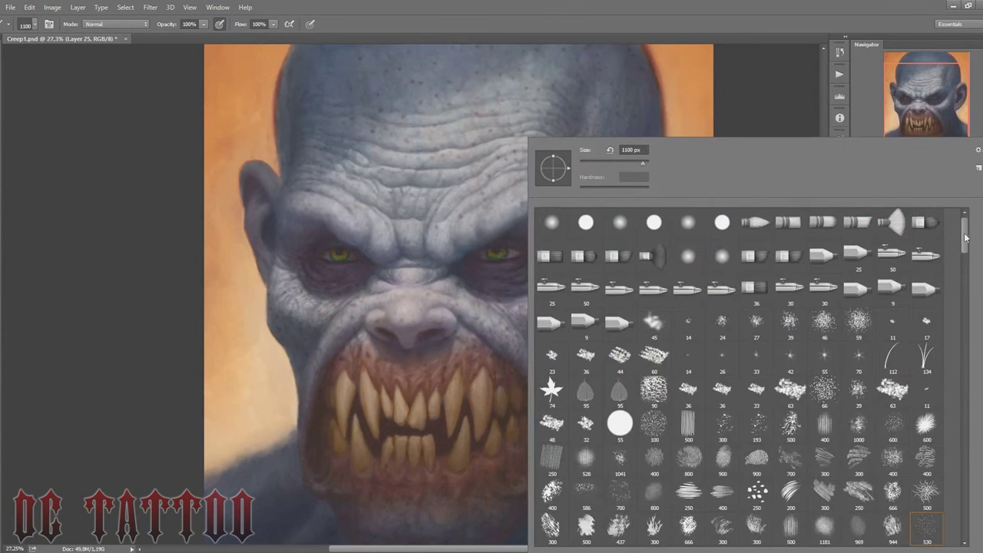
scroll(768, 345, "down", 5)
double_click(757, 197)
left_click(887, 400)
left_click(875, 216)
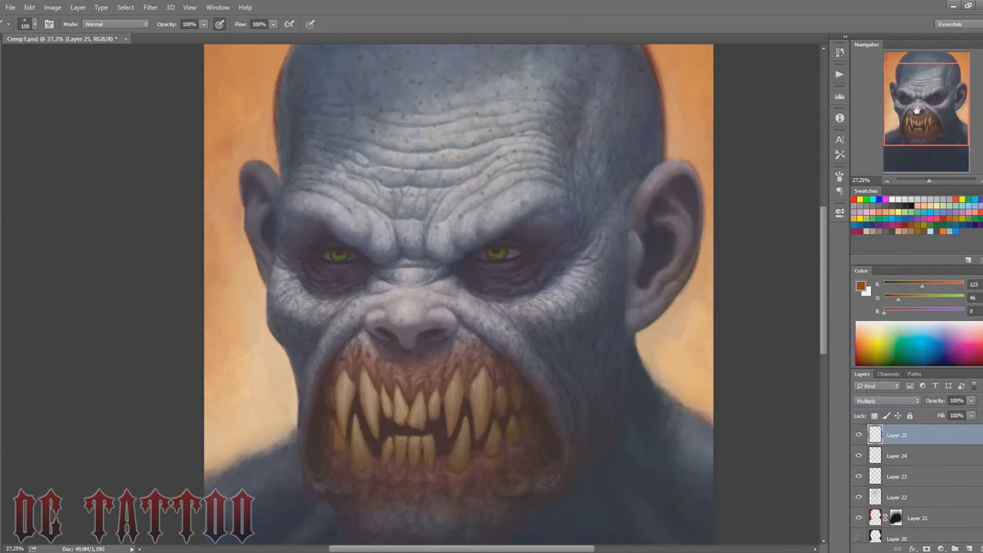
Shrink the brush and lower Layer 25's opacity to 78%.
scroll(332, 94, "up", 2)
key("bracketleft")
key("bracketleft")
key("bracketleft")
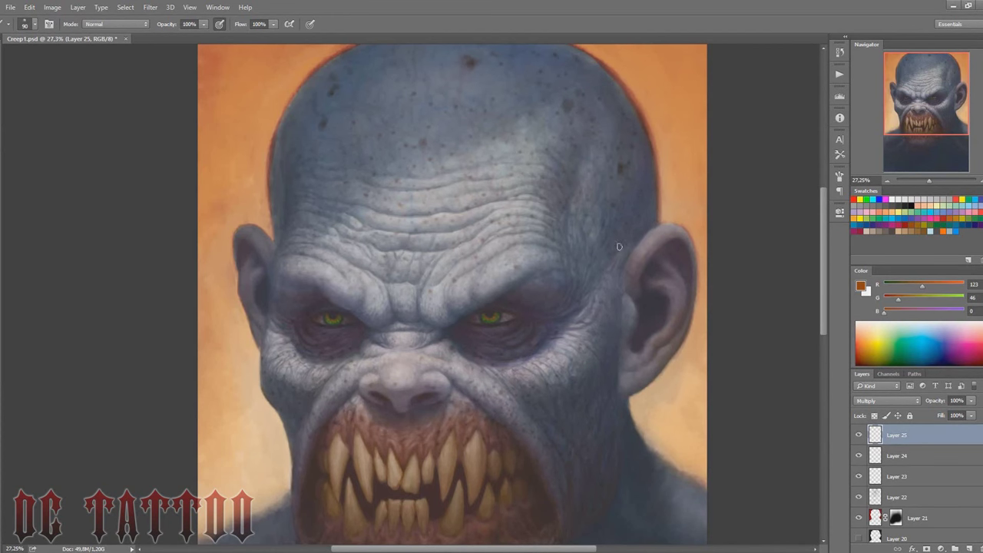
scroll(572, 244, "down", 3)
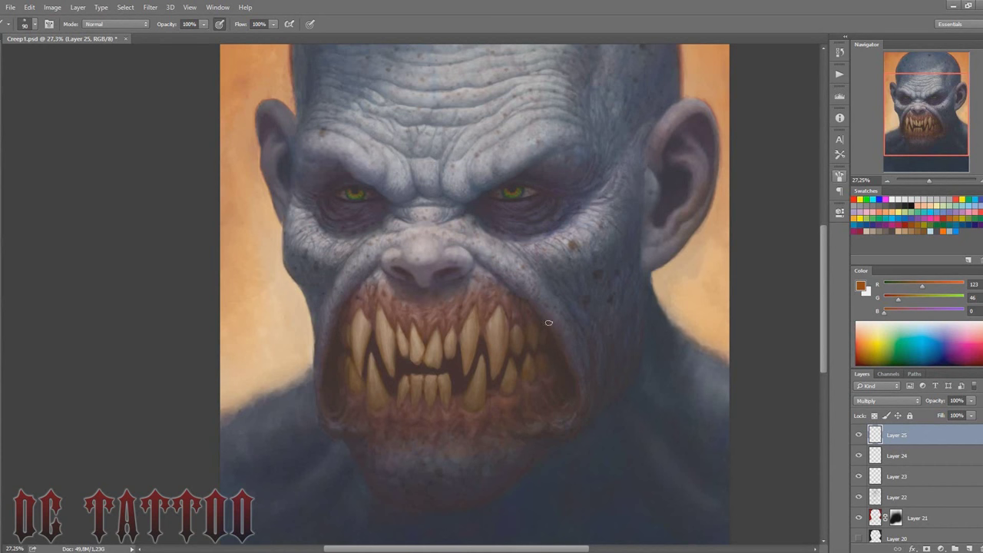
mouse_move(929, 403)
left_mouse_down()
mouse_move(952, 405)
mouse_move(925, 404)
left_mouse_up()
scroll(461, 292, "down", 2)
Create Layer 26 in Overlay mode with a size-500 speckle brush in white.
key("ctrl+shift+n")
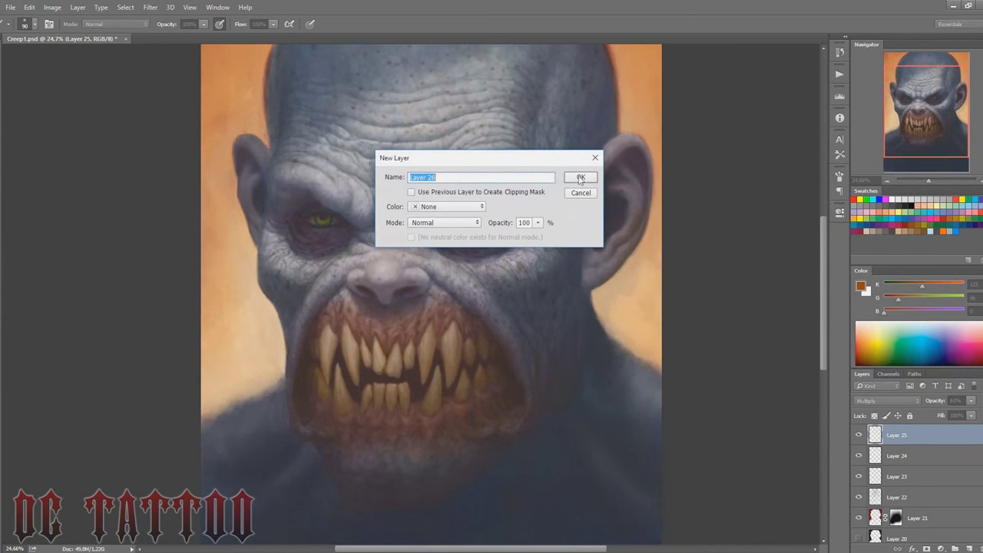
left_click(581, 179)
right_click(550, 339)
scroll(617, 323, "down", 5)
scroll(766, 334, "down", 1)
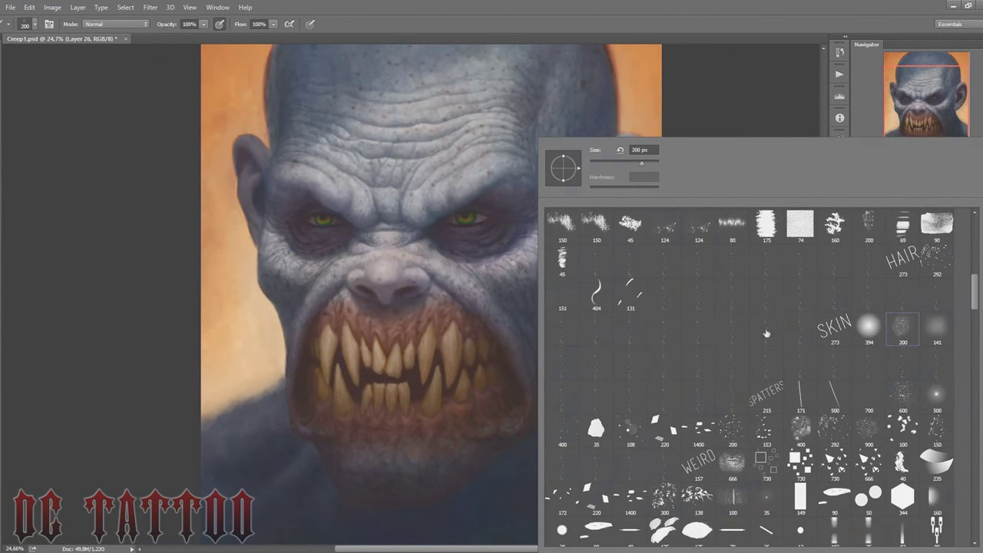
double_click(765, 333)
left_click(887, 400)
left_click(876, 340)
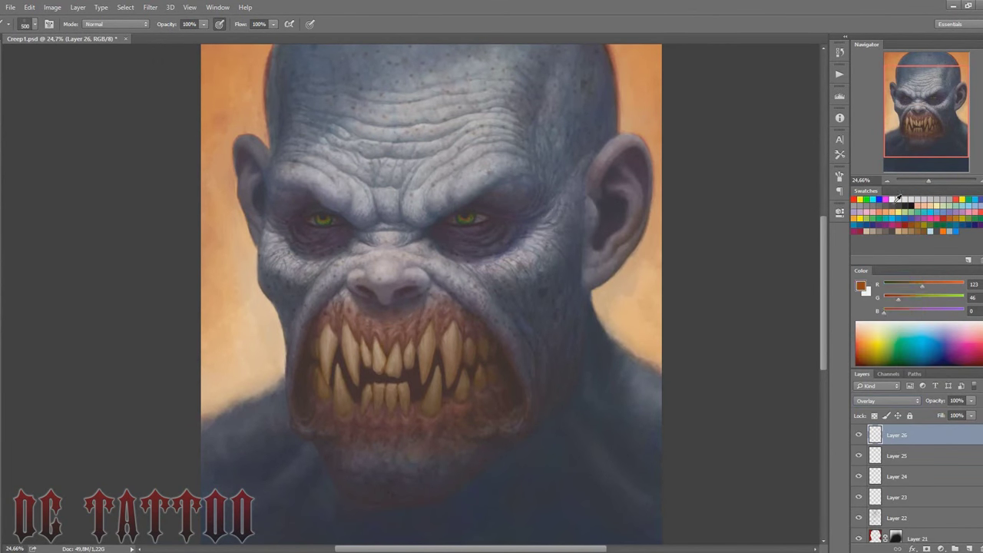
left_click(894, 201)
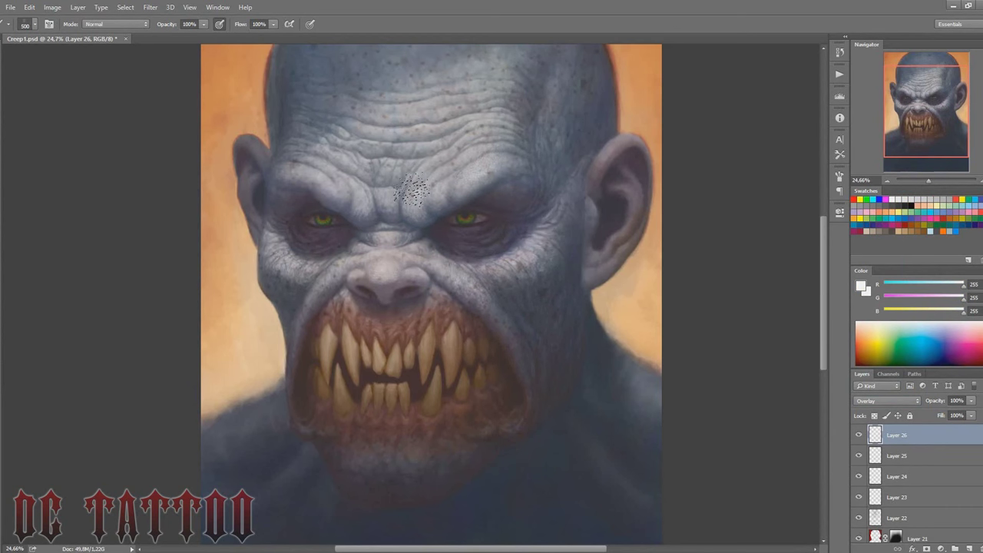
Adjust the brush between 300 and 700 and set Layer 26 opacity to 67%.
key("bracketright")
key("bracketright")
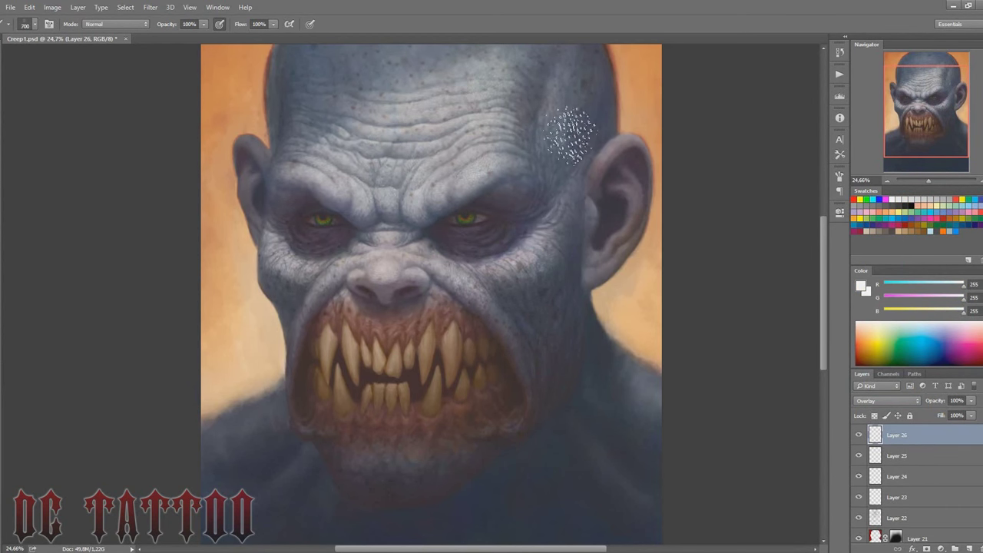
key("bracketleft")
key("bracketleft")
key("bracketleft")
mouse_move(928, 181)
left_mouse_down()
mouse_move(938, 183)
mouse_move(930, 181)
left_mouse_up()
left_click_drag(368, 160, 355, 170)
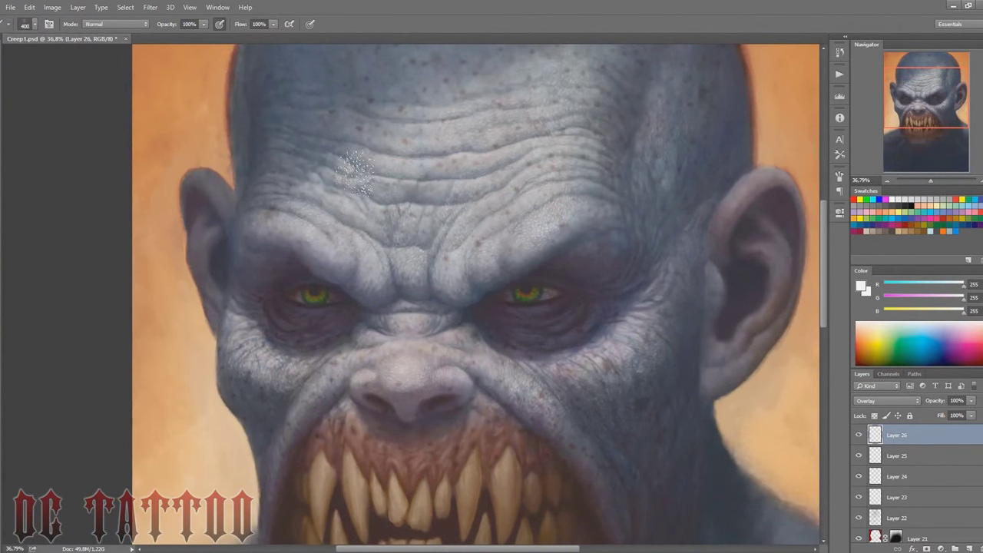
key("bracketleft")
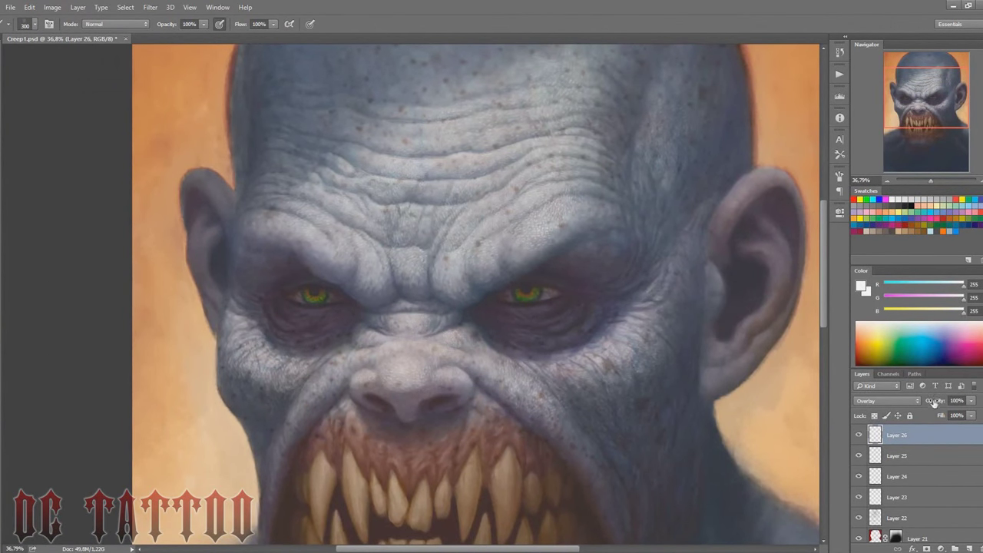
left_click_drag(933, 402, 914, 415)
key("bracketright")
left_click_drag(918, 182, 924, 185)
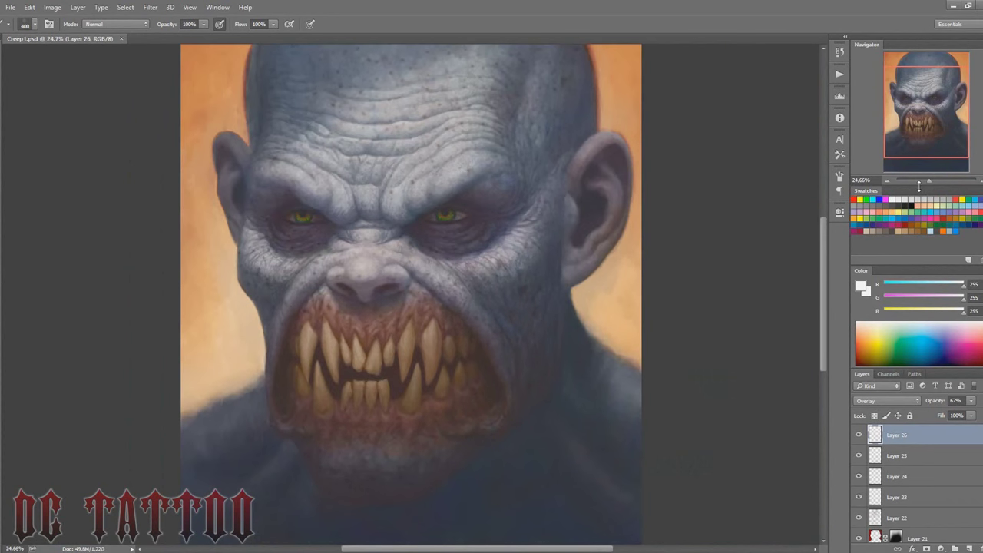
Create Layer 27 for the next speckle pass.
key("ctrl+shift+n")
key("Return")
right_click(654, 274)
Set Layer 27 to Overlay and soften it with a Gaussian Blur.
scroll(768, 345, "down", 1)
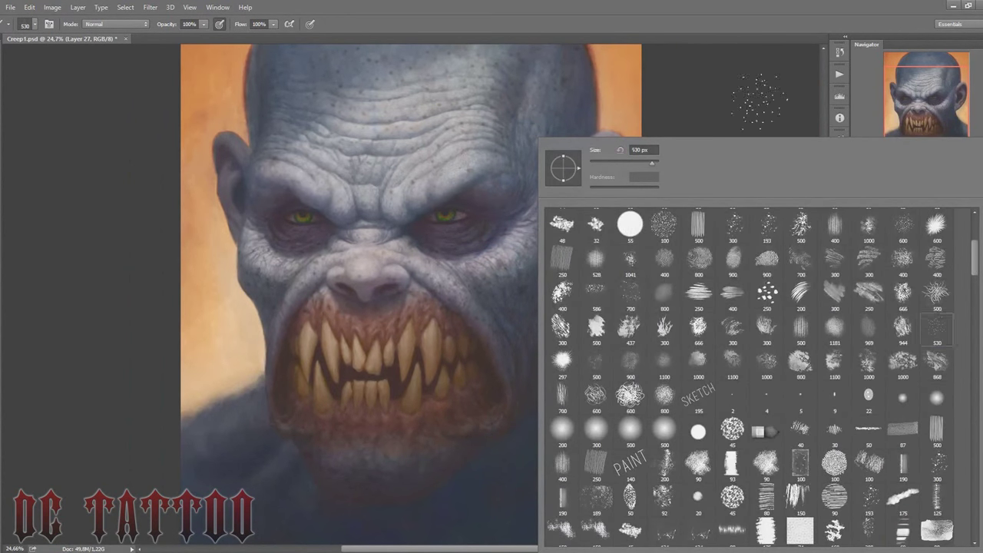
key("Escape")
left_click(887, 400)
left_click(883, 293)
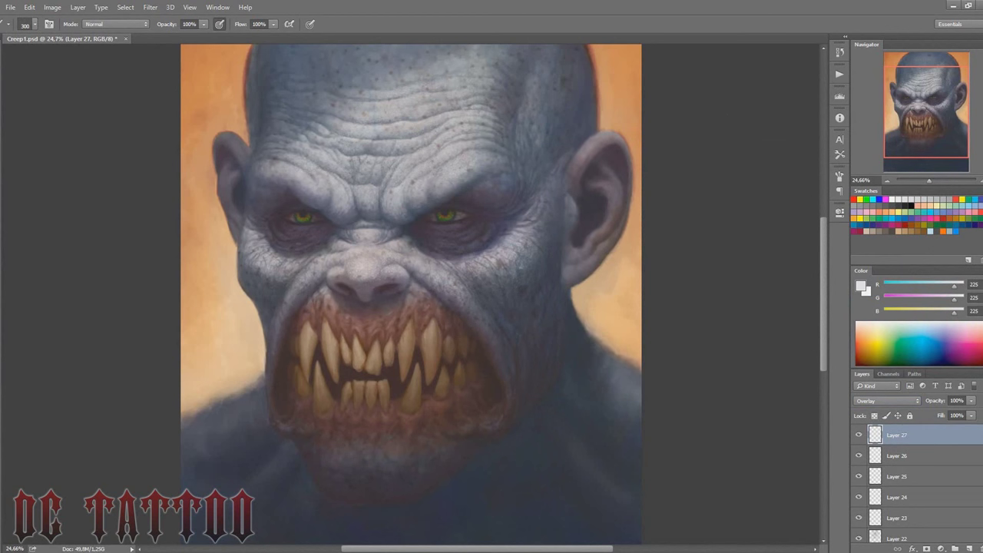
scroll(553, 265, "up", 3)
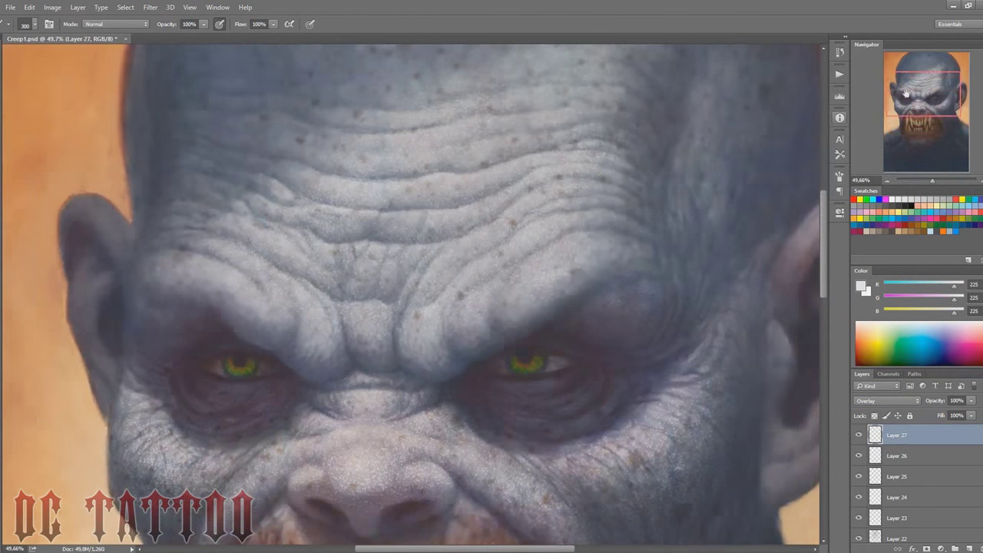
left_click_drag(935, 98, 902, 111)
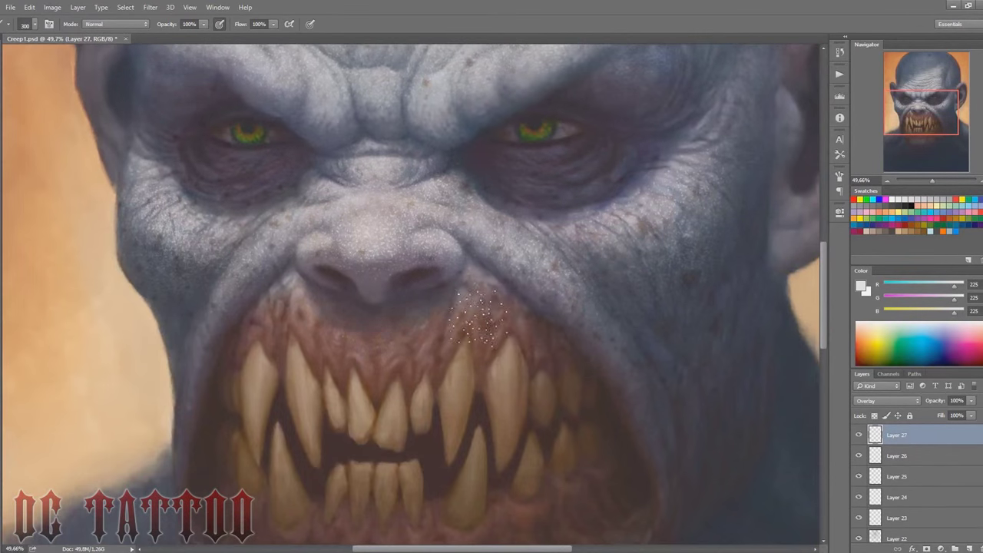
left_click(149, 6)
mouse_move(156, 124)
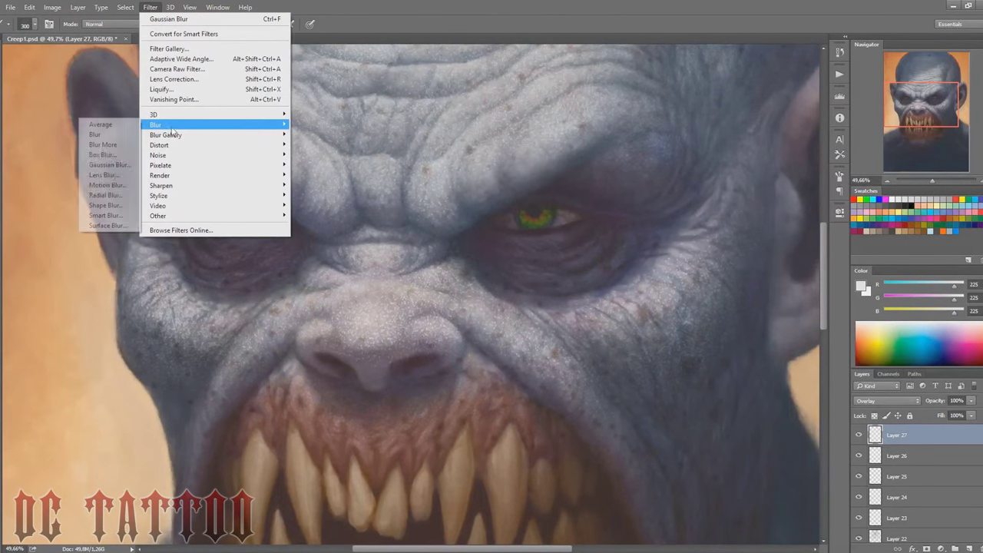
left_click(107, 168)
key("Return")
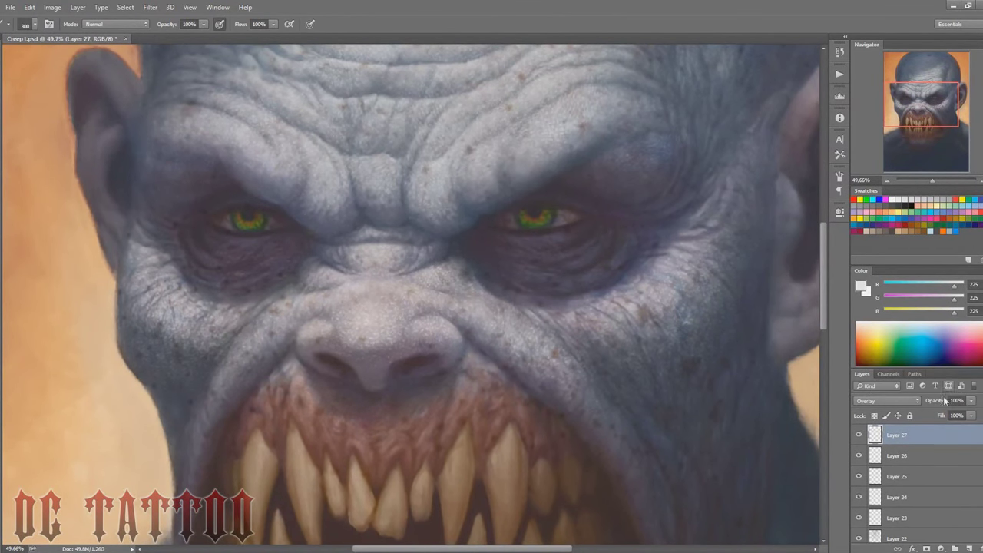
Lower the overlay layer's opacity to 61% and reframe the monster's head.
key("b")
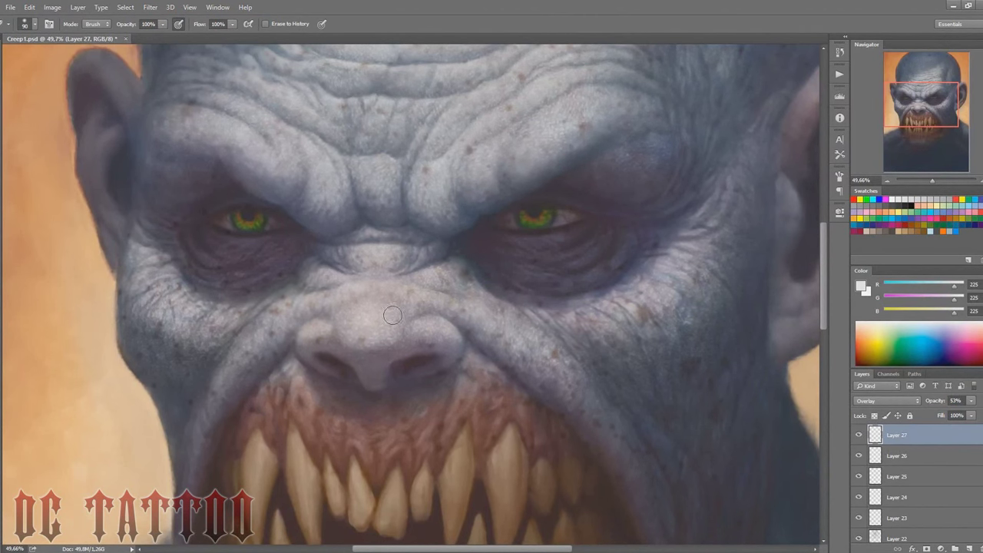
left_click_drag(930, 101, 930, 71)
key("b")
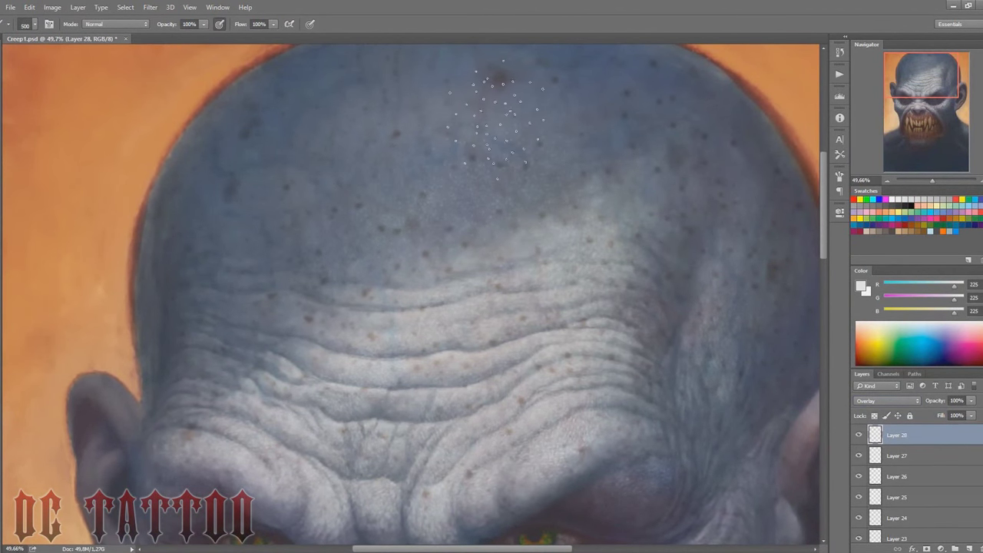
key("bracketright")
left_click_drag(932, 405, 916, 407)
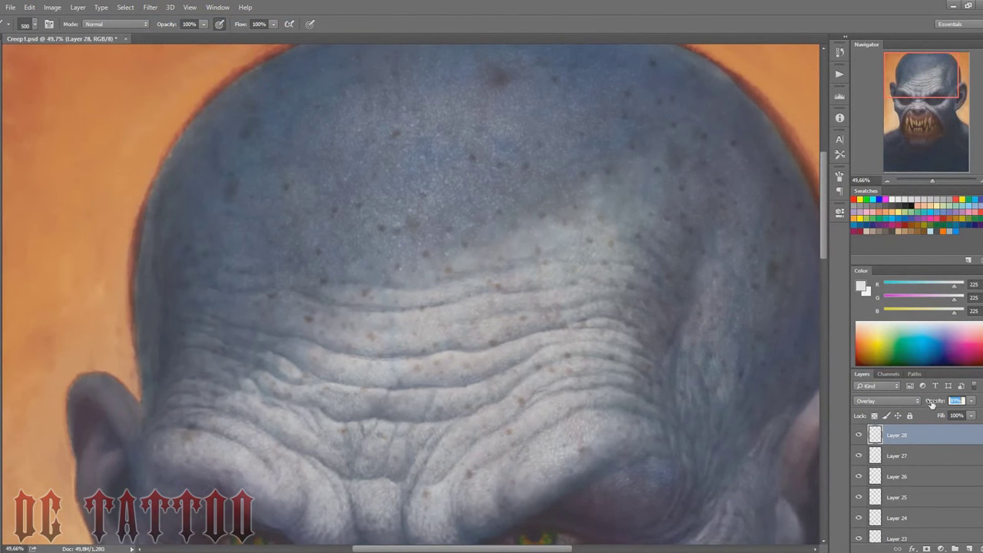
left_click_drag(933, 181, 933, 181)
left_click(938, 103)
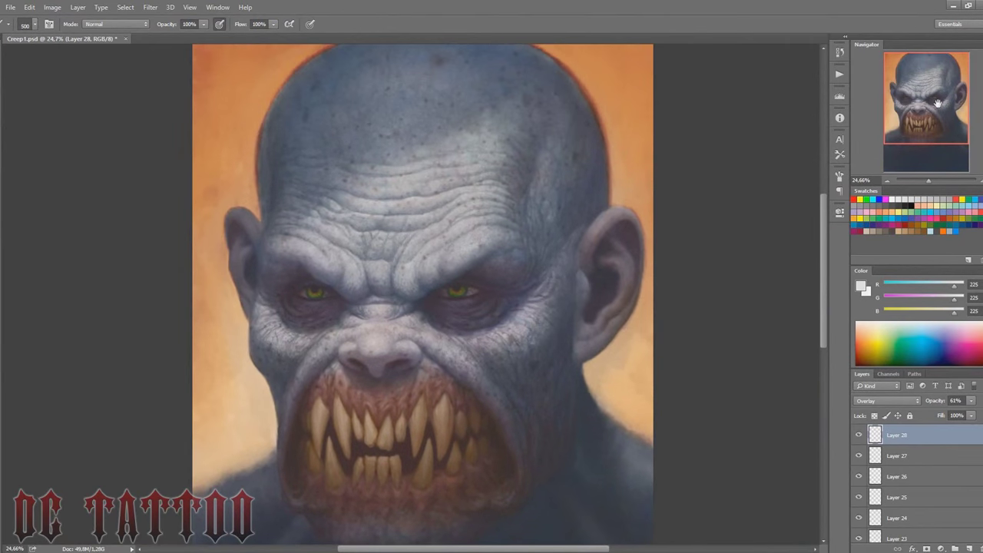
right_click(504, 140)
Add a new empty layer, shrink the brush to 50, and zoom in on the face.
key("ctrl+shift+alt+n")
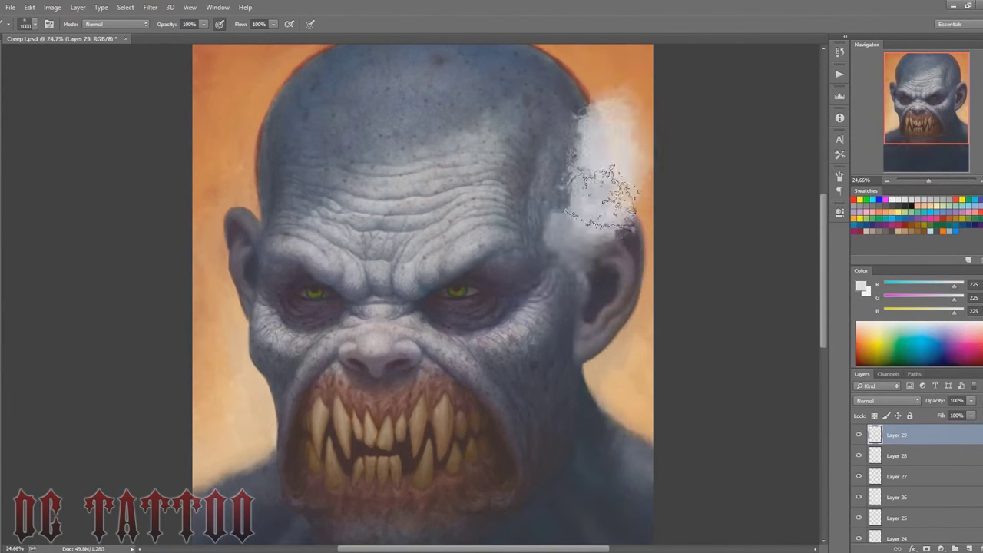
right_click(500, 149)
left_click_drag(928, 180, 933, 180)
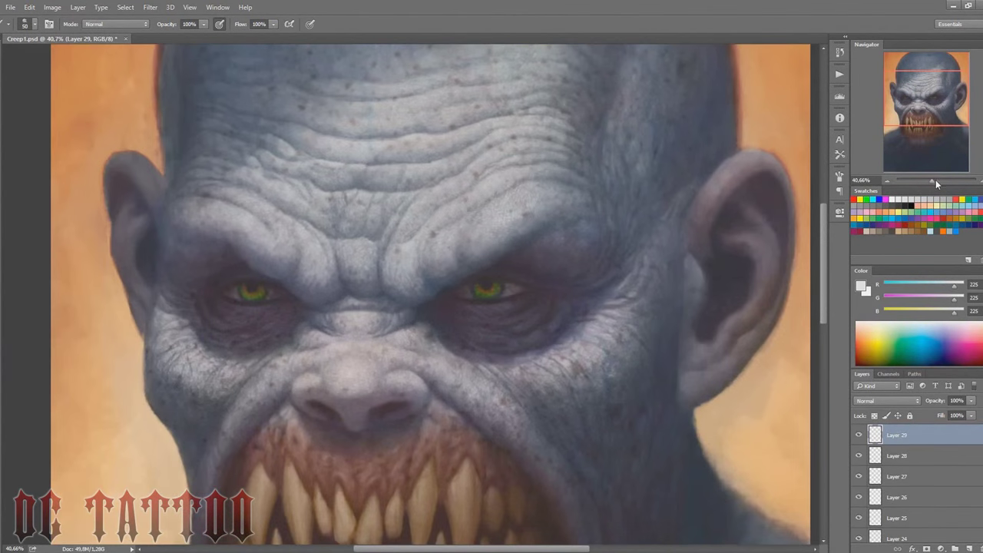
left_click(928, 96)
left_click_drag(928, 96, 916, 116)
Sample a series of tooth shades, from tan down to the near-black mouth interior.
left_click(518, 341, "alt")
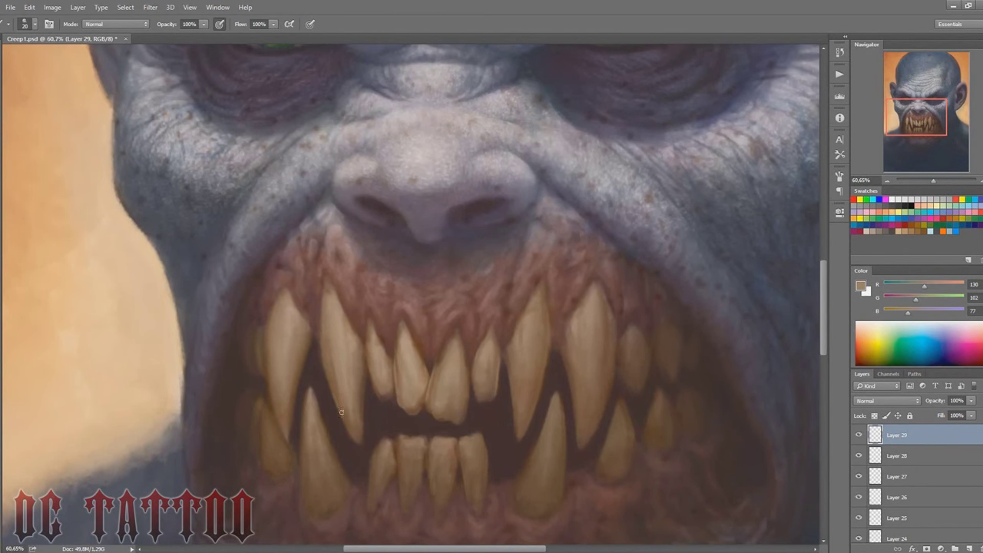
left_click(520, 439, "alt")
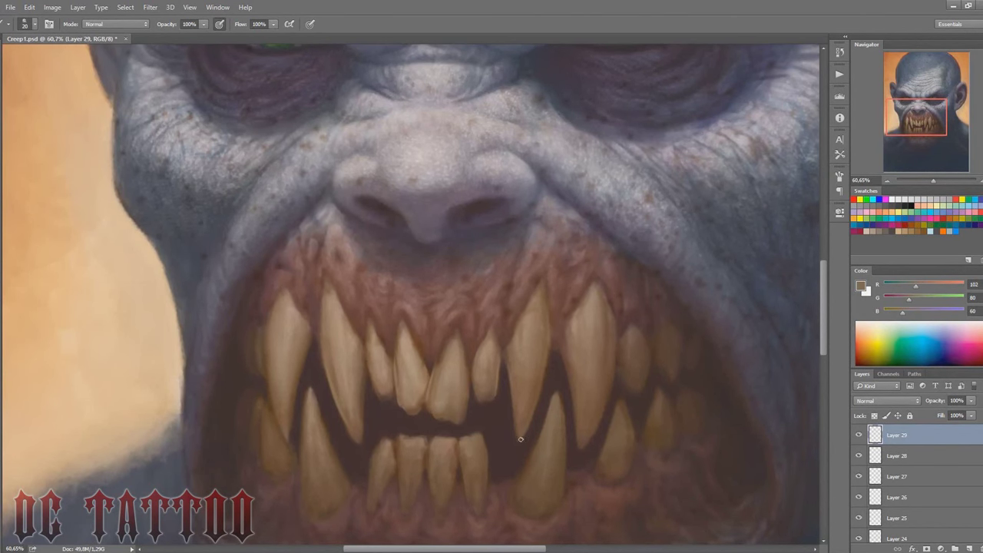
left_click(588, 439, "alt")
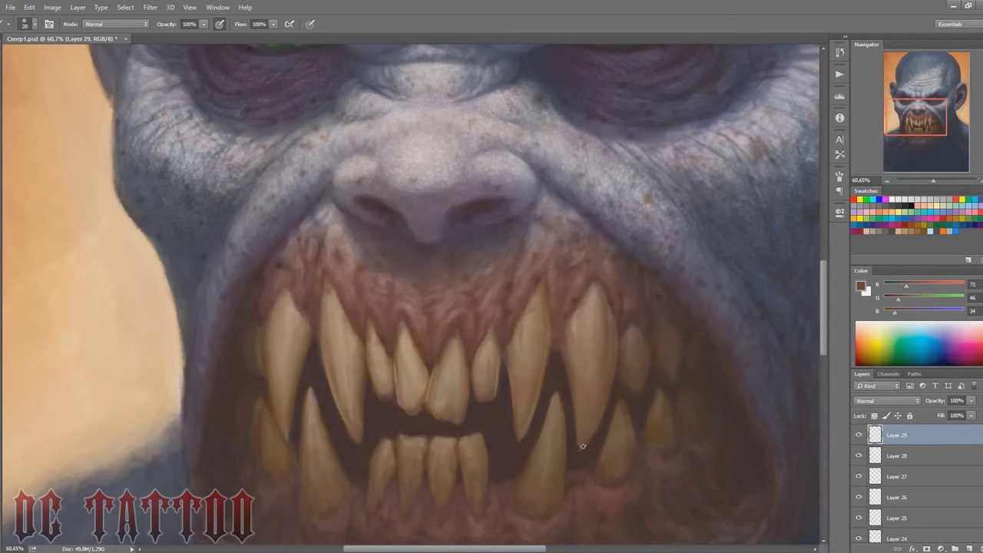
left_click(586, 444, "alt")
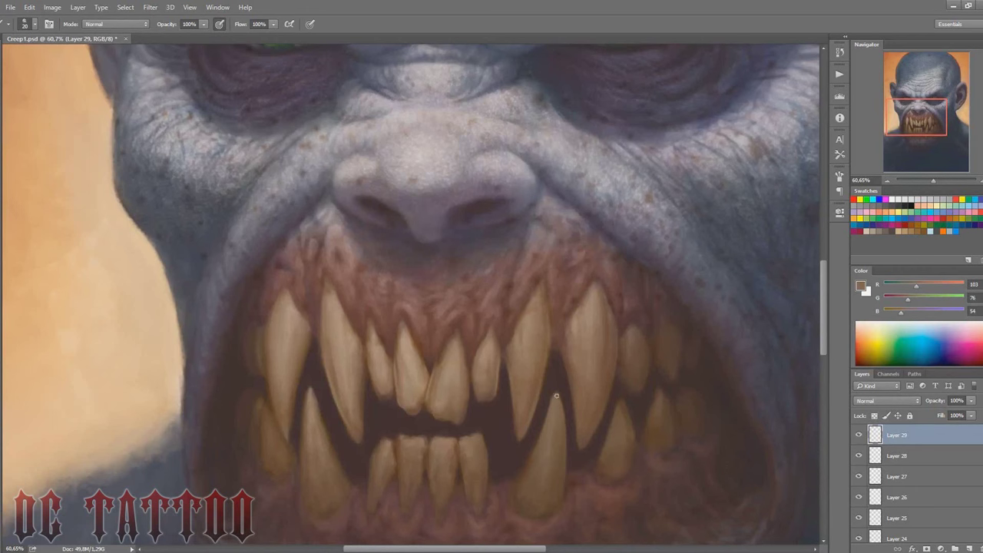
left_click(459, 453, "alt")
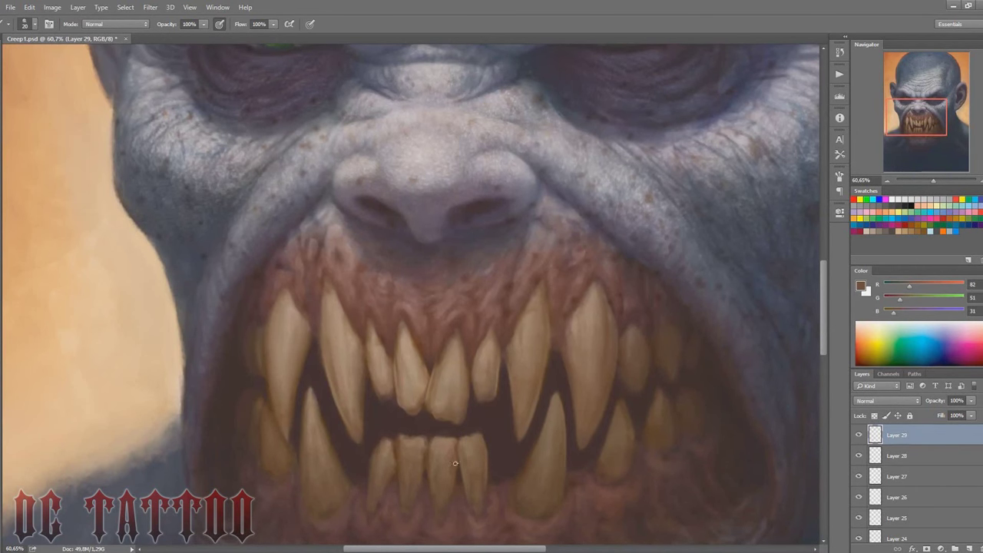
left_click_drag(438, 421, 464, 359)
left_click(627, 402, "alt")
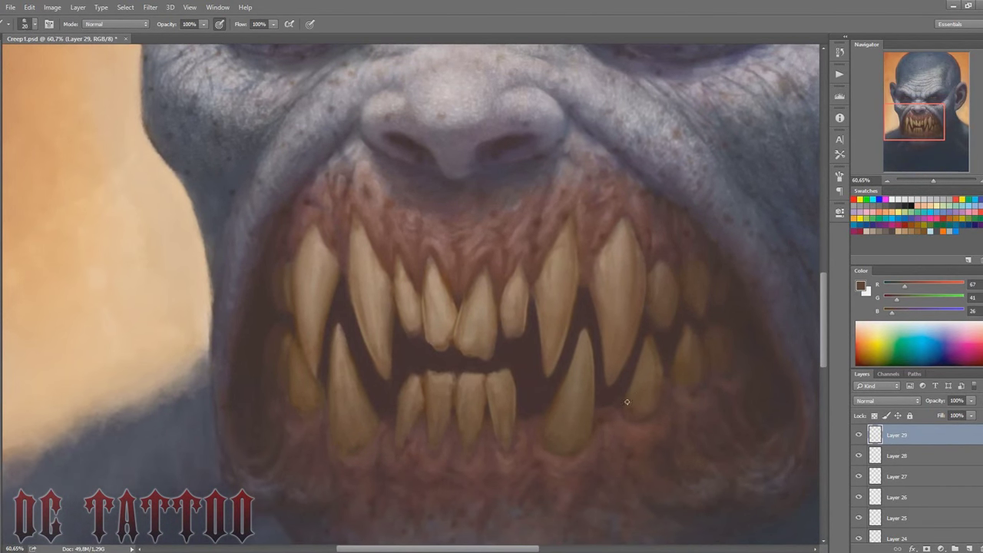
left_click(642, 389, "alt")
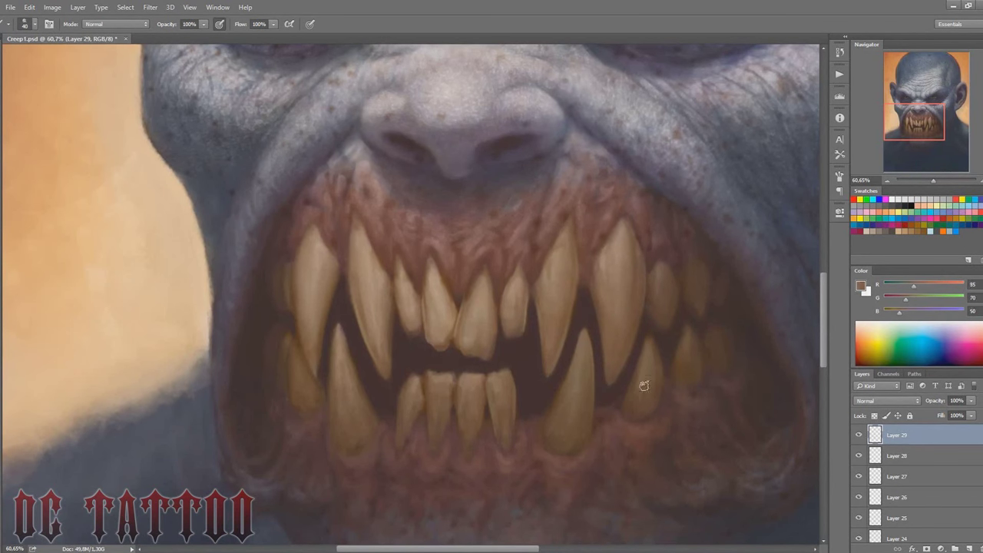
left_click(652, 290, "alt")
left_click(709, 331, "alt")
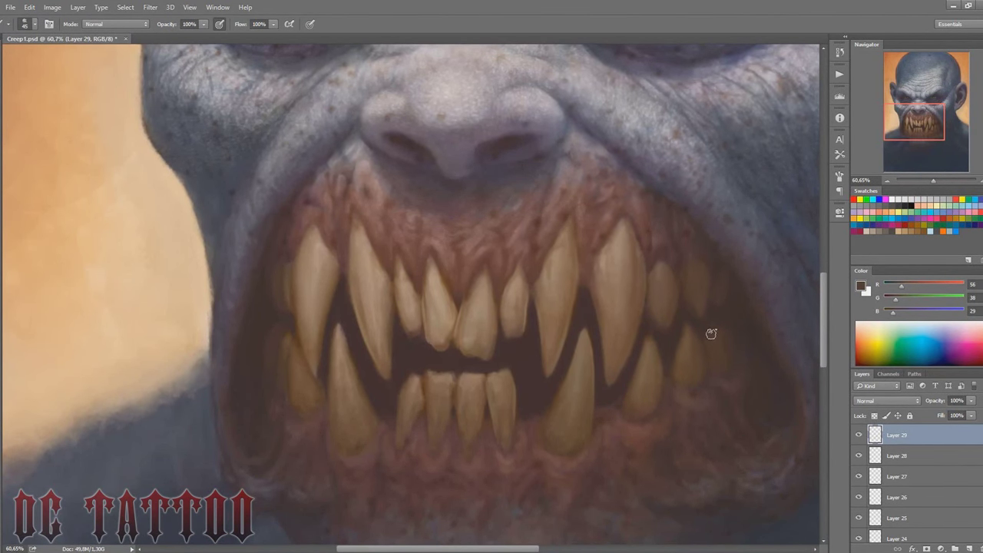
left_click(684, 288, "alt")
left_click(292, 315, "alt")
Sample brown, light tan and dark gum colours from the teeth, resizing the brush.
left_click(915, 127)
left_click_drag(392, 293, 377, 335)
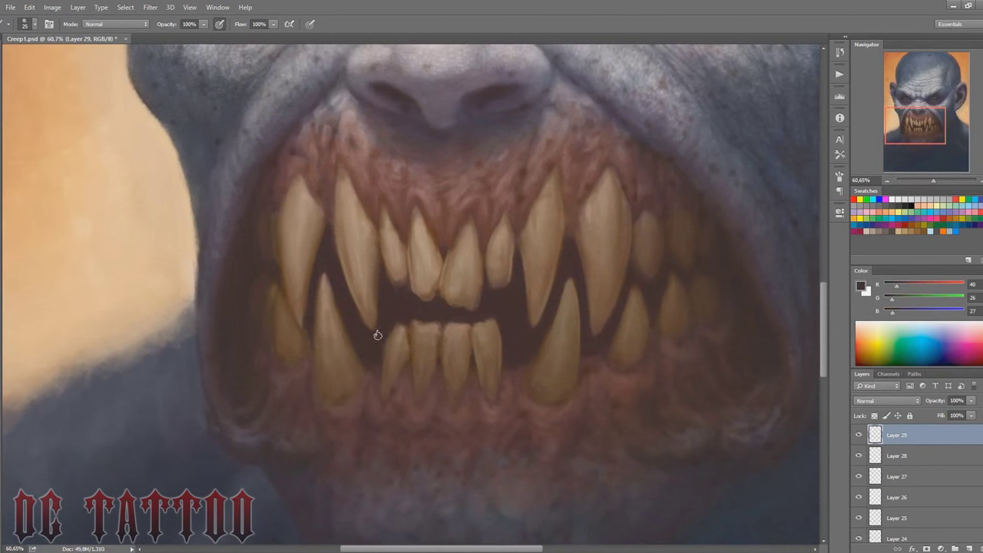
left_click(367, 325, "alt")
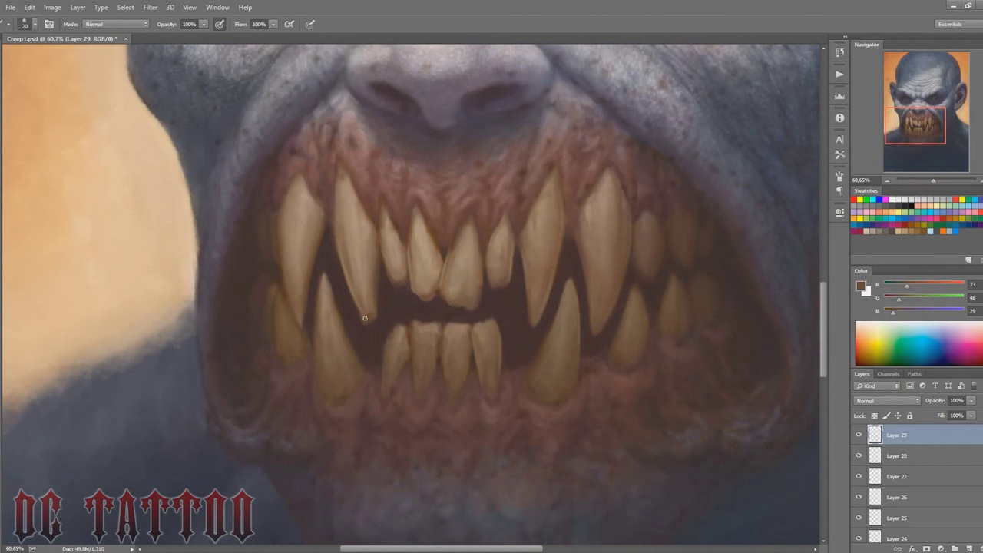
key("bracketleft")
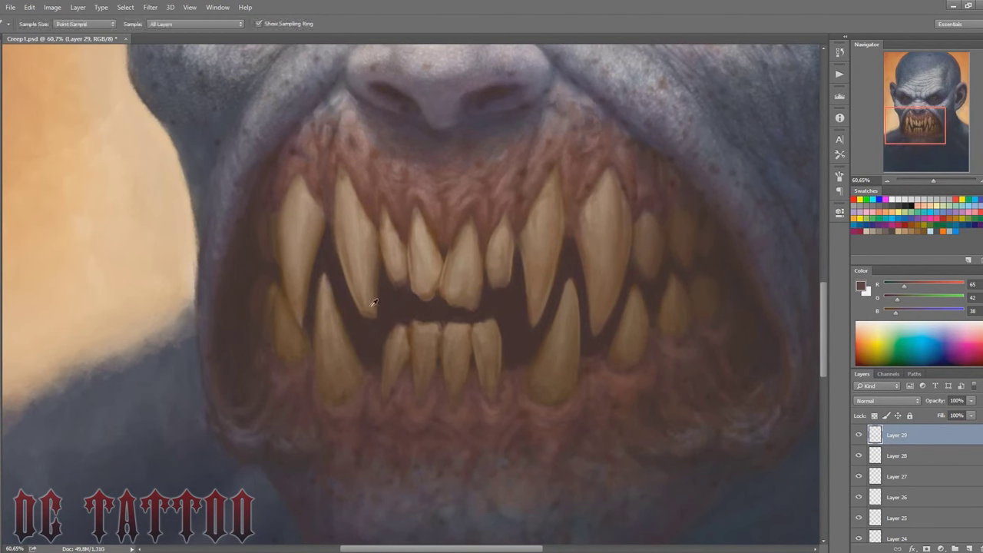
left_click(394, 290, "alt")
key("bracketright")
key("bracketright")
key("bracketright")
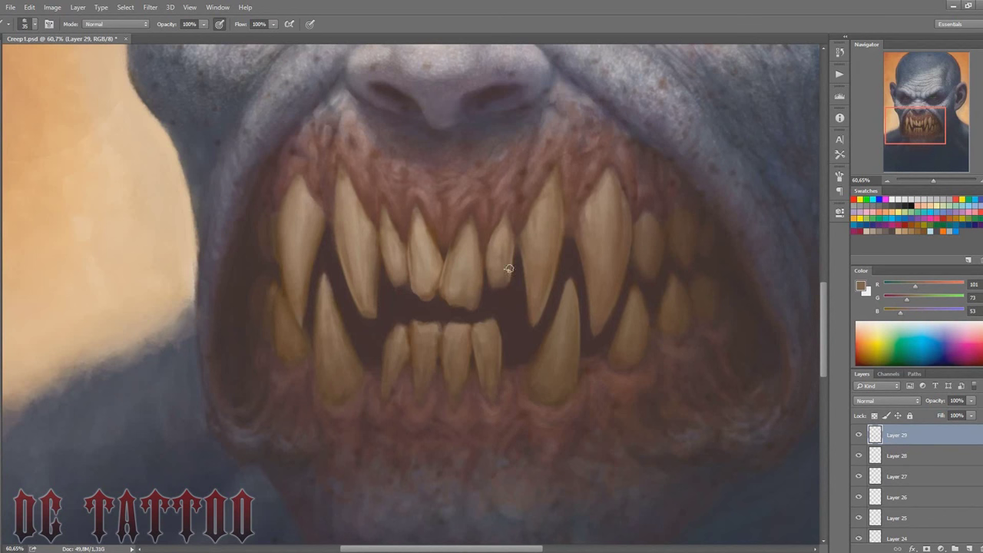
left_click(461, 240, "alt")
left_click(512, 207, "alt")
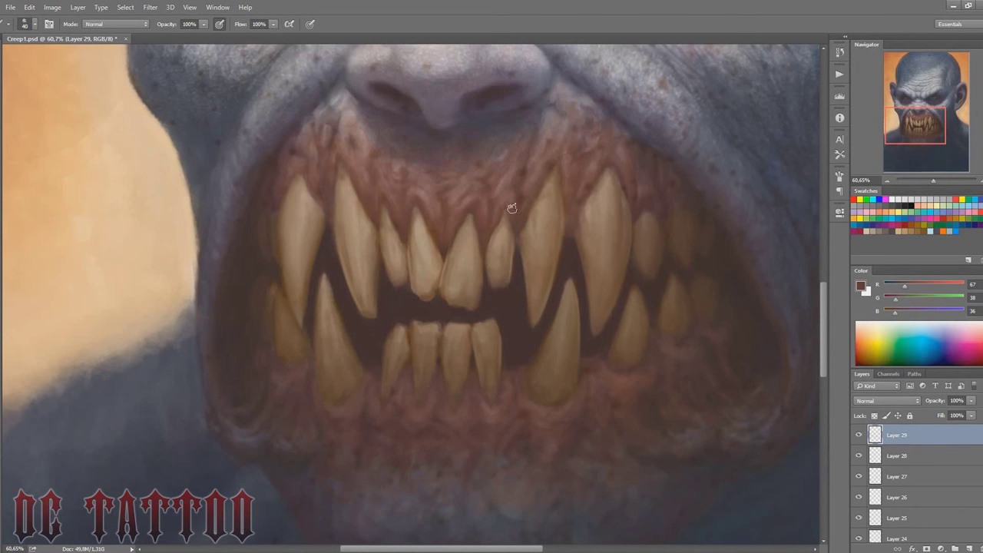
left_click(546, 190, "alt")
key("bracketright")
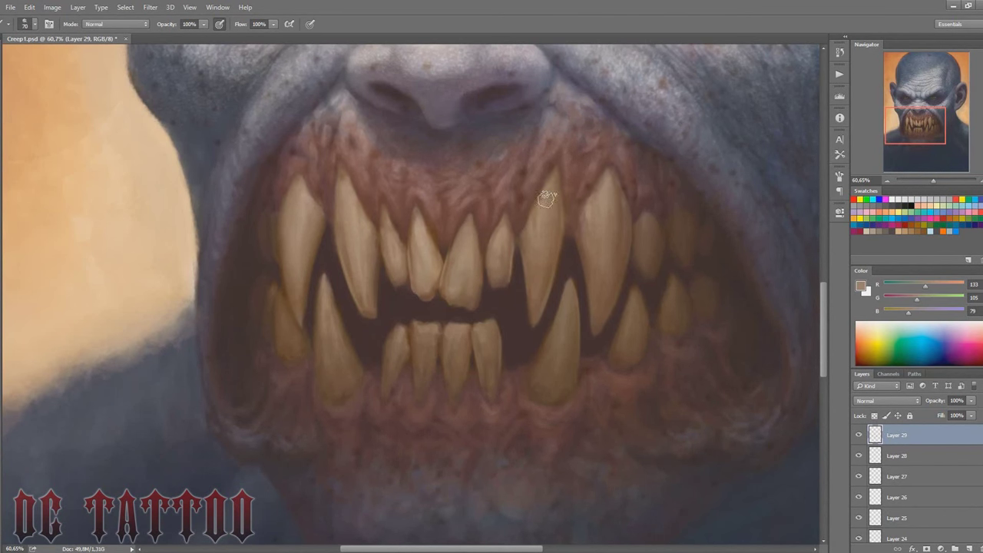
left_click(417, 258, "alt")
Brighten the left upper fang with light tan strokes and sample nearby shades.
left_click_drag(288, 234, 307, 253)
left_click_drag(307, 207, 323, 254)
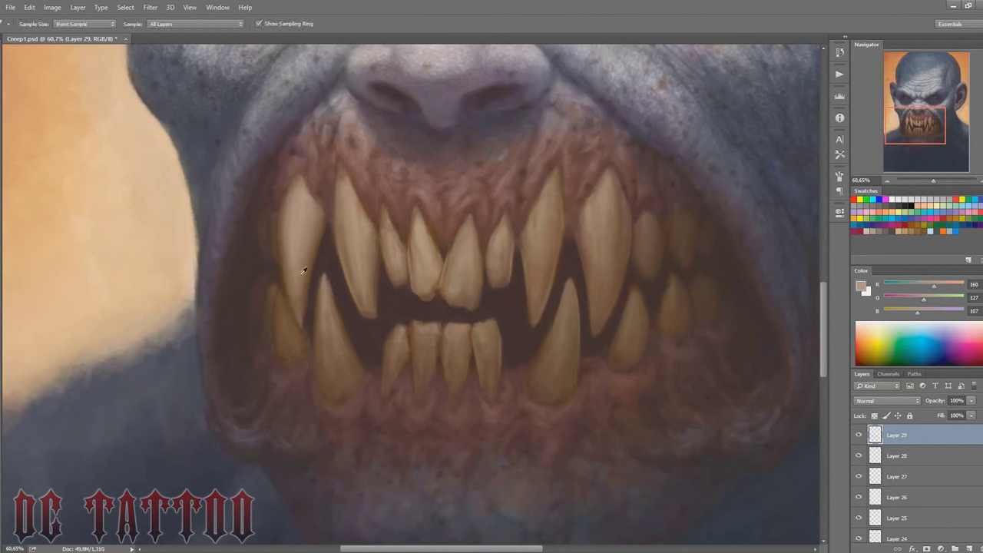
left_click(303, 271, "alt")
left_click(293, 247, "alt")
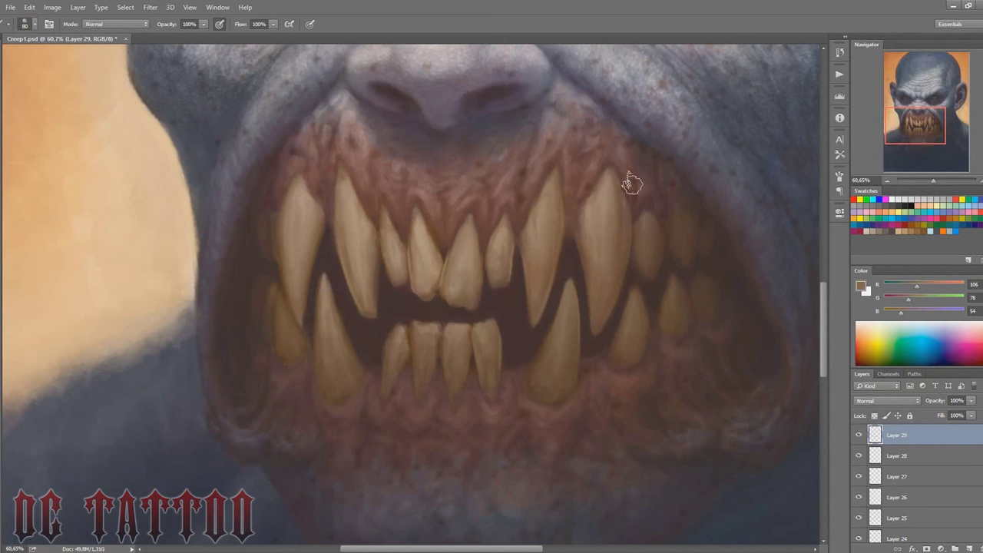
key("bracketright")
key("bracketright")
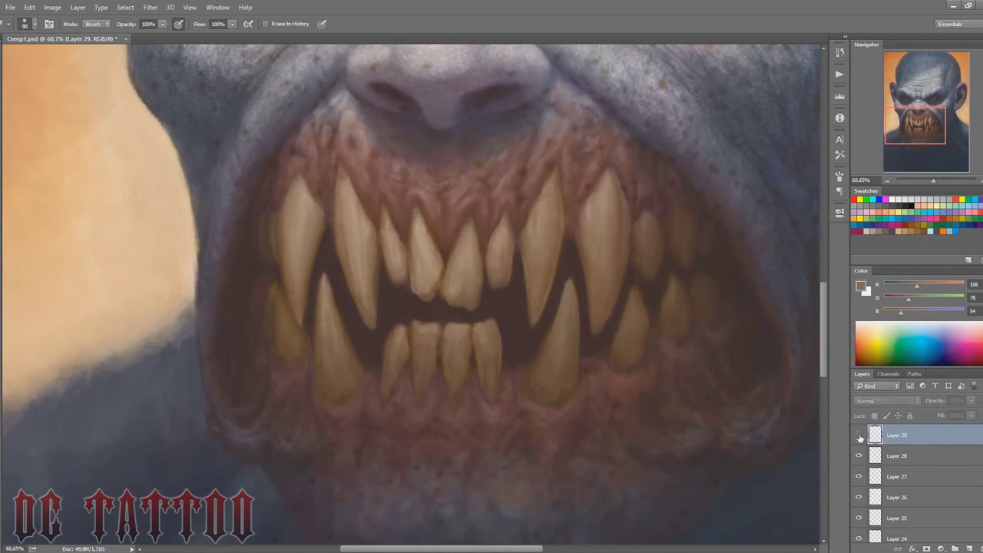
left_click(291, 308, "alt")
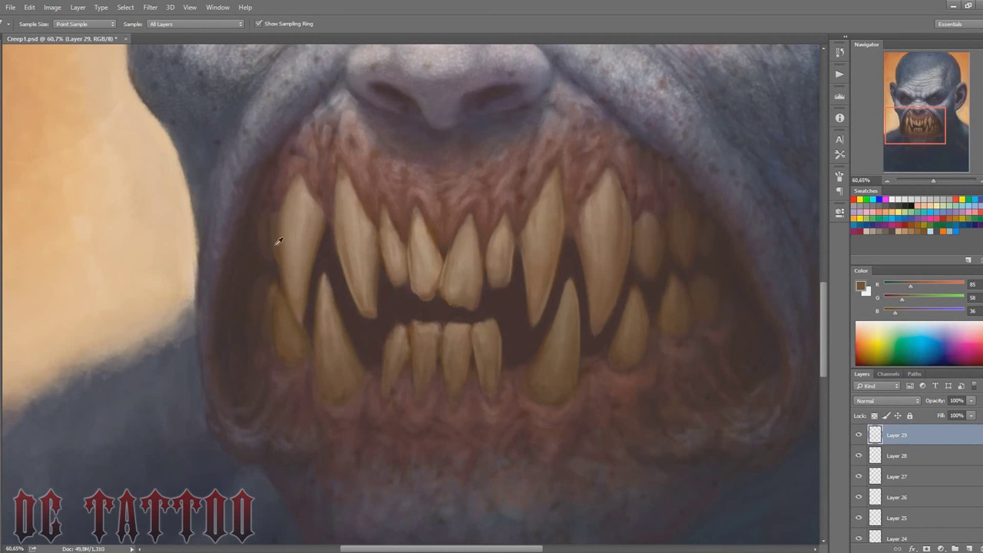
left_click(267, 192, "alt")
Sample dark brown and near-black colours from the mouth and jaw at various zooms.
left_click(929, 180)
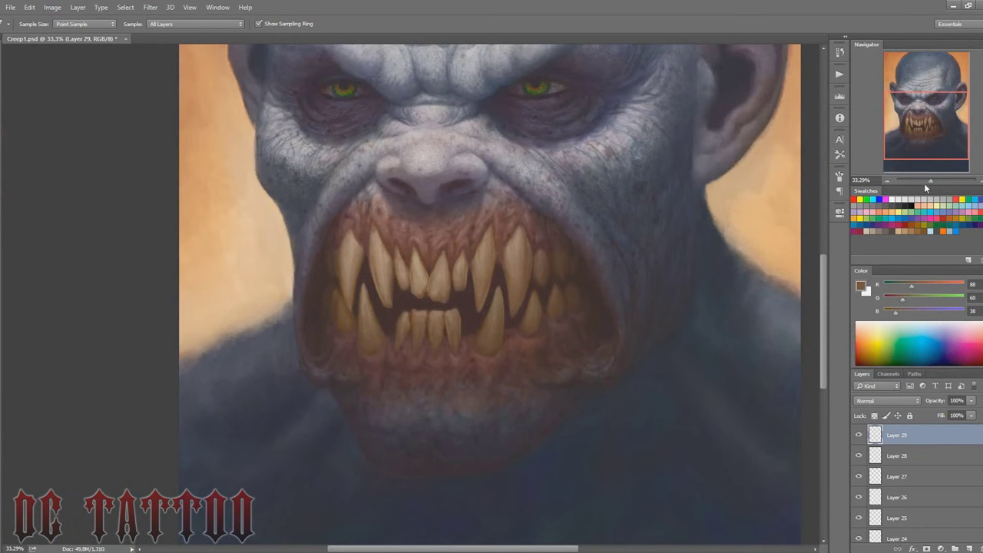
left_click(377, 348, "alt")
left_click(375, 325, "alt")
scroll(305, 280, "up", 5)
left_click(305, 280, "alt")
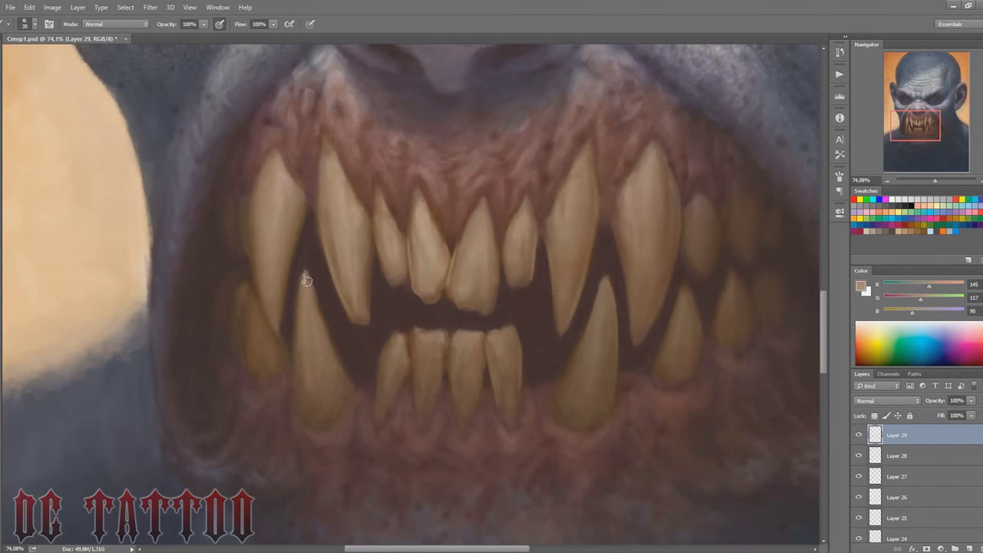
left_click(297, 267, "alt")
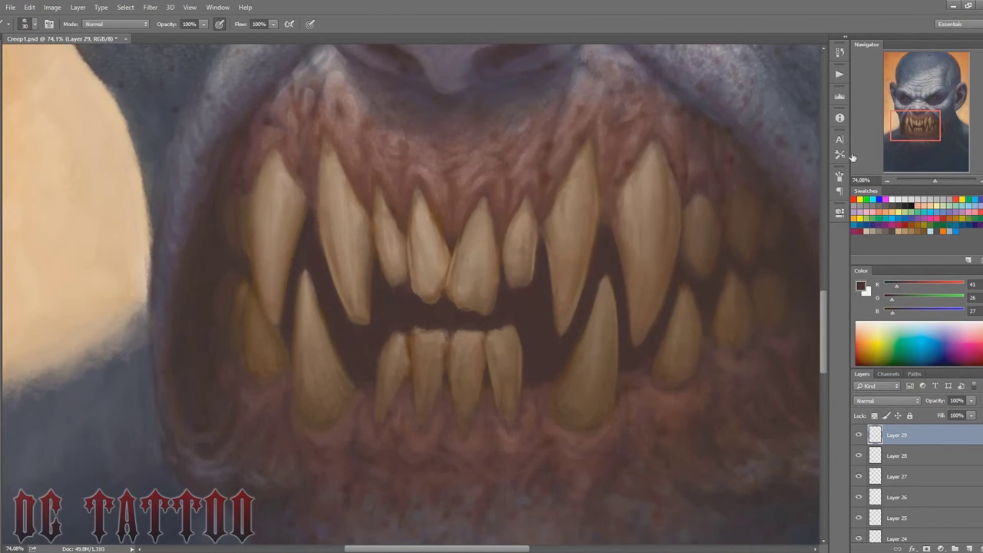
left_click_drag(934, 181, 938, 183)
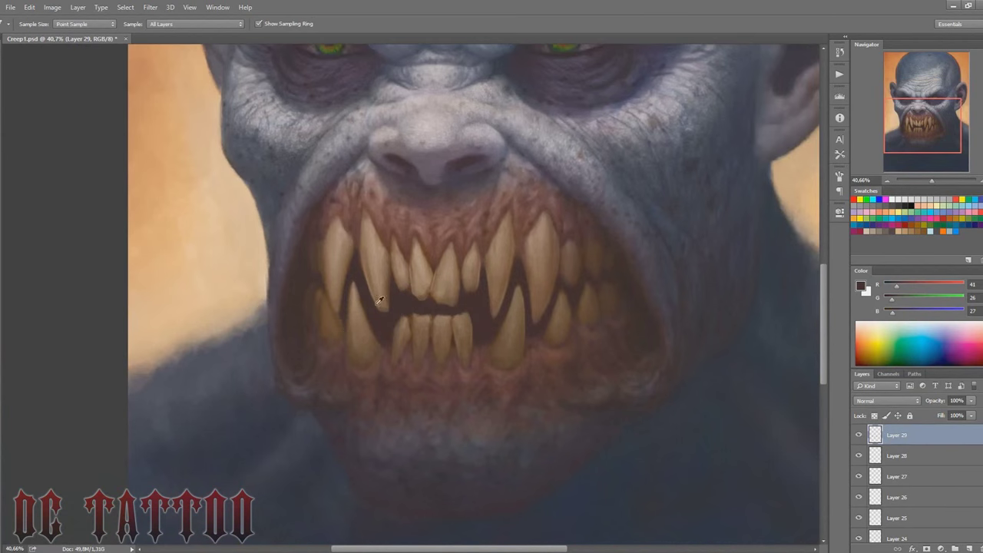
left_click(324, 298, "alt")
left_click(323, 284, "alt")
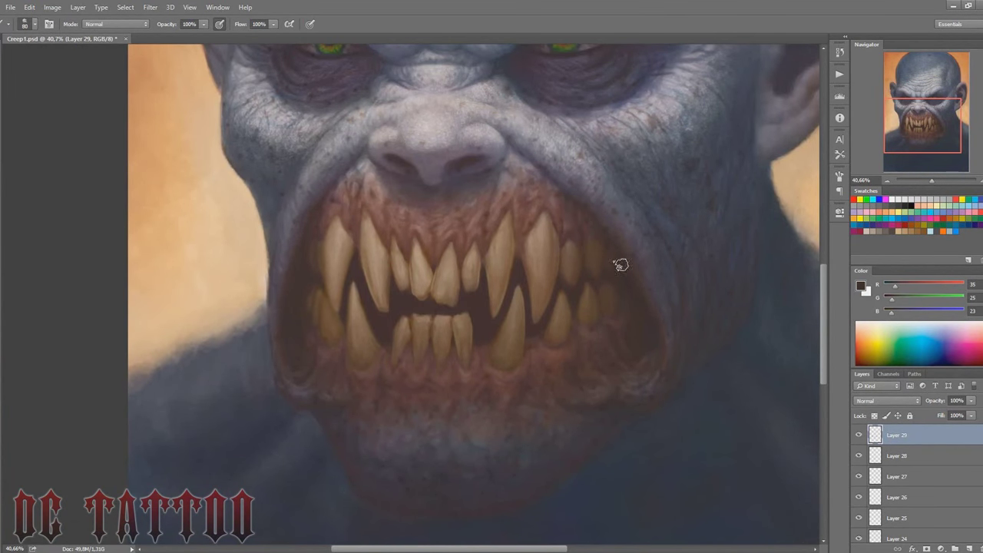
key("bracketright")
key("bracketright")
key("bracketright")
left_click(603, 322, "alt")
left_click_drag(634, 279, 568, 371)
On Layer 29, paint an orange-tan rim-light stroke down the right side of the neck.
left_click(897, 532)
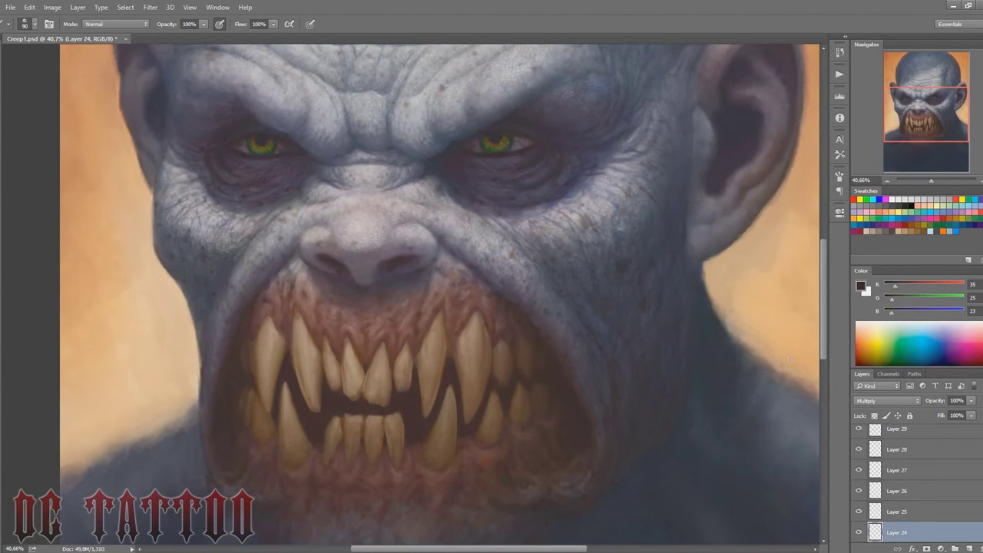
key("e")
scroll(361, 446, "down", 5)
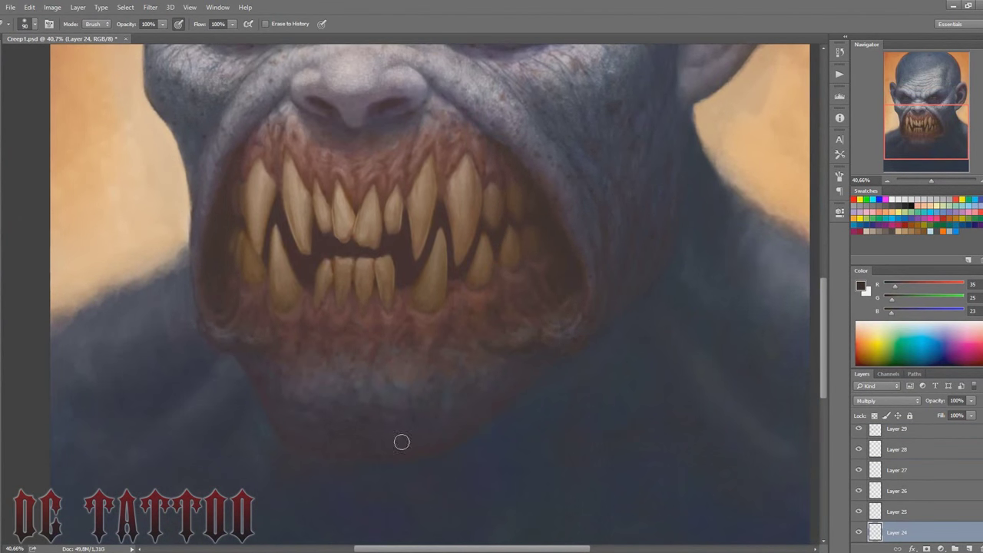
scroll(526, 148, "up", 6)
left_click(896, 428)
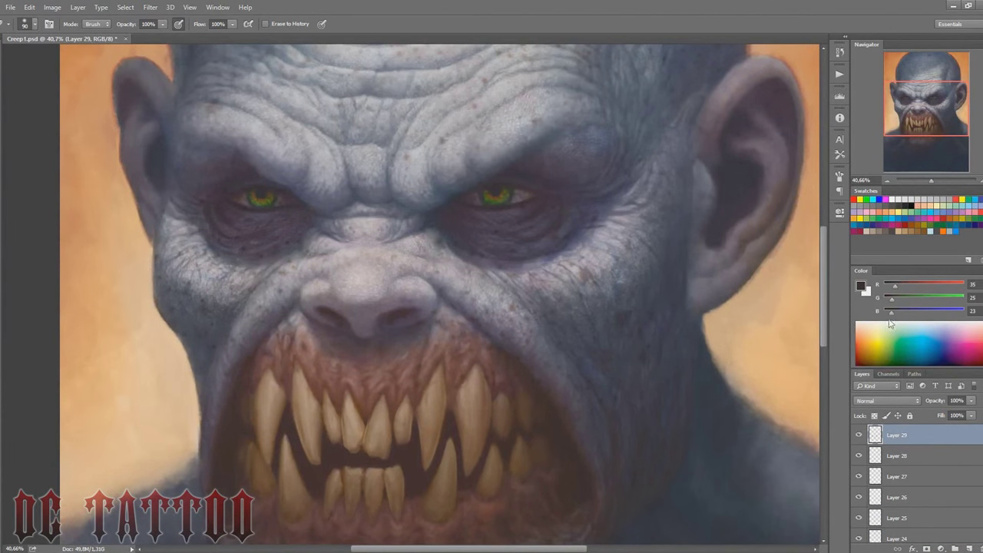
left_click_drag(926, 110, 925, 115)
key("b")
left_click(641, 282, "alt")
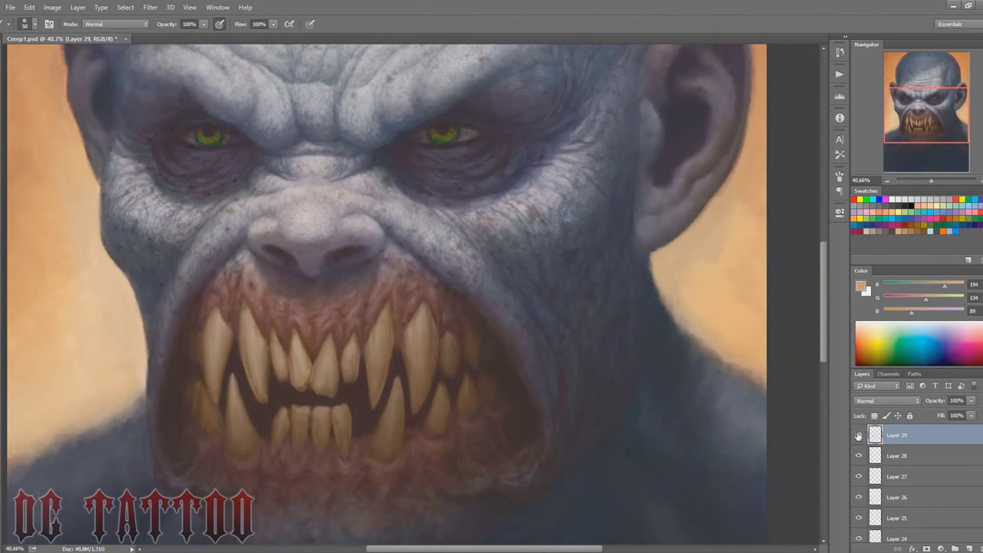
left_click_drag(636, 282, 636, 334)
Extend the orange strokes down the neck and beside the mouth corner.
key("]")
left_click_drag(636, 271, 625, 356)
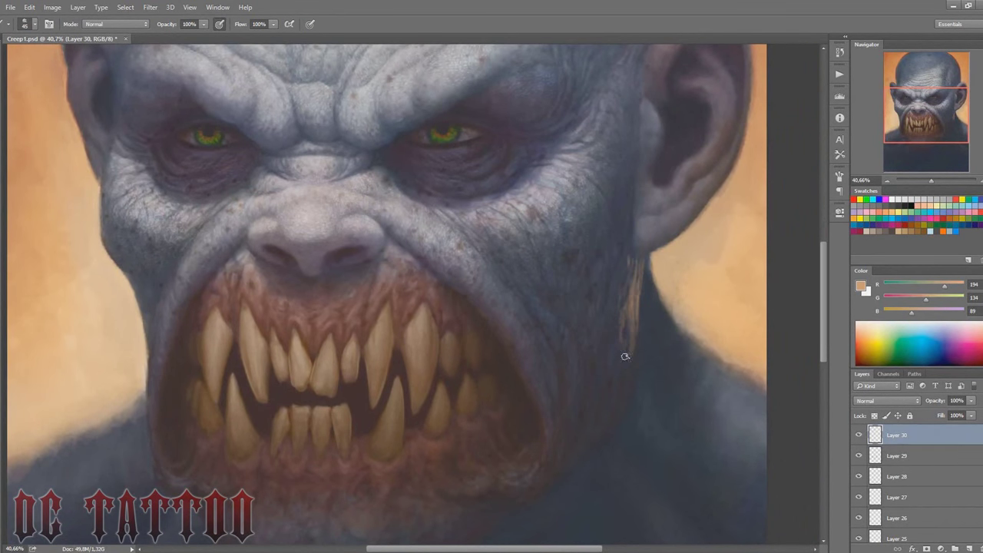
scroll(579, 187, "up", 1)
left_click_drag(568, 167, 592, 257)
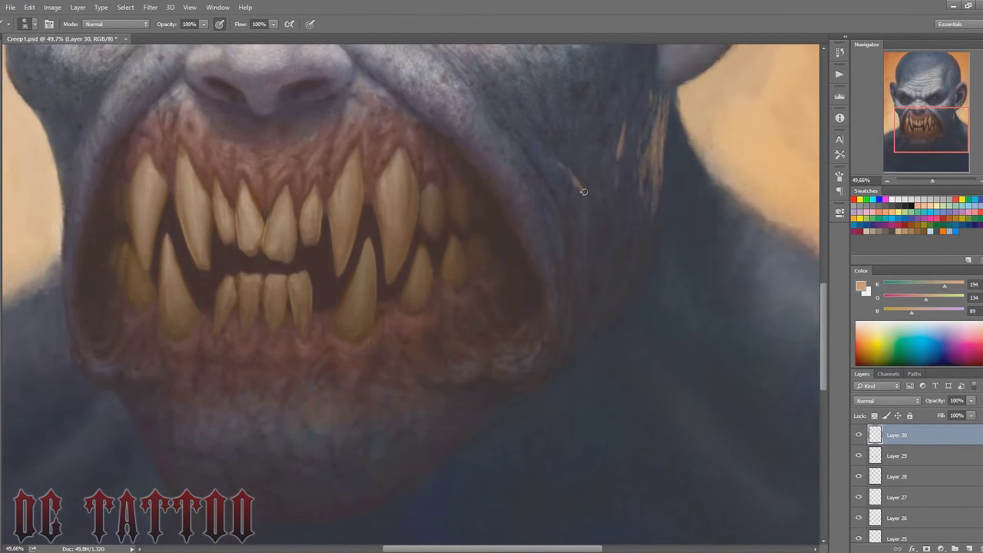
left_click_drag(569, 174, 595, 265)
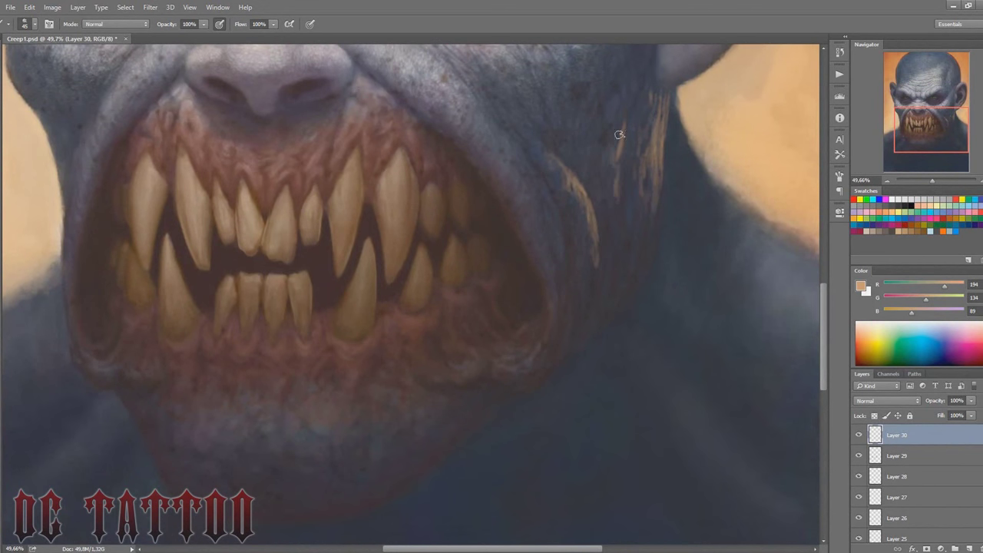
left_click_drag(621, 112, 611, 234)
Layer light orange streaks over the right neck and jaw.
key("[")
key("[")
left_click_drag(655, 154, 649, 250)
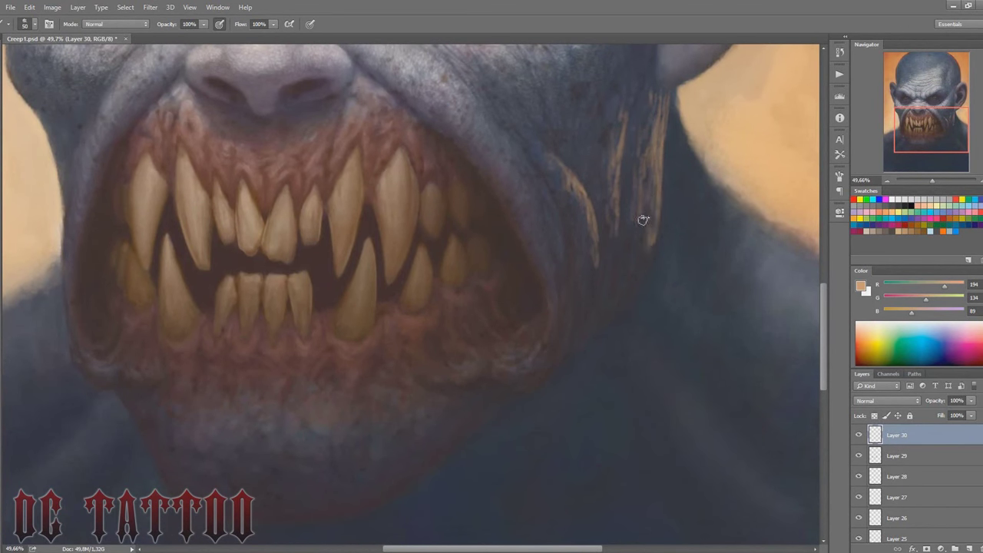
mouse_move(653, 192)
left_mouse_down()
mouse_move(641, 246)
mouse_move(649, 278)
left_mouse_up()
left_click_drag(652, 175, 652, 182)
left_click_drag(656, 146, 655, 188)
key("]")
left_click_drag(645, 89, 642, 265)
left_click_drag(614, 189, 619, 254)
mouse_move(614, 172)
left_mouse_down()
mouse_move(614, 261)
mouse_move(586, 240)
left_mouse_up()
Add light vertical orange streaks along the right jawline.
key("[")
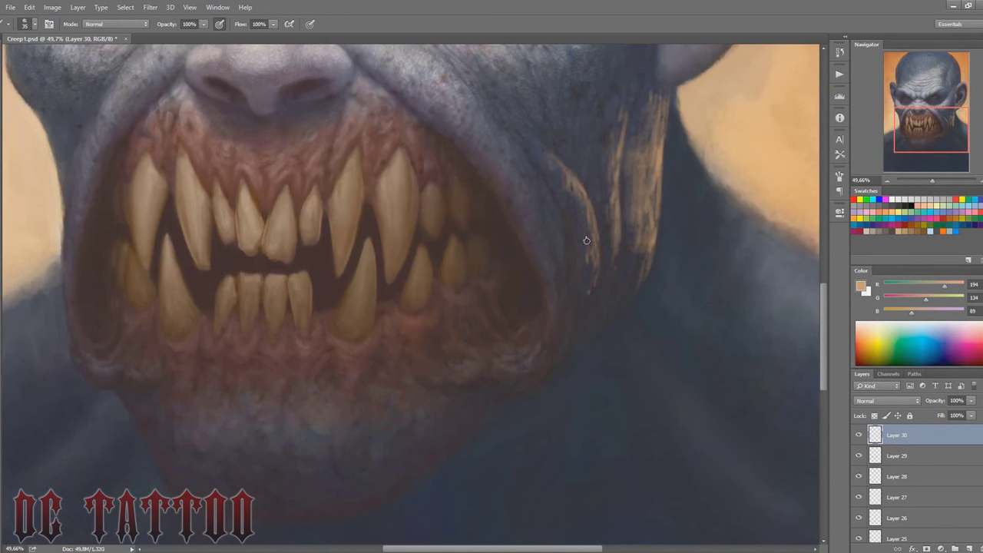
key("]")
left_click_drag(582, 325, 601, 223)
mouse_move(614, 255)
left_mouse_down()
mouse_move(608, 307)
mouse_move(584, 341)
left_mouse_up()
left_click_drag(618, 229, 606, 325)
key("[")
mouse_move(634, 268)
left_mouse_down()
mouse_move(623, 258)
mouse_move(634, 222)
left_mouse_up()
Streak light orange over the jaw fold and begin the rim light on the ear.
left_click_drag(545, 222, 568, 277)
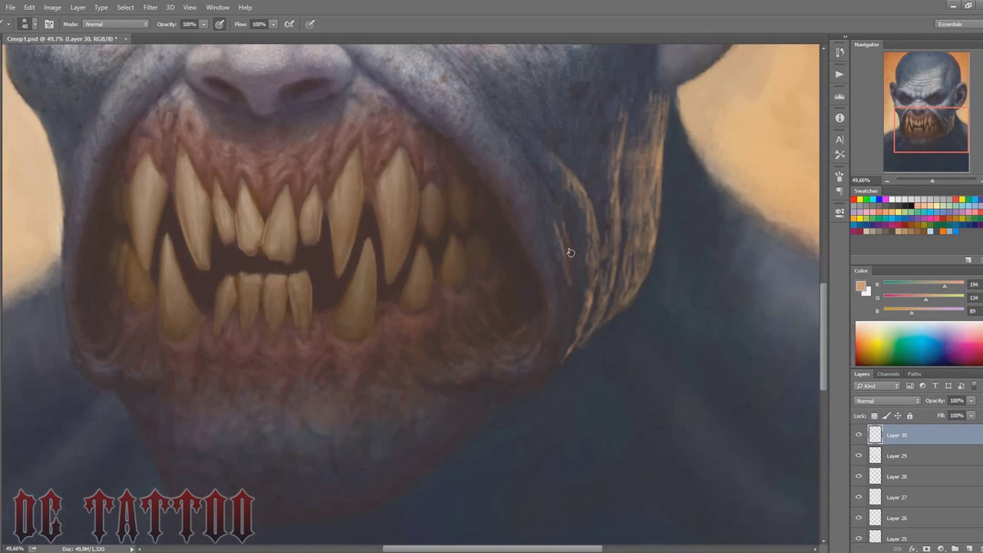
left_click_drag(538, 175, 557, 219)
left_click_drag(524, 158, 561, 230)
mouse_move(576, 315)
left_mouse_down()
mouse_move(564, 219)
mouse_move(586, 142)
left_mouse_up()
key("]")
mouse_move(582, 269)
left_mouse_down()
mouse_move(594, 241)
mouse_move(590, 264)
left_mouse_up()
key("]")
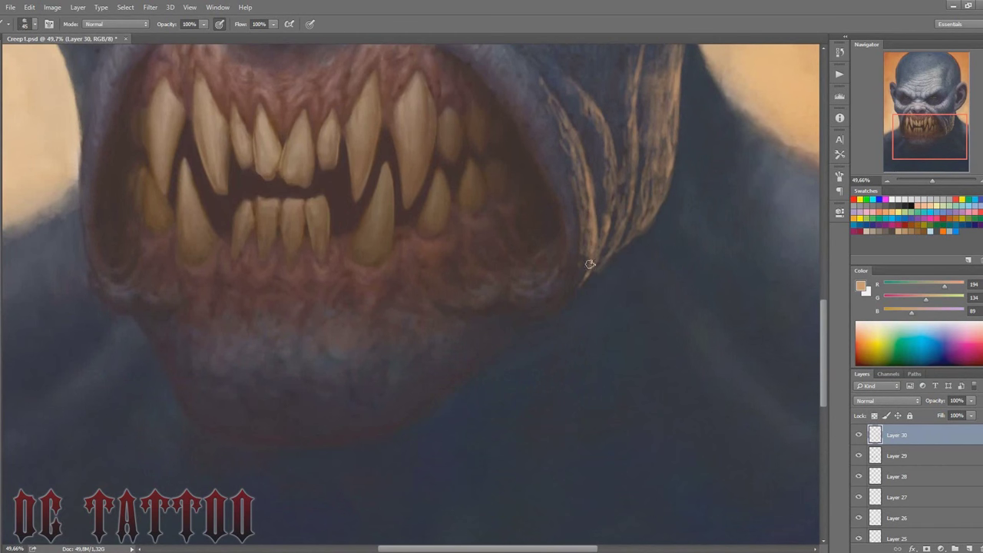
left_click_drag(933, 134, 932, 112)
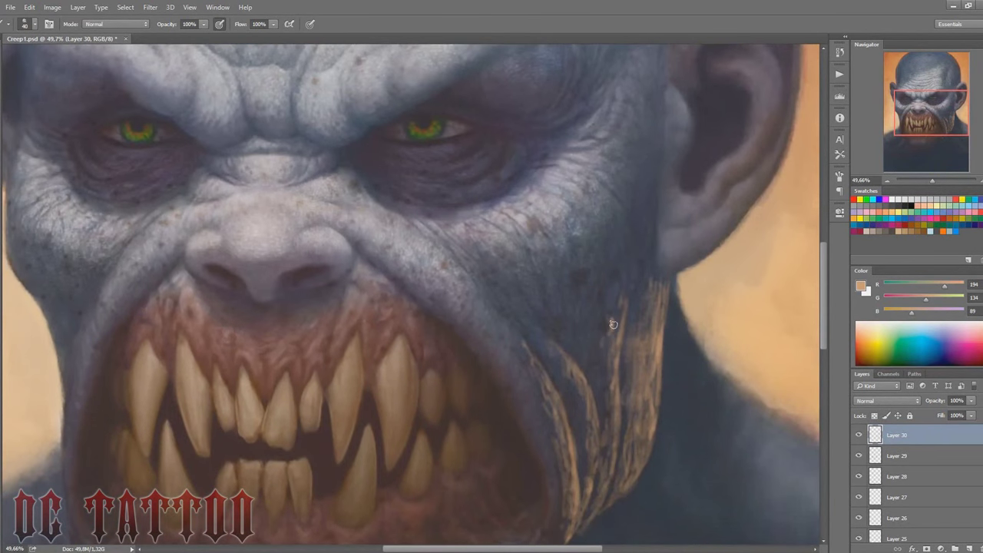
left_click_drag(613, 324, 641, 306)
key("[")
scroll(694, 262, "up", 5)
mouse_move(703, 403)
left_mouse_down()
mouse_move(784, 218)
mouse_move(768, 311)
left_mouse_up()
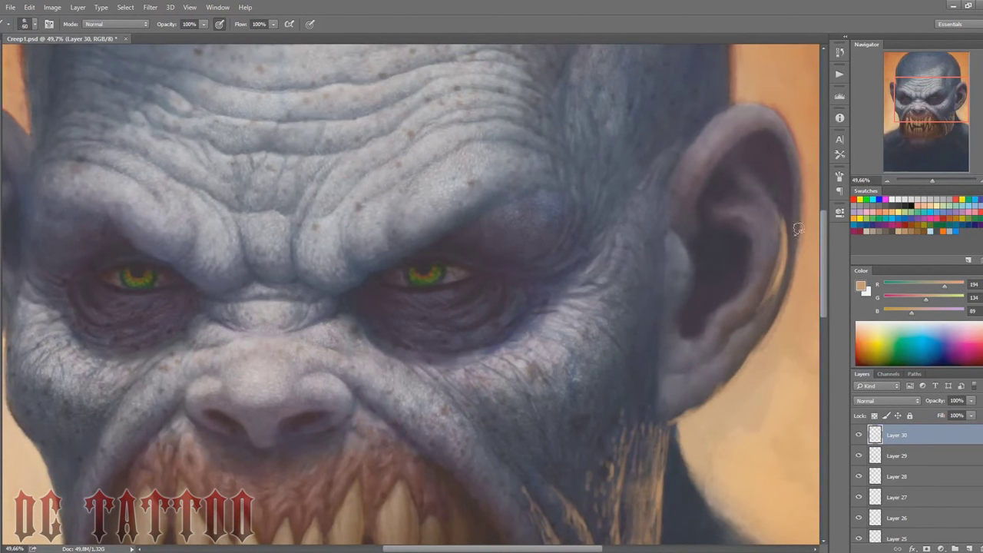
Brighten the upper ear rim and the head edge beside the ear.
key("[")
key("]")
key("]")
key("]")
left_click_drag(703, 187, 777, 123)
key("bracketleft")
key("bracketleft")
key("bracketleft")
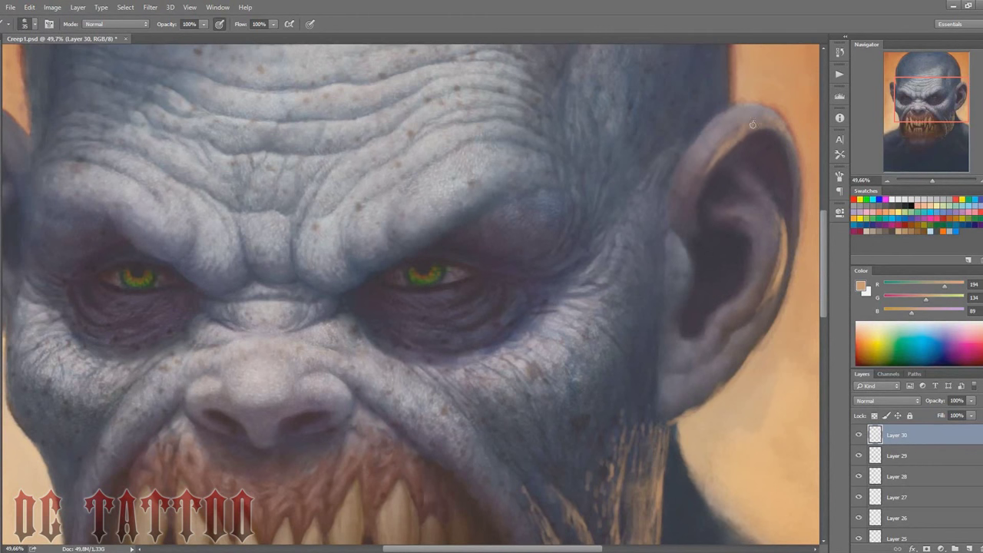
scroll(716, 217, "up", 3)
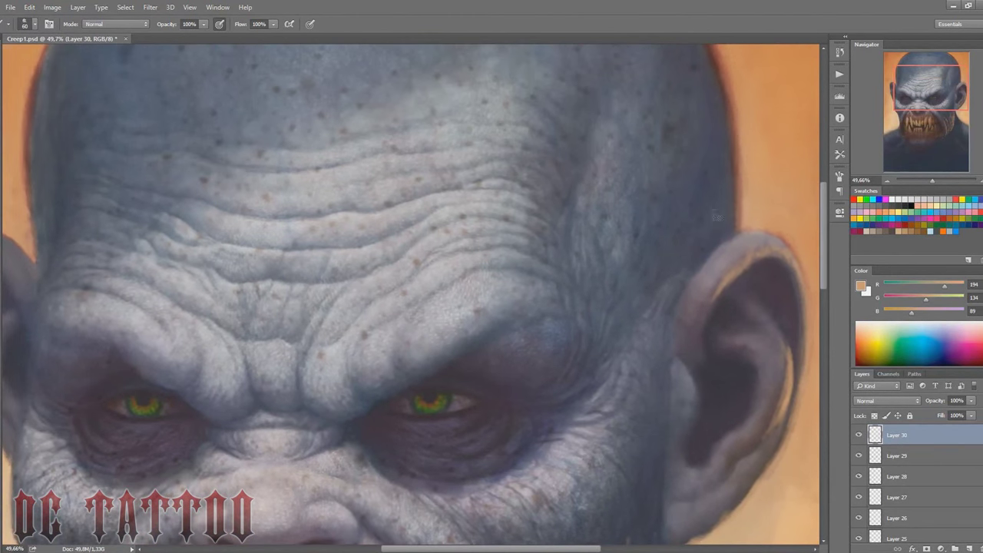
left_click_drag(718, 230, 722, 172)
key("bracketright")
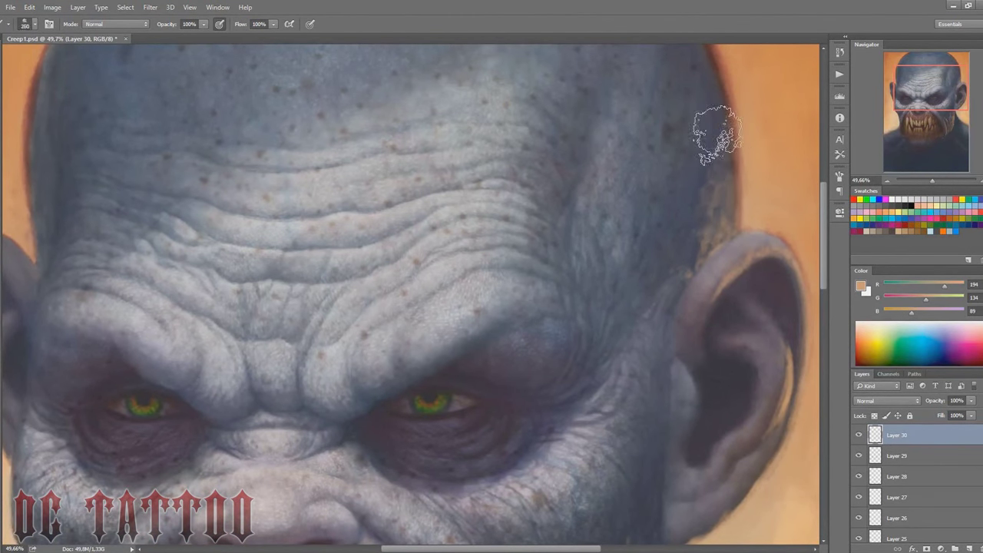
left_click_drag(683, 242, 676, 230)
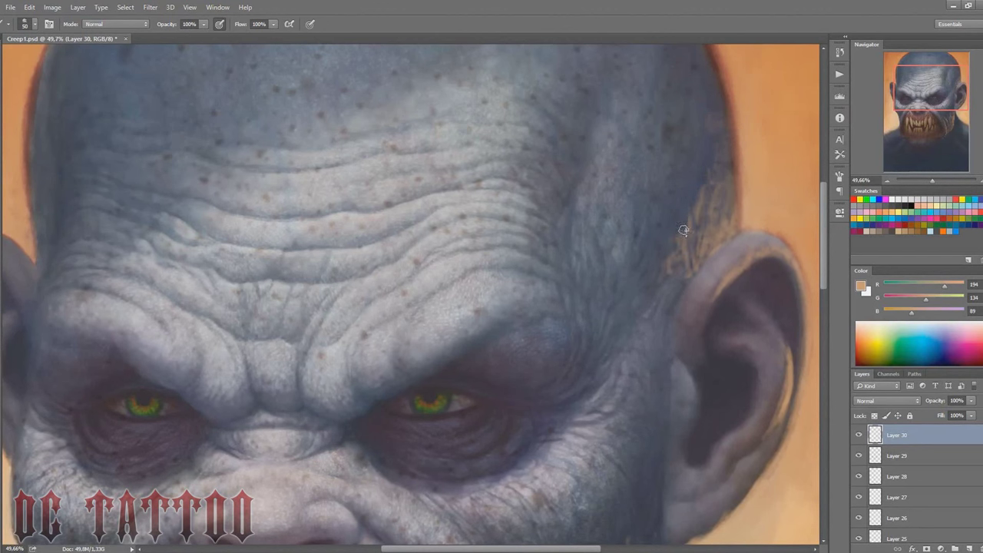
Paint hair-like orange highlights up the right edge of the head.
key("bracketright")
left_click_drag(948, 85, 949, 70)
key("bracketleft")
key("bracketleft")
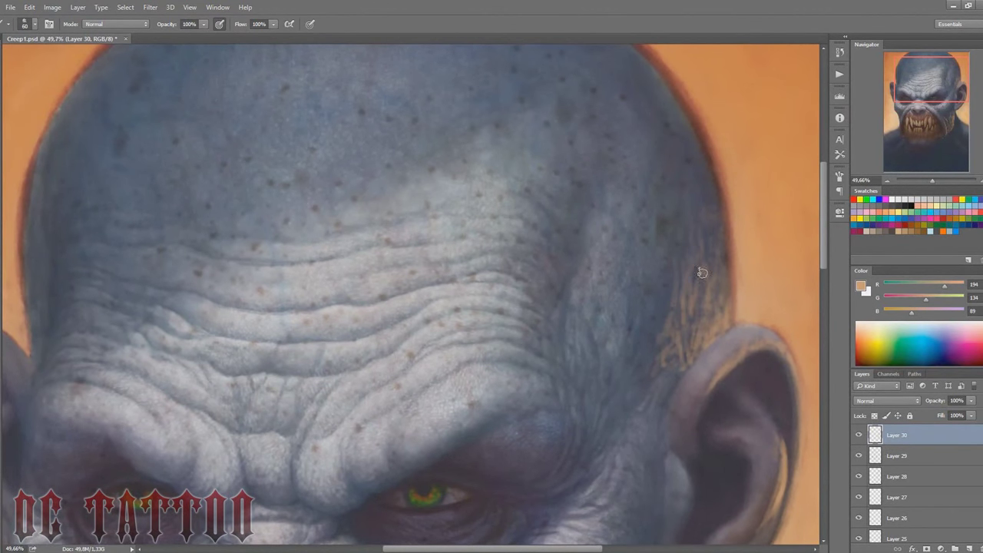
left_click_drag(713, 159, 731, 307)
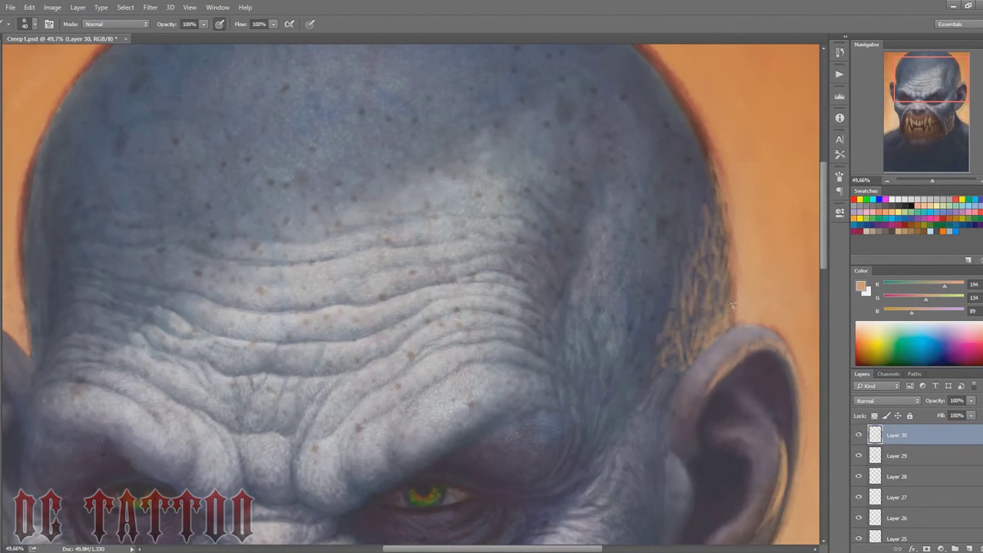
left_click_drag(724, 269, 706, 168)
key("bracketleft")
mouse_move(688, 323)
left_mouse_down()
mouse_move(697, 218)
mouse_move(689, 129)
left_mouse_up()
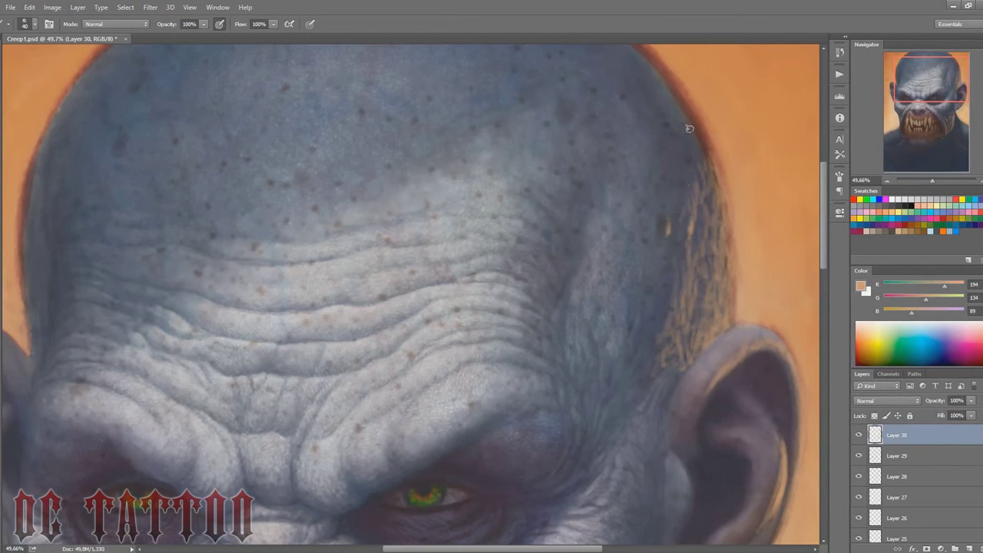
mouse_move(687, 165)
left_mouse_down()
mouse_move(684, 104)
mouse_move(702, 171)
left_mouse_up()
Run an orange highlight up the forehead ridge.
key("bracketright")
scroll(551, 203, "down", 2)
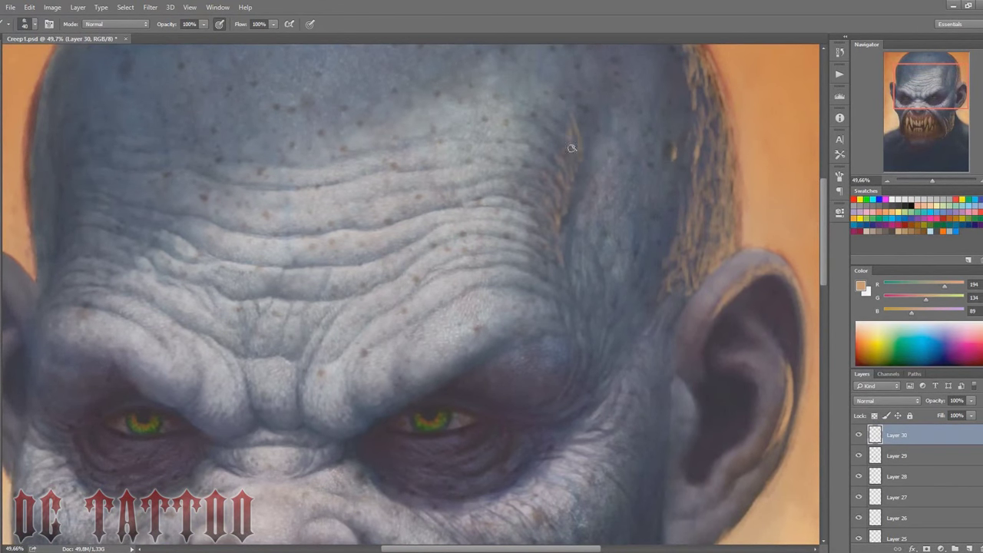
left_click_drag(572, 180, 587, 89)
key("bracketright")
key("bracketright")
key("bracketright")
scroll(589, 183, "up", 3)
key("bracketleft")
key("bracketleft")
key("bracketleft")
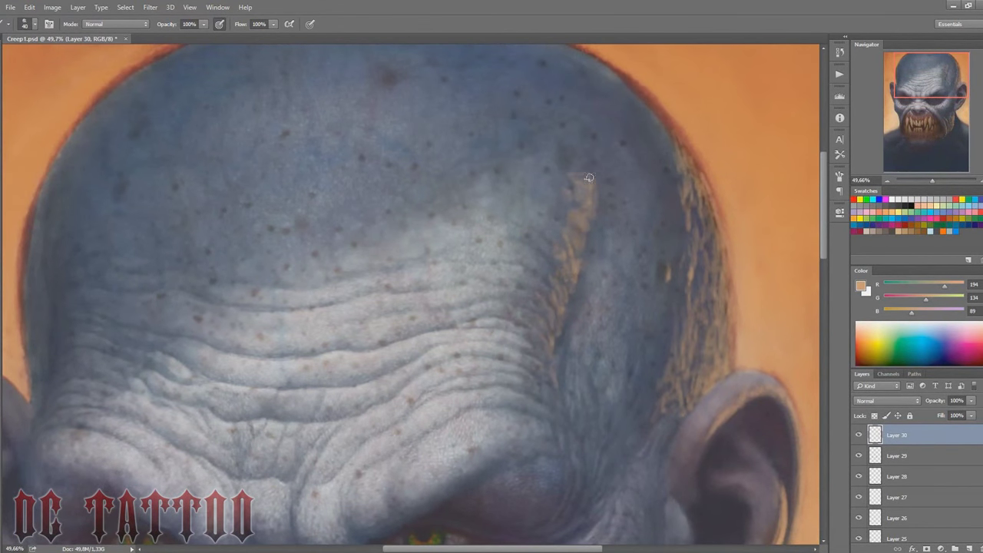
mouse_move(587, 192)
left_mouse_down()
mouse_move(604, 141)
mouse_move(635, 117)
left_mouse_up()
Repaint the right head edge with a large textured tip, covering excess orange in blue-grey.
key("bracketleft")
key("bracketright")
key("bracketright")
key("bracketright")
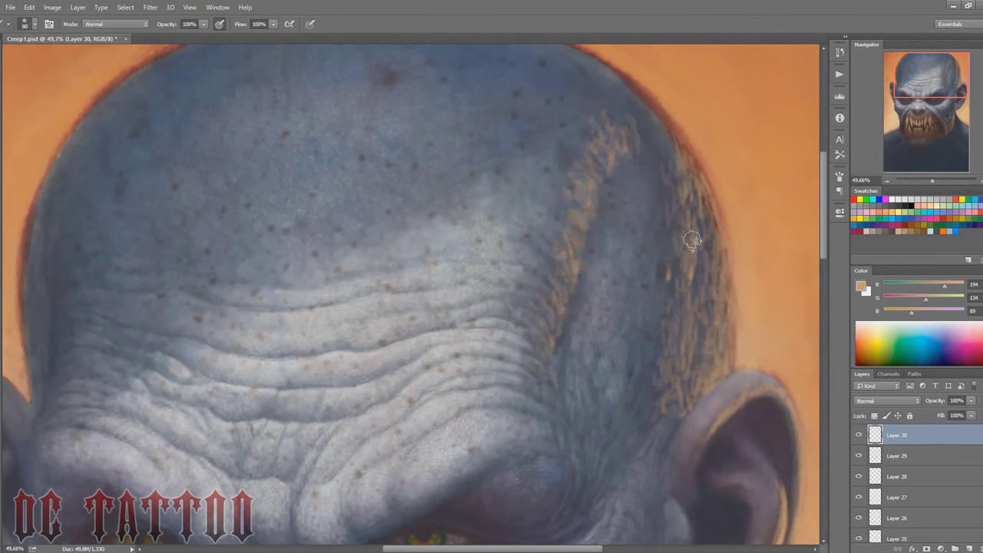
mouse_move(707, 358)
left_mouse_down()
mouse_move(666, 213)
mouse_move(658, 345)
left_mouse_up()
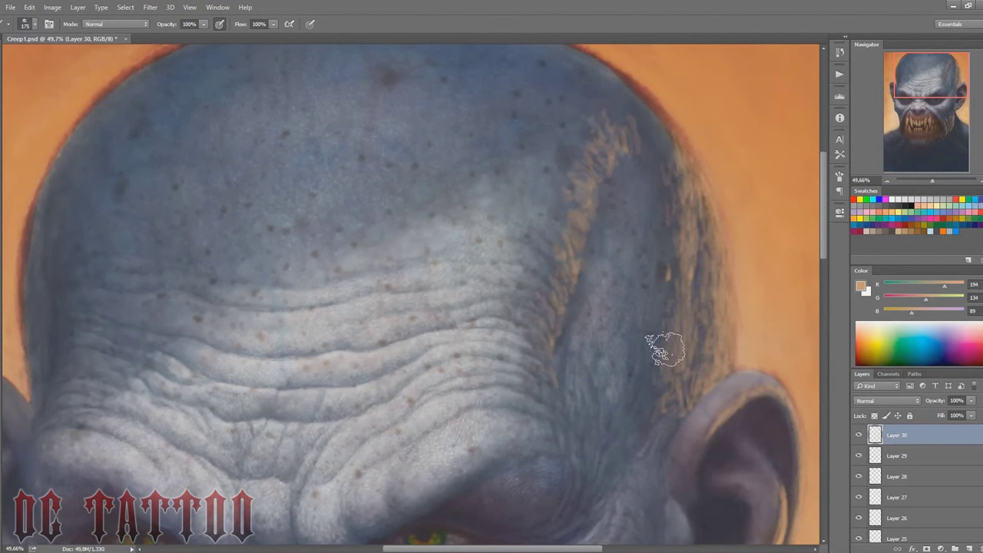
key("bracketleft")
key("bracketleft")
key("bracketleft")
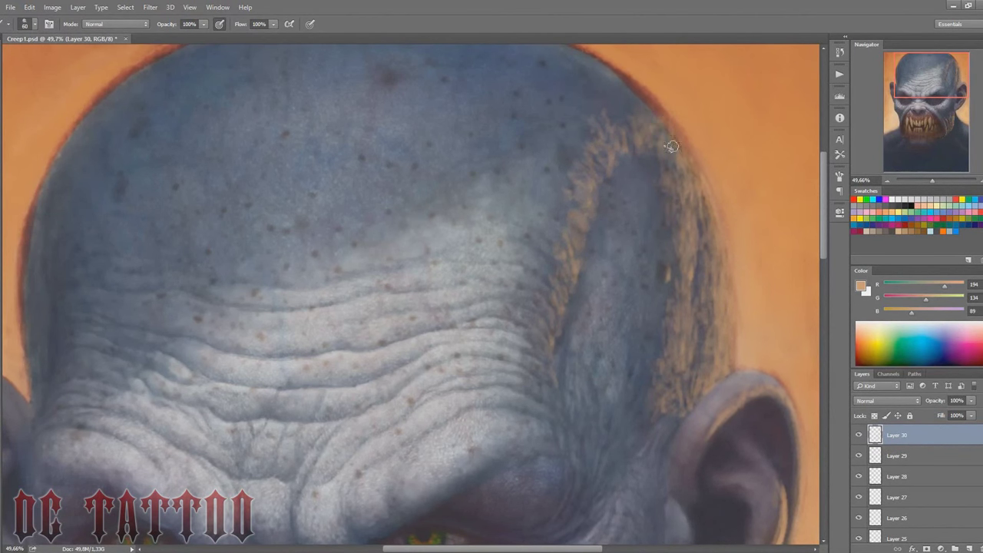
left_click_drag(642, 131, 618, 81)
key("bracketleft")
key("bracketleft")
key("bracketleft")
left_click_drag(950, 65, 950, 58)
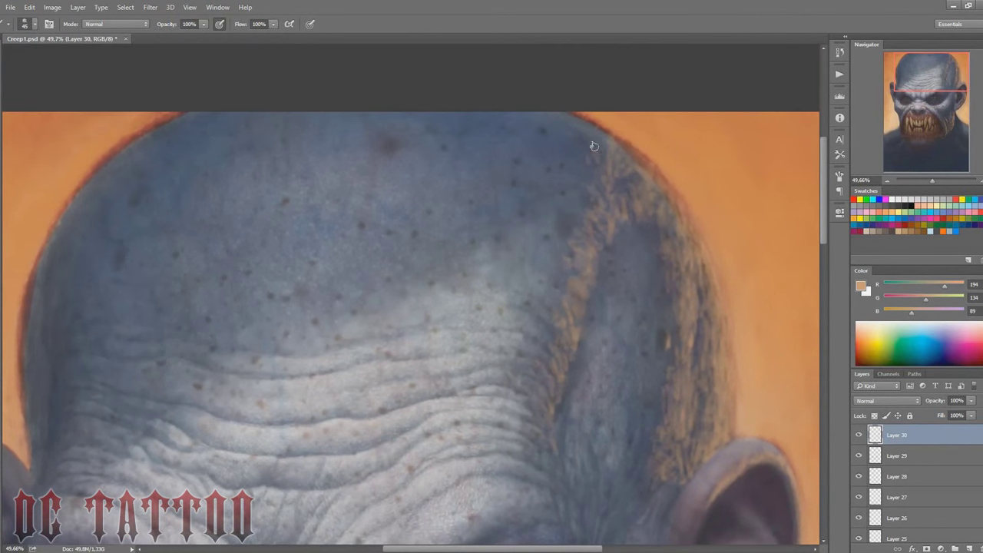
key("bracketleft")
key("bracketleft")
key("bracketleft")
key("bracketleft")
Add orange strokes along the upper-right head edge.
mouse_move(653, 172)
left_mouse_down()
mouse_move(584, 131)
mouse_move(588, 199)
left_mouse_up()
left_click_drag(591, 138, 663, 223)
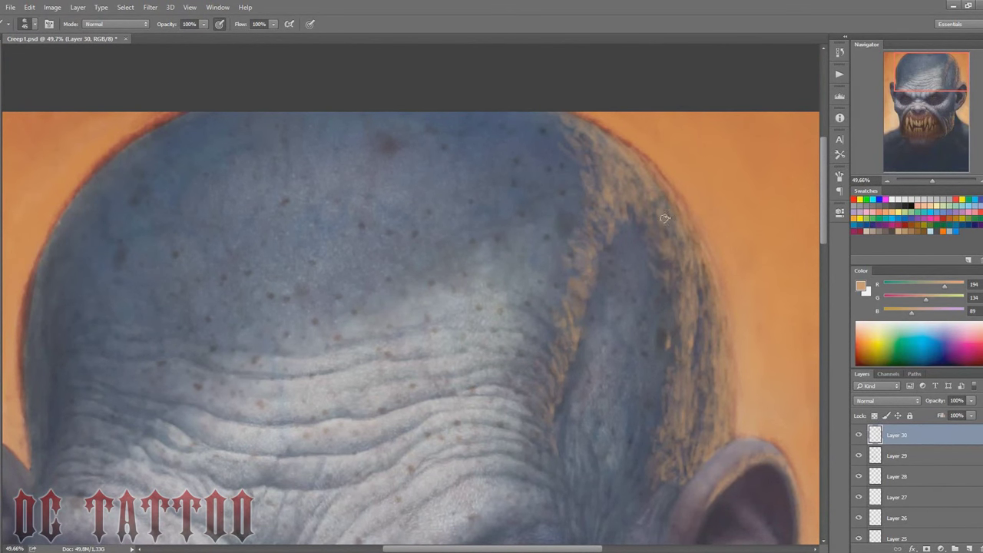
left_click_drag(660, 169, 583, 119)
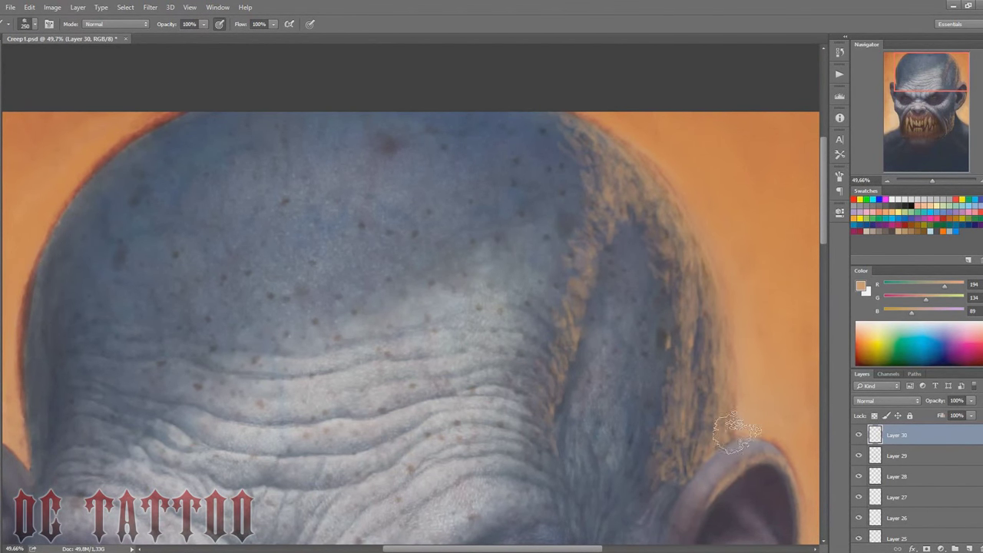
key("bracketright")
key("bracketright")
key("bracketright")
key("bracketleft")
key("bracketleft")
key("bracketleft")
scroll(688, 242, "down", 3)
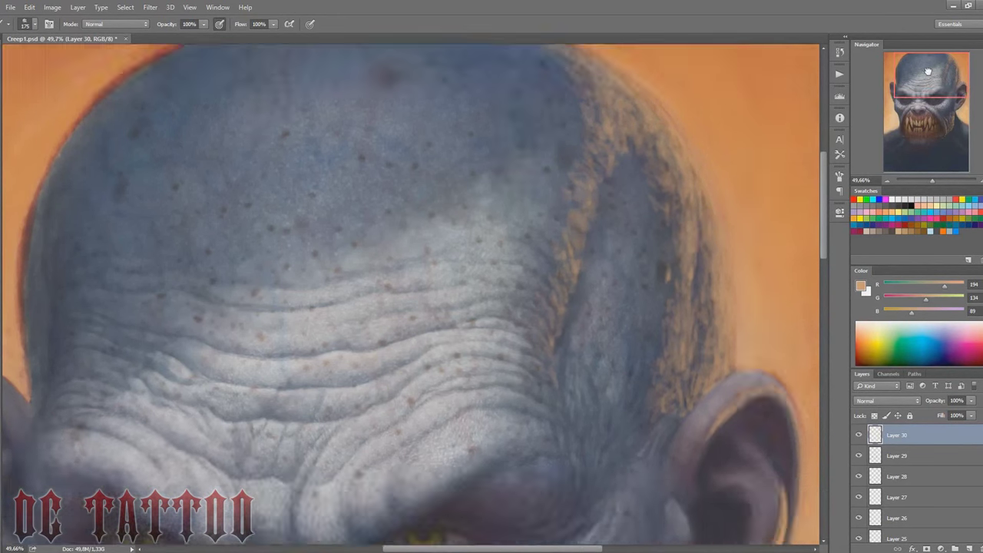
scroll(715, 292, "down", 3)
scroll(738, 330, "down", 2)
With a fine brush, paint a light stroke along the ear edge.
key("bracketleft")
key("bracketleft")
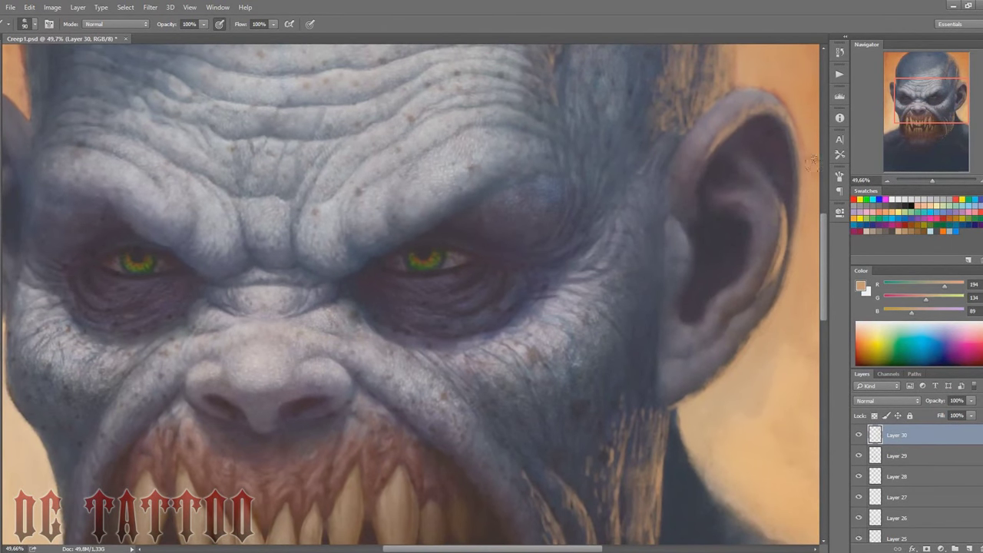
scroll(768, 230, "up", 3)
scroll(791, 144, "down", 2)
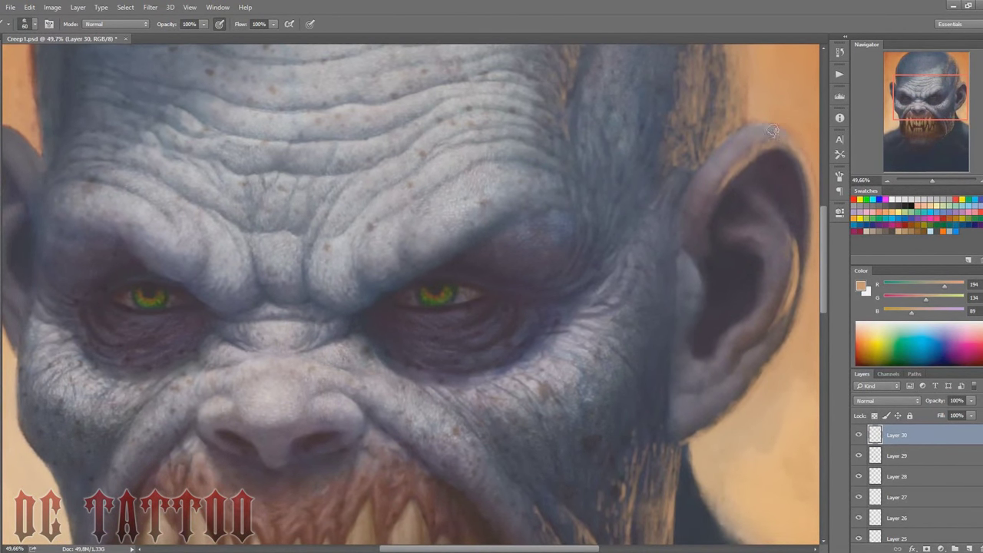
key("bracketleft")
key("bracketleft")
key("bracketleft")
scroll(461, 308, "left", 3)
scroll(460, 307, "left", 5)
left_click_drag(171, 350, 189, 201)
Paint light orange rim-light strokes up the forehead and skull edge.
key("bracketright")
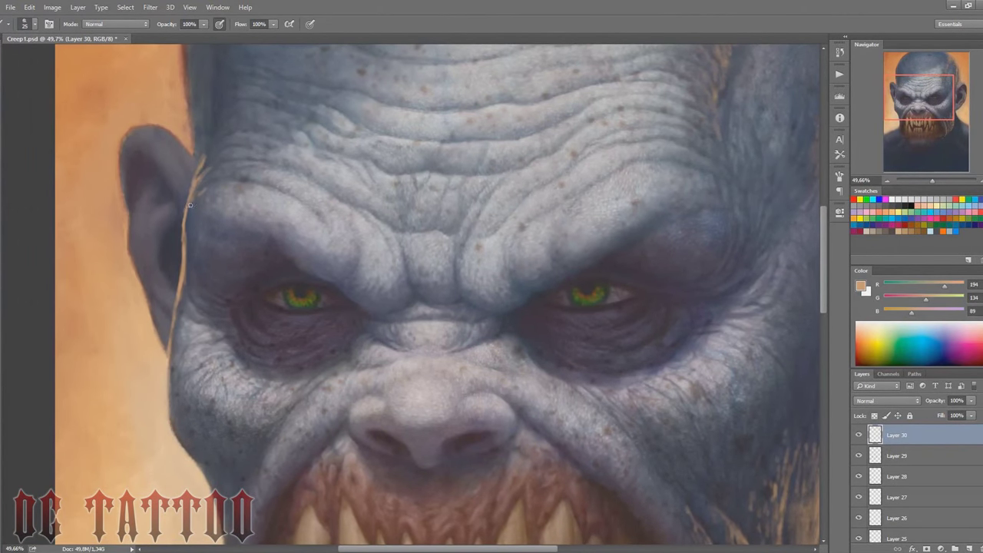
scroll(702, 128, "up", 5)
scroll(160, 328, "right", 2)
left_click_drag(166, 300, 162, 96)
key("bracketright")
key("bracketleft")
left_click_drag(165, 170, 174, 73)
left_click_drag(166, 192, 190, 55)
Add thinner rim strokes along the left skull and forehead edge.
key("bracketright")
mouse_move(146, 334)
left_mouse_down()
mouse_move(156, 289)
mouse_move(141, 208)
left_mouse_up()
key("bracketleft")
key("bracketleft")
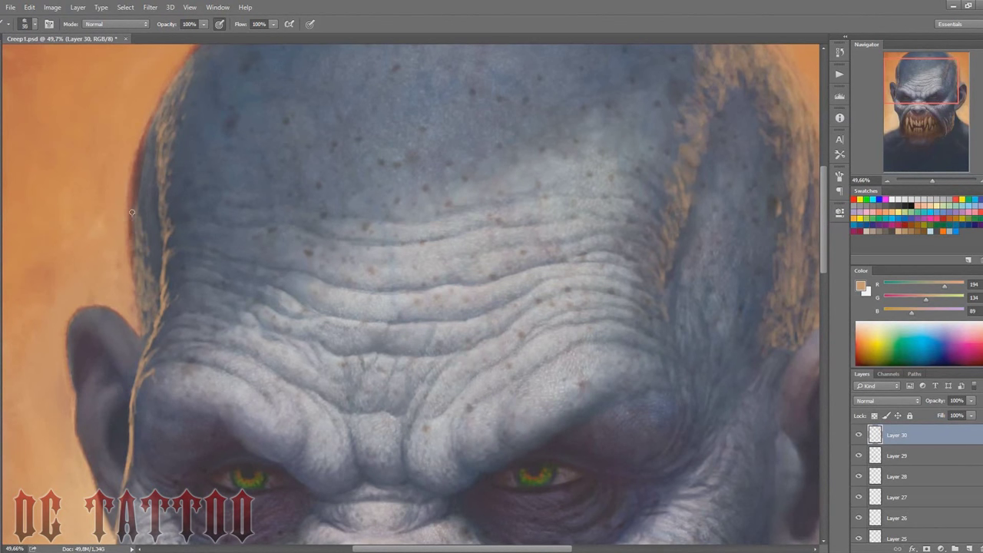
left_click_drag(138, 269, 151, 125)
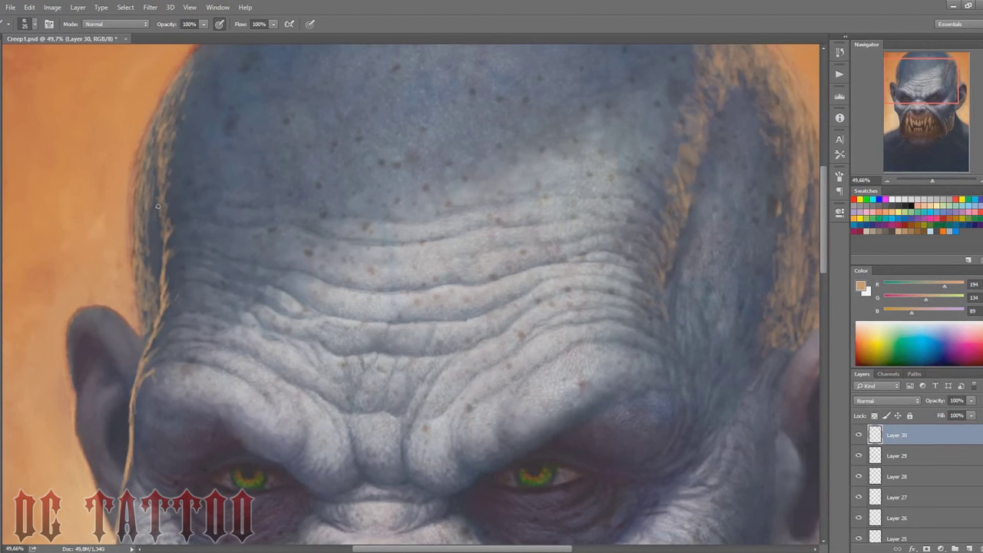
left_click_drag(157, 206, 151, 142)
left_click_drag(152, 185, 164, 96)
key("bracketright")
key("bracketright")
key("bracketright")
left_click_drag(135, 299, 159, 176)
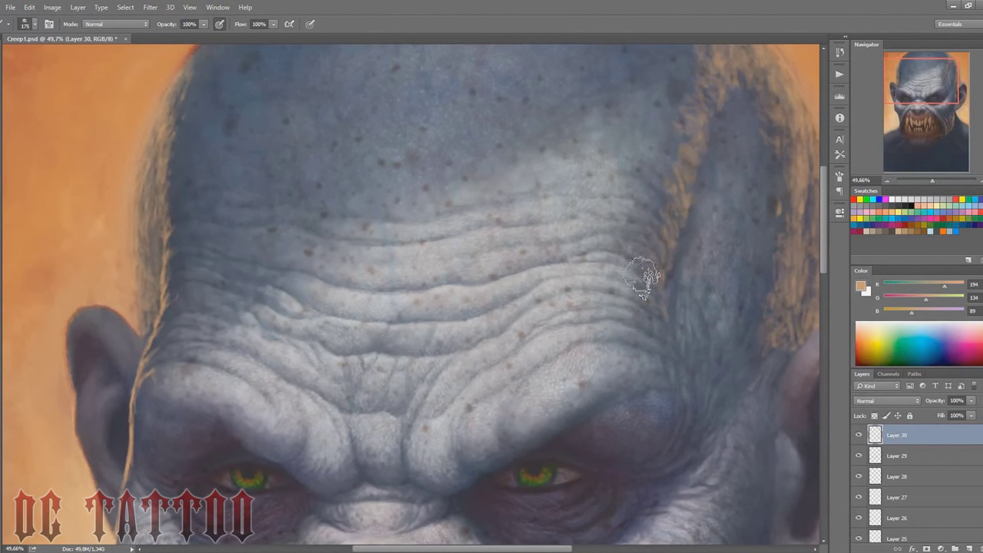
scroll(643, 278, "down", 5)
key("bracketleft")
key("bracketleft")
key("bracketleft")
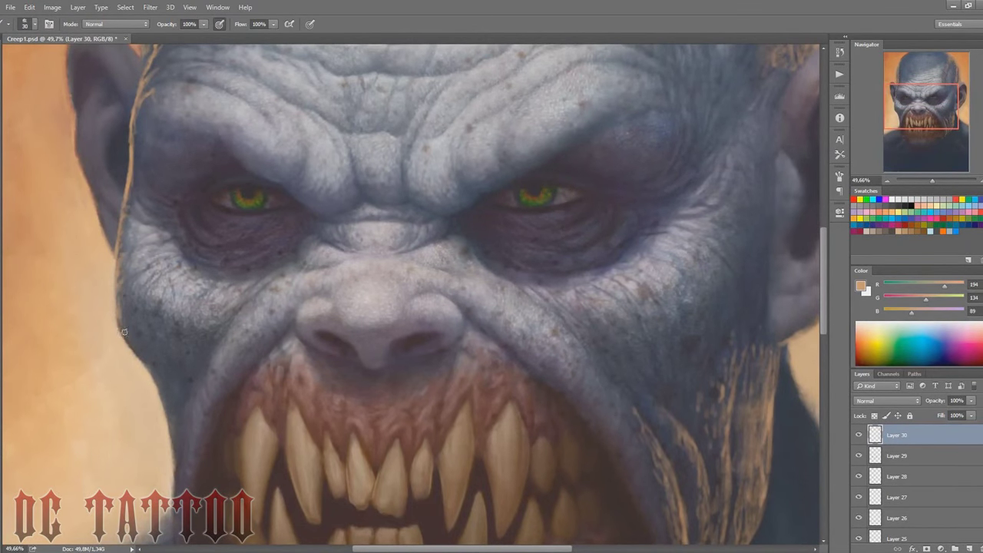
Paint rim light along the left cheek and jaw edge.
left_click_drag(124, 330, 124, 284)
mouse_move(178, 448)
left_mouse_down()
mouse_move(184, 403)
mouse_move(183, 418)
left_mouse_up()
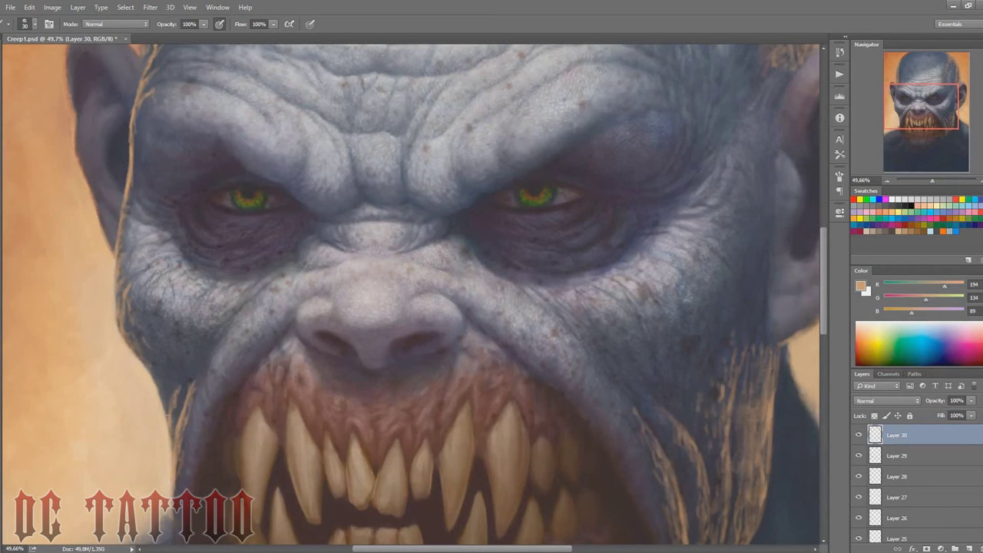
key("bracketright")
left_click_drag(166, 411, 115, 278)
key("bracketright")
key("bracketright")
left_click_drag(165, 407, 135, 315)
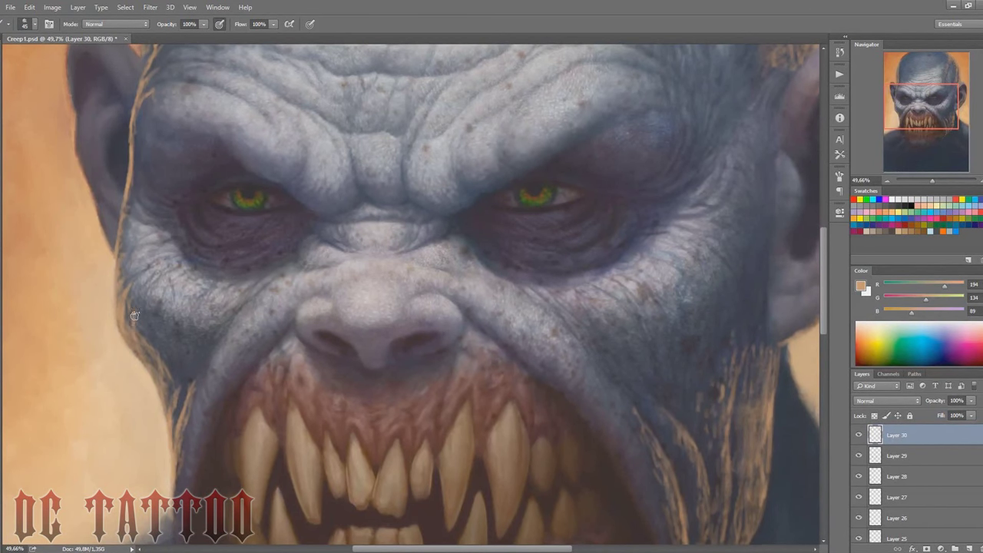
Paint warm rim light along the top edge of the skull.
left_click_drag(914, 98, 914, 65)
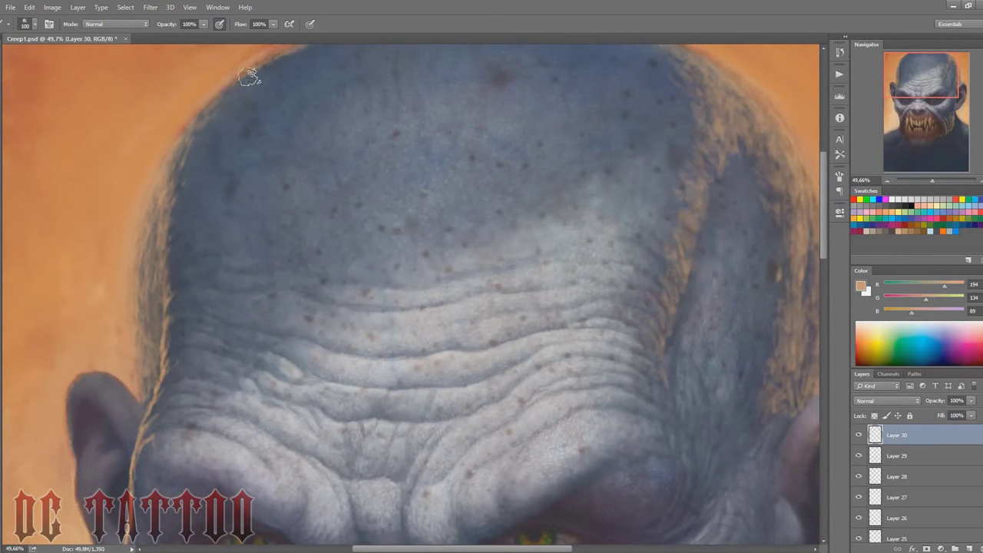
key("bracketleft")
key("bracketleft")
scroll(180, 134, "up", 3)
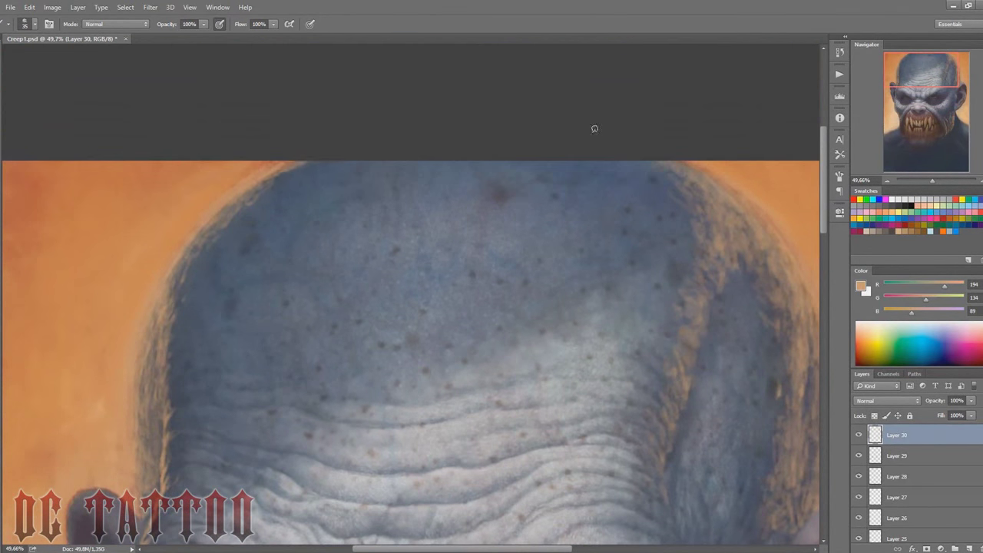
key("bracketright")
key("bracketright")
key("bracketright")
key("bracketleft")
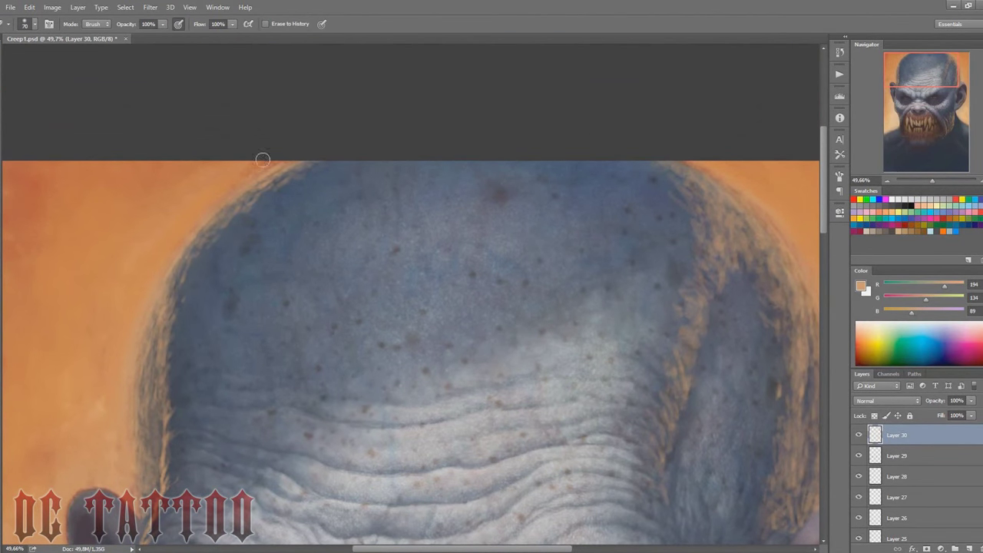
key("bracketleft")
key("bracketleft")
scroll(660, 247, "down", 3)
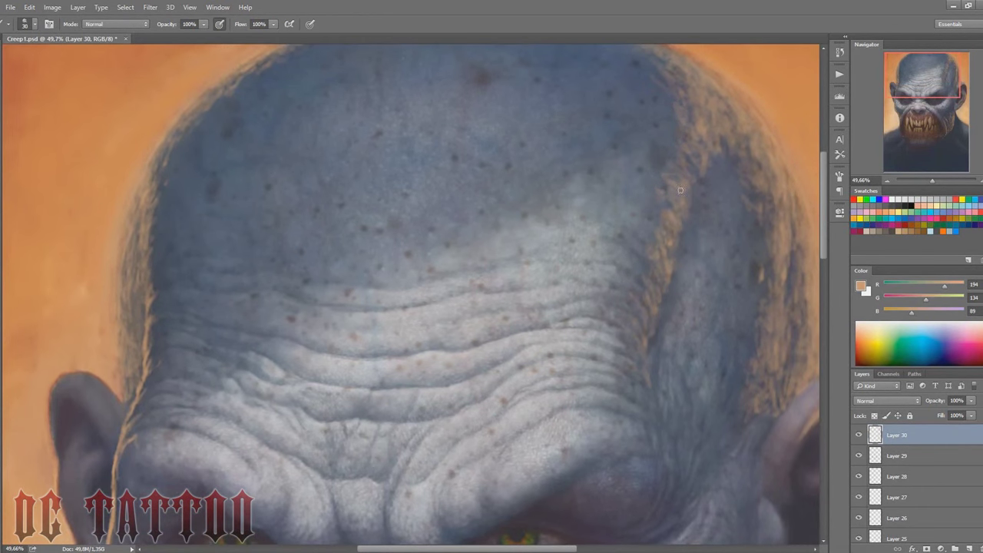
left_click_drag(680, 190, 695, 106)
Extend the rim light along the left, right and lower jaw edges.
scroll(670, 183, "down", 1)
scroll(670, 183, "right", 2)
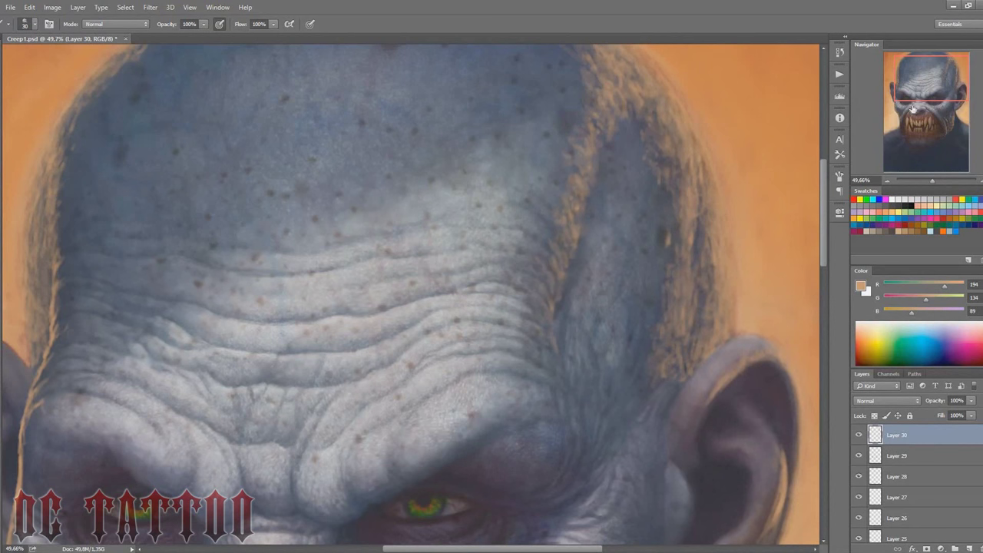
left_click_drag(937, 83, 927, 136)
left_click_drag(176, 238, 175, 347)
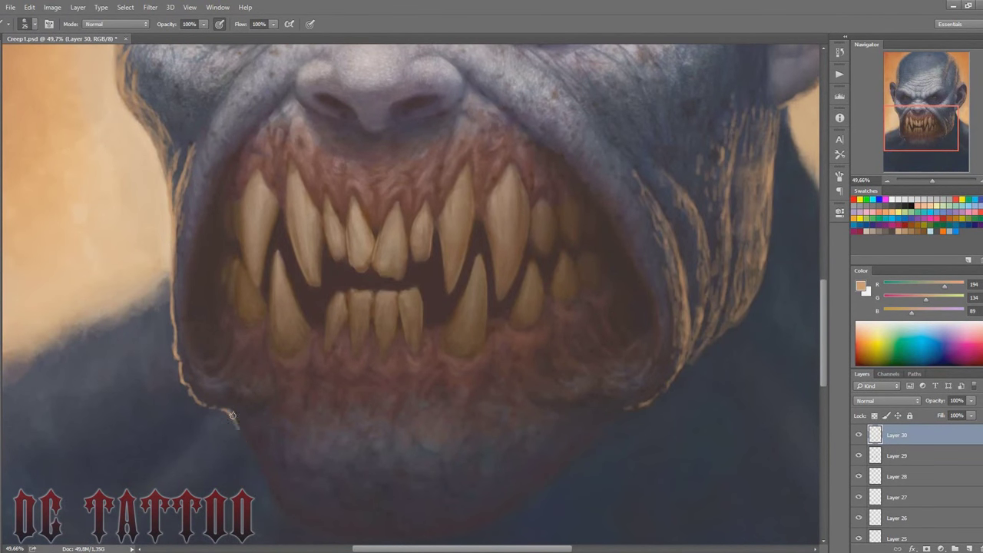
left_click_drag(232, 415, 276, 503)
left_click_drag(620, 407, 586, 277)
left_click_drag(566, 292, 584, 278)
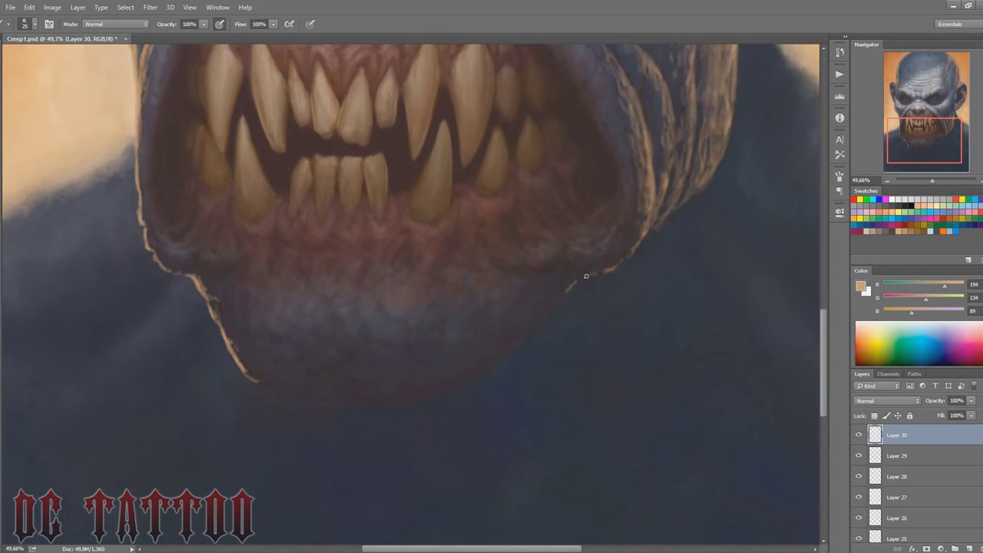
left_click_drag(540, 321, 508, 350)
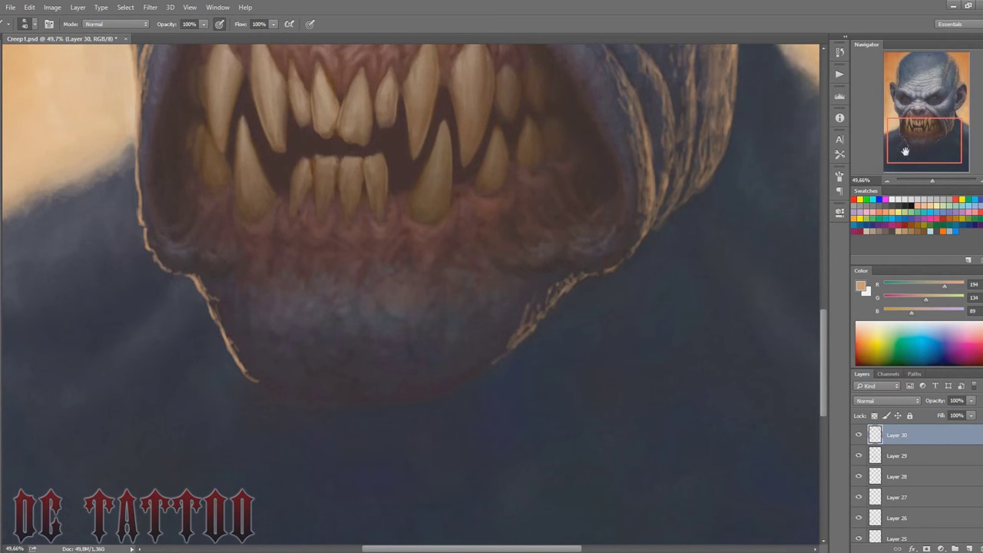
key("bracketleft")
mouse_move(283, 398)
left_mouse_down()
mouse_move(390, 407)
mouse_move(510, 349)
mouse_move(524, 317)
mouse_move(578, 278)
left_mouse_up()
key("ctrl+minus")
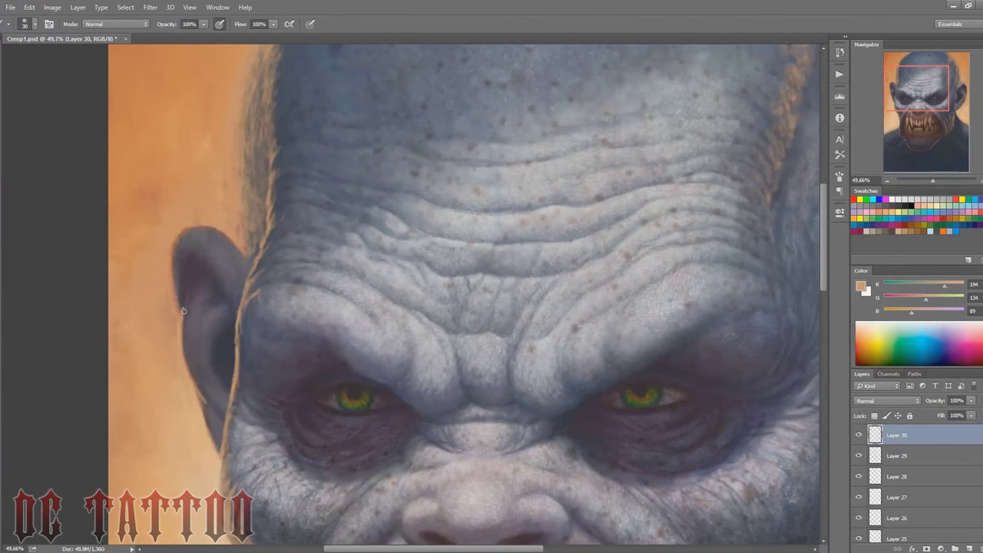
Outline the ear's outer and inner rim with warm light.
mouse_move(184, 310)
left_mouse_down()
mouse_move(177, 242)
mouse_move(215, 258)
mouse_move(234, 311)
mouse_move(178, 256)
mouse_move(201, 244)
mouse_move(204, 263)
left_mouse_up()
key("bracketright")
key("bracketright")
key("bracketright")
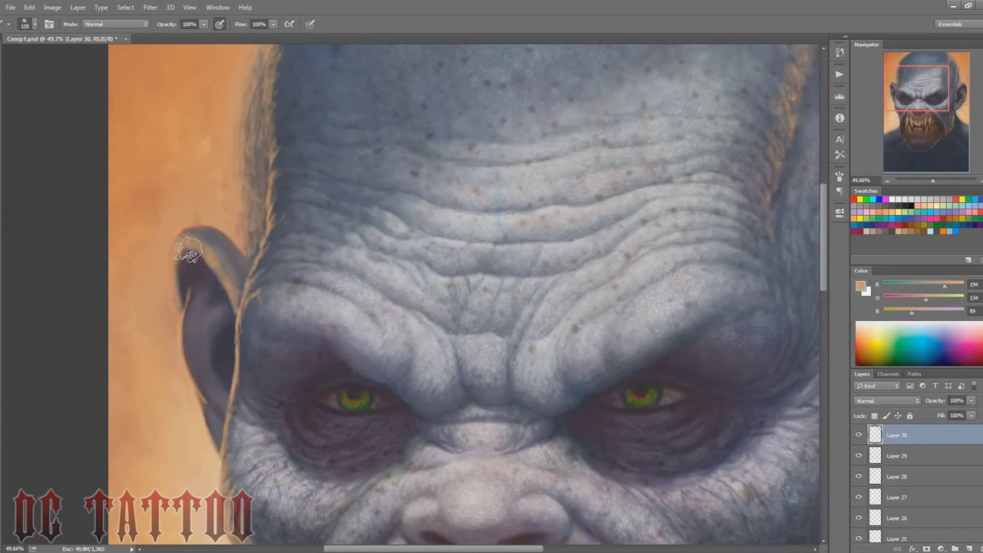
left_click_drag(234, 309, 184, 304)
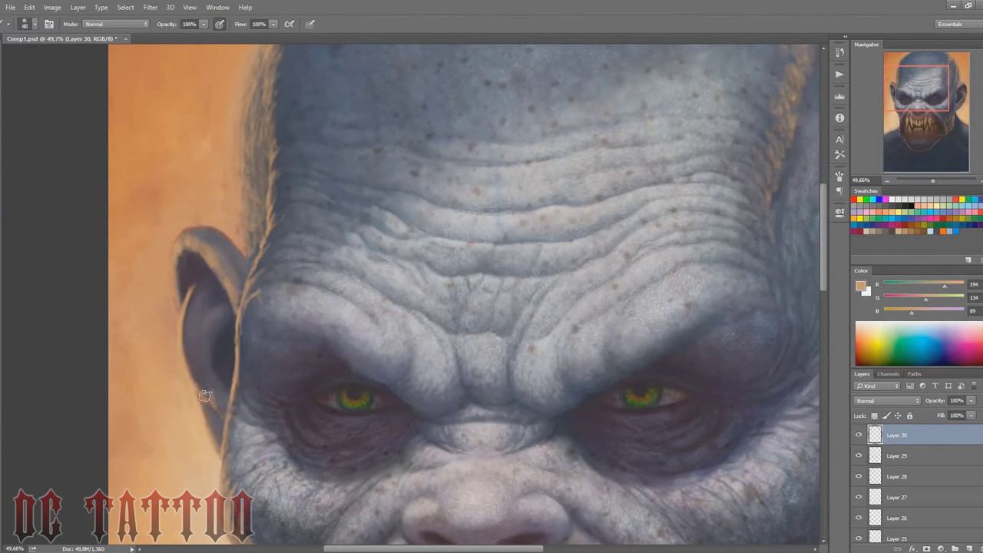
left_click_drag(207, 273, 100, 186)
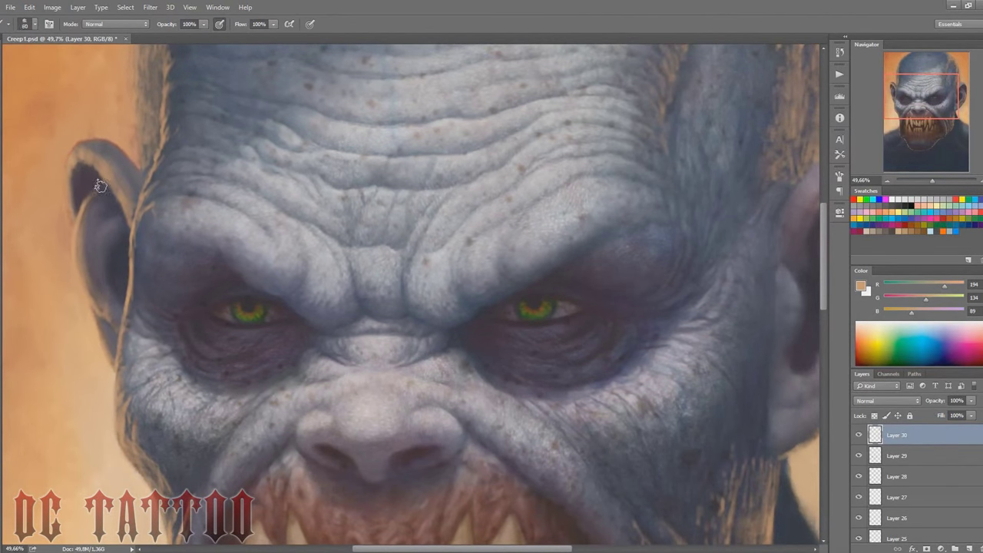
key("e")
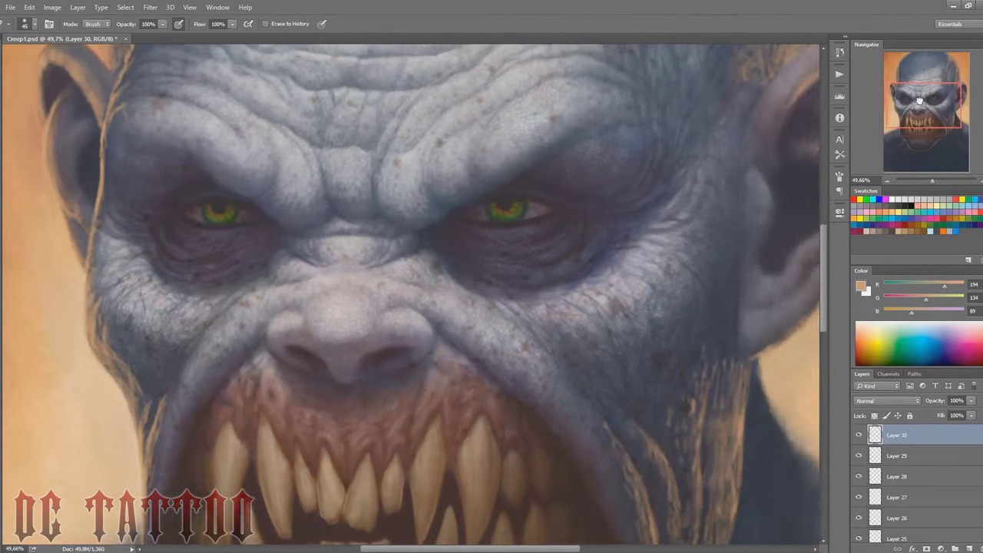
left_click_drag(931, 169, 933, 184)
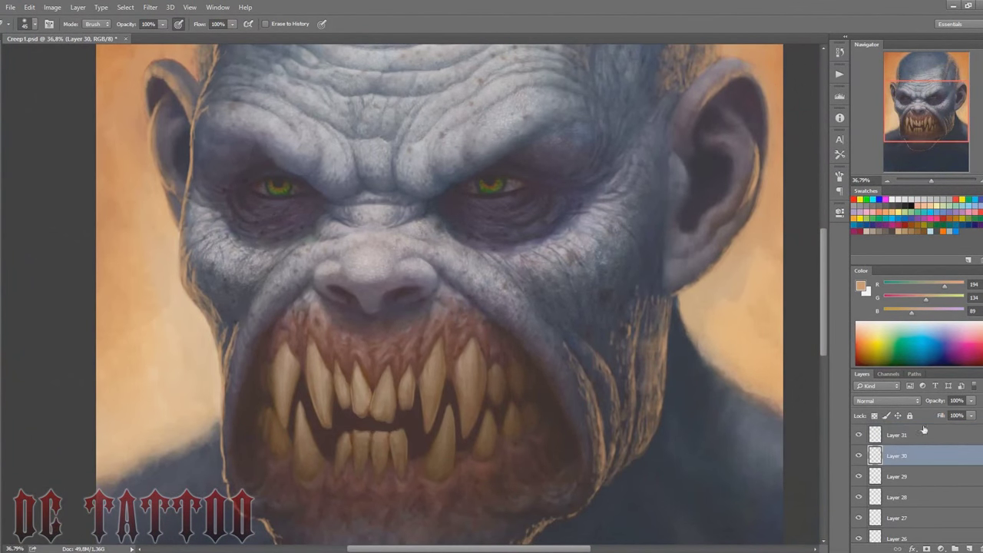
On a new Layer 31, paint thin light hair-like strands along the neck edge.
key("ctrl+shift+alt+n")
key("b")
key("bracketright")
key("bracketright")
mouse_move(672, 304)
left_mouse_down()
mouse_move(669, 351)
mouse_move(681, 368)
mouse_move(713, 381)
left_mouse_up()
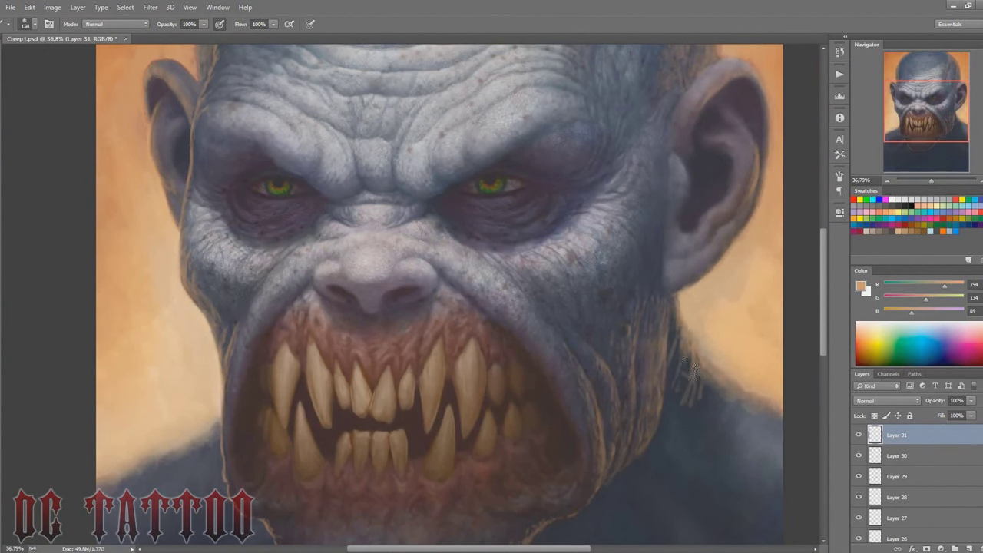
left_click_drag(675, 286, 676, 351)
key("bracketleft")
key("bracketleft")
key("bracketleft")
mouse_move(675, 317)
left_mouse_down()
mouse_move(649, 163)
mouse_move(661, 238)
mouse_move(625, 285)
mouse_move(634, 323)
mouse_move(672, 364)
left_mouse_up()
key("bracketleft")
key("e")
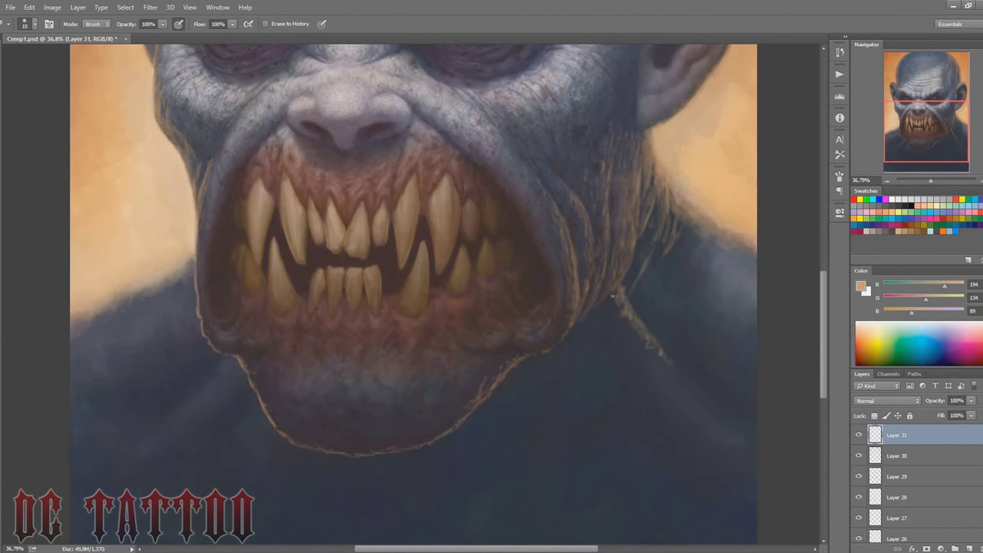
key("b")
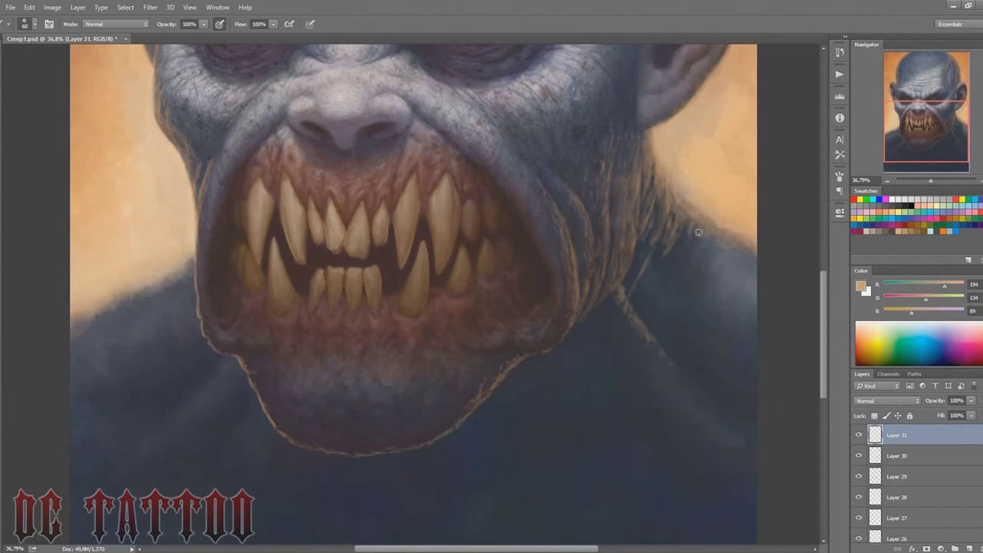
Brighten the thin hair strands on the neck with a smaller brush.
key("bracketleft")
key("bracketleft")
key("bracketleft")
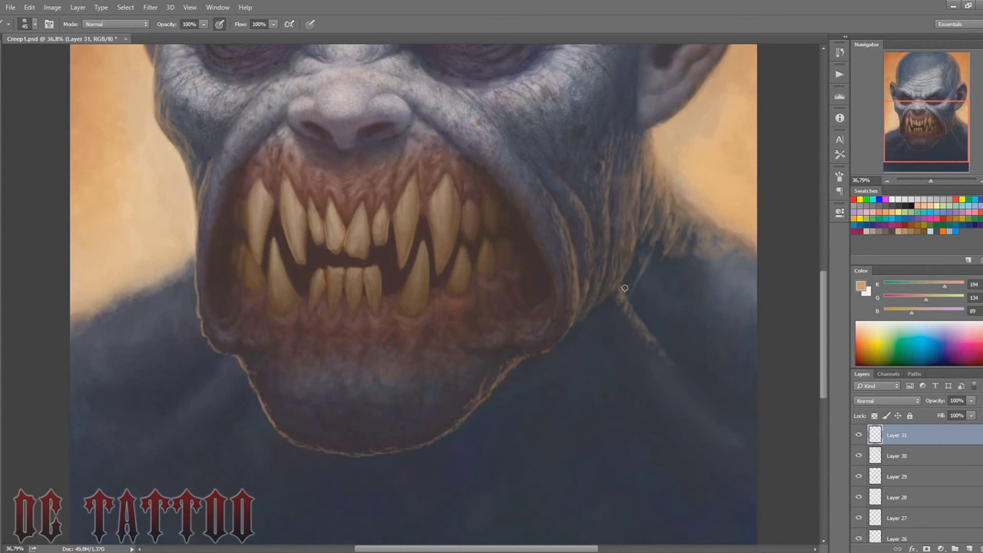
left_click_drag(630, 284, 653, 245)
mouse_move(630, 294)
left_mouse_down()
mouse_move(683, 231)
mouse_move(656, 277)
left_mouse_up()
key("e")
key("bracketleft")
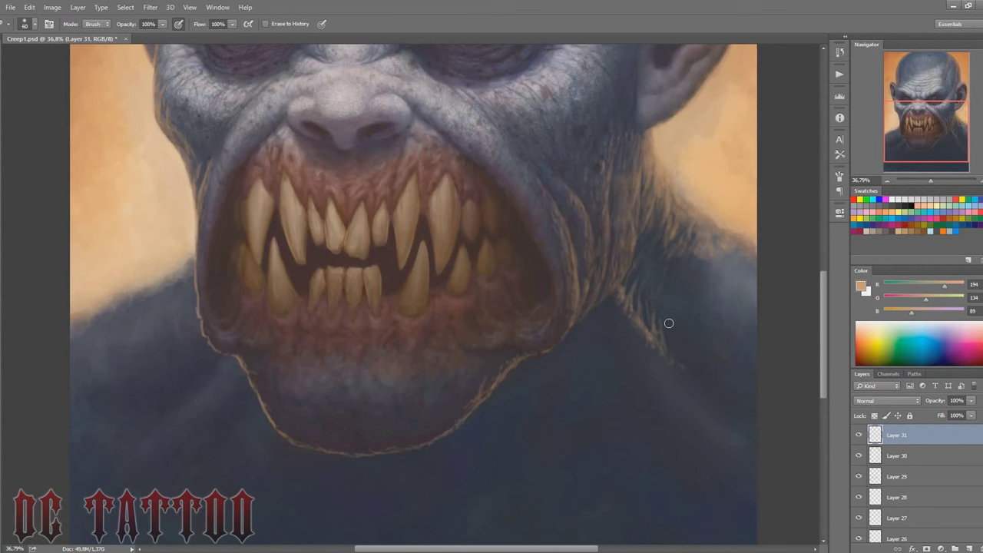
key("bracketright")
key("bracketright")
key("bracketright")
key("b")
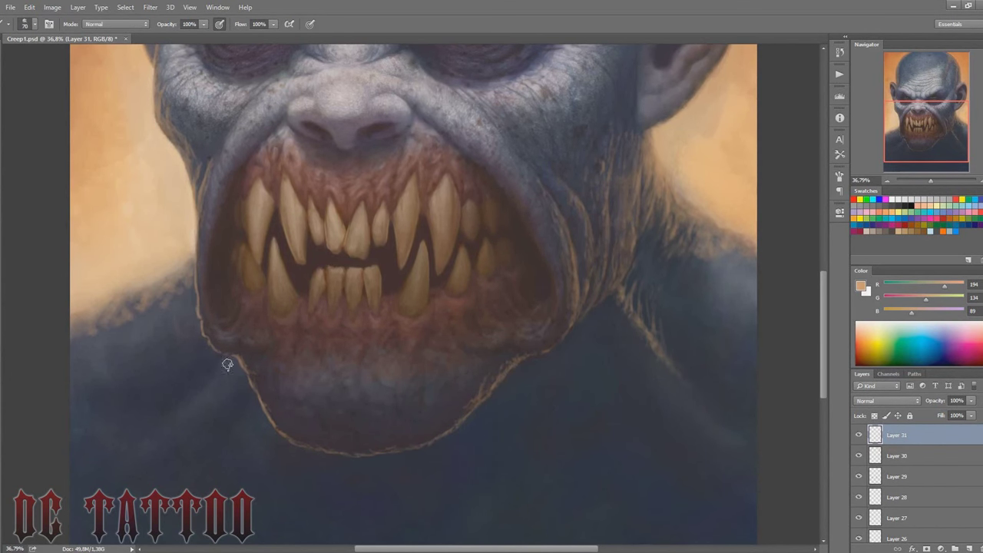
Paint a thin light stroke on the left jaw and set layer opacity to 61%.
left_click_drag(227, 364, 160, 428)
key("bracketleft")
key("bracketleft")
key("e")
left_click_drag(225, 370, 165, 424)
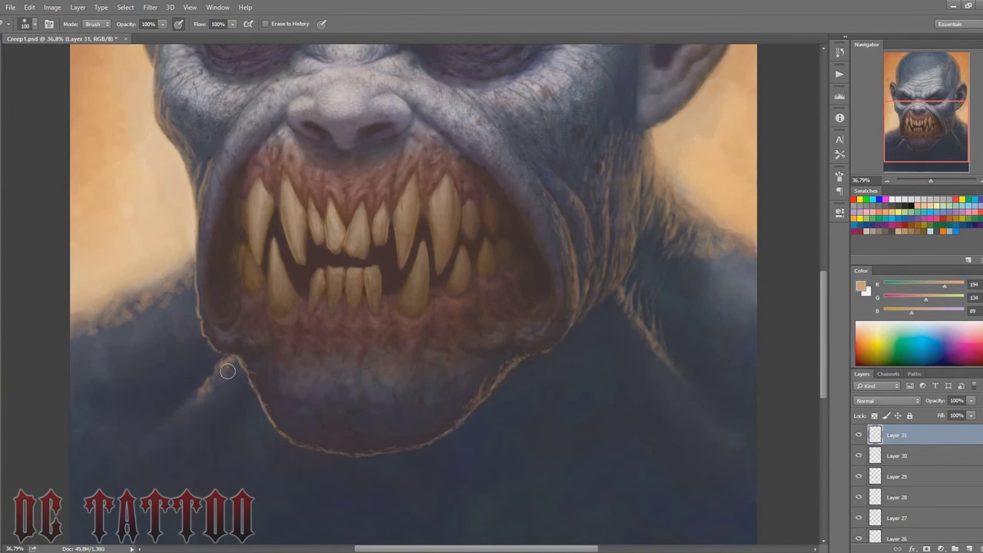
key("b")
left_click_drag(211, 377, 232, 356)
key("e")
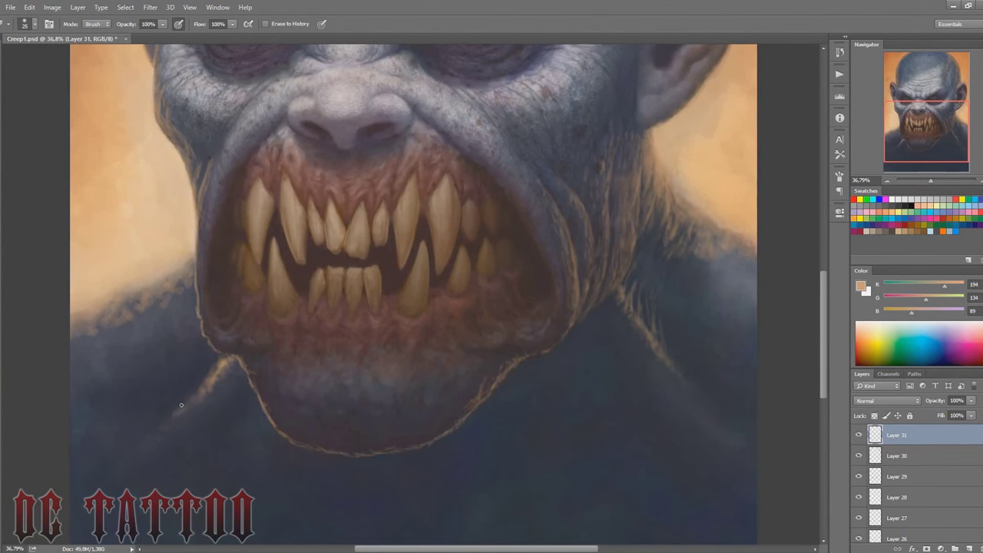
left_click_drag(938, 401, 918, 411)
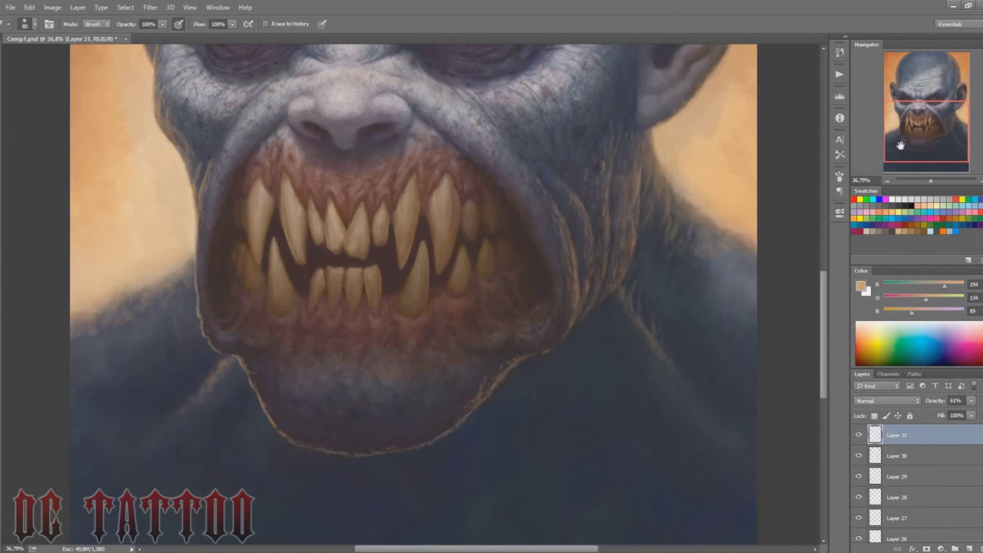
key("ctrl+0")
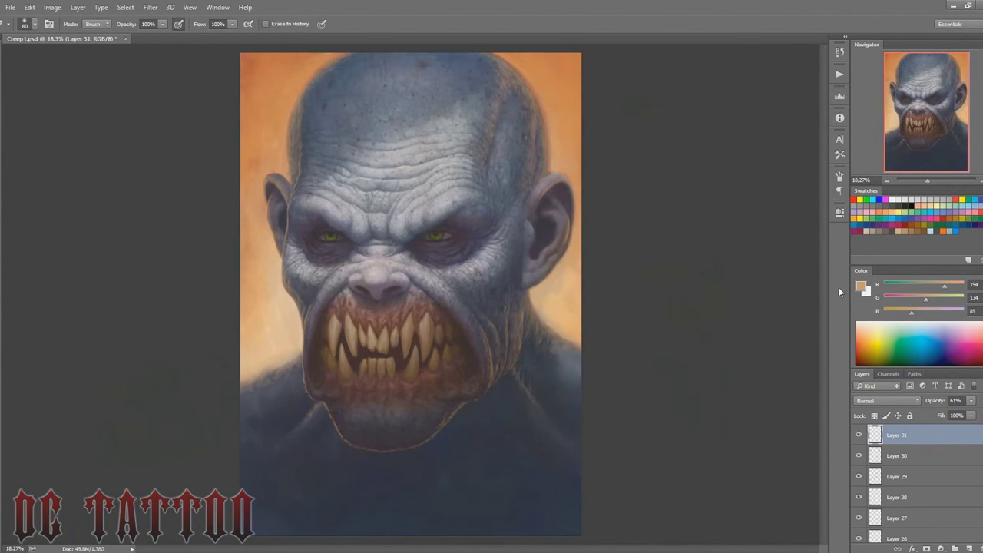
Save the painting and add new empty Layer 32 above Layer 31.
key("ctrl+s")
key("h")
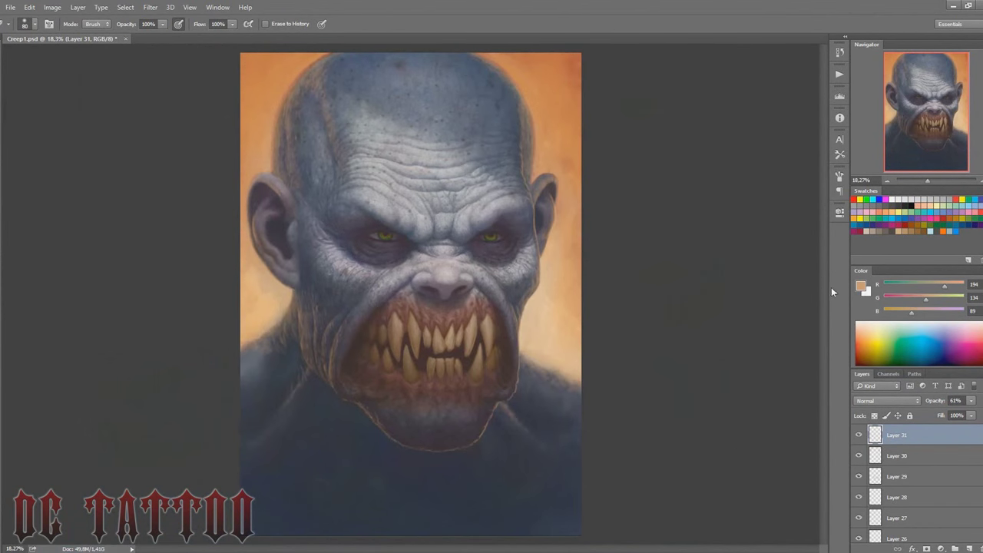
key("ctrl+shift+n")
key("Return")
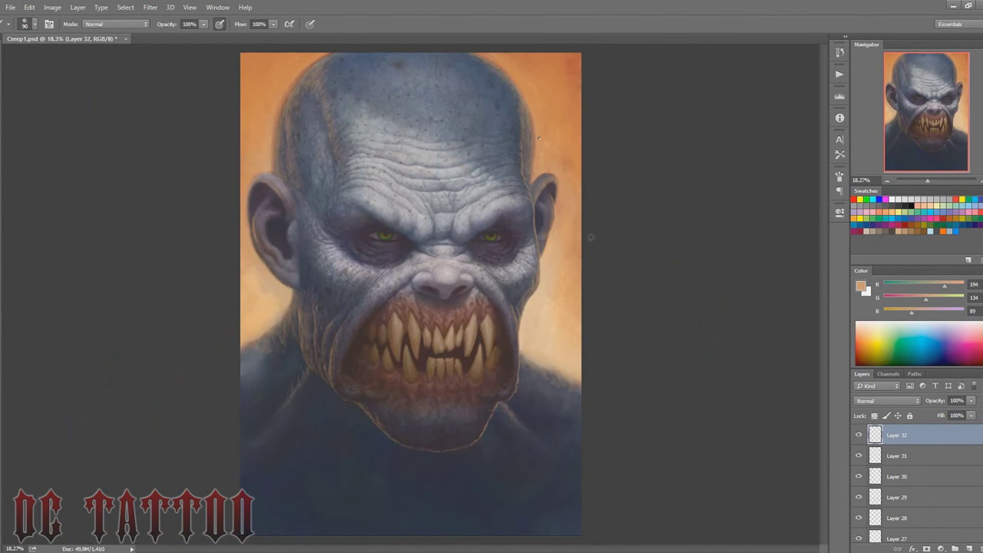
Choose a brush and set Layer 32's blending mode to Overlay.
right_click(589, 239)
left_click(694, 102)
left_click(887, 401)
left_click(863, 289)
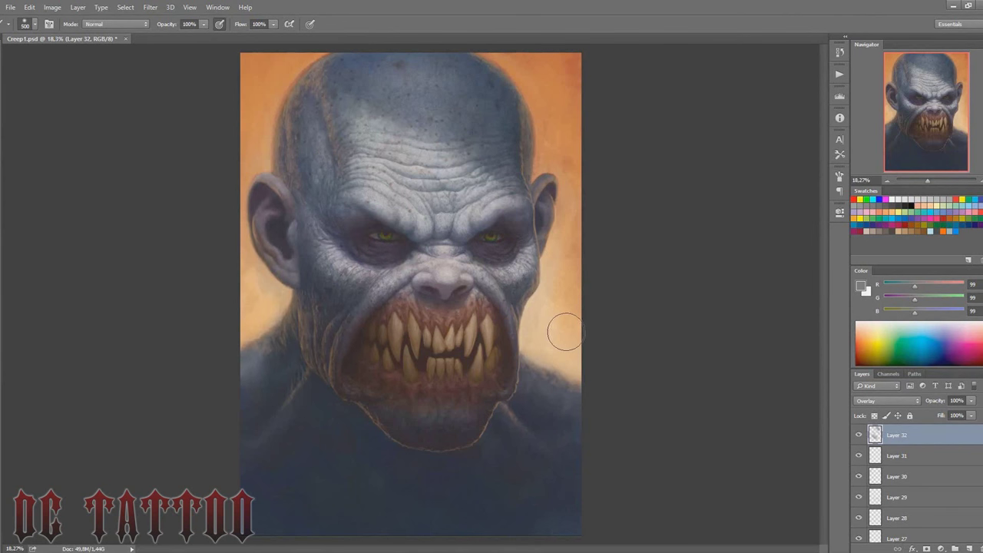
Paint dark grey over the neck and lower face, erasing excess near the left cheek.
key("bracketright")
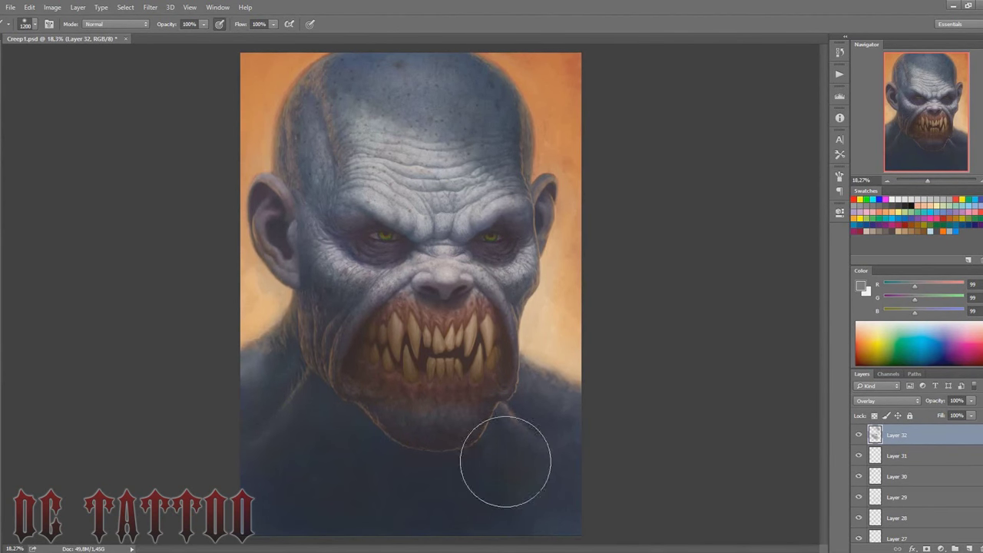
key("x")
left_click_drag(573, 487, 328, 431)
key("e")
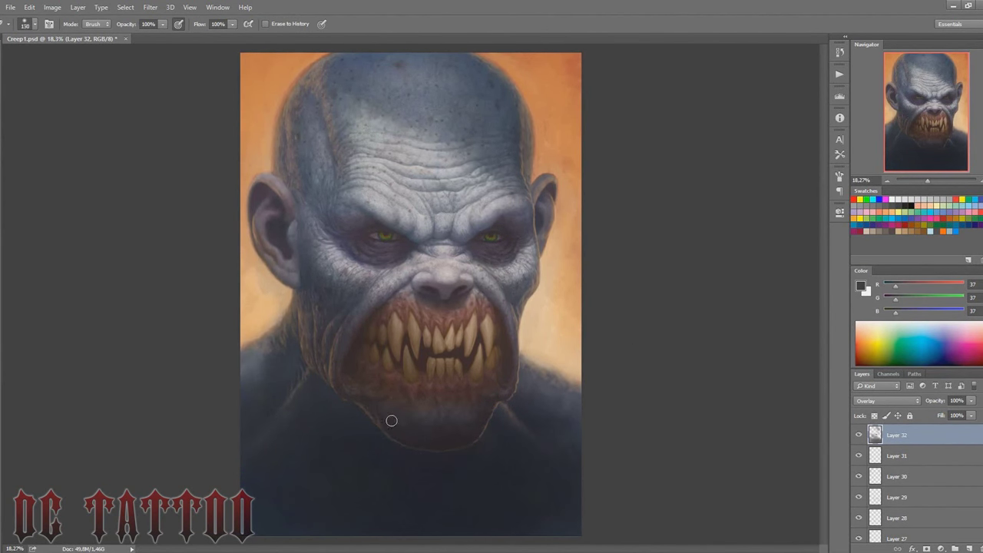
key("bracketleft")
key("bracketleft")
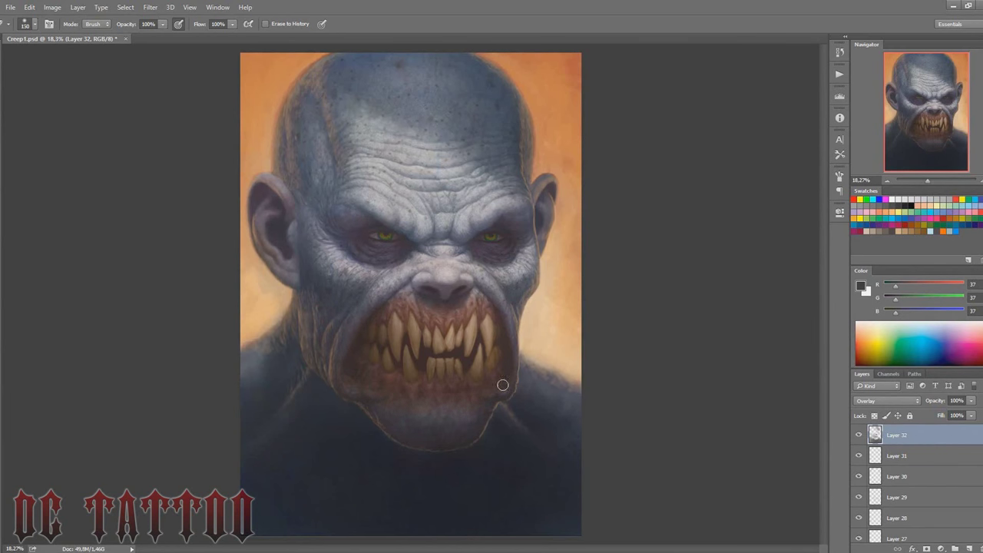
key("bracketright")
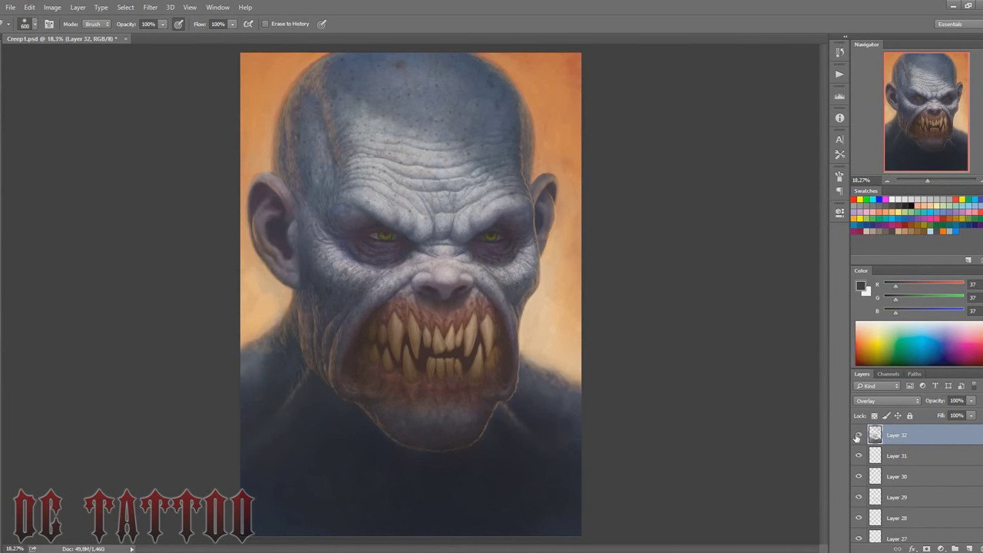
left_click_drag(346, 307, 330, 286)
key("bracketleft")
key("bracketleft")
key("bracketleft")
key("b")
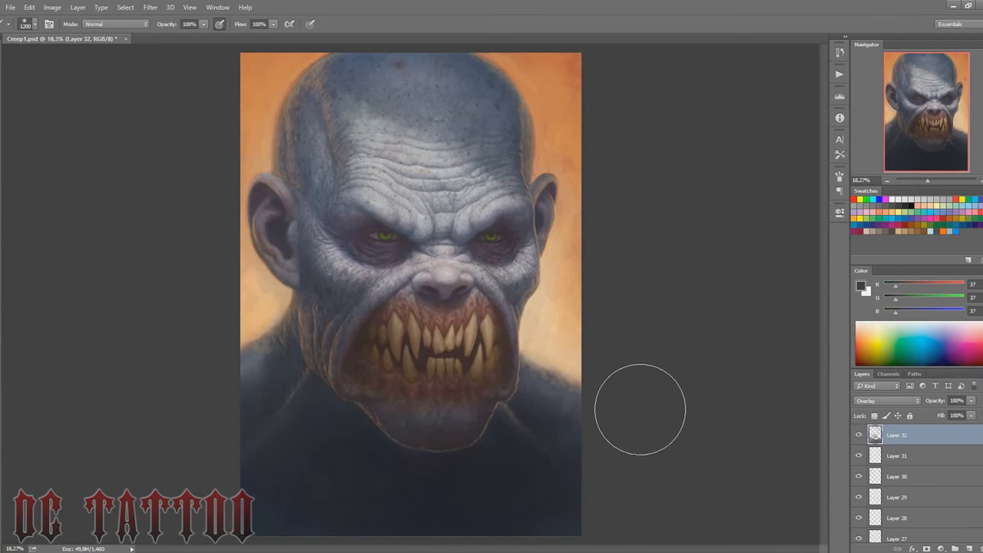
Switch to orange with a small soft brush tip, then add new Layer 33.
left_click(275, 322, "alt")
left_click(884, 455)
right_click(626, 338)
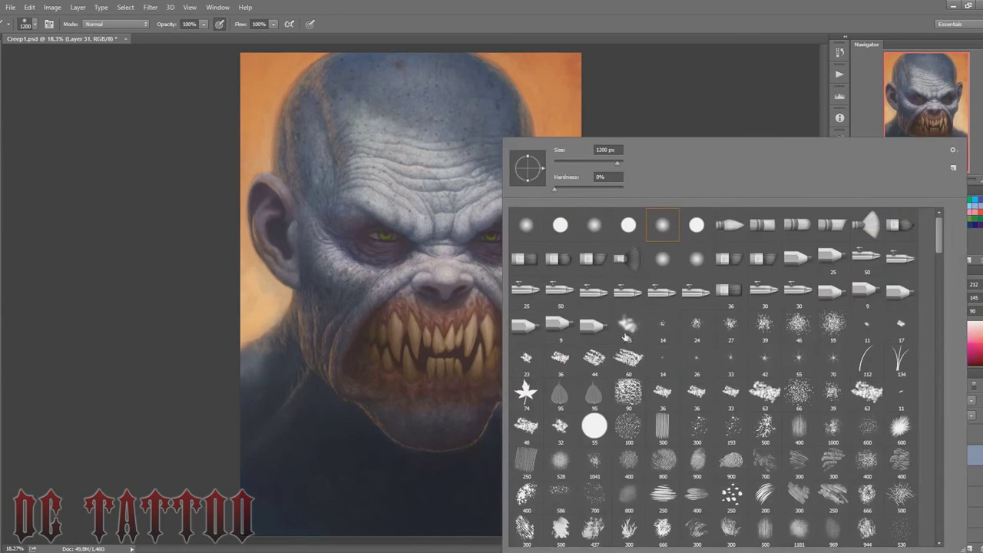
double_click(628, 258)
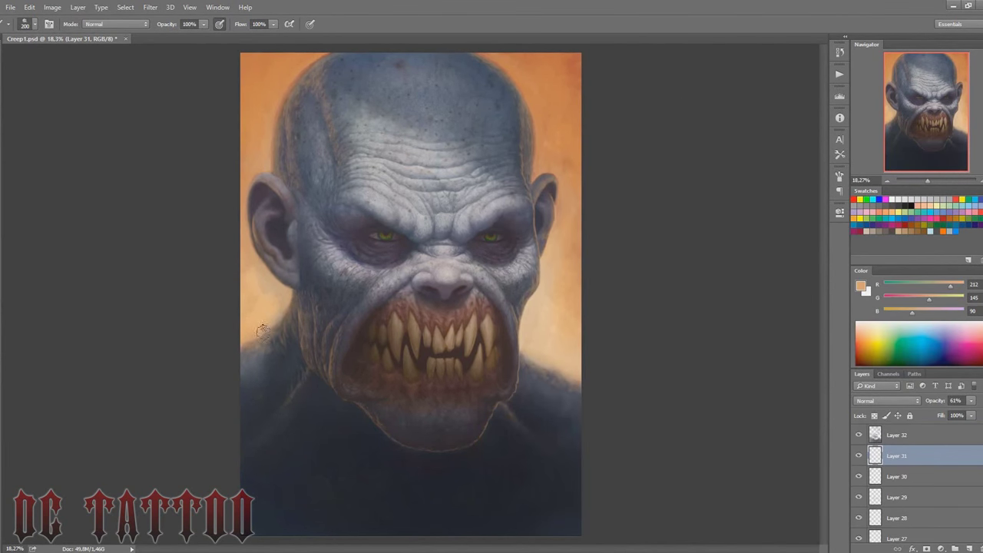
key("bracketright")
key("bracketright")
key("bracketright")
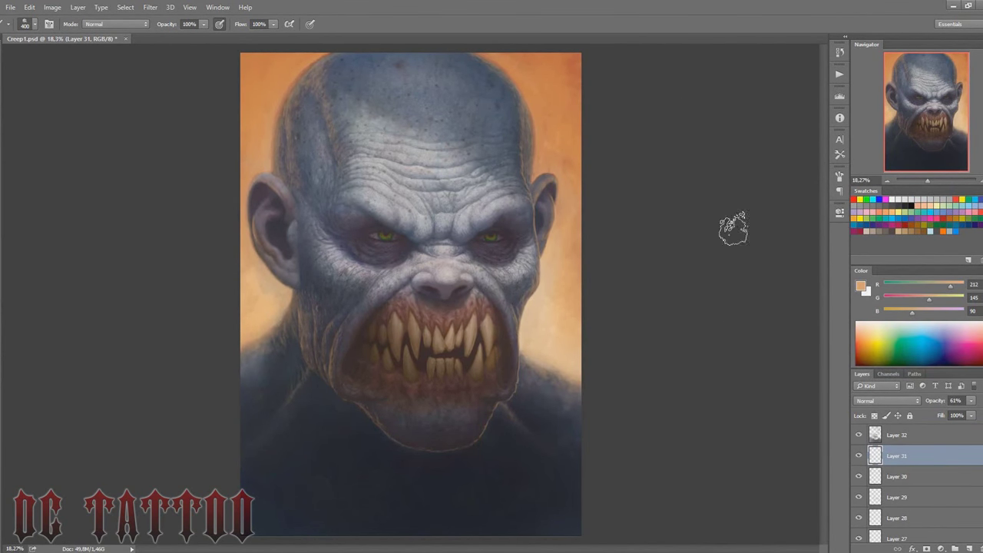
left_click(893, 439)
key("e")
key("bracketright")
key("bracketright")
key("bracketright")
key("bracketright")
key("bracketright")
key("bracketright")
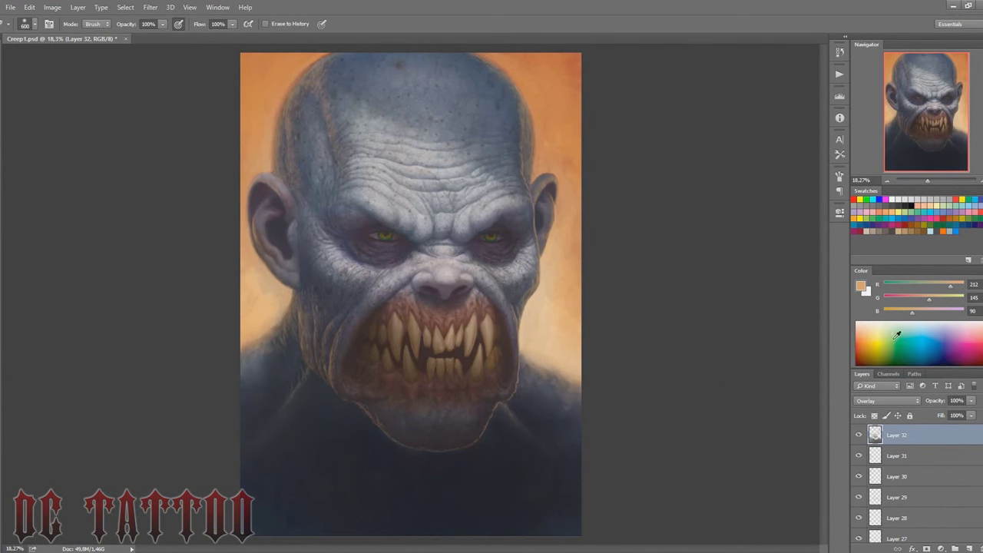
key("ctrl+shift+n")
key("Return")
Paint pale highlights across both eyes on Layer 33 and trim them back.
key("b")
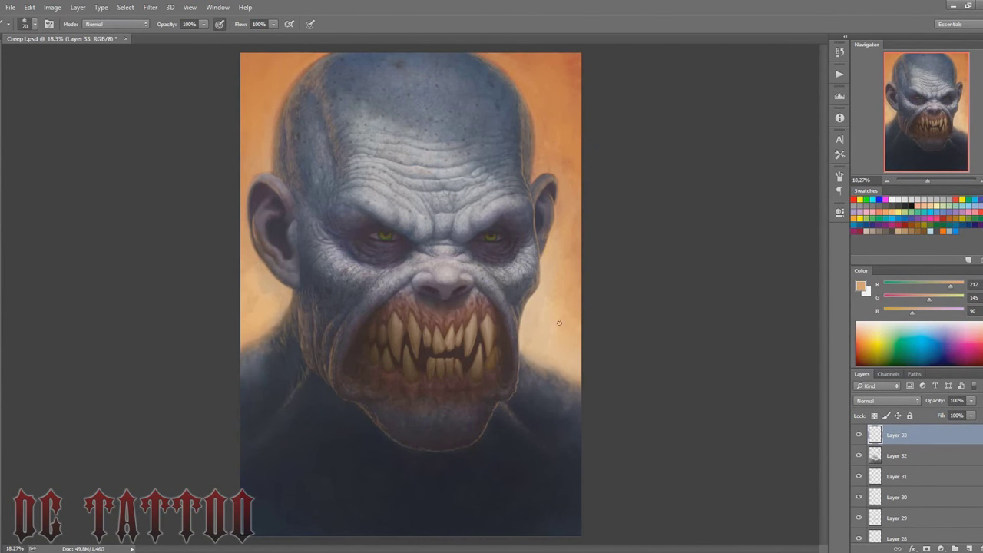
left_click_drag(927, 181, 936, 183)
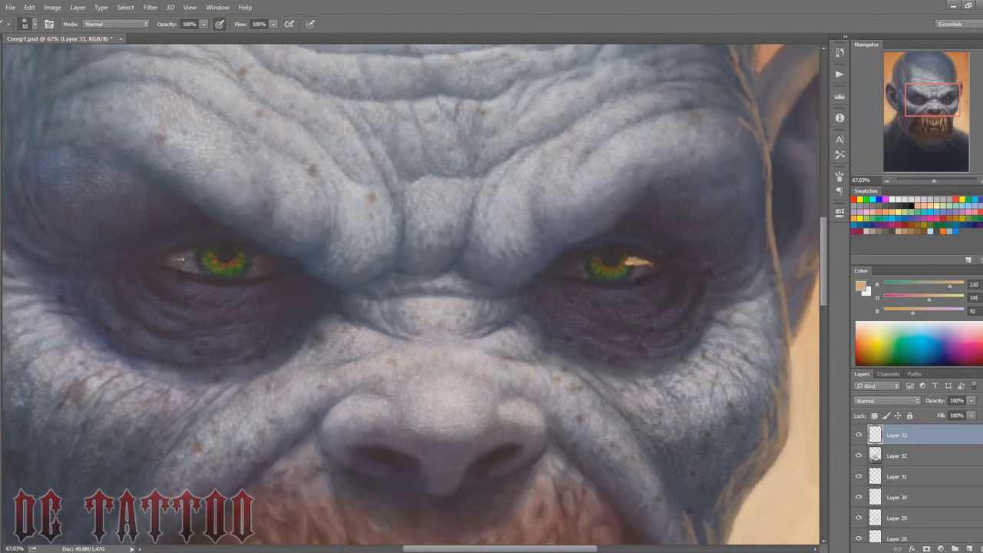
mouse_move(191, 259)
left_mouse_down()
mouse_move(210, 254)
mouse_move(172, 259)
left_mouse_up()
left_click_drag(624, 260, 597, 260)
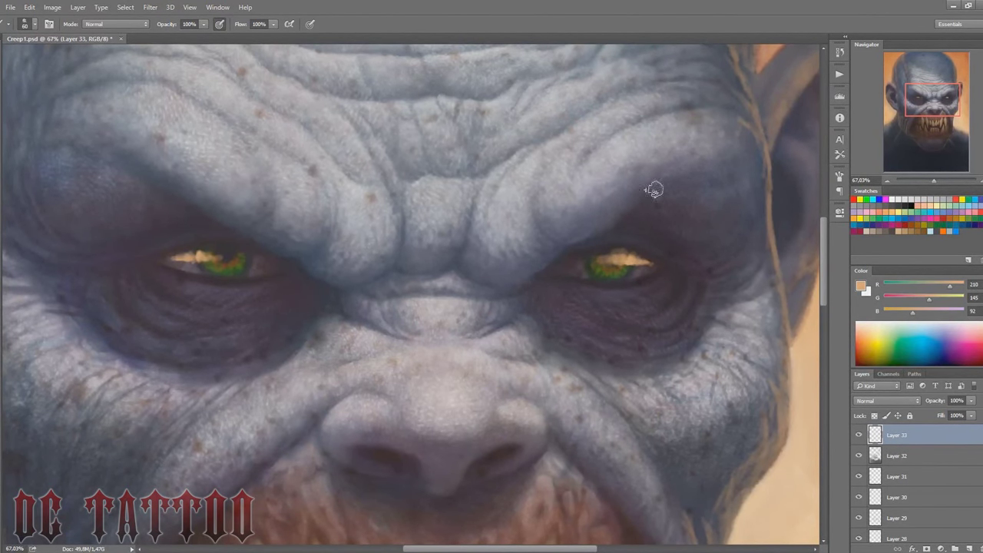
mouse_move(239, 250)
left_mouse_down()
mouse_move(201, 258)
mouse_move(212, 246)
left_mouse_up()
key("e")
left_click_drag(599, 253, 607, 257)
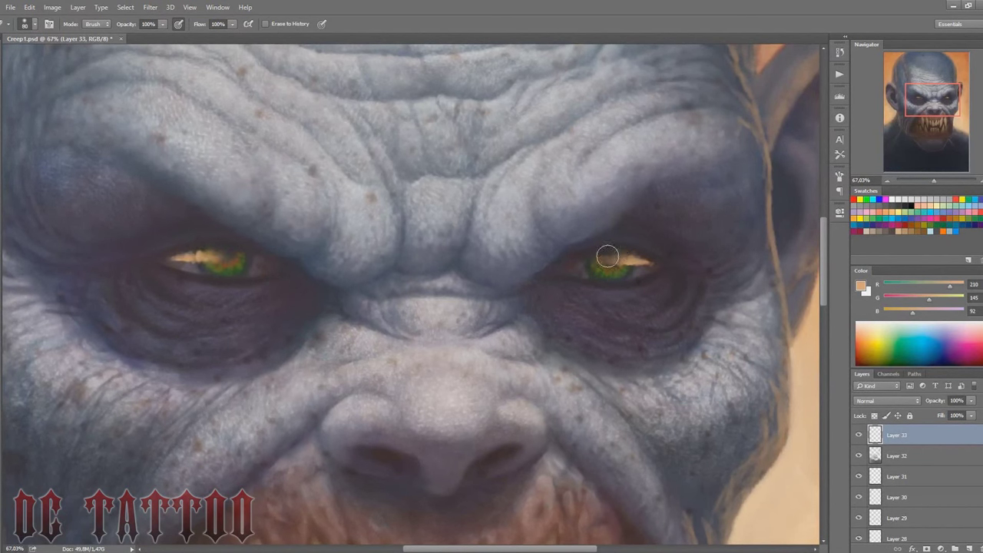
Fade the eye-highlight layer to 44% opacity.
left_click(915, 404)
type("44")
key("Return")
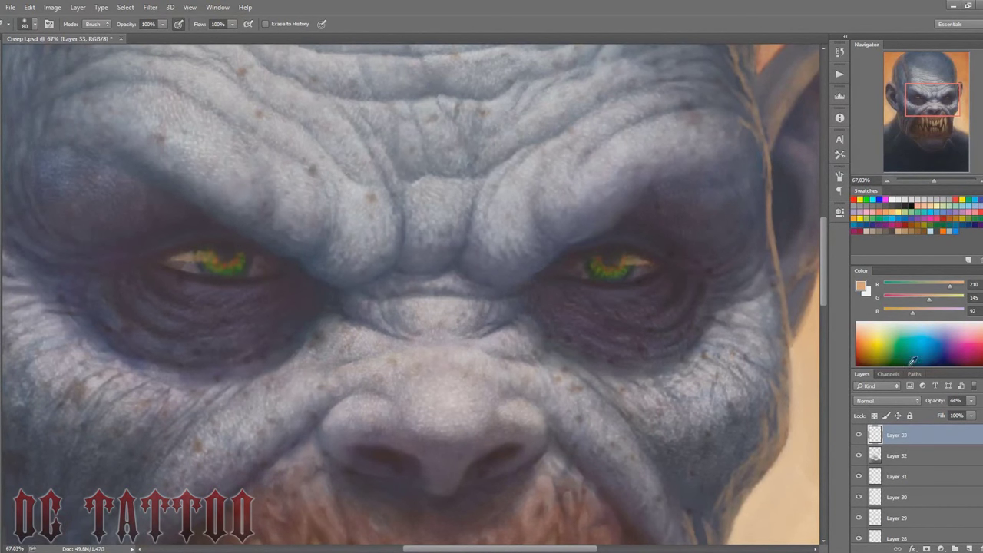
left_click_drag(933, 182, 933, 183)
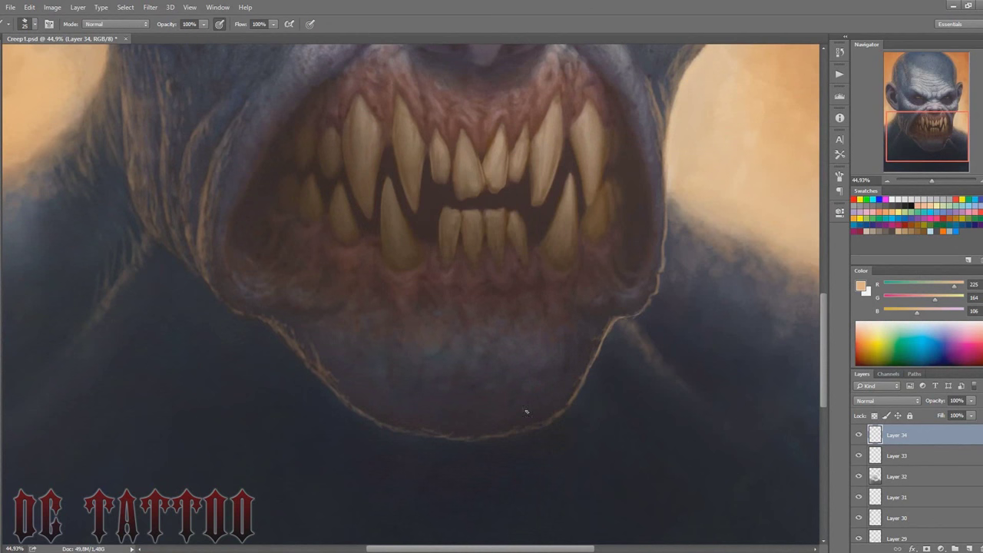
Draw thin drool strands under the chin and from the left jaw, redoing failed strokes.
scroll(526, 412, "down", 2)
scroll(526, 413, "down", 1)
left_click_drag(557, 288, 544, 465)
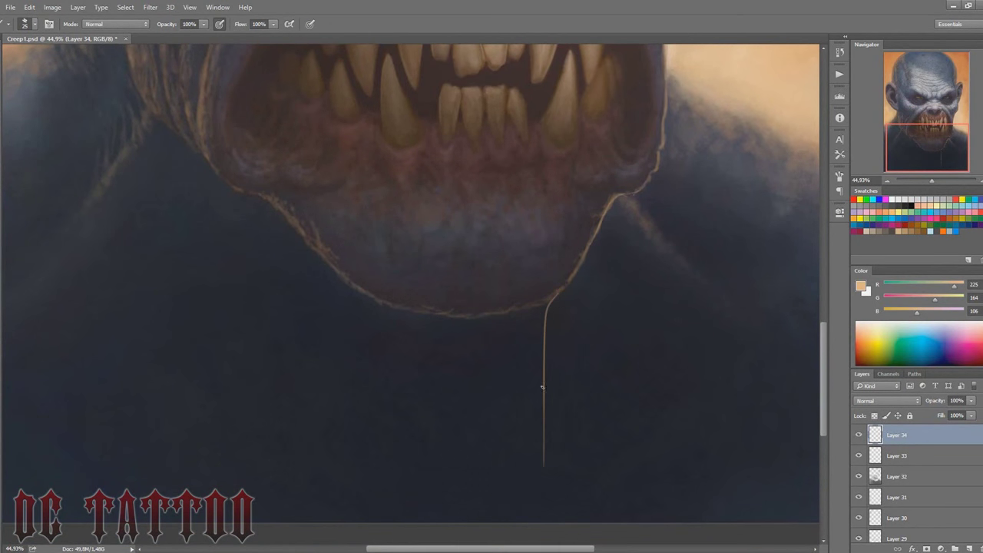
key("ctrl+z")
left_click_drag(576, 265, 530, 522)
left_click_drag(550, 455, 550, 297)
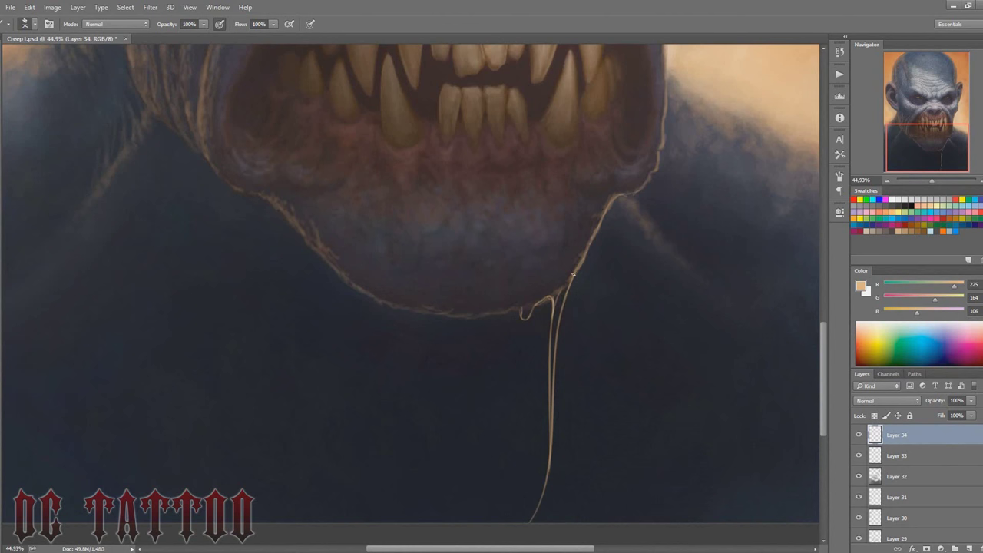
left_click_drag(439, 419, 357, 290)
key("ctrl+z")
left_click_drag(232, 189, 238, 377)
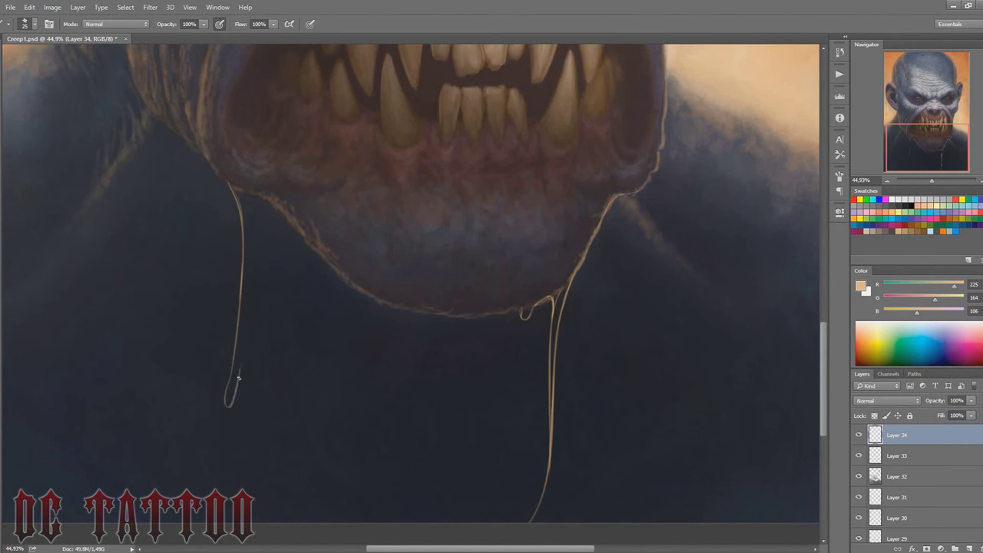
left_click(243, 197)
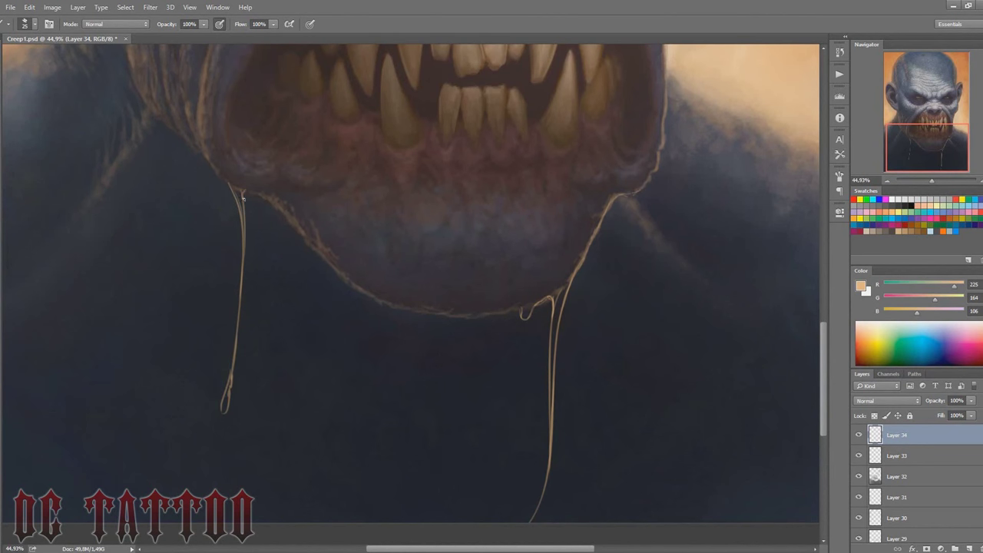
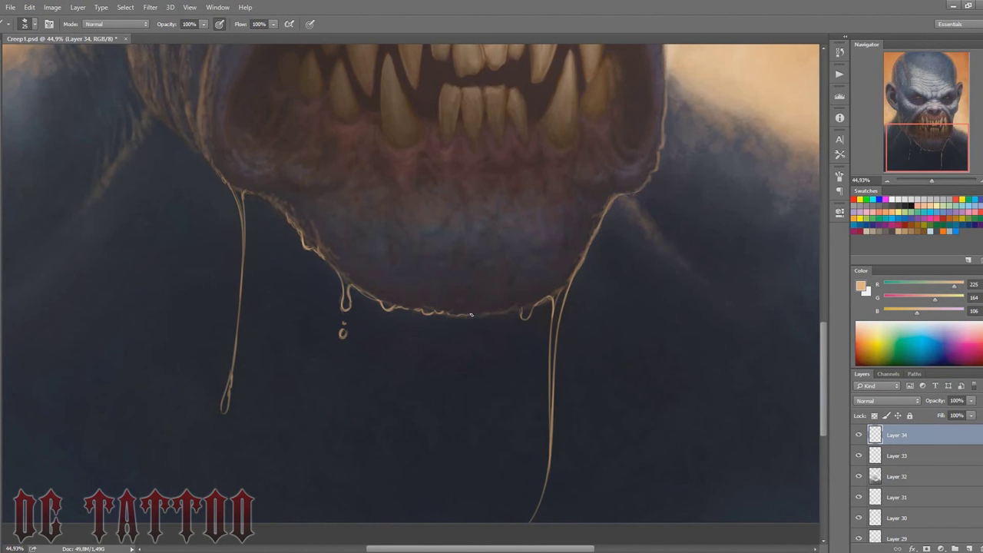
Paint a drool loop with a droplet tip on the right chin and a small looped drip on the left.
left_click_drag(595, 236, 634, 208)
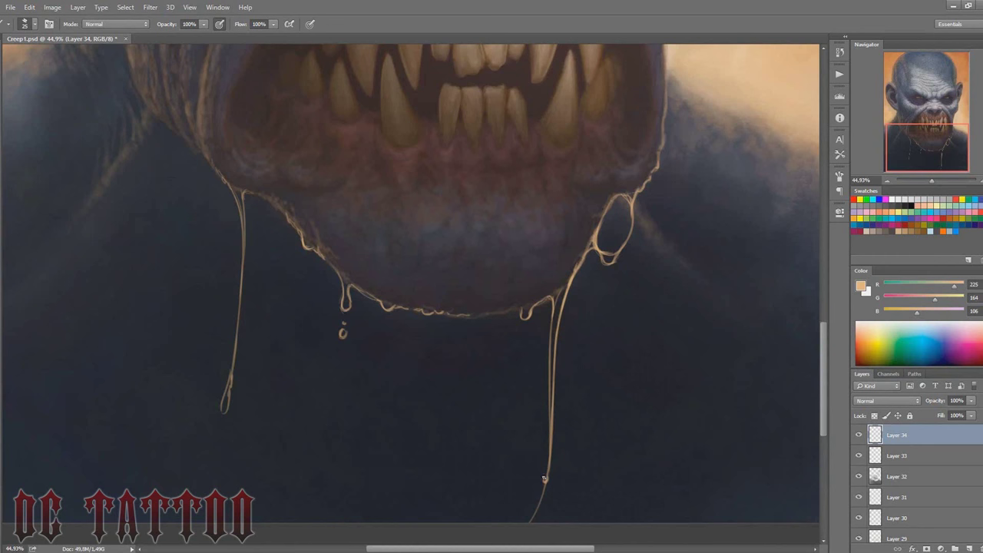
left_click_drag(546, 476, 543, 494)
scroll(384, 369, "up", 3)
scroll(213, 319, "up", 2)
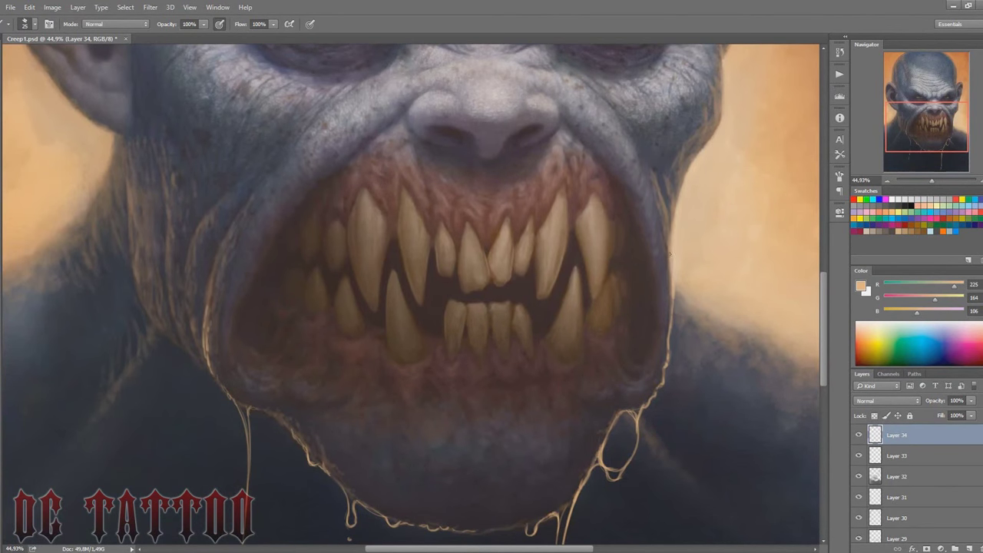
mouse_move(927, 128)
left_mouse_down()
mouse_move(927, 151)
mouse_move(935, 135)
left_mouse_up()
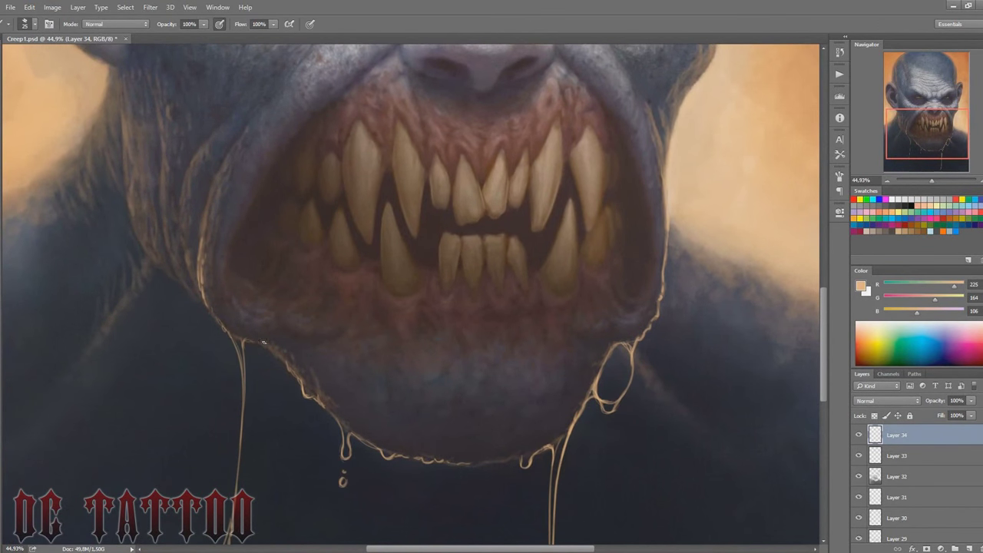
mouse_move(258, 344)
left_mouse_down()
mouse_move(281, 340)
mouse_move(276, 351)
left_mouse_up()
Shrink the brush and sample brown and tan tones from the drool.
key("bracketleft")
key("x")
left_click(280, 353, "alt")
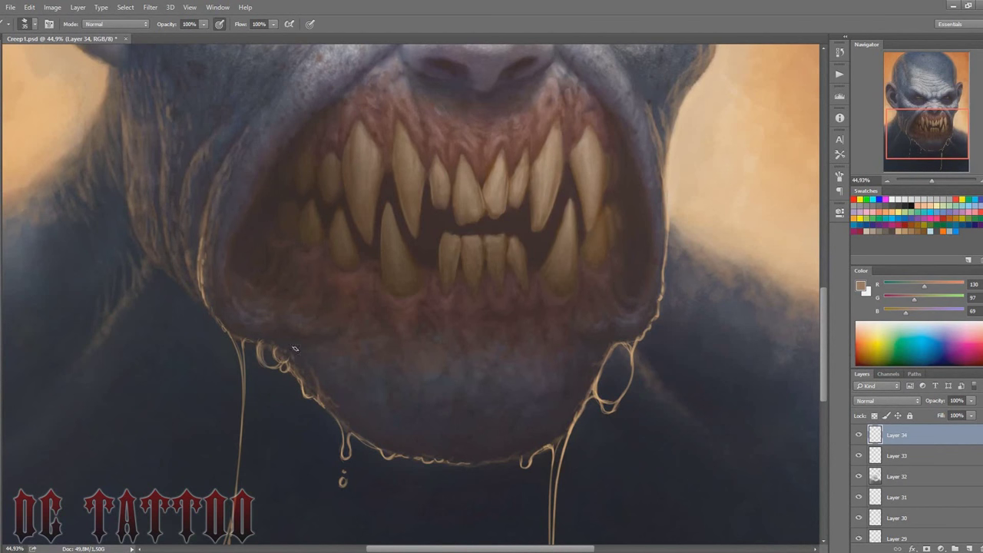
key("i")
key("b")
left_click(617, 356, "alt")
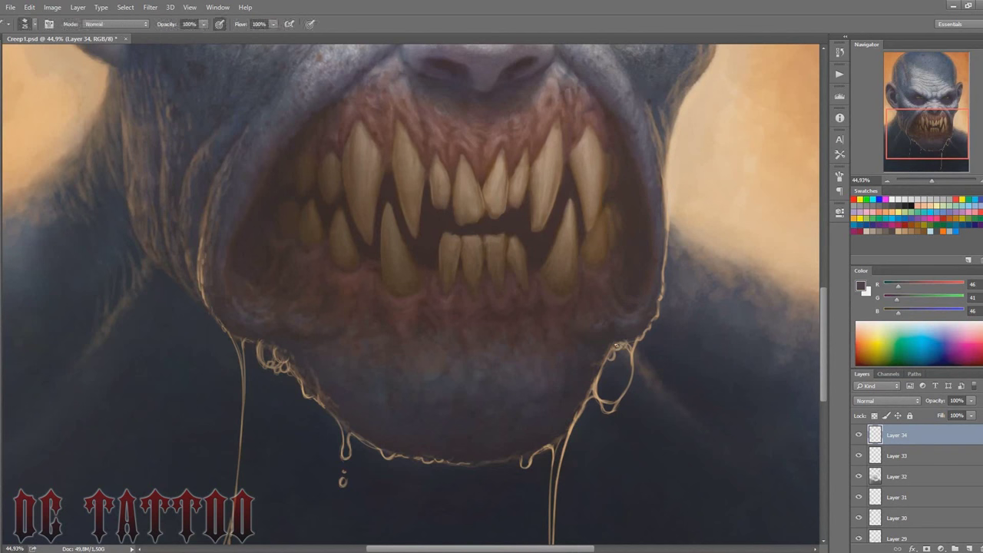
left_click(615, 354, "alt")
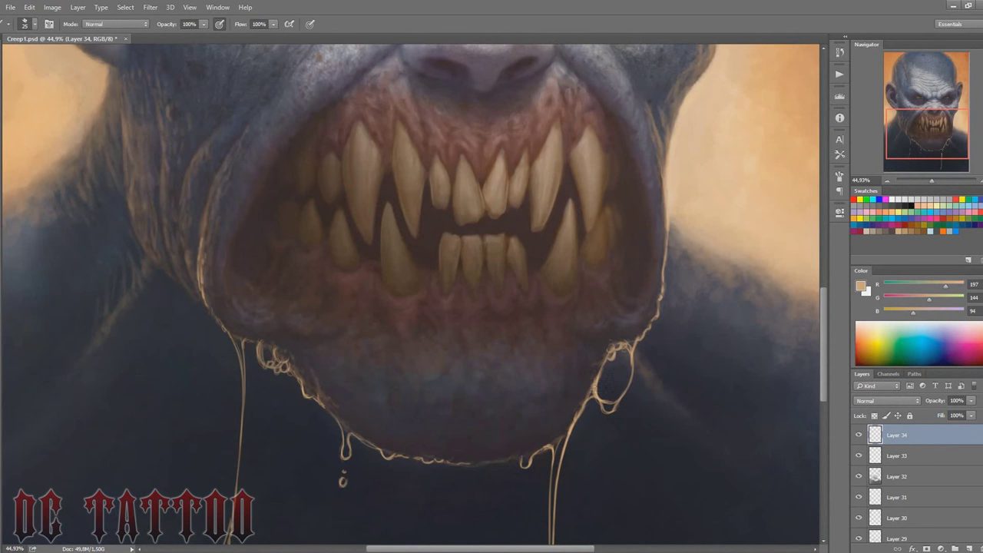
Shade the right drool loop with a tan highlight and a near-black edge.
left_click(612, 399, "alt")
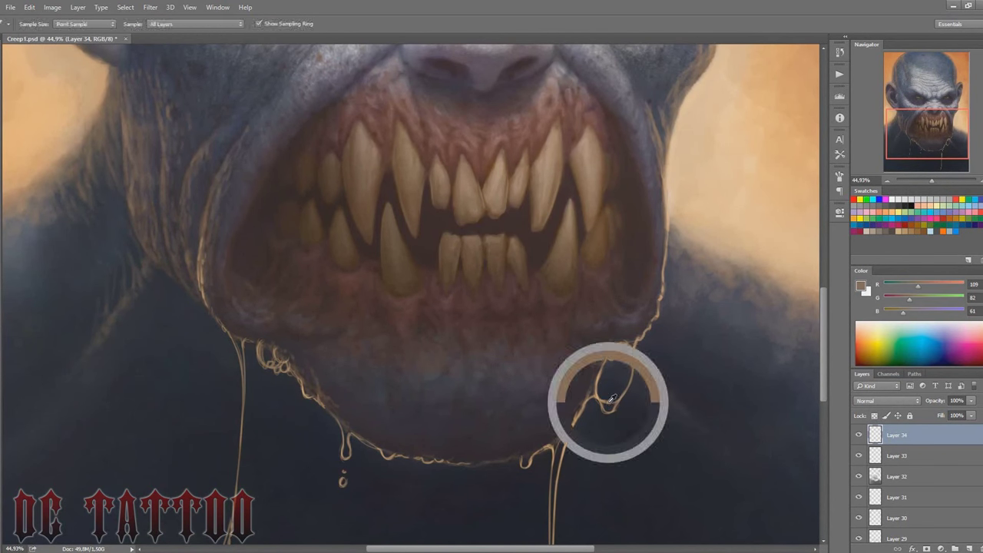
left_click(629, 359, "alt")
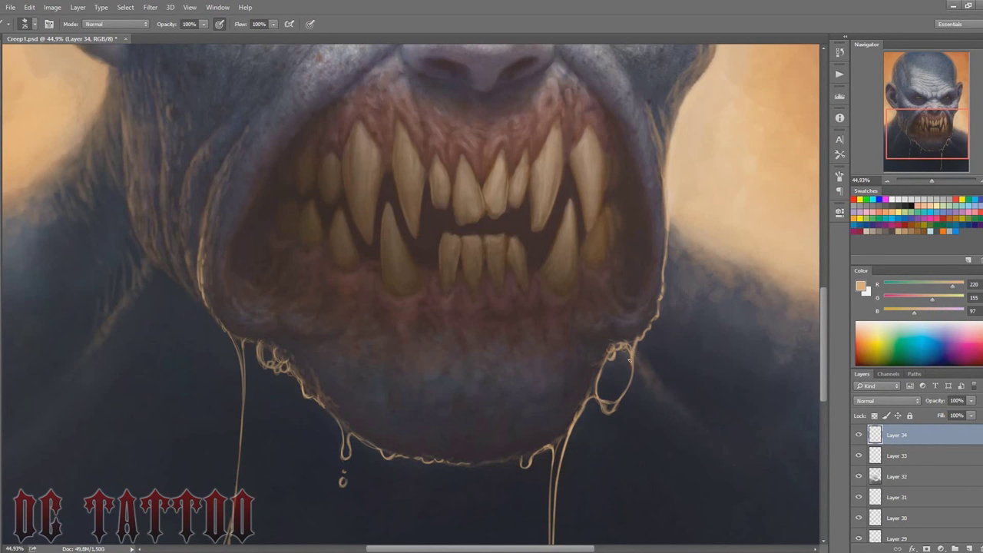
left_click_drag(629, 360, 622, 402)
left_click(643, 331, "alt")
left_click_drag(632, 343, 623, 396)
left_click(641, 329, "alt")
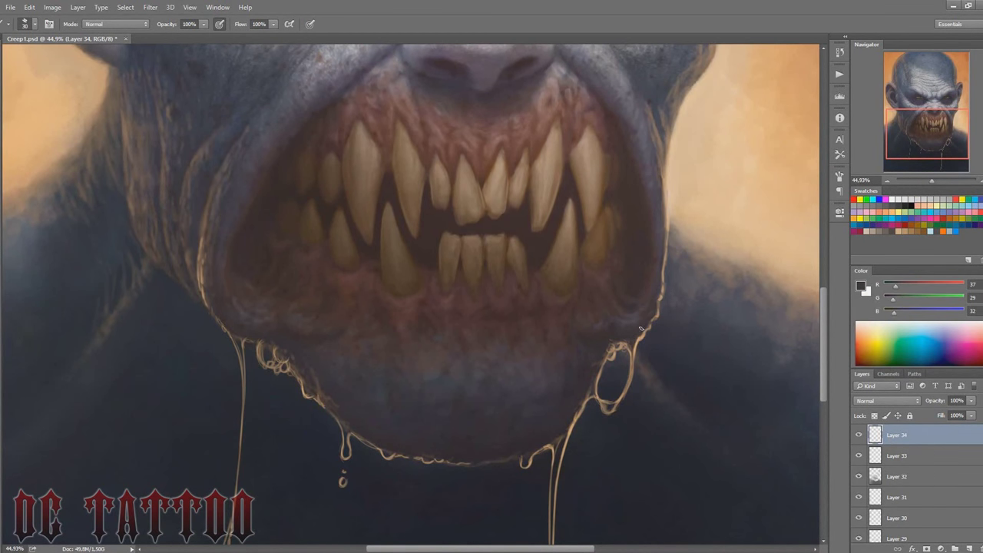
Enlarge the brush to 30 and add faint tan highlights to the left drool loops.
left_click(560, 427, "alt")
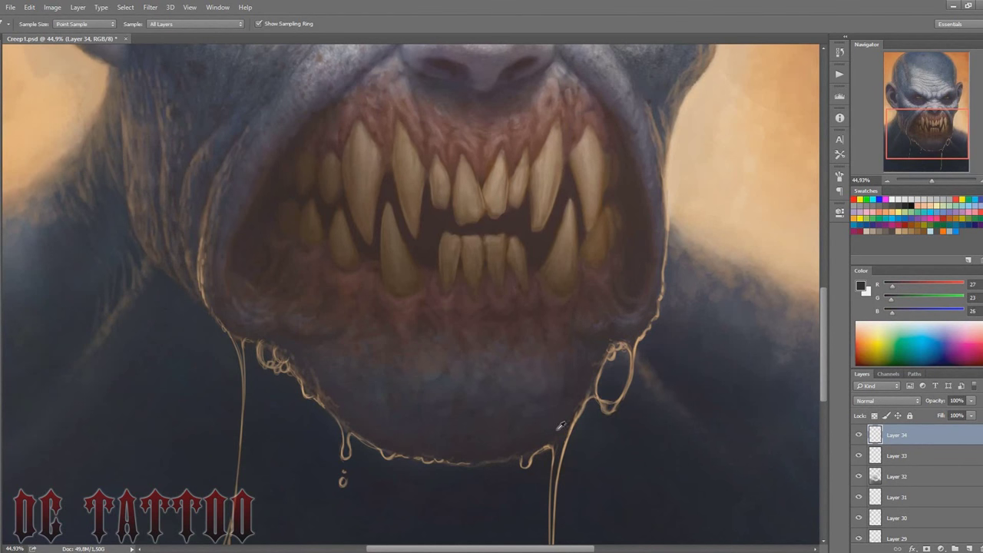
left_click(558, 441, "alt")
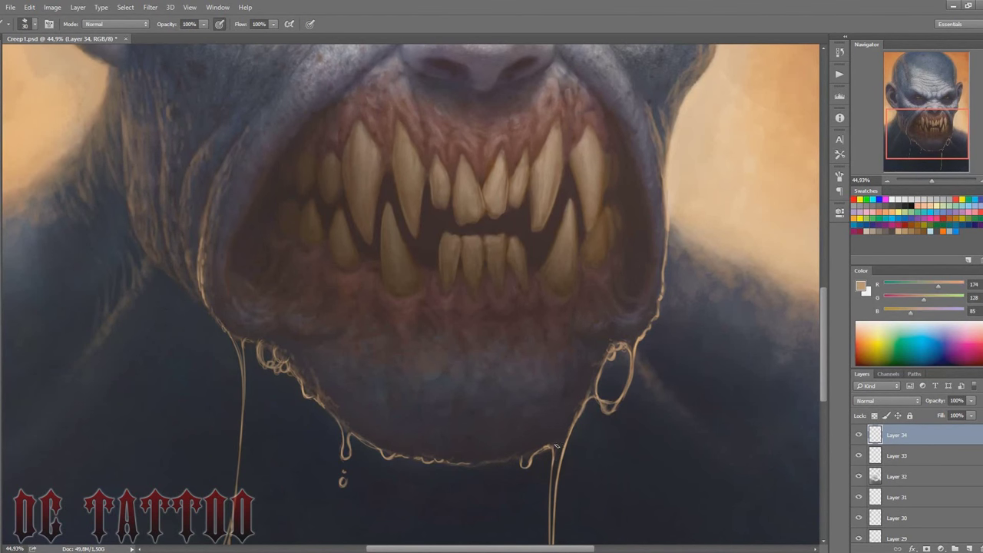
left_click(238, 347, "alt")
key("bracketright")
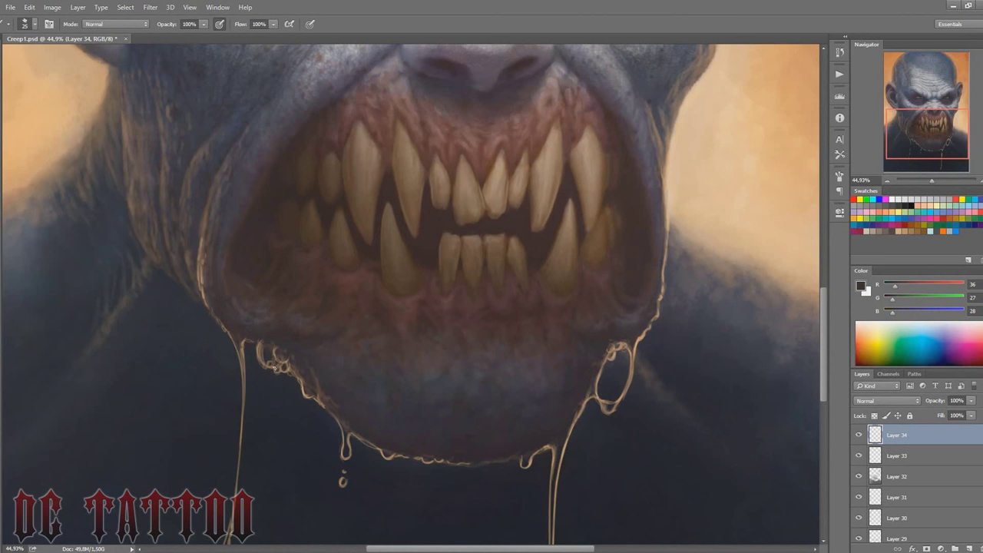
left_click(268, 366, "alt")
key("bracketright")
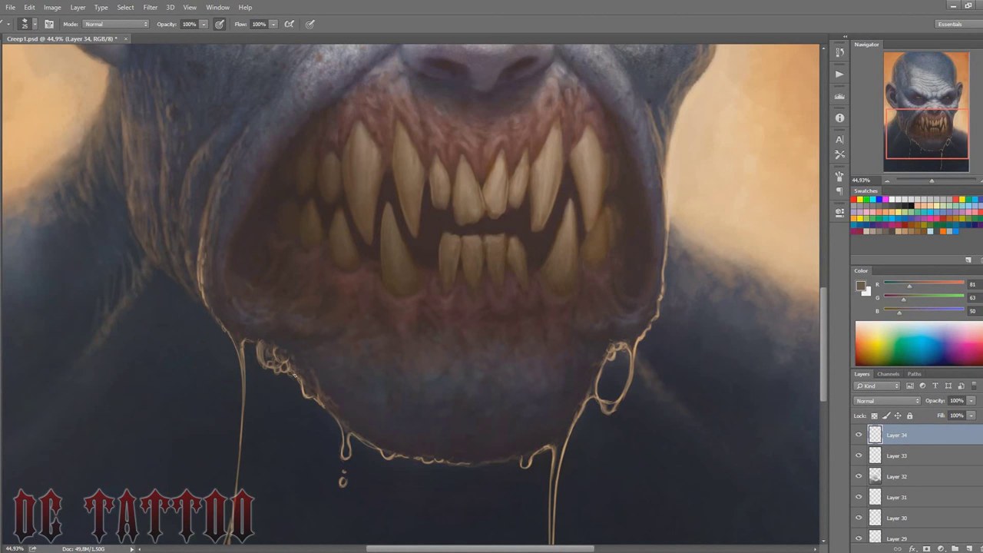
left_click(299, 383, "alt")
left_click_drag(259, 360, 247, 343)
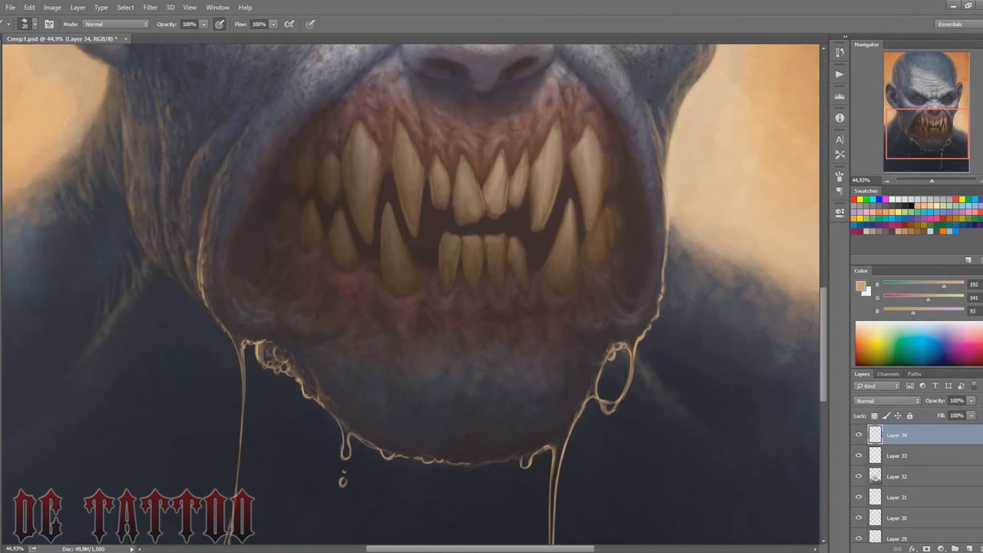
Paint a bright highlight along the lower lip edge.
left_click_drag(934, 139, 934, 141)
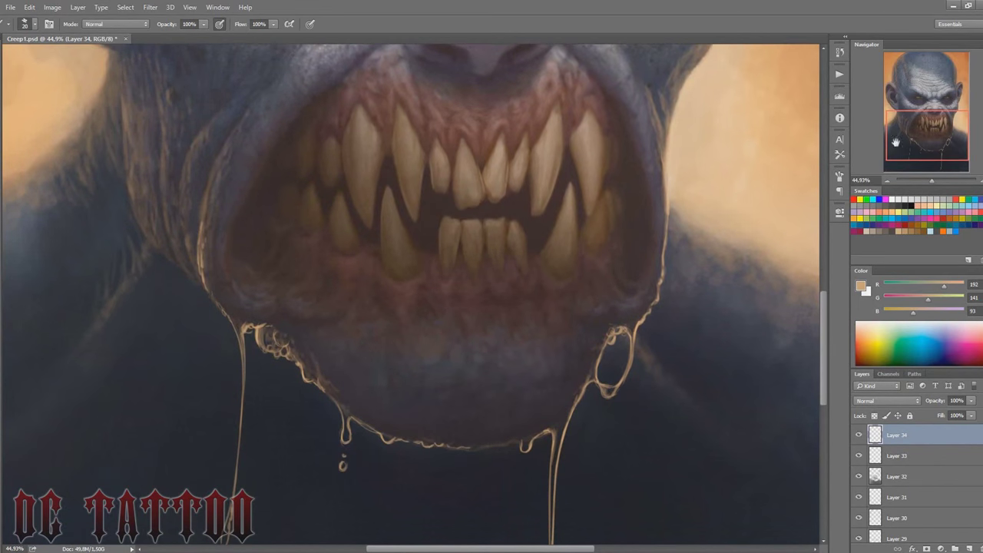
left_click_drag(355, 420, 520, 441)
left_click(533, 425, "alt")
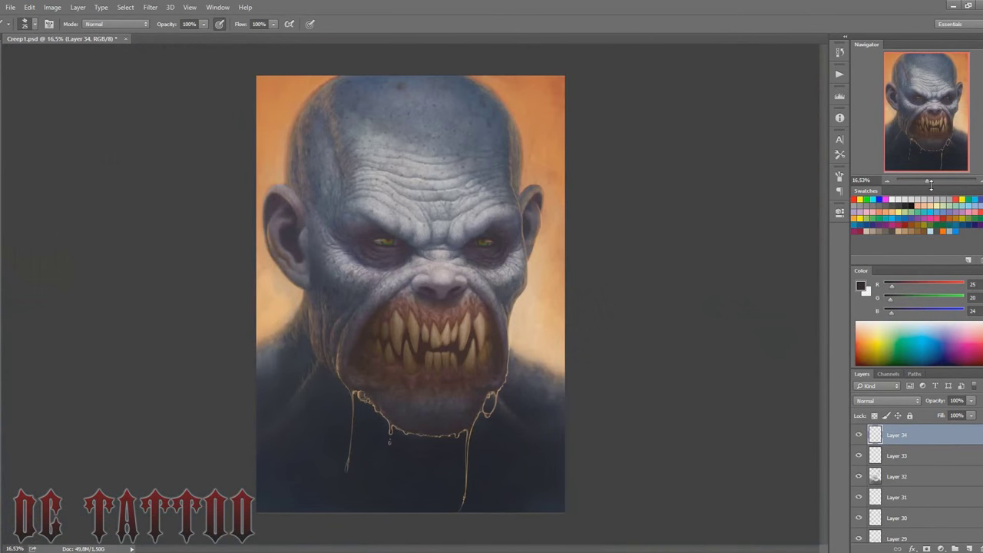
left_click_drag(935, 183, 928, 183)
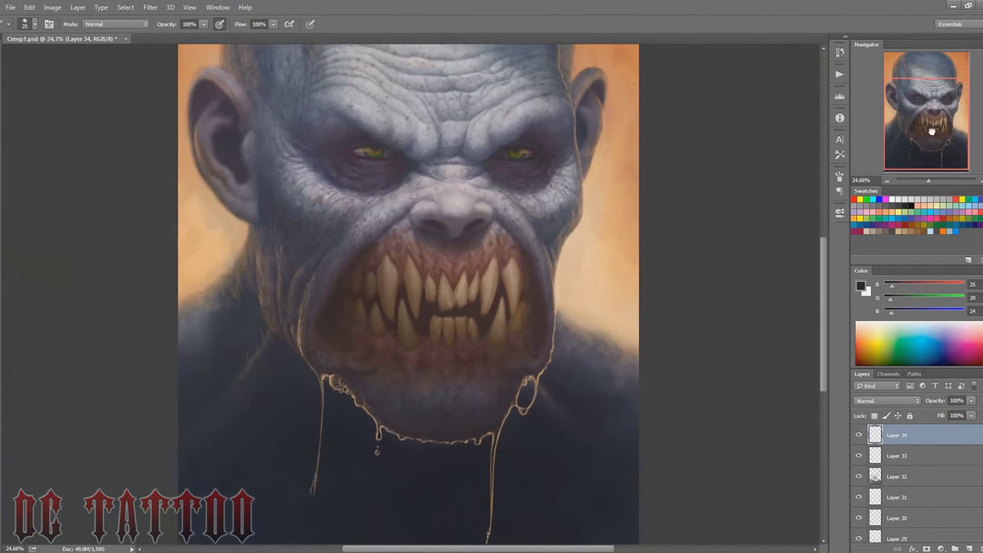
Paint a thin light stroke on the lower-right fang and inside the mouth's right edge.
mouse_move(920, 147)
left_mouse_down()
mouse_move(926, 133)
mouse_move(924, 141)
left_mouse_up()
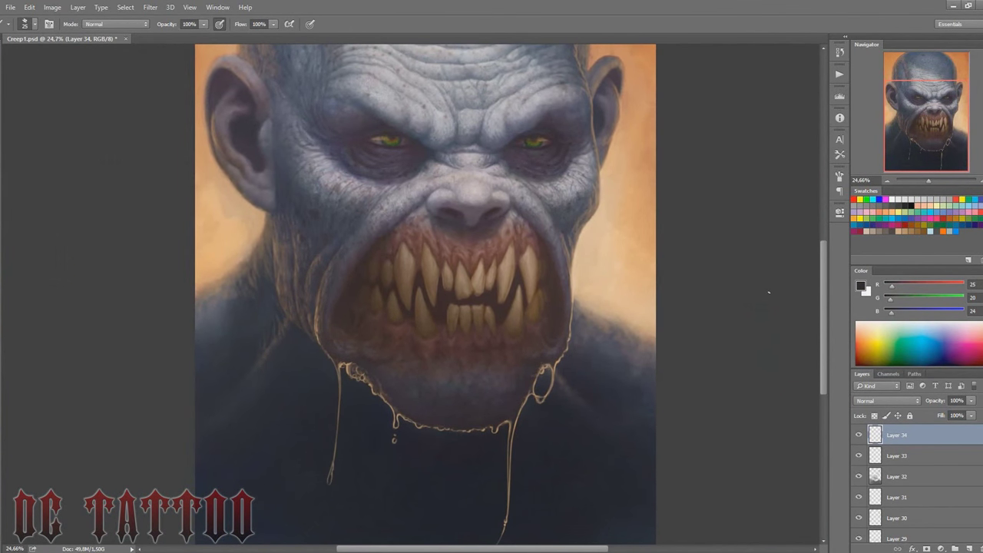
left_click(411, 291, "alt")
scroll(411, 290, "up", 3)
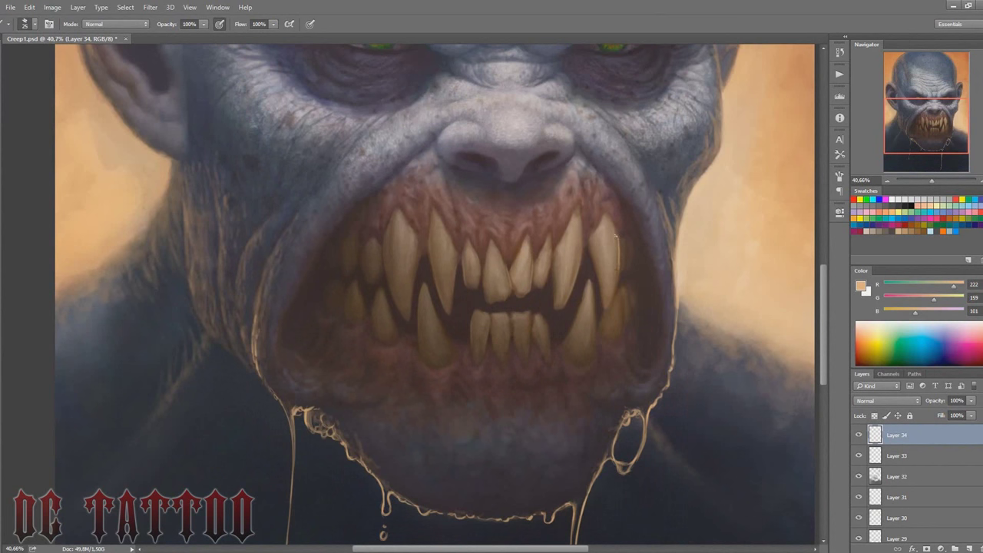
key("bracketright")
left_click_drag(589, 283, 594, 319)
key("bracketright")
key("bracketright")
key("bracketright")
left_click_drag(625, 254, 635, 380)
Refine the stroke at brush size 45, alternating Eraser and Brush, and add a new layer.
key("bracketleft")
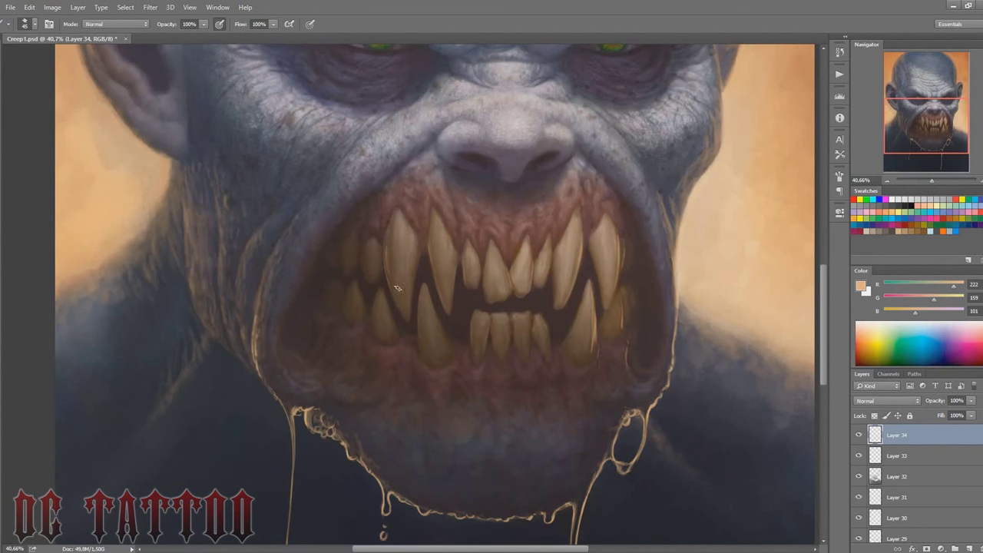
key("e")
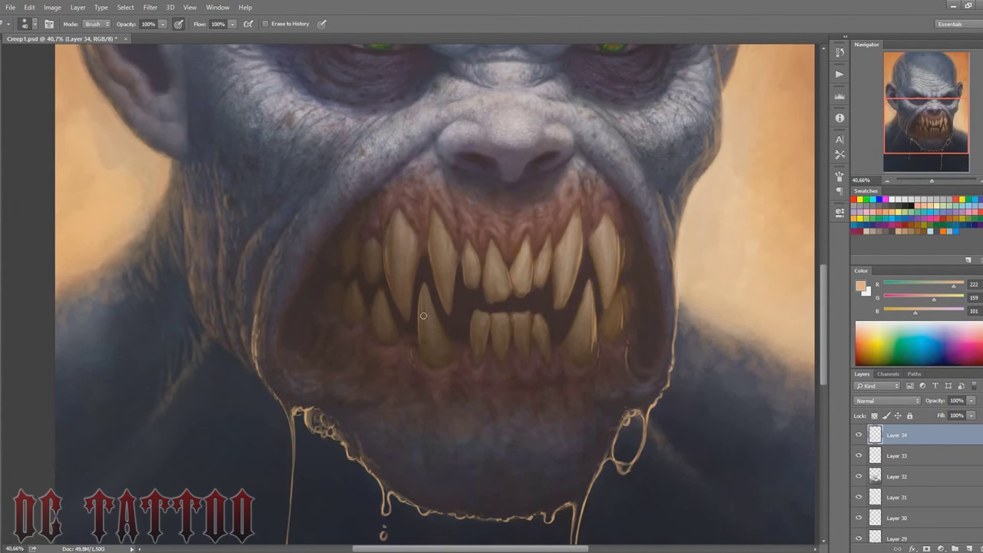
key("b")
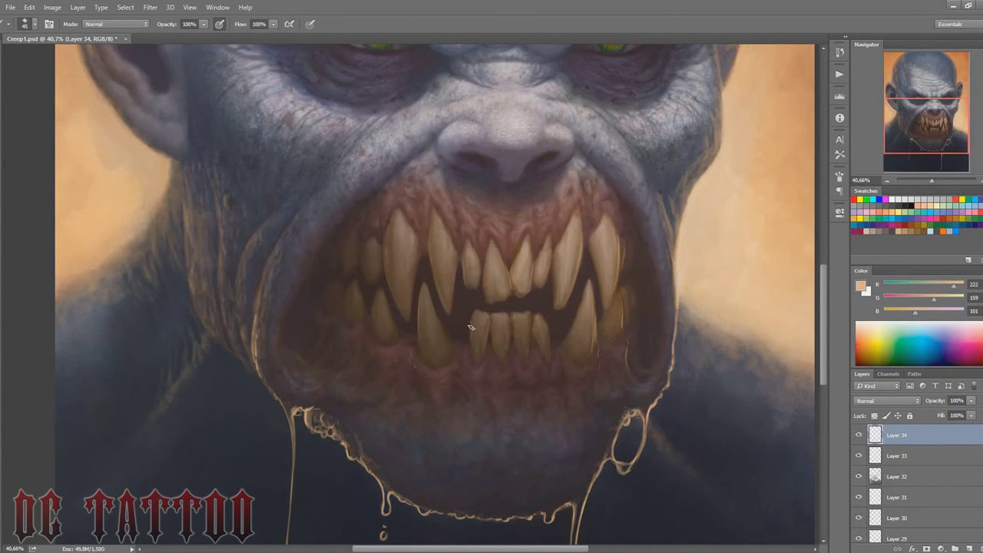
key("e")
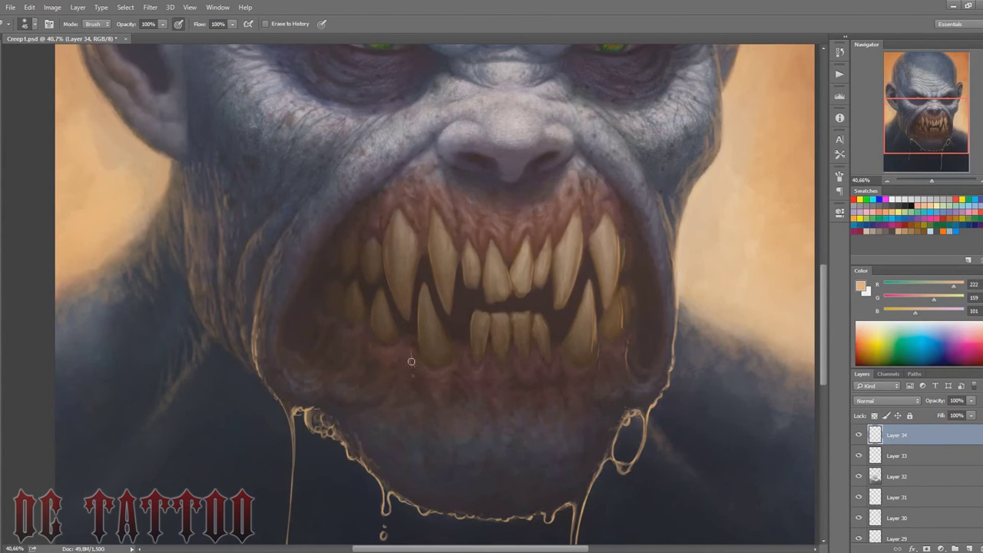
key("b")
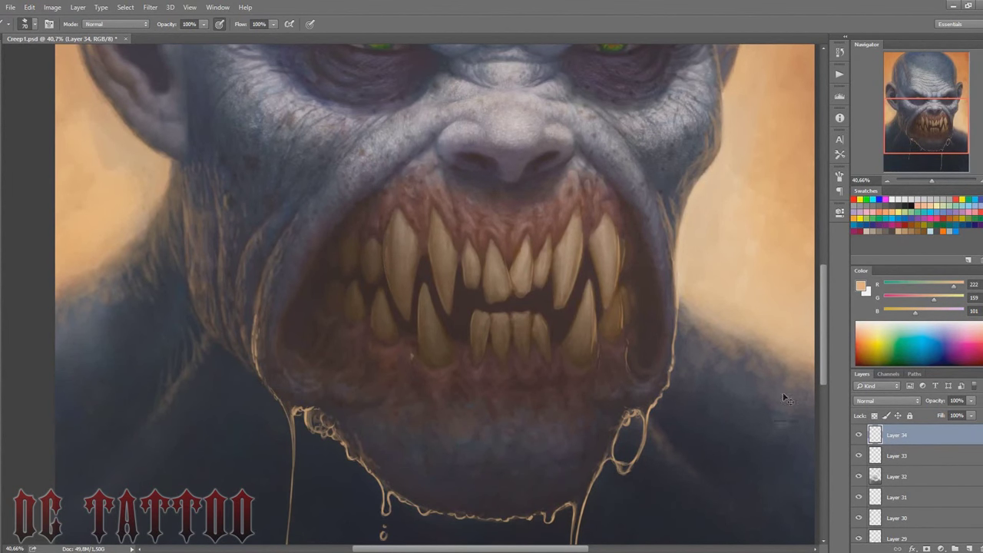
key("ctrl+shift+alt+n")
Dab light grey highlights on the right fang, an upper tooth and below the lower teeth.
left_click(919, 200)
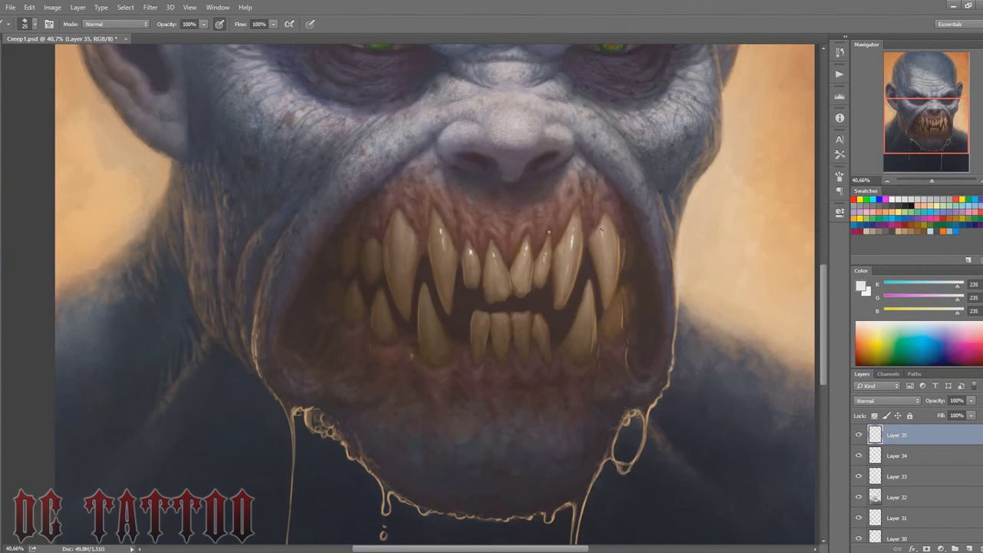
left_click_drag(603, 230, 606, 239)
left_click_drag(479, 368, 480, 335)
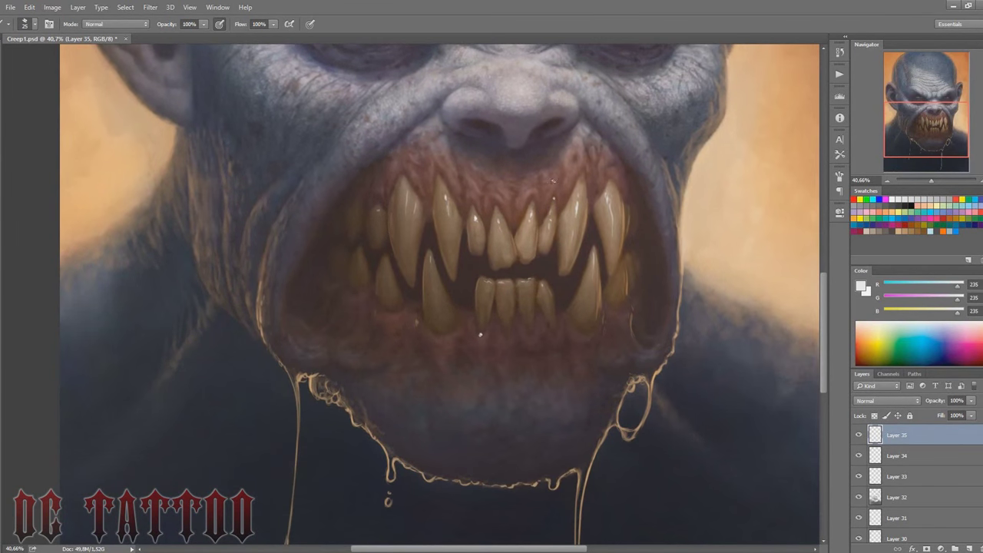
mouse_move(551, 333)
left_mouse_down()
mouse_move(534, 332)
mouse_move(582, 334)
left_mouse_up()
left_click_drag(589, 333, 596, 334)
left_click_drag(528, 182, 531, 189)
left_click_drag(383, 315, 397, 317)
Replace an undone white drip with white dots below the lower lip and along its edge.
left_click_drag(508, 387, 515, 442)
key("ctrl+alt+z")
key("ctrl+alt+z")
key("ctrl+alt+z")
left_click(479, 387)
left_click(492, 397)
mouse_move(349, 357)
left_mouse_down()
mouse_move(374, 356)
mouse_move(365, 337)
mouse_move(307, 353)
left_mouse_up()
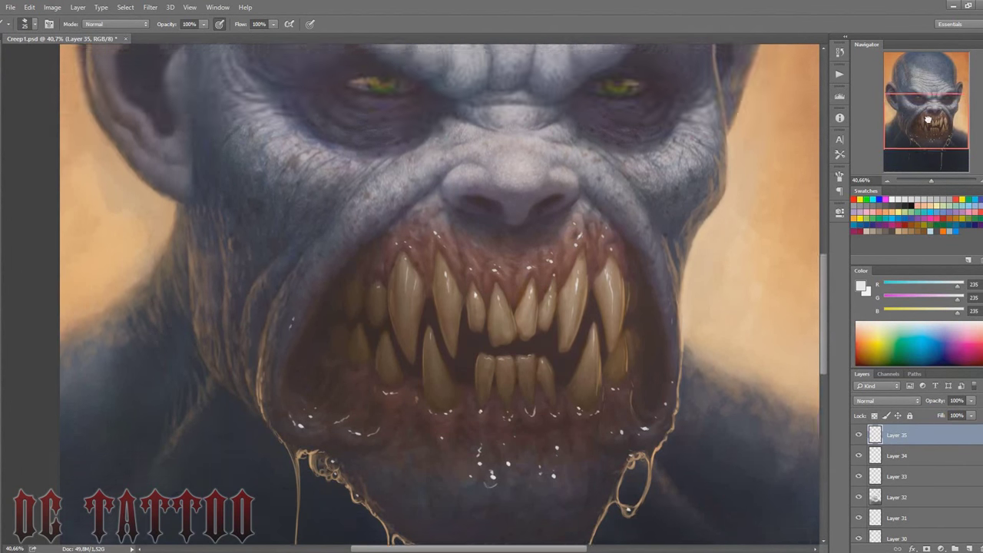
Recentre on the mouth, dab a small white lip highlight, and start a new layer.
left_click_drag(485, 406, 476, 296)
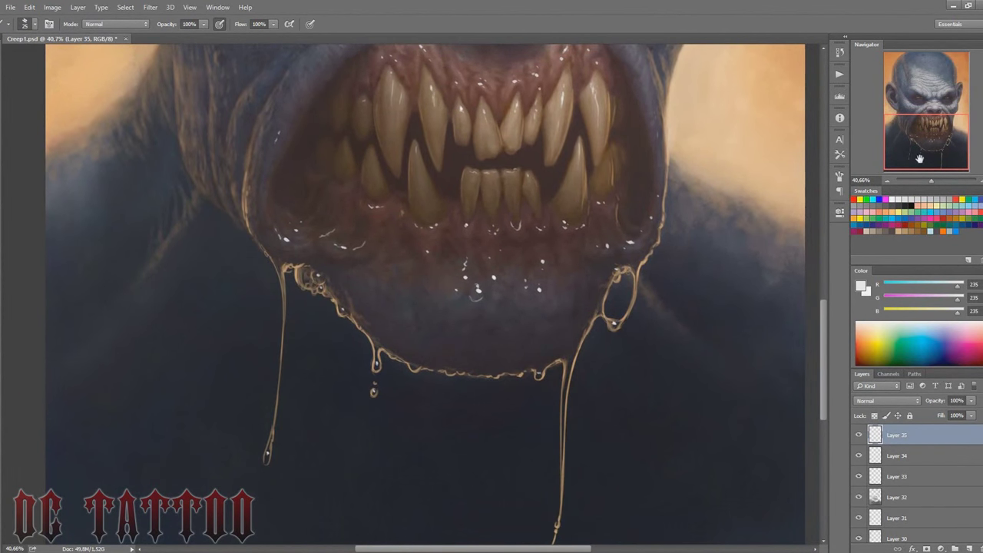
left_click_drag(683, 347, 688, 329)
left_click_drag(410, 335, 413, 338)
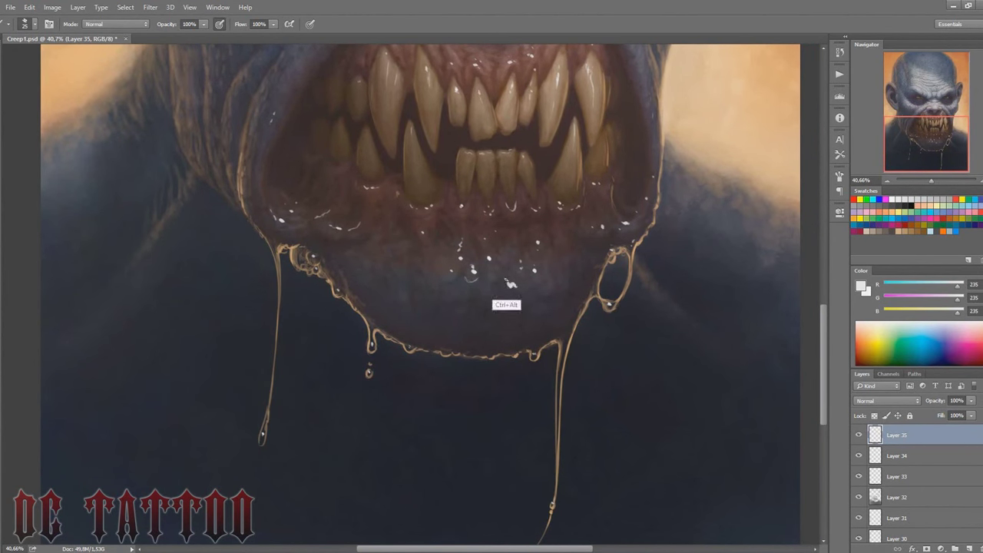
left_click(507, 284)
key("ctrl+shift+n")
Confirm Layer 36 and paint grey highlight dabs near the lip corner.
key("Return")
left_click(467, 283, "alt")
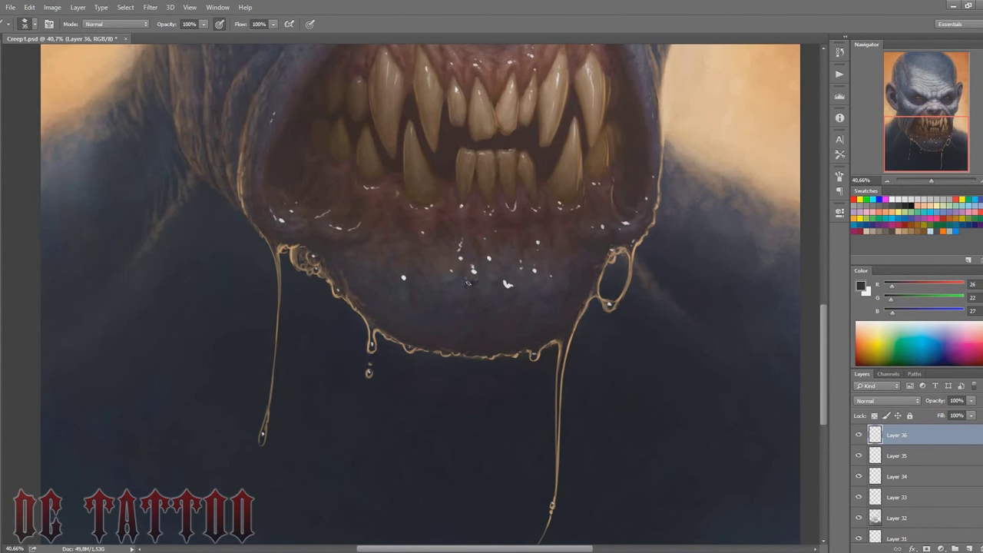
left_click(472, 280, "alt")
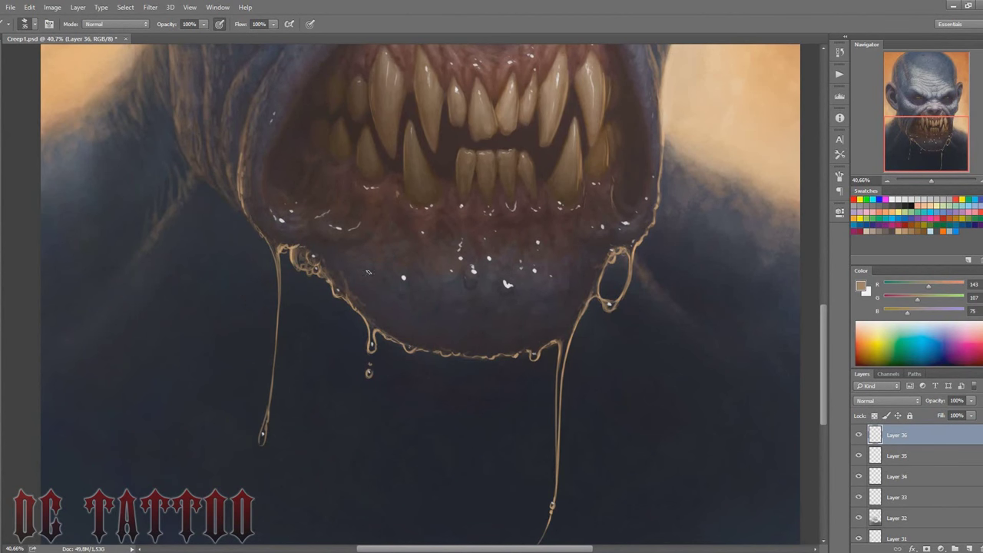
left_click(294, 206, "alt")
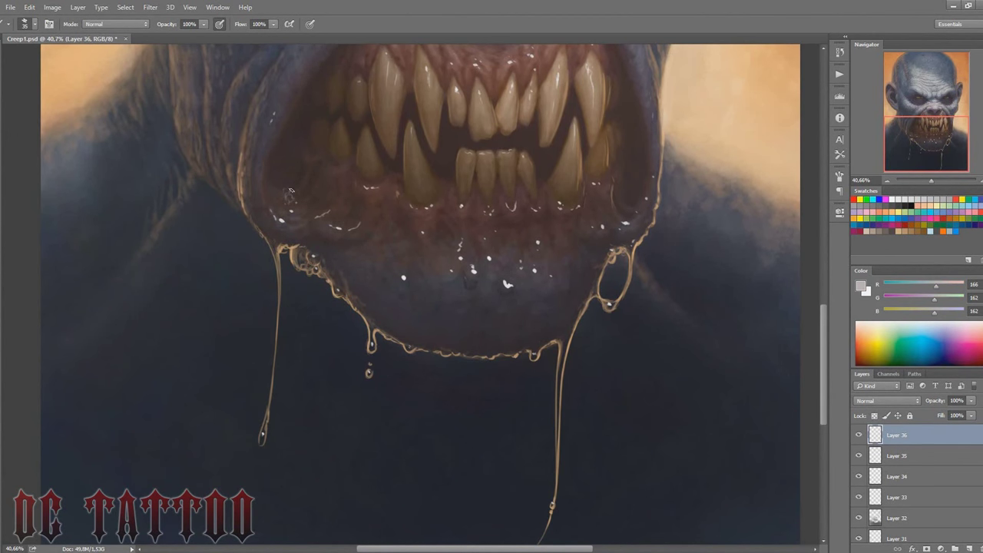
left_click_drag(621, 205, 631, 213)
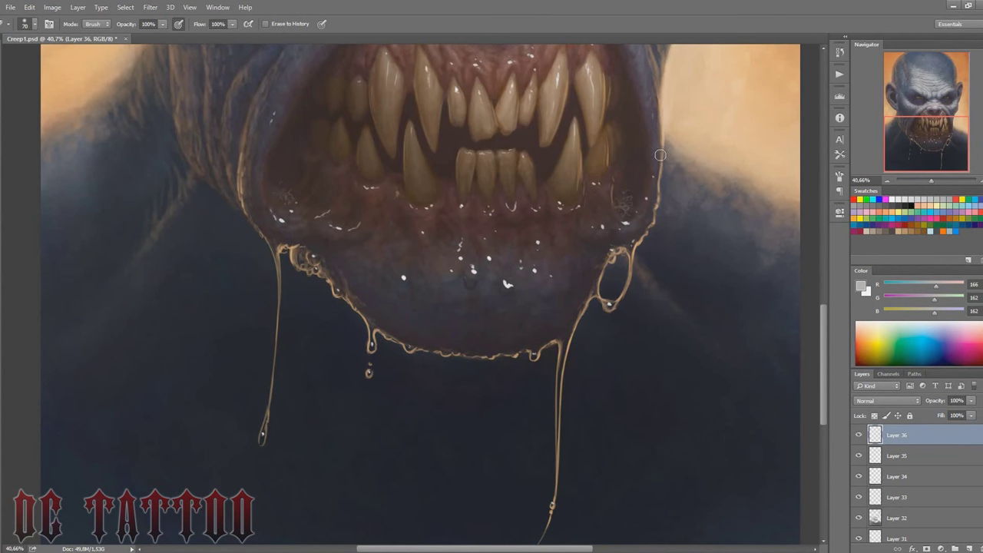
Dab a white glint on the chin with a smaller brush.
left_click(470, 283, "alt")
key("x")
key("bracketleft")
left_click(403, 278)
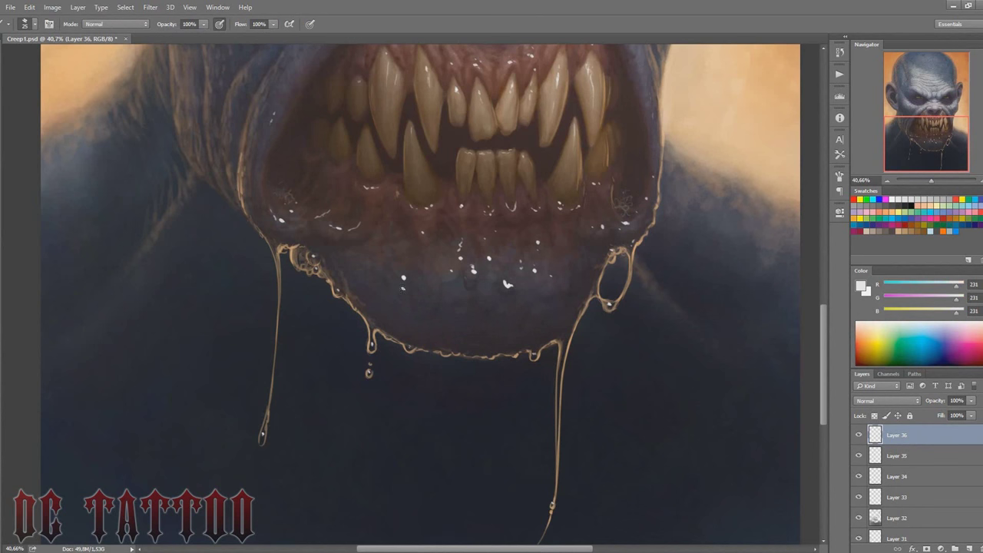
key("x")
key("bracketright")
Sample a tan from the drips and paint a thin bright highlight along the left drip.
left_click(440, 320, "alt")
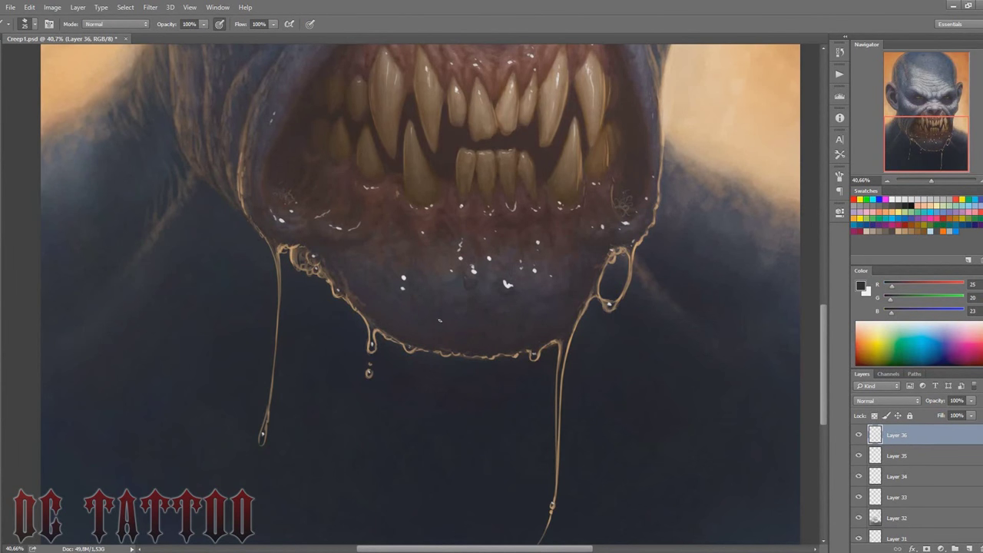
left_click(396, 280, "alt")
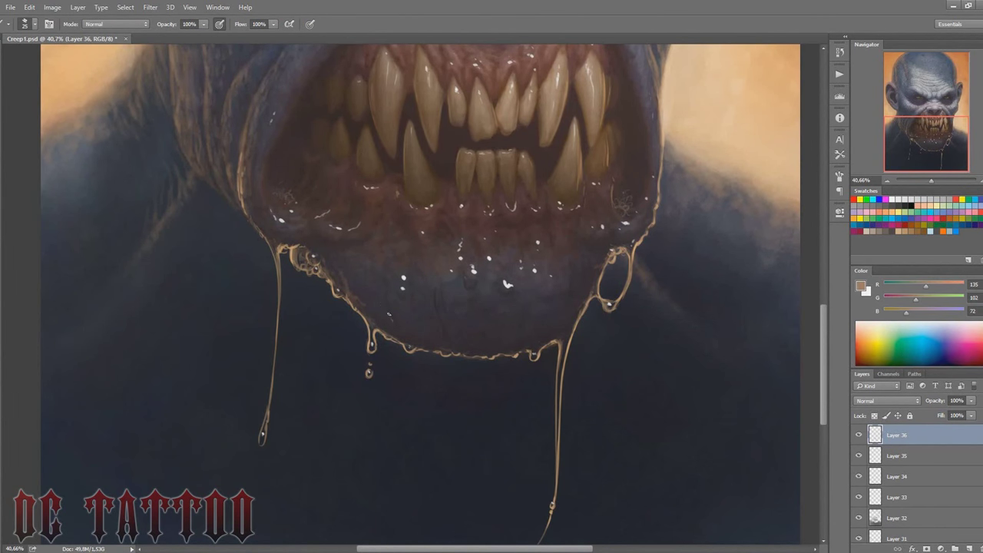
key("bracketleft")
key("bracketright")
key("bracketleft")
key("bracketleft")
left_click_drag(265, 421, 268, 391)
Highlight the right eye's lower lid with a light skin tone.
left_click_drag(930, 182, 931, 183)
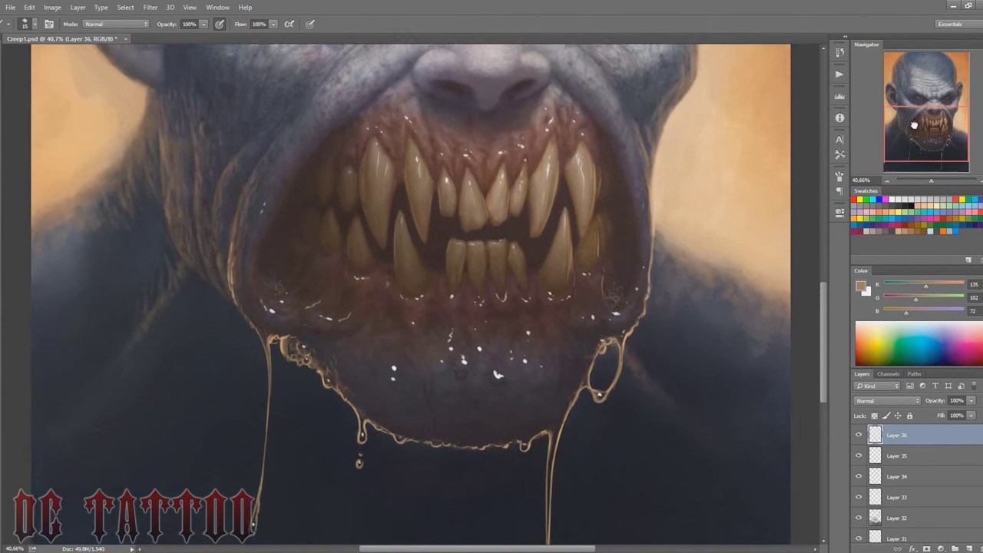
key("ctrl+plus")
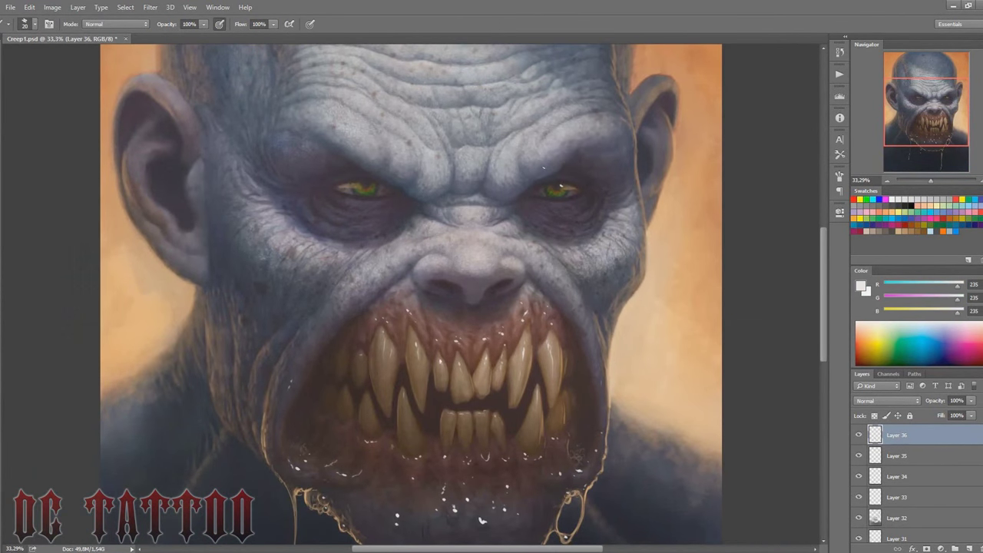
left_click_drag(935, 185, 938, 184)
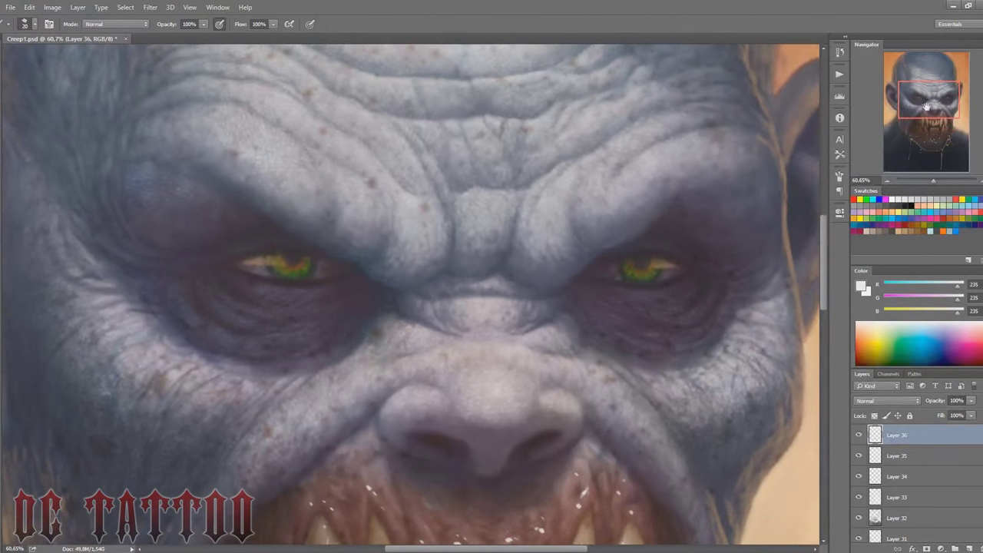
left_click(689, 275, "alt")
left_click_drag(679, 276, 659, 281)
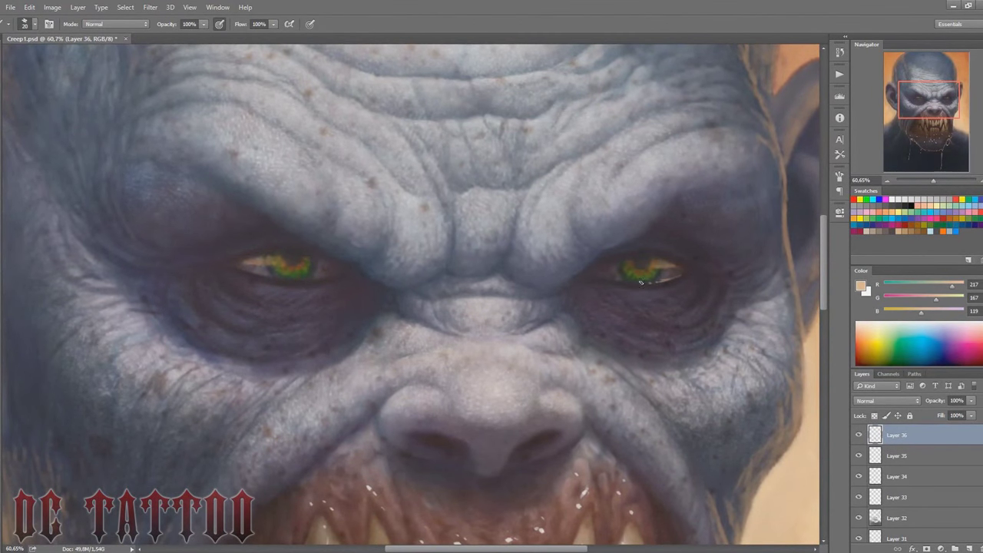
left_click_drag(933, 181, 934, 183)
Add Layer 37 above Layer 36 and sample a dark colour with a larger brush.
key("ctrl+shift+n")
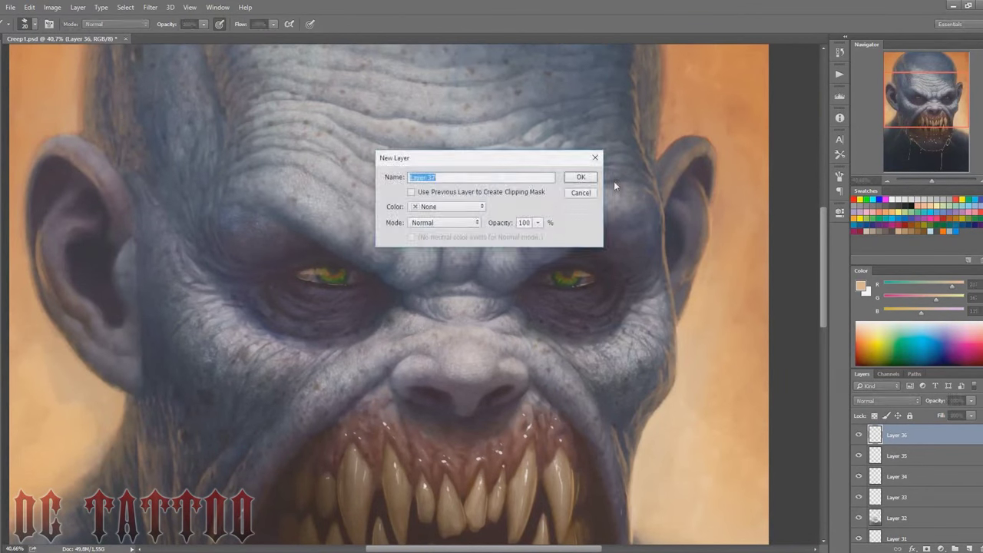
key("Return")
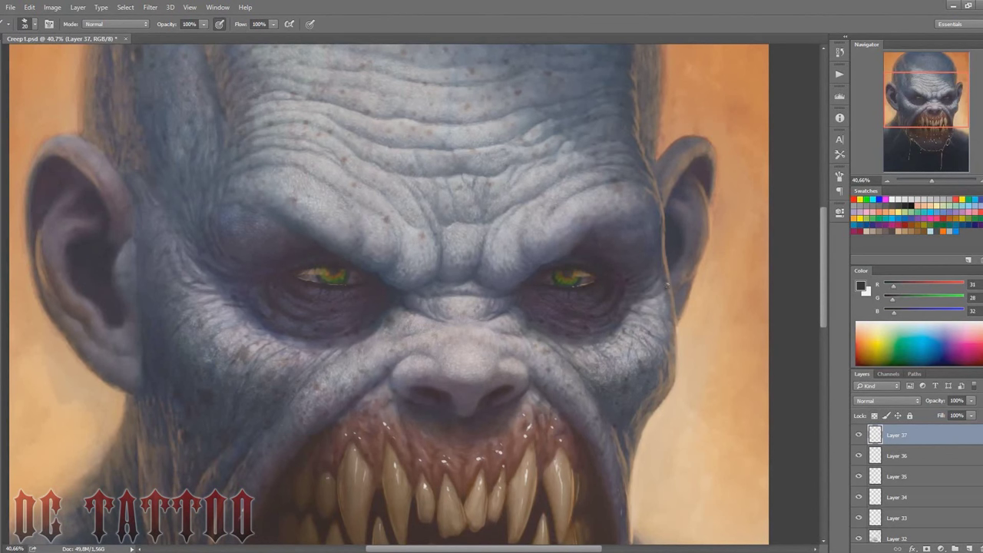
left_click(574, 250, "alt")
key("bracketright")
left_click_drag(932, 181, 930, 185)
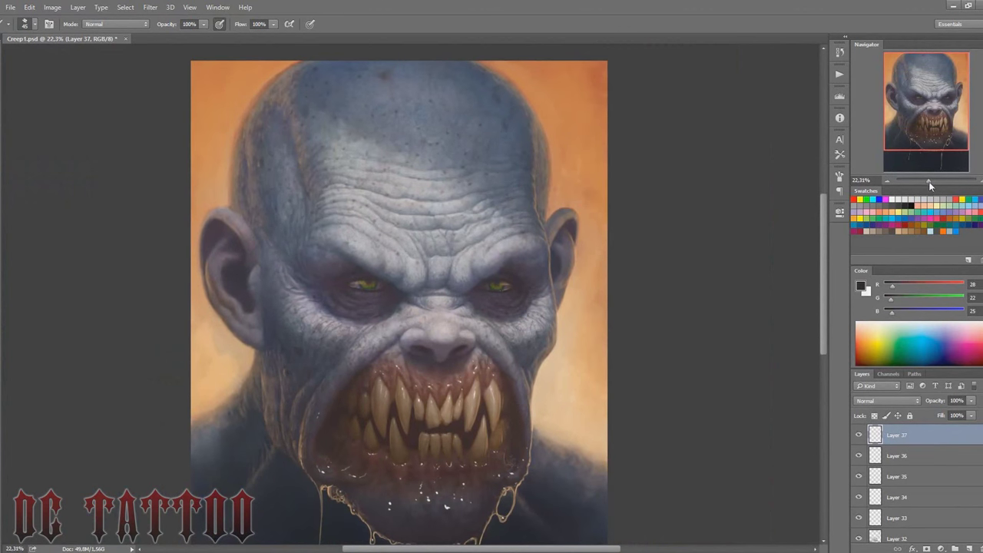
On new Layer 38, paint bright orange into both ears.
key("ctrl+shift+n")
key("Return")
left_click(943, 230)
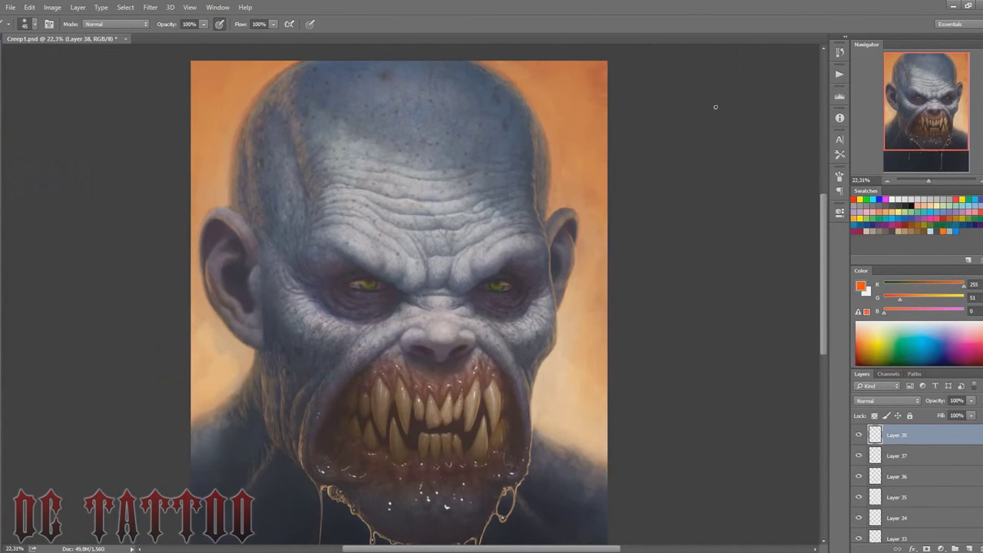
key("bracketright")
key("bracketright")
key("bracketright")
mouse_move(205, 251)
left_mouse_down()
mouse_move(220, 225)
mouse_move(235, 263)
mouse_move(229, 286)
left_mouse_up()
mouse_move(570, 219)
left_mouse_down()
mouse_move(572, 234)
mouse_move(552, 252)
left_mouse_up()
key("bracketleft")
key("bracketleft")
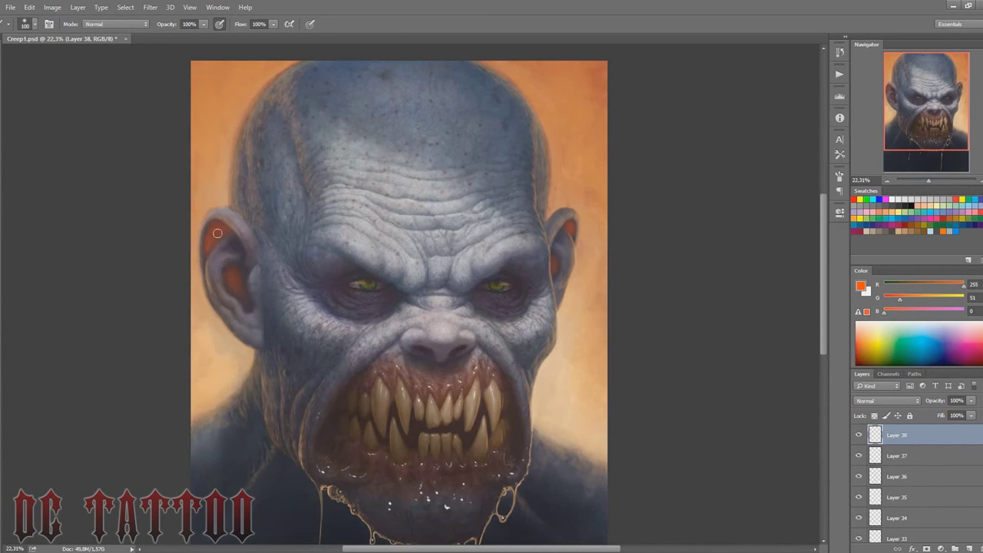
left_click_drag(217, 232, 229, 234)
key("bracketright")
key("bracketright")
key("bracketright")
Set the glow layer to Screen at 63% opacity, erase excess, and select Layer 24.
key("alt+shift+s")
left_click_drag(931, 401, 918, 403)
key("bracketleft")
key("bracketleft")
key("bracketleft")
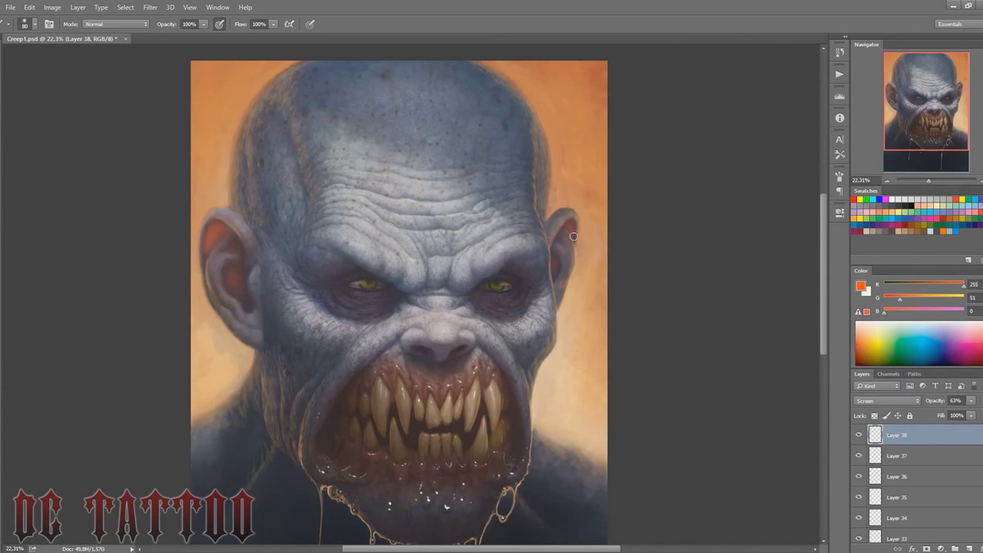
key("e")
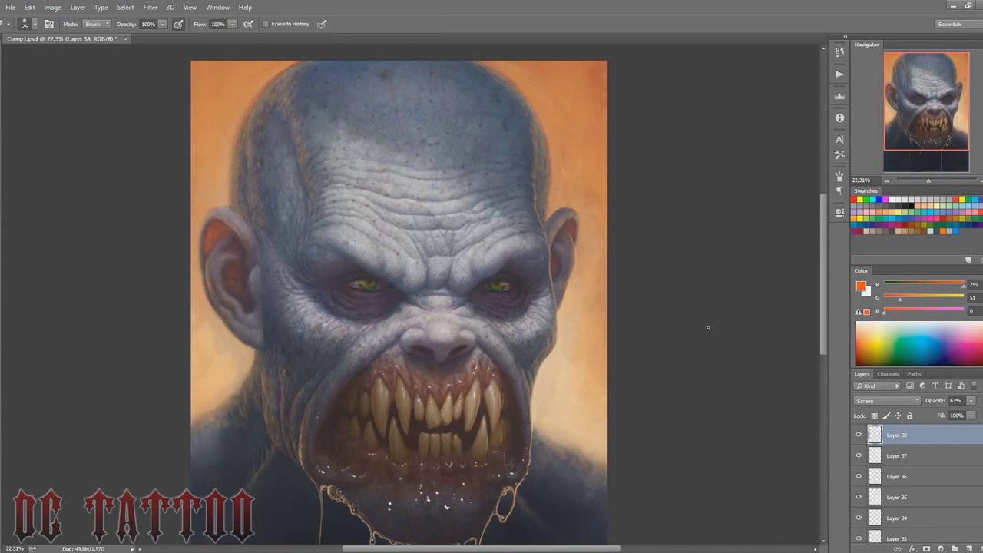
key("bracketright")
key("bracketright")
key("bracketright")
key("bracketleft")
scroll(860, 492, "down", 3)
left_click(911, 542)
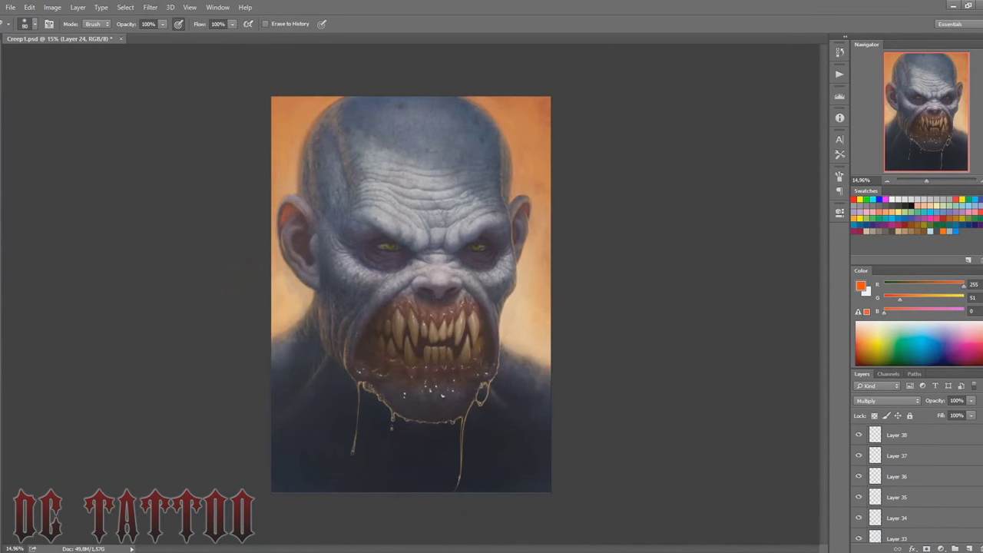
Sample muted orange, lighter orange and pale peach tones with a larger brush.
key("b")
left_click(284, 189, "alt")
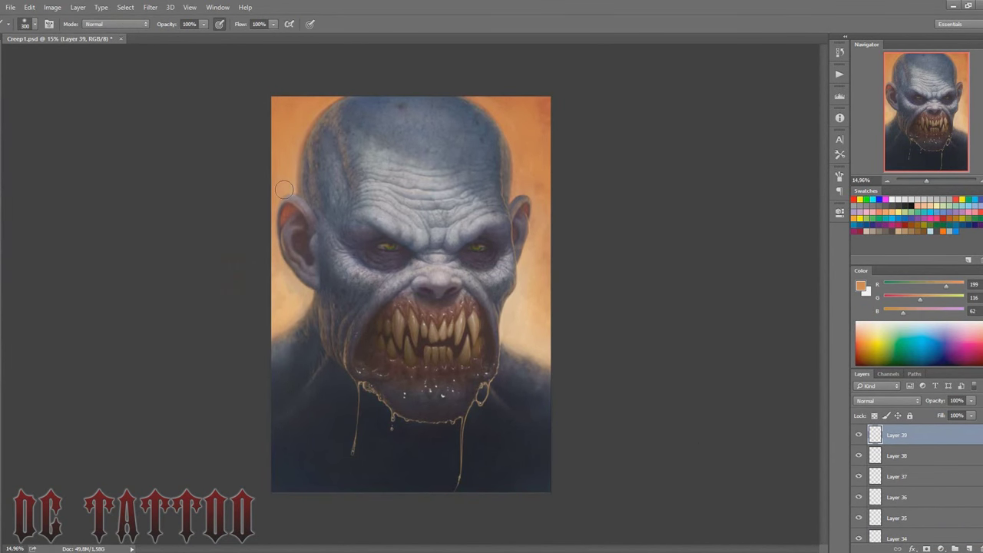
key("bracketright")
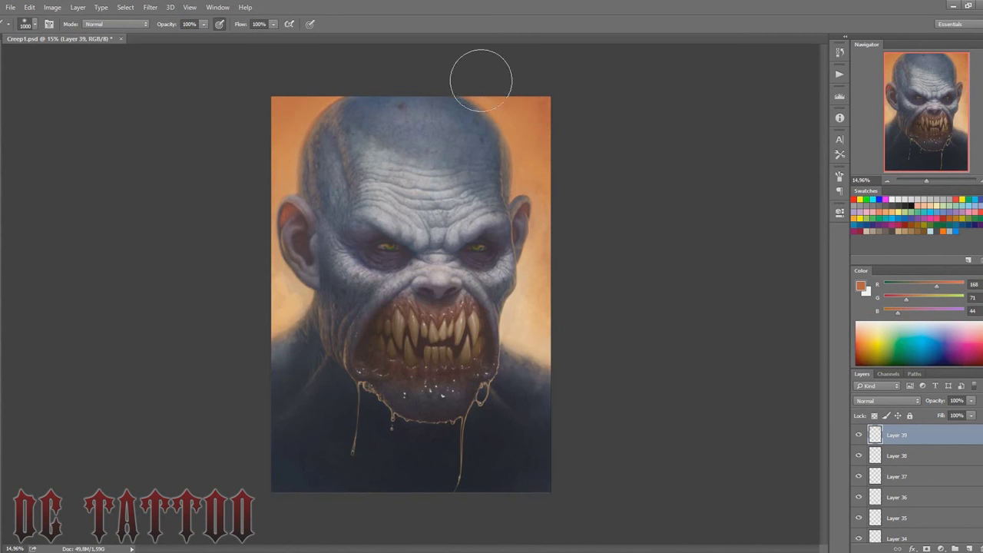
left_click(540, 248, "alt")
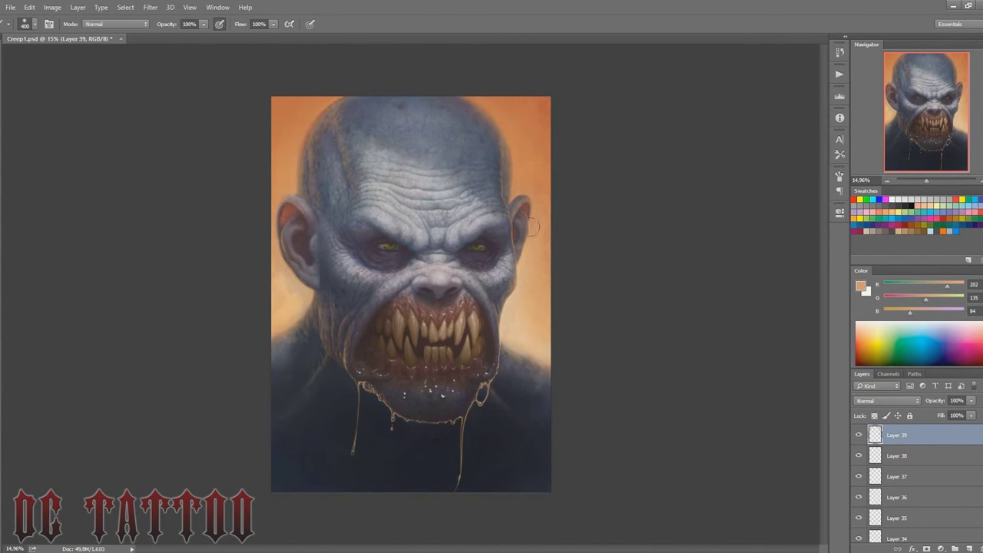
key("bracketright")
left_click(297, 299, "alt")
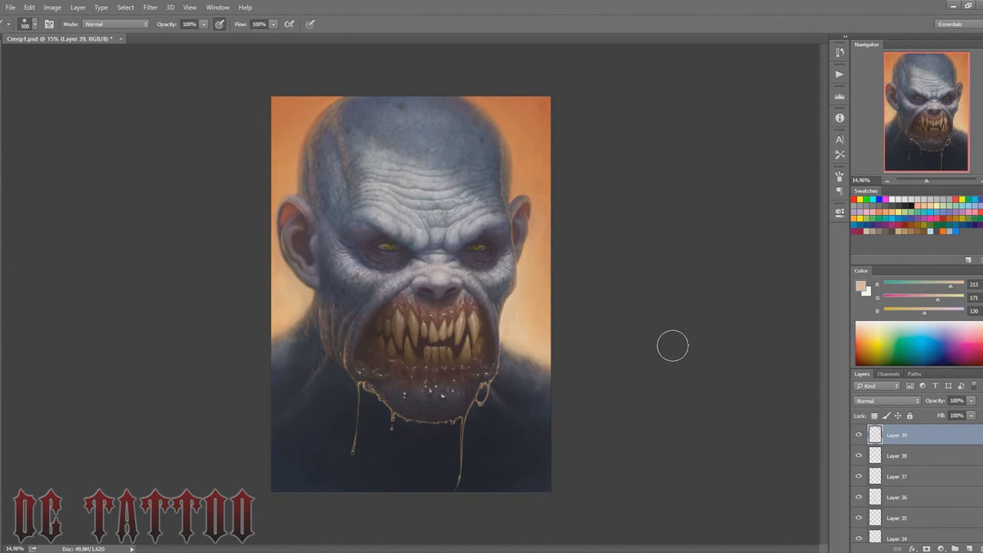
scroll(407, 302, "up", 2)
scroll(407, 302, "up", 1)
Add Layer 40, set the brush size to 131, and erase around the head with a smaller eraser.
key("ctrl+shift+n")
key("Return")
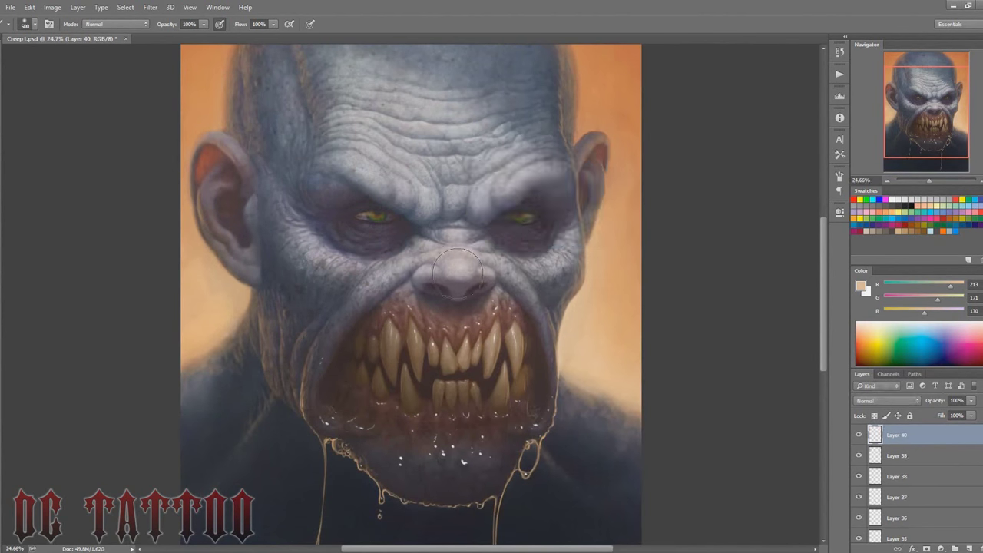
right_click(458, 270)
scroll(901, 276, "down", 2)
left_click_drag(253, 264, 275, 336)
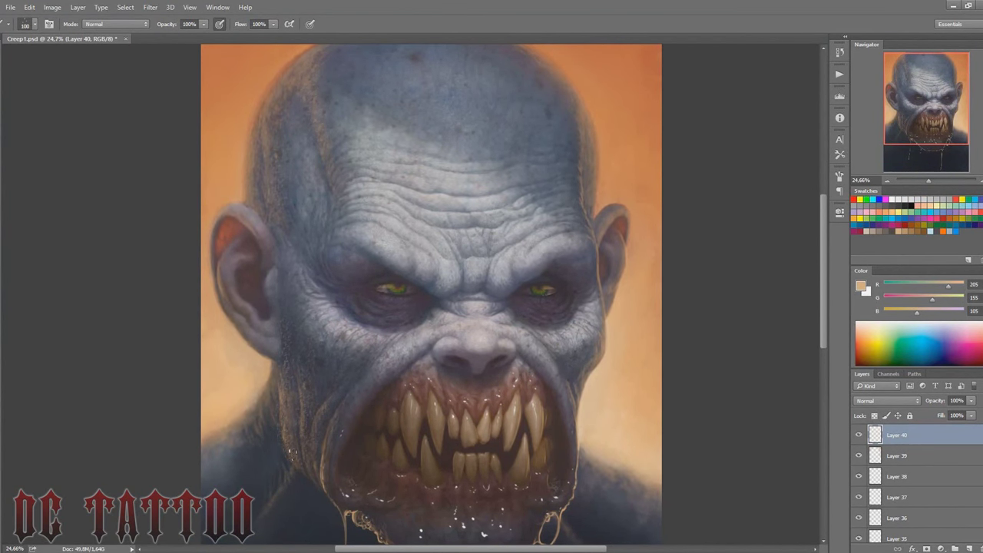
key("e")
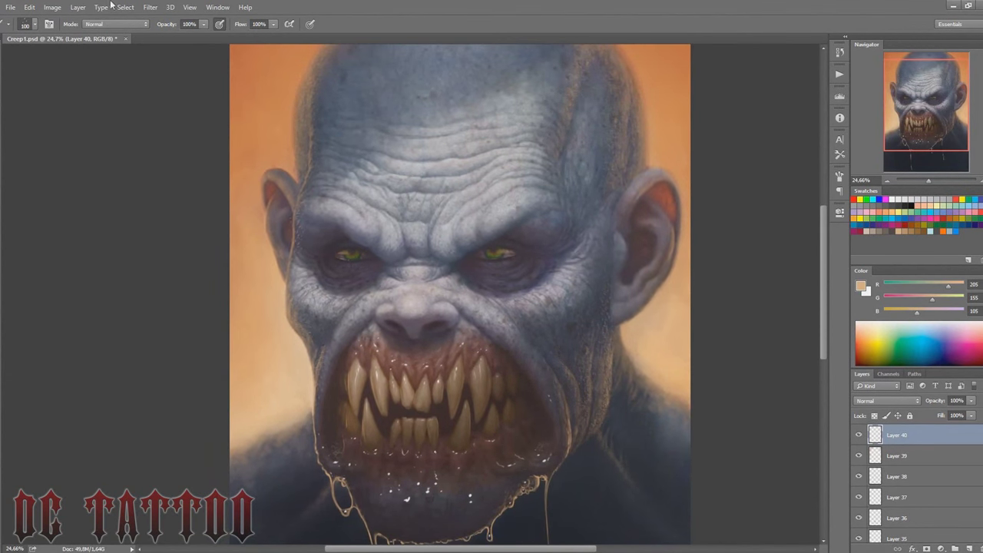
key("alt+t")
left_click(932, 179)
key("e")
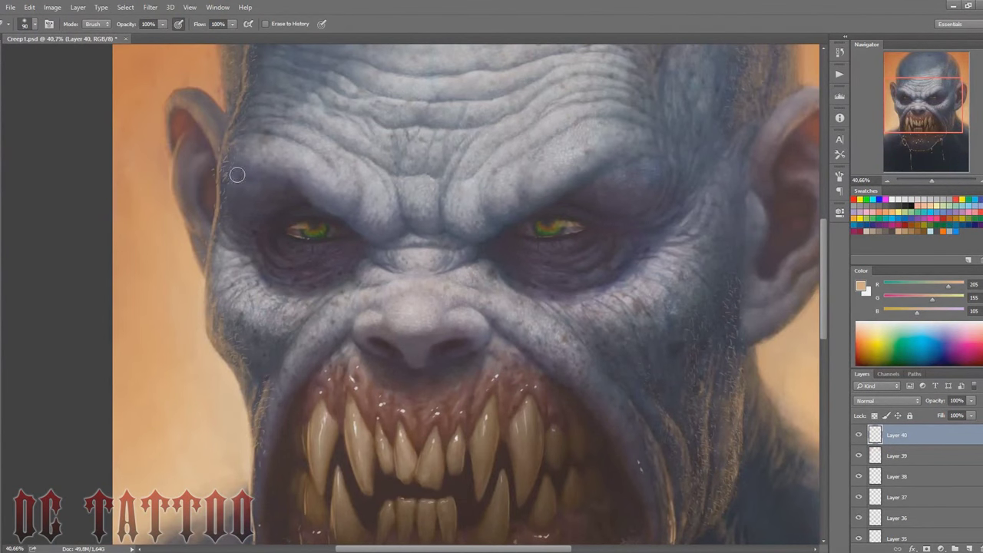
key("bracketleft")
key("bracketleft")
Apply a Gaussian Blur.
left_click(150, 7)
left_click(107, 183)
left_click(550, 146)
left_click_drag(932, 180, 926, 180)
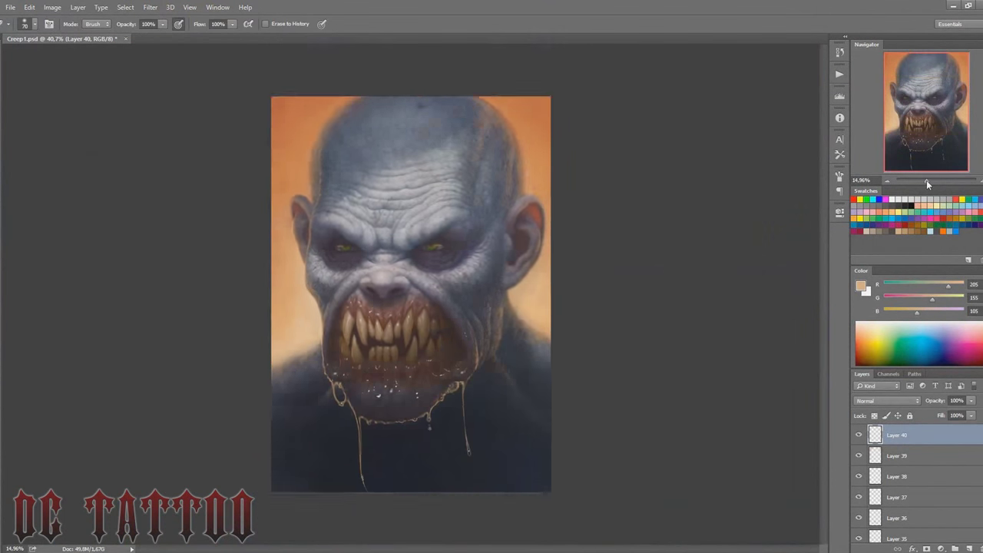
Save the file, flatten the image, and duplicate the Background layer.
key("ctrl+s")
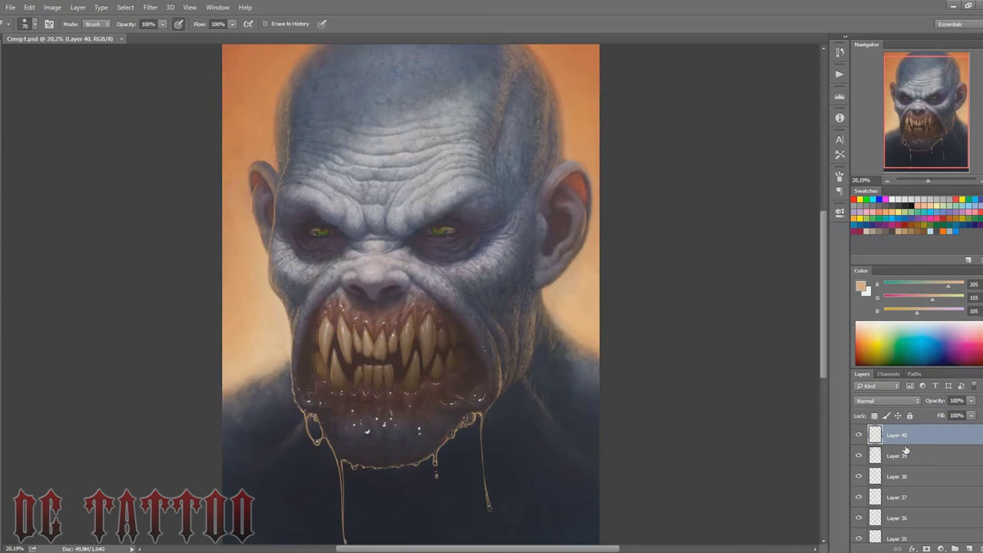
right_click(906, 449)
left_click(827, 408)
key("ctrl+j")
Apply a roughly 16 px Iris Blur, shaping a tall sharp oval around the creature's head.
left_click(149, 7)
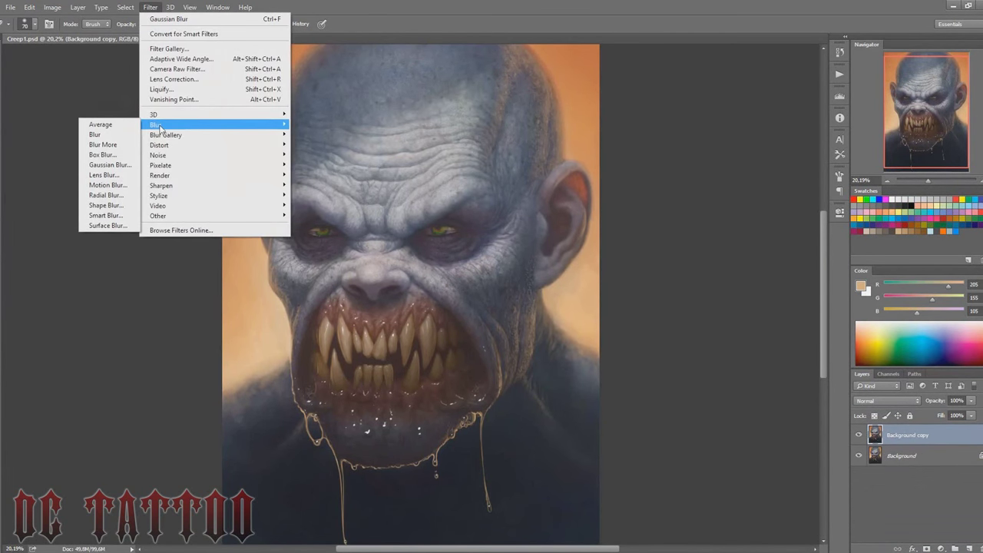
left_click(134, 134)
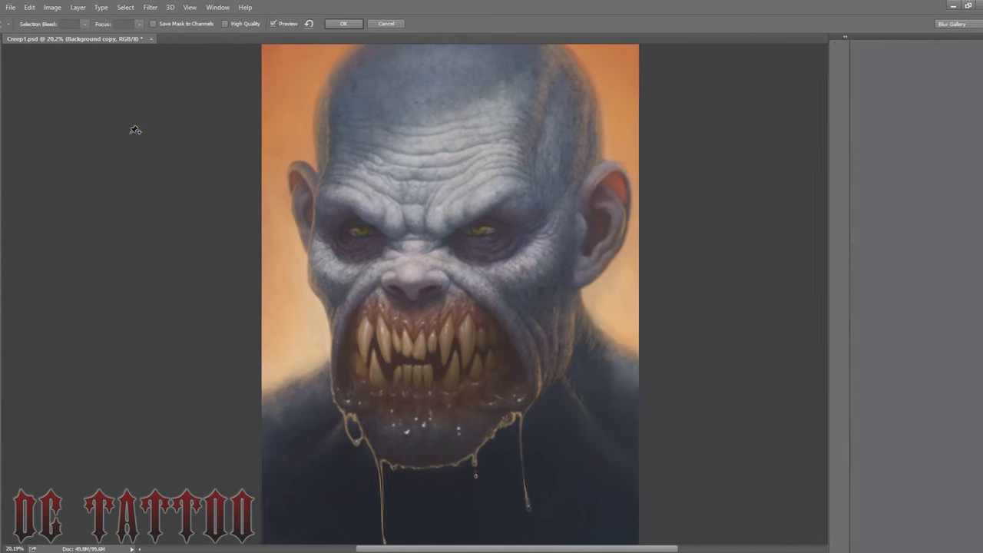
left_click(911, 95)
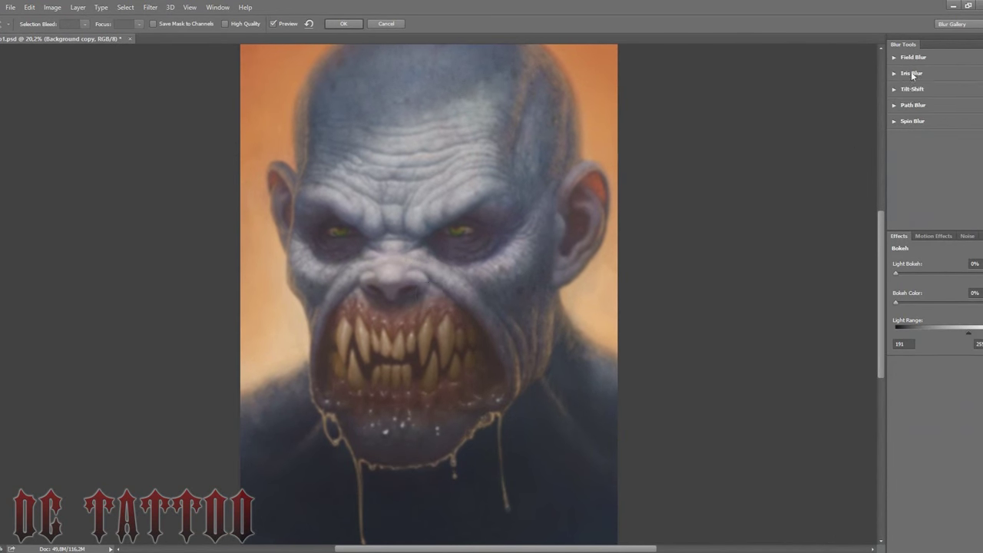
left_click_drag(486, 231, 491, 183)
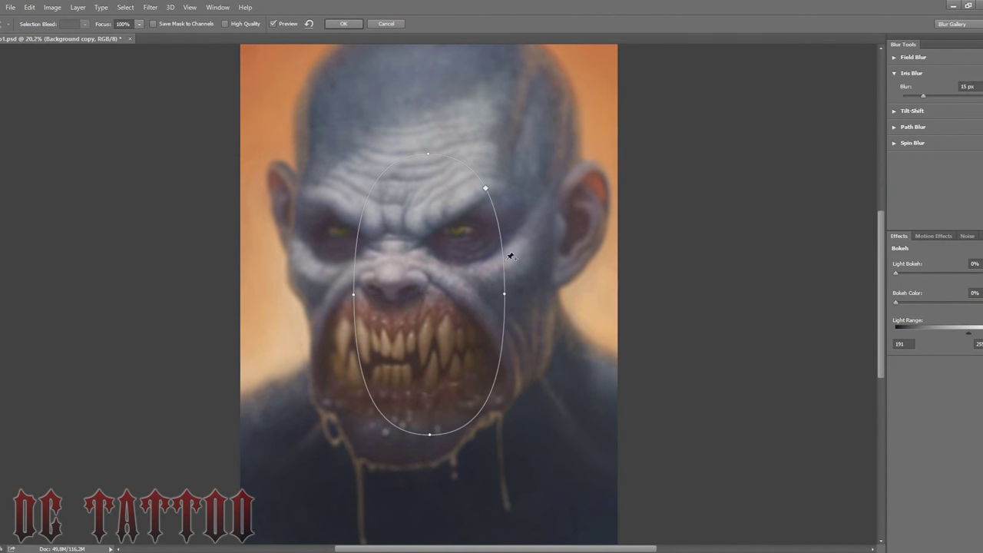
left_click_drag(509, 259, 517, 123)
left_click_drag(435, 277, 431, 267)
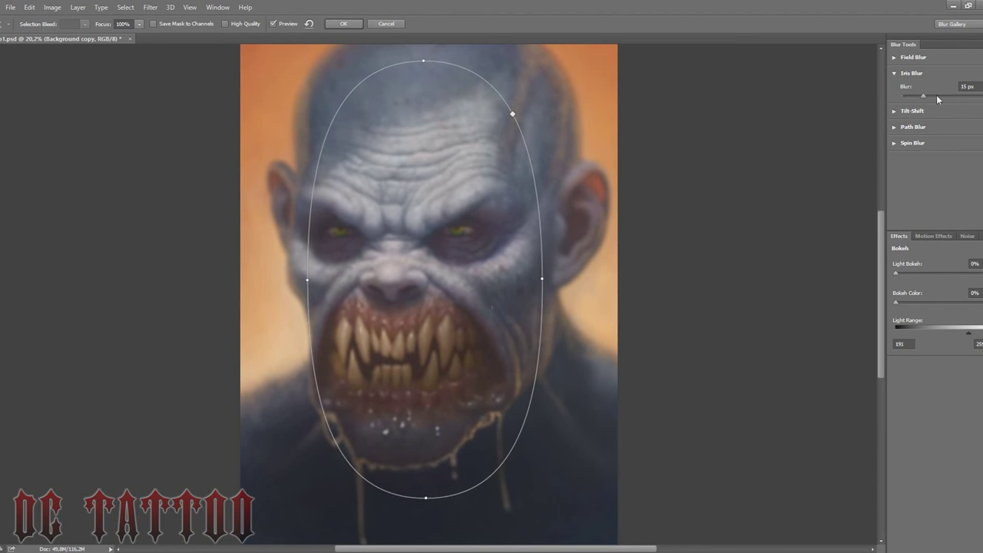
left_click_drag(479, 93, 542, 55)
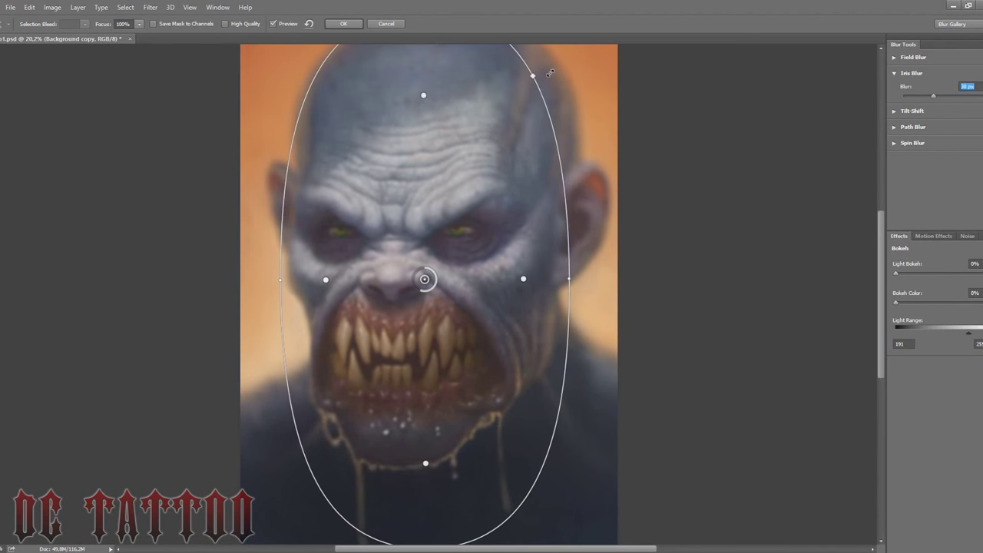
left_click_drag(424, 480, 426, 523)
key("ctrl+z")
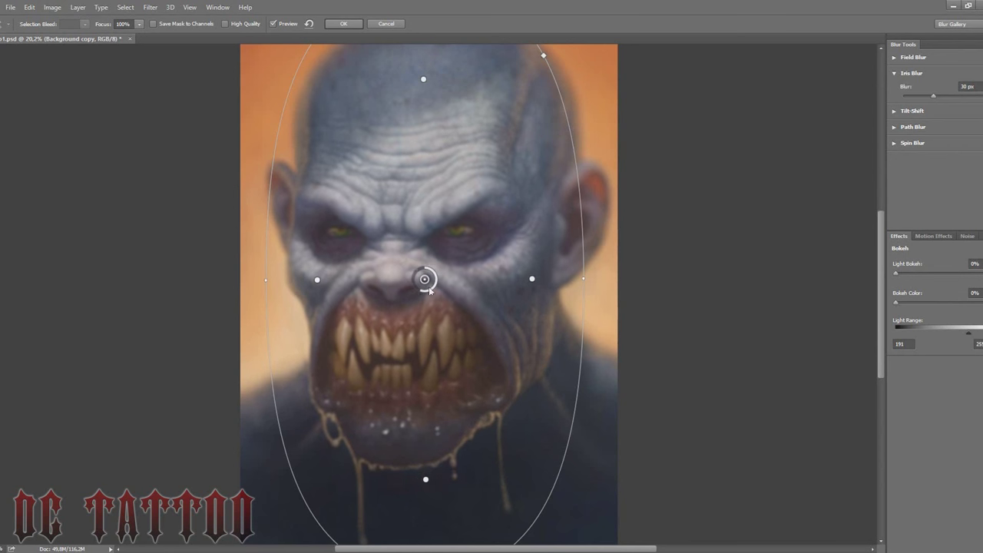
left_click_drag(424, 279, 438, 289)
left_click_drag(318, 279, 327, 282)
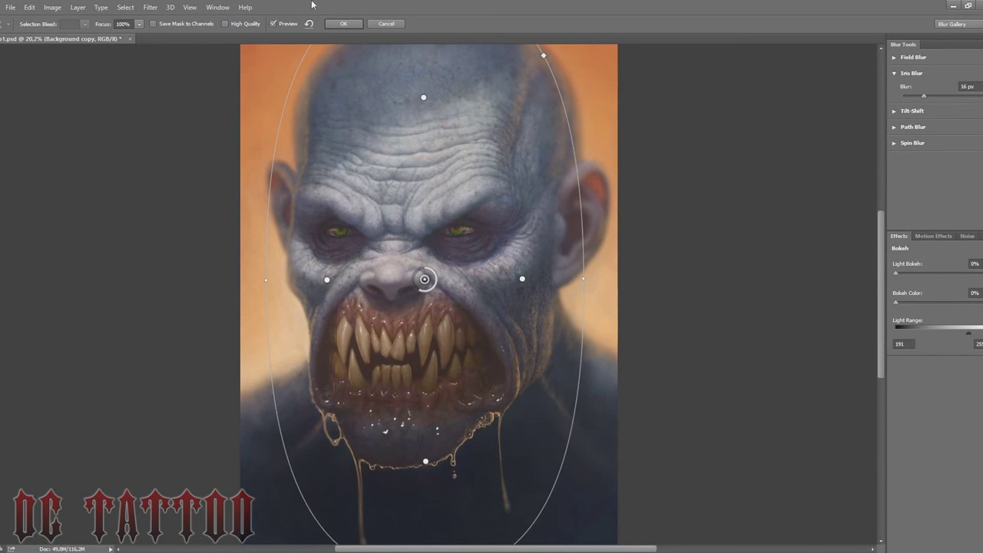
left_click(343, 23)
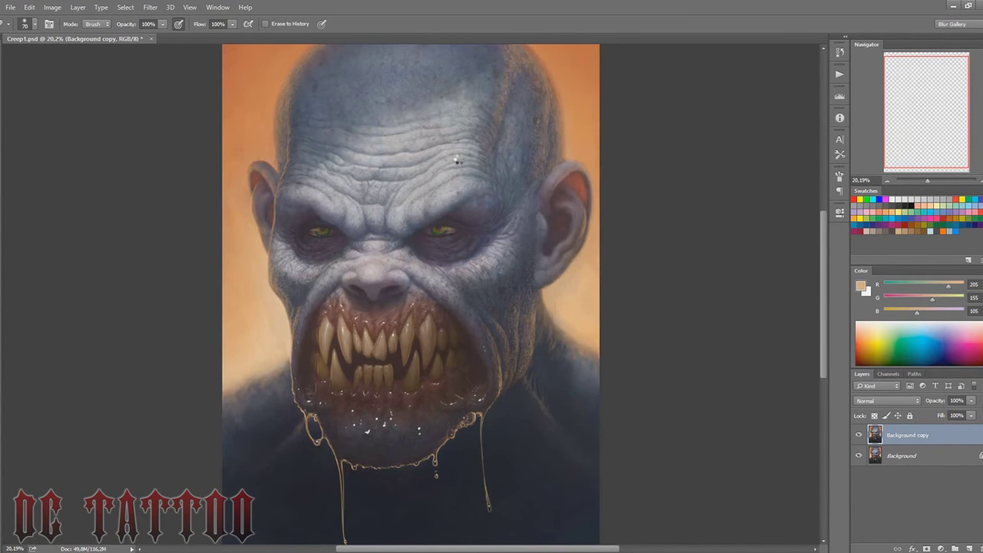
Add a layer mask to Background copy and zoom in on the face with the Brush tool.
left_click(926, 547)
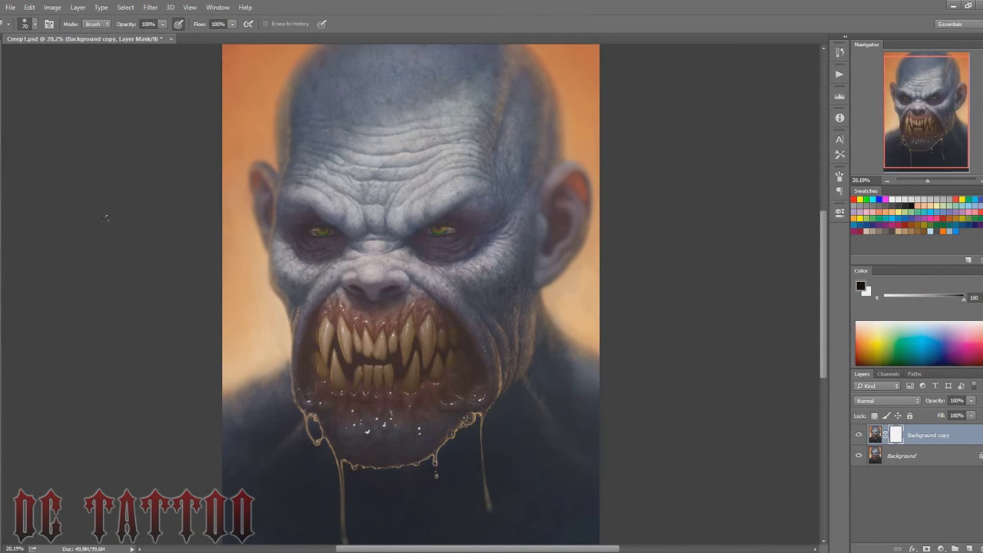
key("b")
right_click(240, 138)
scroll(461, 345, "down", 3)
key("Escape")
scroll(228, 202, "up", 3)
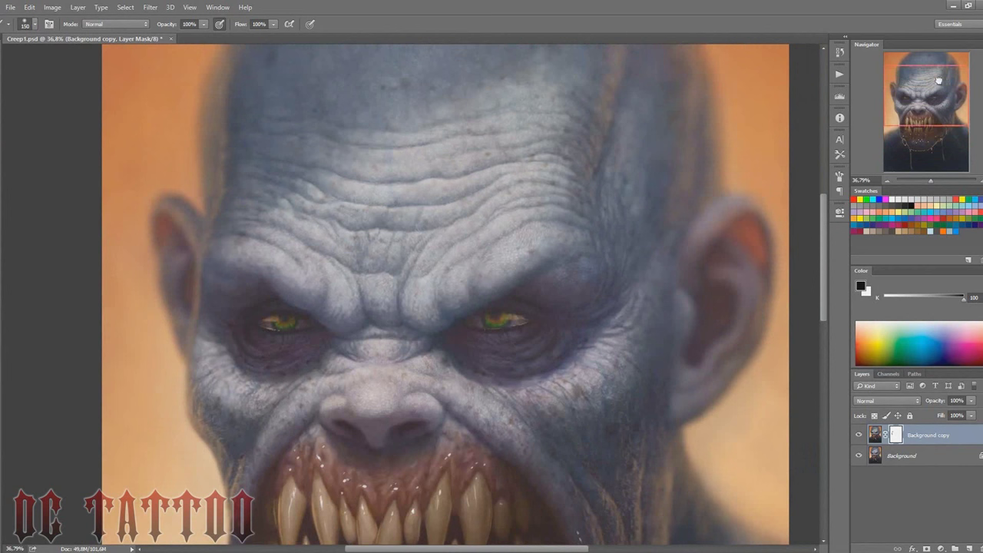
left_click_drag(729, 69, 698, 290)
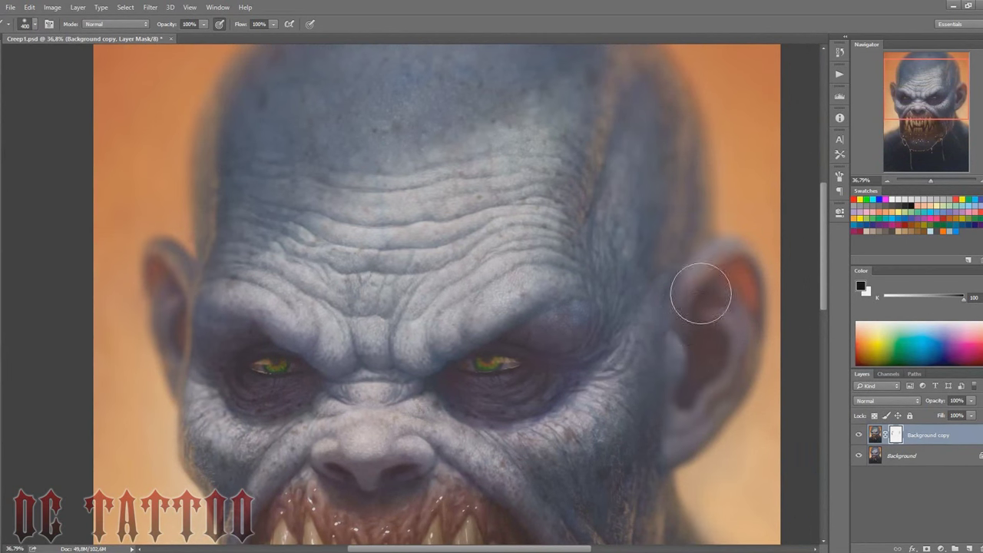
Resize the brush while framing the mouth, chin and drool strands.
key("bracketright")
key("bracketright")
key("bracketleft")
key("bracketleft")
key("bracketleft")
key("bracketright")
key("bracketright")
key("bracketright")
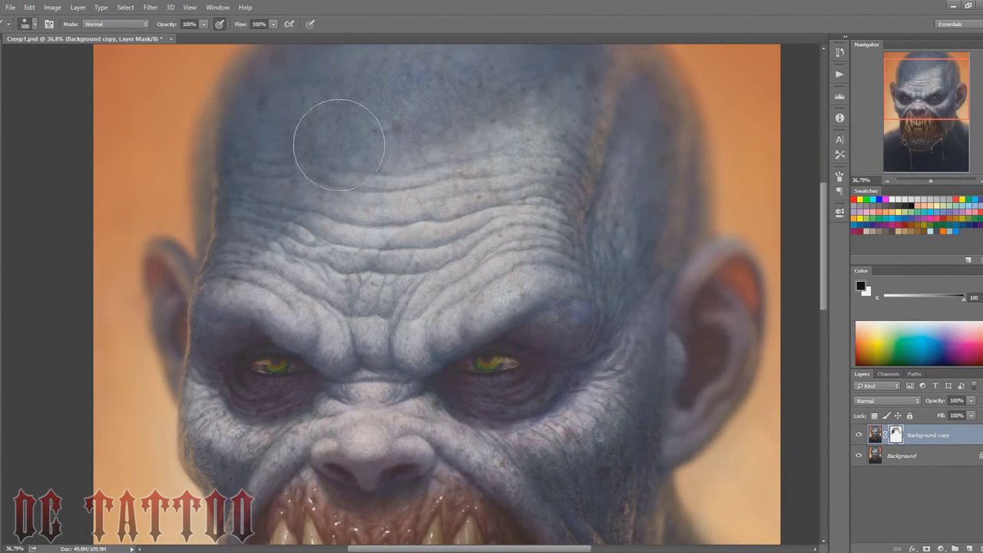
left_click_drag(927, 77, 934, 119)
key("bracketleft")
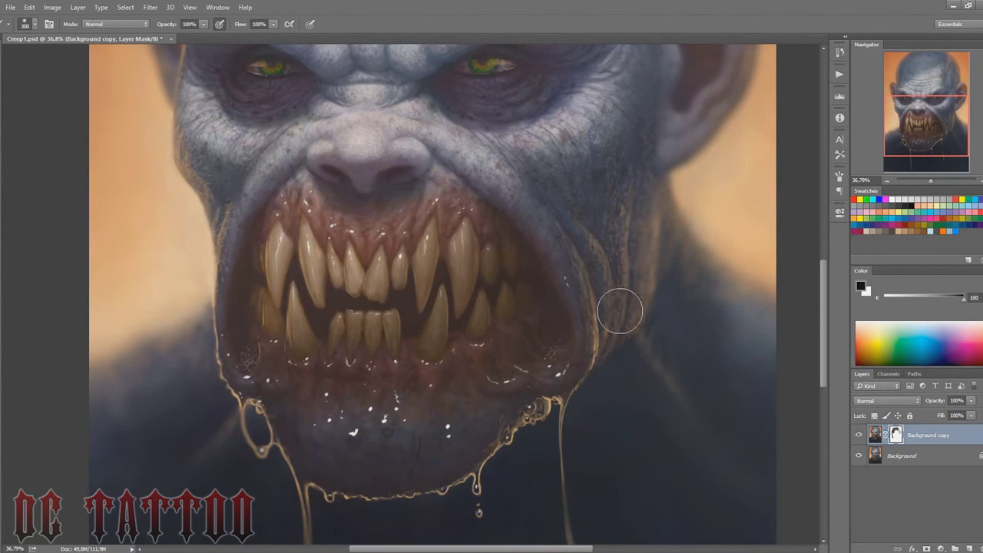
key("bracketright")
key("bracketright")
key("bracketright")
left_click_drag(926, 130, 926, 146)
key("bracketleft")
key("bracketleft")
key("bracketleft")
Paint the mask over the left and right drool strands to sharpen them, then add empty Layer 1.
left_click_drag(290, 361, 307, 539)
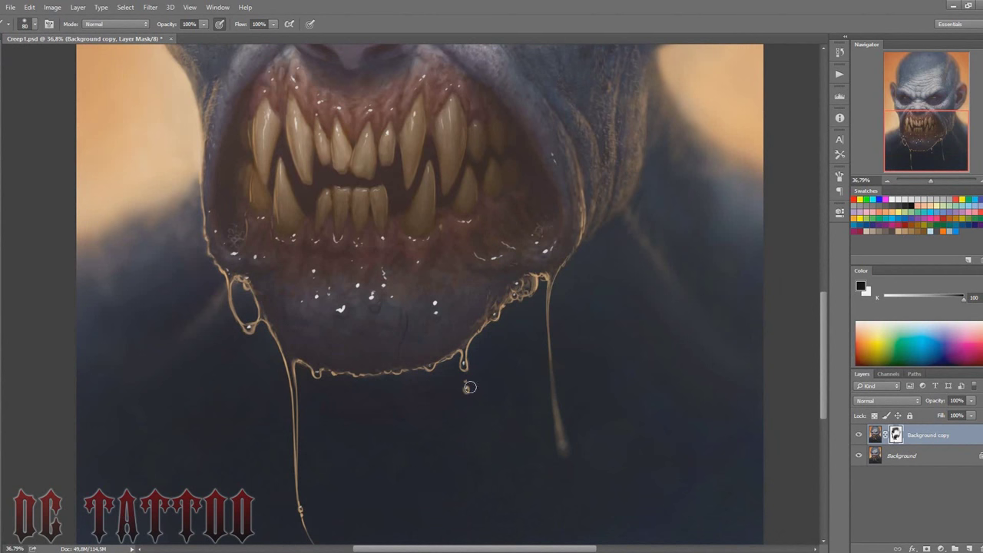
key("bracketleft")
left_click_drag(552, 267, 561, 448)
key("bracketright")
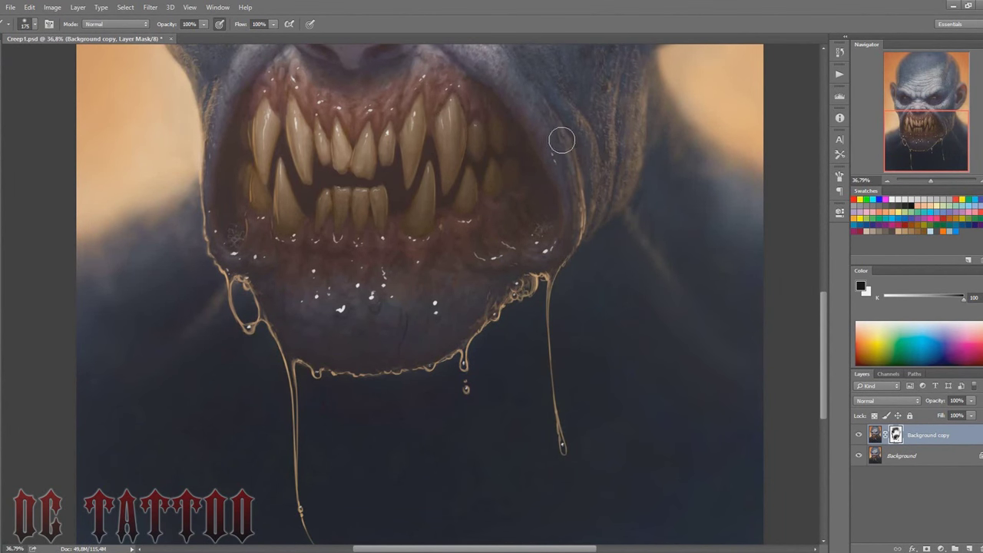
left_click_drag(930, 181, 927, 182)
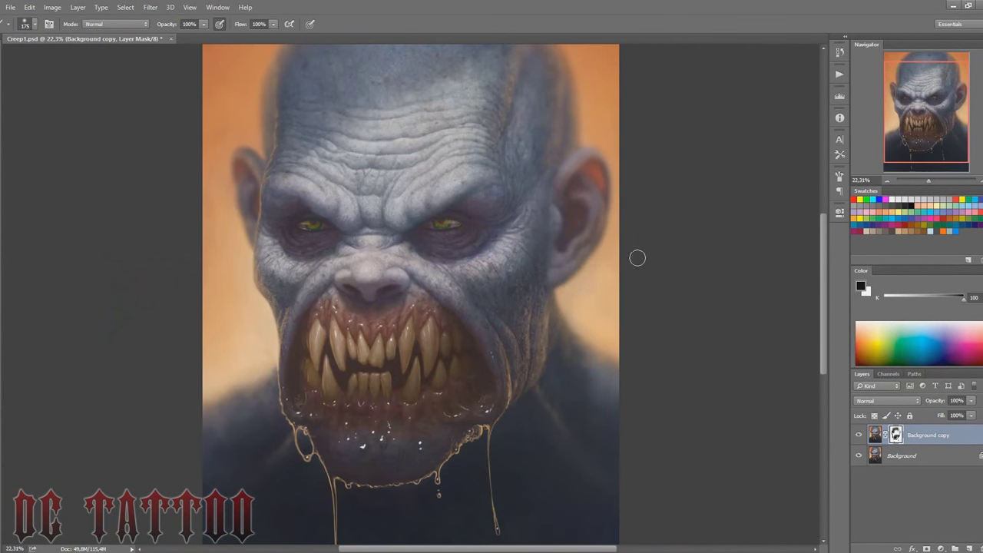
key("ctrl+shift+n")
key("Return")
Set Layer 1 to Overlay blending and toggle its visibility to compare.
left_click(876, 217)
left_click(887, 400)
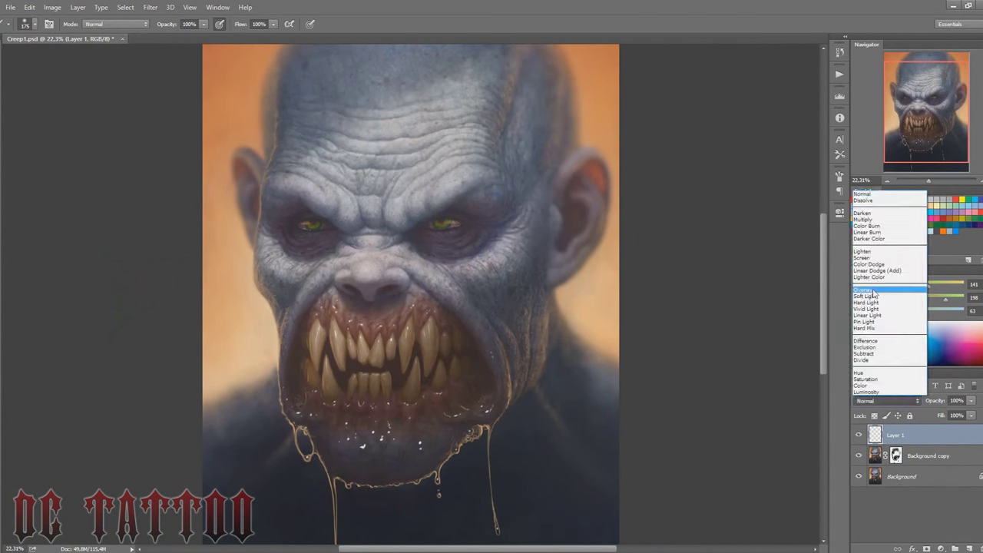
left_click(873, 291)
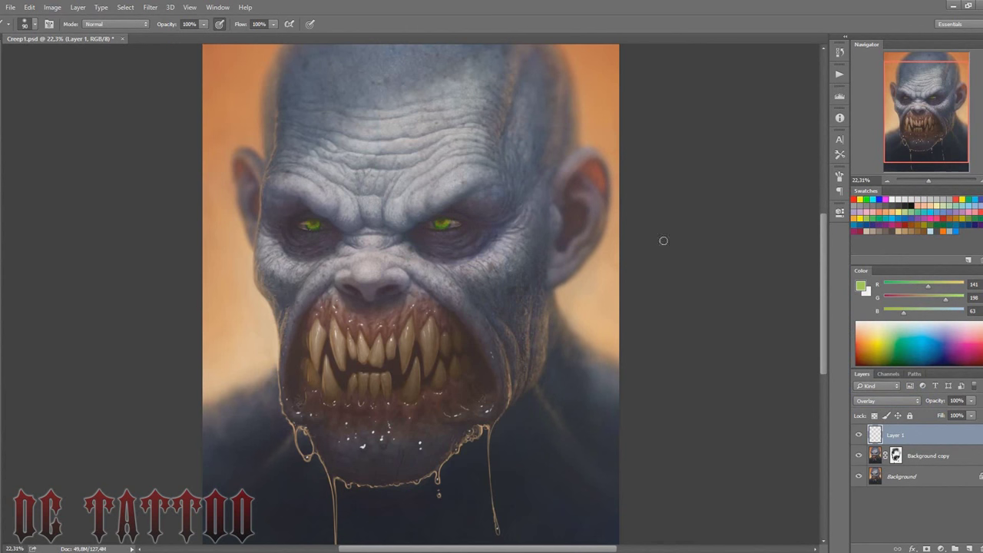
scroll(485, 246, "up", 3)
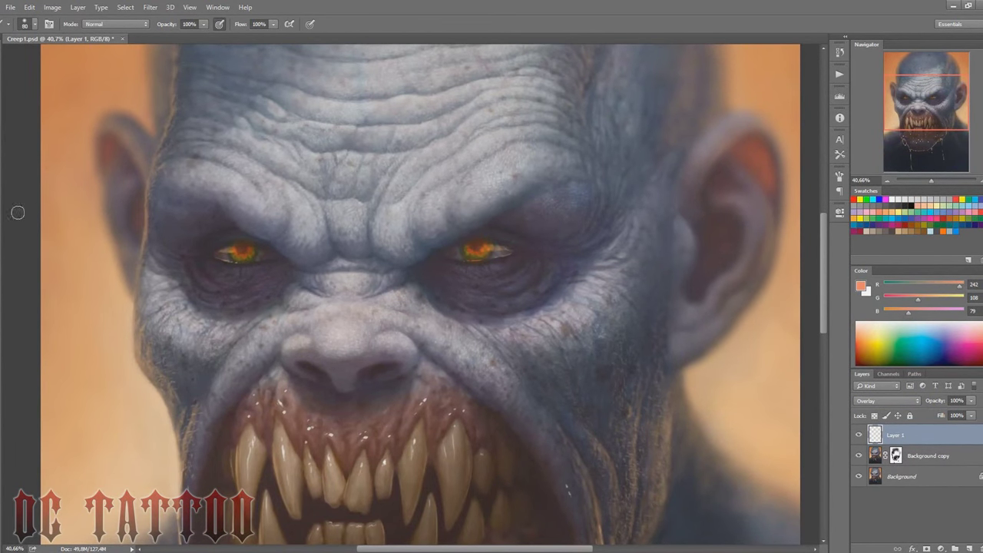
key("e")
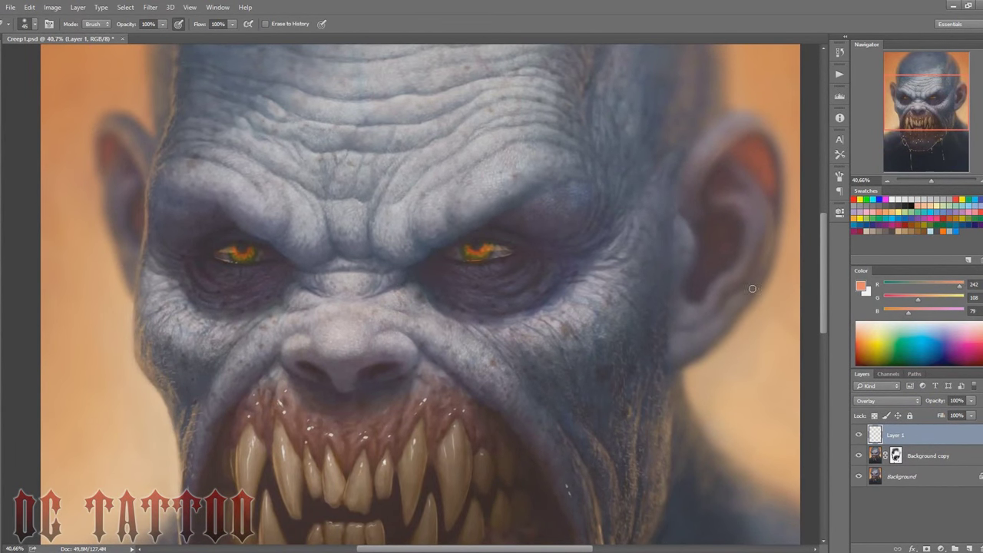
left_click_drag(933, 181, 930, 181)
left_click(860, 436)
left_click(859, 435)
Select the Background copy mask with a large white brush and zoom out to the whole painting.
left_click_drag(924, 106, 927, 99)
left_click(896, 456)
key("b")
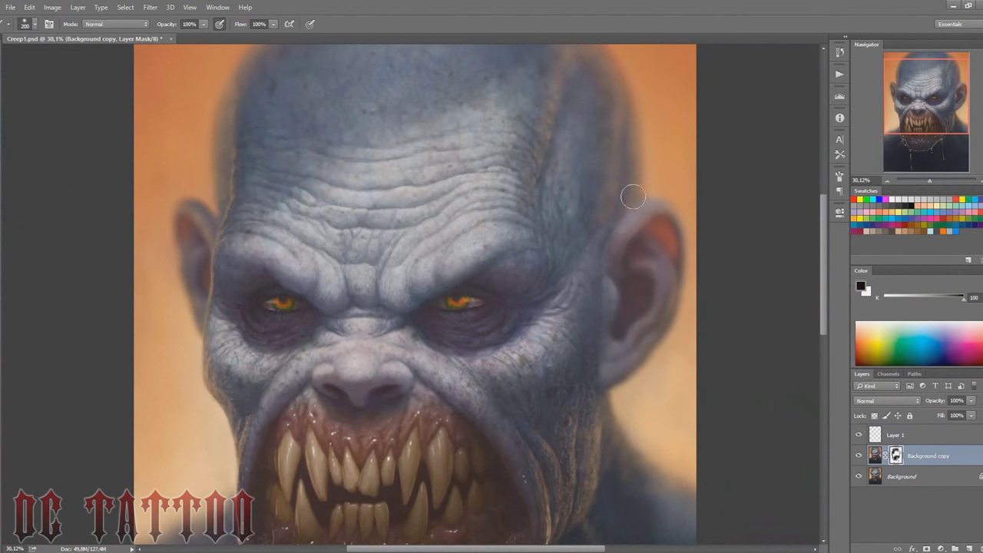
key("bracketright")
key("bracketright")
key("x")
key("bracketleft")
key("bracketleft")
key("bracketleft")
key("bracketright")
key("bracketright")
key("bracketright")
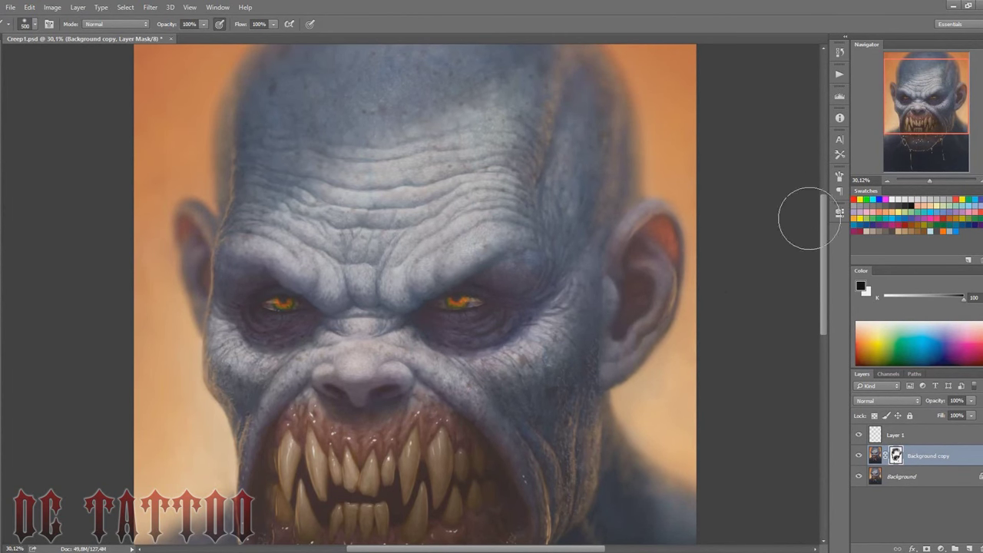
key("bracketright")
key("bracketright")
left_click_drag(926, 103, 928, 122)
left_click_drag(930, 181, 928, 182)
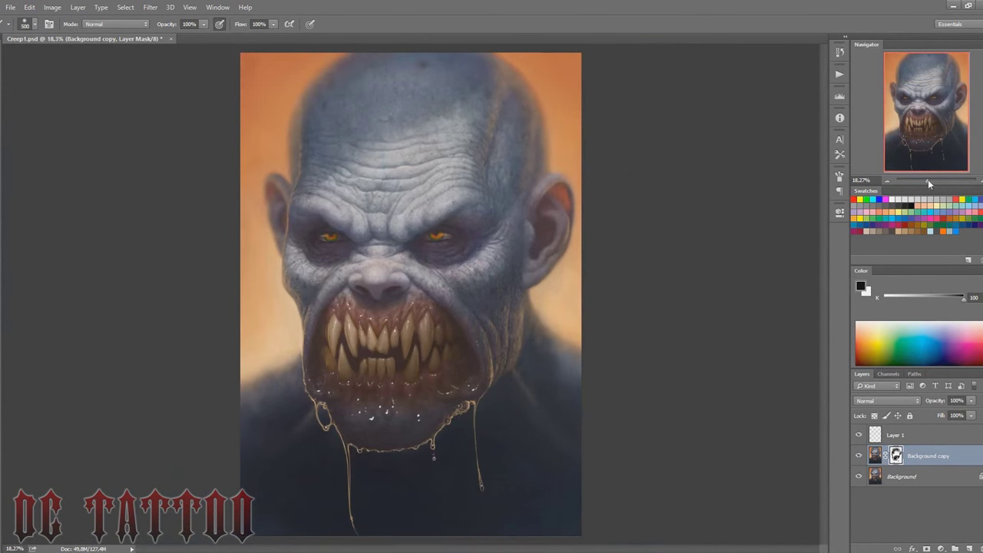
Add a Photo Filter adjustment layer at 55% density.
left_click(942, 548)
left_click(875, 438)
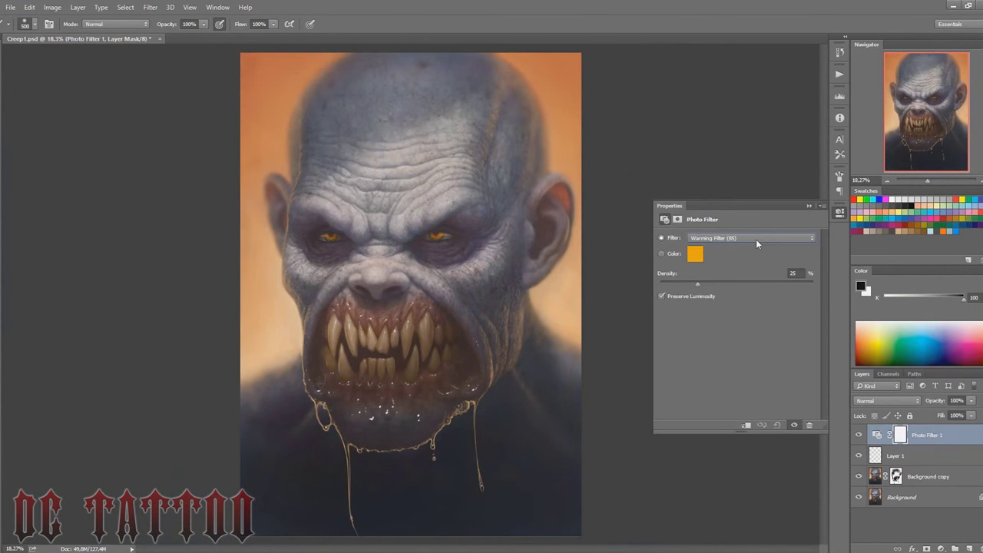
scroll(755, 239, "down", 3)
left_click_drag(934, 400, 937, 404)
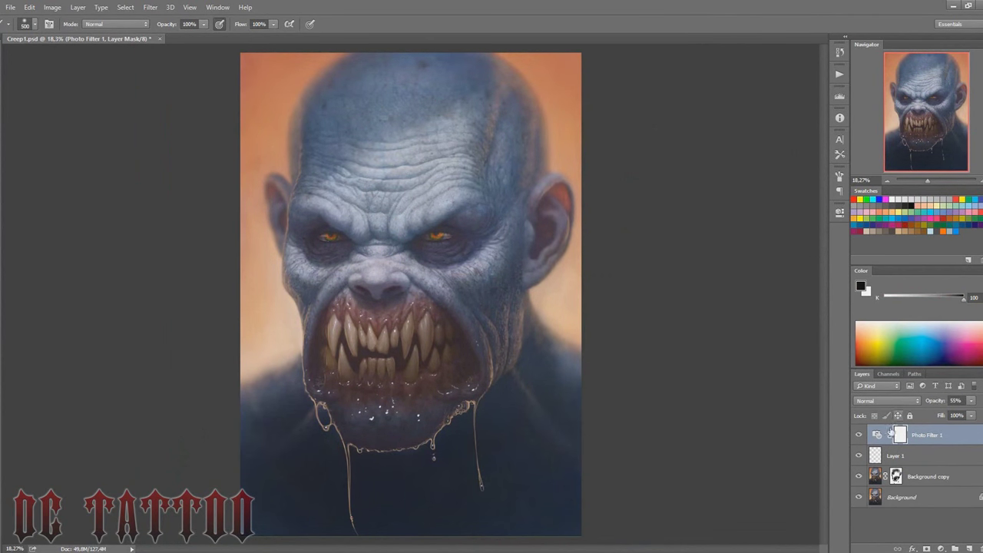
Add a Curves adjustment layer, darkening midtones, brightening highlights and deepening shadows.
left_click(942, 548)
left_click(914, 361)
left_click_drag(777, 296, 776, 313)
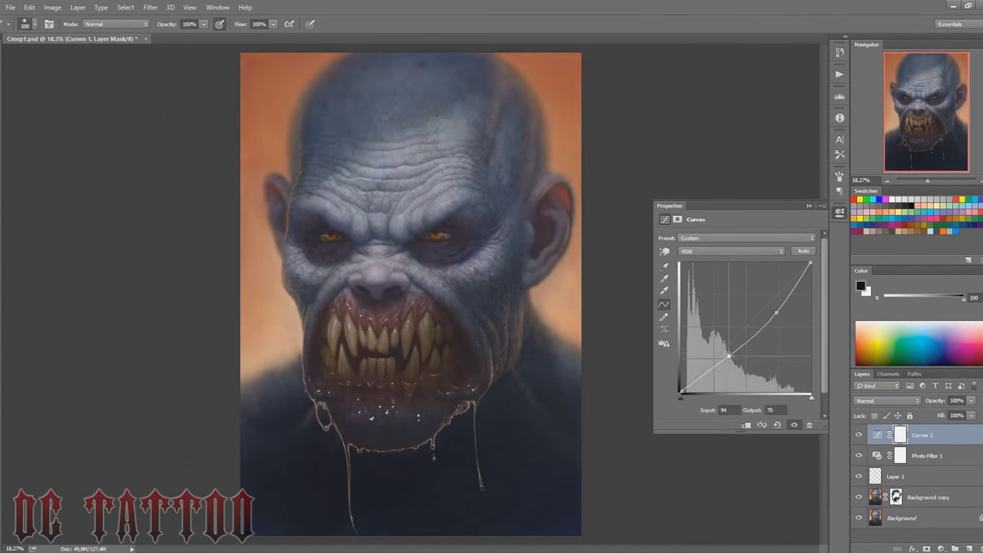
left_click_drag(725, 349, 725, 354)
left_click_drag(810, 263, 802, 263)
left_click_drag(680, 392, 683, 393)
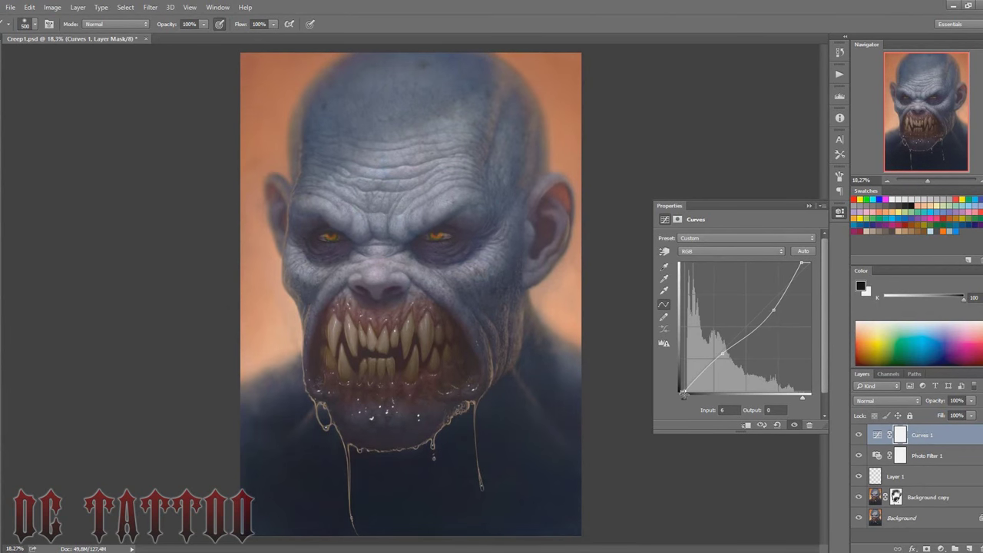
Add a Levels adjustment layer with the white input lowered to 180, and compare before/after.
left_click(942, 548)
left_click(914, 358)
left_click_drag(812, 314, 797, 313)
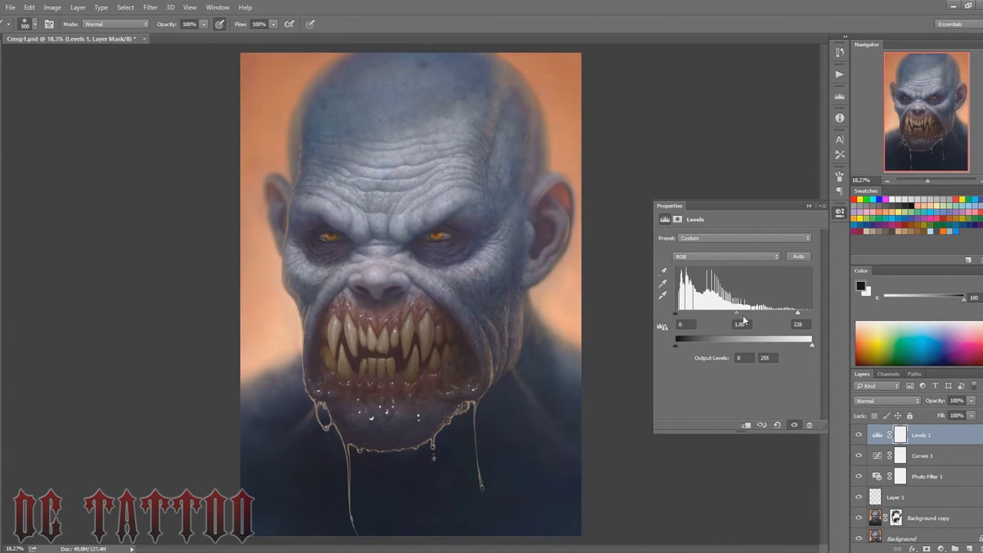
mouse_move(676, 313)
left_mouse_down()
mouse_move(686, 317)
mouse_move(676, 313)
left_mouse_up()
left_click_drag(797, 314, 771, 313)
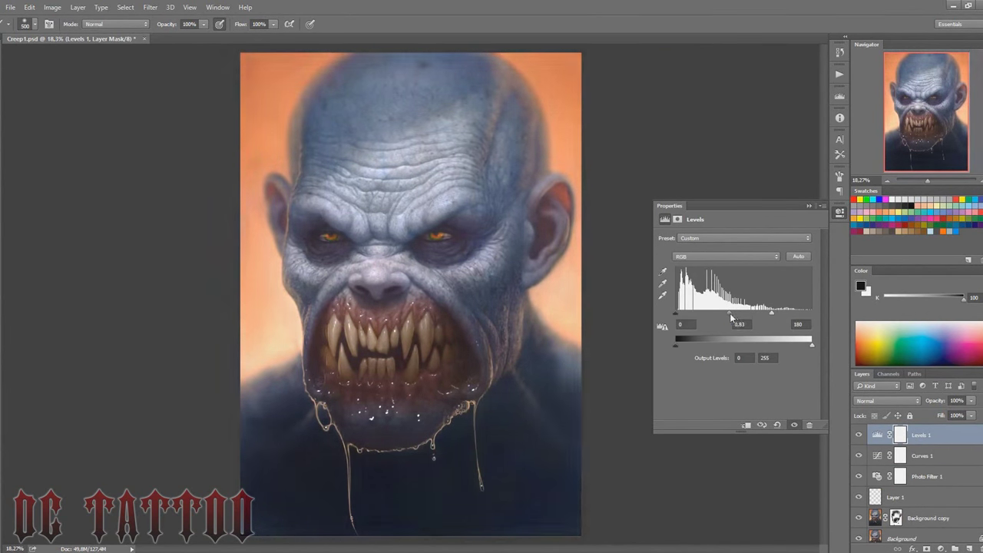
left_click(840, 212)
left_click(859, 435)
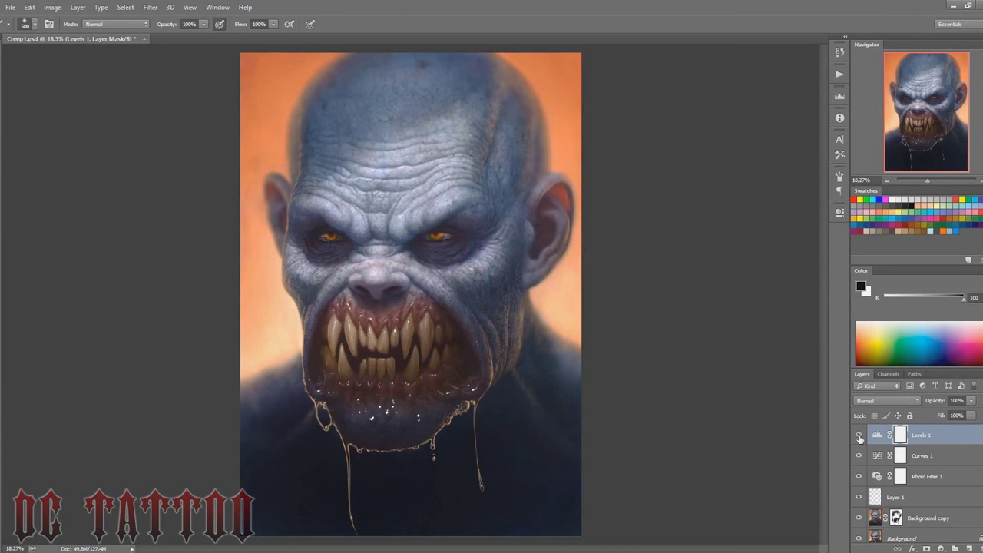
left_click(949, 404)
Create a new Divide-mode layer and paint broad glow strokes along the left side of the face.
key("ctrl+shift+n")
key("Return")
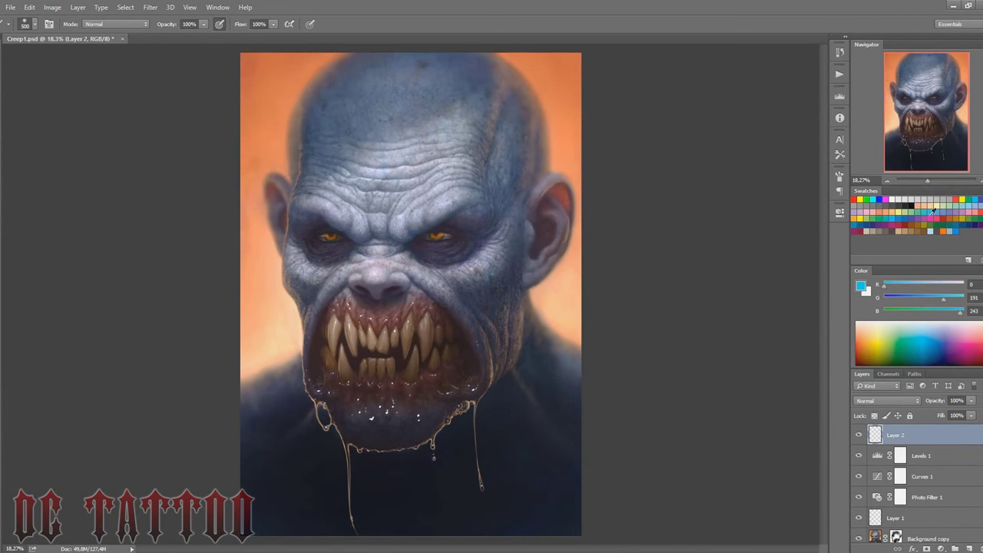
left_click(883, 400)
left_click(866, 359)
key("bracketright")
key("bracketright")
key("bracketright")
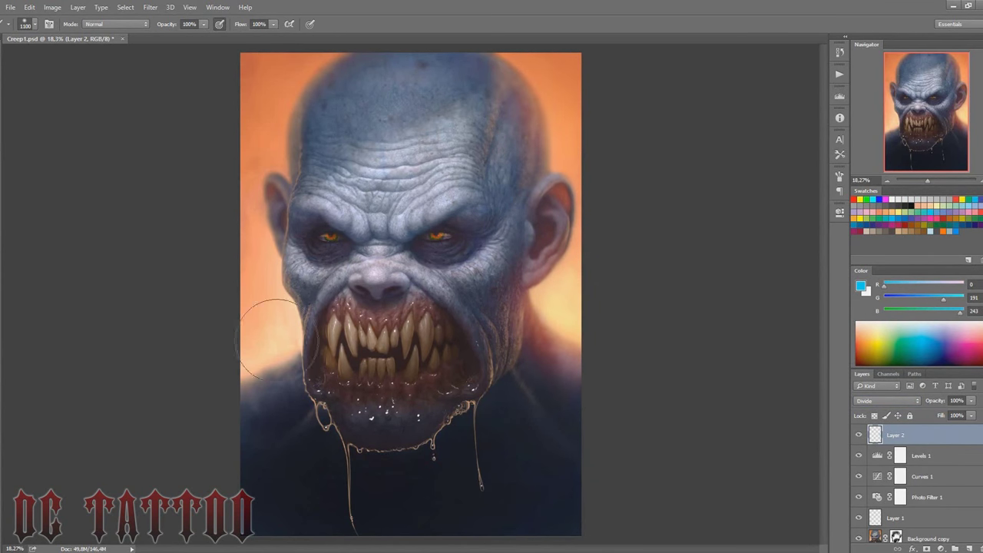
left_click_drag(561, 323, 311, 416)
key("bracketleft")
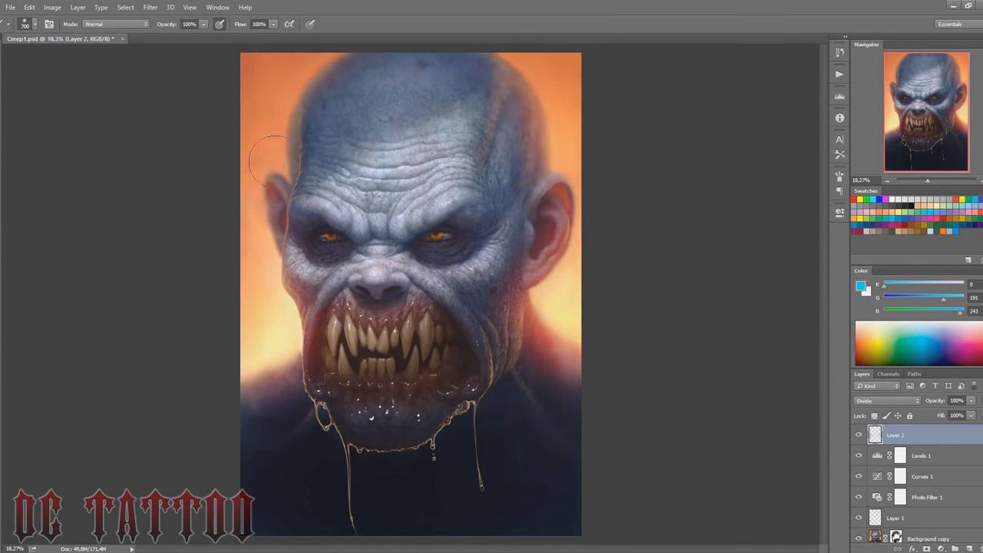
key("bracketright")
key("bracketright")
key("bracketright")
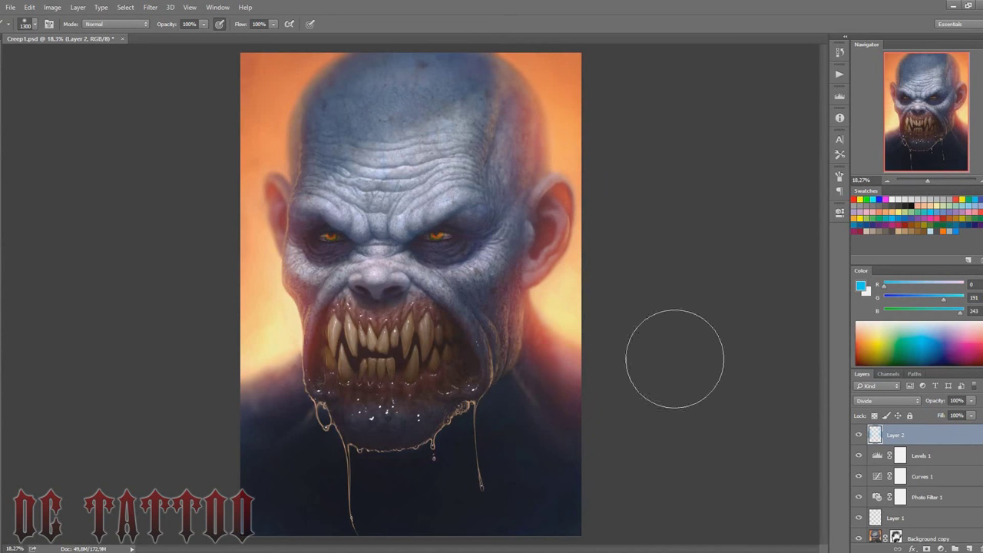
Lower the glow layer to 64% opacity and brighten the drool strand with finer glow strokes.
left_click_drag(933, 400, 919, 406)
key("bracketleft")
key("bracketleft")
key("bracketleft")
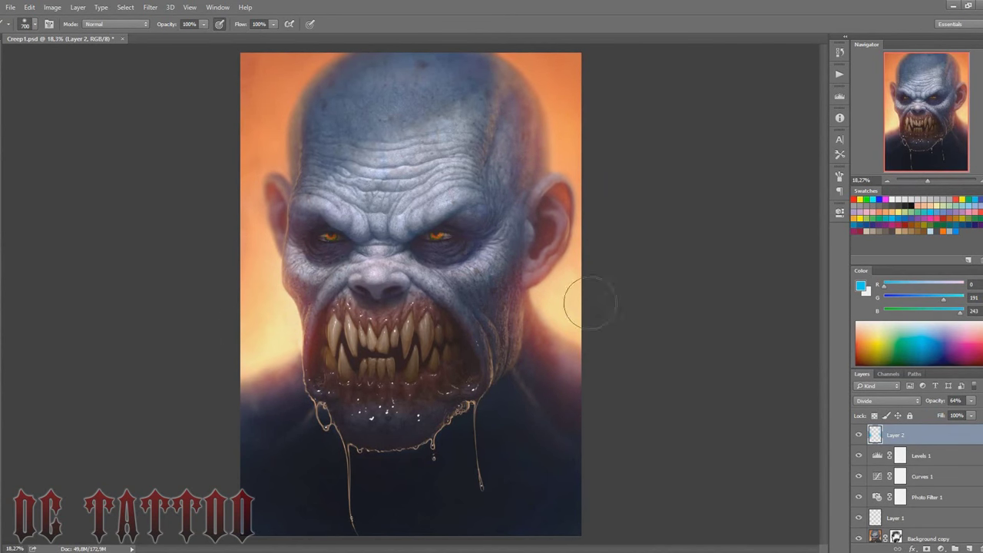
key("ctrl+plus")
key("ctrl+plus")
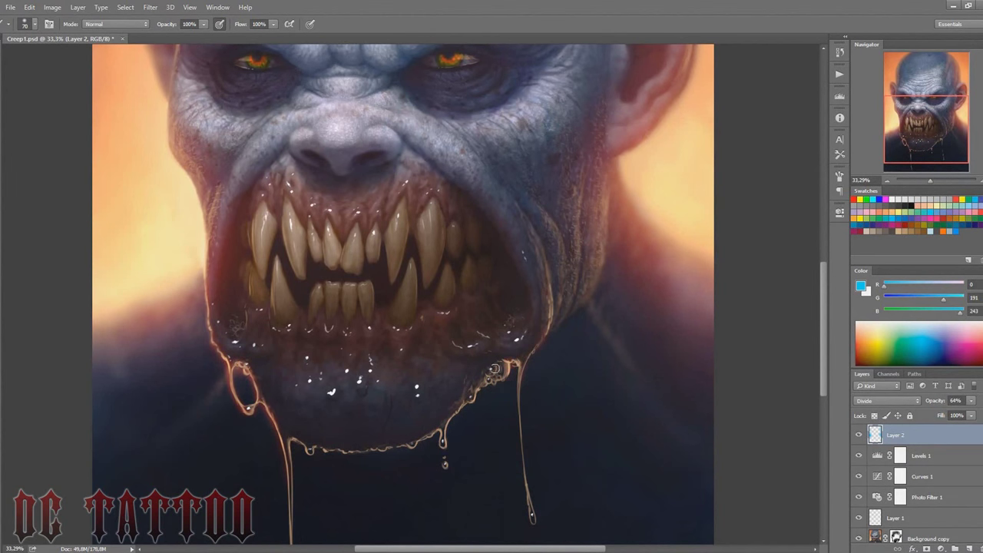
scroll(584, 307, "down", 2)
key("bracketleft")
key("bracketleft")
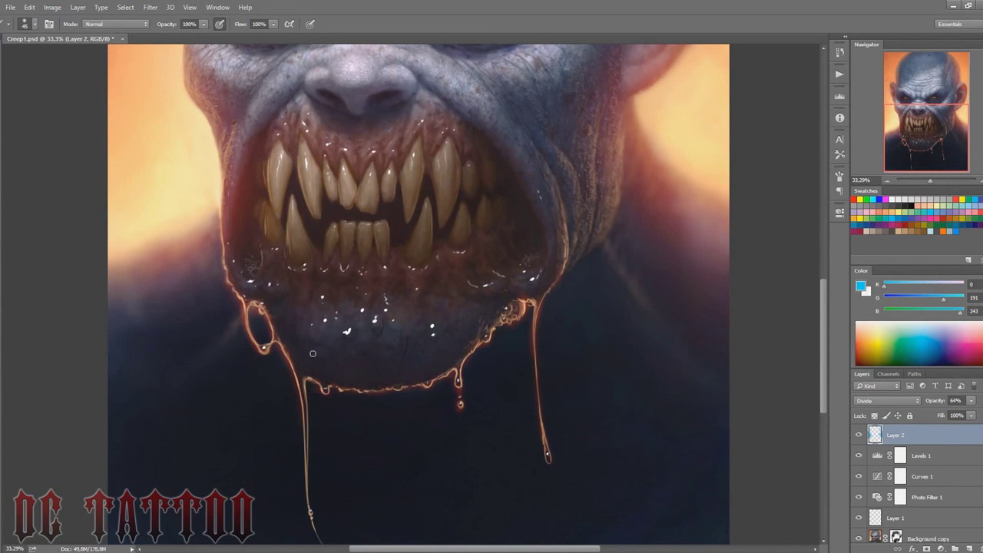
left_click_drag(303, 419, 307, 494)
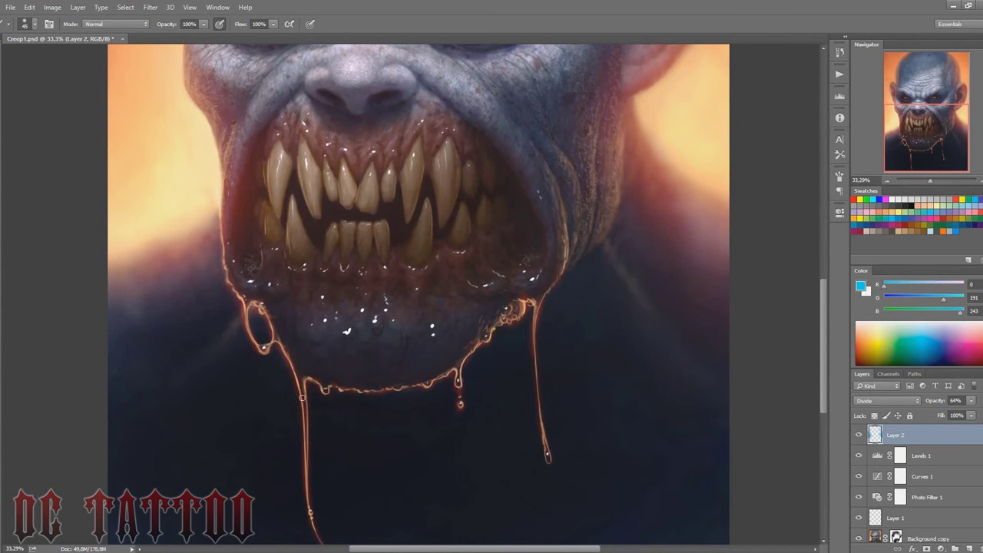
key("e")
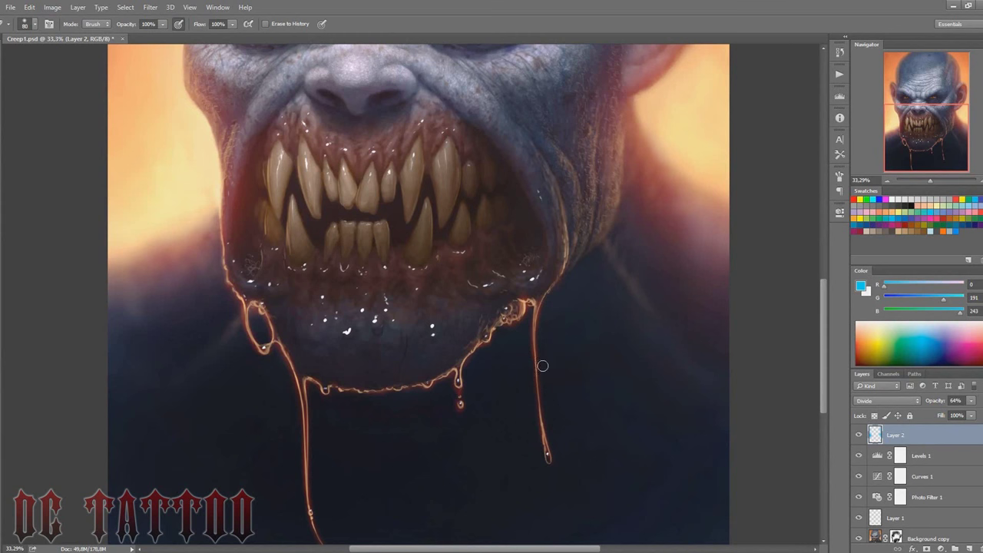
key("b")
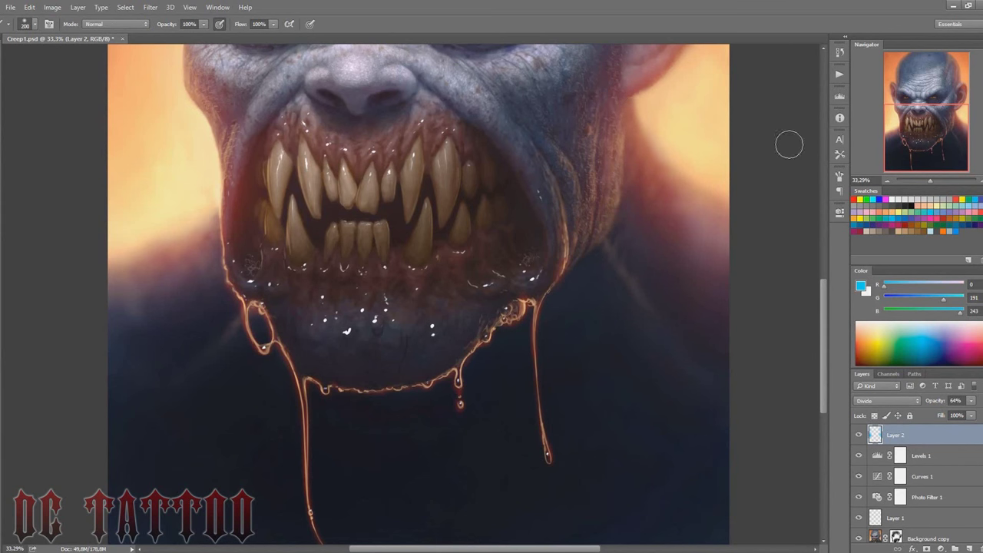
scroll(789, 144, "down", 3)
key("e")
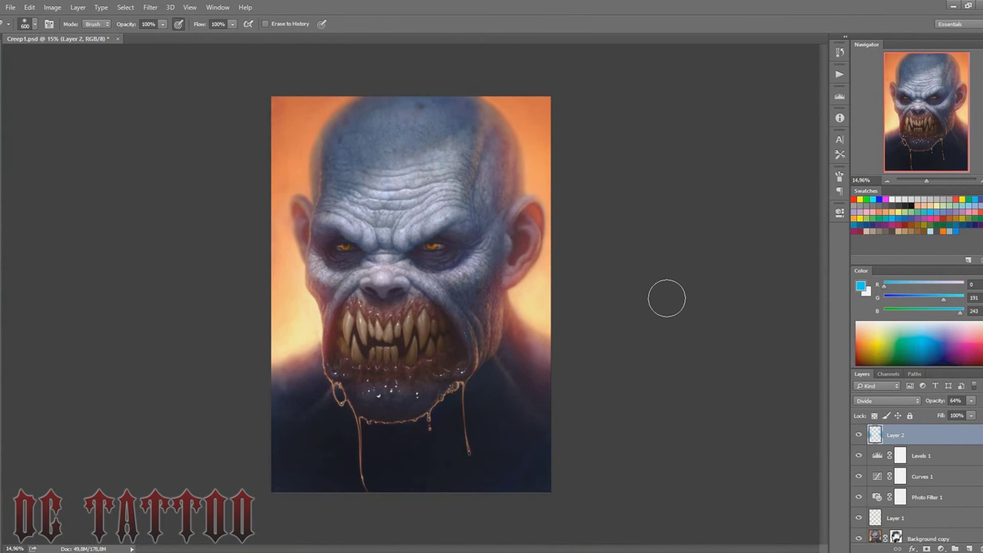
Flatten the image and add a High Pass sharpening layer in Hard Light mode.
right_click(917, 437)
left_click(799, 397)
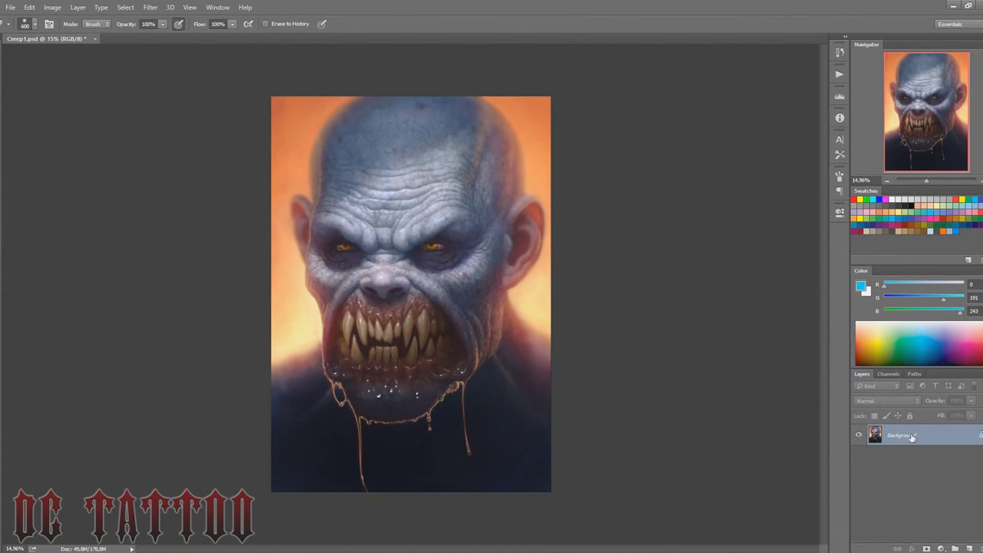
left_click(152, 8)
left_click(126, 219)
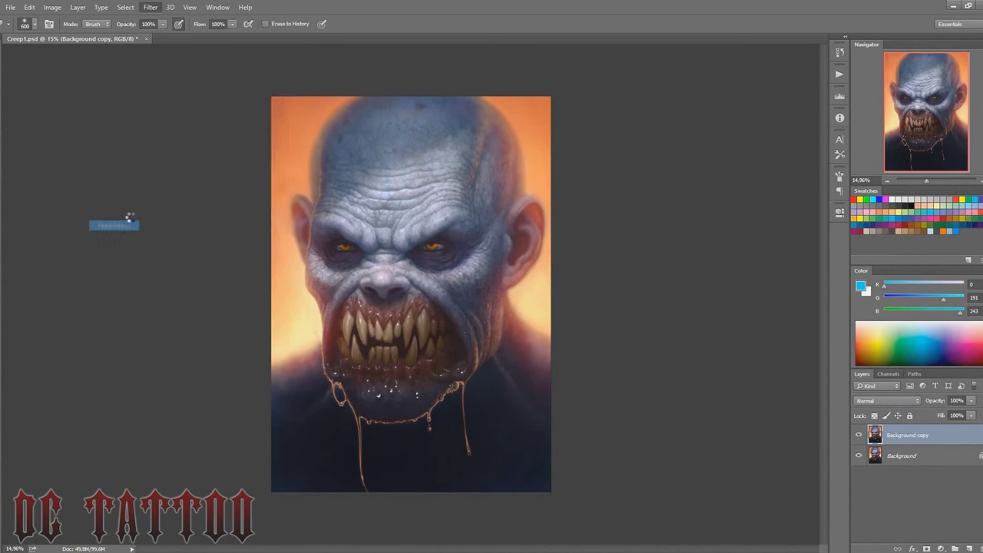
left_click(550, 146)
left_click(887, 400)
left_click(883, 304)
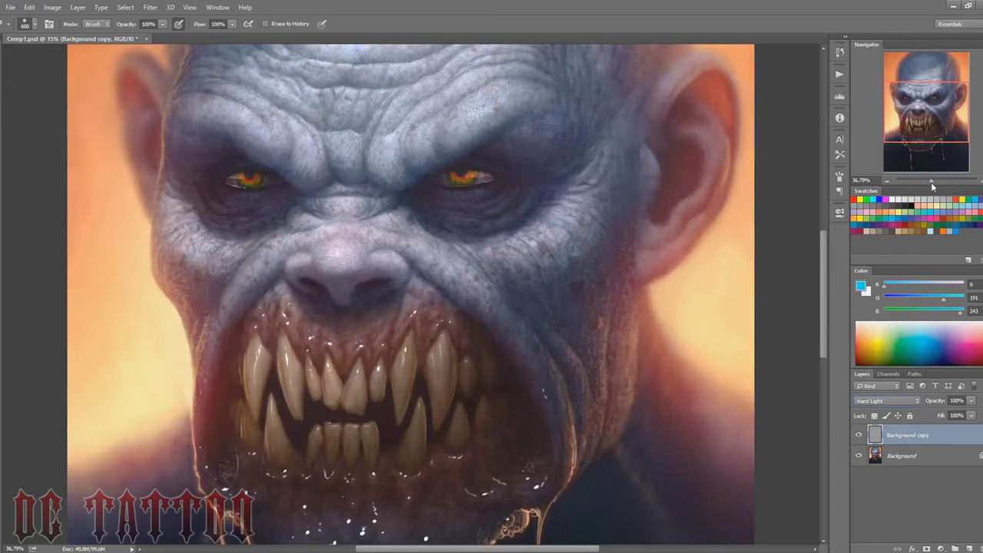
left_click_drag(926, 181, 926, 177)
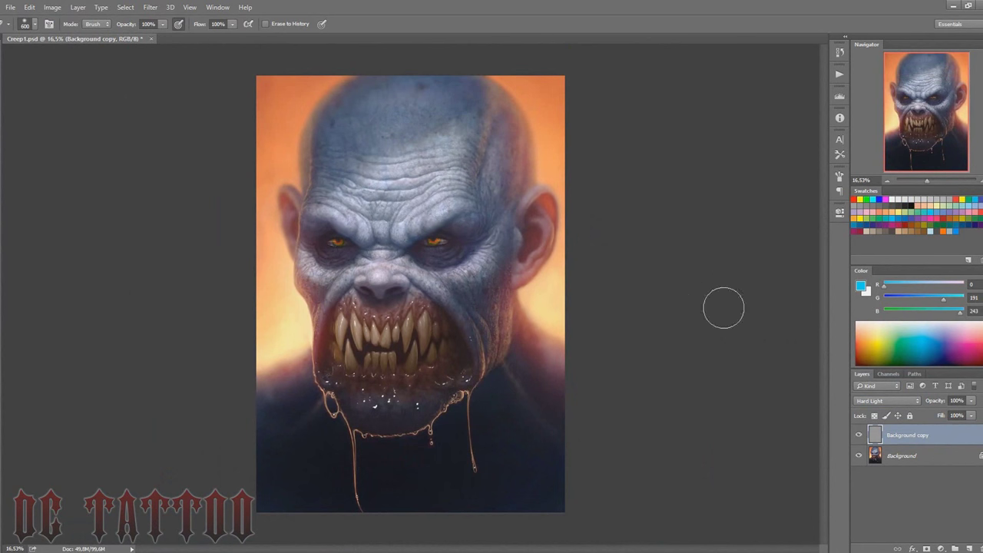
Brush a white signature on a new layer below the chin and scale it down.
key("ctrl+shift+n")
left_click(581, 178)
right_click(542, 143)
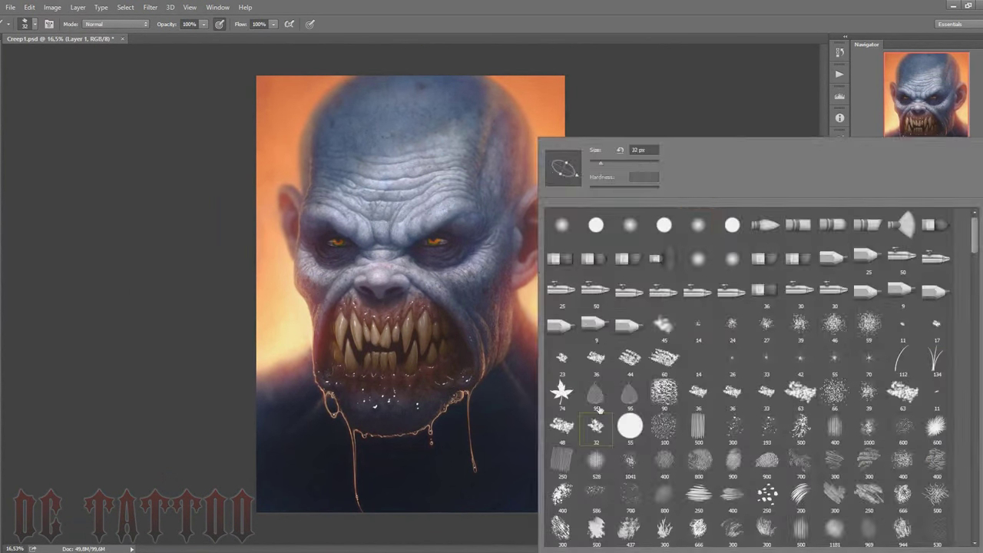
left_click_drag(926, 108, 960, 171)
mouse_move(599, 337)
left_mouse_down()
mouse_move(664, 254)
mouse_move(714, 265)
left_mouse_up()
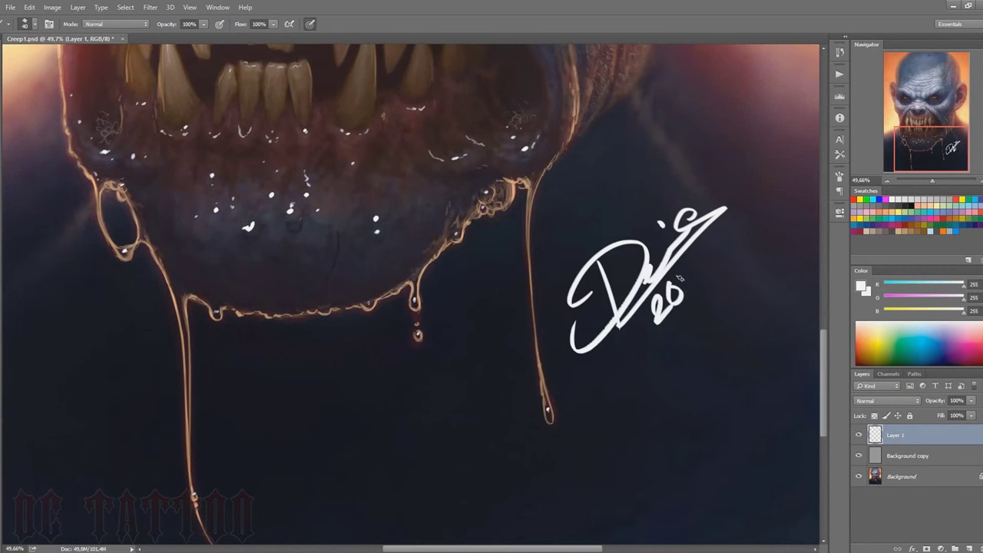
key("ctrl+0")
key("ctrl+t")
mouse_move(722, 430)
left_mouse_down()
mouse_move(532, 428)
mouse_move(574, 432)
mouse_move(565, 401)
left_mouse_up()
key("Return")
key("v")
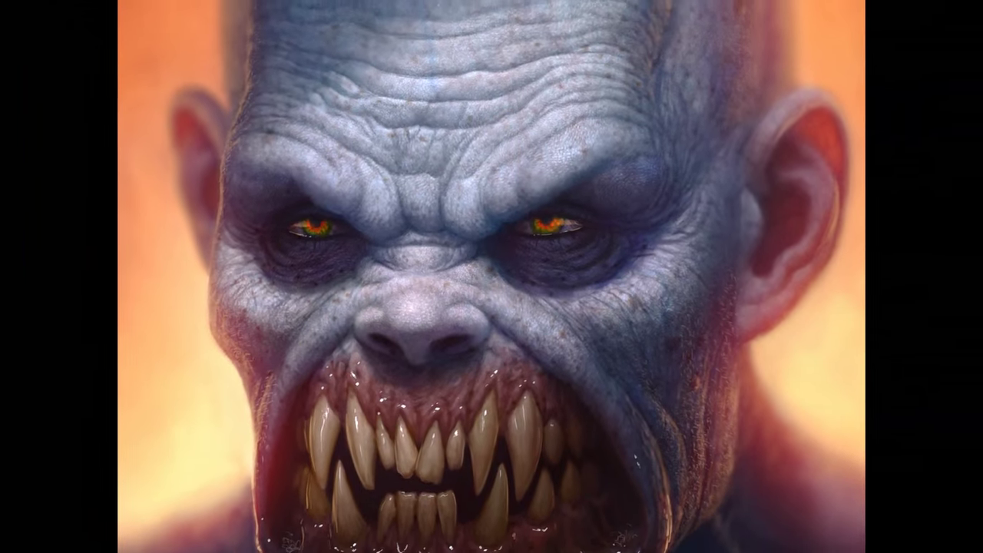